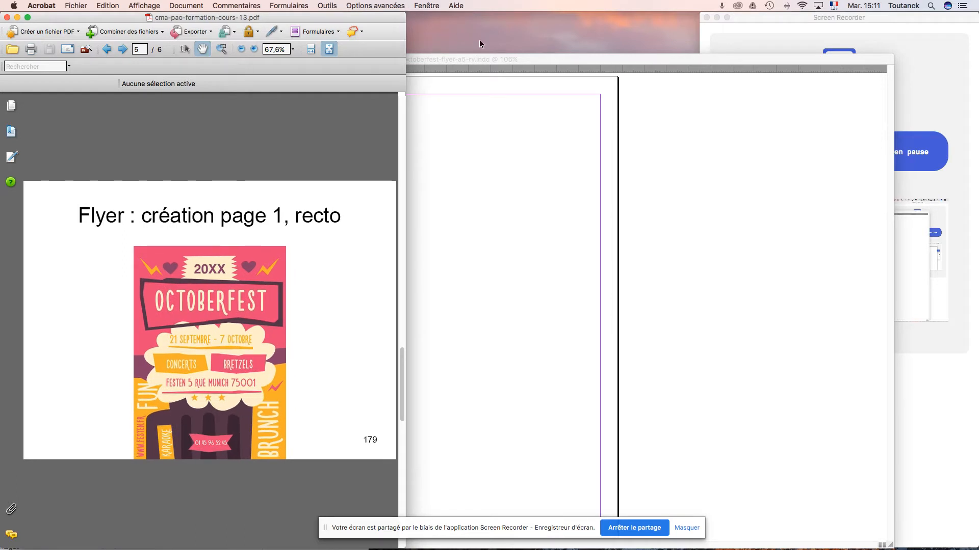
- Switch to InDesign and narrow the flyer document window so the reference slides in the PDF can be reviewed beside it
{"action": "left_click", "coordinate": [506, 60]}
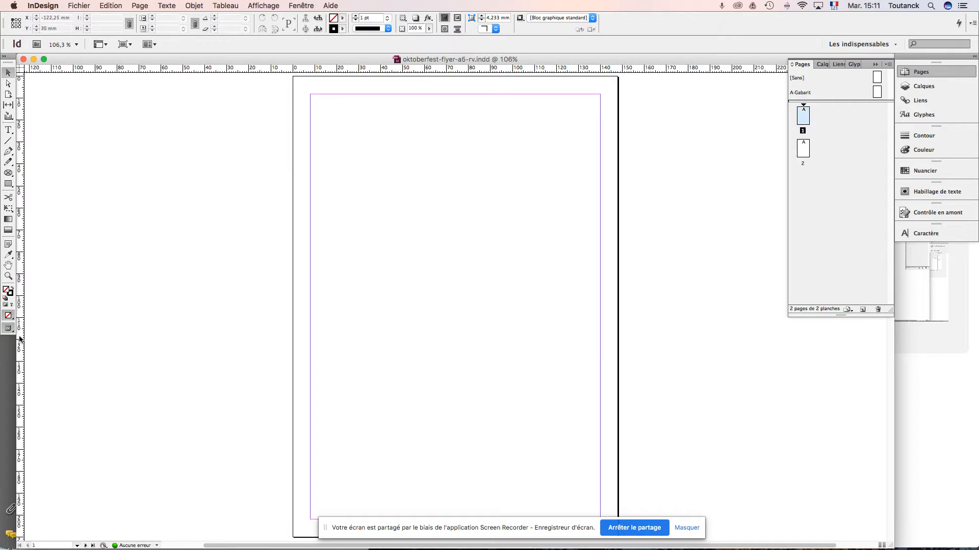
{"action": "left_click_drag", "start_coordinate": [16, 360], "coordinate": [303, 358]}
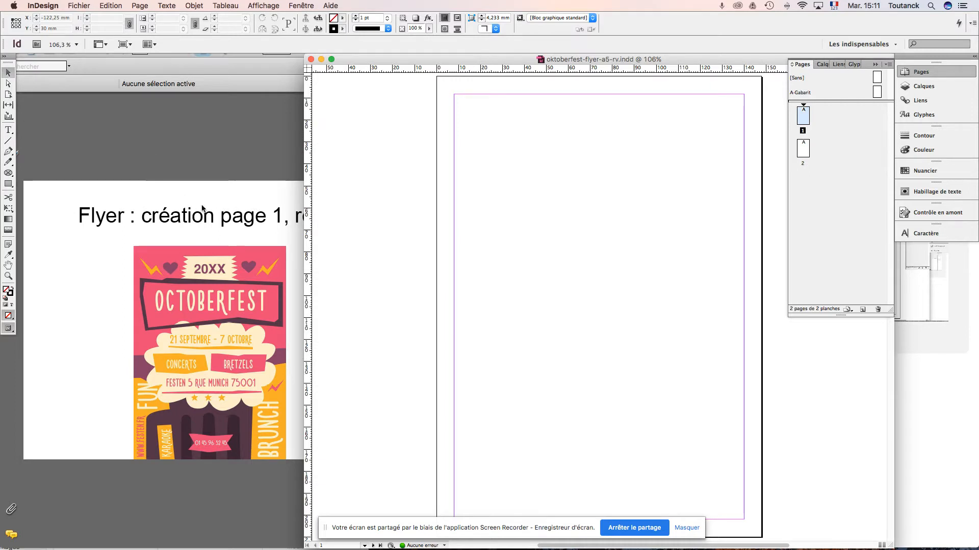
{"action": "scroll", "coordinate": [185, 204], "scroll_direction": "down", "scroll_amount": 3}
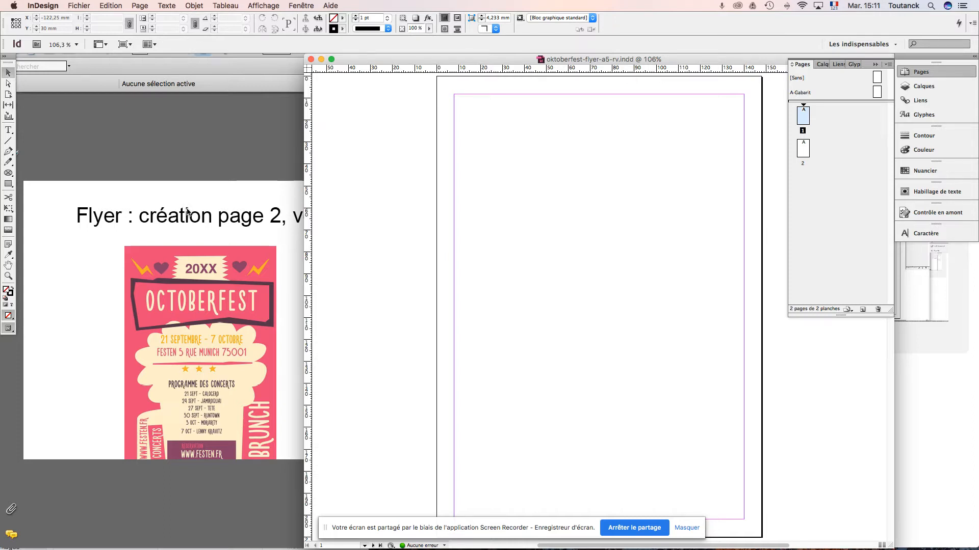
{"action": "scroll", "coordinate": [187, 211], "scroll_direction": "down", "scroll_amount": 6}
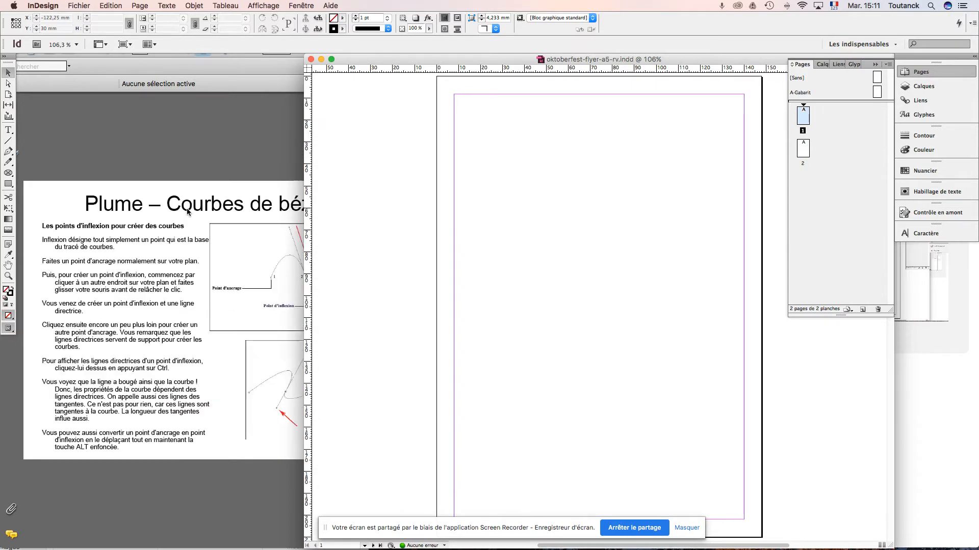
{"action": "scroll", "coordinate": [187, 211], "scroll_direction": "down", "scroll_amount": 2}
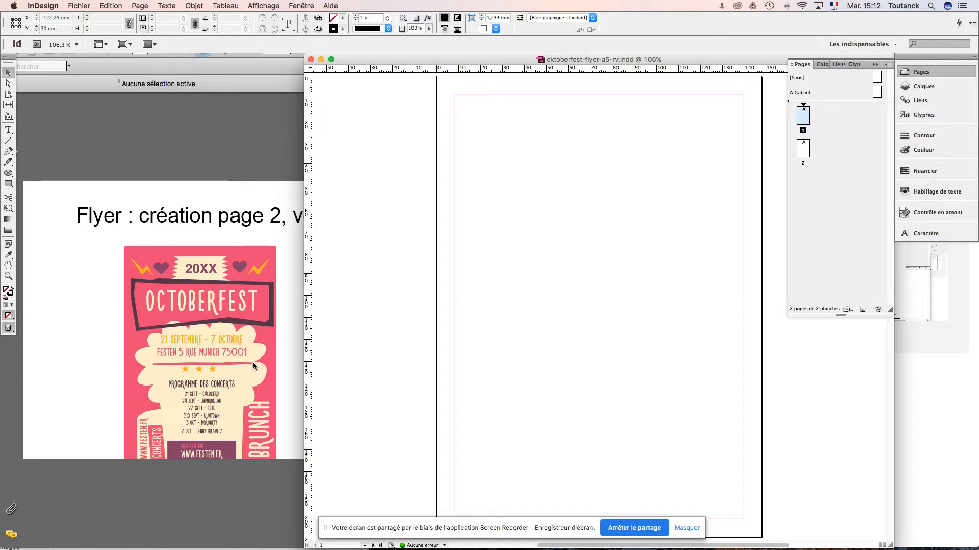
- Open the A-Gabarit master page for editing, keeping the recto flyer reference in view beside the document
{"action": "double_click", "coordinate": [878, 92]}
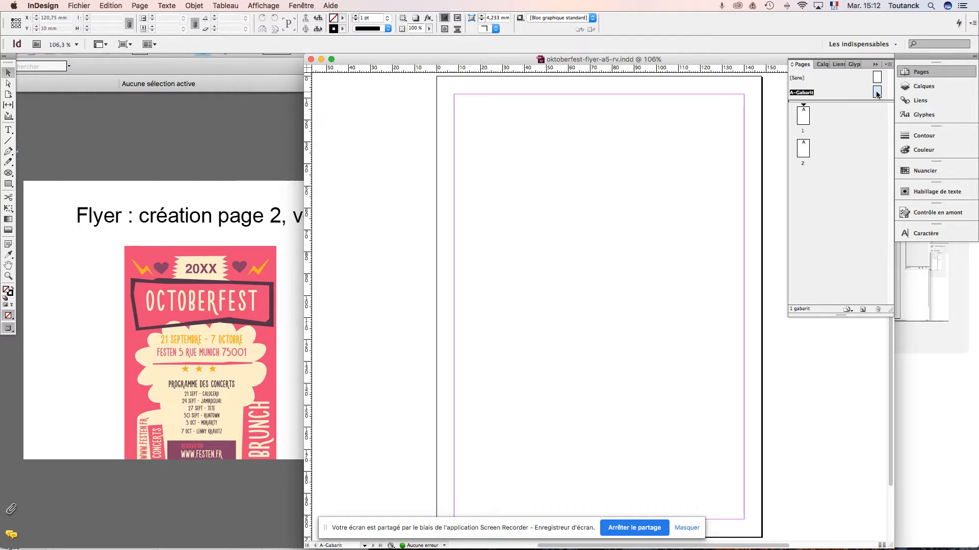
{"action": "left_click_drag", "start_coordinate": [877, 94], "coordinate": [805, 113]}
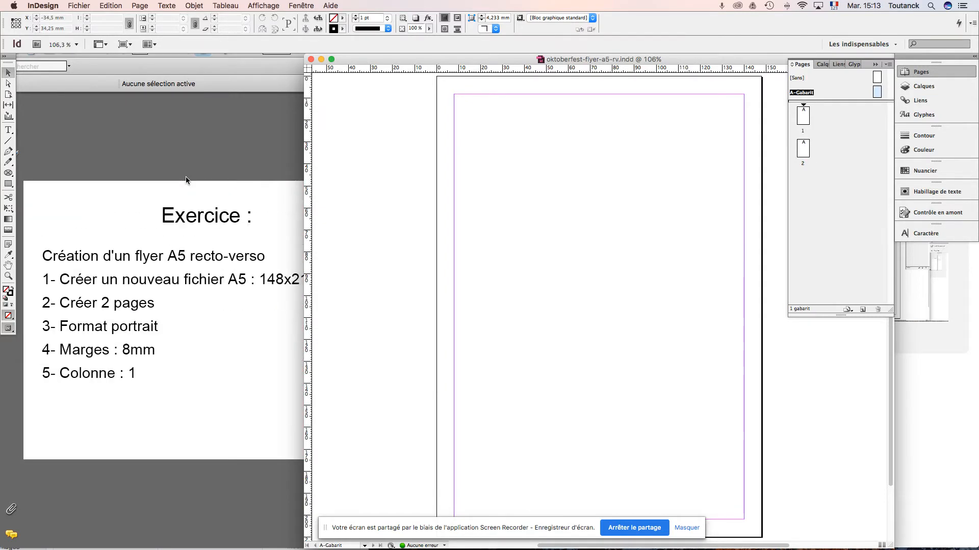
{"action": "mouse_move", "coordinate": [303, 110]}
{"action": "left_mouse_down"}
{"action": "mouse_move", "coordinate": [326, 110]}
{"action": "mouse_move", "coordinate": [298, 110]}
{"action": "left_mouse_up"}
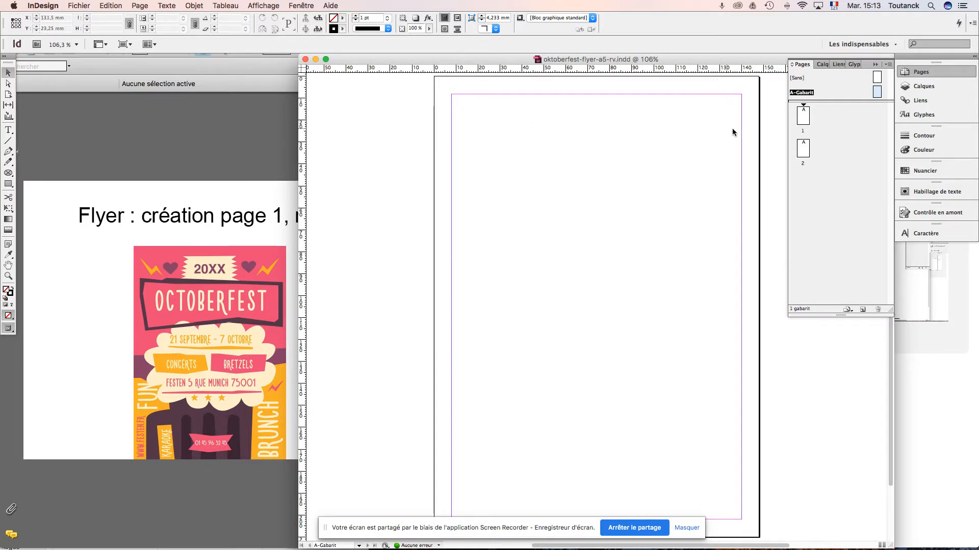
{"action": "double_click", "coordinate": [804, 122]}
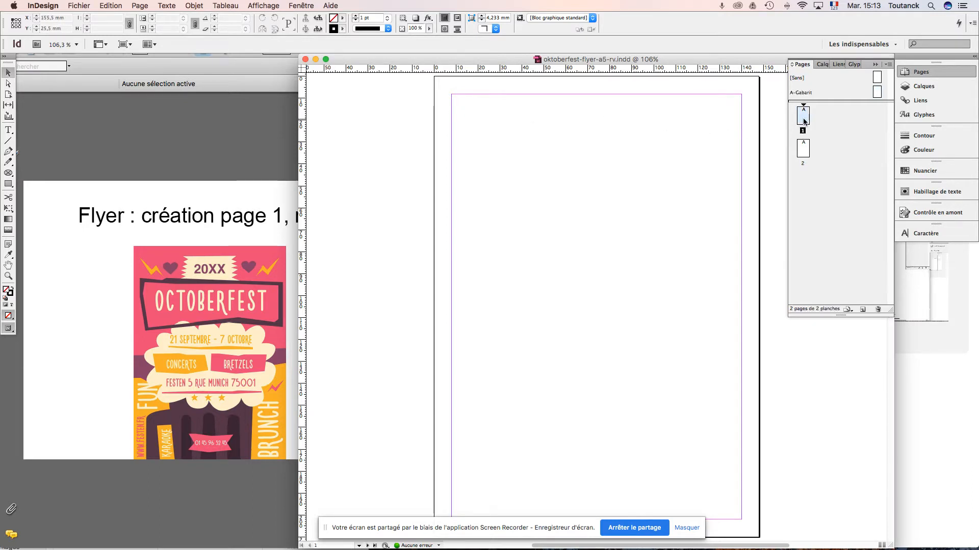
{"action": "double_click", "coordinate": [878, 93]}
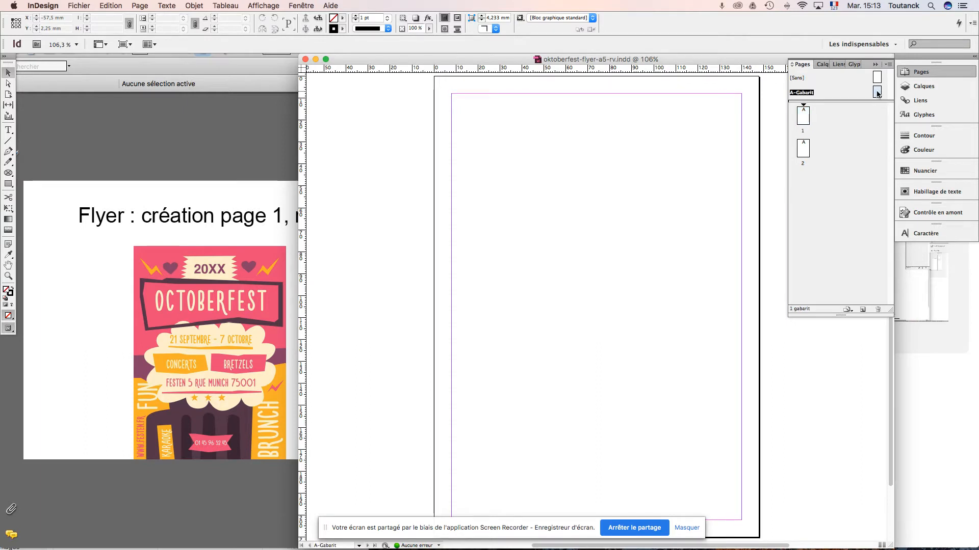
- Draw a rectangle about 164 × 224 mm on the master, extending past all four page edges
{"action": "left_click", "coordinate": [8, 184]}
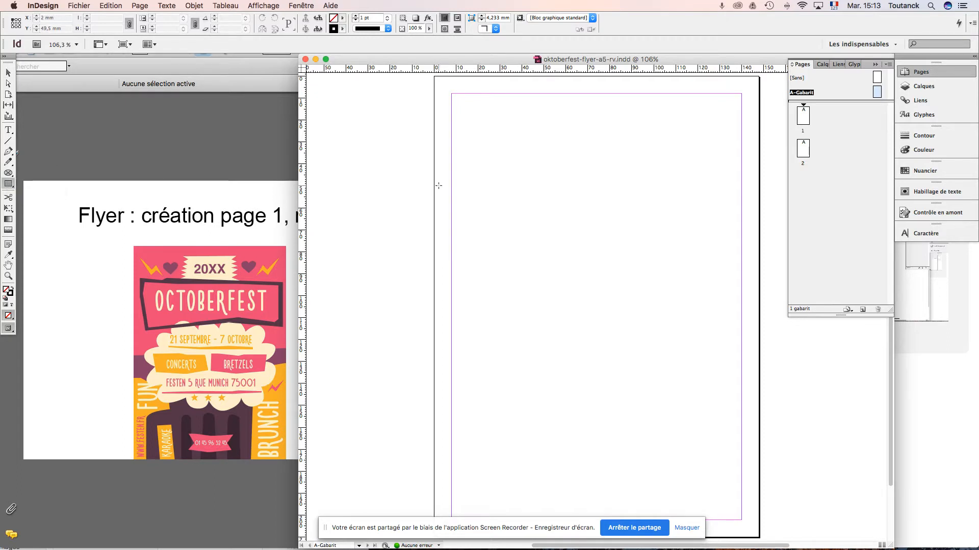
{"action": "key", "text": "super+minus"}
{"action": "key", "text": "super+minus"}
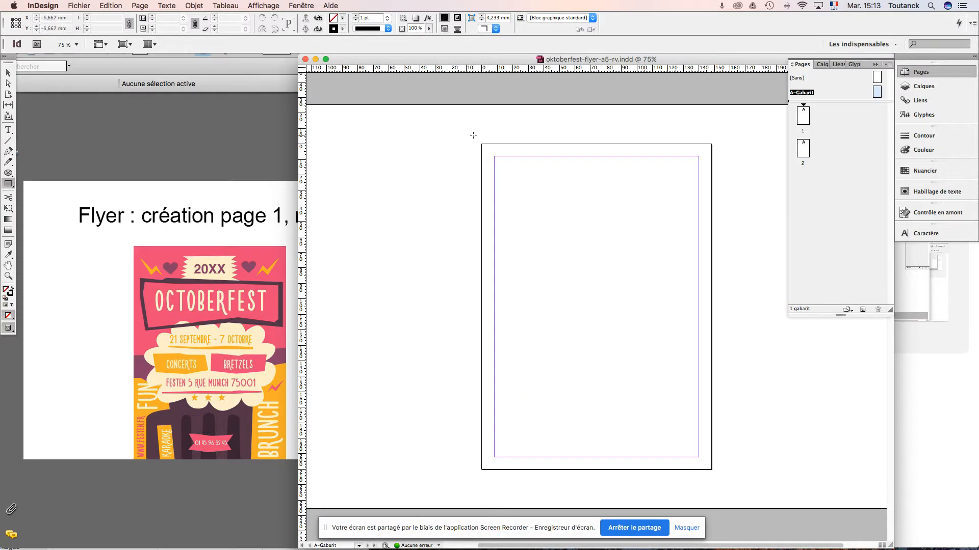
{"action": "left_click_drag", "start_coordinate": [471, 135], "coordinate": [724, 480]}
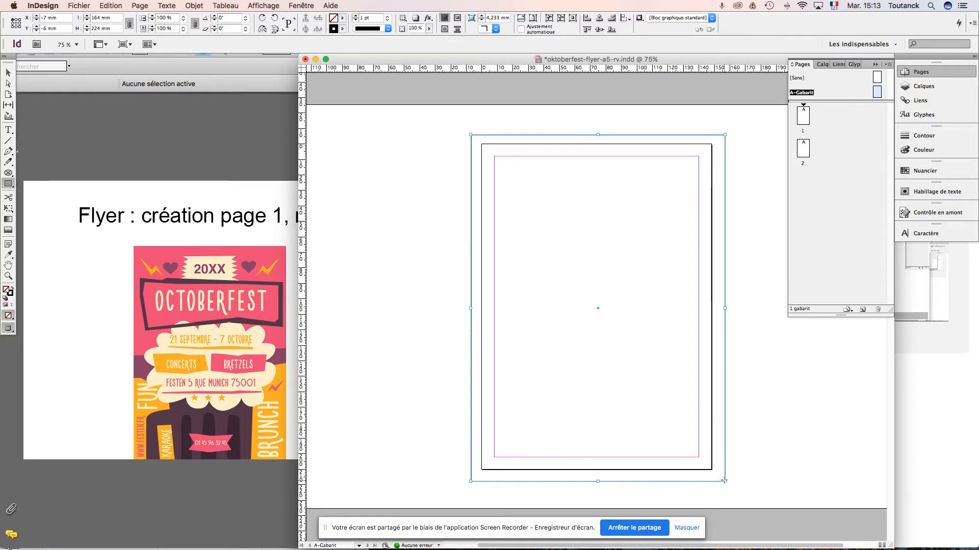
- Remove the background rectangle's stroke and fill it with the magenta swatch C=0 M=100 J=0 N=0
{"action": "left_click", "coordinate": [343, 30]}
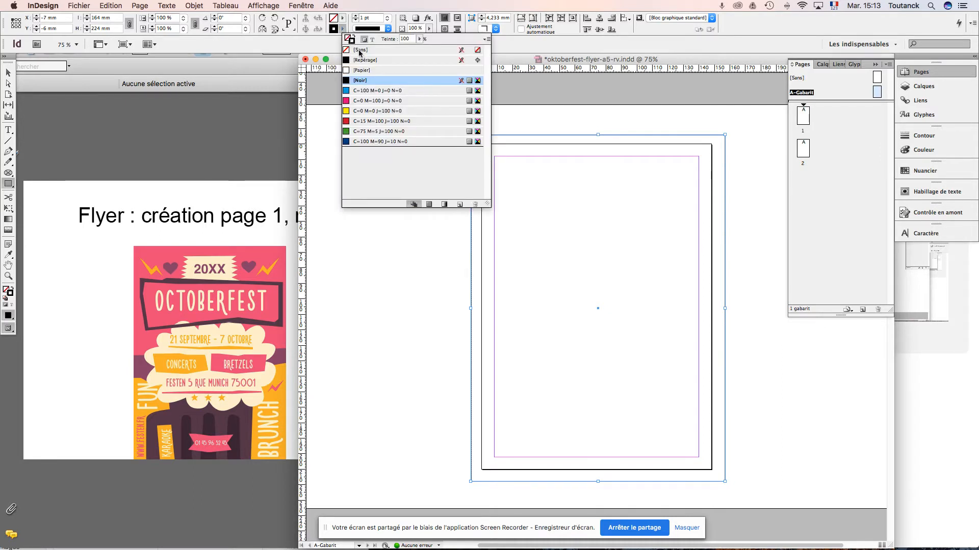
{"action": "left_click", "coordinate": [360, 51]}
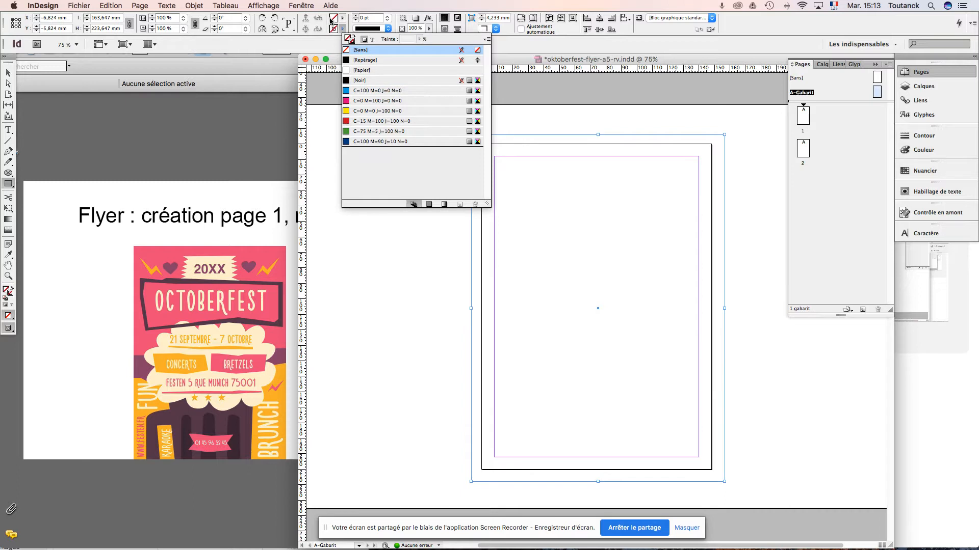
{"action": "left_click", "coordinate": [343, 19]}
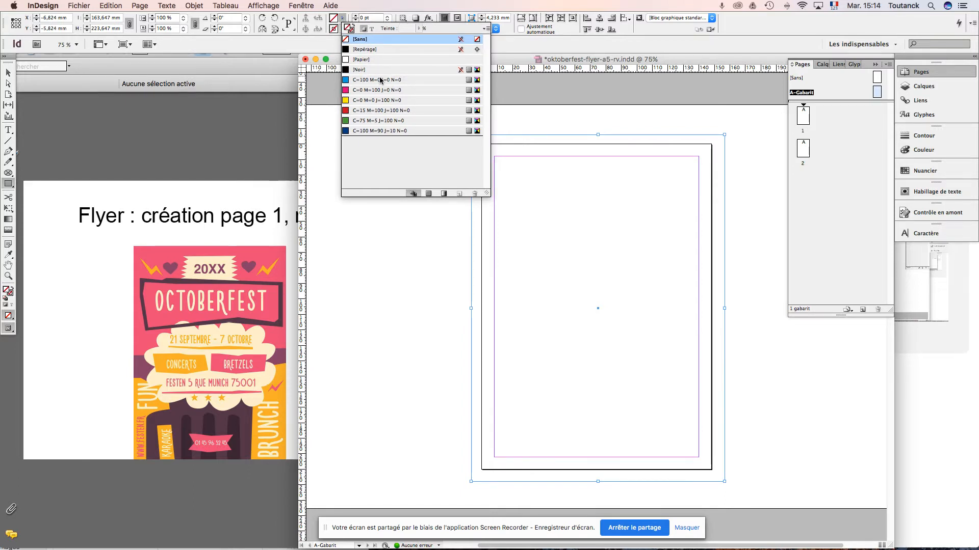
{"action": "left_click", "coordinate": [371, 92]}
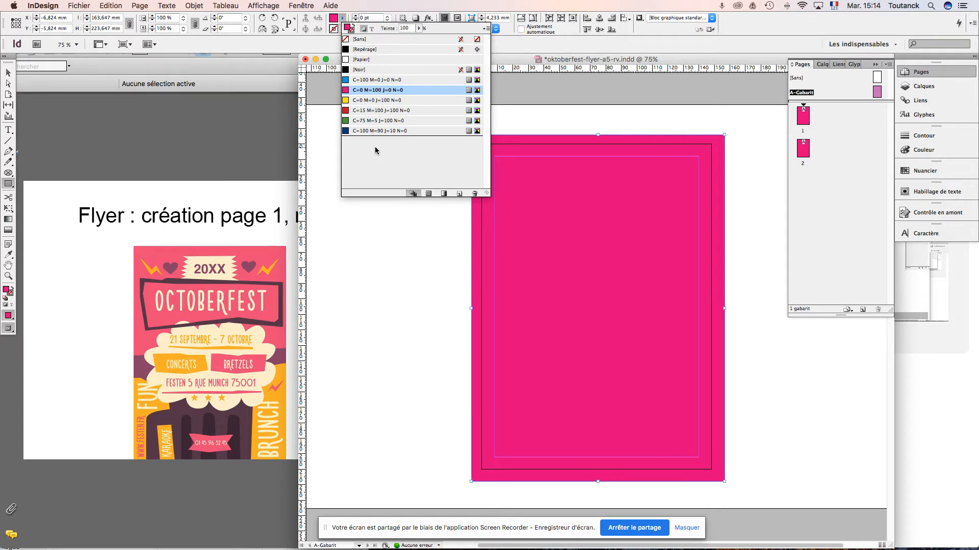
- Create a new CMYK process swatch C=0 M=84 J=42 N=0 as the background rectangle's fill and deselect the rectangle
{"action": "left_click", "coordinate": [486, 31]}
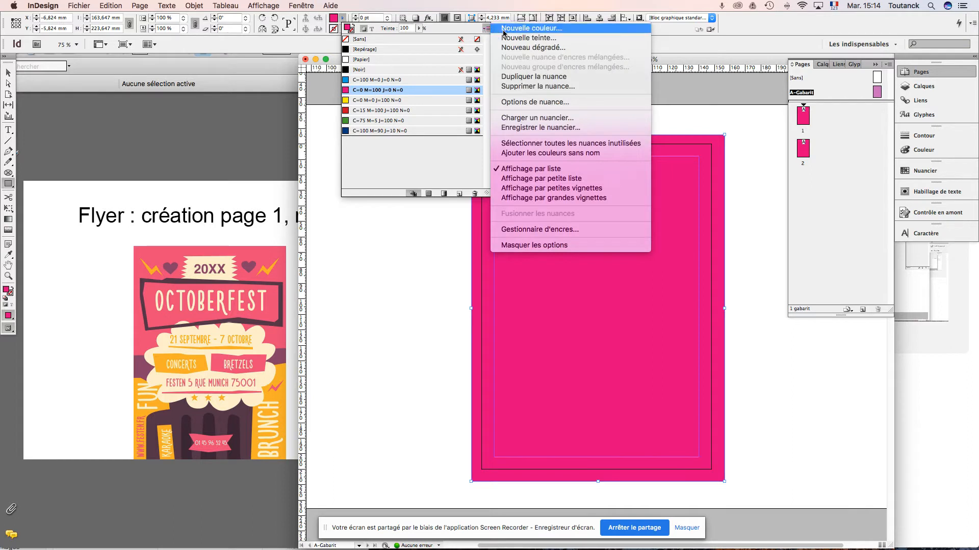
{"action": "left_click", "coordinate": [503, 30]}
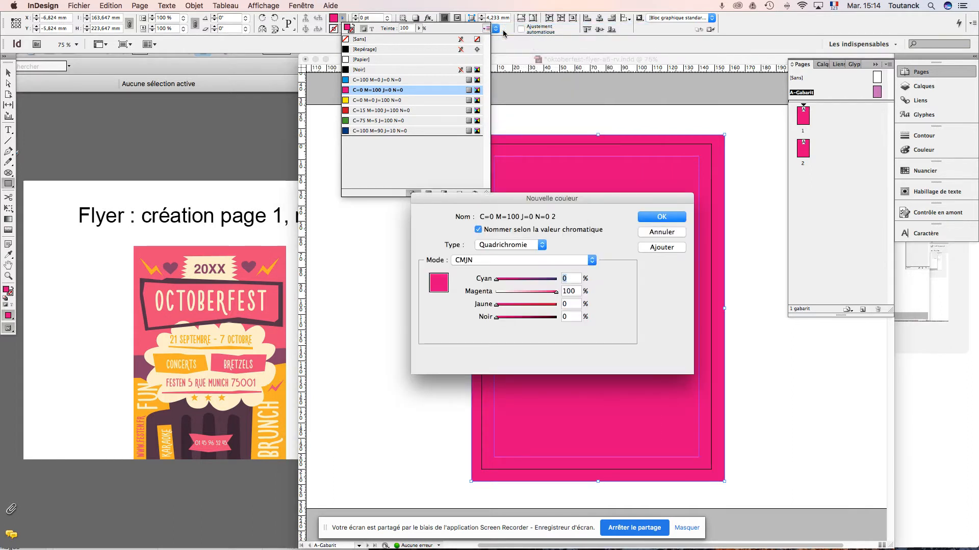
{"action": "left_click_drag", "start_coordinate": [544, 199], "coordinate": [547, 181]}
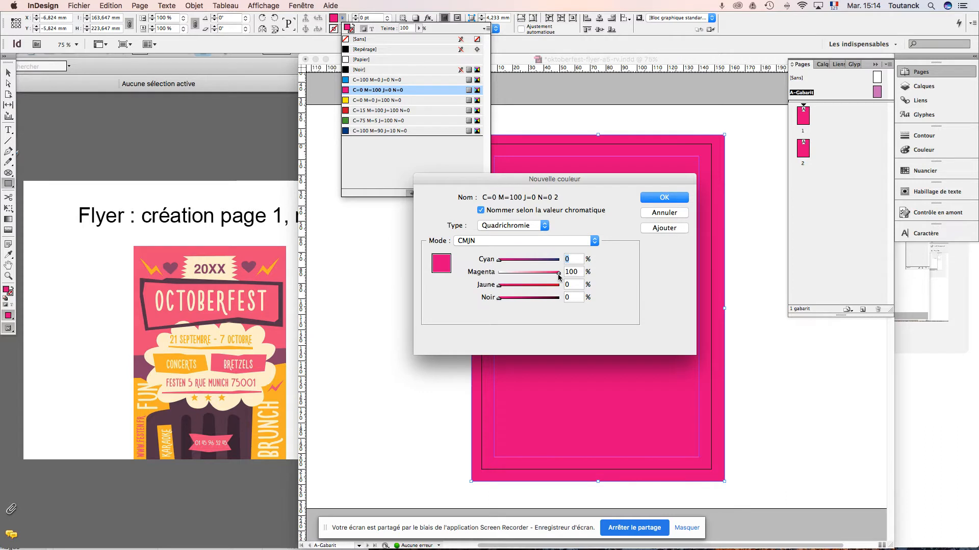
{"action": "left_click_drag", "start_coordinate": [559, 274], "coordinate": [519, 289]}
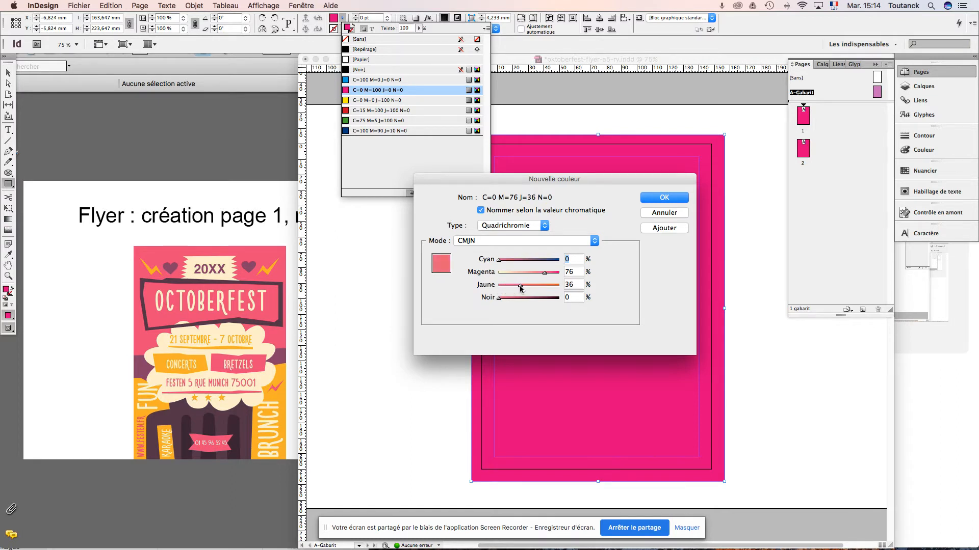
{"action": "left_click_drag", "start_coordinate": [545, 276], "coordinate": [525, 288]}
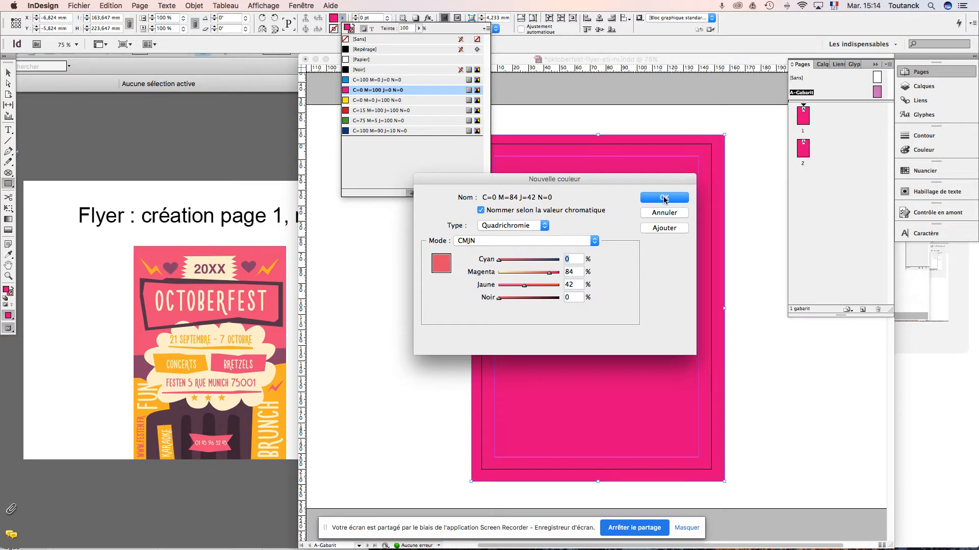
{"action": "left_click", "coordinate": [664, 198]}
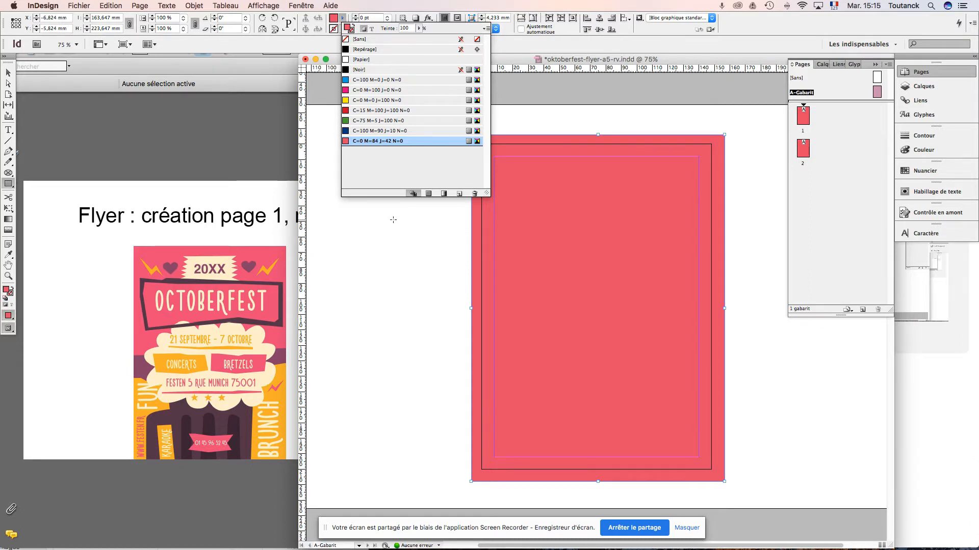
{"action": "left_click", "coordinate": [7, 74]}
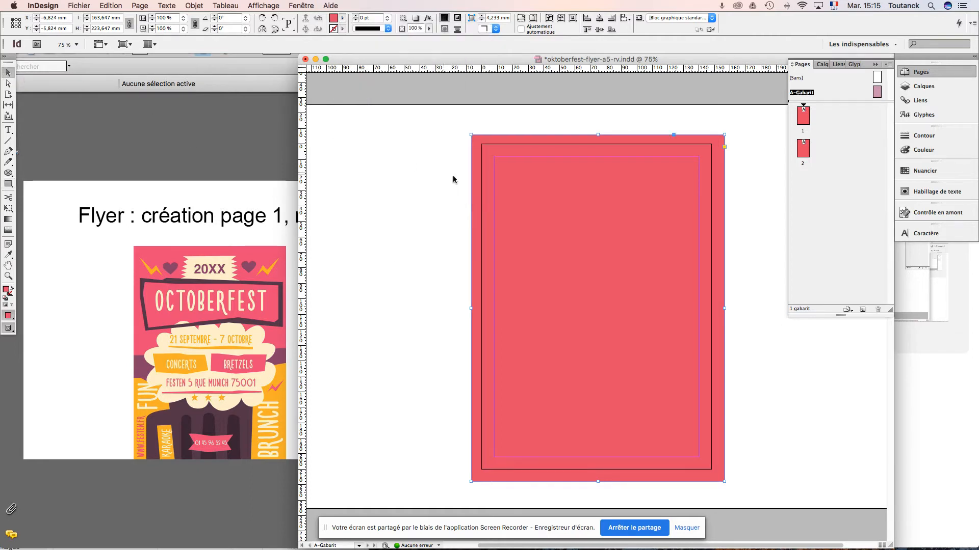
{"action": "left_click", "coordinate": [424, 189]}
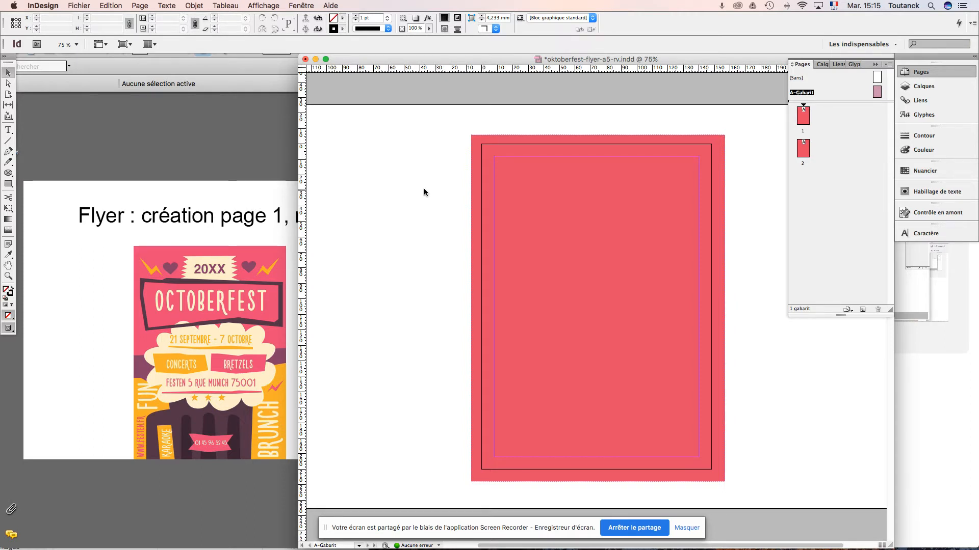
- Duplicate the background rectangle in place and lower the copy's top edge to Y 110 mm so it covers the lower half
{"action": "left_click", "coordinate": [540, 180]}
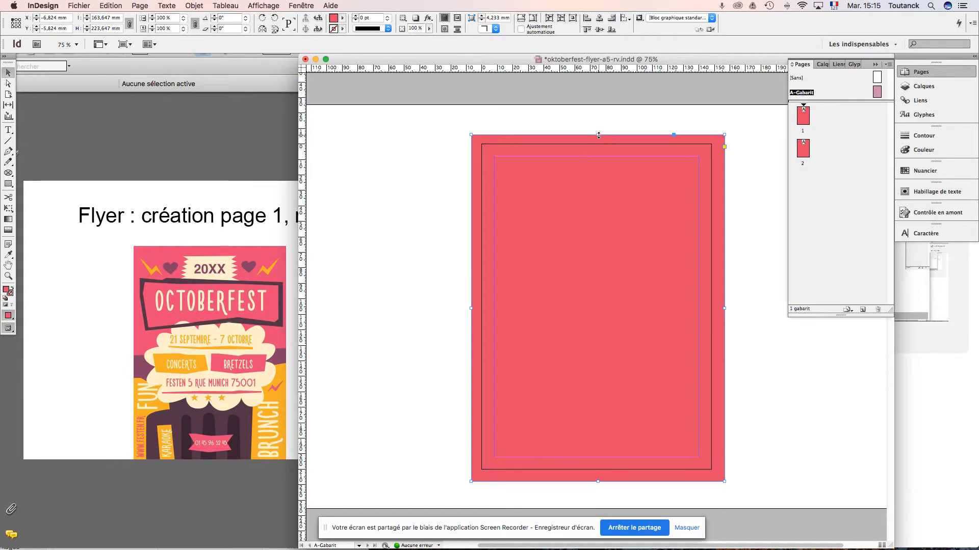
{"action": "left_click_drag", "start_coordinate": [598, 135], "coordinate": [593, 314]}
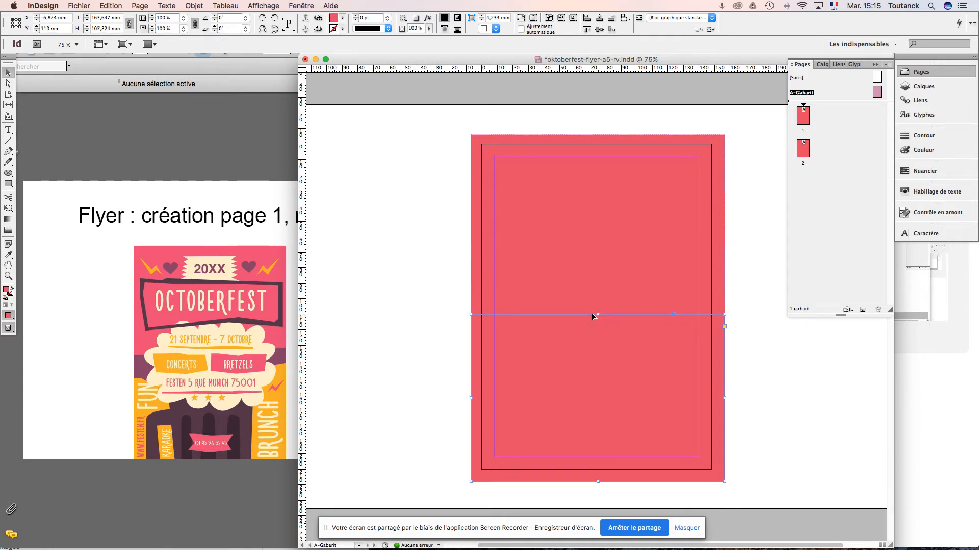
- Nudge the shortened copy 25 mm to the left and back to its original horizontal position
{"action": "key", "text": "Left"}
{"action": "key", "text": "Left"}
{"action": "key", "text": "Left"}
{"action": "key", "text": "Left"}
{"action": "key", "text": "Left"}
{"action": "key", "text": "Left"}
{"action": "key", "text": "Left"}
{"action": "key", "text": "Left"}
{"action": "key", "text": "Left"}
{"action": "key", "text": "Left"}
{"action": "key", "text": "Left"}
{"action": "key", "text": "Left"}
{"action": "key", "text": "Left"}
{"action": "key", "text": "Left"}
{"action": "key", "text": "Left"}
{"action": "key", "text": "Left"}
{"action": "key", "text": "Left"}
{"action": "key", "text": "Left"}
{"action": "key", "text": "Left"}
{"action": "key", "text": "Left"}
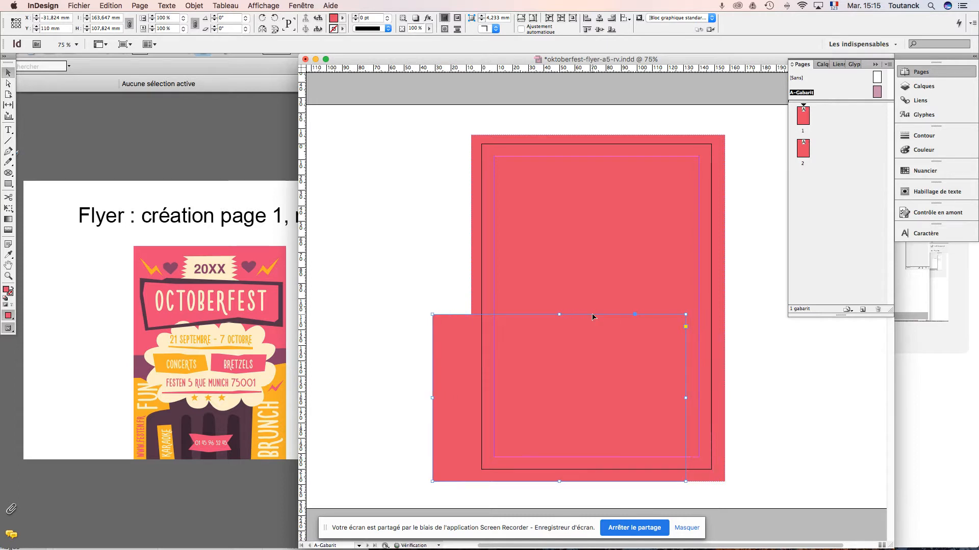
{"action": "key", "text": "Right"}
{"action": "key", "text": "Right"}
{"action": "key", "text": "Right"}
{"action": "key", "text": "Right"}
{"action": "key", "text": "Right"}
{"action": "key", "text": "Right"}
{"action": "key", "text": "Right"}
{"action": "key", "text": "Right"}
{"action": "key", "text": "Right"}
{"action": "key", "text": "Right"}
{"action": "key", "text": "Right"}
{"action": "key", "text": "Right"}
{"action": "key", "text": "Right"}
{"action": "key", "text": "Right"}
{"action": "key", "text": "Right"}
{"action": "key", "text": "Right"}
{"action": "key", "text": "Right"}
{"action": "key", "text": "Right"}
{"action": "key", "text": "Right"}
{"action": "key", "text": "Right"}
{"action": "key", "text": "Right"}
{"action": "key", "text": "Right"}
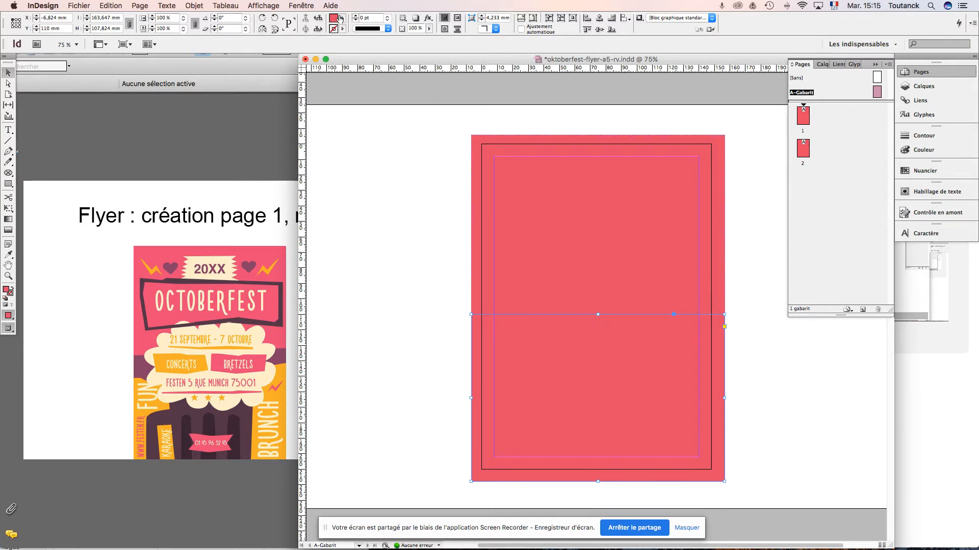
- Create a new orange CMYK swatch C=0 M=42 J=76 N=0 as the lower rectangle's fill and deselect the rectangle
{"action": "left_click", "coordinate": [343, 19]}
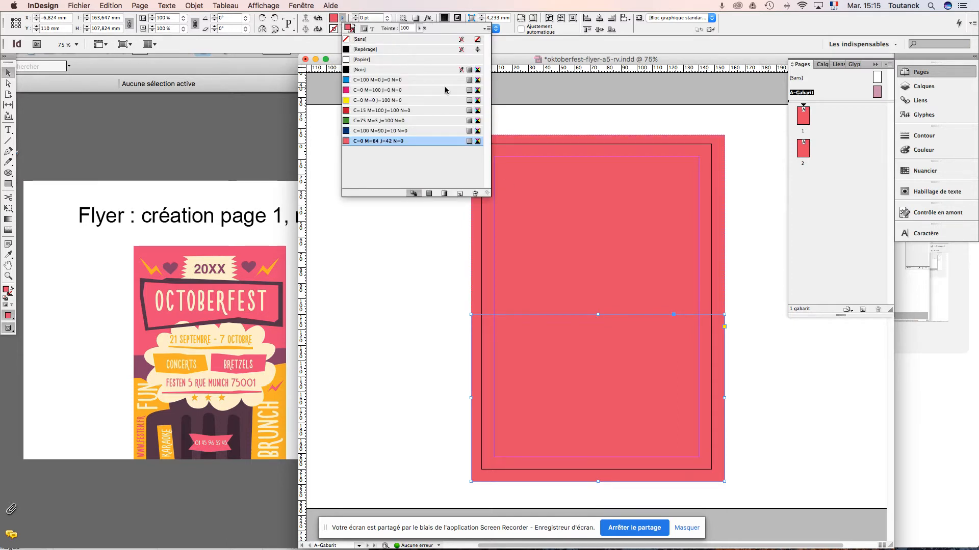
{"action": "left_click", "coordinate": [485, 29]}
{"action": "left_click", "coordinate": [505, 29]}
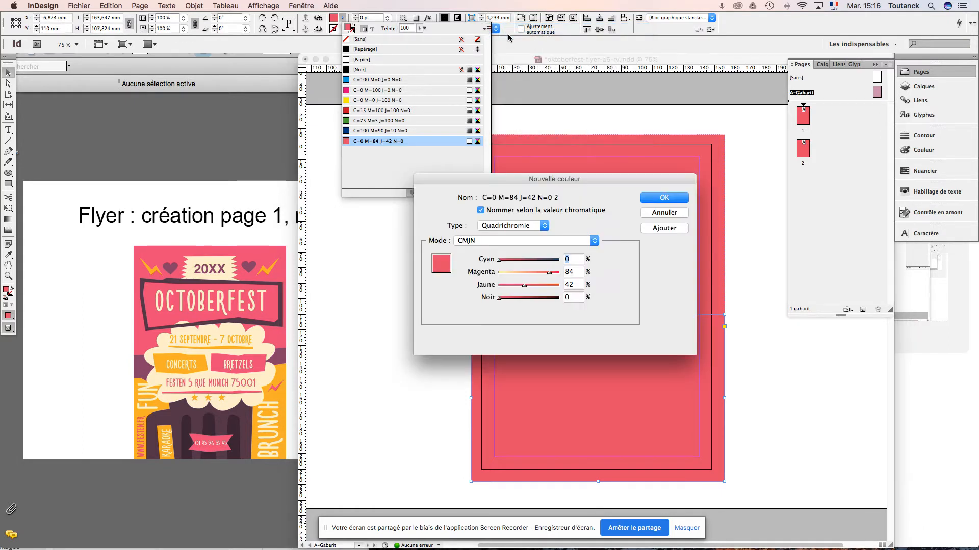
{"action": "left_click_drag", "start_coordinate": [549, 273], "coordinate": [529, 278]}
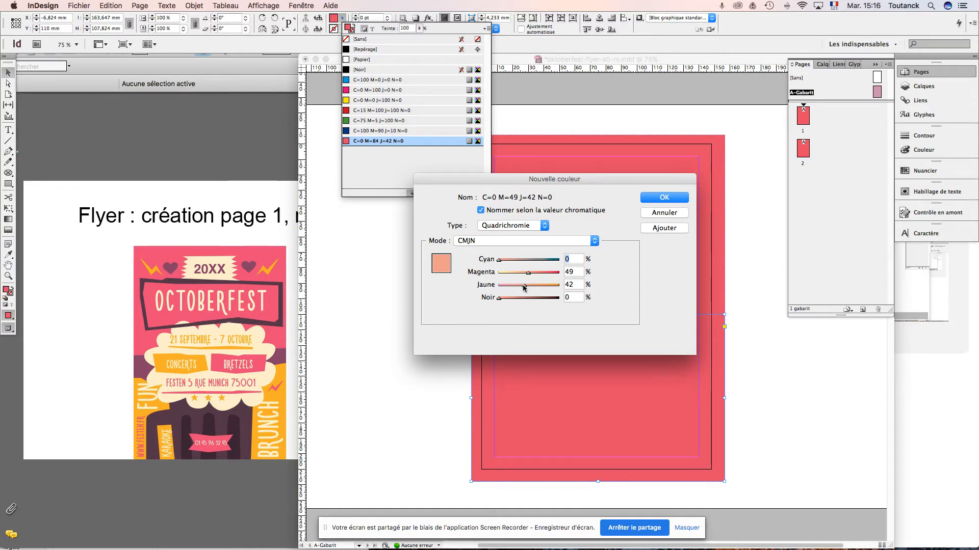
{"action": "left_click_drag", "start_coordinate": [528, 273], "coordinate": [545, 289]}
{"action": "left_click", "coordinate": [664, 197]}
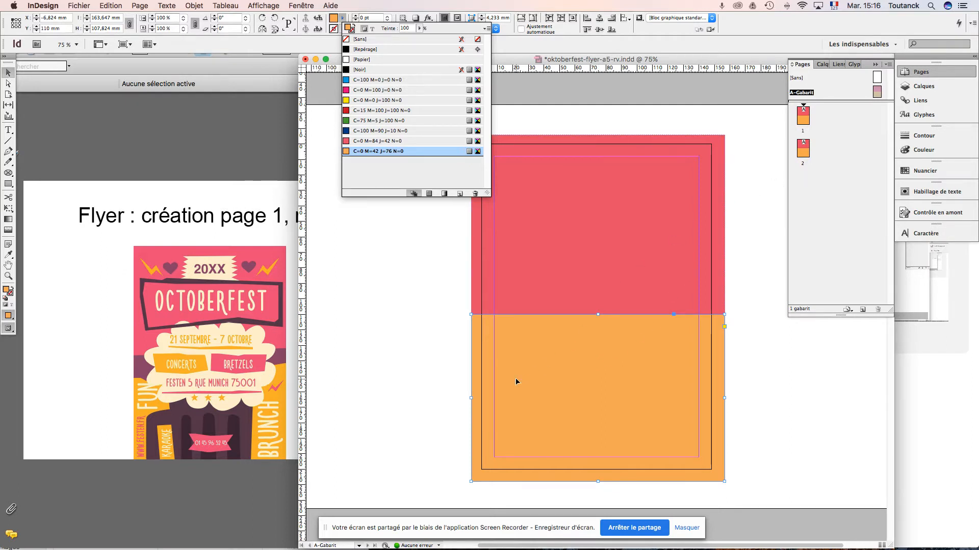
{"action": "left_click", "coordinate": [411, 365]}
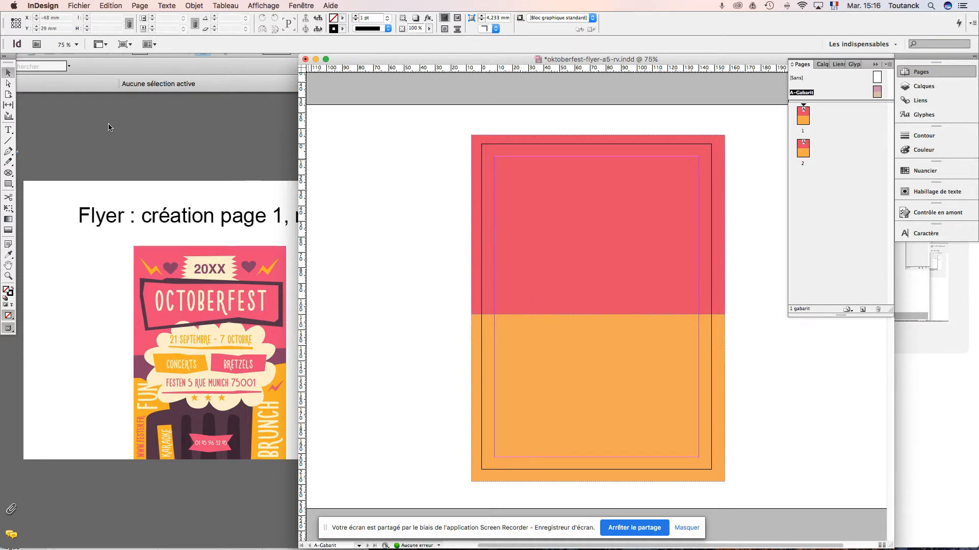
- Draw a closed irregular band about 165 mm wide and 36 mm high across the pink and orange boundary with the Pen tool
{"action": "left_click", "coordinate": [8, 151]}
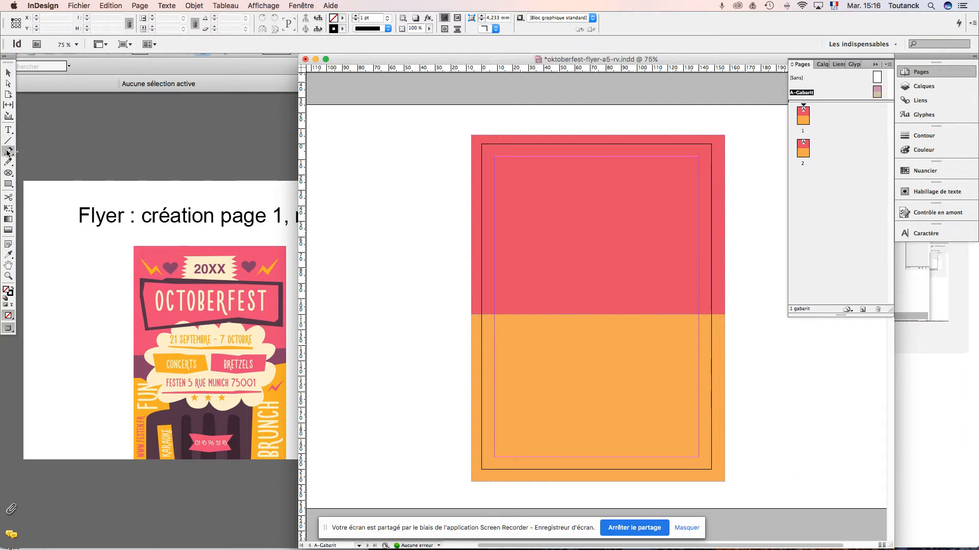
{"action": "left_click", "coordinate": [471, 290]}
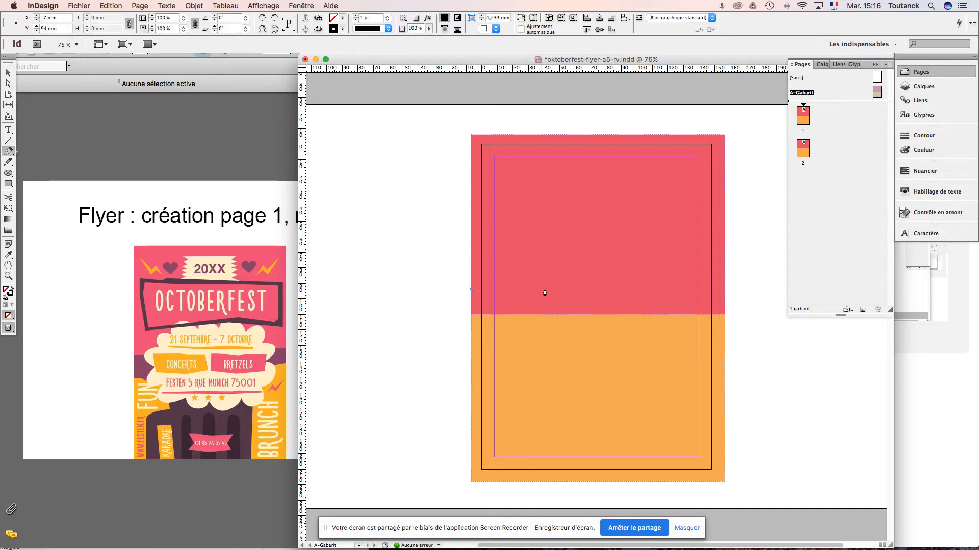
{"action": "left_click", "coordinate": [724, 281]}
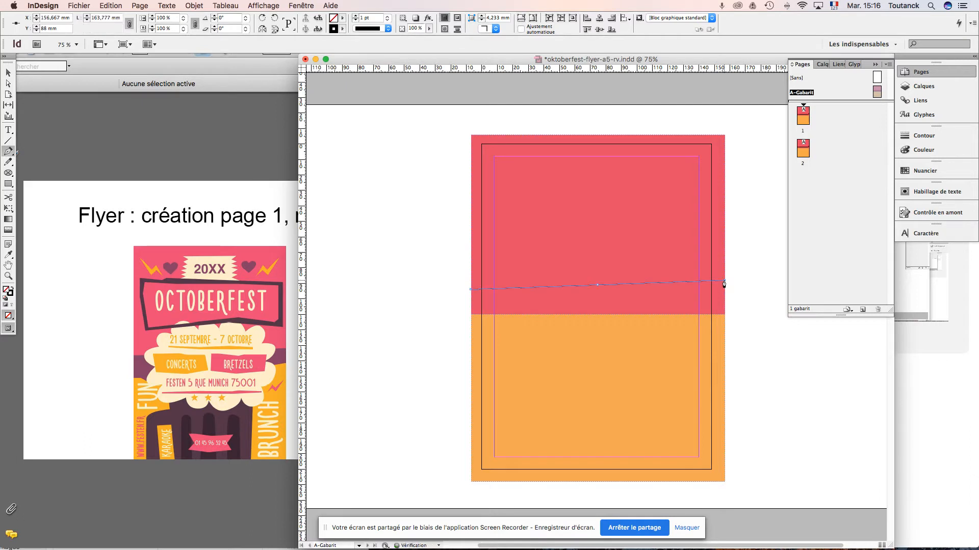
{"action": "left_click", "coordinate": [723, 319]}
{"action": "key", "text": "super+z"}
{"action": "left_click", "coordinate": [724, 320]}
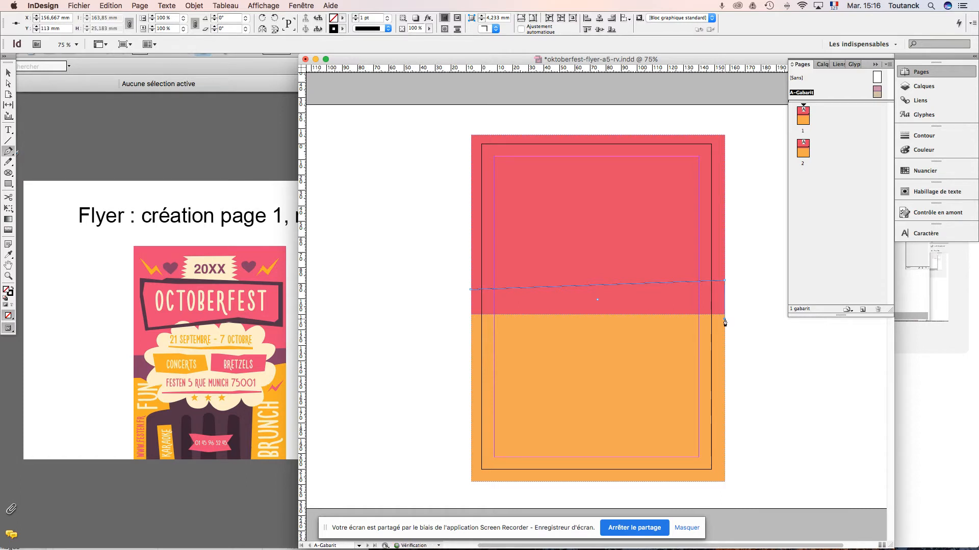
{"action": "left_click", "coordinate": [632, 330]}
{"action": "left_click", "coordinate": [566, 327]}
{"action": "left_click", "coordinate": [535, 319]}
{"action": "left_click", "coordinate": [503, 330]}
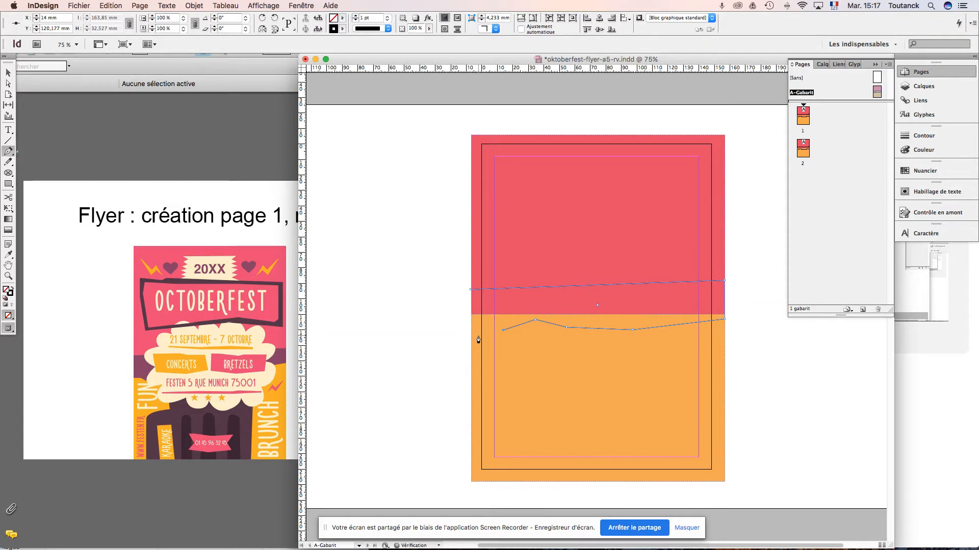
{"action": "left_click", "coordinate": [469, 336]}
{"action": "left_click", "coordinate": [471, 290]}
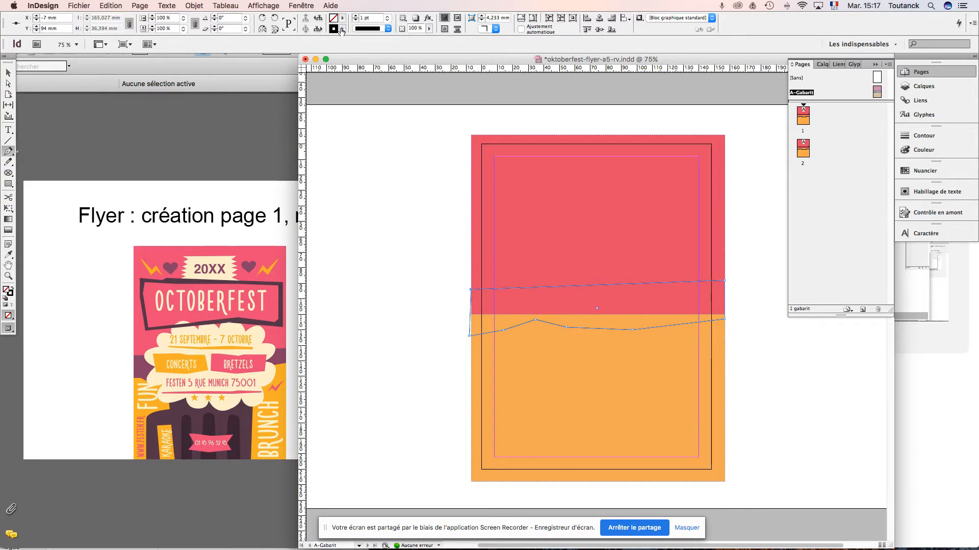
- Remove the band's stroke, fill it with a new CMYK process swatch C=50 M=86 J=0 N=0, and deselect the band
{"action": "left_click", "coordinate": [342, 30]}
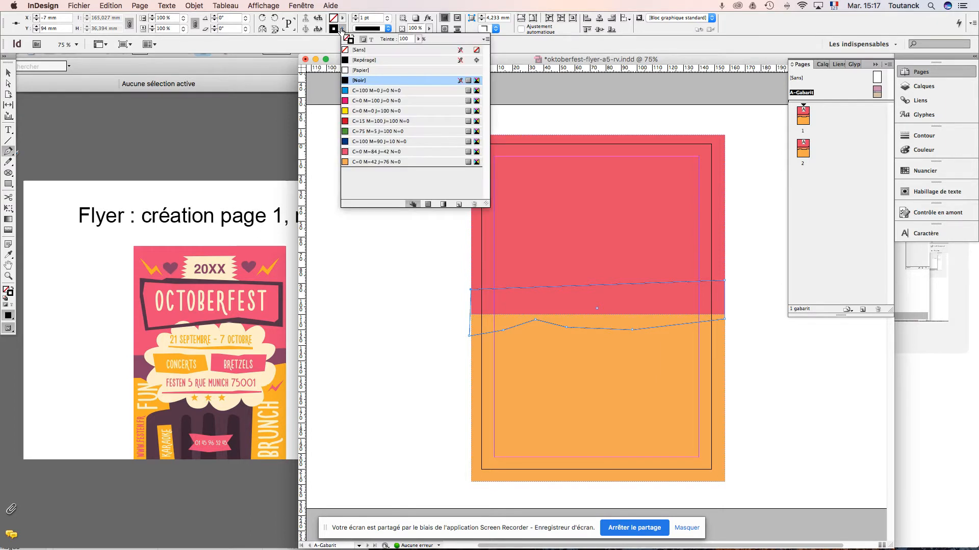
{"action": "left_click", "coordinate": [362, 50]}
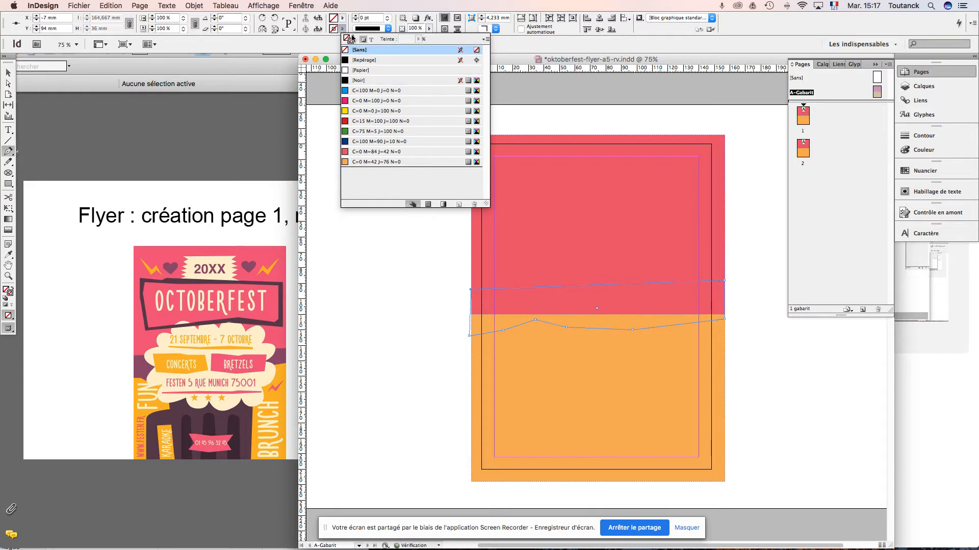
{"action": "left_click", "coordinate": [343, 19]}
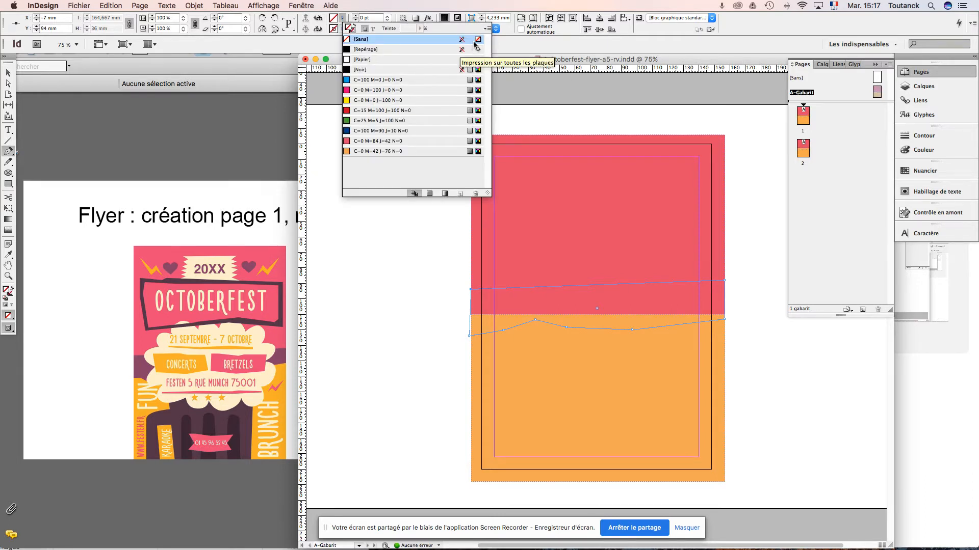
{"action": "left_click", "coordinate": [488, 29]}
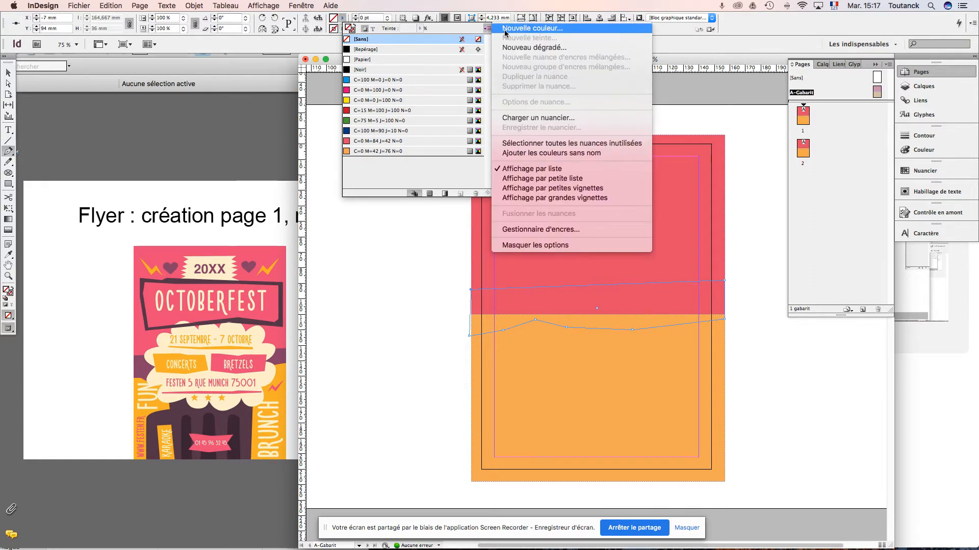
{"action": "left_click", "coordinate": [510, 28]}
{"action": "left_click", "coordinate": [594, 242]}
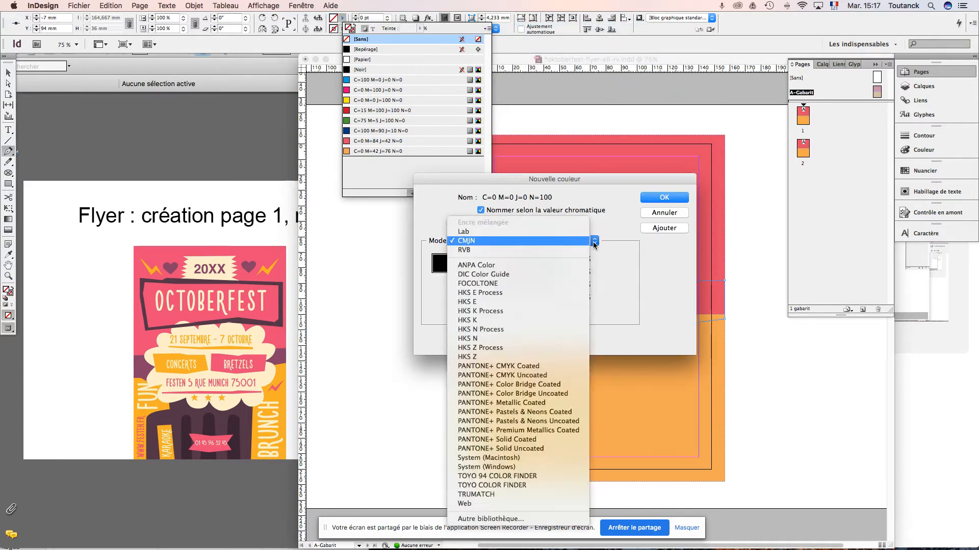
{"action": "left_click", "coordinate": [617, 245]}
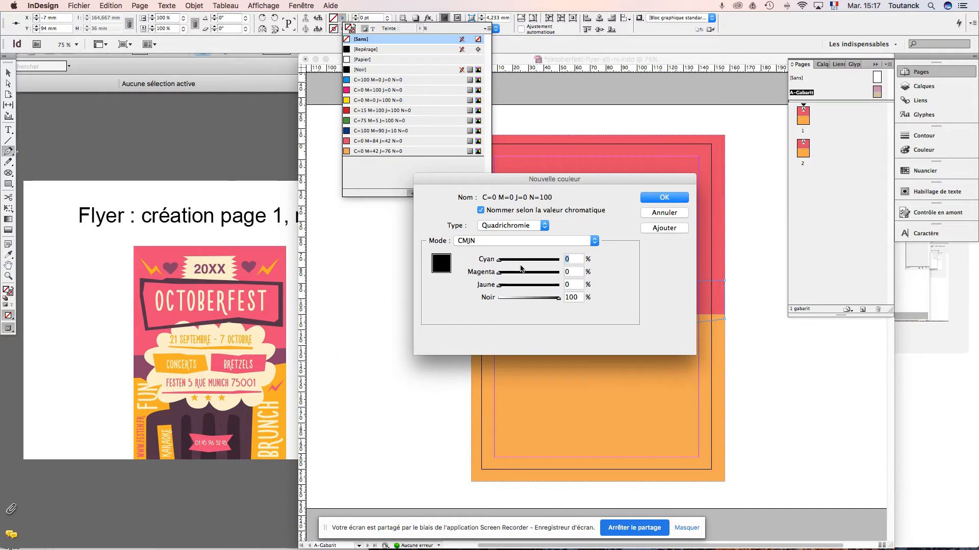
{"action": "left_click_drag", "start_coordinate": [558, 299], "coordinate": [497, 301]}
{"action": "left_click_drag", "start_coordinate": [500, 260], "coordinate": [553, 273]}
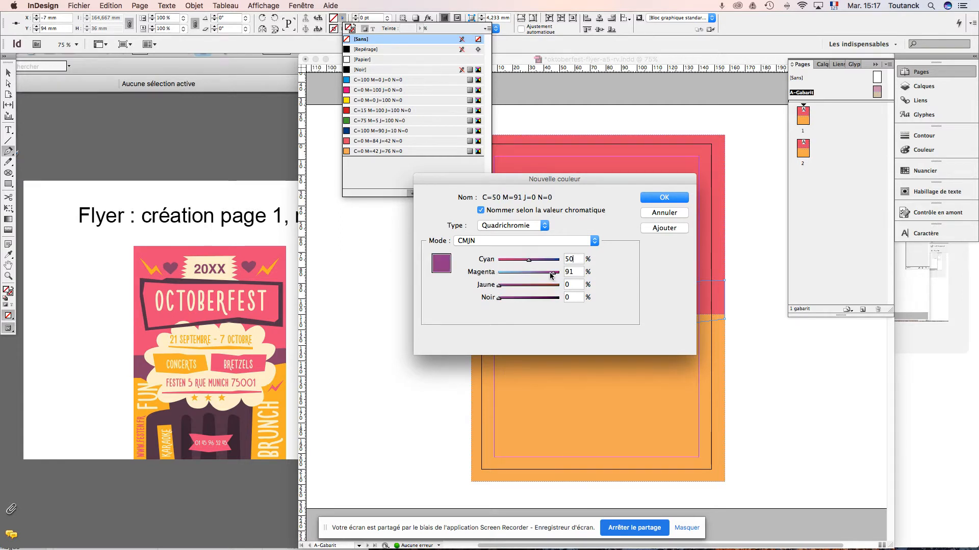
{"action": "left_click_drag", "start_coordinate": [550, 272], "coordinate": [550, 273]}
{"action": "left_click", "coordinate": [665, 198]}
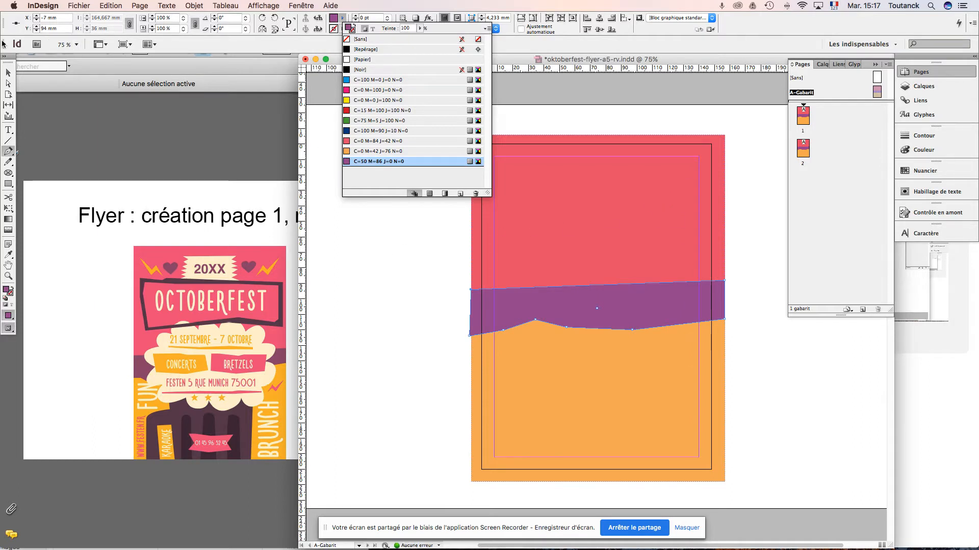
{"action": "left_click", "coordinate": [9, 74]}
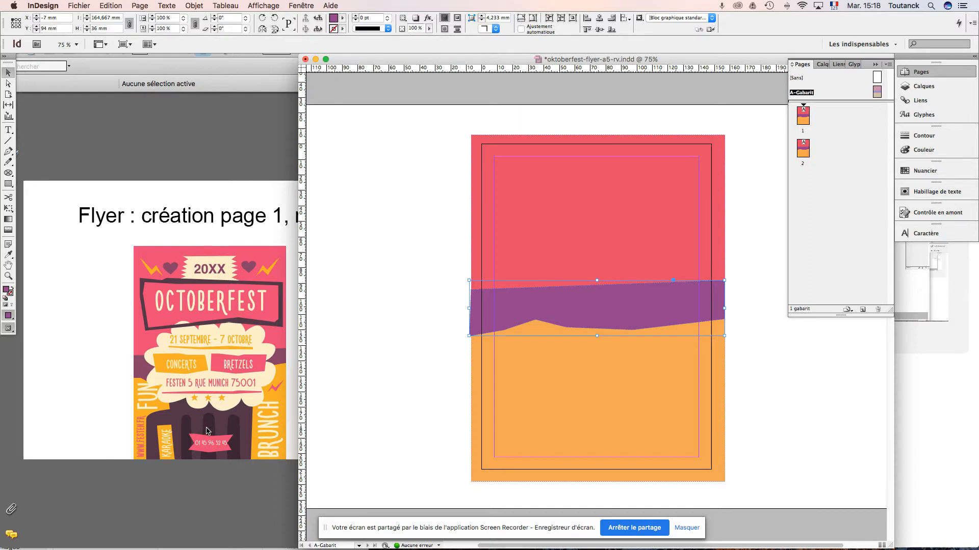
{"action": "left_click", "coordinate": [442, 355]}
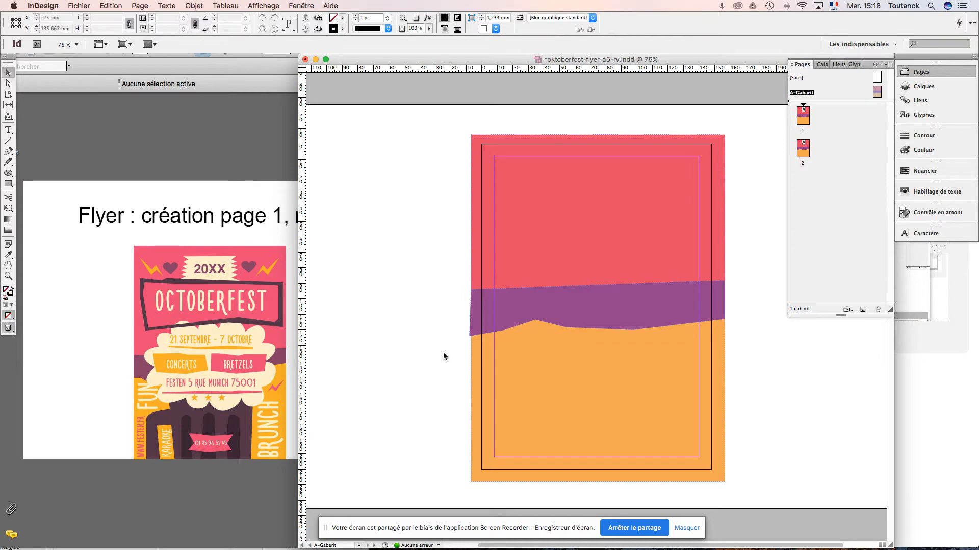
- In preview mode, start a Pen tool beer mug outline below the page's bottom edge, up the handle's outer side and around its curved top
{"action": "key", "text": "w"}
{"action": "key", "text": "w"}
{"action": "left_click", "coordinate": [8, 152]}
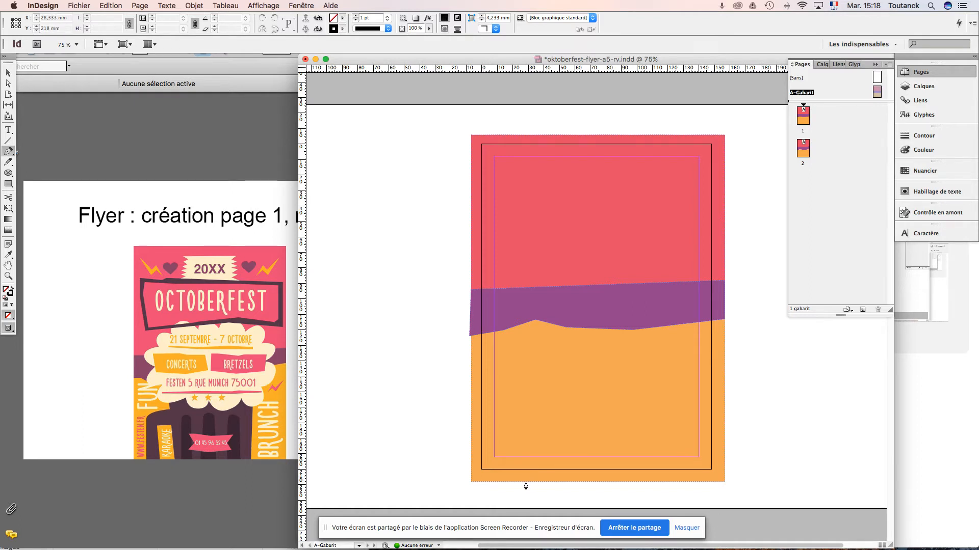
{"action": "key", "text": "w"}
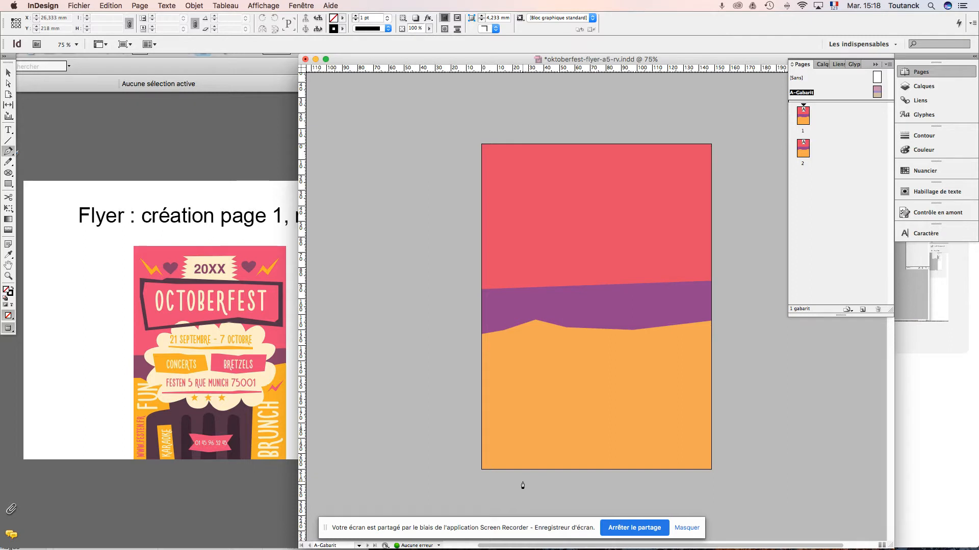
{"action": "left_click", "coordinate": [509, 480]}
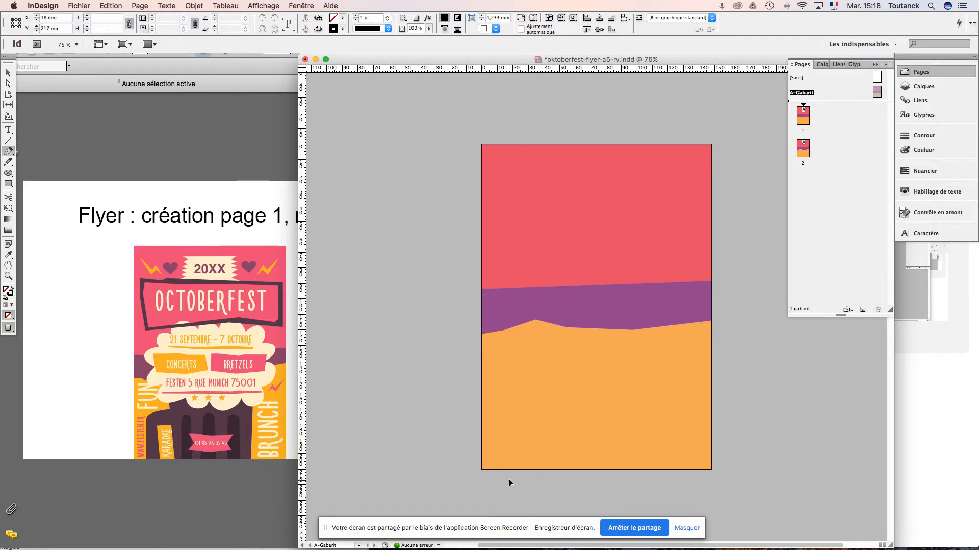
{"action": "left_click", "coordinate": [502, 404]}
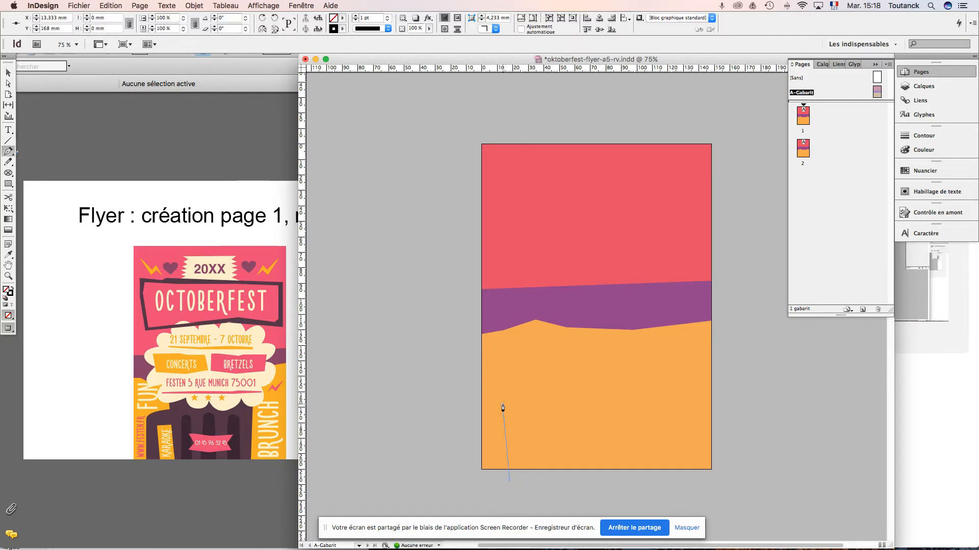
{"action": "left_click_drag", "start_coordinate": [524, 386], "coordinate": [542, 386]}
{"action": "left_click", "coordinate": [542, 385]}
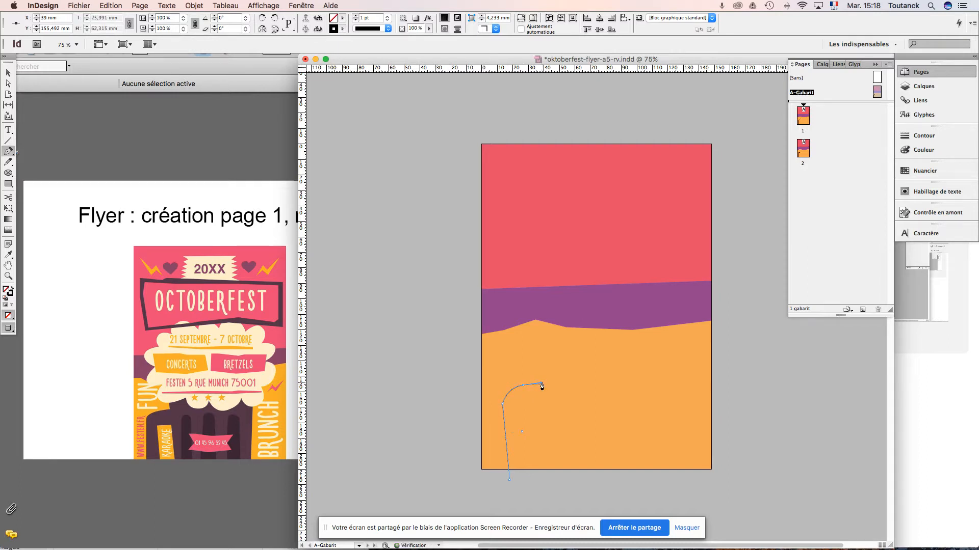
- Continue the outline around the mug body and the handle's inner edge and close it, about 110 mm wide and 94 mm high
{"action": "left_click", "coordinate": [536, 338]}
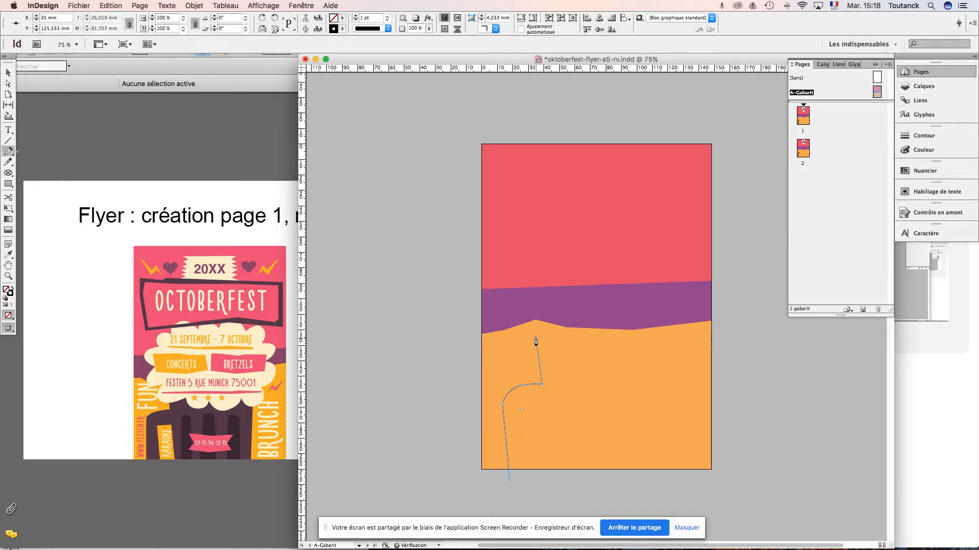
{"action": "left_click", "coordinate": [672, 336]}
{"action": "left_click", "coordinate": [667, 482]}
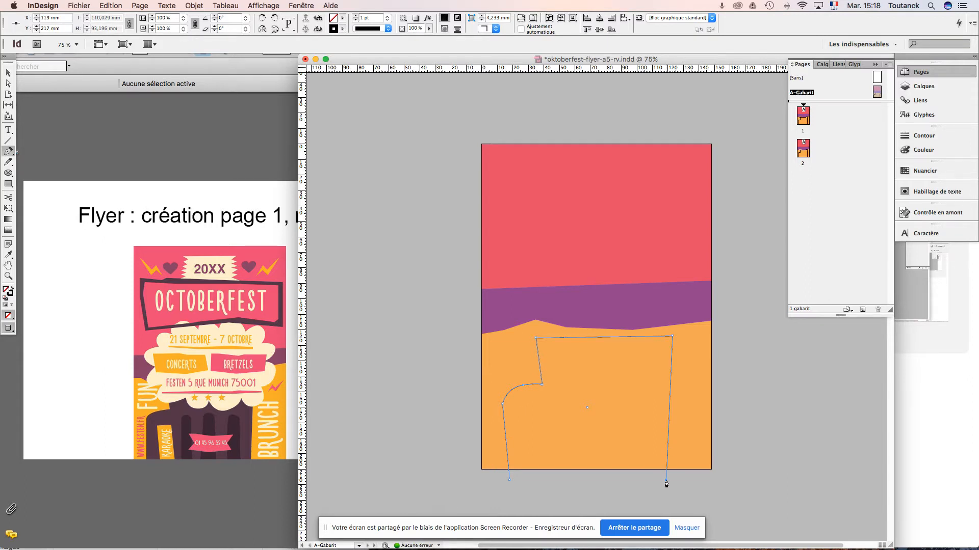
{"action": "left_click", "coordinate": [546, 482]}
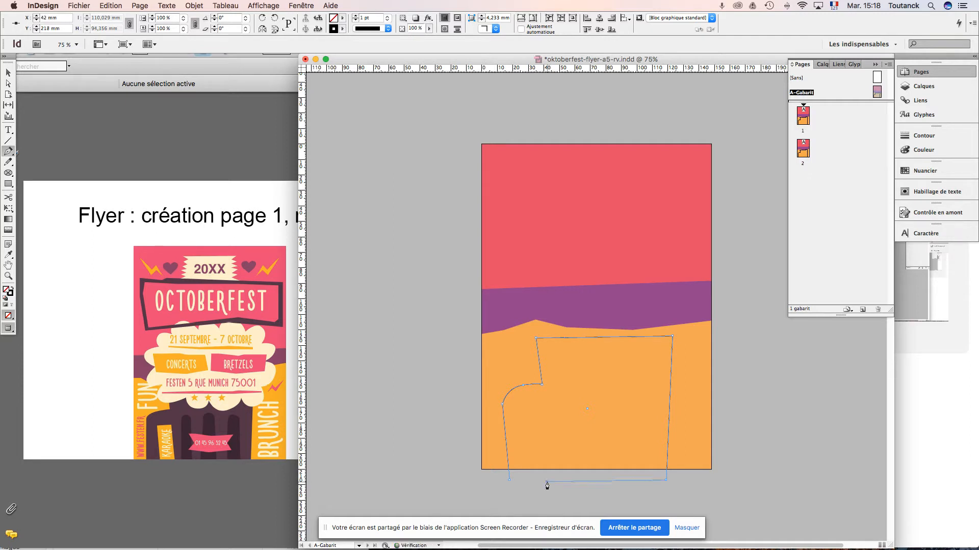
{"action": "left_click", "coordinate": [542, 409]}
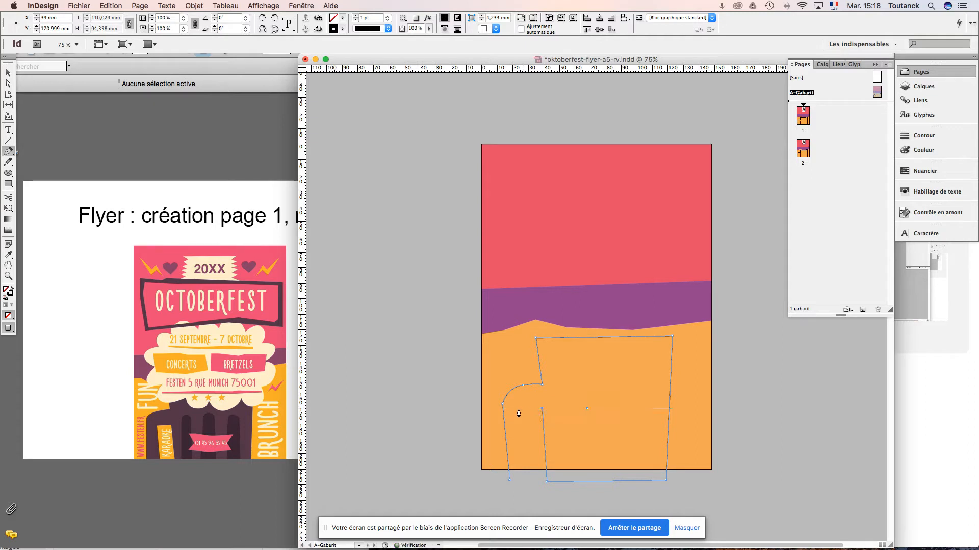
{"action": "left_click", "coordinate": [522, 409]}
{"action": "left_click", "coordinate": [532, 482]}
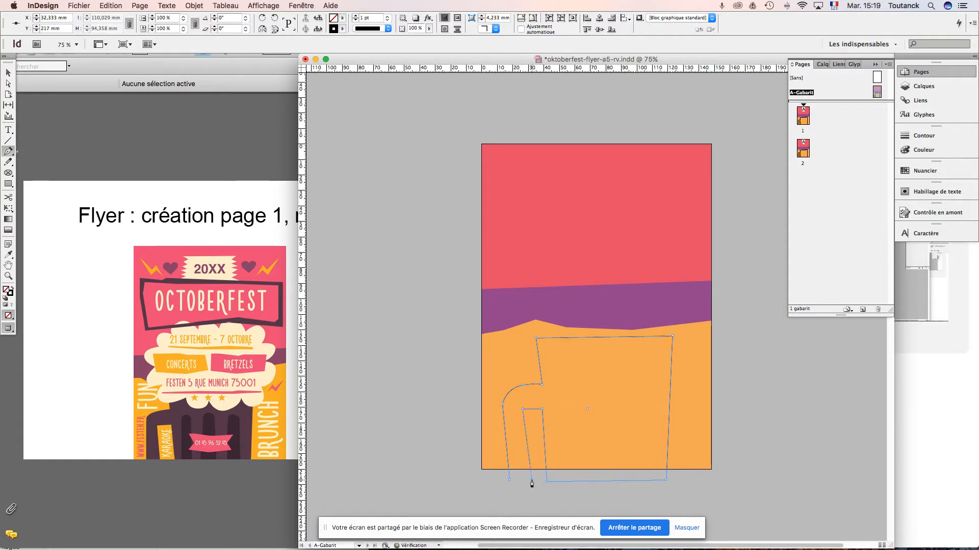
{"action": "left_click", "coordinate": [508, 480]}
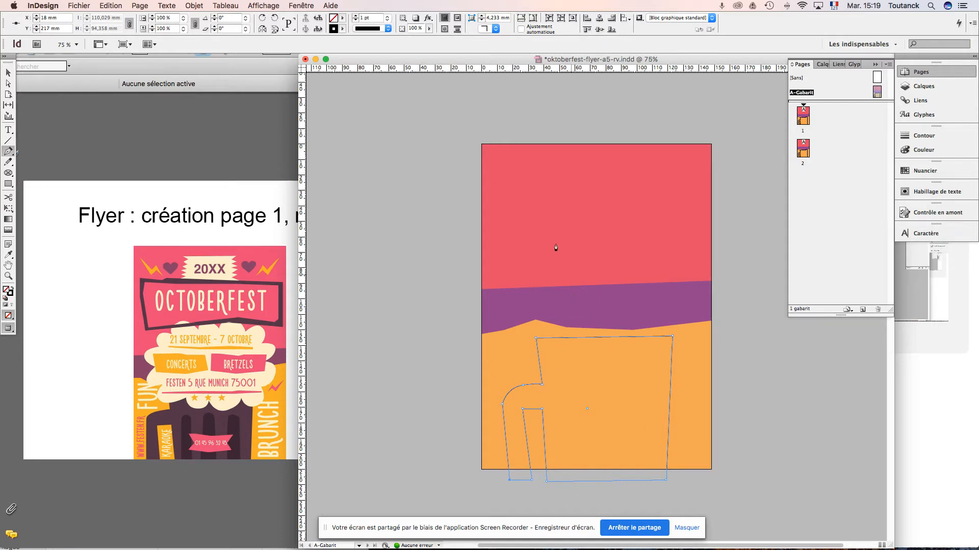
- Remove the mug's stroke and fill it with the purple swatch C=50 M=86 J=0 N=0
{"action": "left_click", "coordinate": [343, 29]}
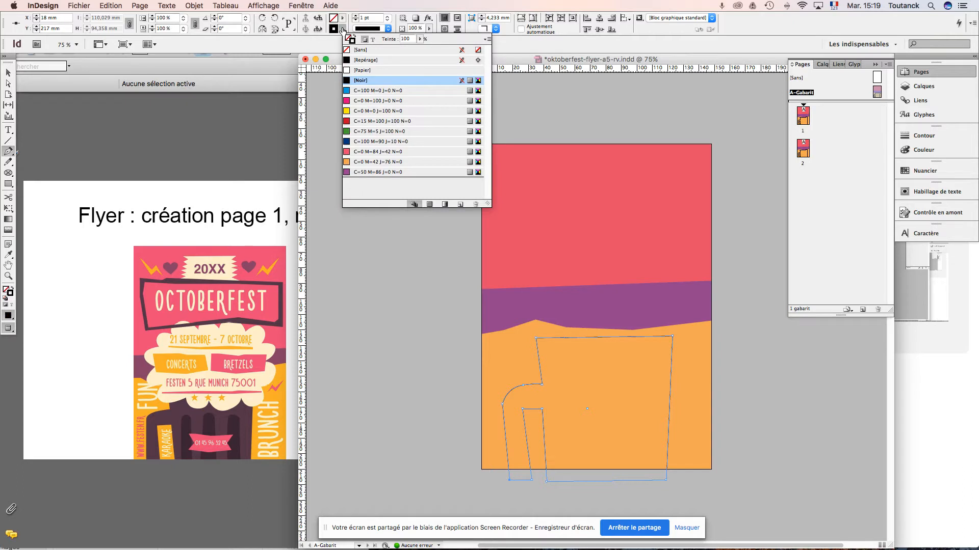
{"action": "left_click", "coordinate": [359, 50]}
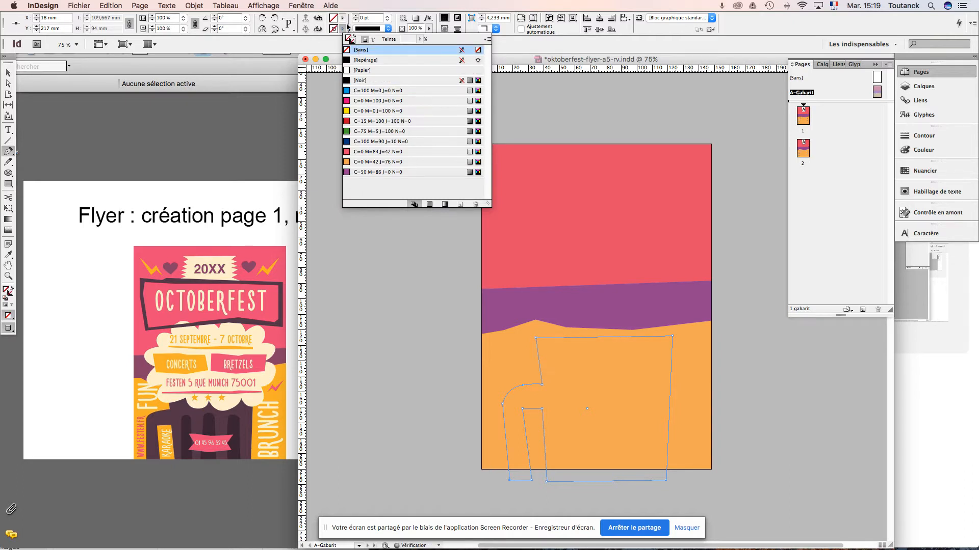
{"action": "left_click", "coordinate": [342, 19]}
{"action": "left_click", "coordinate": [365, 161]}
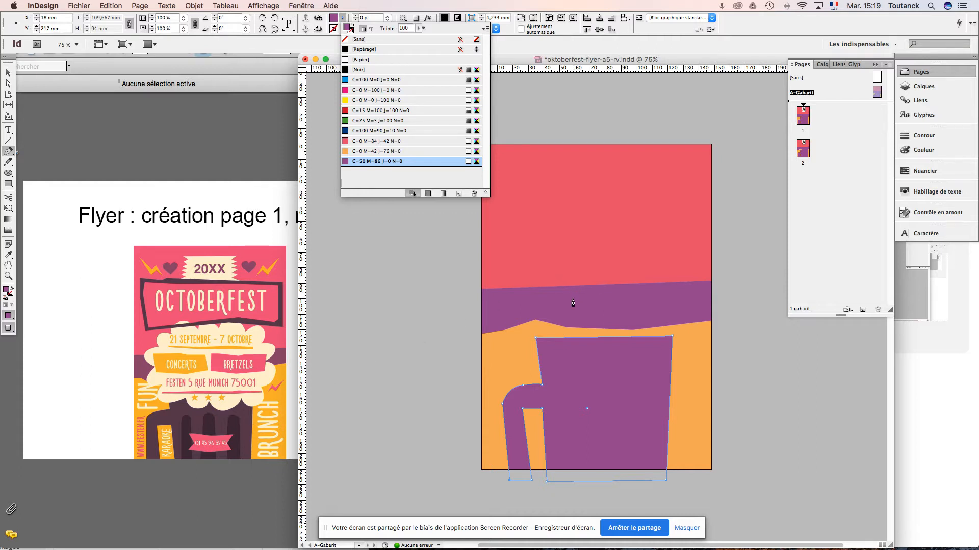
- Create a new darker CMYK process swatch C=69 M=86 J=0 N=12 as the mug's fill and deselect the mug
{"action": "left_click", "coordinate": [485, 29]}
{"action": "left_click", "coordinate": [509, 29]}
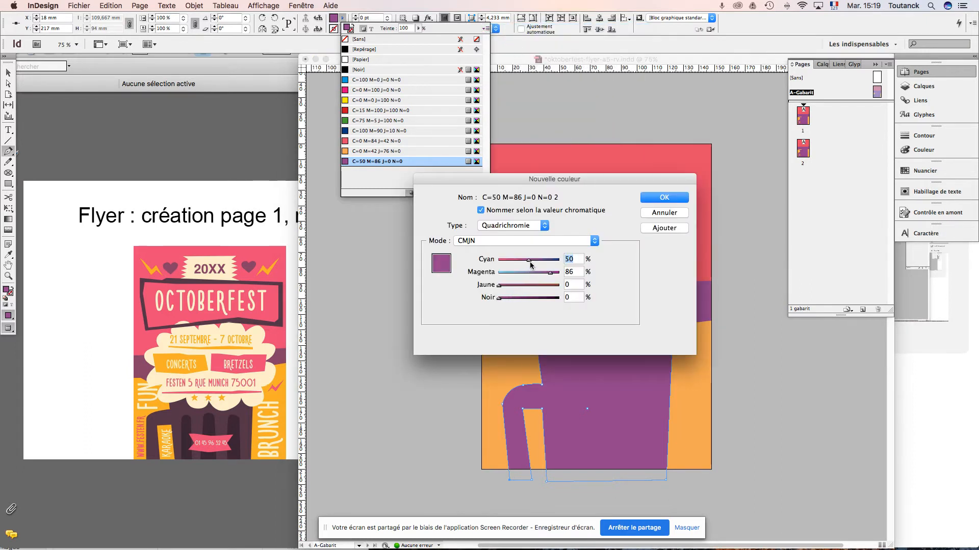
{"action": "left_click_drag", "start_coordinate": [528, 260], "coordinate": [541, 262]}
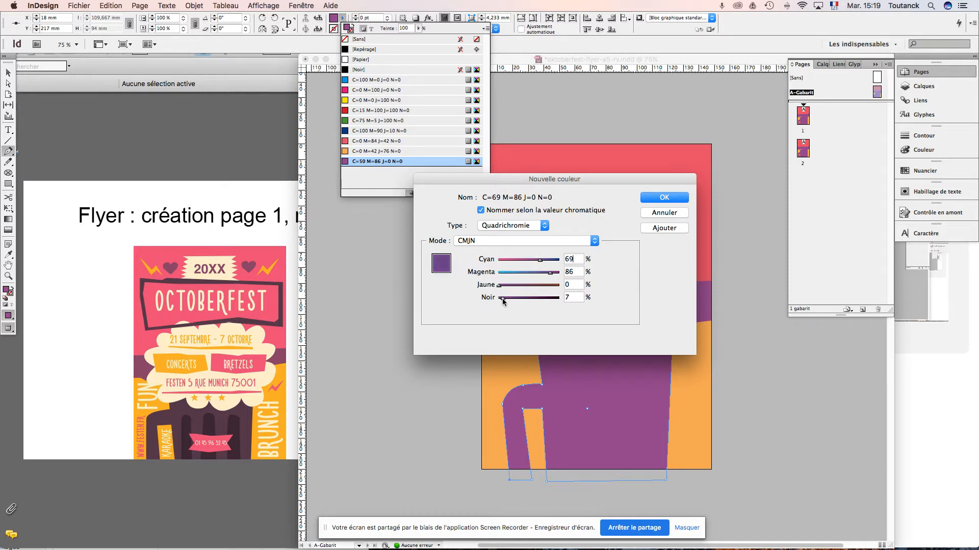
{"action": "left_click_drag", "start_coordinate": [503, 301], "coordinate": [506, 302]}
{"action": "left_click", "coordinate": [663, 199]}
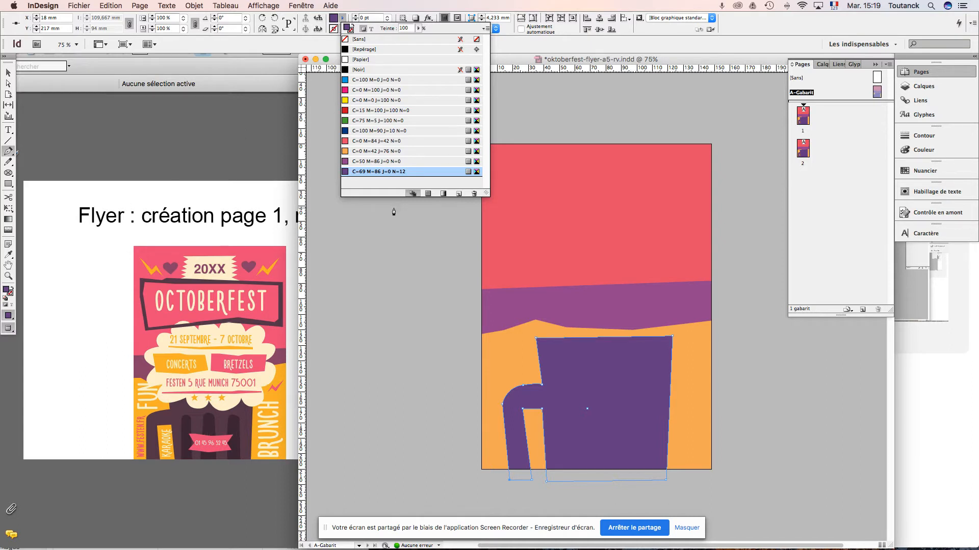
{"action": "left_click", "coordinate": [8, 73]}
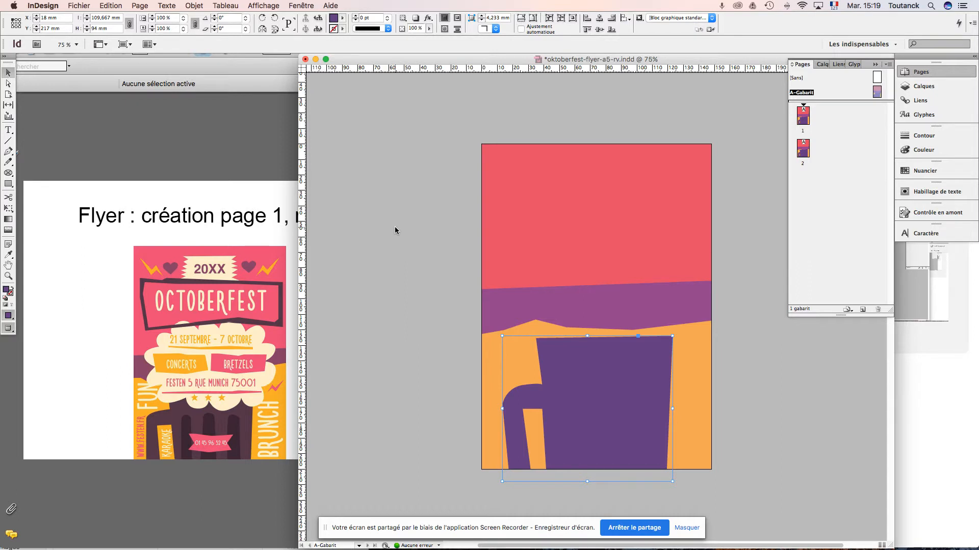
{"action": "left_click", "coordinate": [432, 269]}
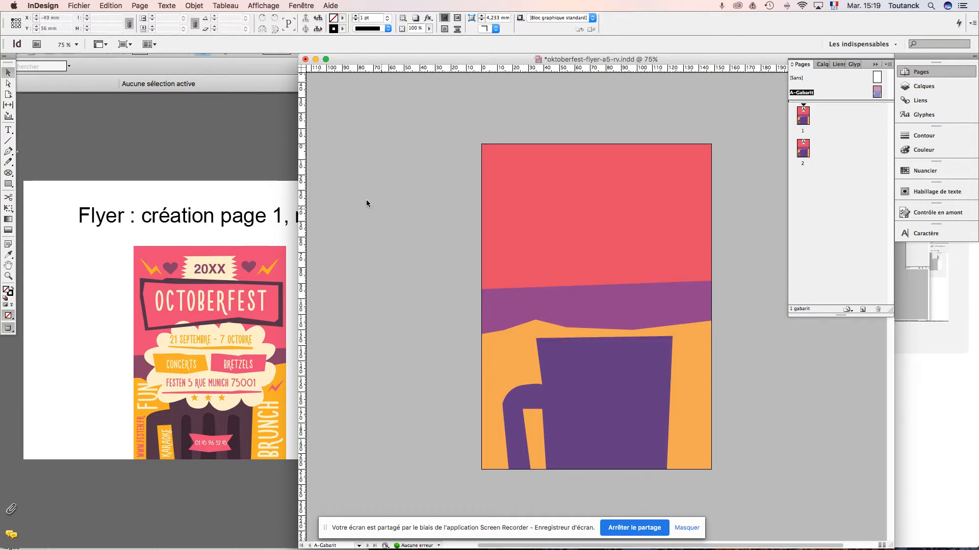
- Draw a closed, round-topped vertical groove with the Pen tool on the mug body beside the handle, about 15 mm wide and 57 mm high
{"action": "left_click", "coordinate": [8, 153]}
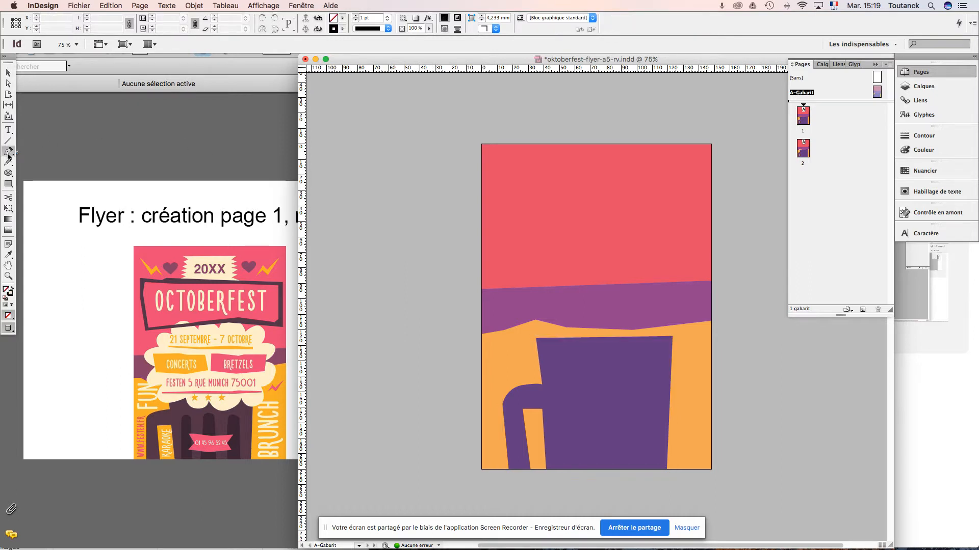
{"action": "left_click", "coordinate": [564, 476]}
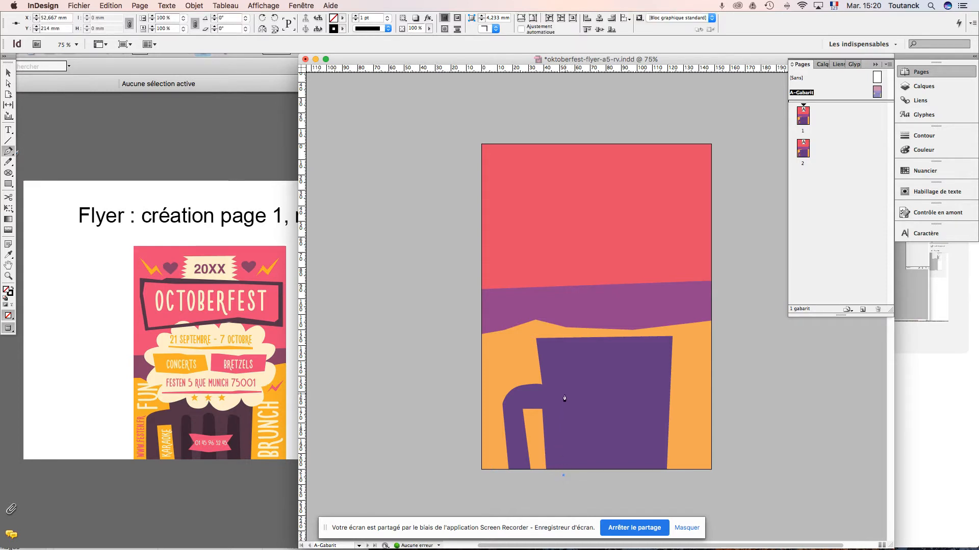
{"action": "left_click_drag", "start_coordinate": [563, 394], "coordinate": [582, 417]}
{"action": "left_click", "coordinate": [581, 477]}
{"action": "left_click", "coordinate": [563, 478]}
- Fill the groove with a new darker purple CMYK process swatch, C=74 M=86 J=0 N=32, based on C=69 M=86 J=0 N=12
{"action": "left_click", "coordinate": [342, 19]}
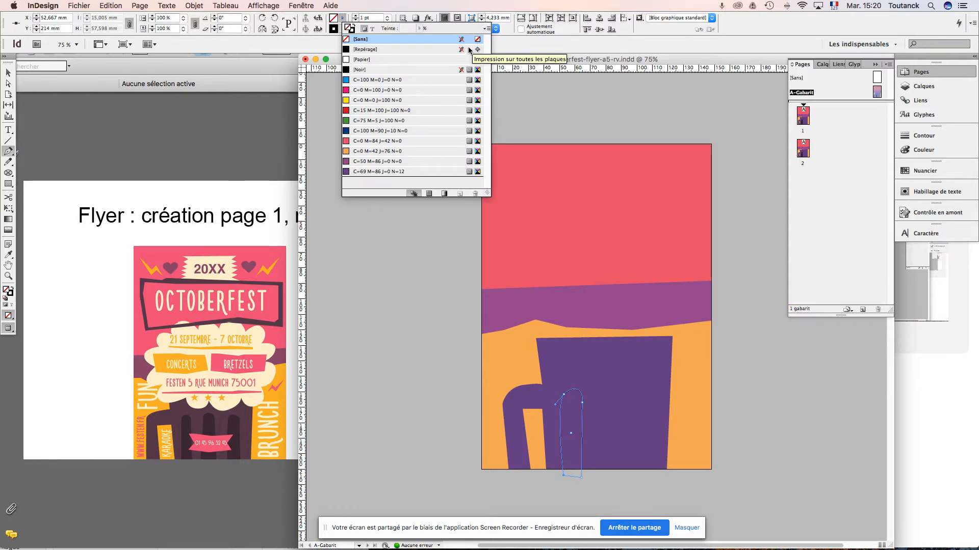
{"action": "left_click", "coordinate": [371, 172]}
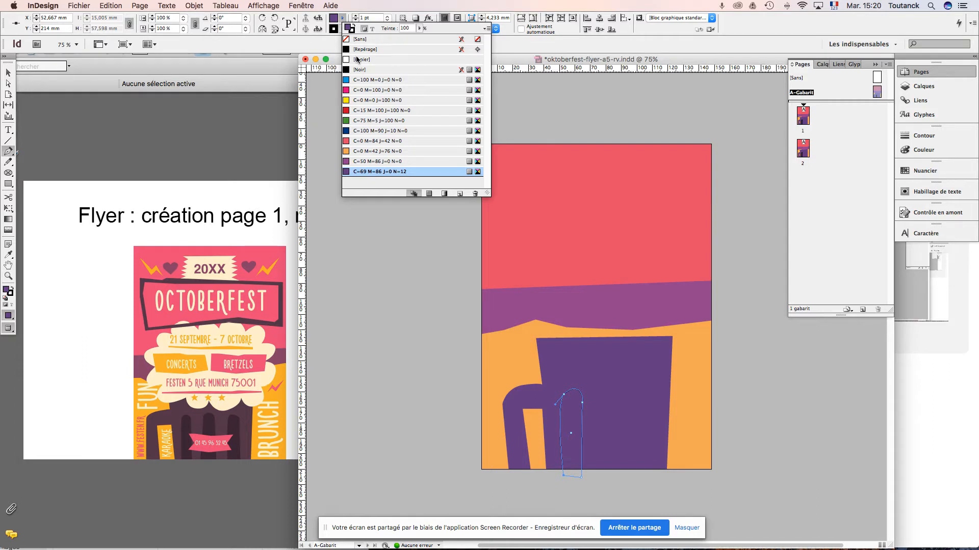
{"action": "left_click", "coordinate": [487, 31]}
{"action": "left_click", "coordinate": [511, 28]}
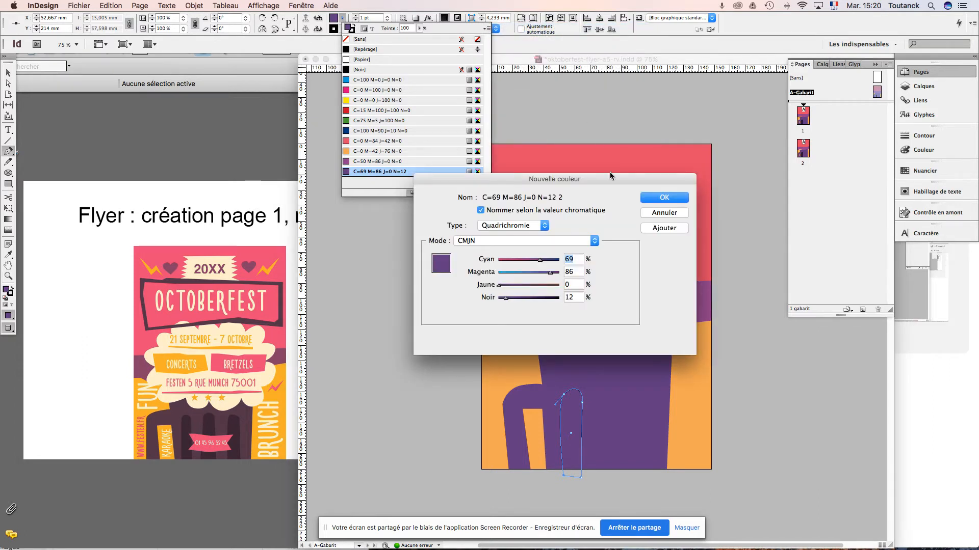
{"action": "left_click_drag", "start_coordinate": [506, 299], "coordinate": [517, 298]}
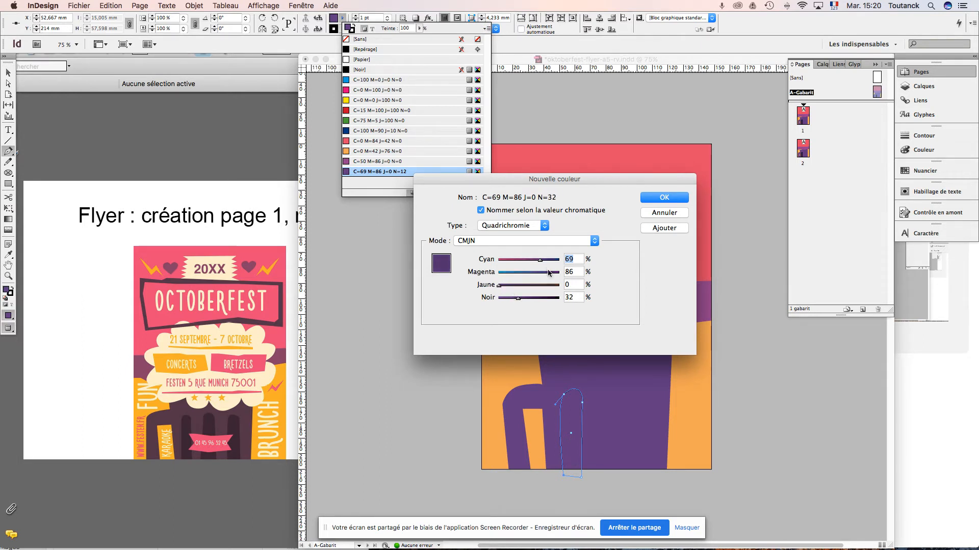
{"action": "left_click", "coordinate": [542, 261]}
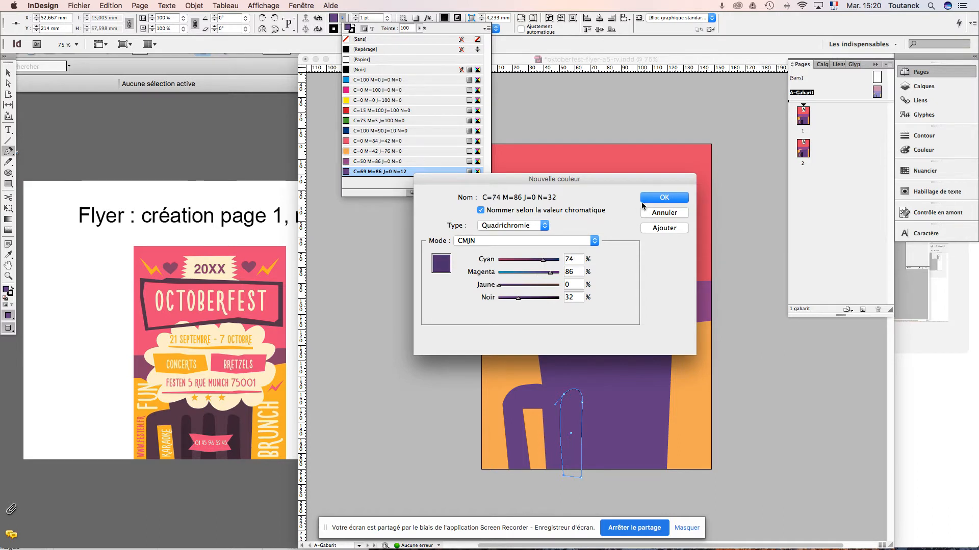
{"action": "left_click", "coordinate": [652, 200]}
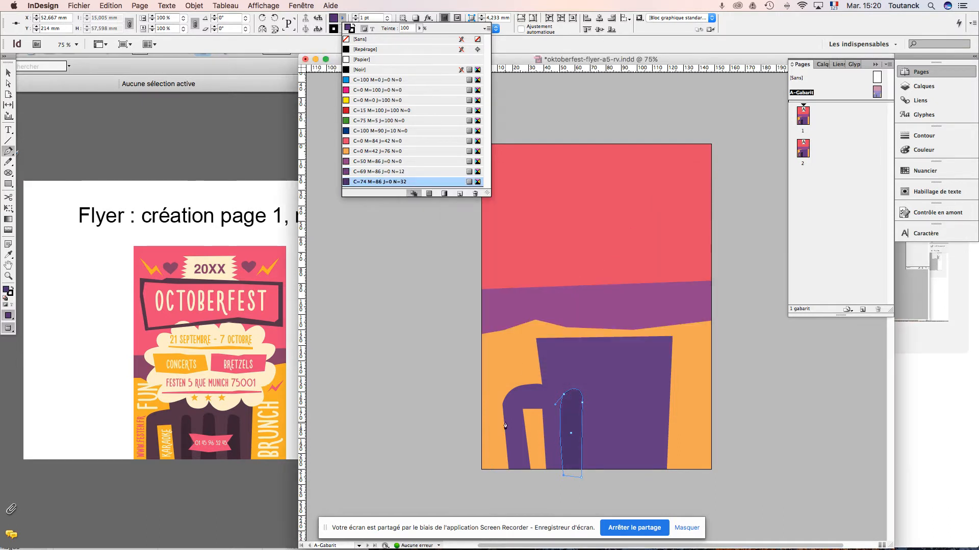
- Remove the groove's stroke and deselect it
{"action": "left_click", "coordinate": [343, 29]}
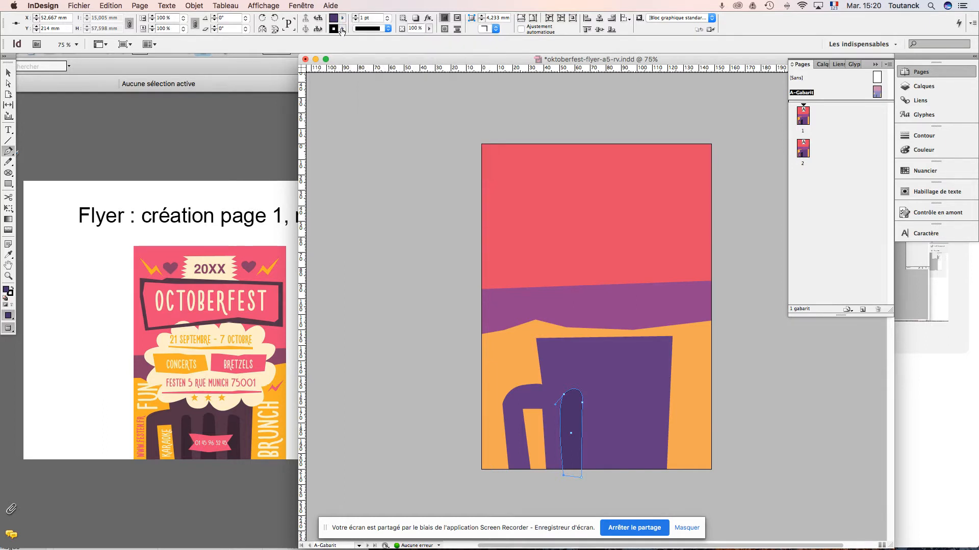
{"action": "left_click", "coordinate": [342, 29]}
{"action": "left_click", "coordinate": [361, 50]}
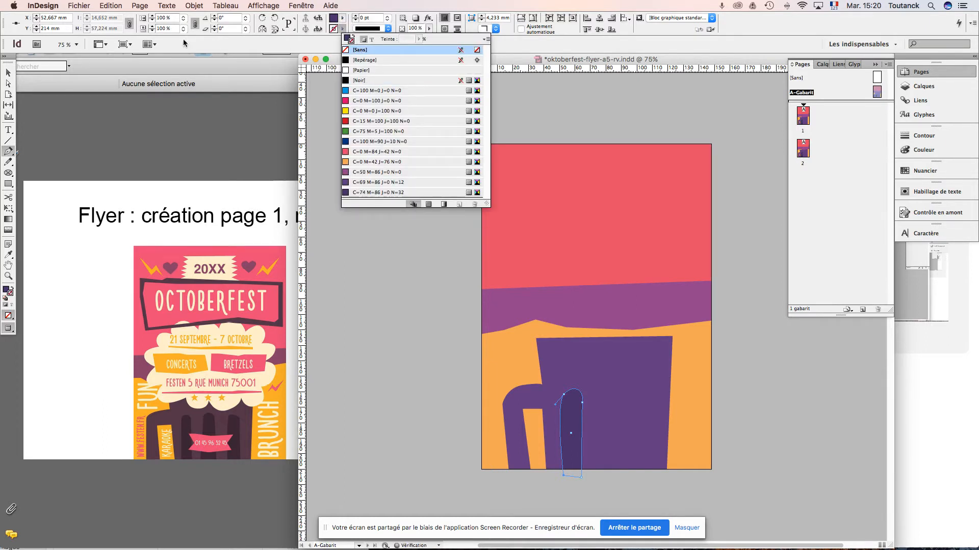
{"action": "left_click", "coordinate": [10, 74]}
{"action": "left_click", "coordinate": [399, 389]}
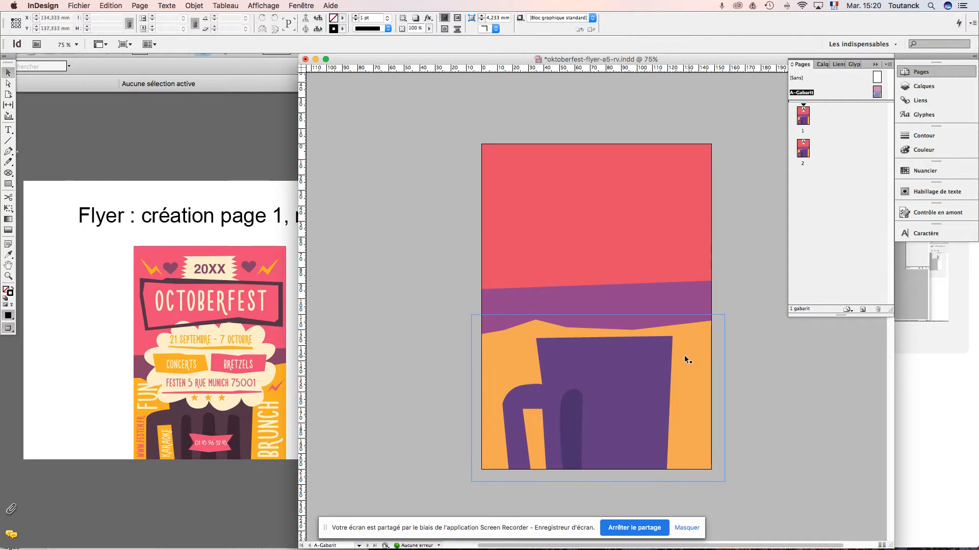
- Create an 80% tint swatch of C=69 M=86 J=0 N=12 as the mug's fill
{"action": "left_click", "coordinate": [643, 359]}
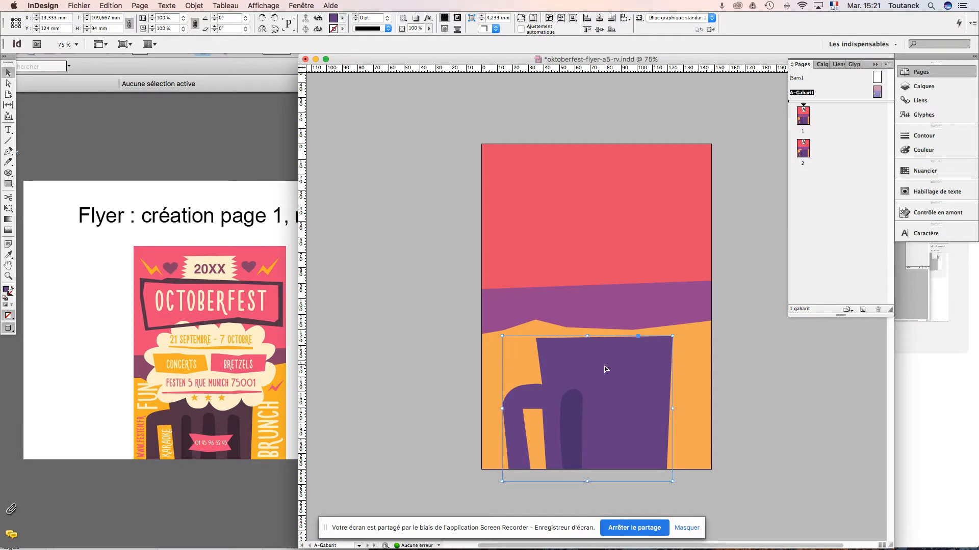
{"action": "left_click", "coordinate": [575, 408]}
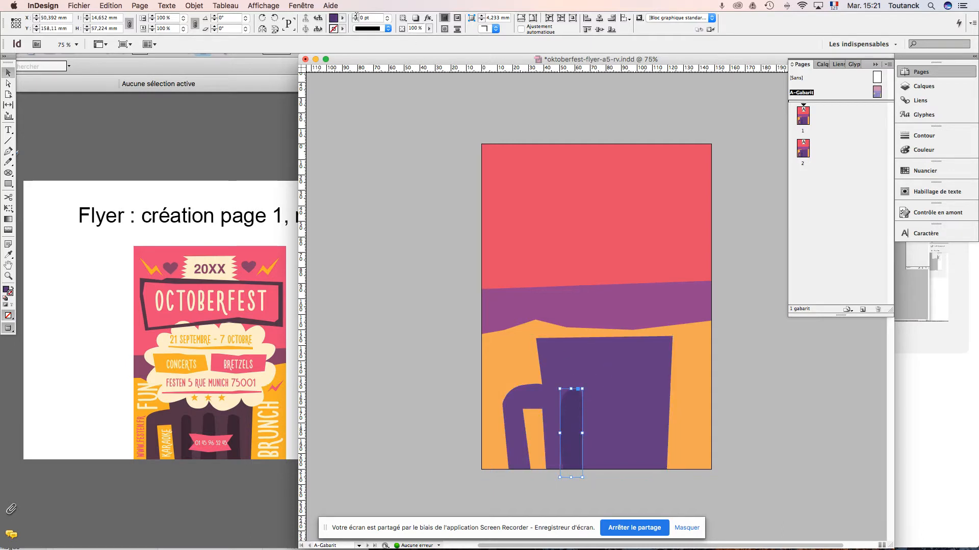
{"action": "left_click", "coordinate": [567, 342]}
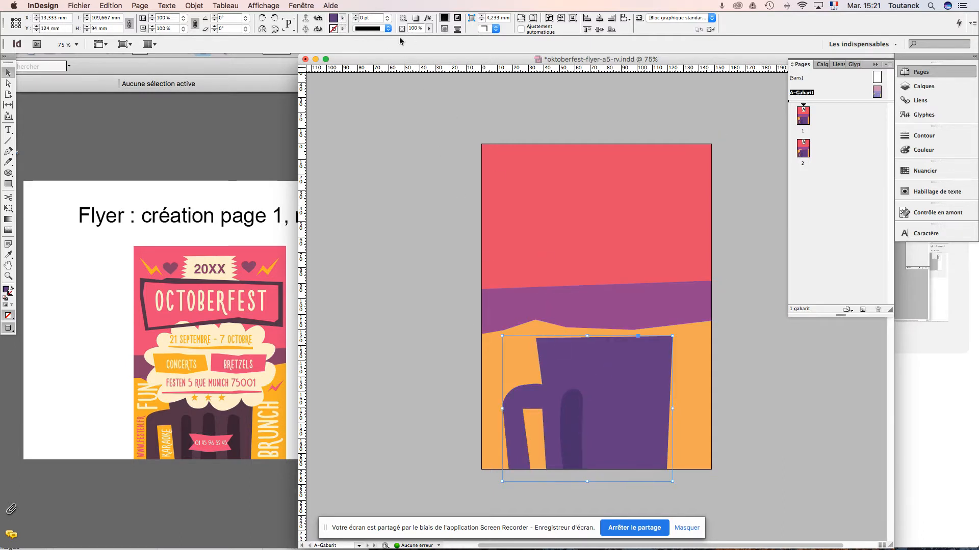
{"action": "left_click", "coordinate": [343, 19]}
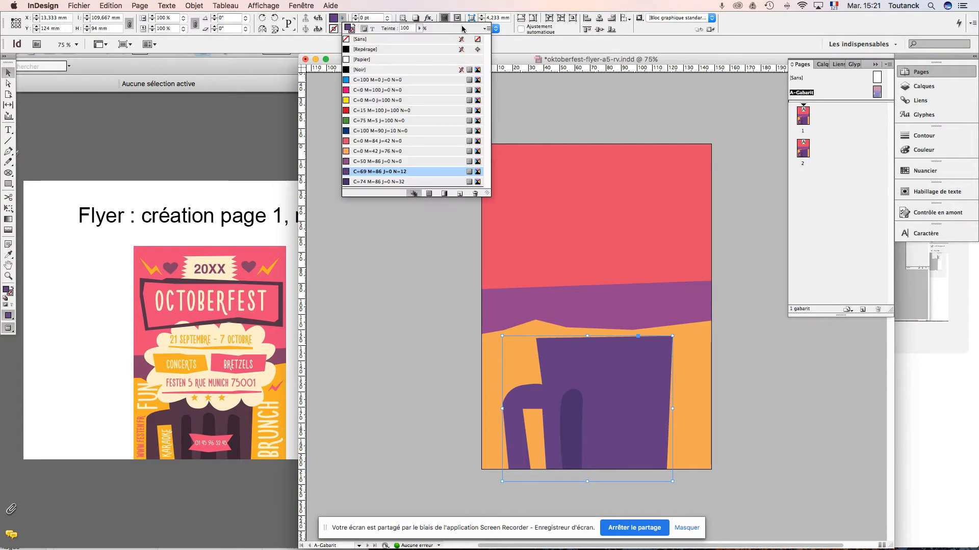
{"action": "left_click", "coordinate": [487, 29]}
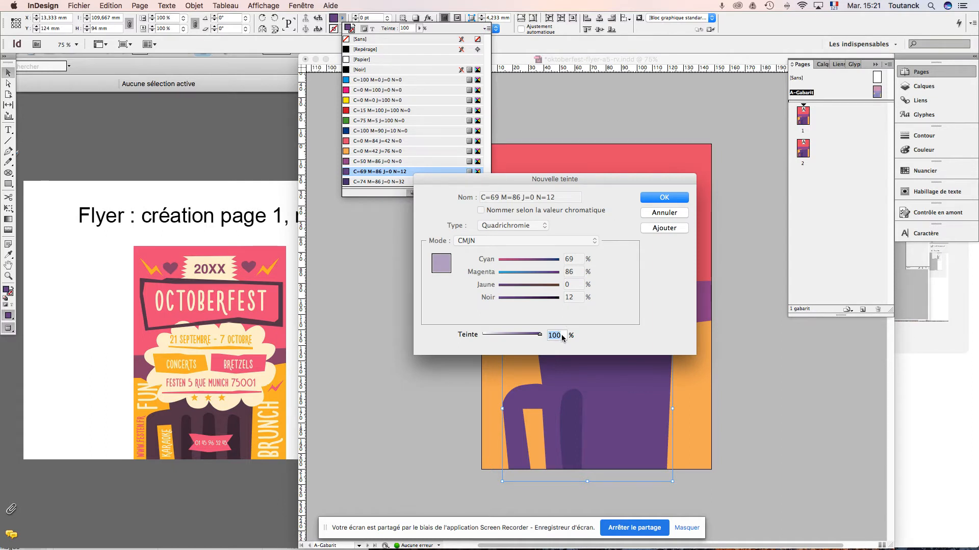
{"action": "type", "text": "90"}
{"action": "key", "text": "Tab"}
{"action": "type", "text": "80"}
{"action": "key", "text": "Tab"}
{"action": "left_click", "coordinate": [663, 198]}
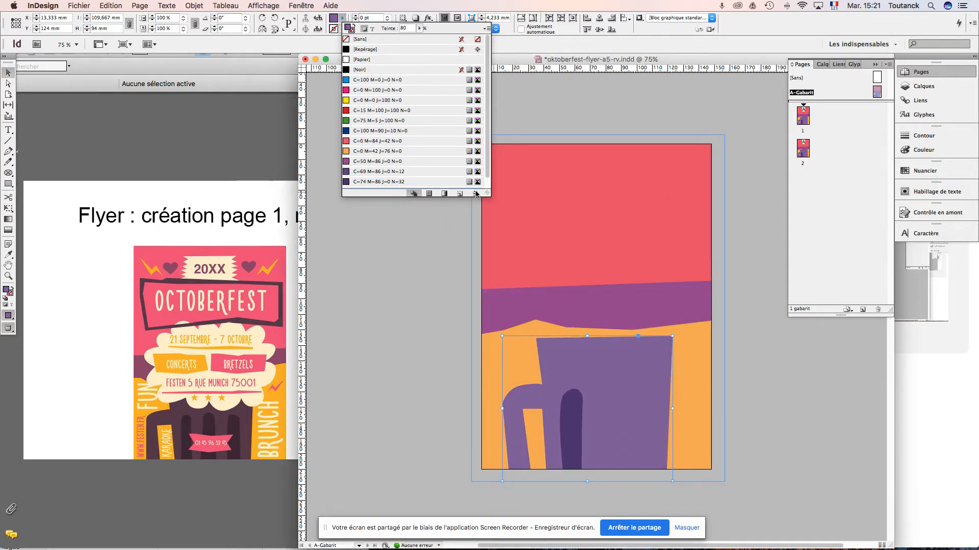
- Edit the mug's new tint swatch to 90% and deselect the mug
{"action": "scroll", "coordinate": [439, 173], "scroll_direction": "down", "scroll_amount": 1}
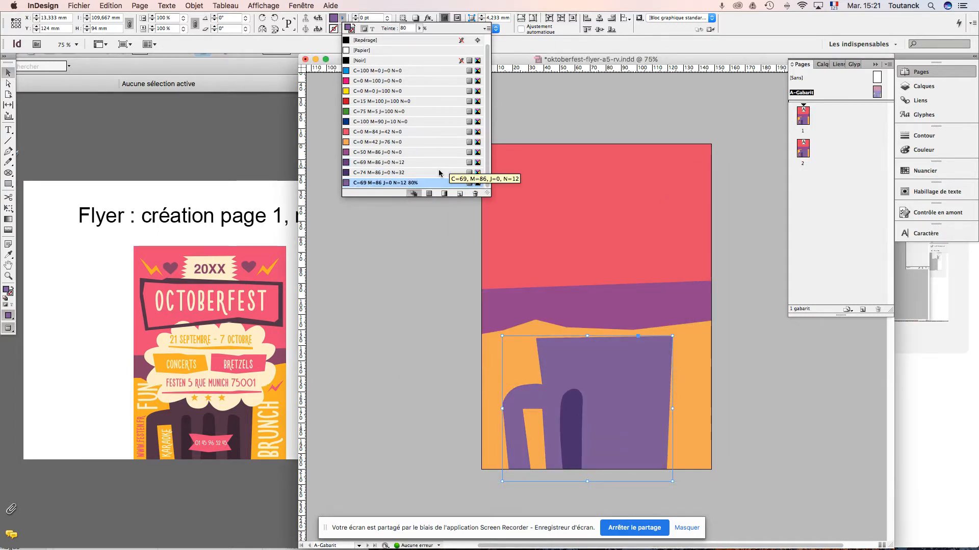
{"action": "double_click", "coordinate": [410, 182]}
{"action": "double_click", "coordinate": [489, 352]}
{"action": "type", "text": "90"}
{"action": "key", "text": "Return"}
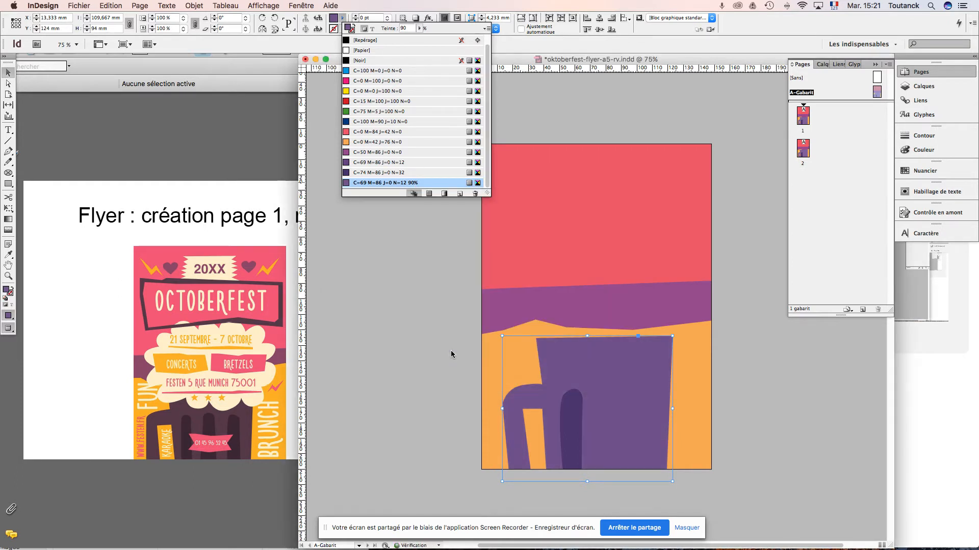
{"action": "left_click", "coordinate": [414, 388]}
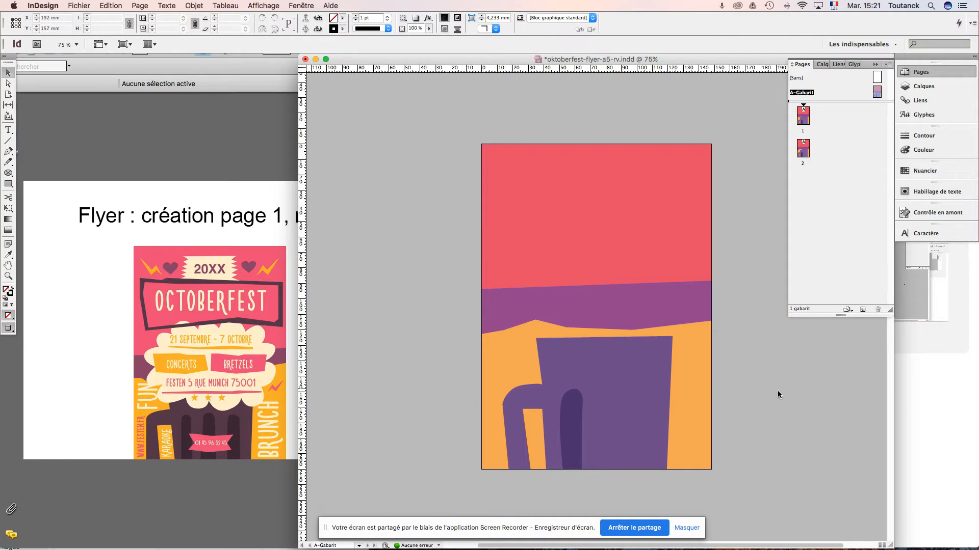
- Duplicate the groove in place and shift the copy horizontally to the middle of the mug, at about X 73.6 mm
{"action": "left_click", "coordinate": [653, 364]}
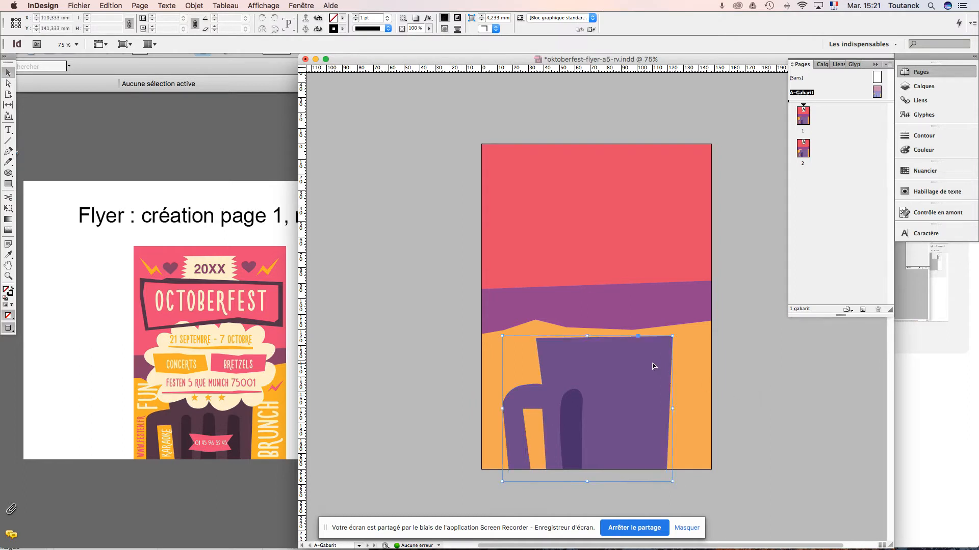
{"action": "double_click", "coordinate": [579, 409]}
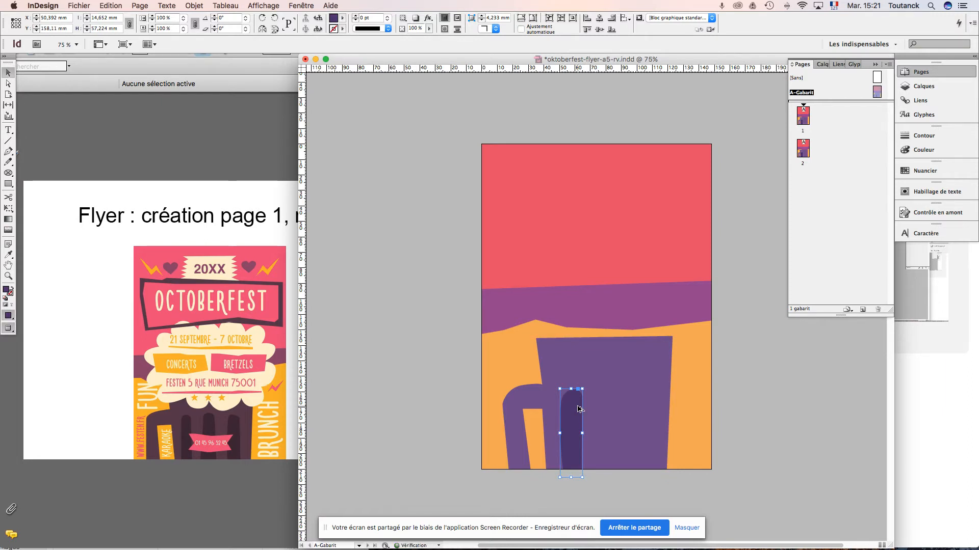
{"action": "key", "text": "shift+Right"}
{"action": "key", "text": "shift+Right"}
{"action": "key", "text": "shift+Right"}
{"action": "key", "text": "shift+Right"}
{"action": "key", "text": "shift+Right"}
{"action": "key", "text": "shift+Right"}
{"action": "key", "text": "shift+Right"}
{"action": "key", "text": "shift+Right"}
{"action": "key", "text": "shift+Right"}
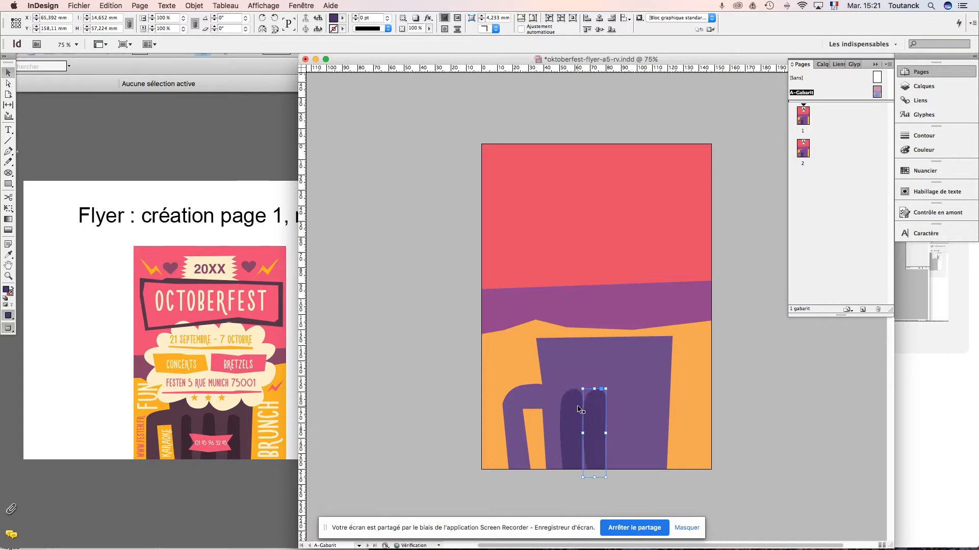
{"action": "key", "text": "Right"}
{"action": "key", "text": "Right"}
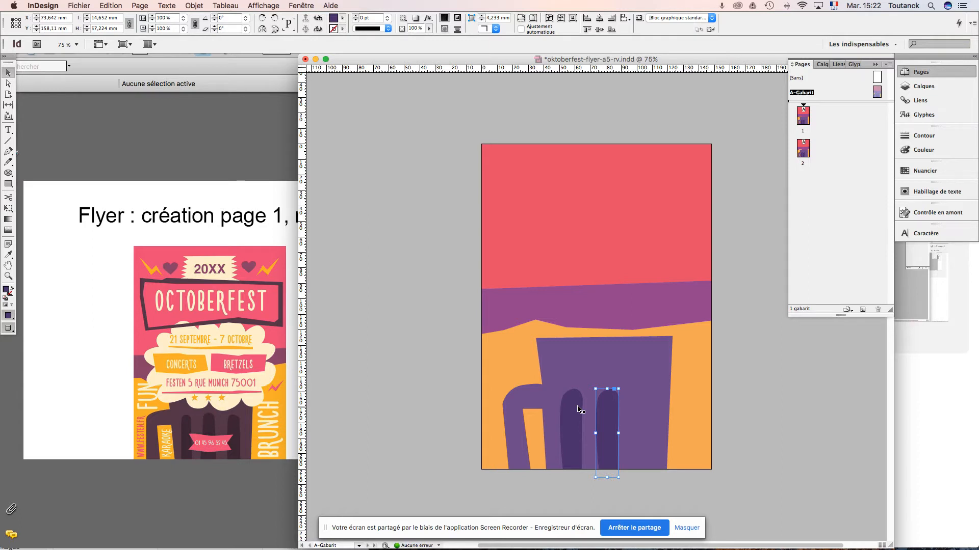
- Duplicate the middle groove and shift the copy toward the mug's right edge, to about X 96.1 mm, then deselect it
{"action": "key", "text": "shift+Right"}
{"action": "key", "text": "shift+Right"}
{"action": "key", "text": "shift+Right"}
{"action": "key", "text": "shift+Right"}
{"action": "key", "text": "shift+Right"}
{"action": "key", "text": "shift+Right"}
{"action": "key", "text": "shift+Right"}
{"action": "key", "text": "shift+Right"}
{"action": "key", "text": "shift+Right"}
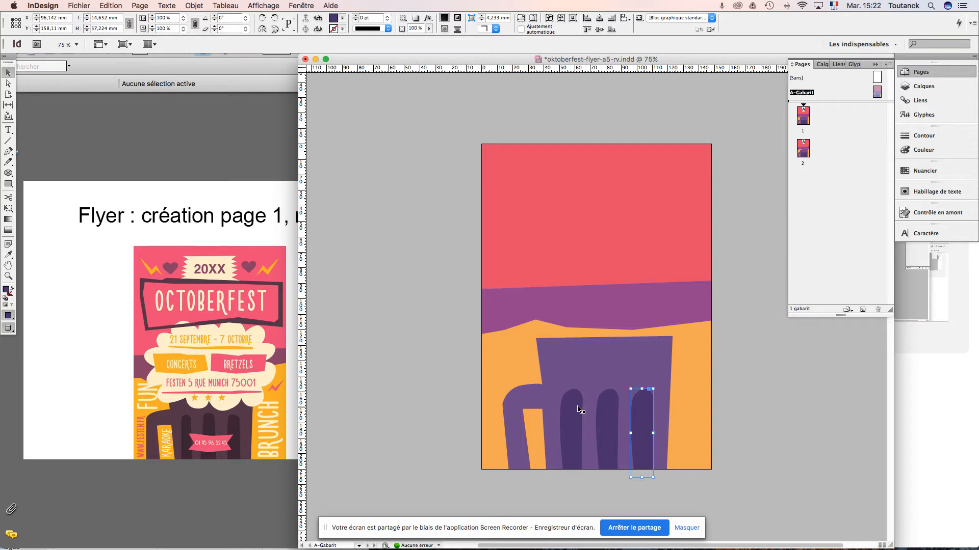
{"action": "left_click", "coordinate": [765, 408]}
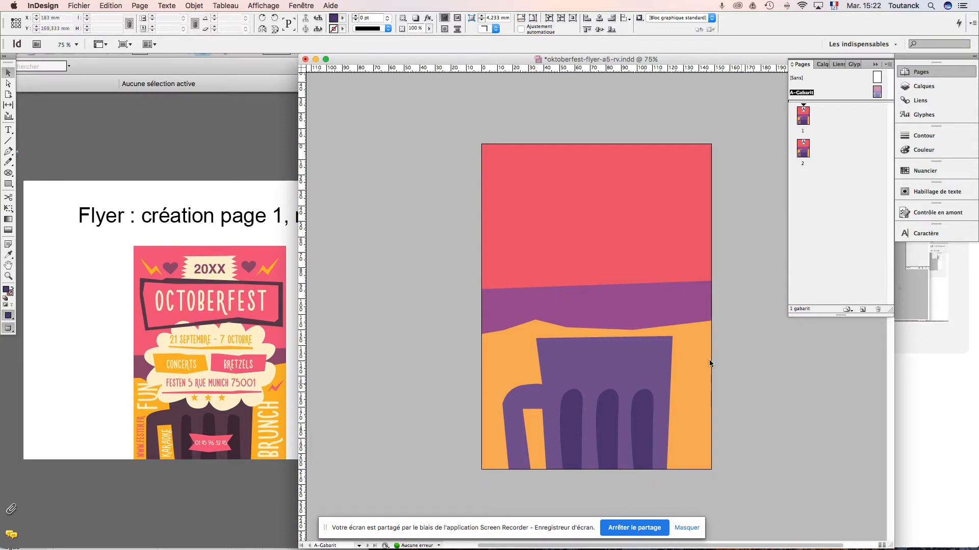
- Reshape the rightmost groove with the Direct Selection tool, straightening its upper-left curve and moving its bottom-right corner slightly outward
{"action": "left_click", "coordinate": [7, 83]}
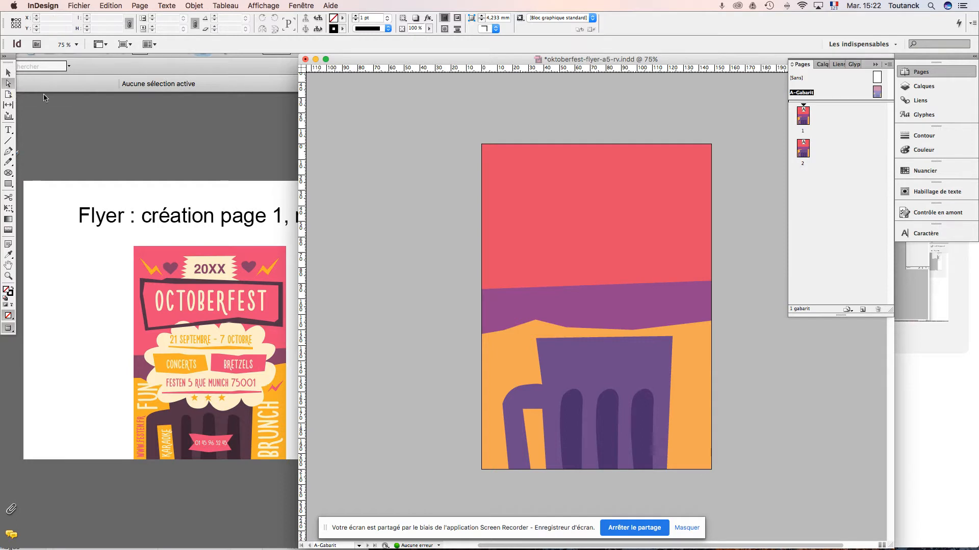
{"action": "left_click", "coordinate": [645, 395]}
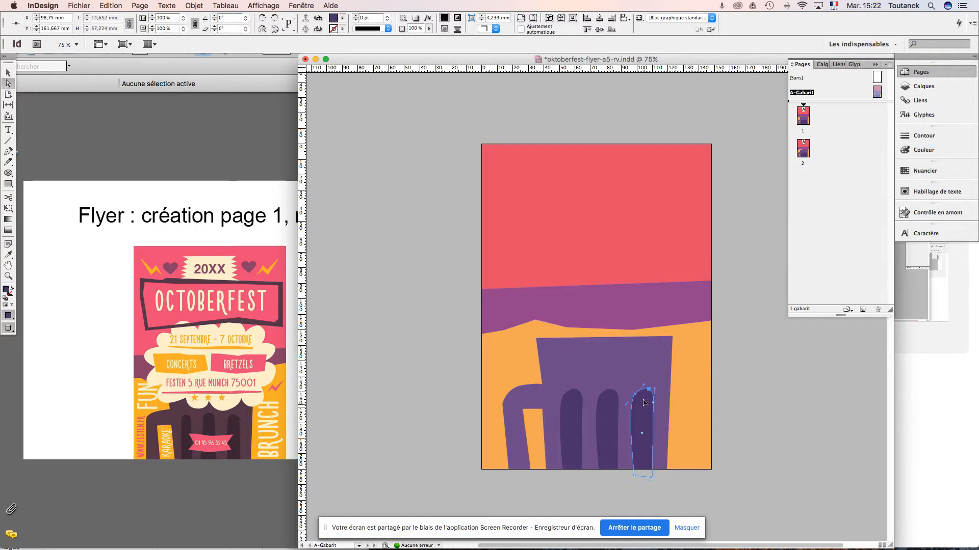
{"action": "left_click_drag", "start_coordinate": [645, 389], "coordinate": [638, 392]}
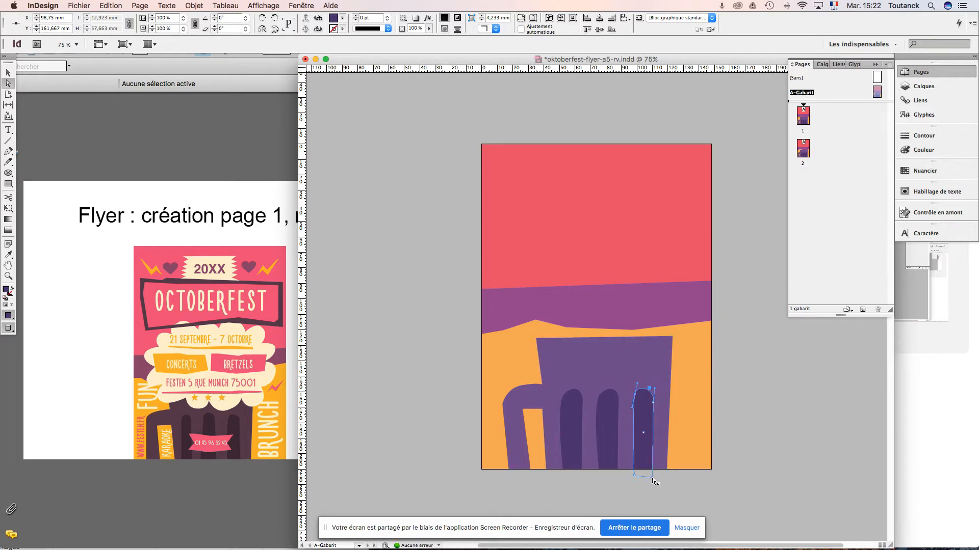
{"action": "left_click_drag", "start_coordinate": [652, 478], "coordinate": [655, 475]}
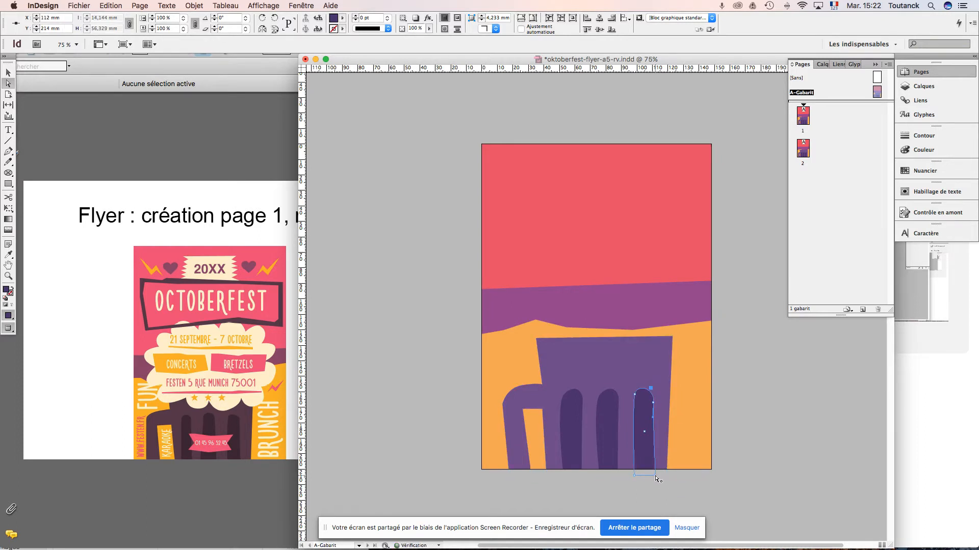
- Reshape the middle groove's rounded top and move its bottom-right corner slightly outward, then save the flyer document
{"action": "left_click", "coordinate": [620, 405]}
{"action": "left_click_drag", "start_coordinate": [619, 403], "coordinate": [596, 391]}
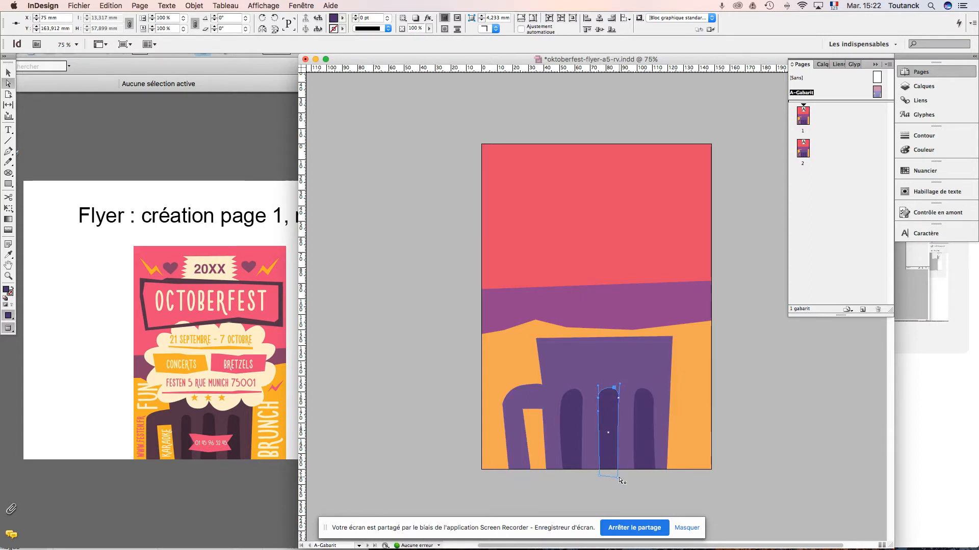
{"action": "left_click_drag", "start_coordinate": [620, 481], "coordinate": [623, 479]}
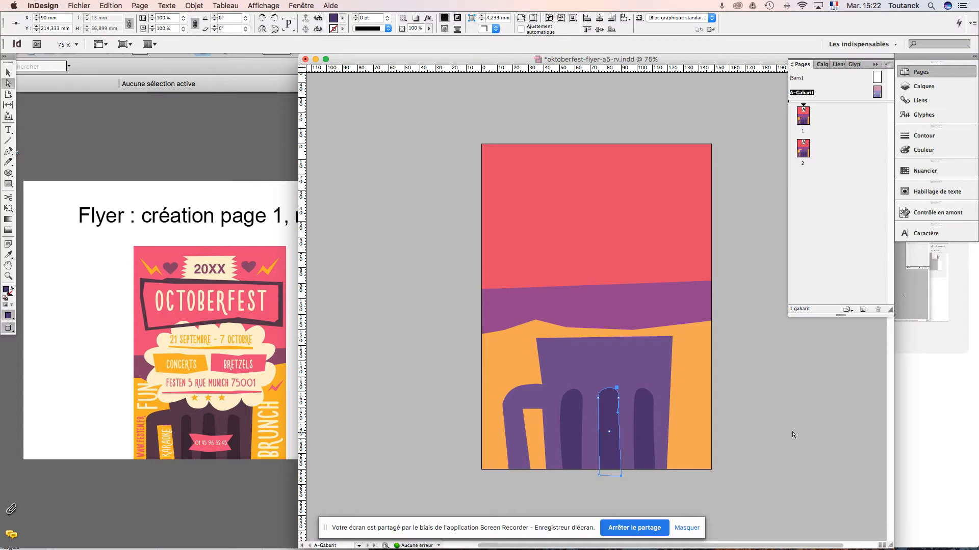
{"action": "left_click", "coordinate": [804, 415]}
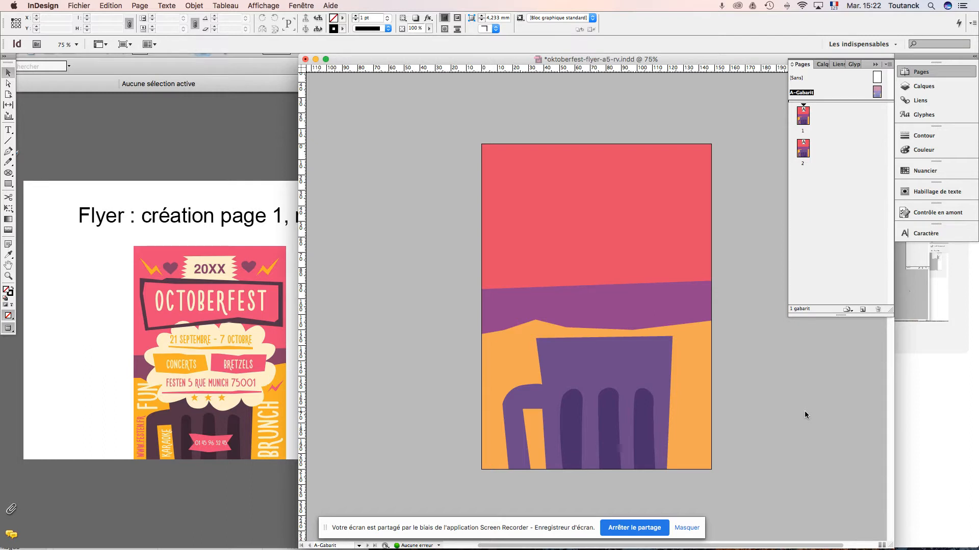
{"action": "key", "text": "super+s"}
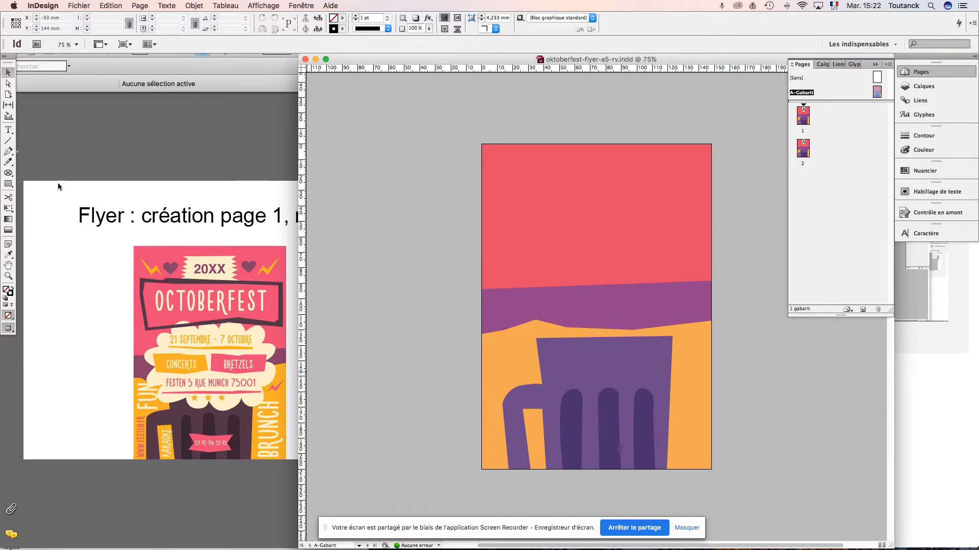
- Draw a closed, scalloped foam outline with the Pen tool over the mug's rim, about 126 mm wide and 81 mm high
{"action": "left_click", "coordinate": [8, 152]}
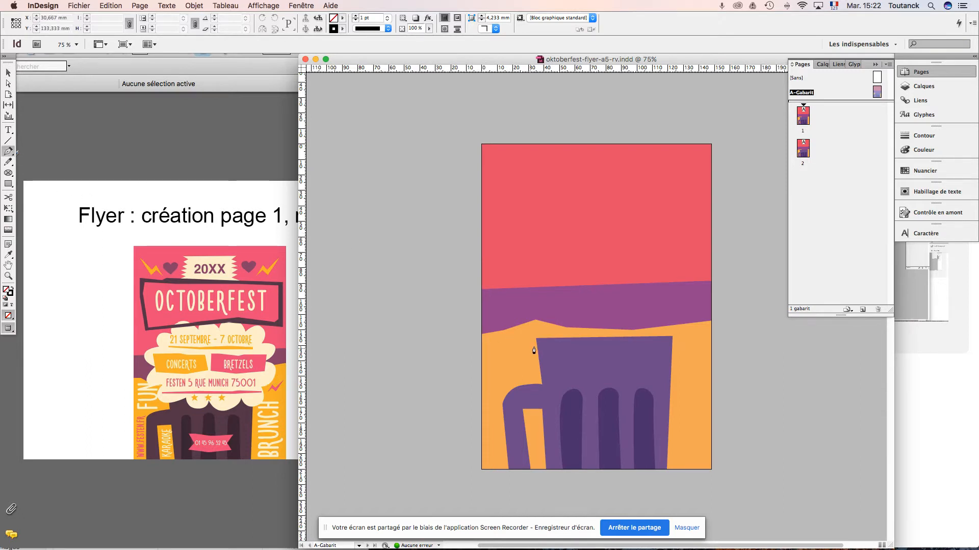
{"action": "left_click", "coordinate": [552, 356]}
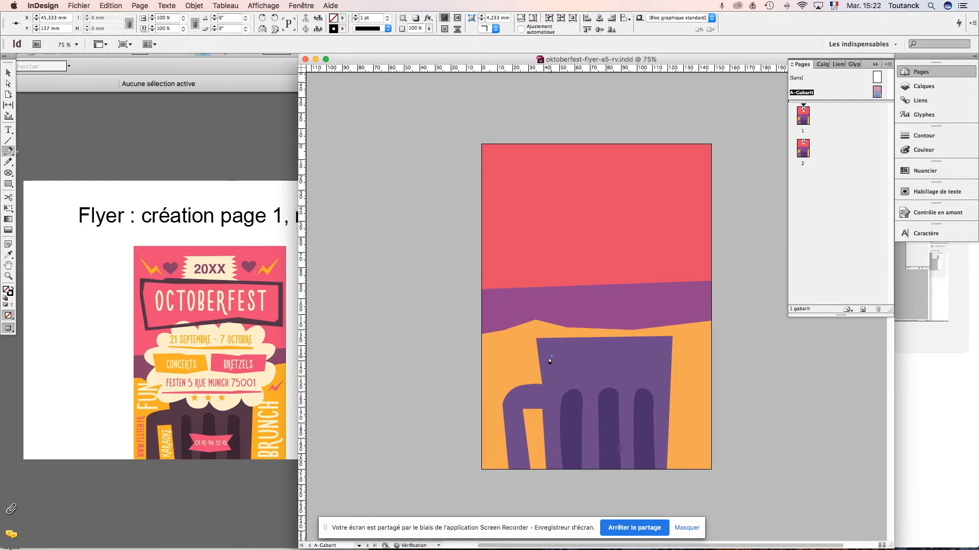
{"action": "left_click_drag", "start_coordinate": [519, 352], "coordinate": [517, 329]}
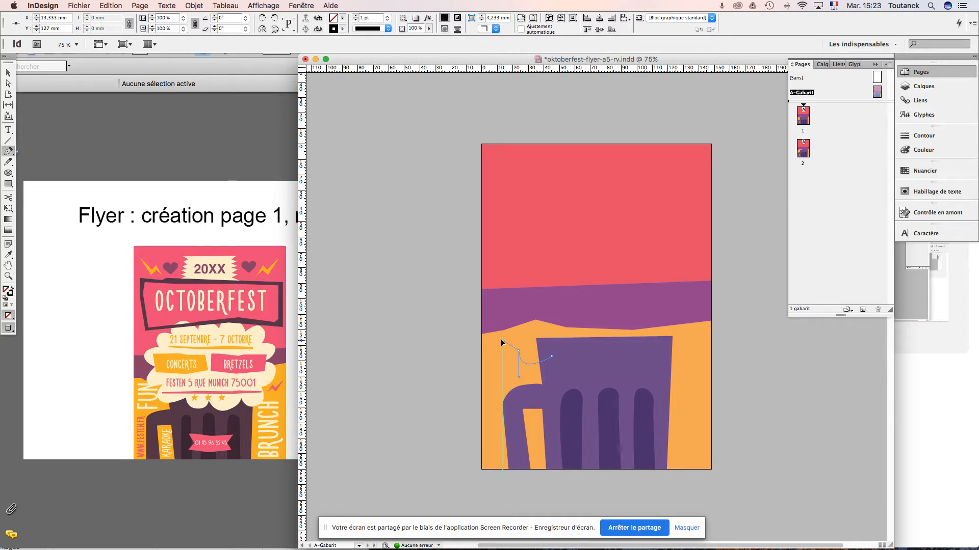
{"action": "left_click_drag", "start_coordinate": [512, 320], "coordinate": [583, 369]}
{"action": "left_click", "coordinate": [543, 258]}
{"action": "left_click_drag", "start_coordinate": [551, 357], "coordinate": [563, 388]}
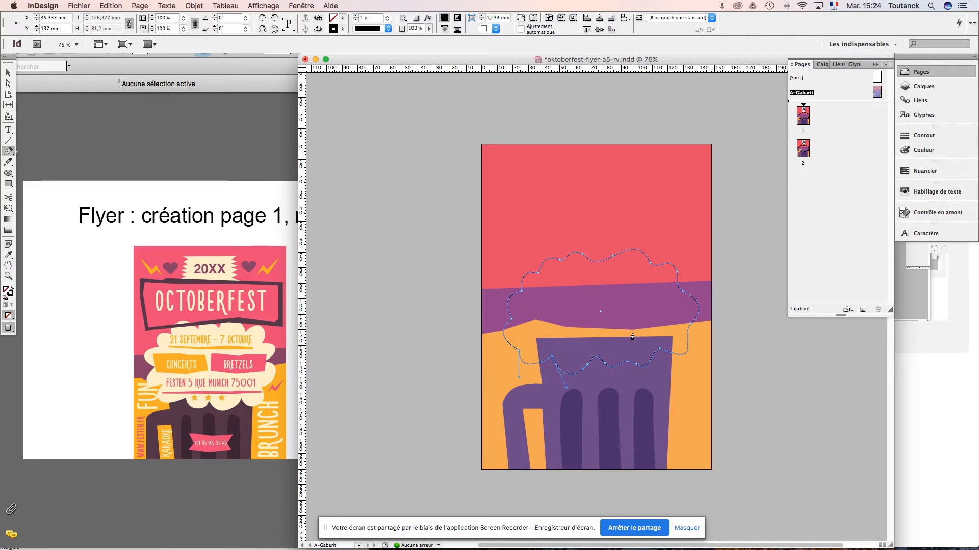
- Remove the foam outline's stroke and fill the shape with the orange swatch C=0 M=42 J=76 N=0
{"action": "left_click", "coordinate": [344, 29]}
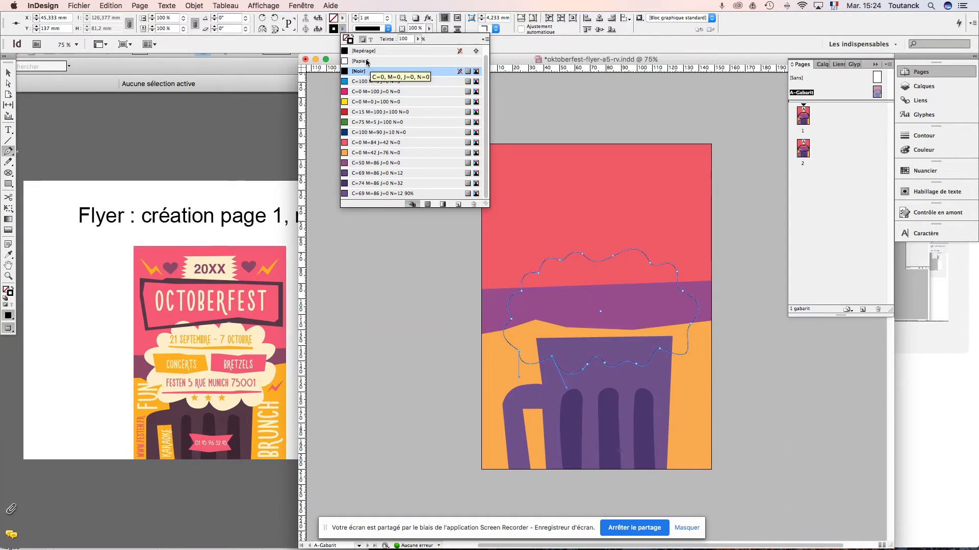
{"action": "scroll", "coordinate": [367, 62], "scroll_direction": "up", "scroll_amount": 1}
{"action": "left_click", "coordinate": [362, 50]}
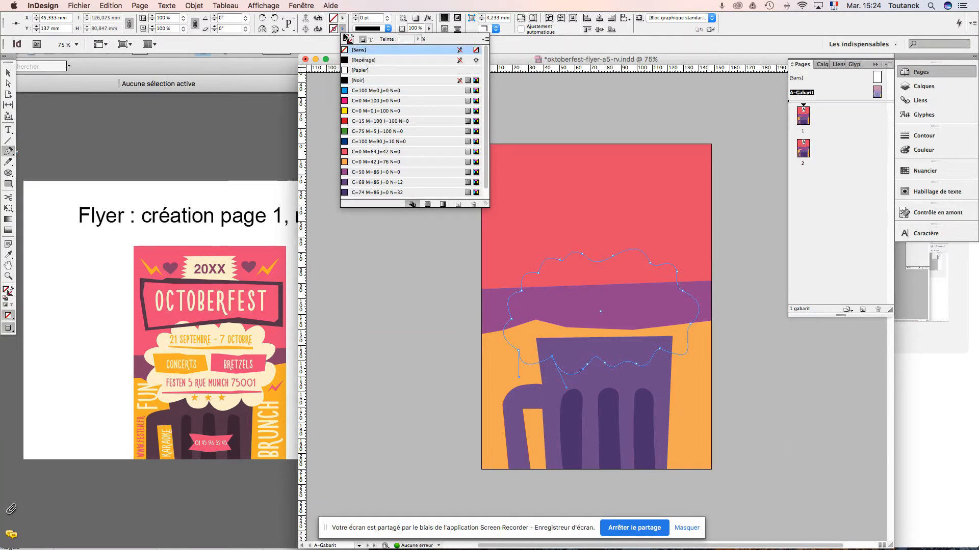
{"action": "left_click", "coordinate": [336, 19]}
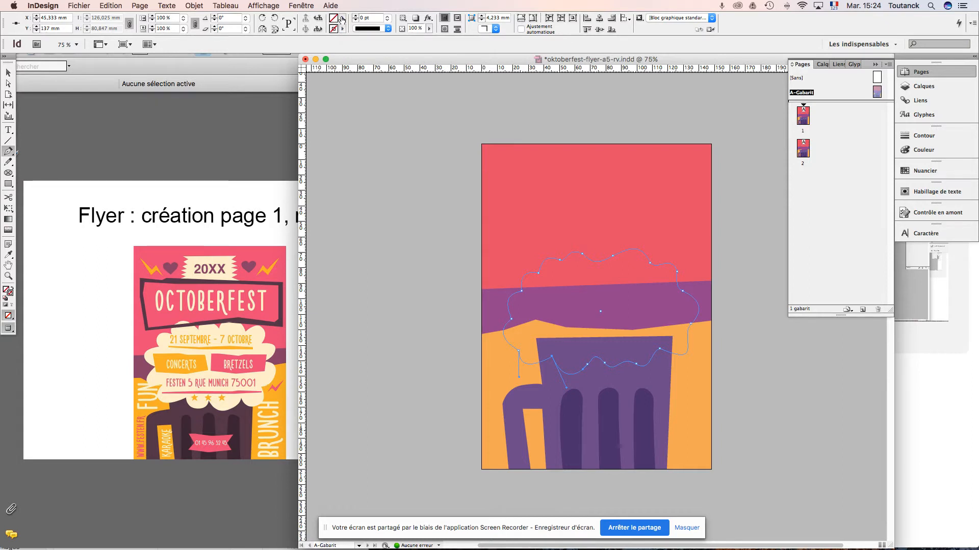
{"action": "left_click", "coordinate": [342, 19]}
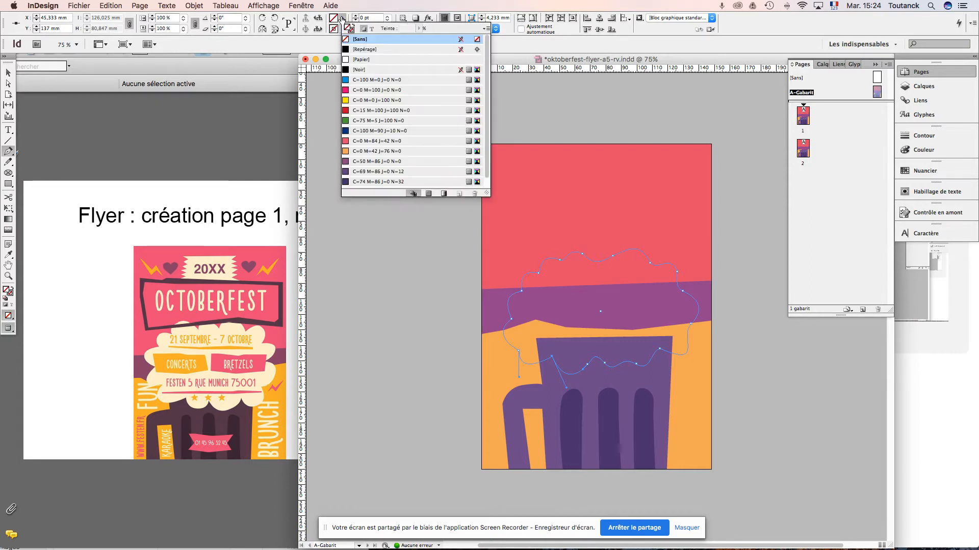
{"action": "left_click", "coordinate": [374, 151]}
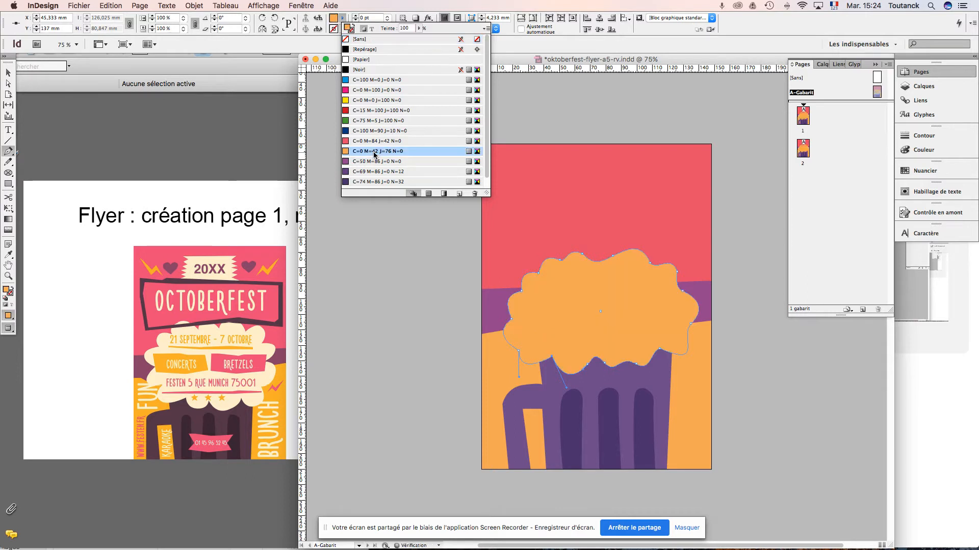
- Create a new 10% tint swatch from the orange C=0 M=42 J=76 N=0 for the foam's fill
{"action": "left_click", "coordinate": [484, 29]}
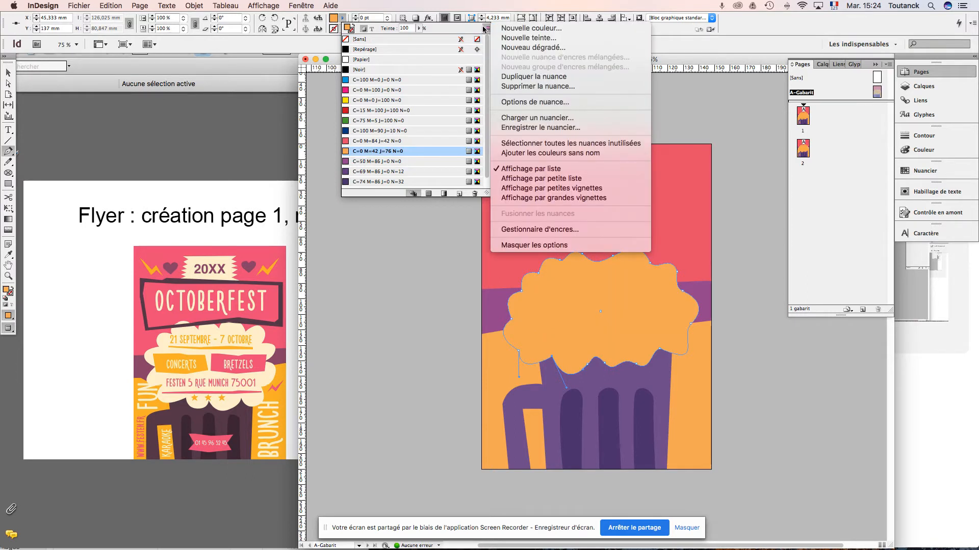
{"action": "left_click", "coordinate": [528, 37]}
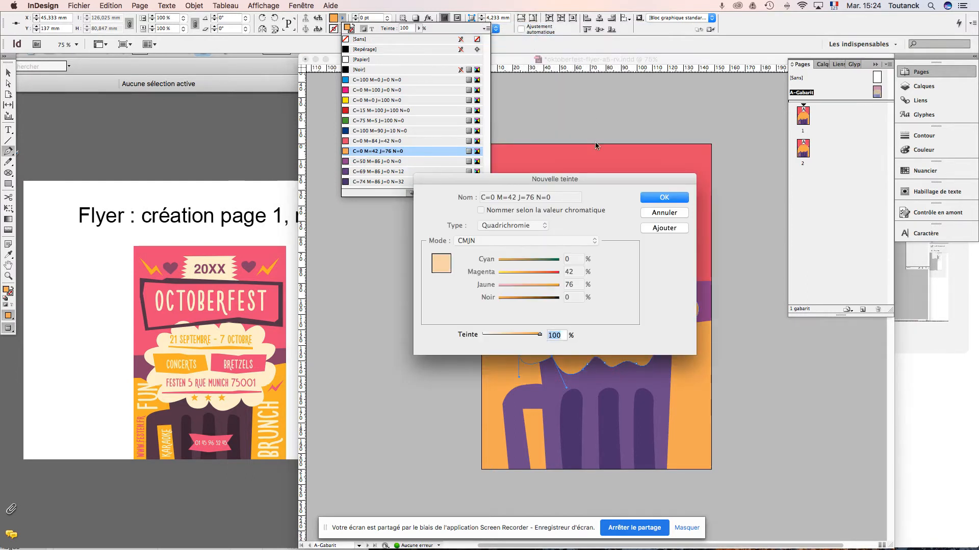
{"action": "type", "text": "10"}
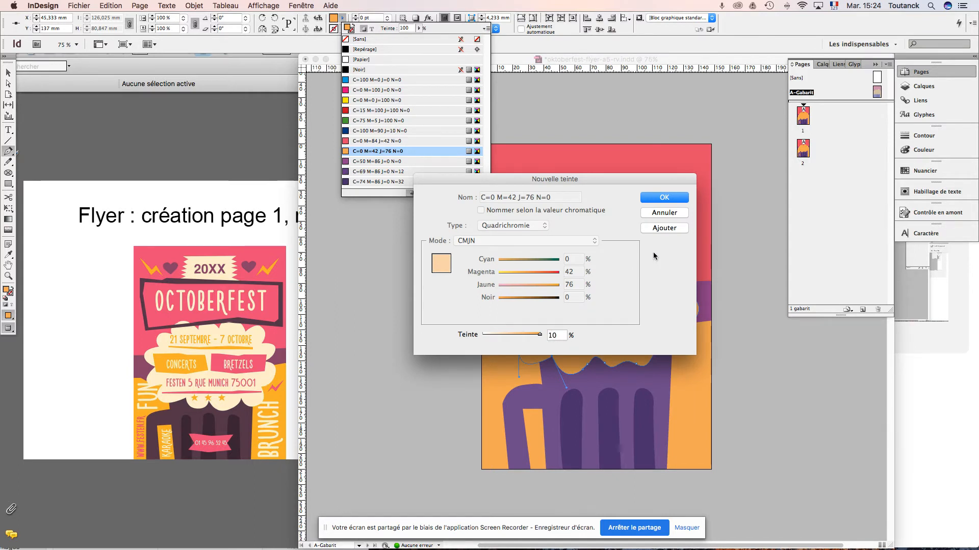
{"action": "left_click", "coordinate": [669, 199]}
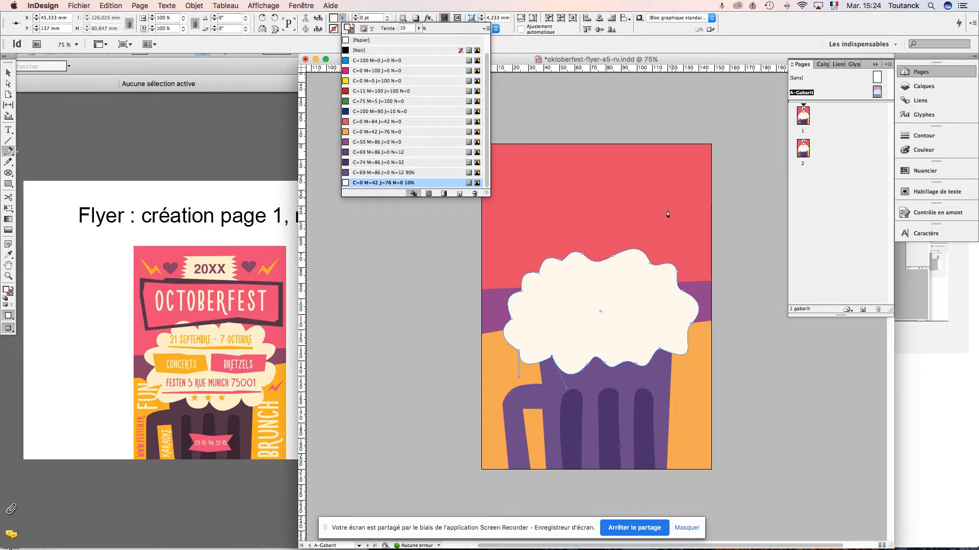
- Edit the foam's tint swatch, trying 30% and settling on 40%, then deselect the foam
{"action": "double_click", "coordinate": [408, 185]}
{"action": "left_click", "coordinate": [490, 351]}
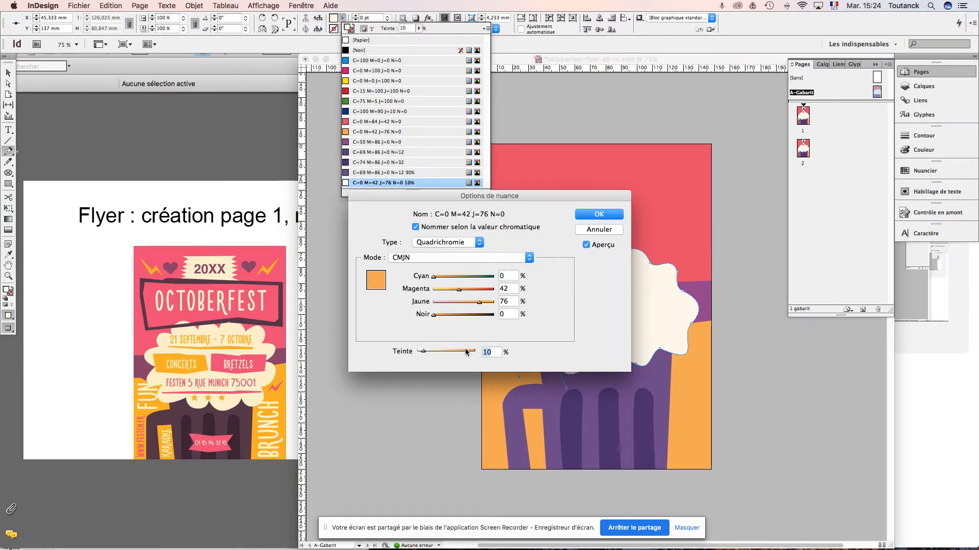
{"action": "type", "text": "30"}
{"action": "key", "text": "Tab"}
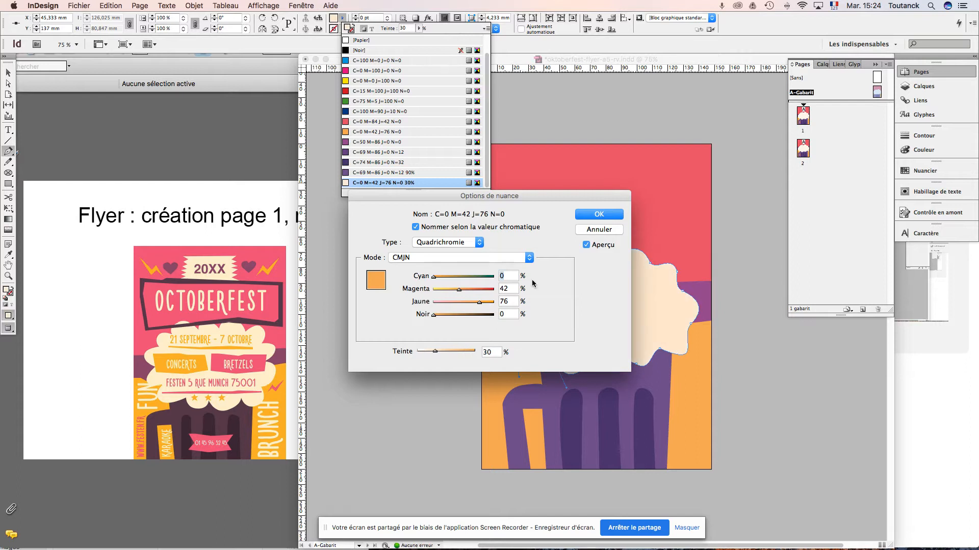
{"action": "left_click_drag", "start_coordinate": [551, 201], "coordinate": [472, 300]}
{"action": "left_click", "coordinate": [414, 452]}
{"action": "type", "text": "0"}
{"action": "key", "text": "Tab"}
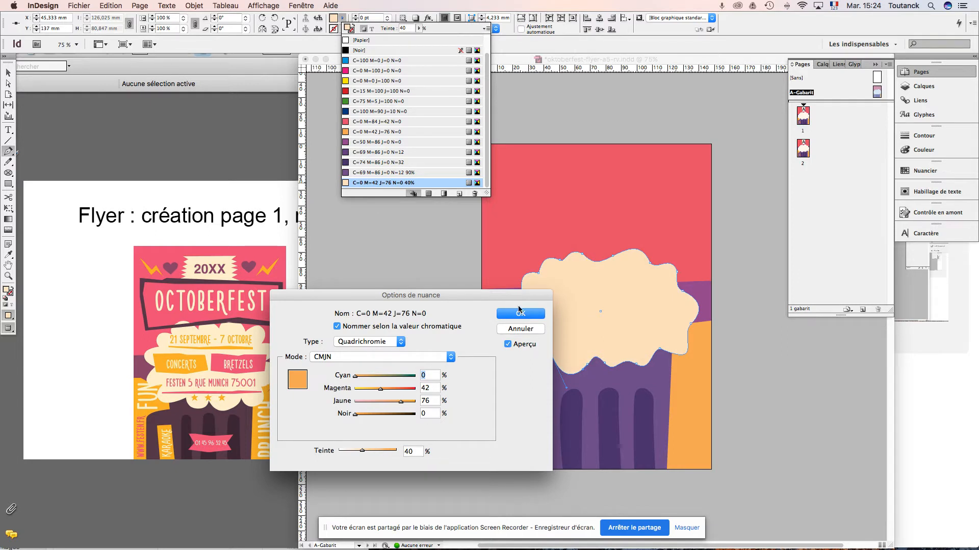
{"action": "left_click", "coordinate": [519, 312]}
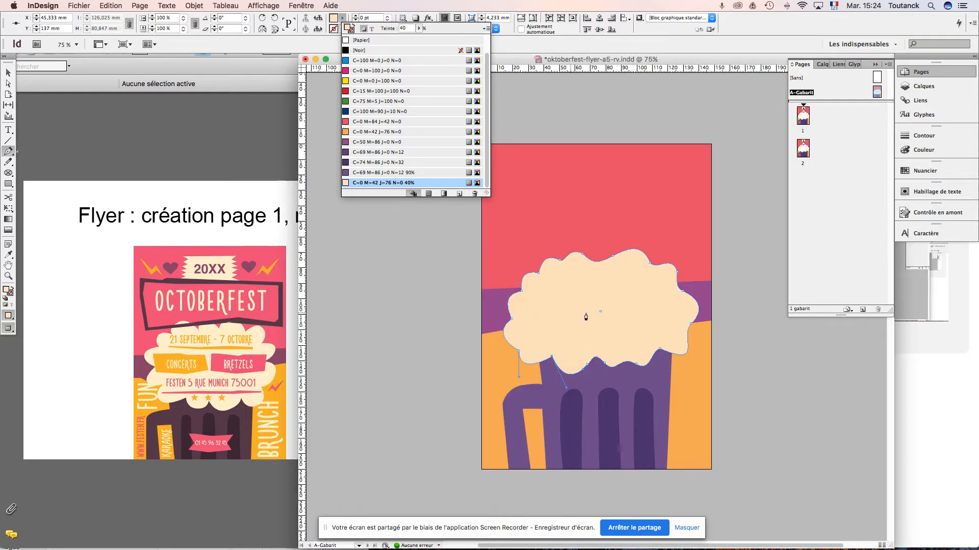
{"action": "left_click", "coordinate": [761, 390]}
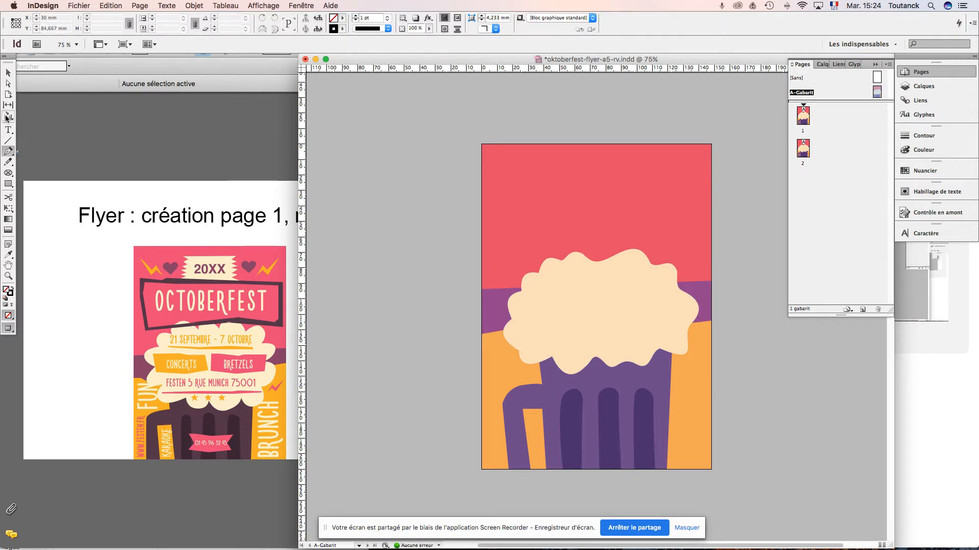
- Reshape the foam's large top scallop and the one at its upper right with the Direct Selection tool, making them rounder
{"action": "left_click", "coordinate": [8, 83]}
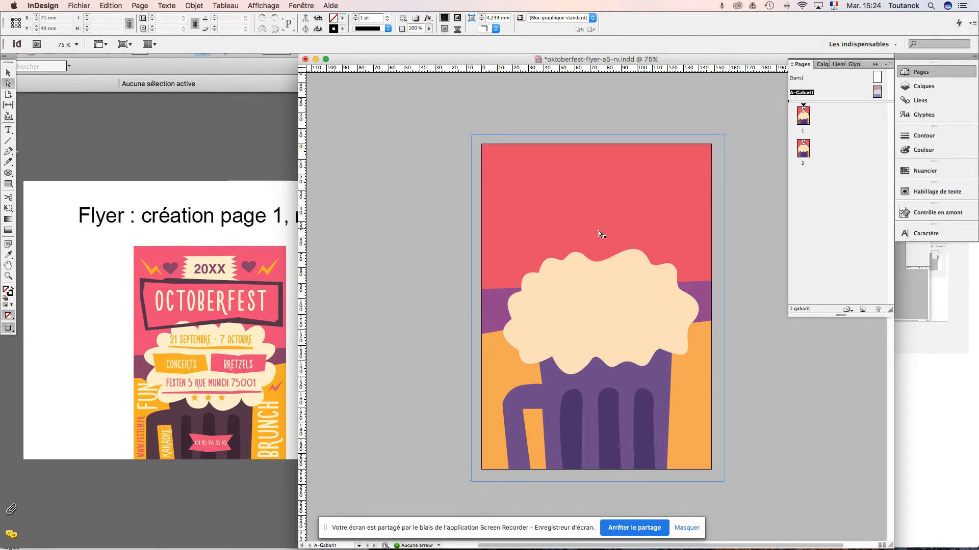
{"action": "left_click", "coordinate": [611, 261]}
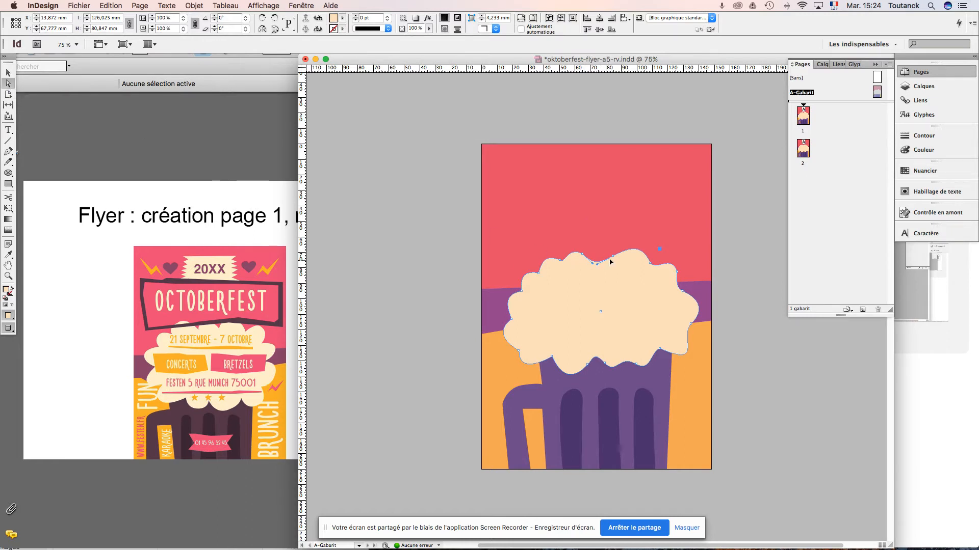
{"action": "left_click_drag", "start_coordinate": [613, 260], "coordinate": [563, 235]}
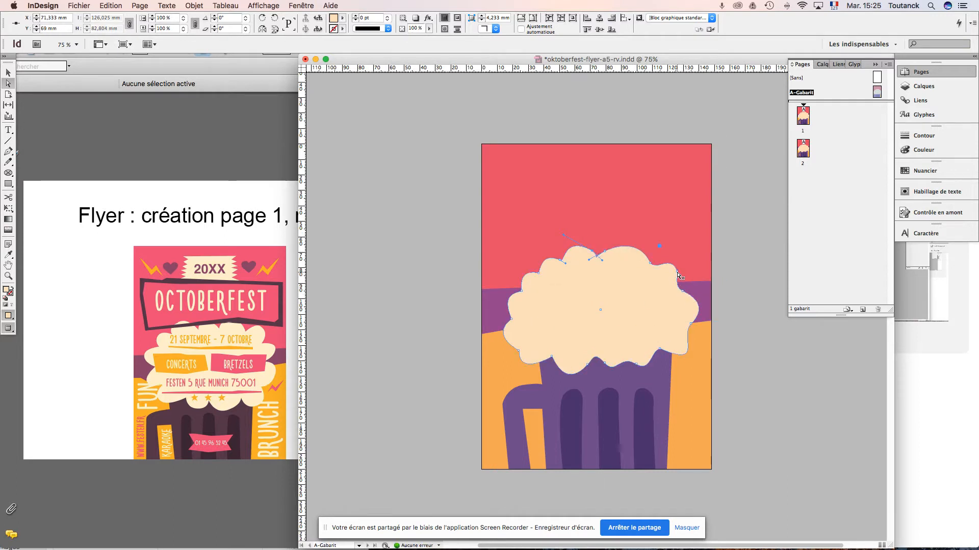
{"action": "mouse_move", "coordinate": [678, 275]}
{"action": "left_mouse_down"}
{"action": "mouse_move", "coordinate": [667, 248]}
{"action": "mouse_move", "coordinate": [693, 288]}
{"action": "left_mouse_up"}
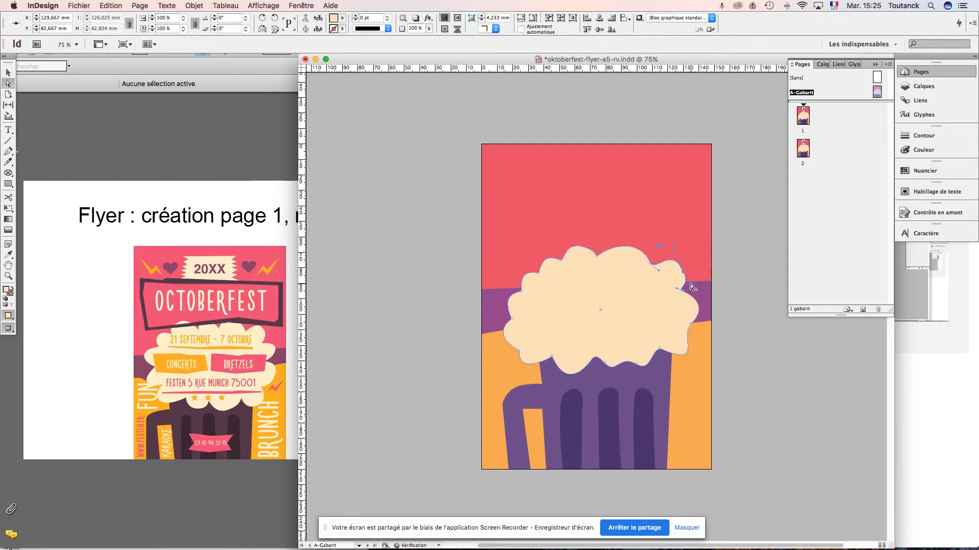
{"action": "left_click", "coordinate": [565, 263]}
- Reshape the foam's lower-left, bottom and lower-right scallops, deepening the curves along the lower edge
{"action": "left_click_drag", "start_coordinate": [502, 342], "coordinate": [493, 345]}
{"action": "left_click_drag", "start_coordinate": [552, 357], "coordinate": [520, 349]}
{"action": "left_click", "coordinate": [589, 367]}
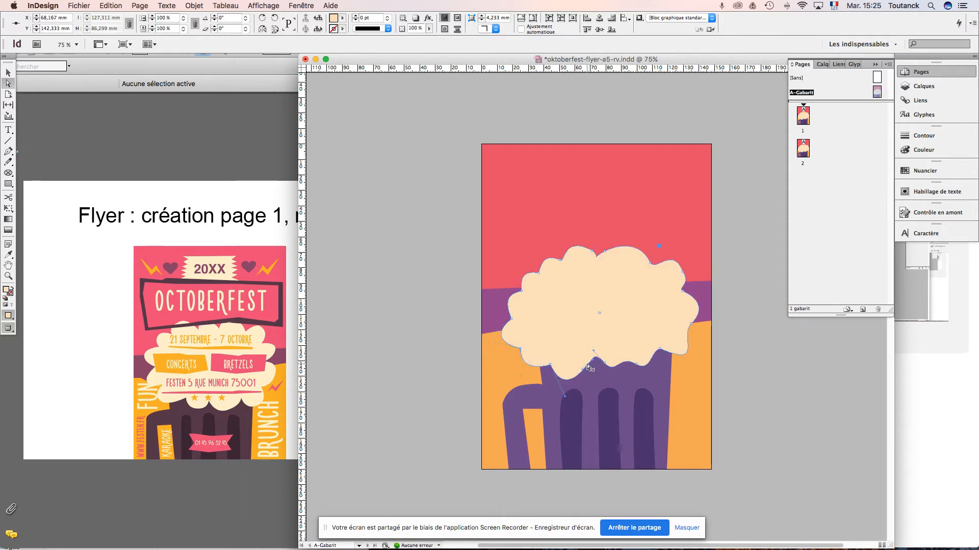
{"action": "left_click_drag", "start_coordinate": [591, 365], "coordinate": [607, 374]}
{"action": "left_click", "coordinate": [638, 368]}
{"action": "left_click_drag", "start_coordinate": [662, 352], "coordinate": [690, 334]}
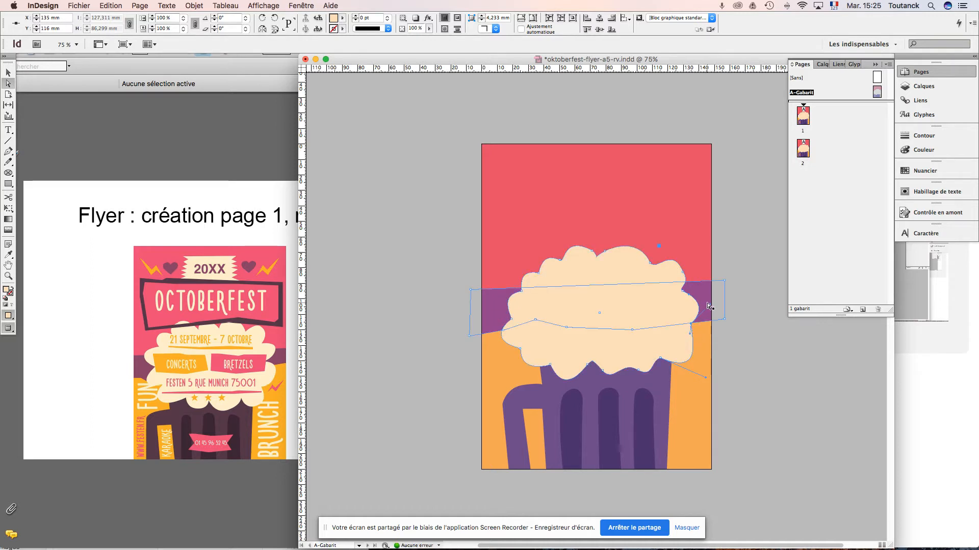
- Extend the foam's right-edge scallop outward and adjust the anchor points between it and the upper-right scallop
{"action": "left_click_drag", "start_coordinate": [684, 293], "coordinate": [716, 304]}
{"action": "left_click_drag", "start_coordinate": [683, 274], "coordinate": [675, 278]}
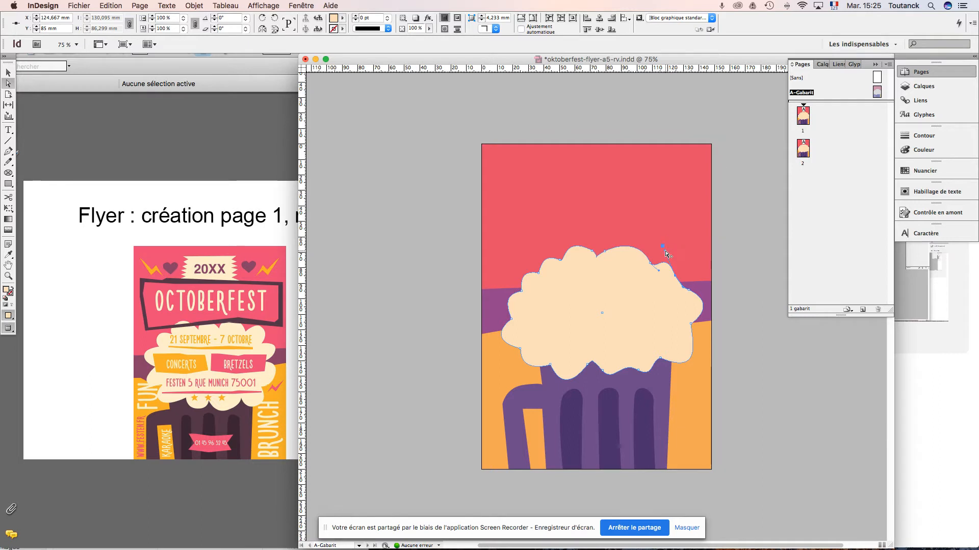
{"action": "left_click", "coordinate": [681, 280]}
{"action": "left_click", "coordinate": [681, 280]}
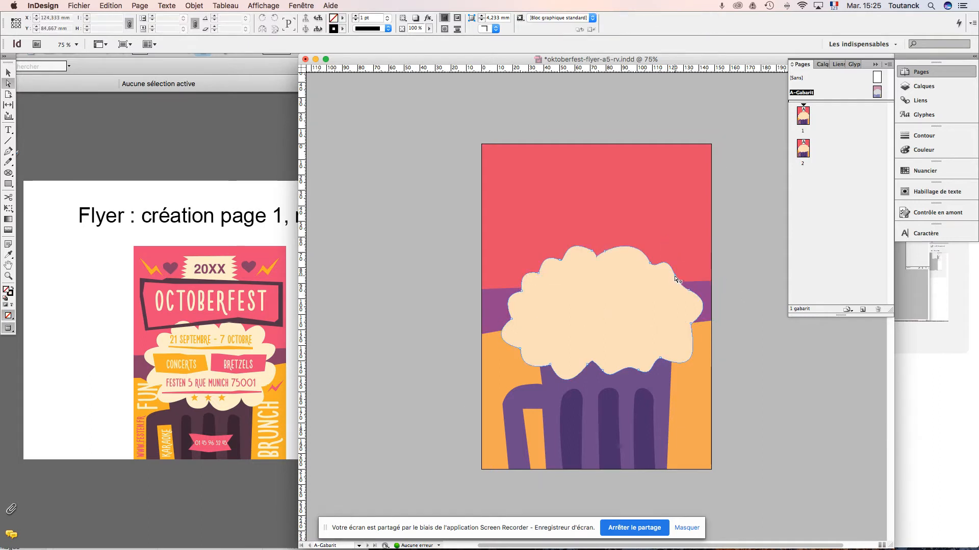
{"action": "left_click", "coordinate": [676, 278]}
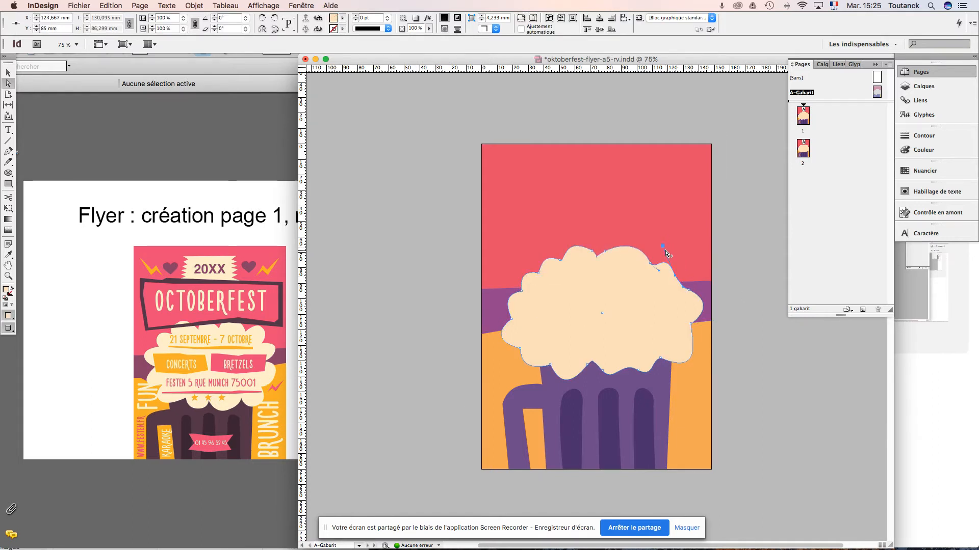
{"action": "left_click", "coordinate": [684, 290]}
{"action": "left_click", "coordinate": [688, 294]}
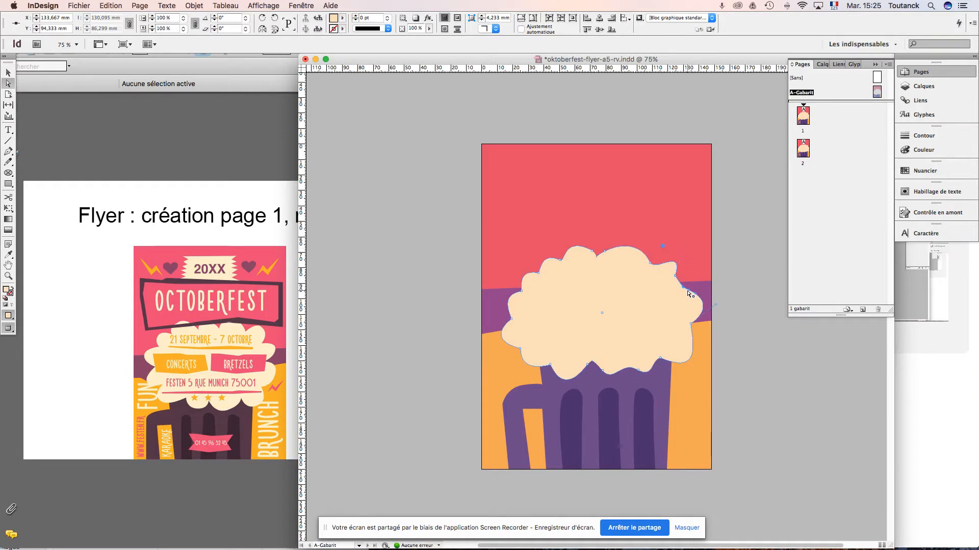
- Rework the foam's upper-right edge into a wide rounded scallop with a smaller rounded one below it
{"action": "mouse_move", "coordinate": [684, 291]}
{"action": "left_mouse_down"}
{"action": "mouse_move", "coordinate": [698, 272]}
{"action": "mouse_move", "coordinate": [690, 298]}
{"action": "left_mouse_up"}
{"action": "mouse_move", "coordinate": [653, 267]}
{"action": "left_mouse_down"}
{"action": "mouse_move", "coordinate": [683, 265]}
{"action": "mouse_move", "coordinate": [685, 252]}
{"action": "mouse_move", "coordinate": [649, 255]}
{"action": "left_mouse_up"}
{"action": "left_click", "coordinate": [676, 277]}
{"action": "left_click_drag", "start_coordinate": [683, 288], "coordinate": [685, 272]}
{"action": "left_click", "coordinate": [689, 290]}
{"action": "left_click_drag", "start_coordinate": [687, 273], "coordinate": [700, 275]}
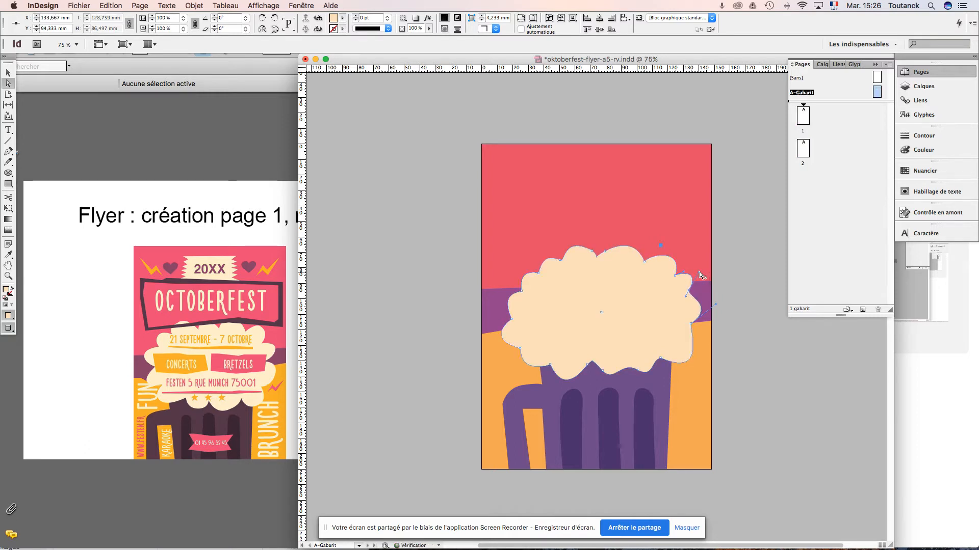
- Round the middle scallop on the foam's left edge outward and undo the stray last edit
{"action": "left_click", "coordinate": [512, 321]}
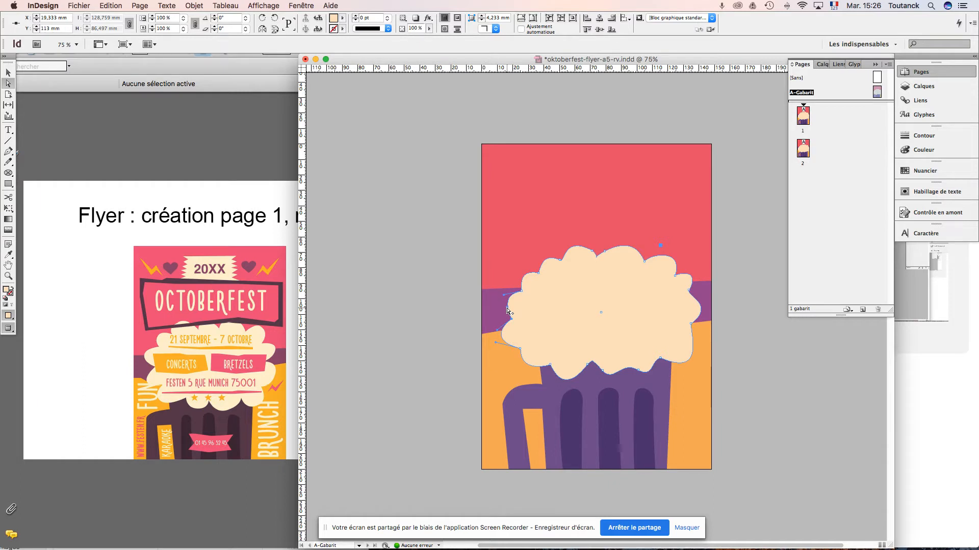
{"action": "left_click_drag", "start_coordinate": [506, 310], "coordinate": [502, 288]}
{"action": "left_click", "coordinate": [529, 265]}
{"action": "key", "text": "super+z"}
- Round the small scallop at the foam's upper left by pulling its curve outward from the lower anchor point
{"action": "left_click", "coordinate": [539, 276]}
{"action": "mouse_move", "coordinate": [529, 273]}
{"action": "left_mouse_down"}
{"action": "mouse_move", "coordinate": [527, 264]}
{"action": "mouse_move", "coordinate": [523, 275]}
{"action": "left_mouse_up"}
{"action": "left_click", "coordinate": [518, 276]}
{"action": "left_click_drag", "start_coordinate": [520, 277], "coordinate": [532, 274]}
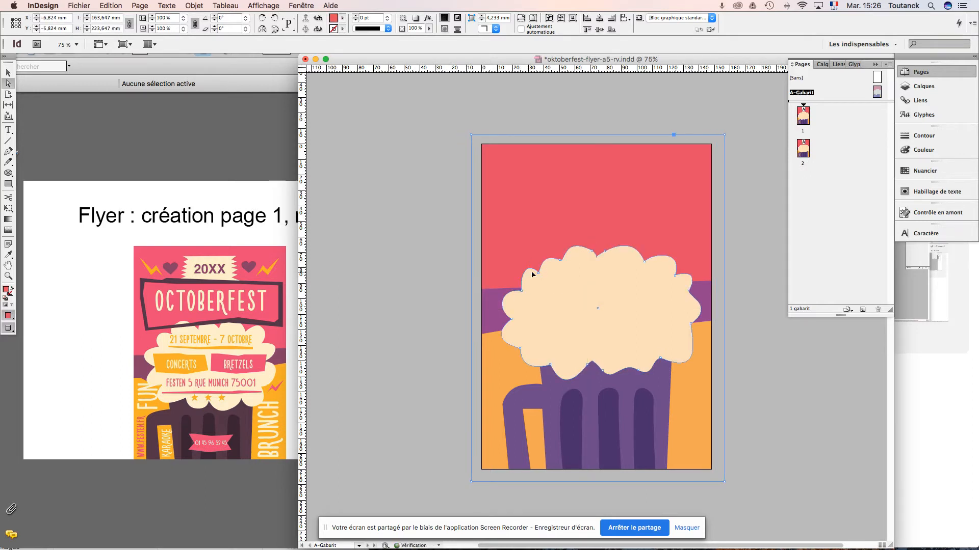
{"action": "left_click", "coordinate": [522, 289]}
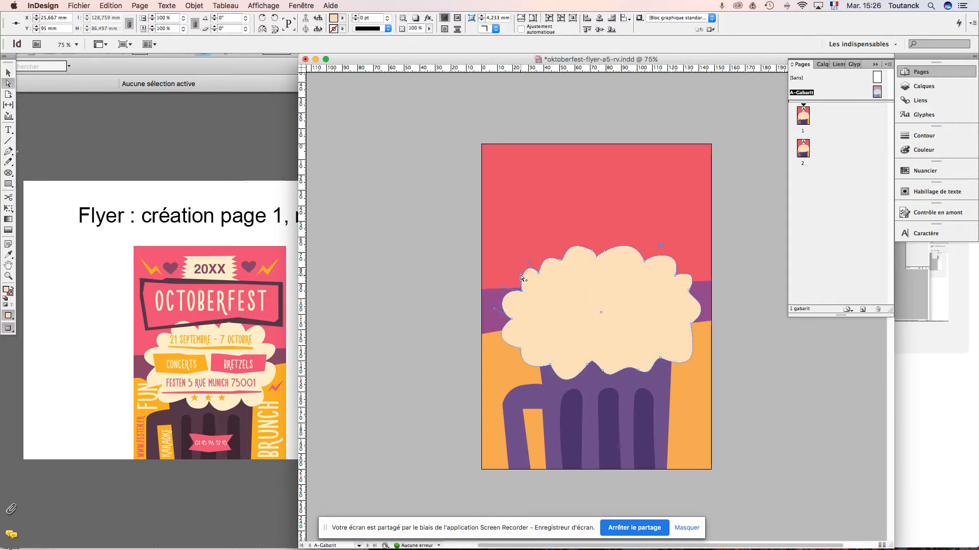
{"action": "left_click_drag", "start_coordinate": [521, 278], "coordinate": [507, 275]}
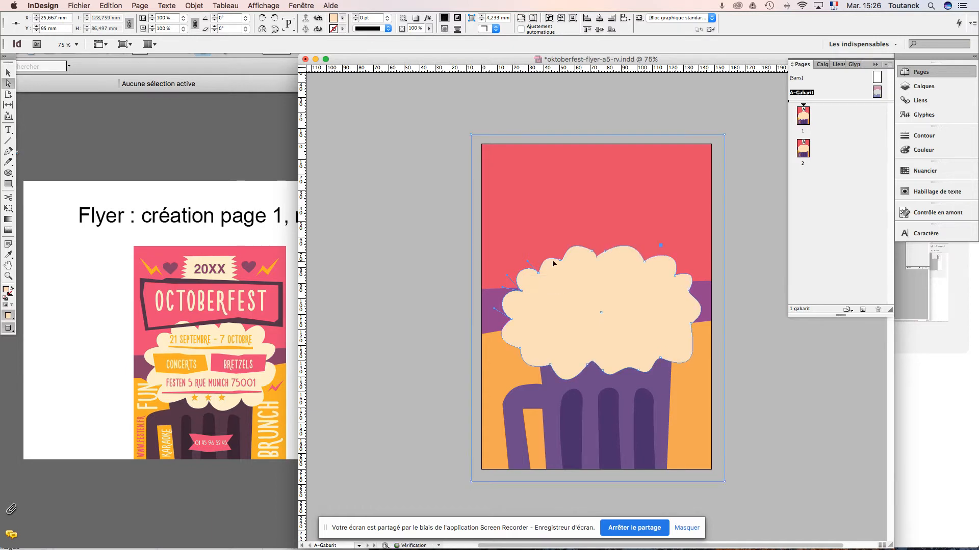
- Round the foam scallop just left of the top one outward and raise the anchor point between the two slightly
{"action": "left_click", "coordinate": [550, 259]}
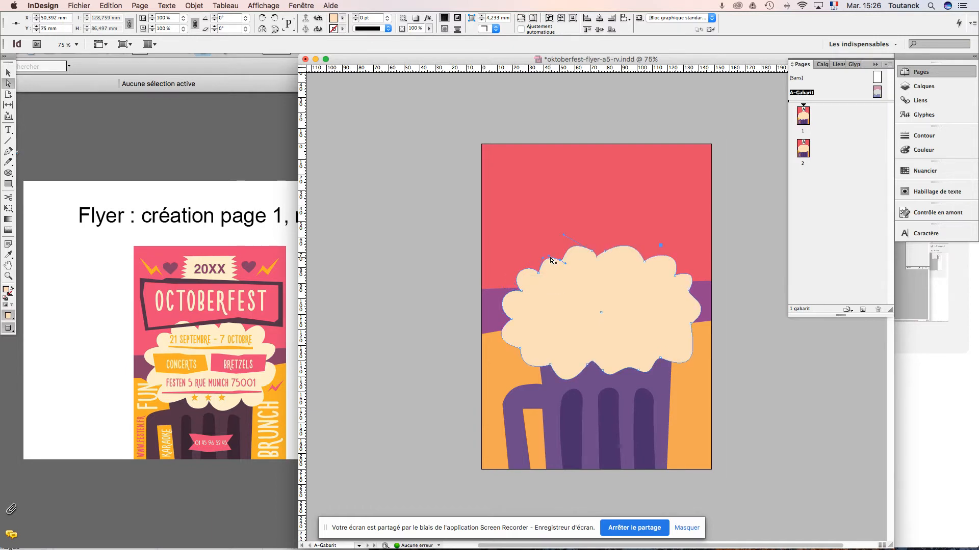
{"action": "mouse_move", "coordinate": [549, 257]}
{"action": "left_mouse_down"}
{"action": "mouse_move", "coordinate": [558, 252]}
{"action": "mouse_move", "coordinate": [532, 260]}
{"action": "left_mouse_up"}
{"action": "left_click_drag", "start_coordinate": [560, 262], "coordinate": [560, 259]}
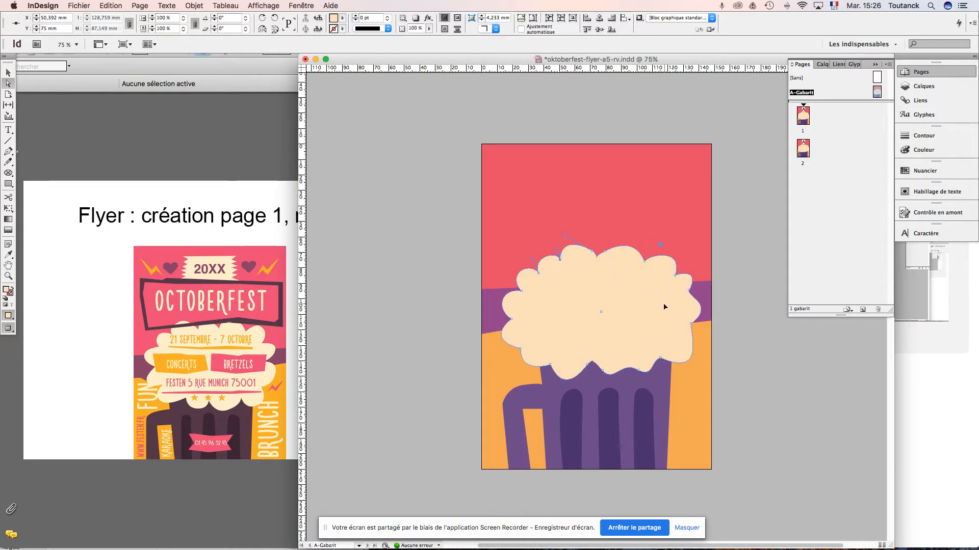
- Move the hand-drawn foam shape off the page onto the pasteboard to the left of it
{"action": "key", "text": "v"}
{"action": "left_click", "coordinate": [758, 350]}
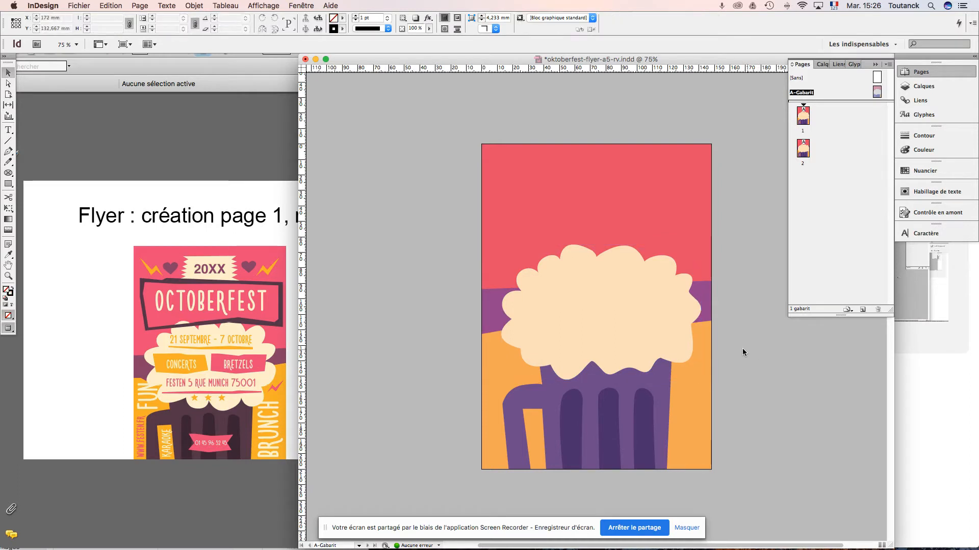
{"action": "left_click", "coordinate": [678, 350]}
{"action": "left_click_drag", "start_coordinate": [673, 349], "coordinate": [406, 349]}
{"action": "left_click", "coordinate": [428, 394]}
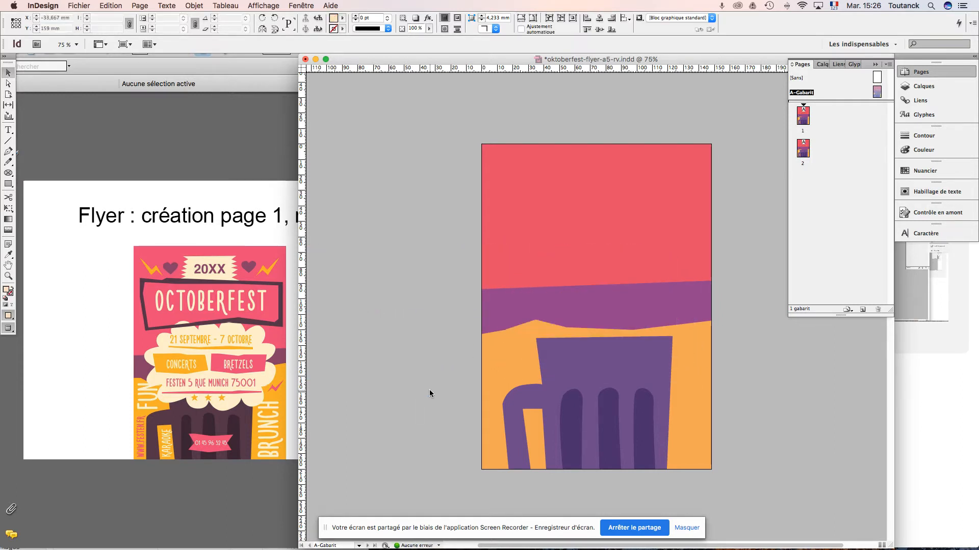
- Sample the cream fill of the set-aside foam as the fill for new ellipses
{"action": "left_click", "coordinate": [10, 175]}
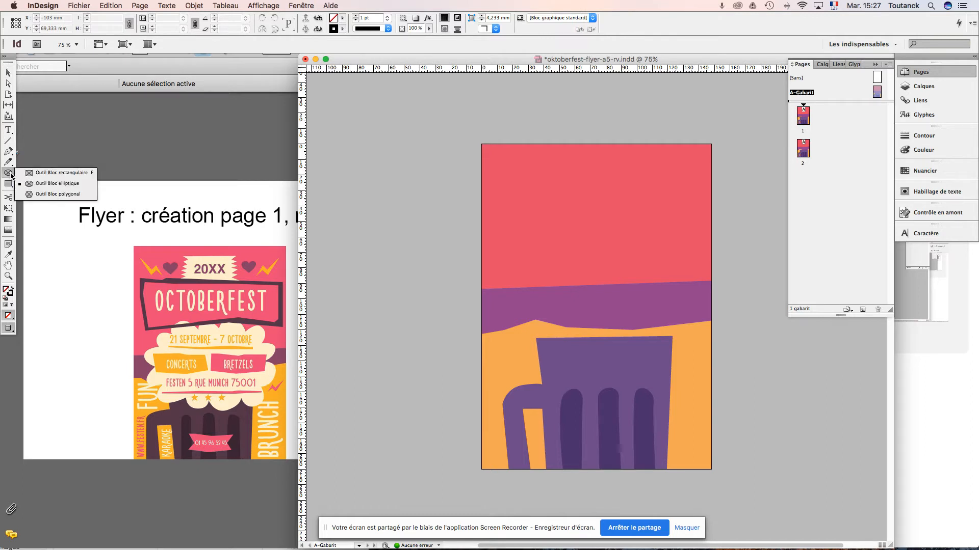
{"action": "left_click", "coordinate": [8, 184]}
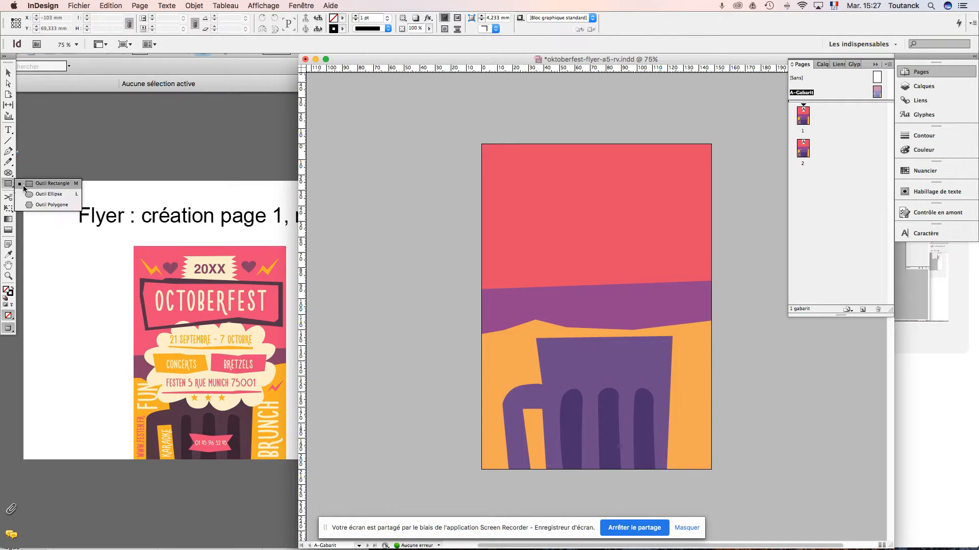
{"action": "left_click", "coordinate": [40, 196]}
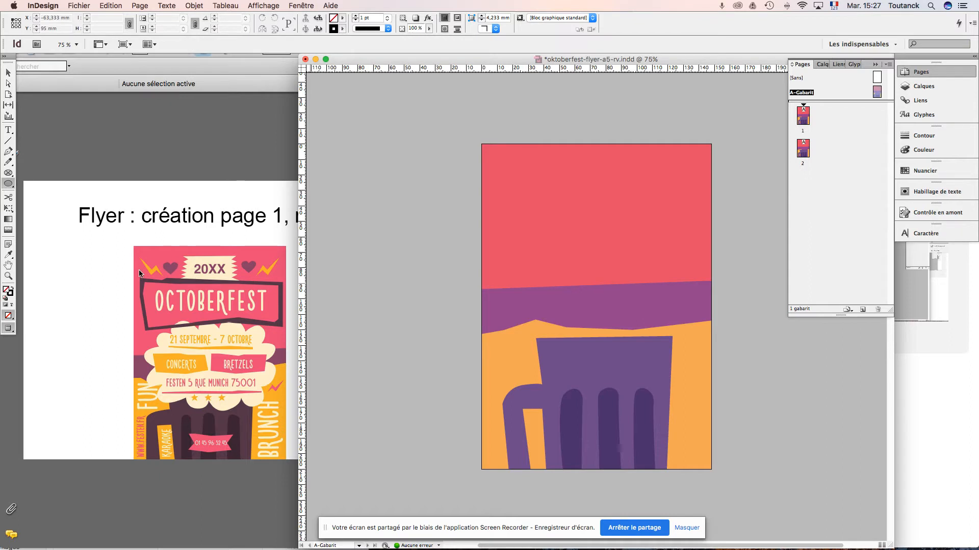
{"action": "left_click", "coordinate": [8, 254]}
{"action": "key", "text": "w"}
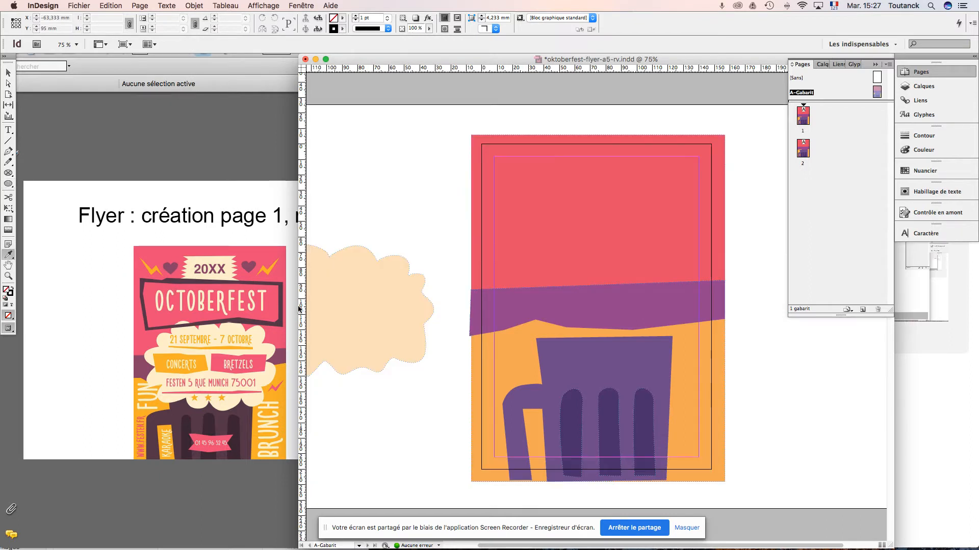
{"action": "left_click", "coordinate": [408, 304]}
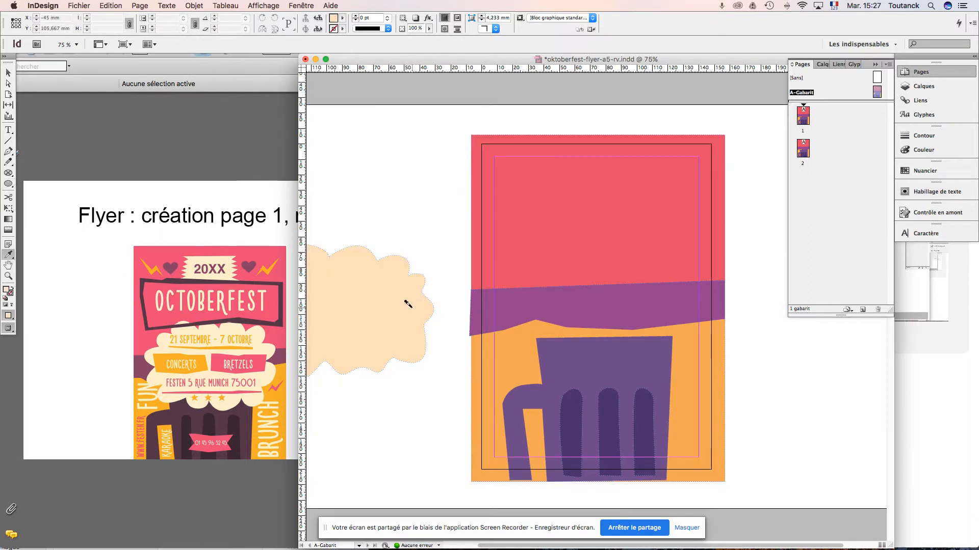
{"action": "key", "text": "w"}
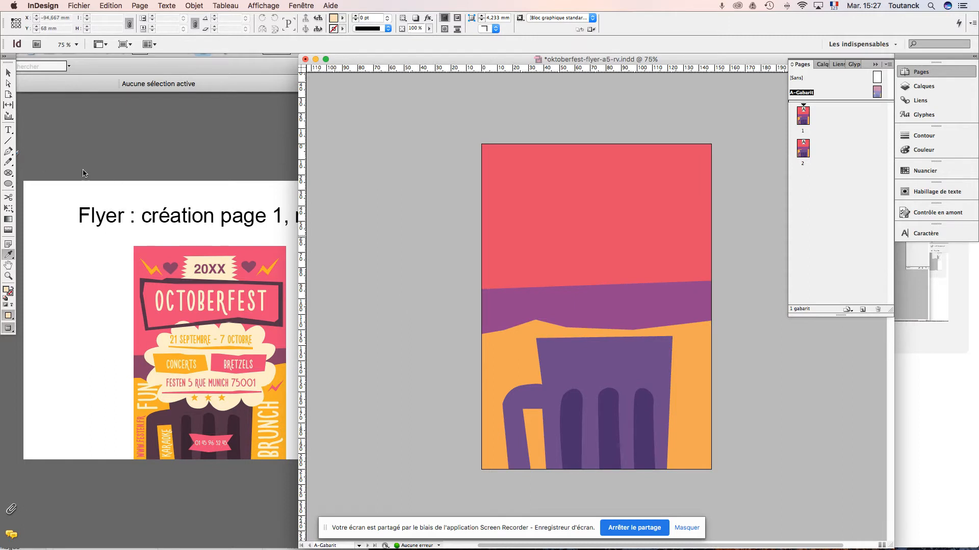
- Draw a cream ellipse about 106 x 65 mm and position it over the top of the mug
{"action": "left_click", "coordinate": [9, 185]}
{"action": "left_click_drag", "start_coordinate": [523, 317], "coordinate": [686, 416]}
{"action": "key", "text": "v"}
{"action": "left_click_drag", "start_coordinate": [622, 376], "coordinate": [624, 318]}
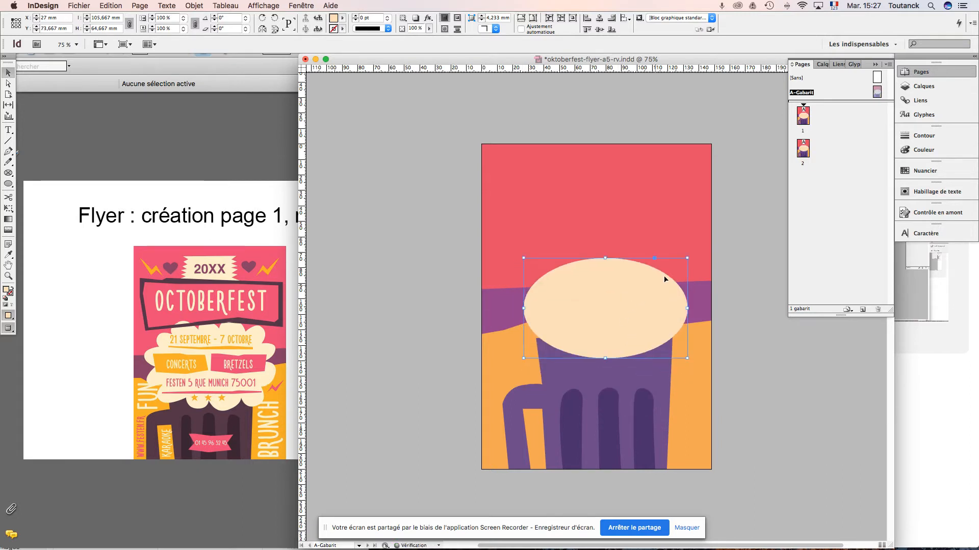
- Resize the foam ellipse to about 115 x 75 mm and shift it slightly to sit over the mug rim
{"action": "left_click_drag", "start_coordinate": [687, 258], "coordinate": [701, 251]}
{"action": "scroll", "coordinate": [711, 261], "scroll_direction": "down", "scroll_amount": 5}
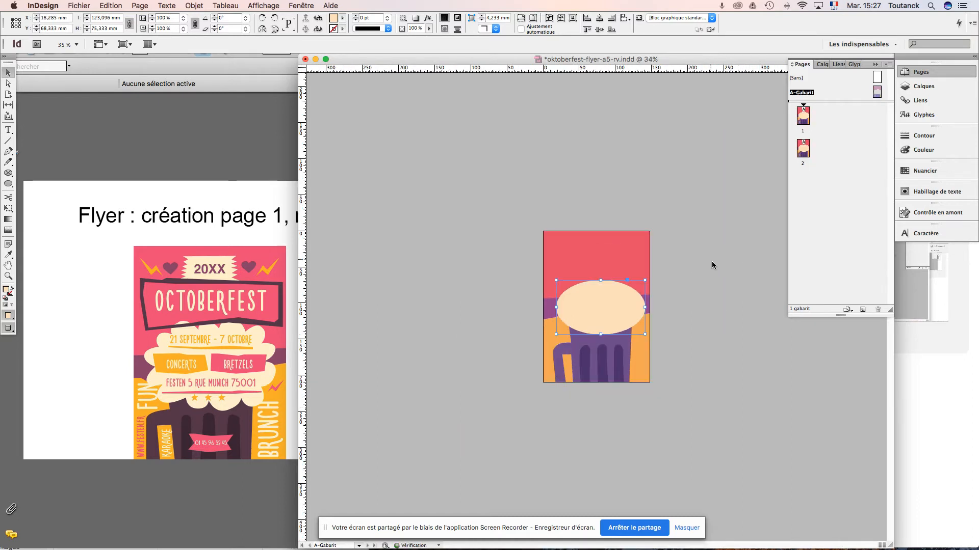
{"action": "key", "text": "super+plus"}
{"action": "key", "text": "super+plus"}
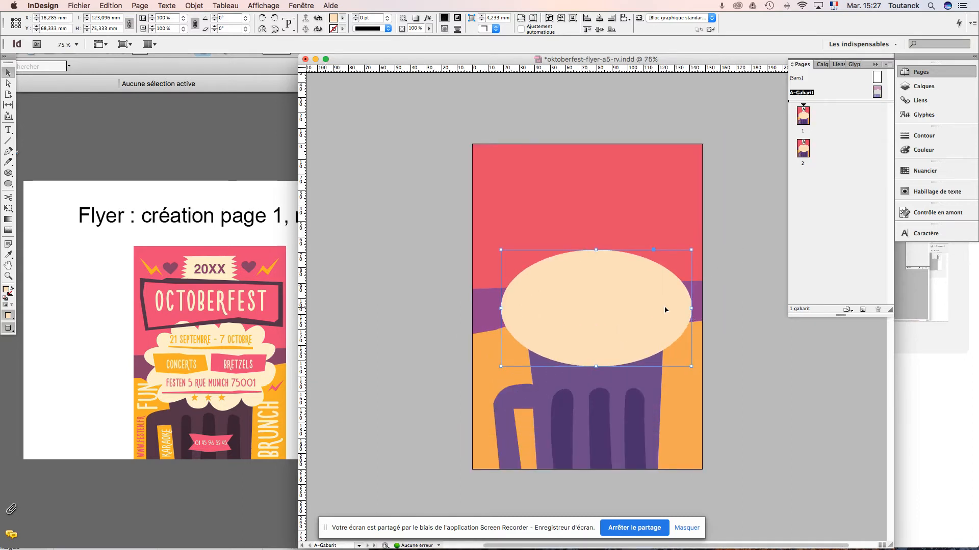
{"action": "left_click_drag", "start_coordinate": [696, 313], "coordinate": [684, 313]}
{"action": "left_click_drag", "start_coordinate": [592, 333], "coordinate": [595, 330]}
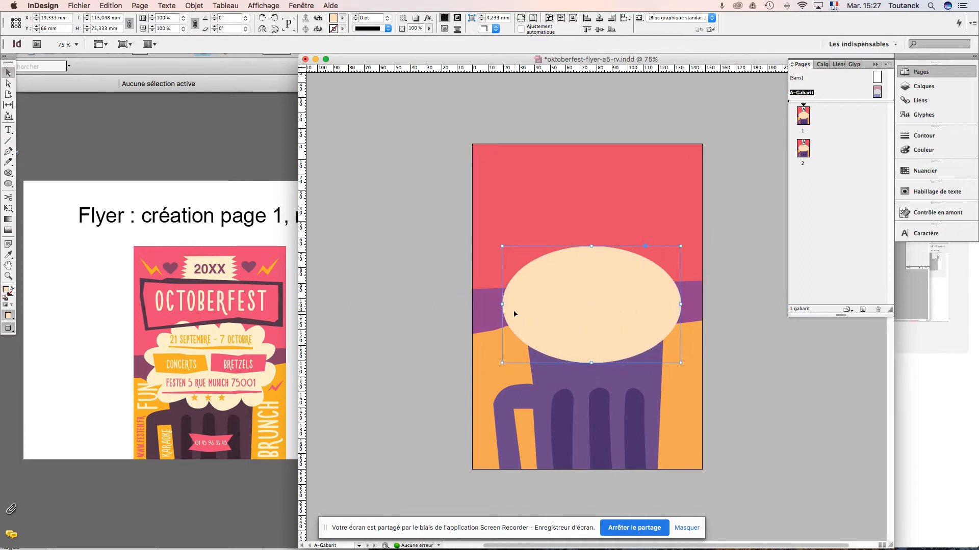
- Draw a circle about 21 mm wide on the ellipse's left edge and place copies about 30 mm wide below and above it
{"action": "left_click", "coordinate": [8, 185]}
{"action": "mouse_move", "coordinate": [507, 317]}
{"action": "left_mouse_down"}
{"action": "mouse_move", "coordinate": [523, 333]}
{"action": "mouse_move", "coordinate": [495, 321]}
{"action": "left_mouse_up"}
{"action": "key", "text": "v"}
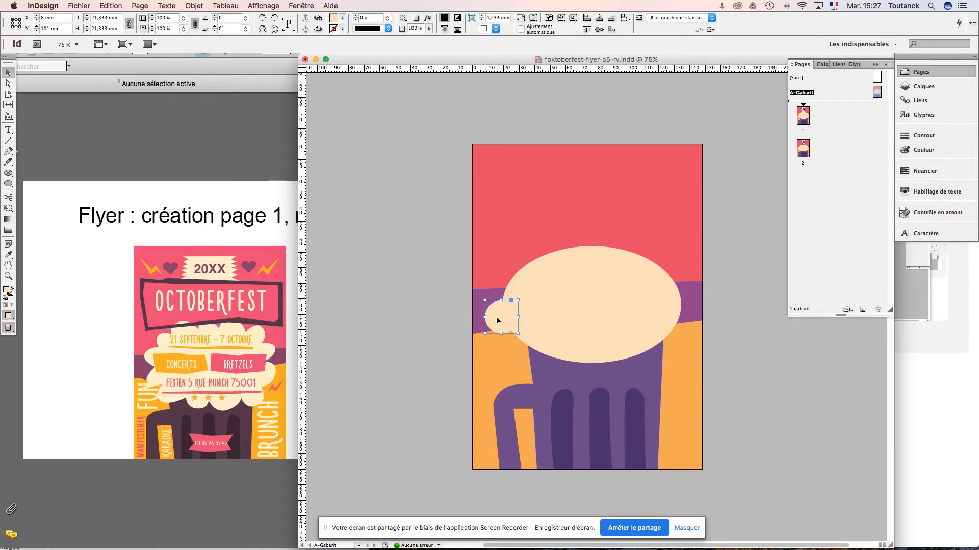
{"action": "left_click_drag", "start_coordinate": [498, 321], "coordinate": [531, 342]}
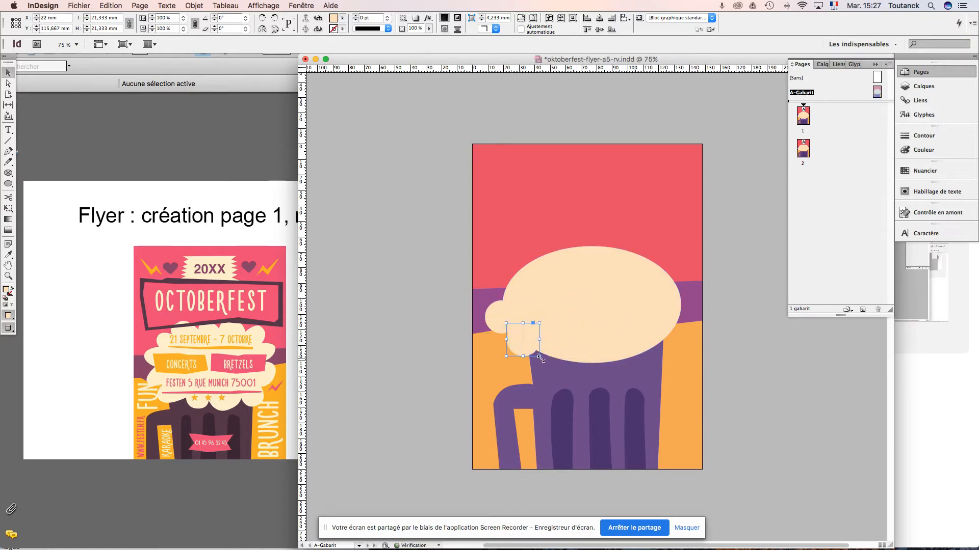
{"action": "left_click_drag", "start_coordinate": [539, 356], "coordinate": [513, 292]}
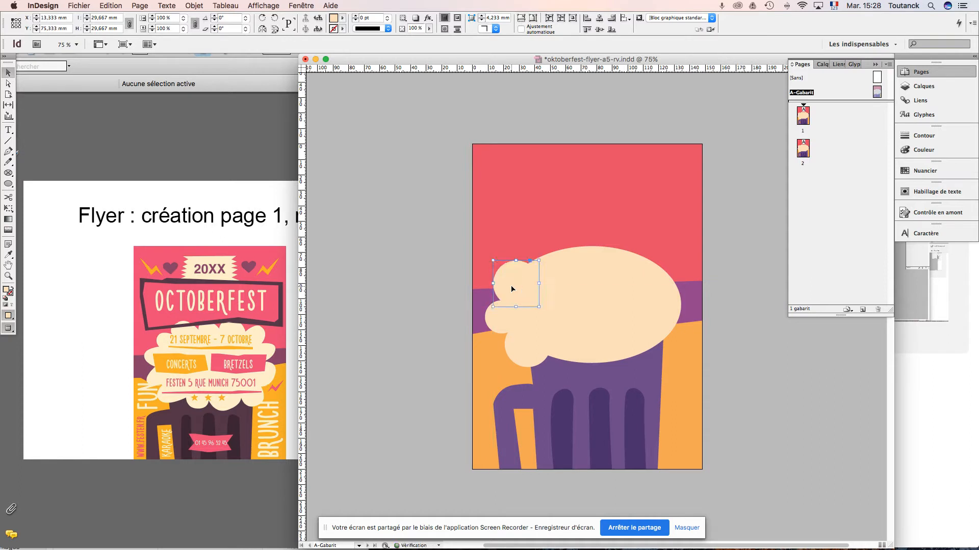
- Place copies of the 30 mm circle along the ellipse's lower, right, upper-right and top edges
{"action": "key", "text": "super+v"}
{"action": "left_click_drag", "start_coordinate": [589, 315], "coordinate": [602, 362]}
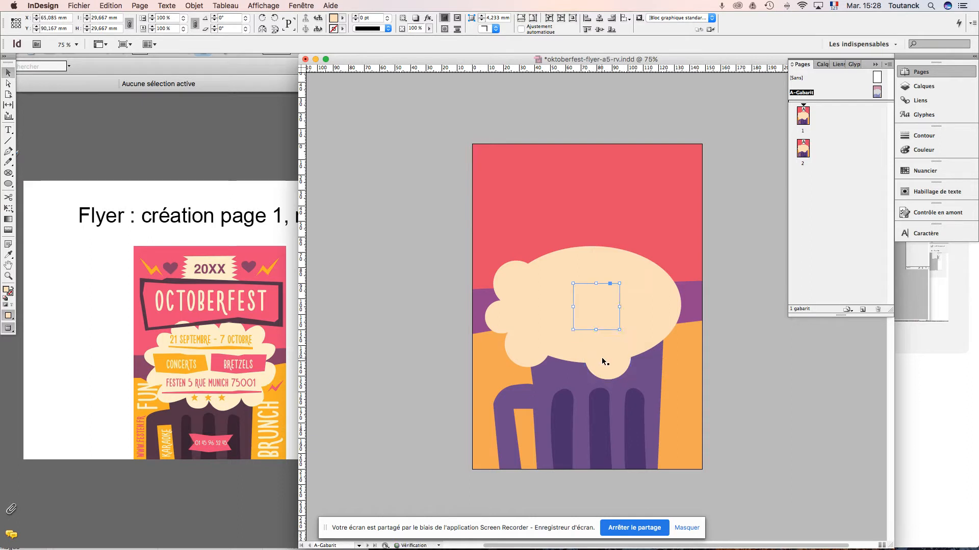
{"action": "left_click_drag", "start_coordinate": [592, 316], "coordinate": [650, 260]}
{"action": "key", "text": "super+v"}
{"action": "left_click_drag", "start_coordinate": [597, 309], "coordinate": [582, 241]}
- Copy the small left-edge circle into the gap between the foam's upper-left and top circles
{"action": "left_click", "coordinate": [495, 321]}
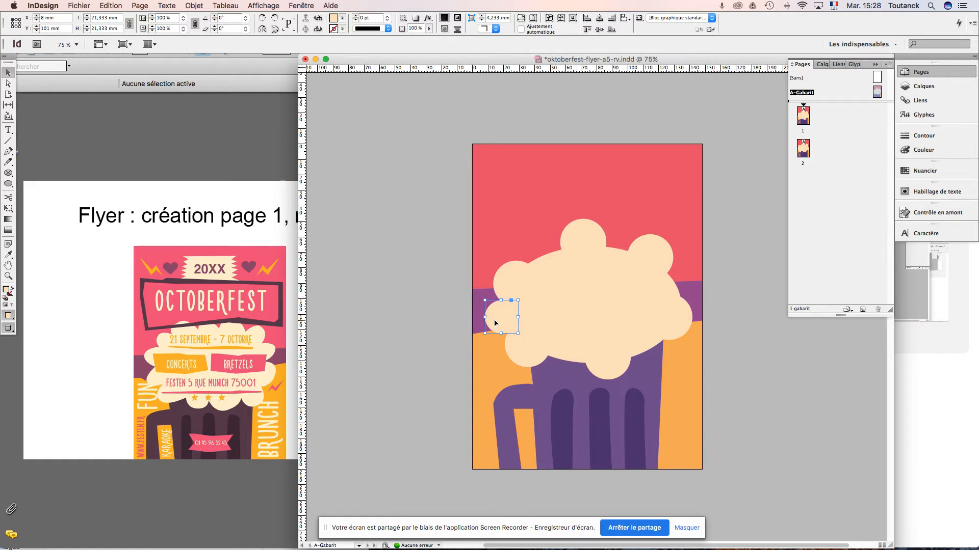
{"action": "key", "text": "super+v"}
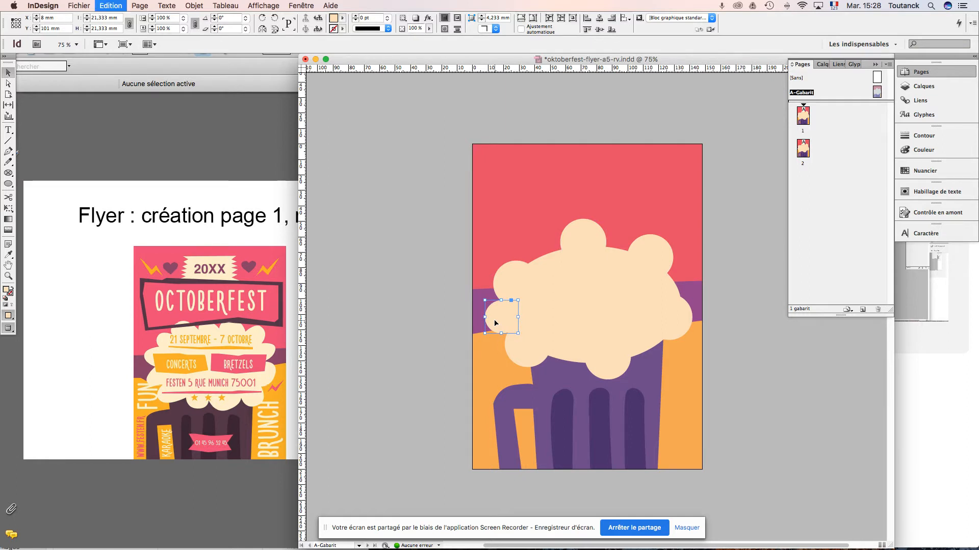
{"action": "left_click_drag", "start_coordinate": [597, 307], "coordinate": [544, 255]}
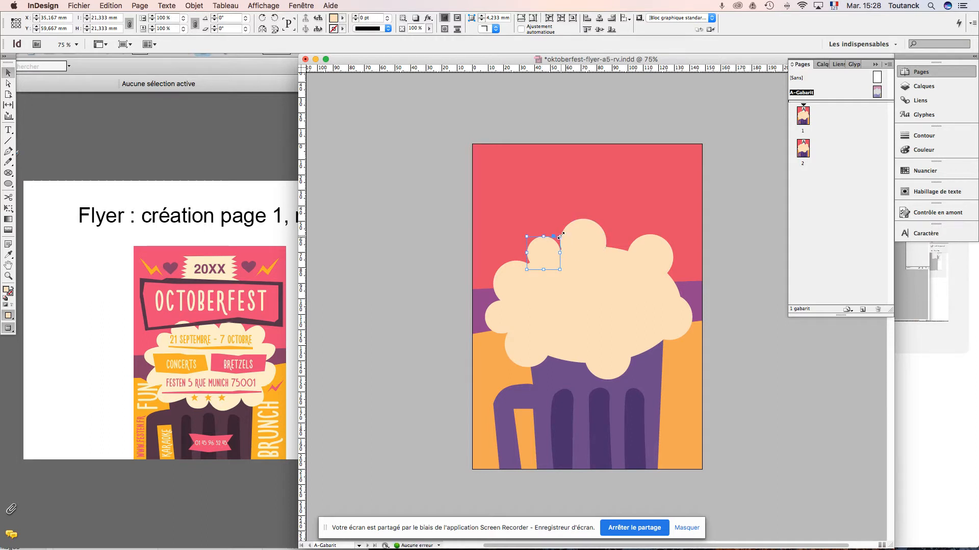
{"action": "left_click_drag", "start_coordinate": [544, 253], "coordinate": [539, 254]}
- Enlarge the foam's top circle to about 49 mm and center it between its neighboring circles
{"action": "left_click", "coordinate": [578, 242]}
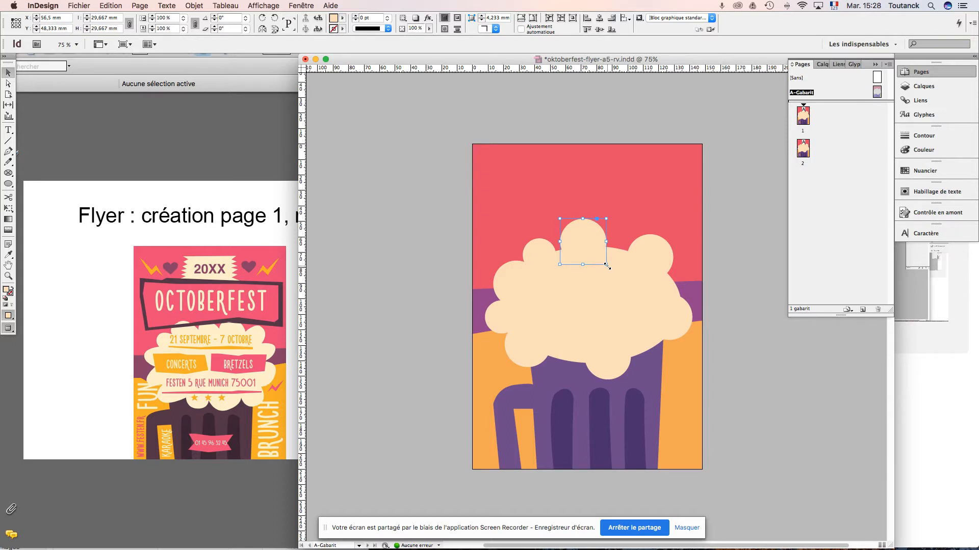
{"action": "left_click_drag", "start_coordinate": [608, 265], "coordinate": [623, 277]}
{"action": "left_click_drag", "start_coordinate": [587, 230], "coordinate": [588, 241]}
- Copy the small upper-left circle to the foam's right edge, just below the upper-right circle
{"action": "left_click", "coordinate": [538, 250]}
{"action": "key", "text": "super+c"}
{"action": "key", "text": "super+v"}
{"action": "left_click_drag", "start_coordinate": [595, 307], "coordinate": [675, 287]}
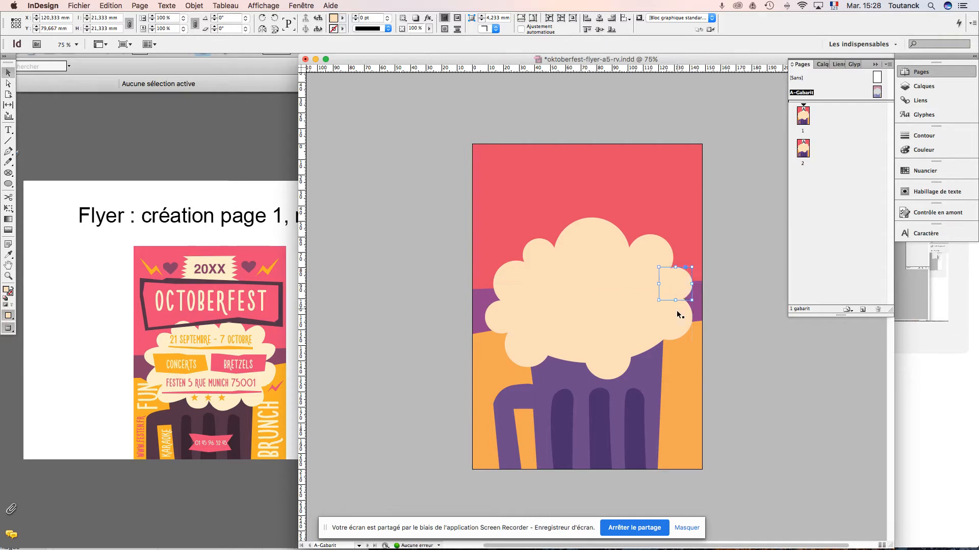
- Add a small circle between the foam's lower-left and bottom circles, and nudge the bottom circle up
{"action": "key", "text": "super+v"}
{"action": "left_click_drag", "start_coordinate": [597, 310], "coordinate": [602, 372]}
{"action": "key", "text": "Up"}
{"action": "key", "text": "Up"}
{"action": "key", "text": "Up"}
{"action": "key", "text": "Up"}
{"action": "key", "text": "Up"}
{"action": "key", "text": "Up"}
{"action": "key", "text": "Up"}
{"action": "key", "text": "Up"}
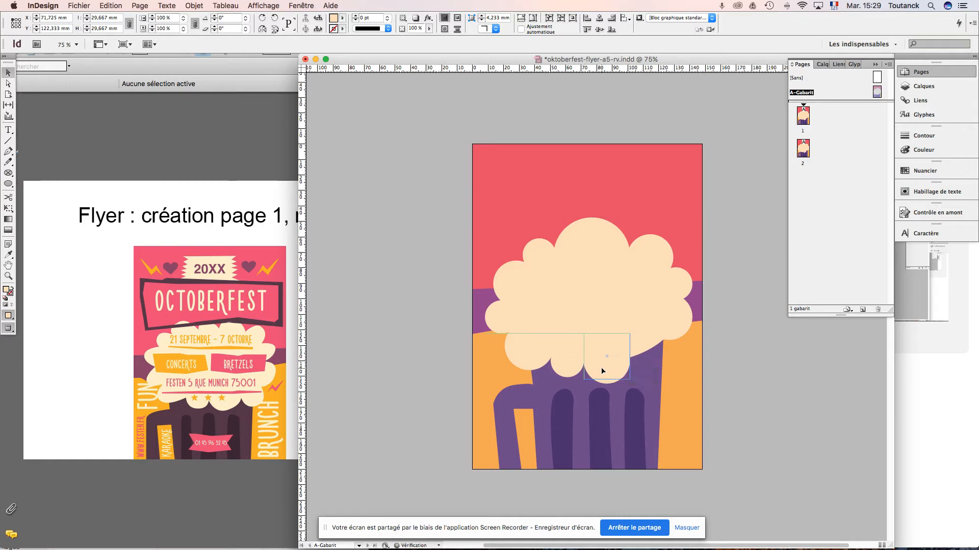
- Place two copies of the small bottom circle along the foam's lower-right edge
{"action": "left_click", "coordinate": [562, 368]}
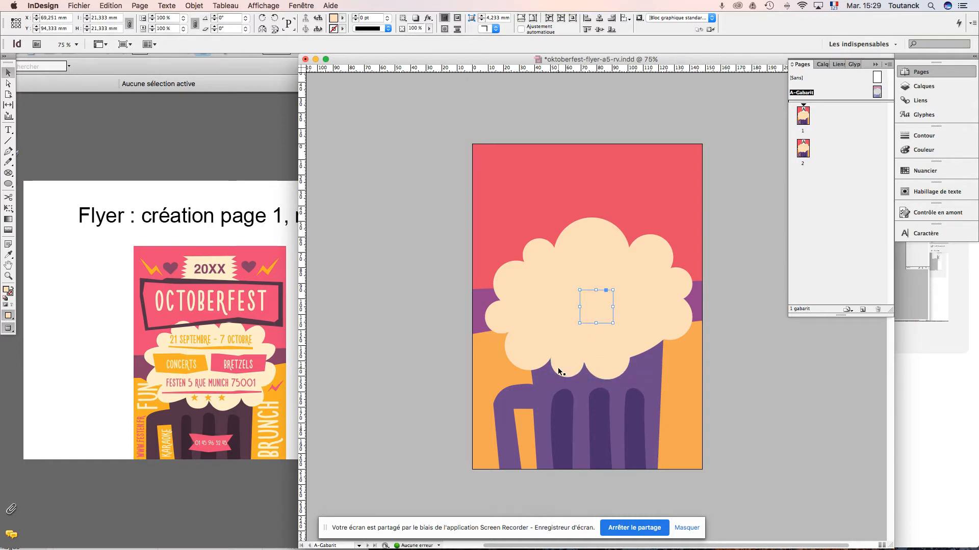
{"action": "left_click_drag", "start_coordinate": [599, 312], "coordinate": [649, 356]}
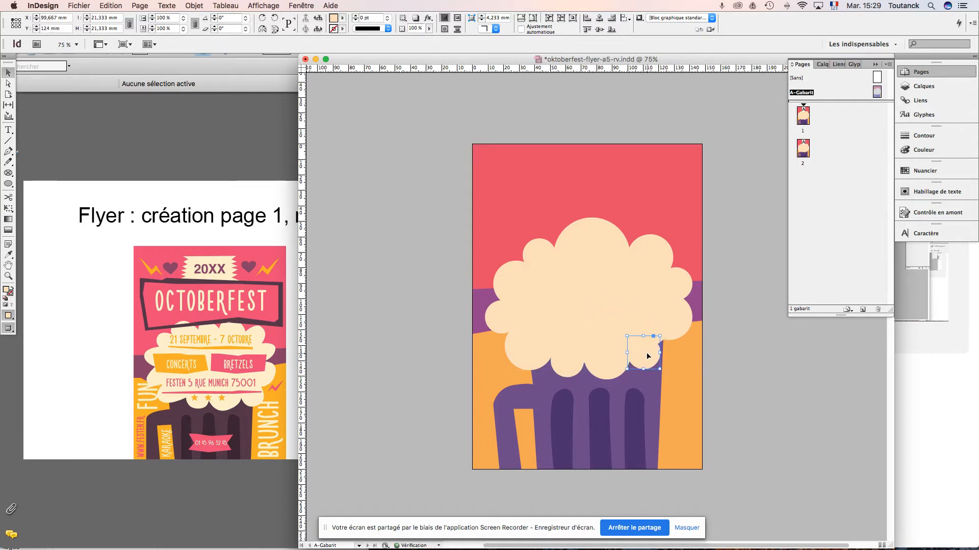
{"action": "key", "text": "super+z"}
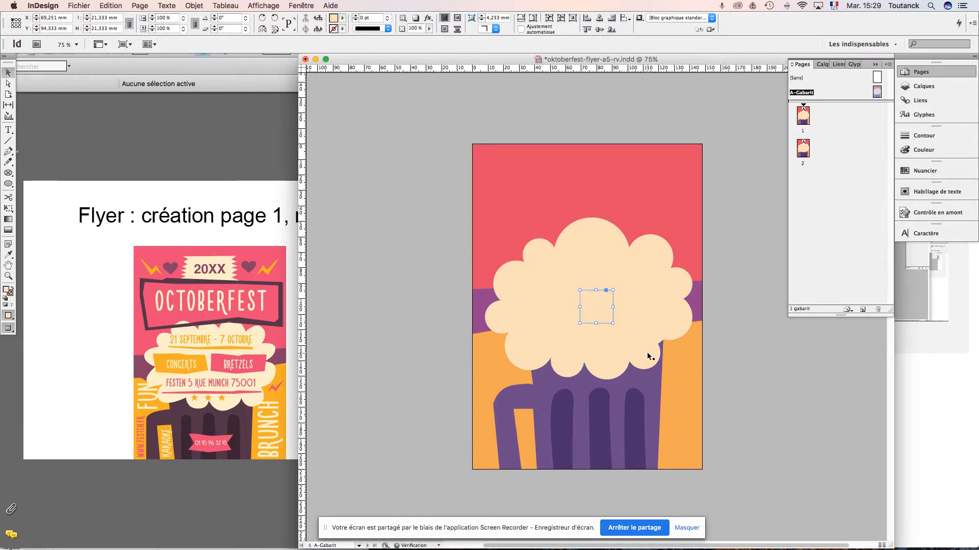
{"action": "left_click_drag", "start_coordinate": [594, 306], "coordinate": [658, 336]}
- Lower the large top foam circle by about 4 mm
{"action": "left_click", "coordinate": [594, 228]}
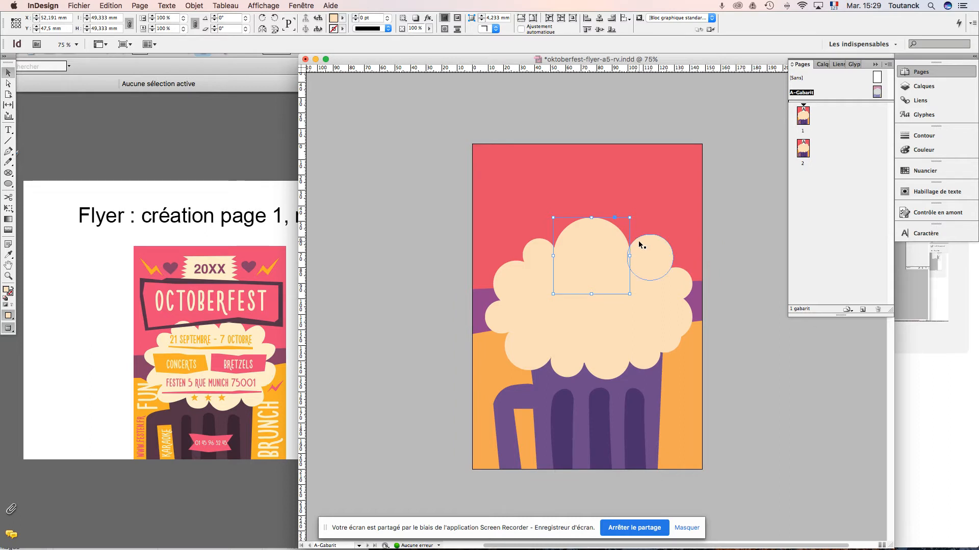
{"action": "left_click_drag", "start_coordinate": [601, 240], "coordinate": [601, 247]}
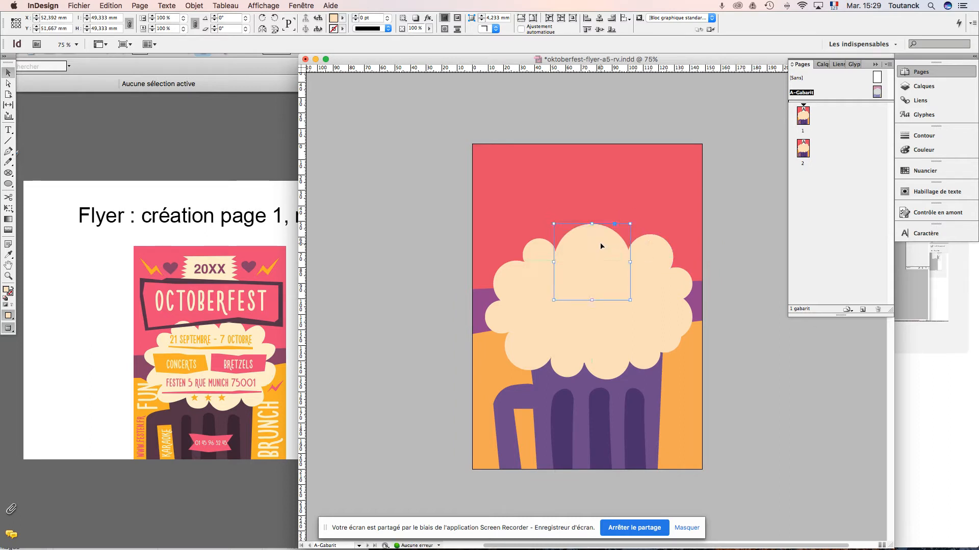
{"action": "left_click", "coordinate": [767, 315]}
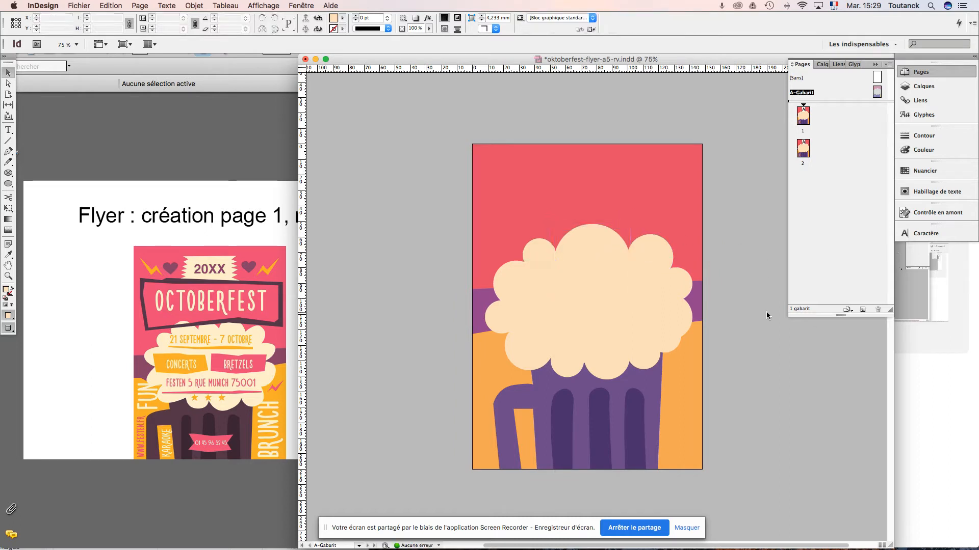
- Shrink the circle in the middle of the foam's right edge to about 23.5 mm and reposition it on that edge
{"action": "left_click", "coordinate": [686, 326]}
{"action": "left_click_drag", "start_coordinate": [693, 341], "coordinate": [681, 312]}
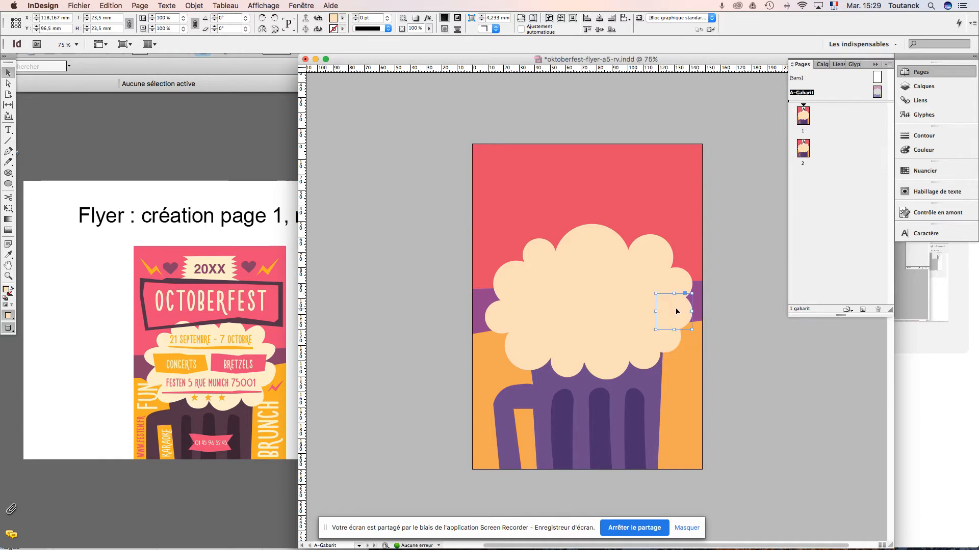
{"action": "left_click", "coordinate": [786, 377]}
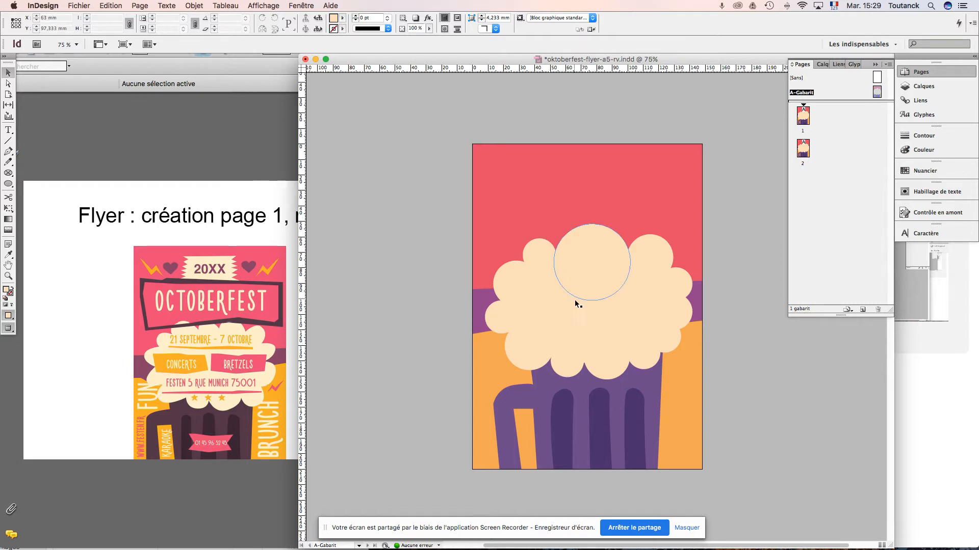
- Group the foam's central ellipse with all the circles around its edge into a single object
{"action": "key", "text": "w"}
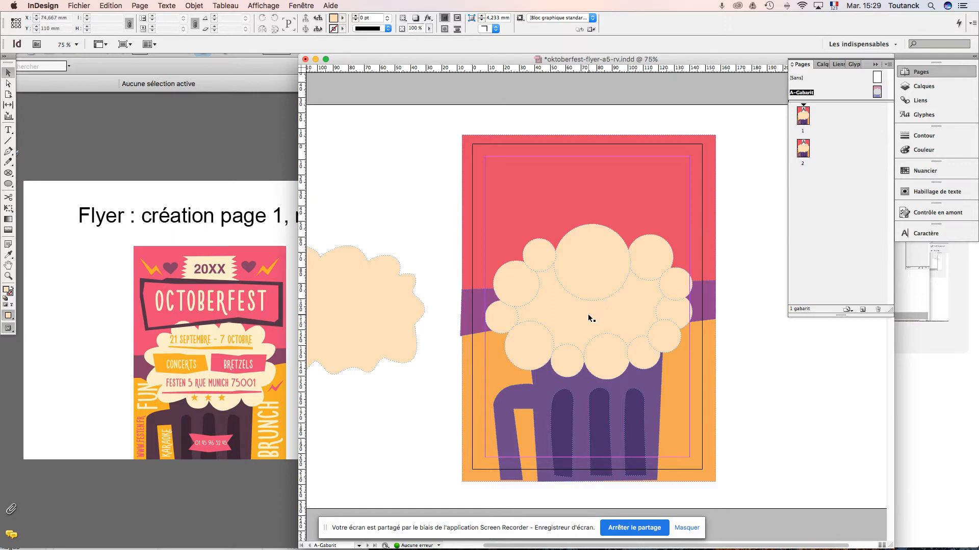
{"action": "left_click", "coordinate": [590, 316]}
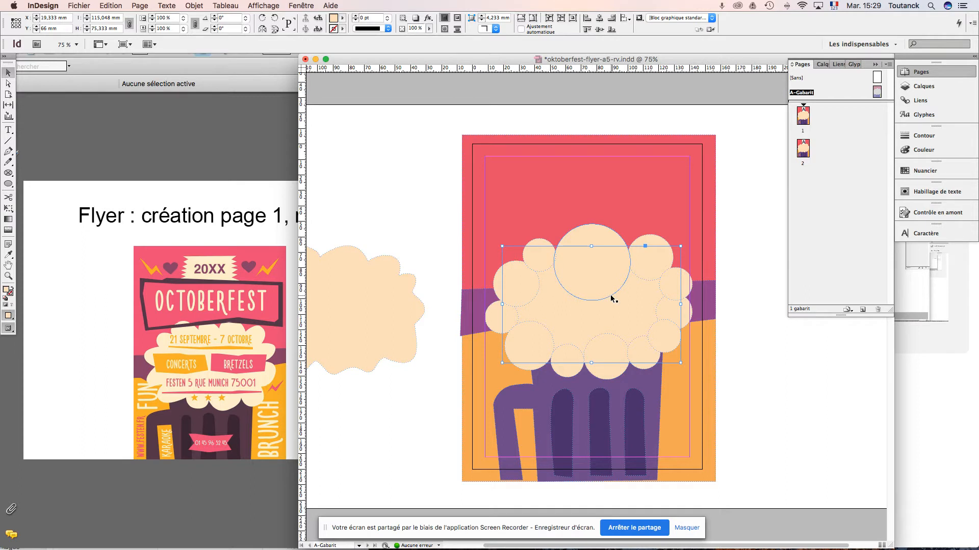
{"action": "left_click", "coordinate": [587, 270], "text": "shift"}
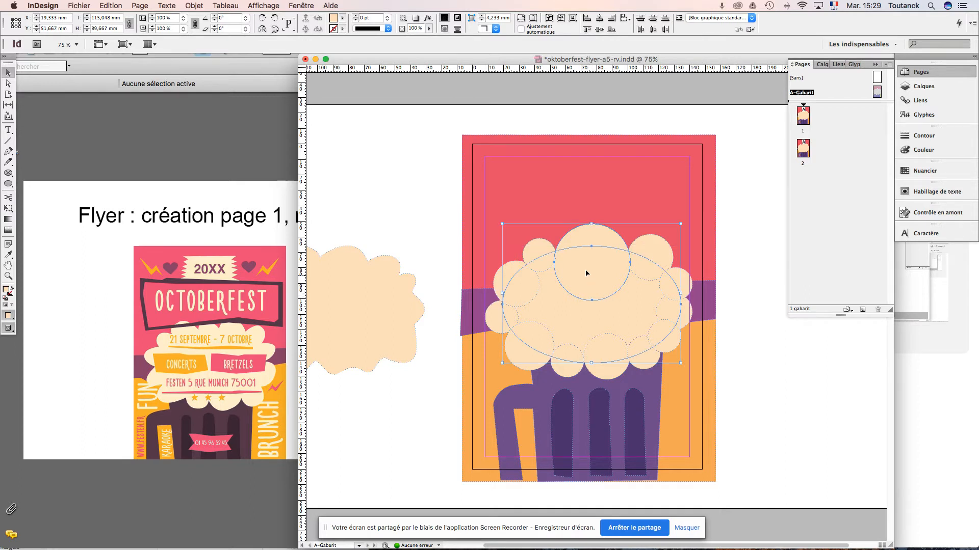
{"action": "left_click", "coordinate": [533, 243], "text": "shift"}
{"action": "left_click", "coordinate": [508, 273], "text": "shift"}
{"action": "left_click", "coordinate": [498, 305], "text": "shift"}
{"action": "left_click", "coordinate": [497, 330], "text": "shift"}
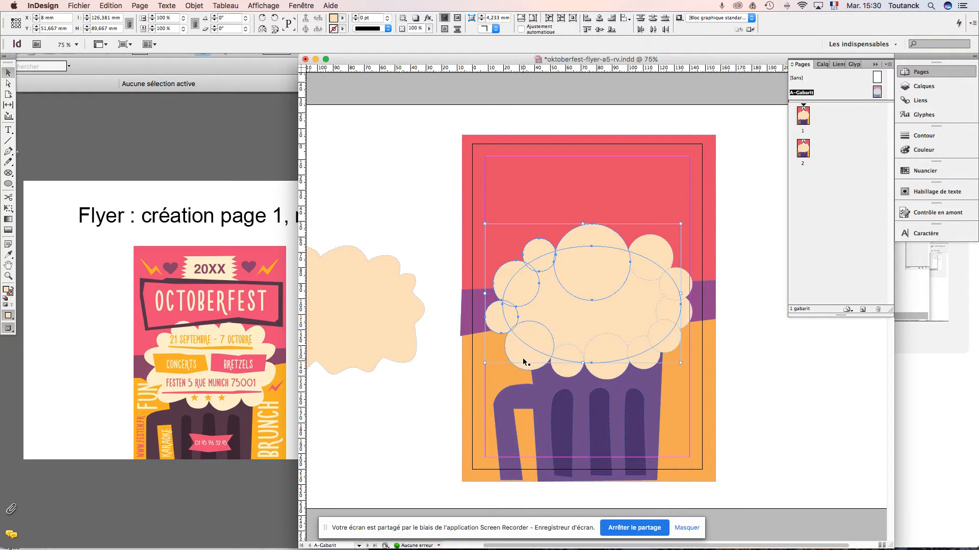
{"action": "left_click", "coordinate": [569, 371], "text": "shift"}
{"action": "left_click", "coordinate": [617, 372], "text": "shift"}
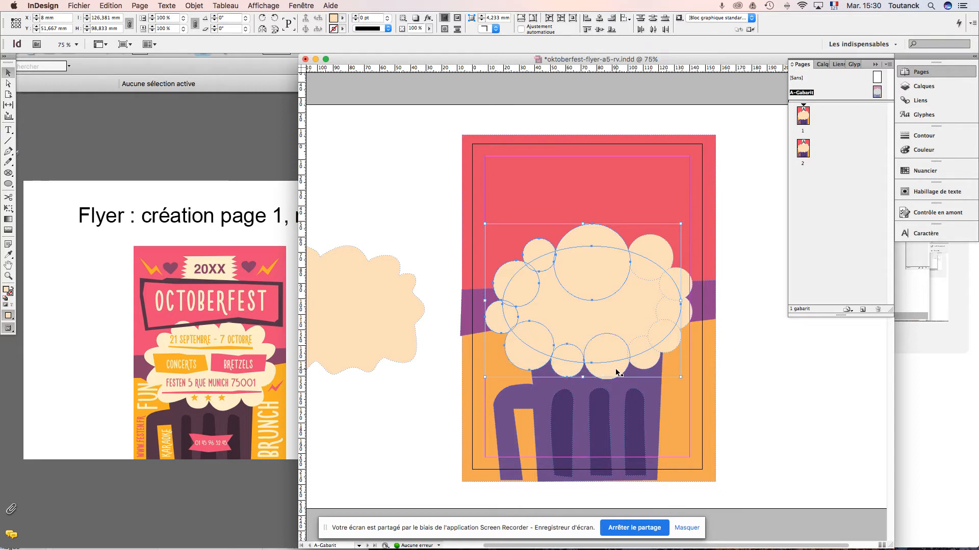
{"action": "left_click", "coordinate": [653, 364], "text": "shift"}
{"action": "left_click", "coordinate": [672, 343], "text": "shift"}
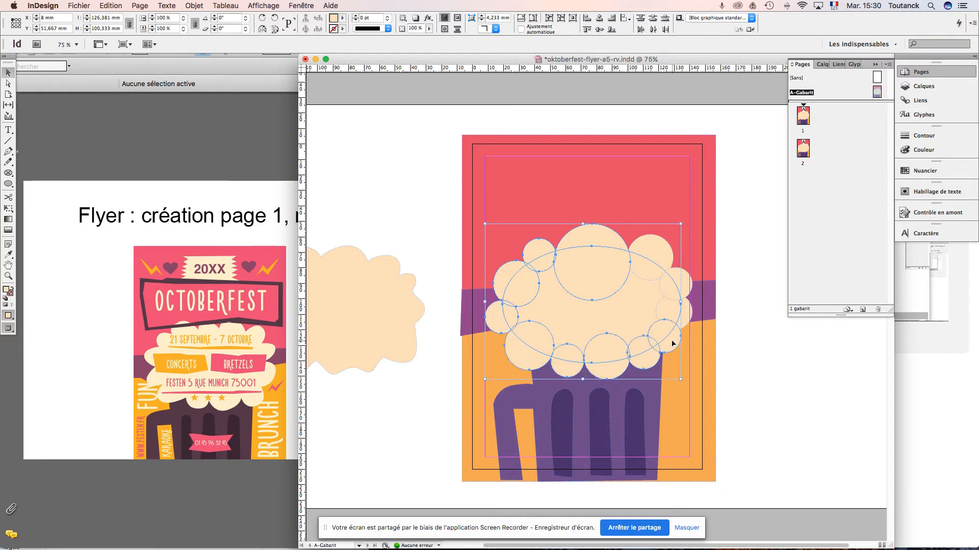
{"action": "left_click", "coordinate": [675, 300], "text": "shift"}
{"action": "left_click", "coordinate": [669, 312], "text": "shift"}
{"action": "left_click", "coordinate": [632, 308], "text": "shift"}
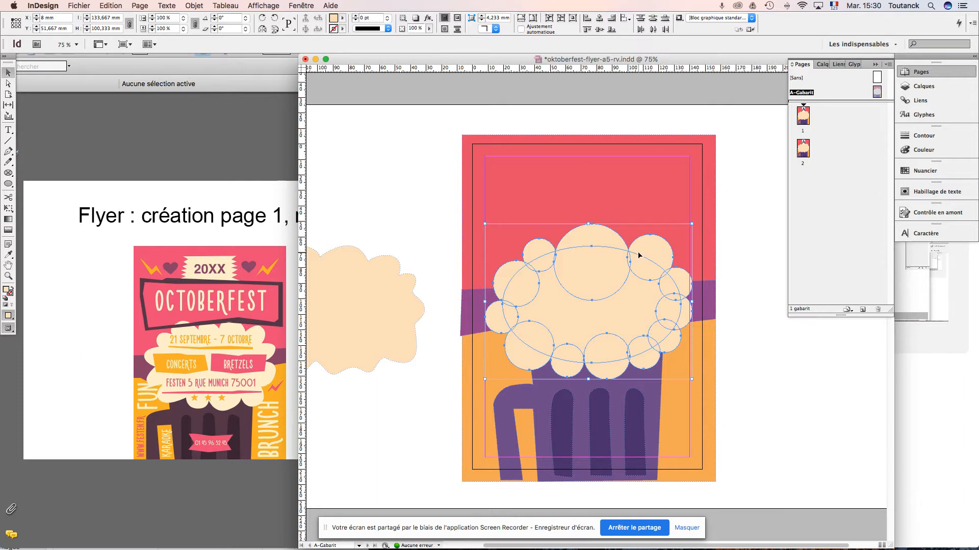
{"action": "right_click", "coordinate": [622, 275]}
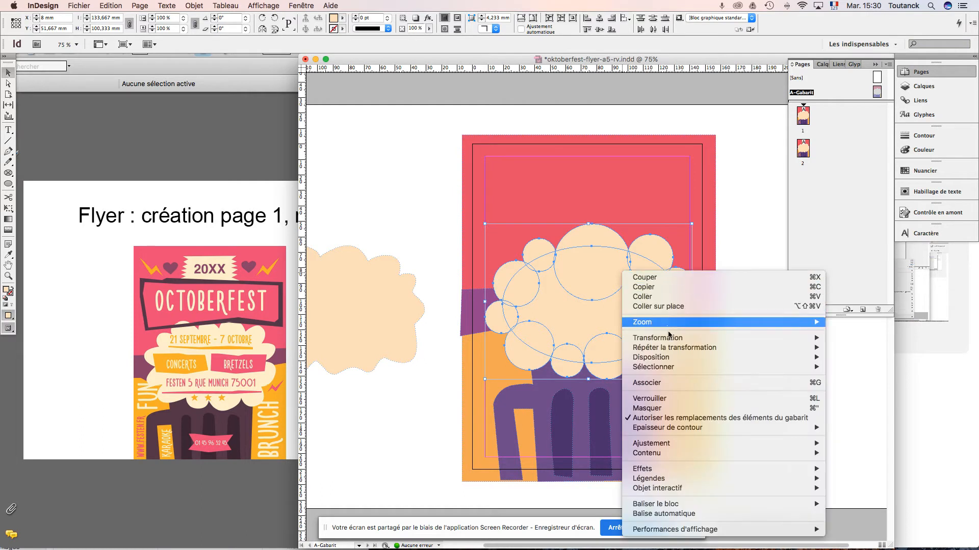
{"action": "left_click", "coordinate": [665, 379]}
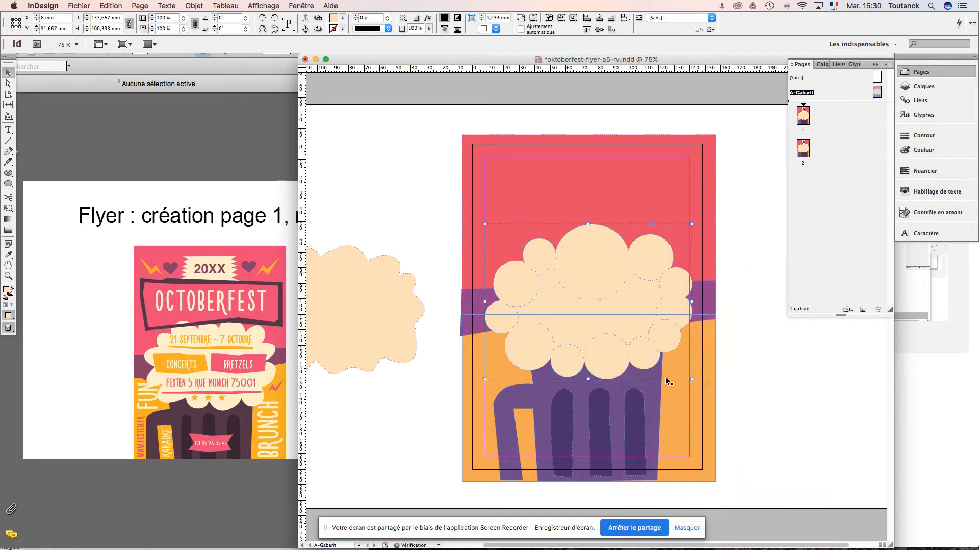
{"action": "key", "text": "w"}
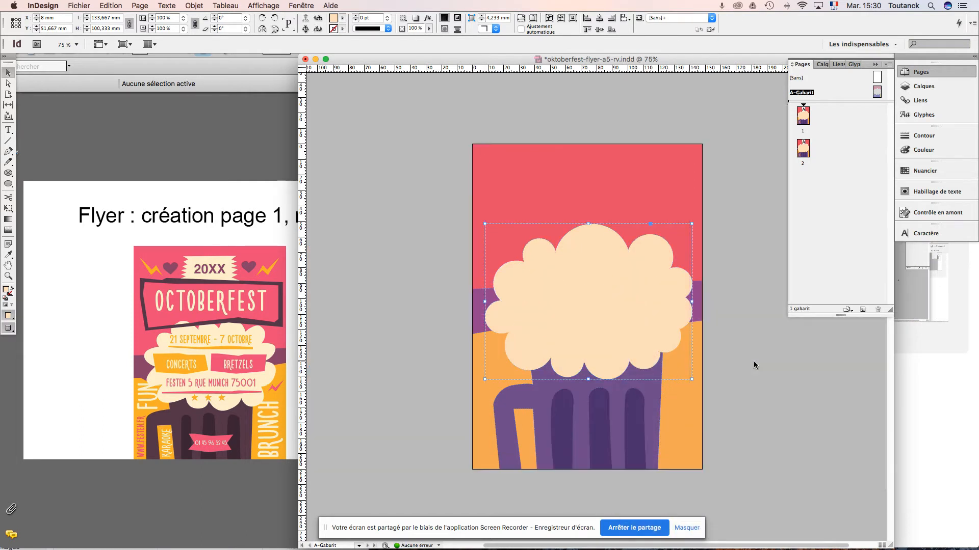
- Test the foam group by moving it sideways off the mug, undo the move and clear the selection
{"action": "left_click_drag", "start_coordinate": [629, 330], "coordinate": [482, 327]}
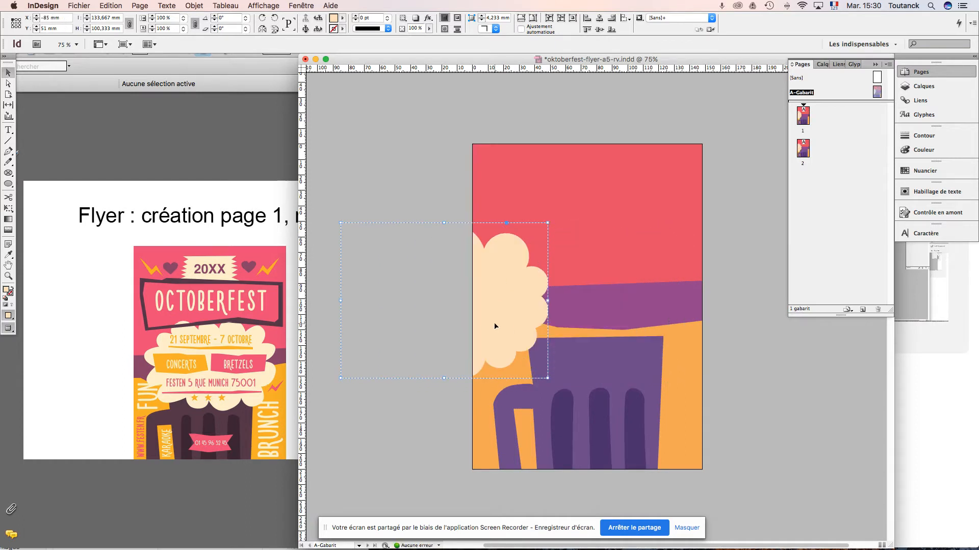
{"action": "key", "text": "super+z"}
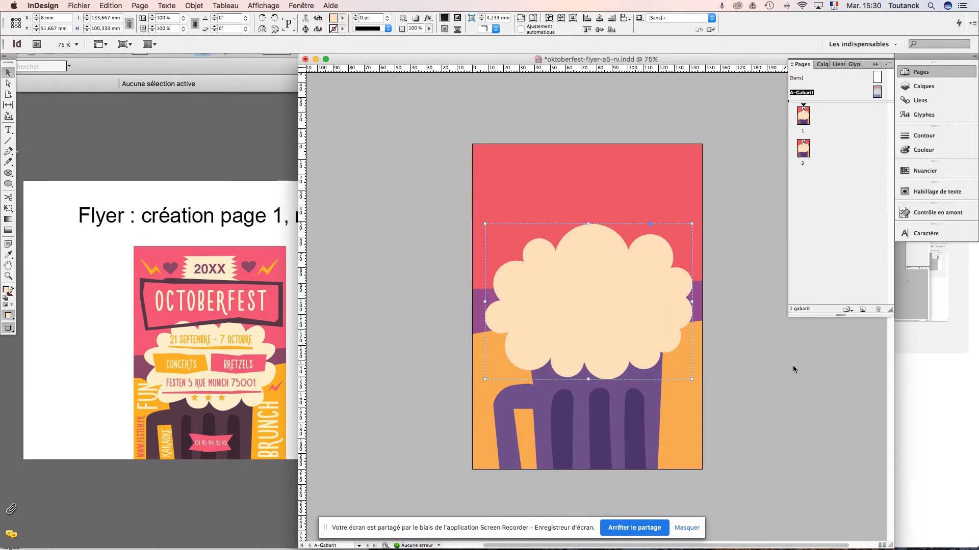
{"action": "left_click", "coordinate": [794, 366]}
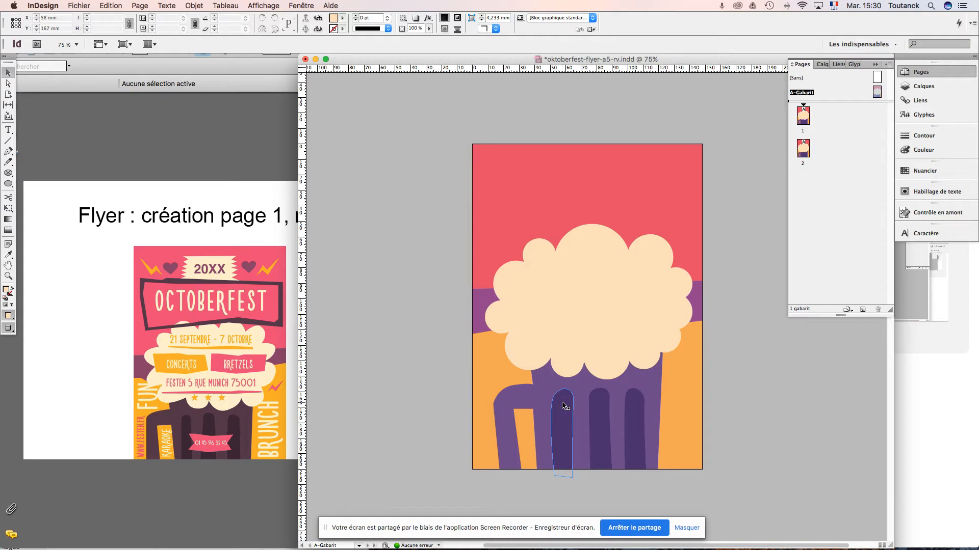
- Group the three dark vertical stripes on the beer mug
{"action": "left_click", "coordinate": [566, 406]}
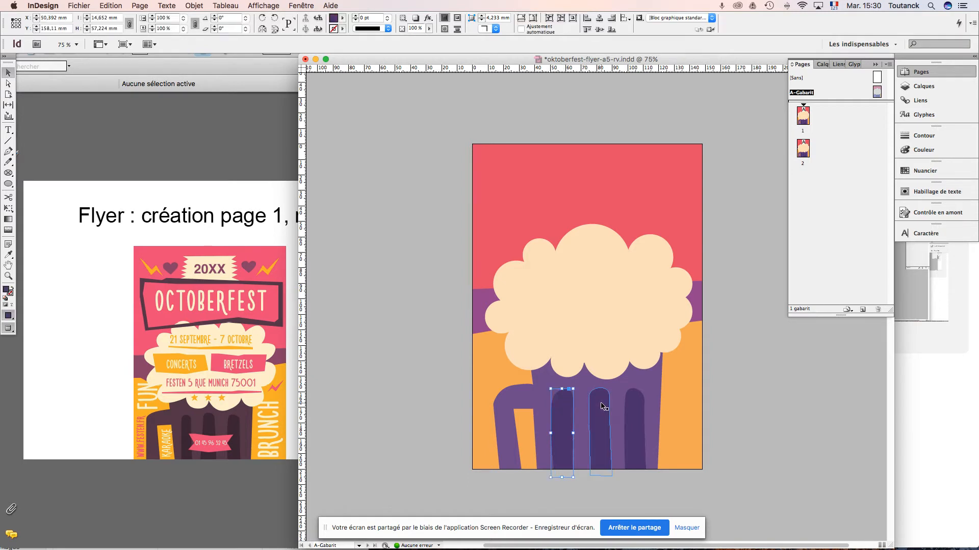
{"action": "left_click", "coordinate": [603, 406], "text": "shift"}
{"action": "left_click", "coordinate": [636, 408], "text": "shift"}
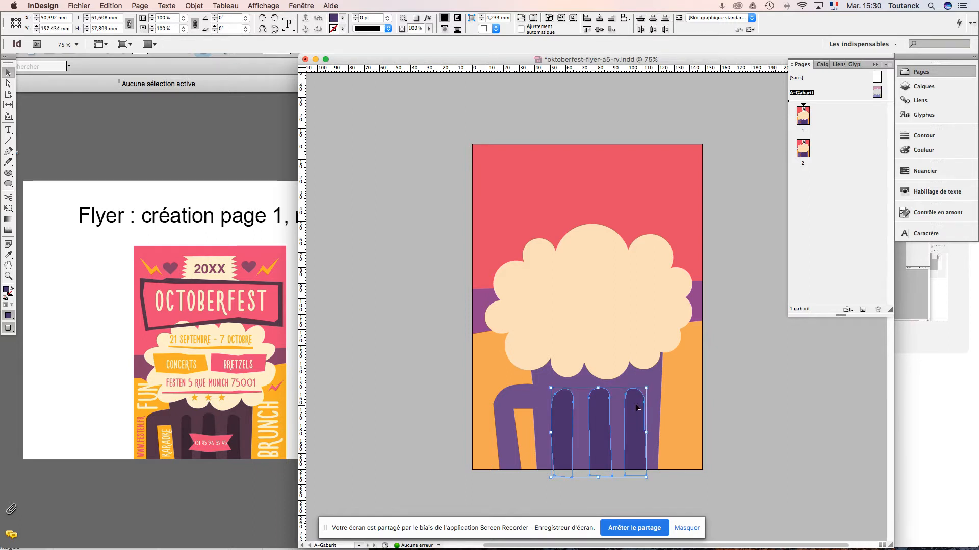
{"action": "key", "text": "super+g"}
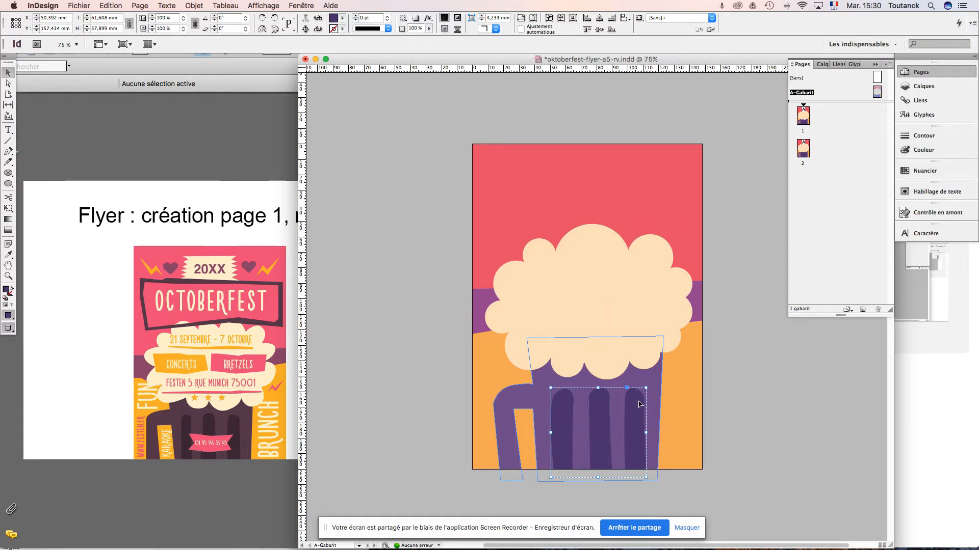
- Group the mug body, the stripe group and the foam group into one complete beer object
{"action": "left_click", "coordinate": [631, 311]}
{"action": "left_click", "coordinate": [655, 403]}
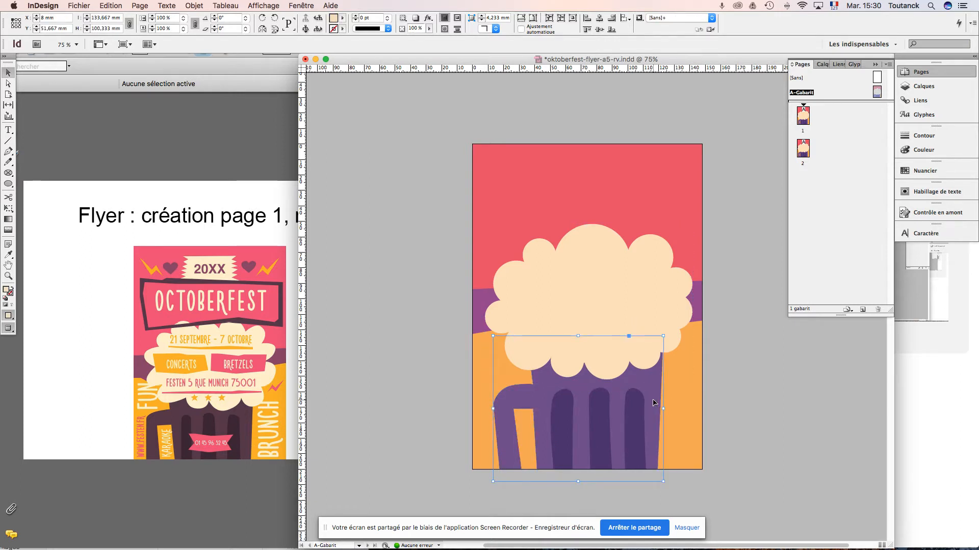
{"action": "left_click", "coordinate": [638, 406], "text": "shift"}
{"action": "left_click", "coordinate": [662, 291], "text": "shift"}
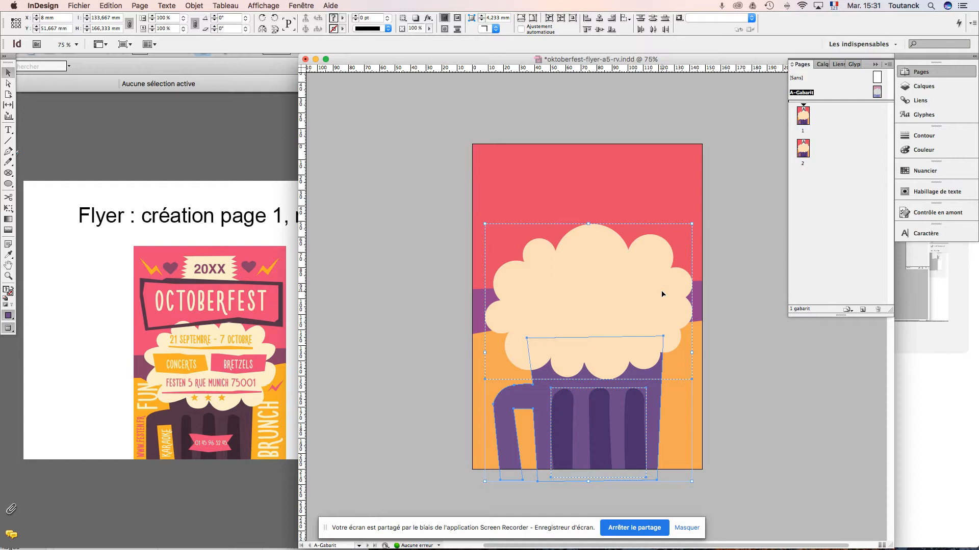
{"action": "key", "text": "super+g"}
{"action": "left_click_drag", "start_coordinate": [657, 290], "coordinate": [496, 286]}
{"action": "key", "text": "super+z"}
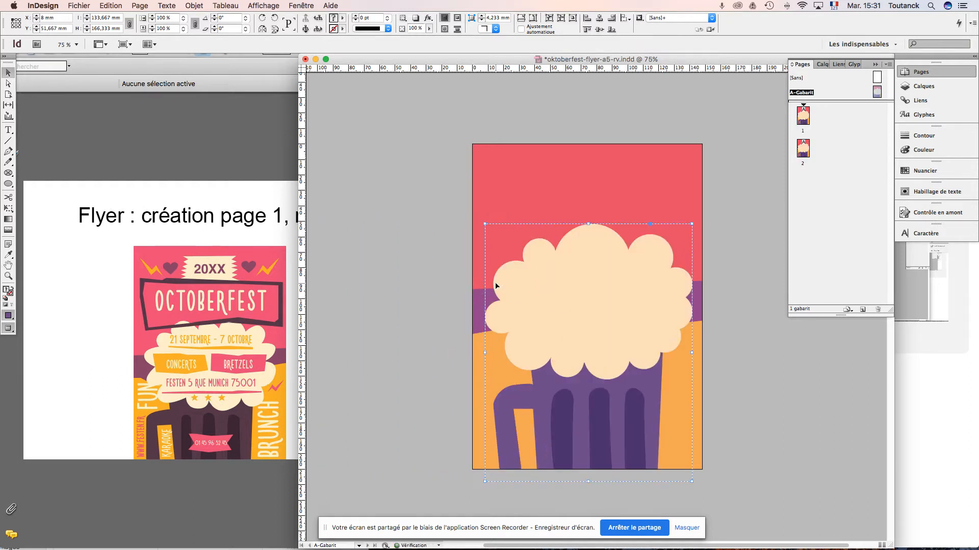
{"action": "left_click", "coordinate": [775, 375]}
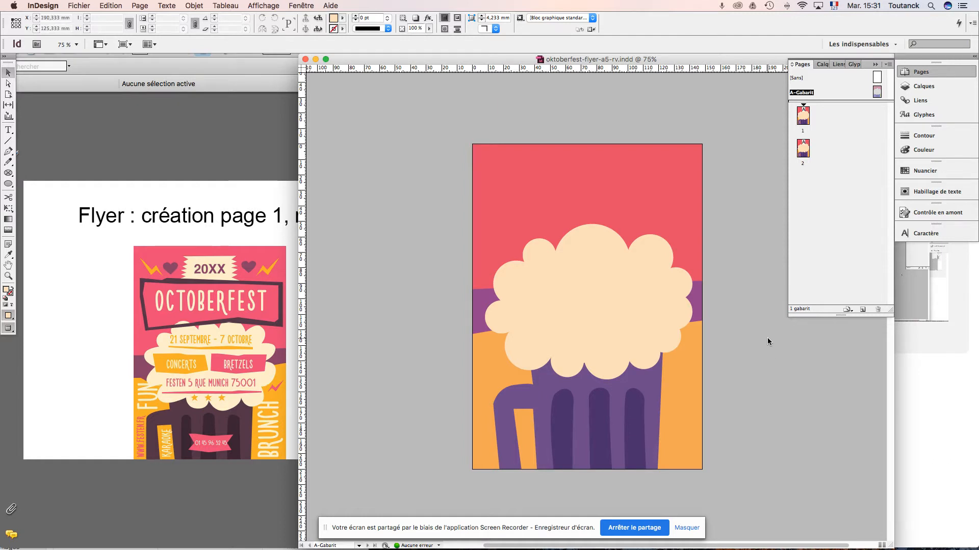
- Pull the outer anchor points of the foam's lower-right and middle-right circles outward, widening the middle-right one to about 26.8 mm
{"action": "key", "text": "a"}
{"action": "left_click", "coordinate": [679, 348]}
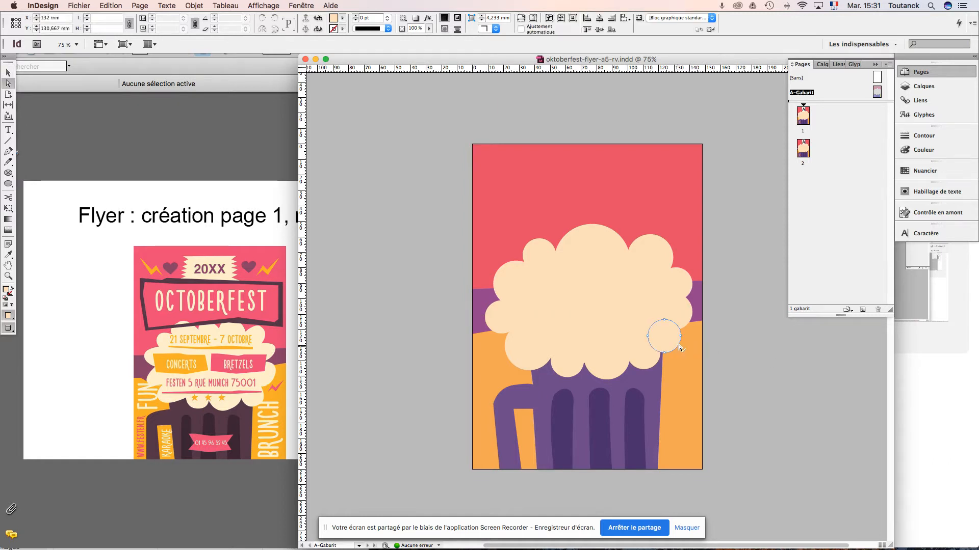
{"action": "key", "text": "v"}
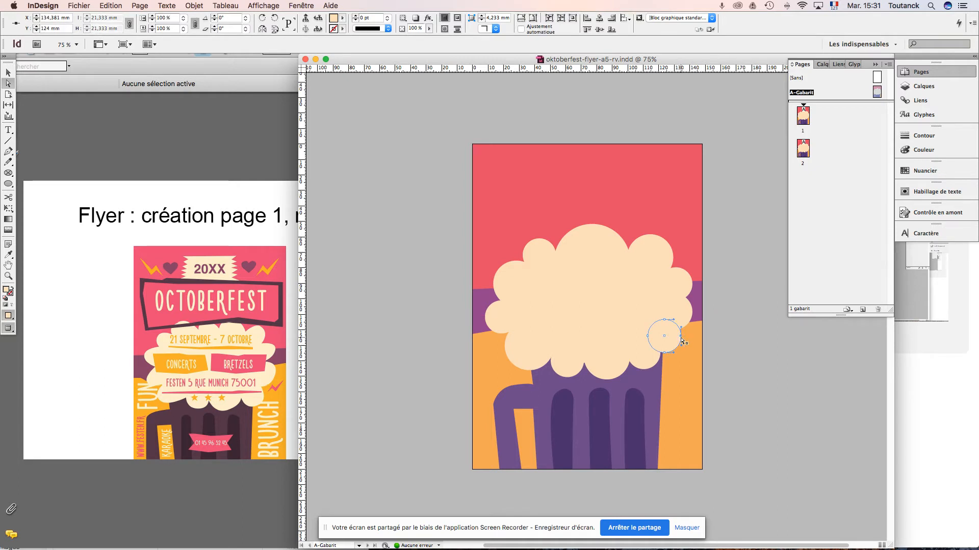
{"action": "mouse_move", "coordinate": [682, 338]}
{"action": "left_mouse_down"}
{"action": "mouse_move", "coordinate": [667, 358]}
{"action": "mouse_move", "coordinate": [688, 344]}
{"action": "left_mouse_up"}
{"action": "left_click", "coordinate": [749, 343]}
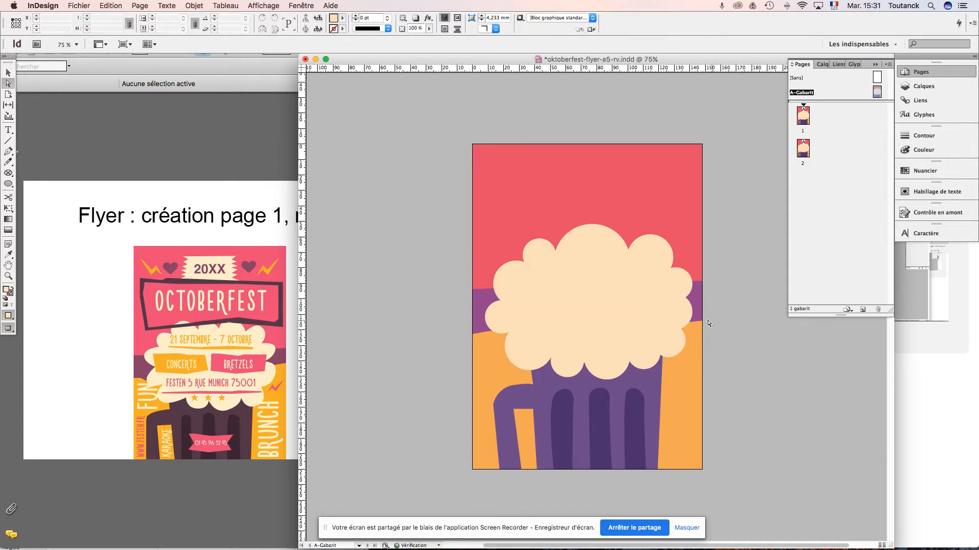
{"action": "left_click", "coordinate": [688, 321]}
{"action": "left_click_drag", "start_coordinate": [693, 316], "coordinate": [697, 312]}
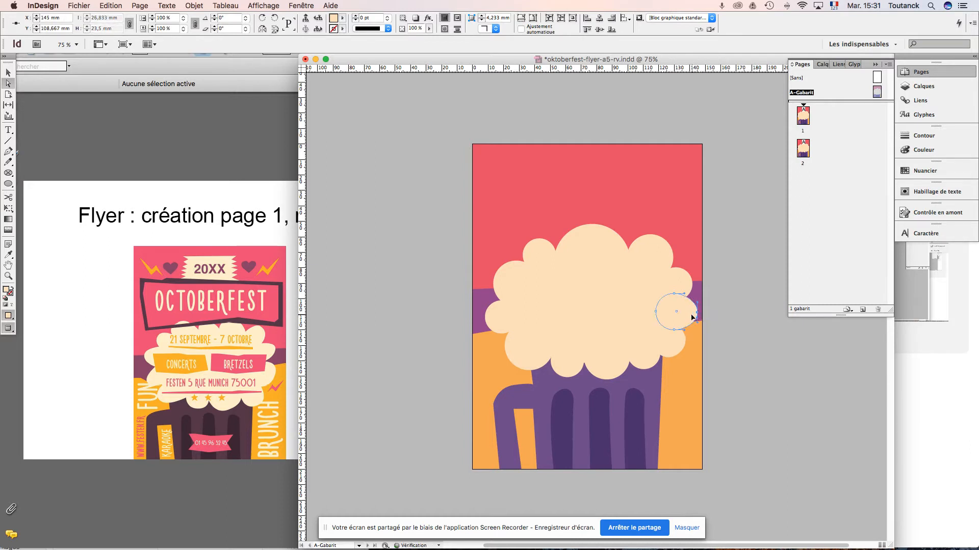
- Stretch the foam's middle-left circle outward to about 25.7 mm wide and save the document
{"action": "left_click", "coordinate": [498, 316]}
{"action": "left_click_drag", "start_coordinate": [485, 319], "coordinate": [478, 321]}
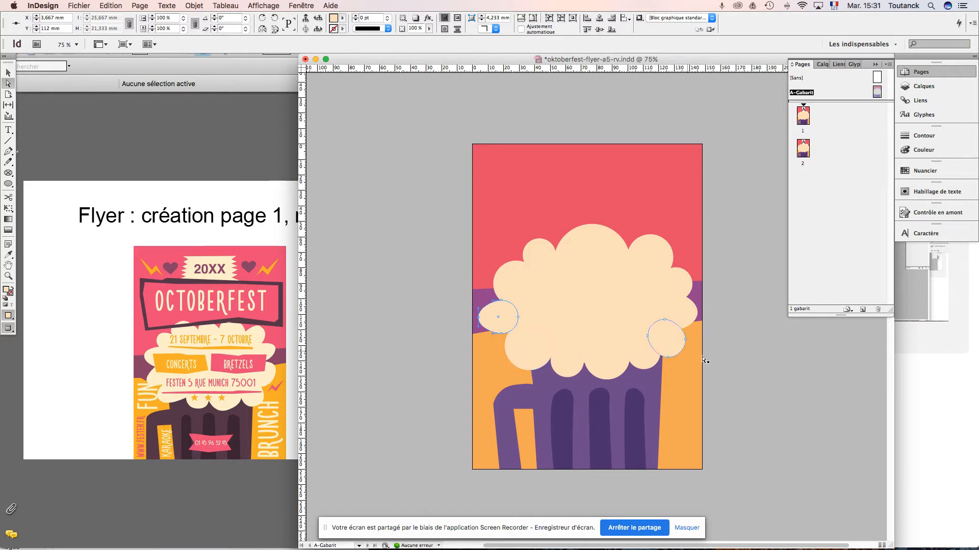
{"action": "left_click_drag", "start_coordinate": [660, 323], "coordinate": [642, 243]}
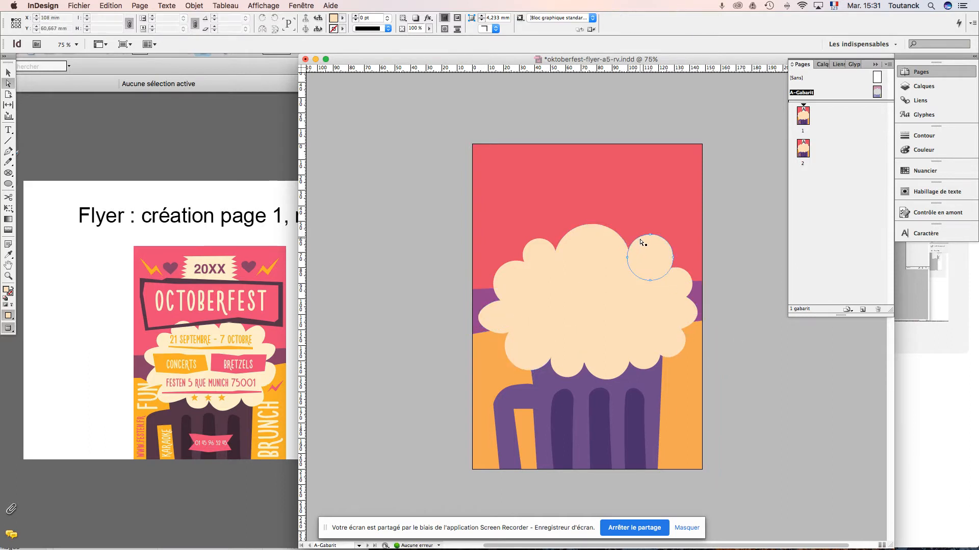
{"action": "left_click", "coordinate": [544, 346]}
{"action": "left_click", "coordinate": [706, 406]}
{"action": "key", "text": "v"}
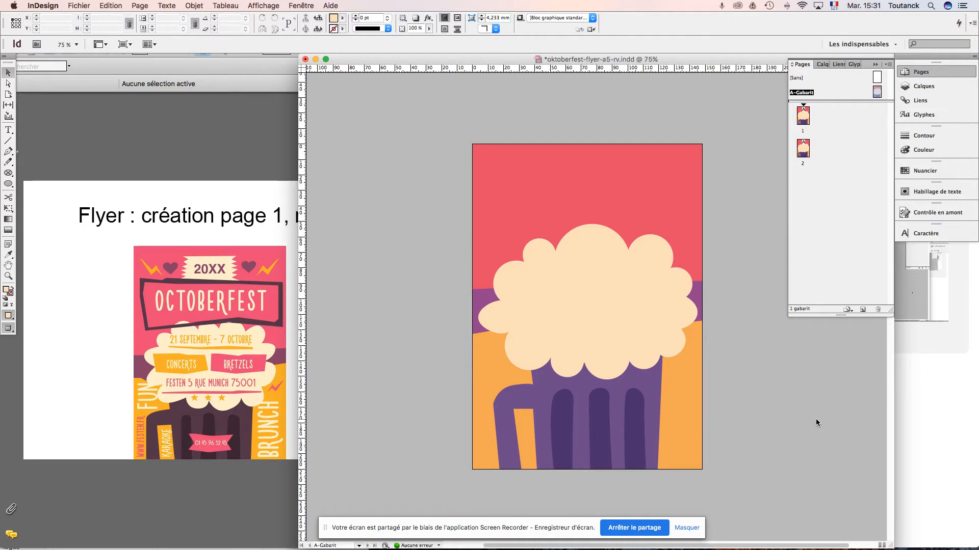
{"action": "key", "text": "super+s"}
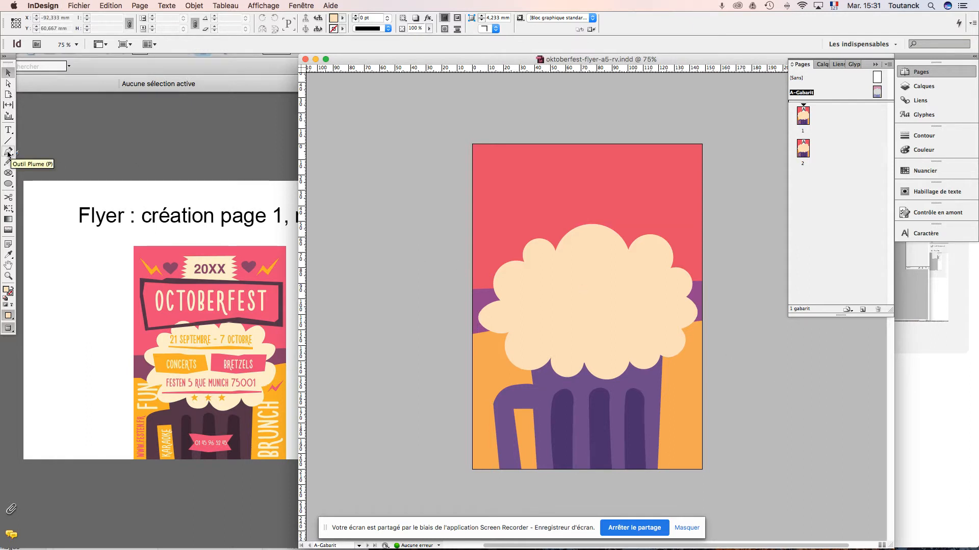
- Draw a closed lightning bolt about 26 mm wide and 19 mm high with the Pen tool in the page's upper-left red area
{"action": "left_click", "coordinate": [9, 152]}
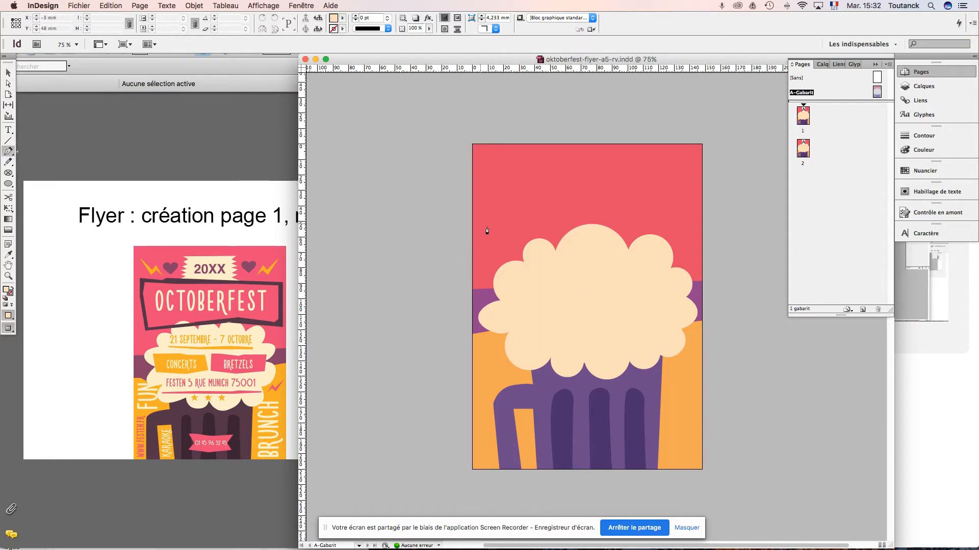
{"action": "left_click", "coordinate": [483, 169]}
{"action": "left_click", "coordinate": [490, 182]}
{"action": "left_click", "coordinate": [497, 198]}
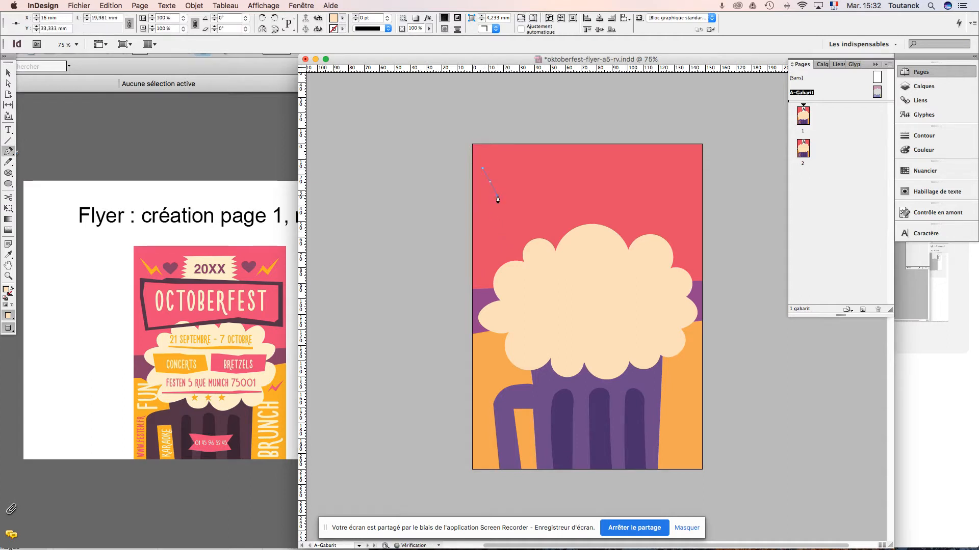
{"action": "left_click", "coordinate": [509, 187]}
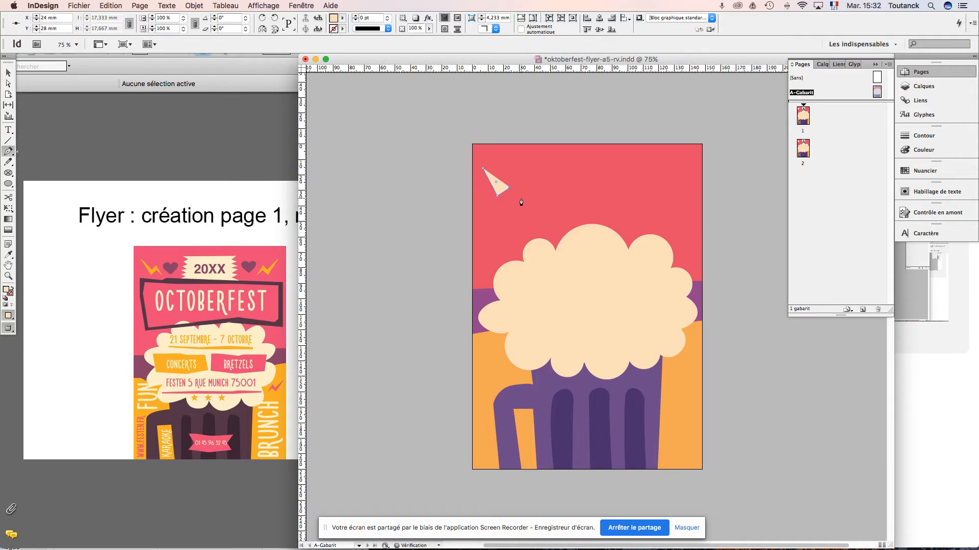
{"action": "left_click", "coordinate": [523, 199]}
{"action": "left_click", "coordinate": [499, 190]}
{"action": "left_click", "coordinate": [483, 170]}
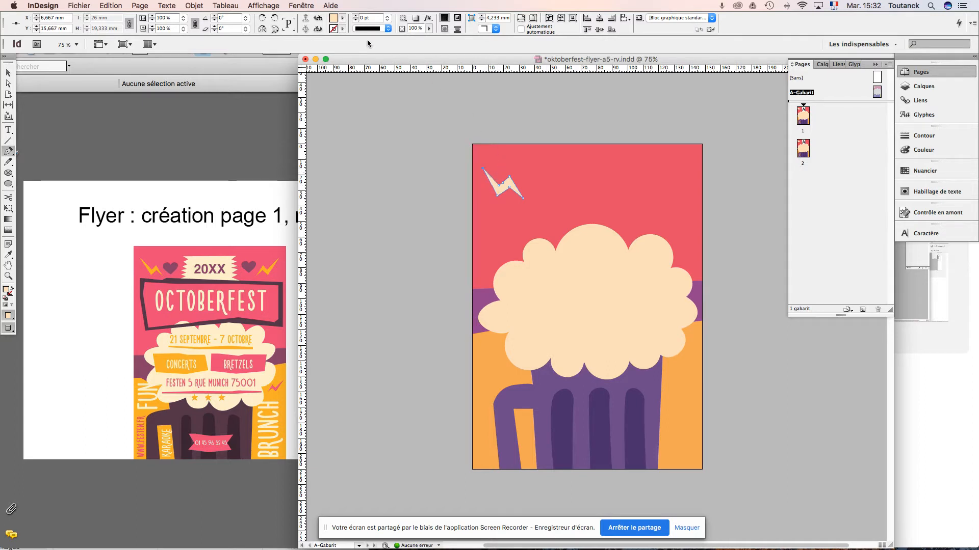
- Fill the lightning bolt with the orange swatch C=0 M=42 J=76 N=0 and deselect it
{"action": "left_click", "coordinate": [342, 17]}
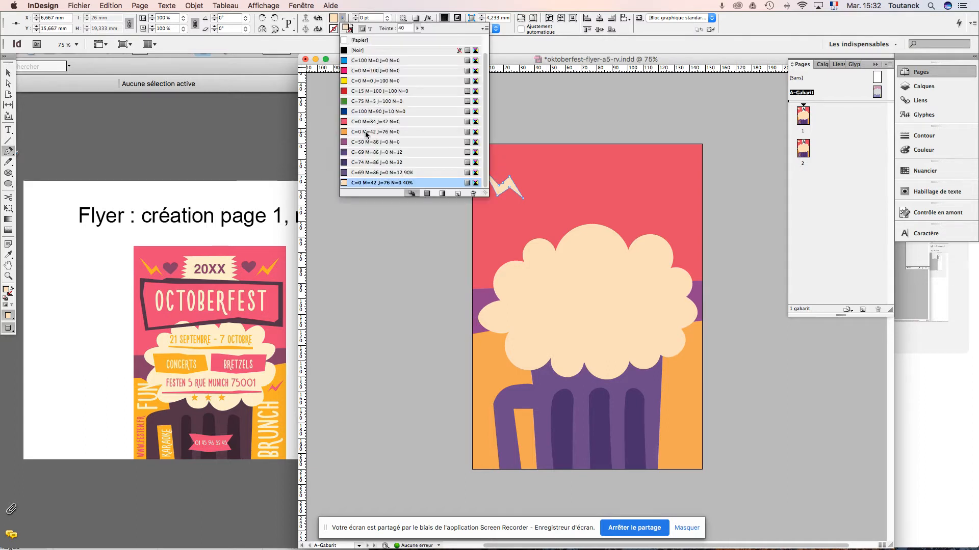
{"action": "left_click", "coordinate": [368, 132]}
{"action": "left_click", "coordinate": [11, 70]}
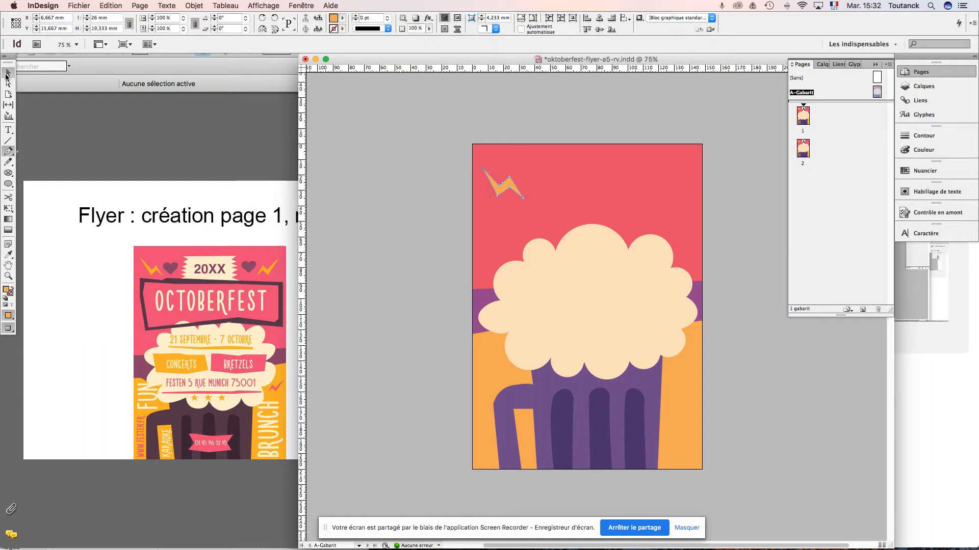
{"action": "left_click", "coordinate": [609, 111]}
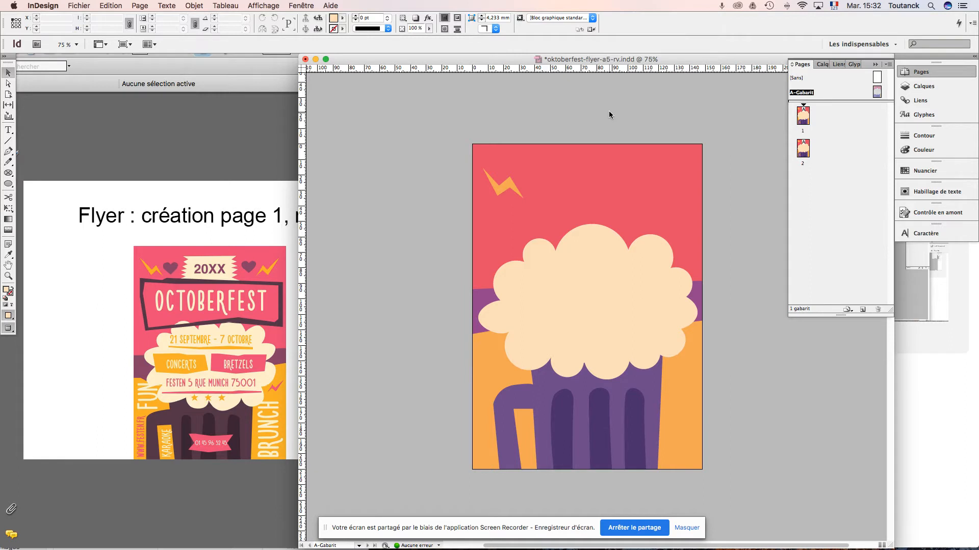
- Draw a closed left half-heart about 9 mm wide and 17 mm high with the Pen tool beside the lightning bolt
{"action": "left_click", "coordinate": [9, 153]}
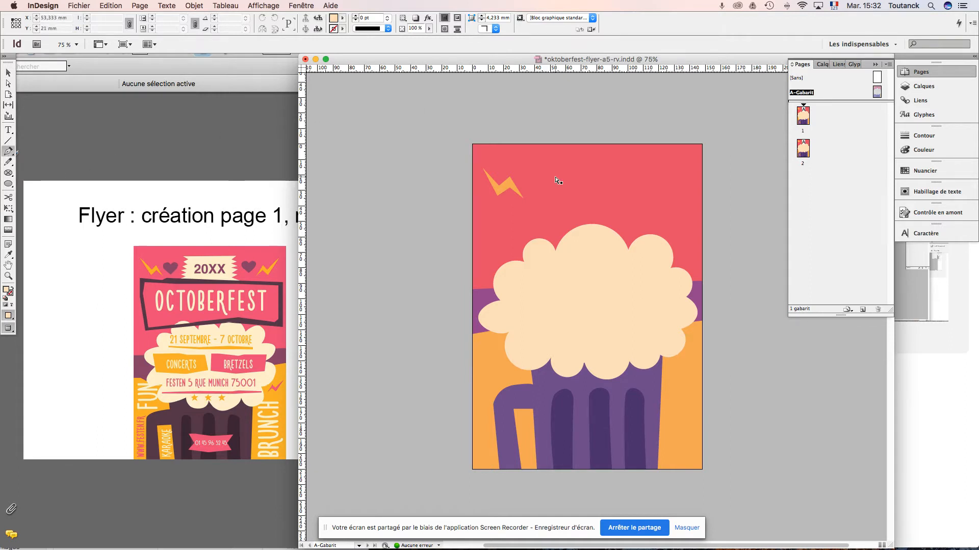
{"action": "key", "text": "super+plus"}
{"action": "key", "text": "super+plus"}
{"action": "key", "text": "super+plus"}
{"action": "left_click_drag", "start_coordinate": [555, 134], "coordinate": [553, 282]}
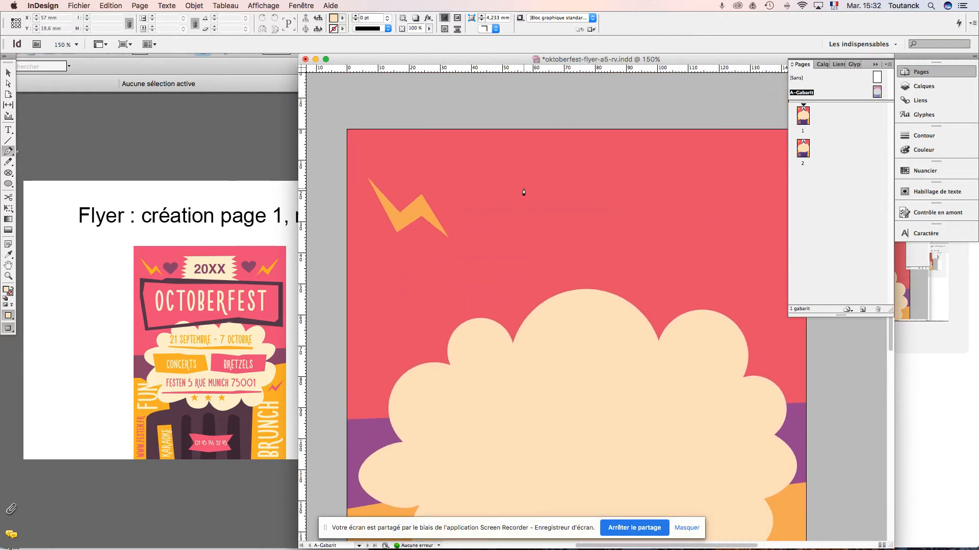
{"action": "left_click", "coordinate": [525, 239]}
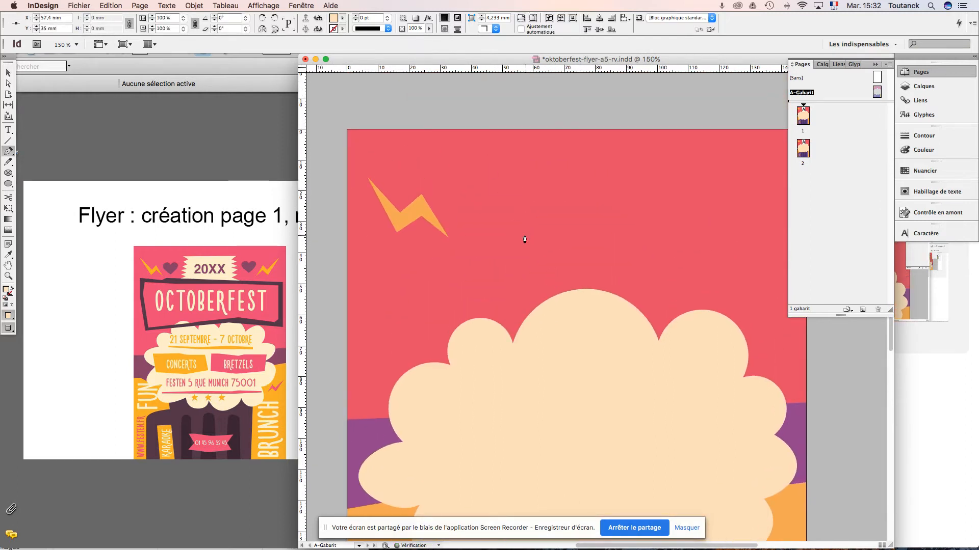
{"action": "left_click", "coordinate": [525, 193]}
{"action": "left_click_drag", "start_coordinate": [496, 202], "coordinate": [497, 230]}
{"action": "mouse_move", "coordinate": [497, 235]}
{"action": "left_mouse_down"}
{"action": "mouse_move", "coordinate": [517, 231]}
{"action": "mouse_move", "coordinate": [498, 217]}
{"action": "left_mouse_up"}
{"action": "left_click", "coordinate": [525, 237]}
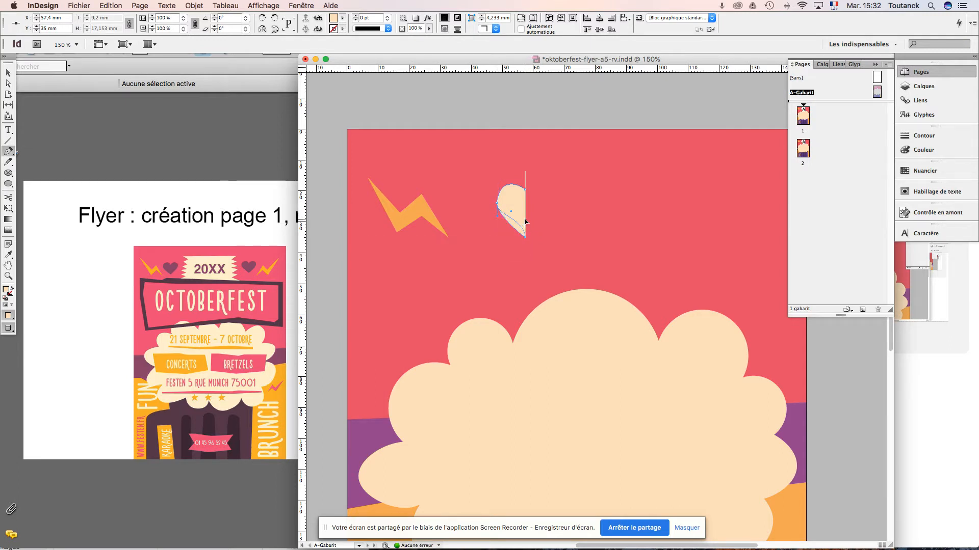
{"action": "left_click", "coordinate": [526, 221]}
{"action": "left_click", "coordinate": [9, 73]}
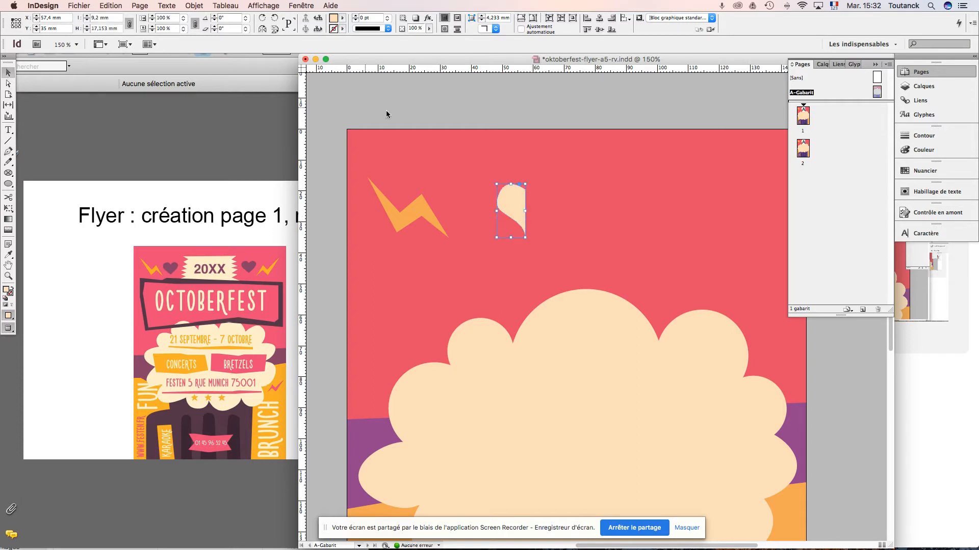
{"action": "left_click", "coordinate": [472, 99]}
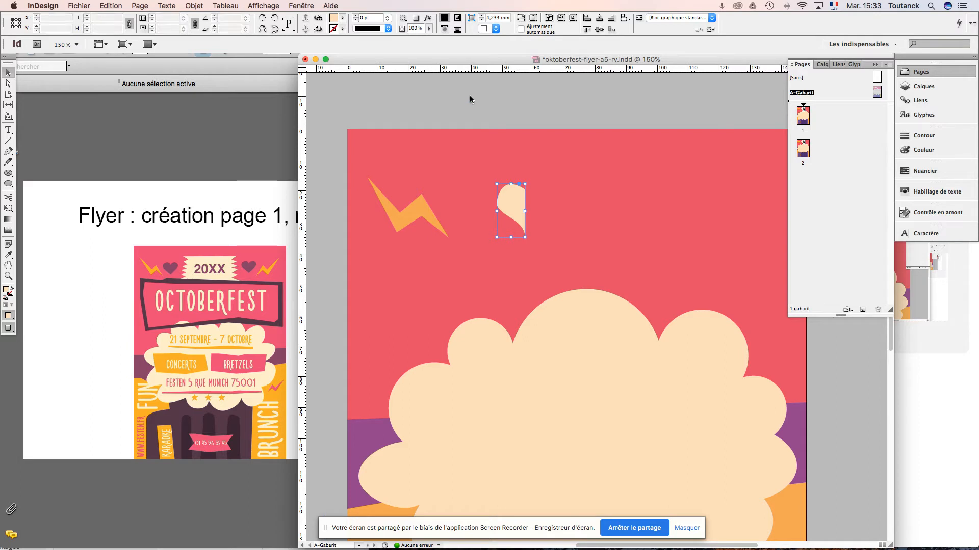
- Fill the half-heart with the dark purple swatch C=74 M=86 J=0 N=32 at 100% tint and deselect it
{"action": "left_click", "coordinate": [518, 211]}
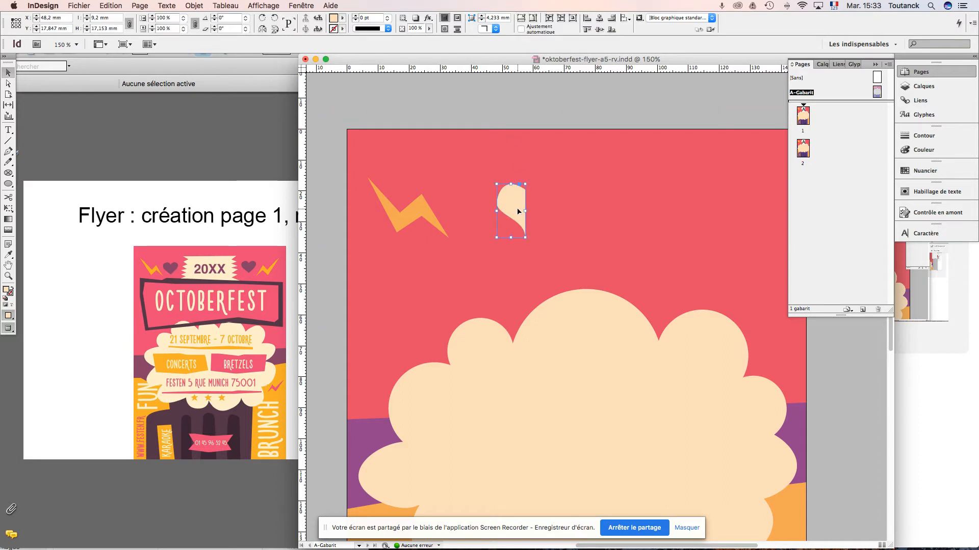
{"action": "left_click", "coordinate": [343, 18]}
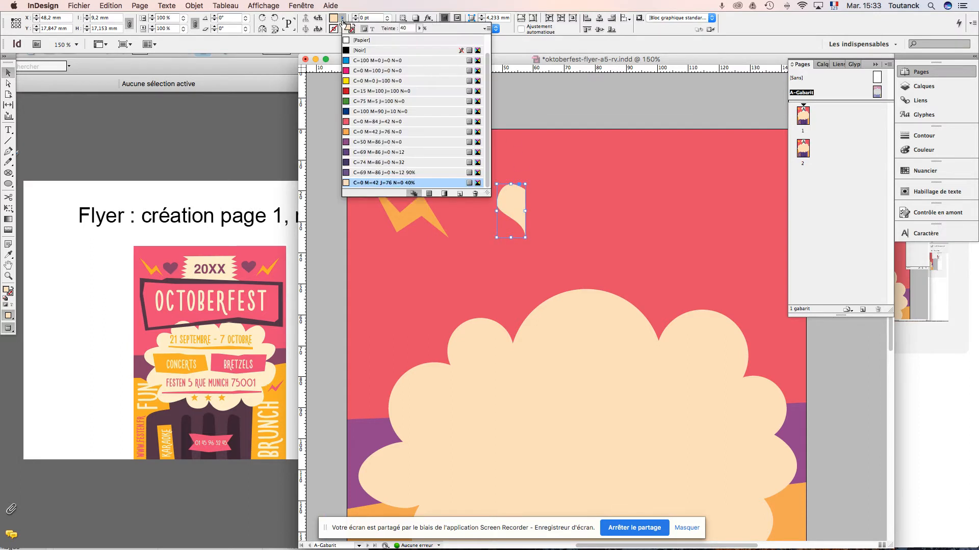
{"action": "left_click", "coordinate": [368, 162]}
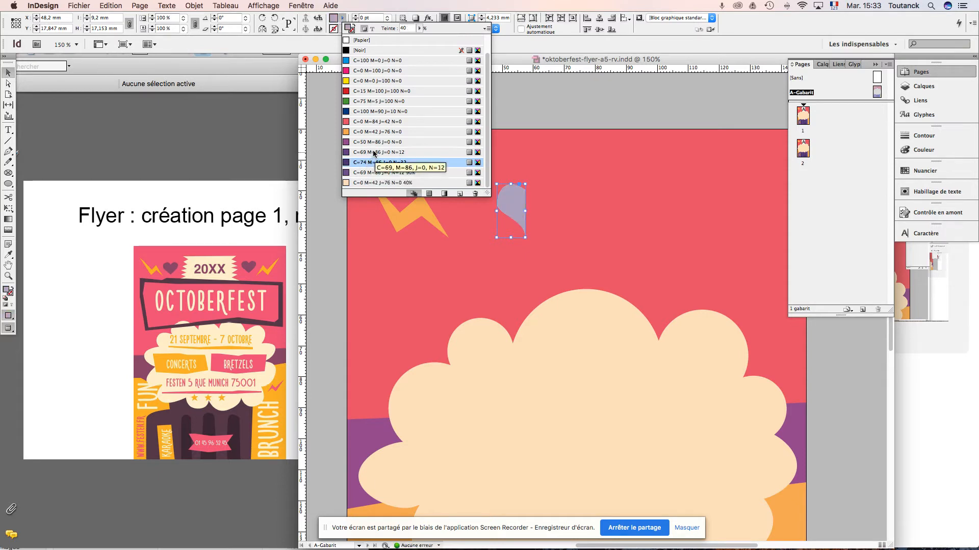
{"action": "left_click_drag", "start_coordinate": [410, 28], "coordinate": [373, 26]}
{"action": "type", "text": "100"}
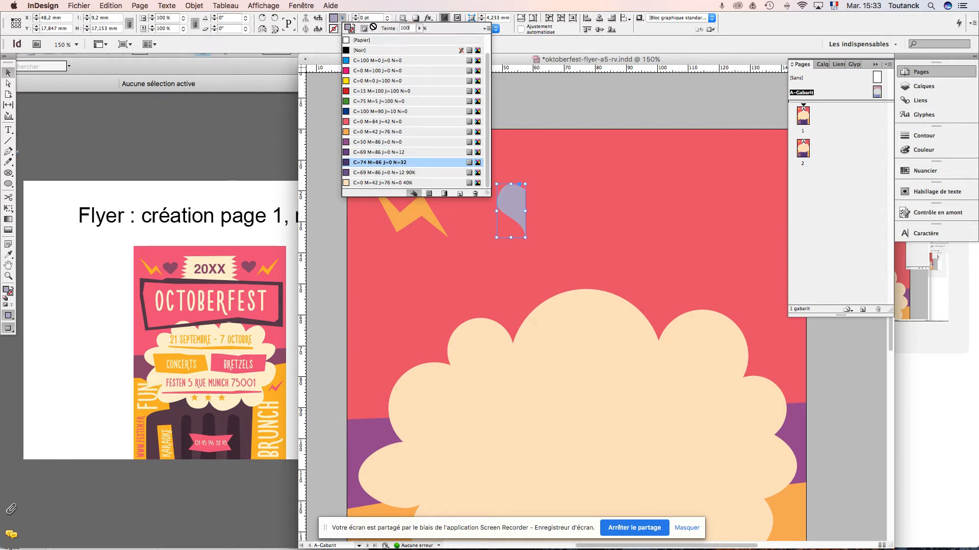
{"action": "key", "text": "Return"}
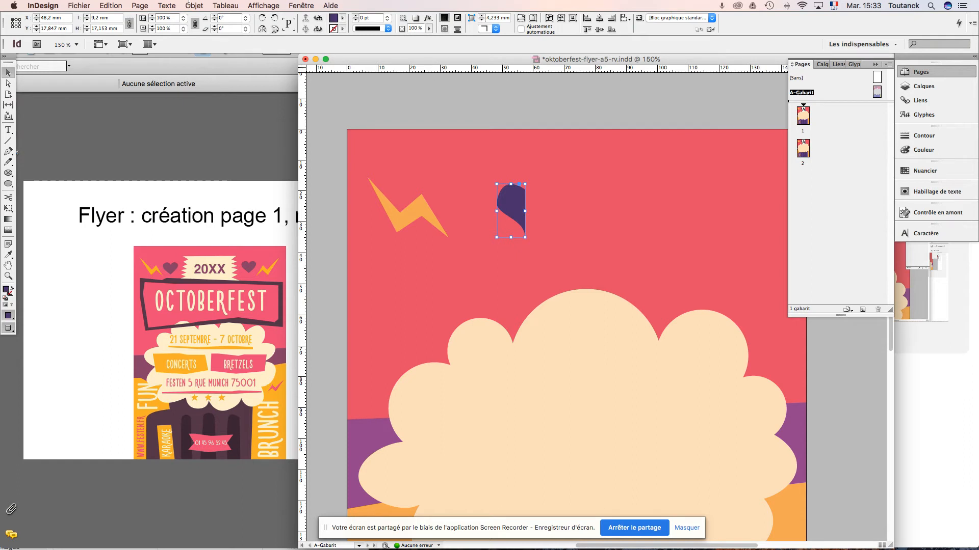
{"action": "left_click", "coordinate": [424, 107]}
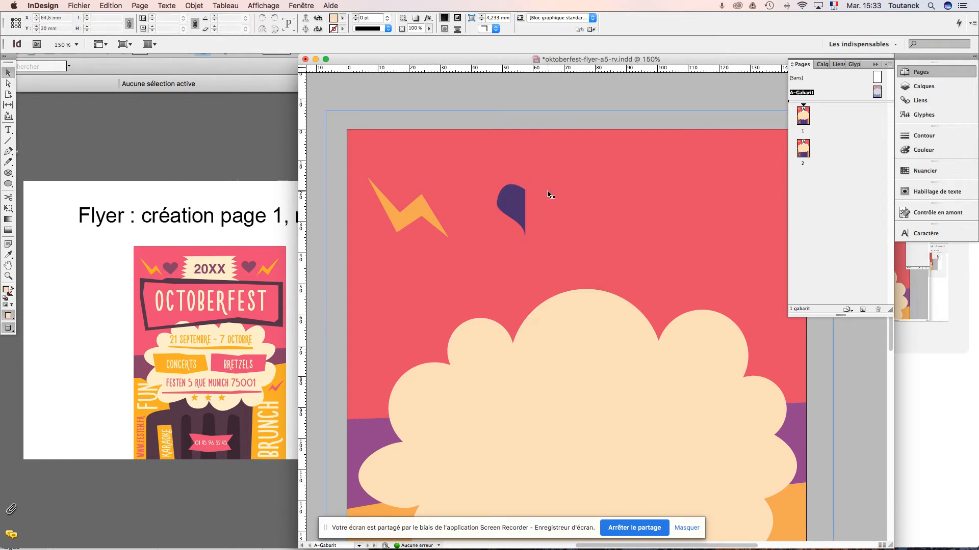
- Change the half-heart's fill to the swatch C=50 M=86 J=0 N=0 and deselect it
{"action": "left_click", "coordinate": [517, 205]}
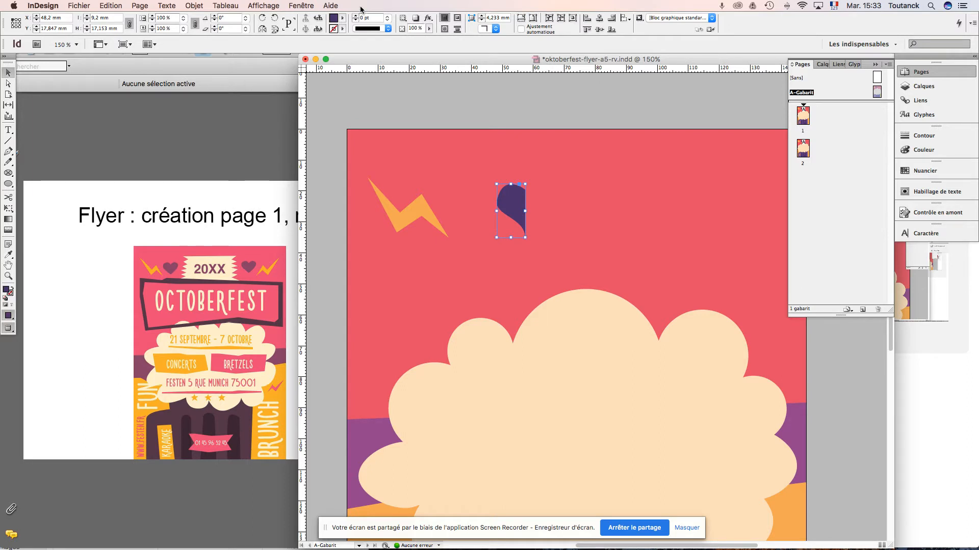
{"action": "left_click", "coordinate": [343, 17]}
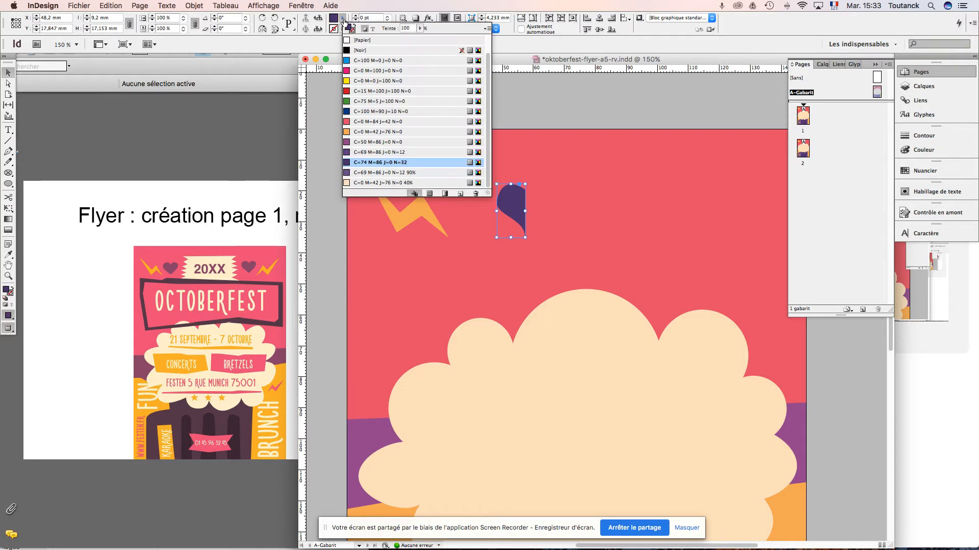
{"action": "left_click", "coordinate": [364, 143]}
{"action": "left_click", "coordinate": [513, 93]}
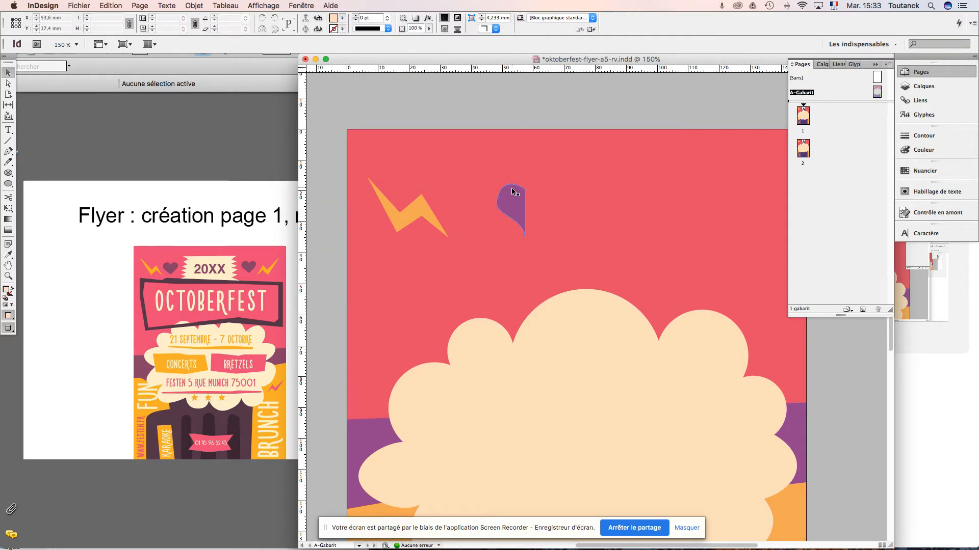
- Duplicate the half-heart and move the copy level with the original so that it nearly covers it
{"action": "left_click", "coordinate": [513, 204]}
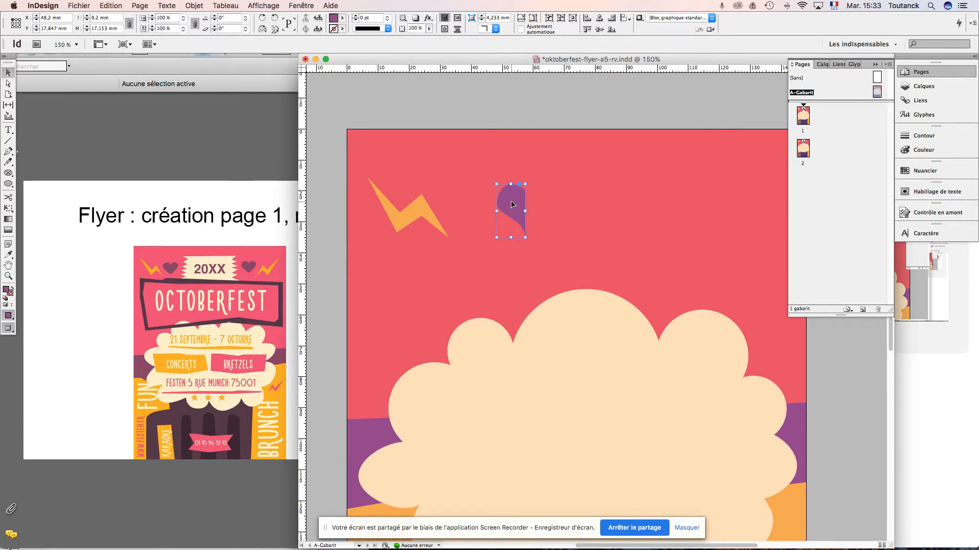
{"action": "key", "text": "super+v"}
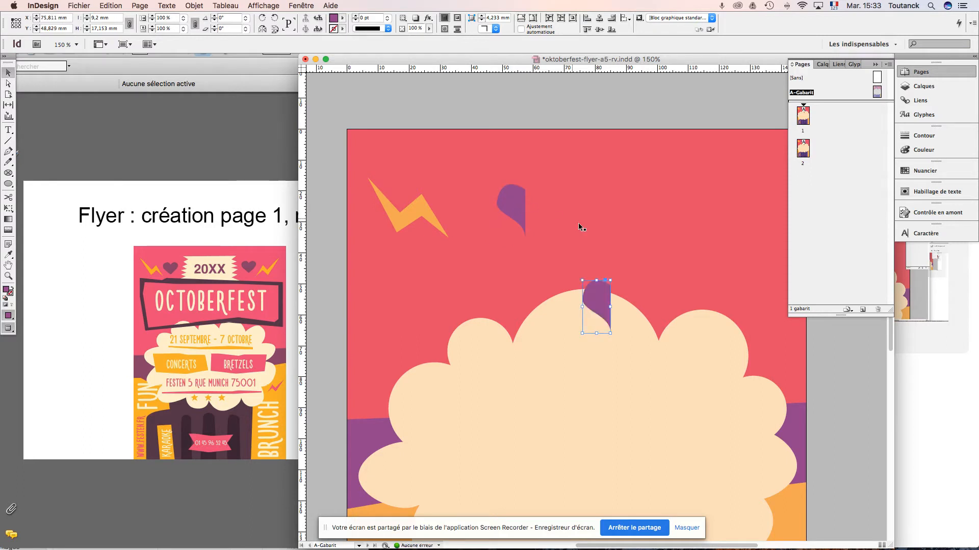
{"action": "left_click_drag", "start_coordinate": [593, 290], "coordinate": [535, 202]}
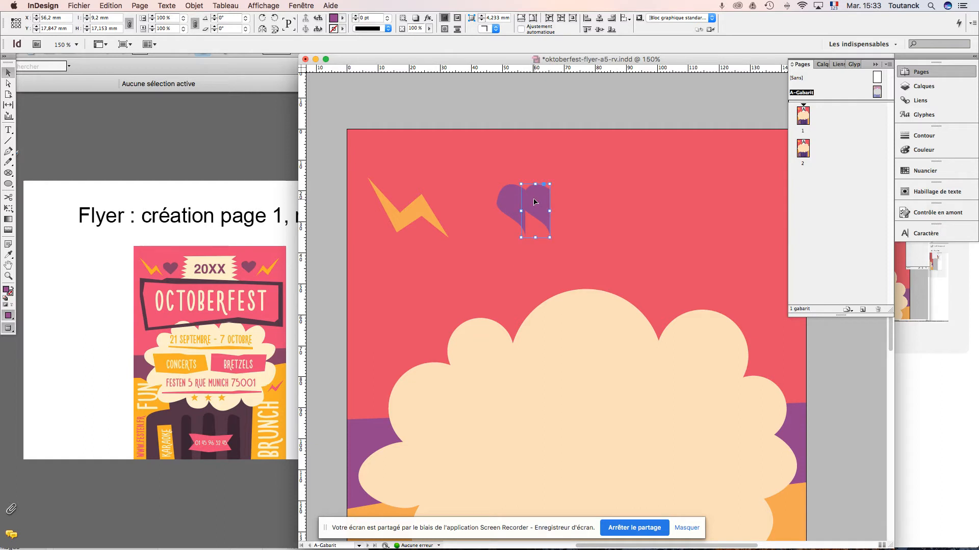
{"action": "key", "text": "shift+Left"}
{"action": "key", "text": "shift+Left"}
{"action": "key", "text": "shift+Left"}
{"action": "scroll", "coordinate": [533, 197], "scroll_direction": "right", "scroll_amount": 3}
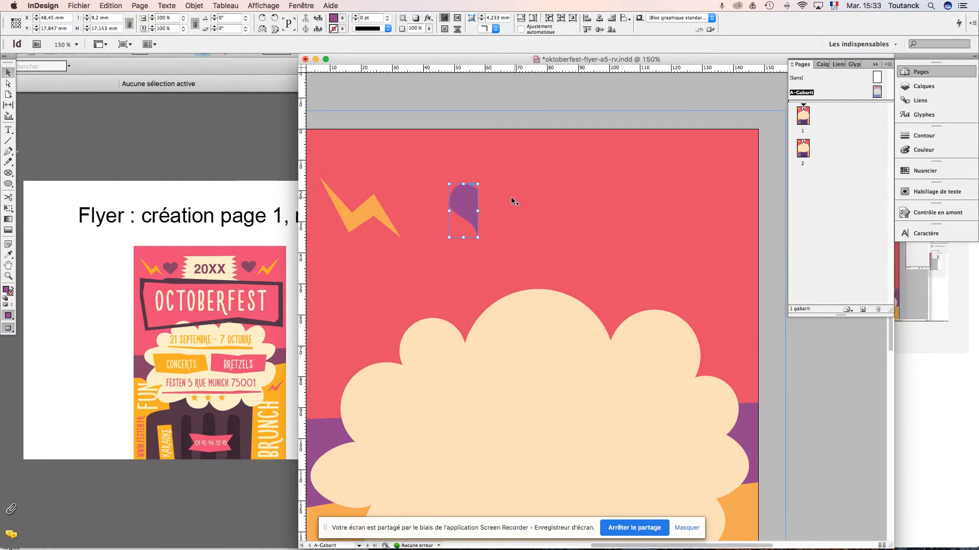
- Flip the copied half-heart about its vertical axis and move it to the original's right side to form a heart
{"action": "right_click", "coordinate": [469, 200]}
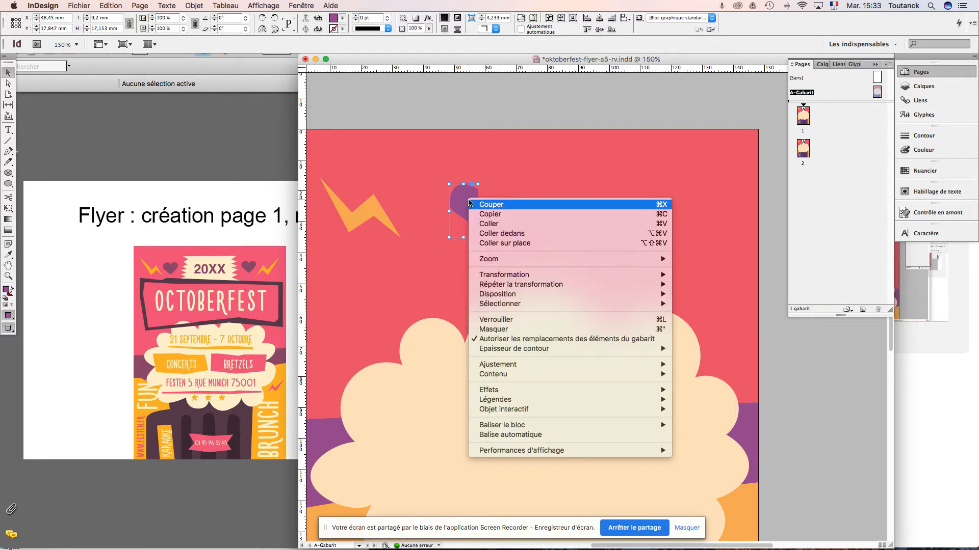
{"action": "mouse_move", "coordinate": [510, 279]}
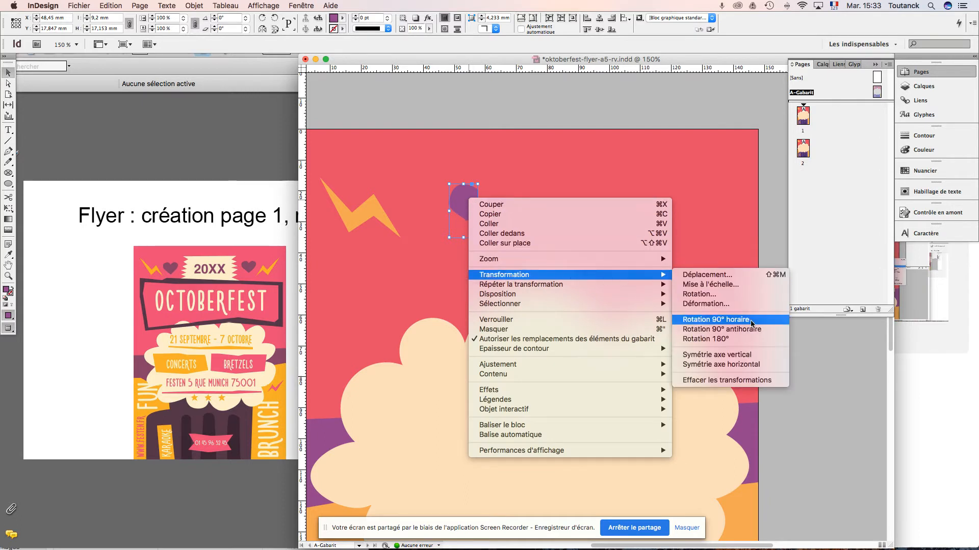
{"action": "left_click", "coordinate": [728, 355]}
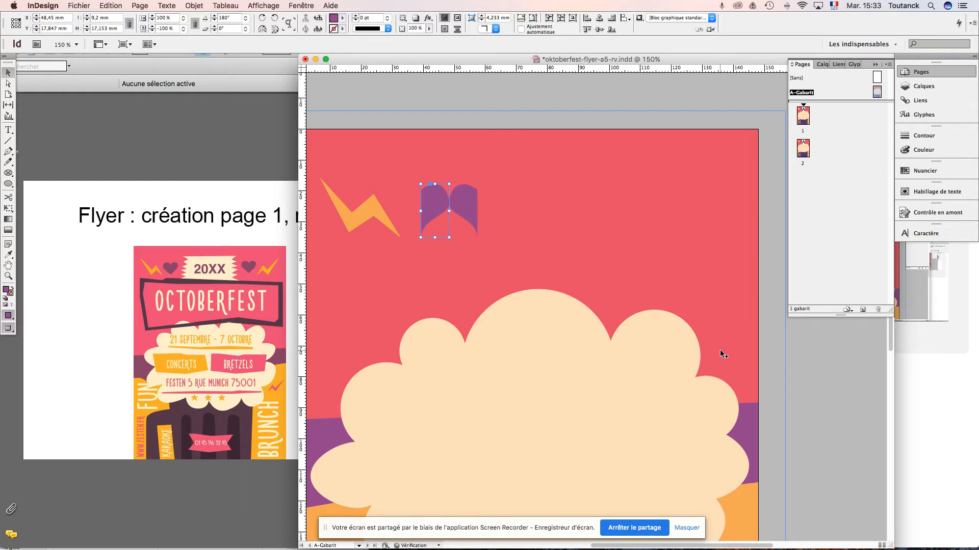
{"action": "key", "text": "shift+Right"}
{"action": "key", "text": "shift+Right"}
{"action": "key", "text": "shift+Right"}
{"action": "key", "text": "shift+Right"}
{"action": "key", "text": "shift+Right"}
{"action": "key", "text": "shift+Right"}
{"action": "key", "text": "shift+Right"}
{"action": "key", "text": "shift+Right"}
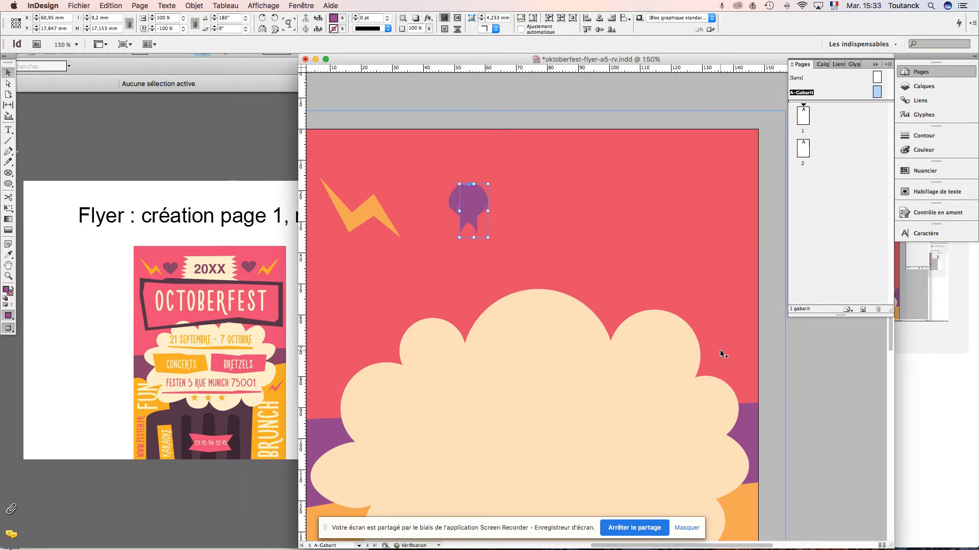
{"action": "key", "text": "shift+Left"}
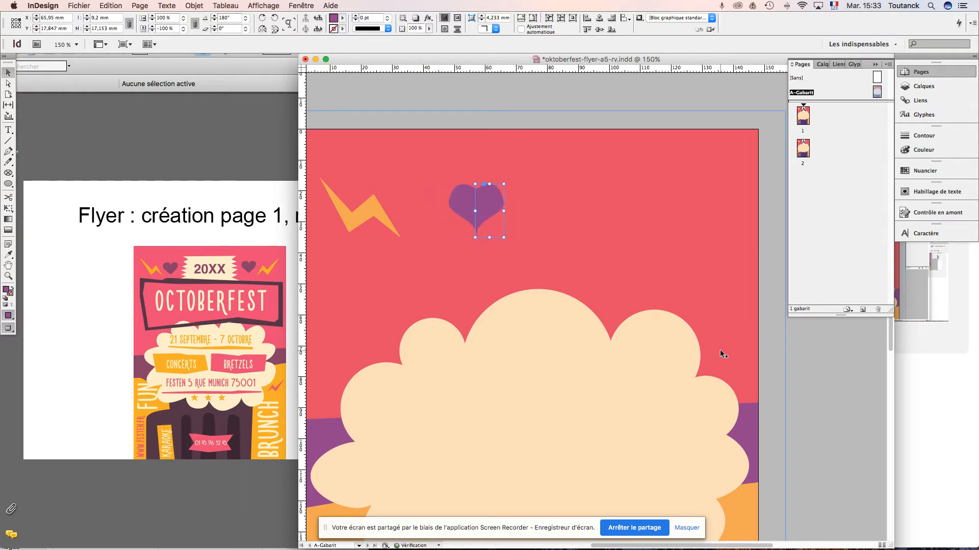
- Nudge the mirrored half right to X 66,45 mm and rotate it about 1° to line up its inner edge with the original's
{"action": "key", "text": "super+equal"}
{"action": "key", "text": "super+equal"}
{"action": "key", "text": "super+equal"}
{"action": "key", "text": "super+equal"}
{"action": "key", "text": "super+equal"}
{"action": "key", "text": "Right"}
{"action": "key", "text": "Right"}
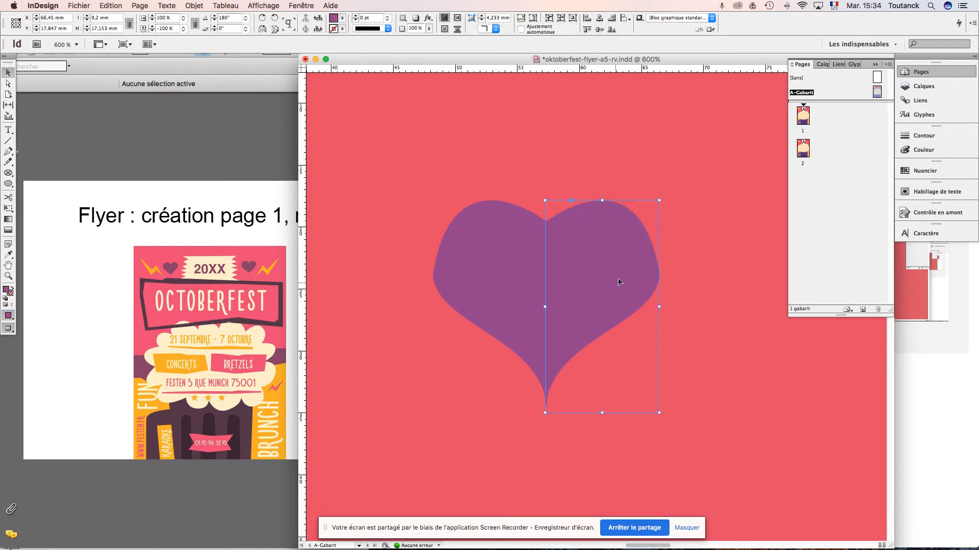
{"action": "left_click_drag", "start_coordinate": [662, 197], "coordinate": [663, 198]}
{"action": "left_click", "coordinate": [682, 208]}
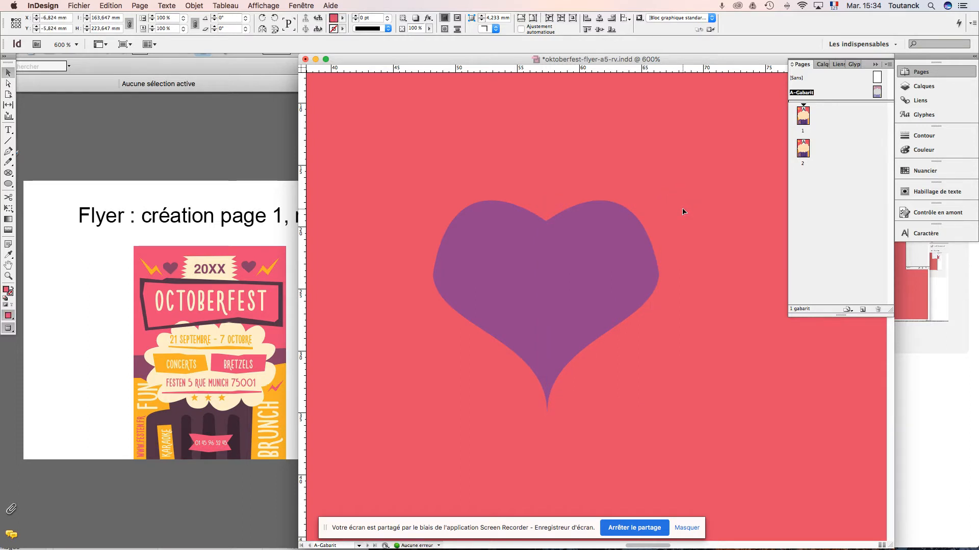
- Merge the two heart halves into one shape with the Pathfinder Addition operation
{"action": "left_click", "coordinate": [613, 253]}
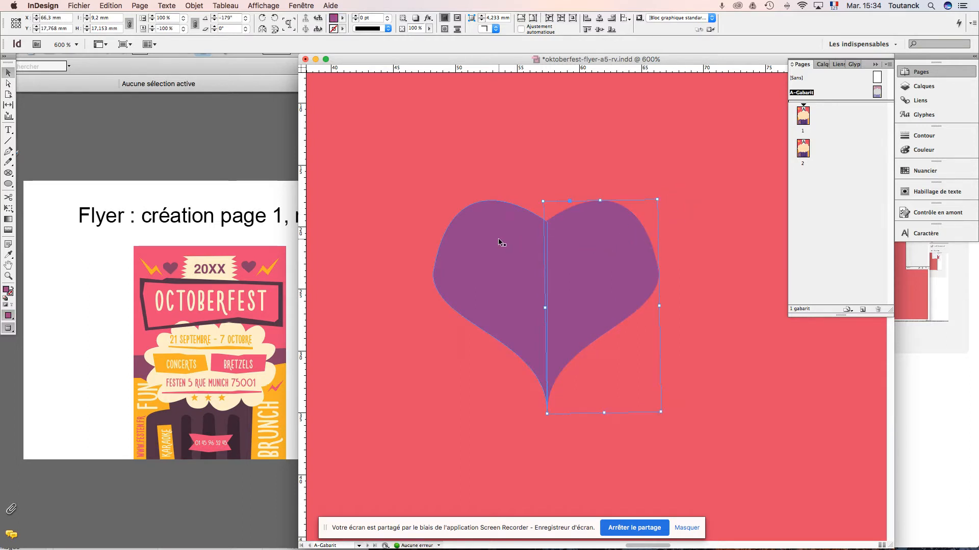
{"action": "left_click", "coordinate": [500, 242], "text": "shift"}
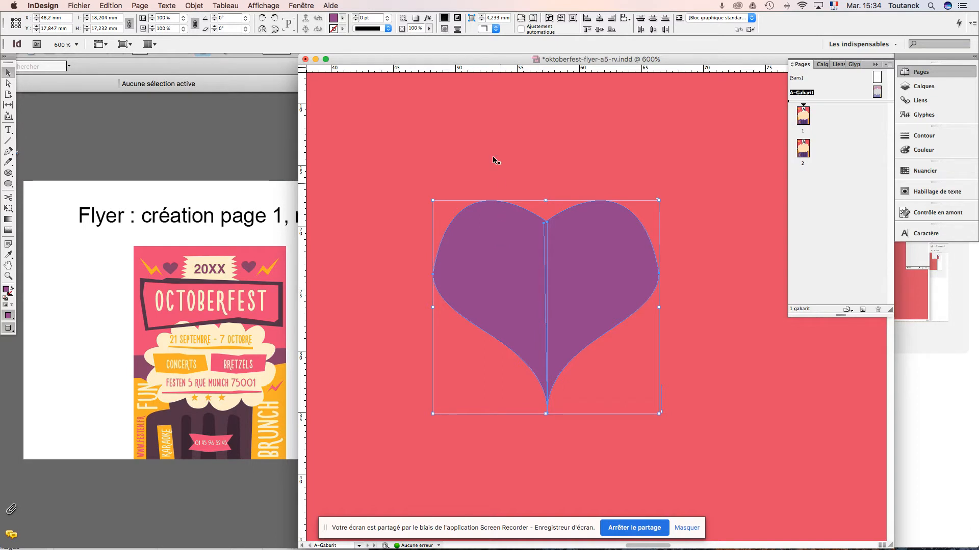
{"action": "left_click", "coordinate": [186, 6]}
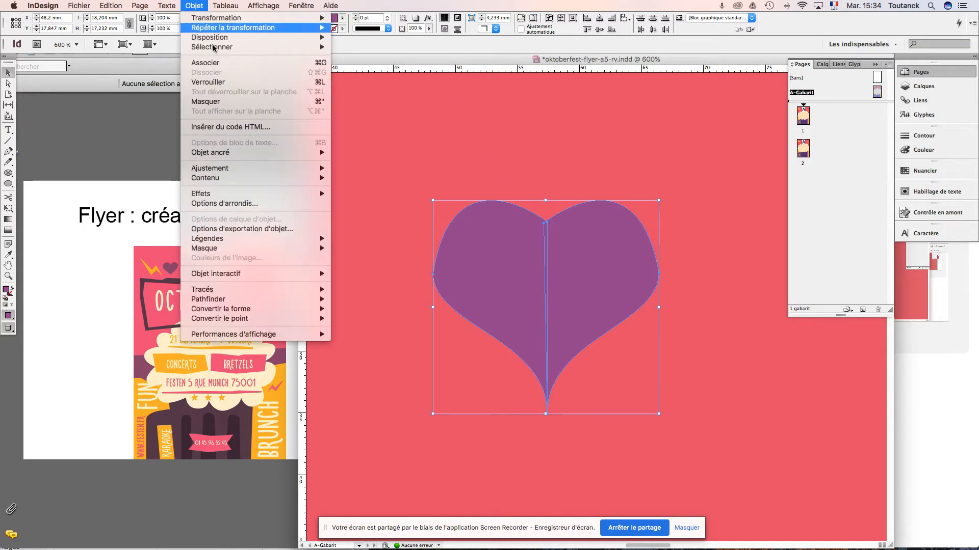
{"action": "mouse_move", "coordinate": [258, 302]}
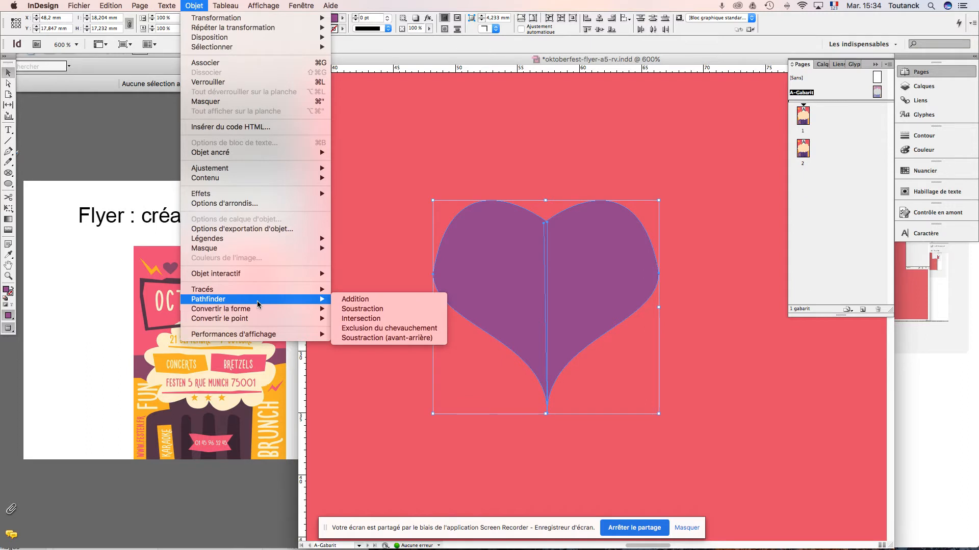
{"action": "left_click", "coordinate": [365, 302]}
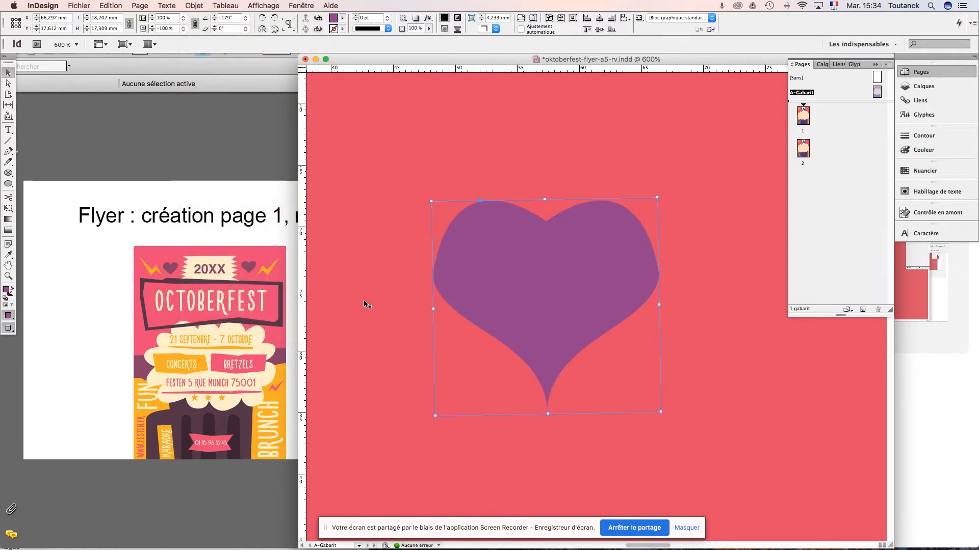
- Pull the anchor point at the heart's top notch down to about Y 22,4 mm with the Direct Selection tool
{"action": "key", "text": "super+minus"}
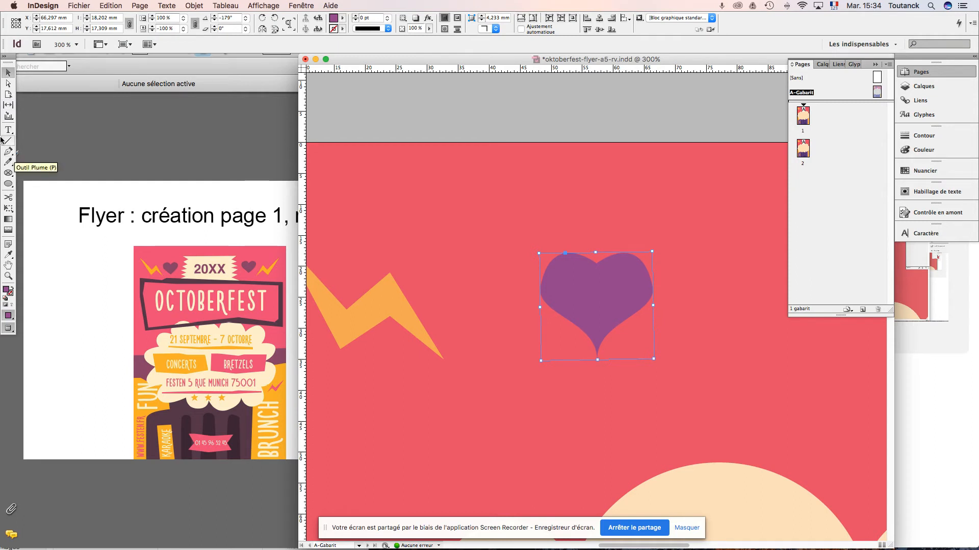
{"action": "left_click", "coordinate": [8, 83]}
{"action": "left_click_drag", "start_coordinate": [563, 67], "coordinate": [563, 107]}
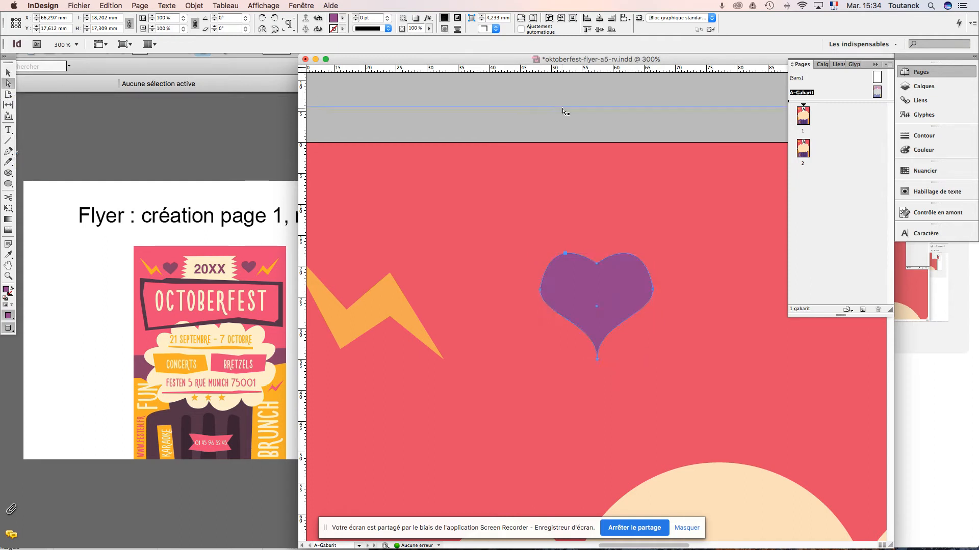
{"action": "left_click", "coordinate": [597, 264]}
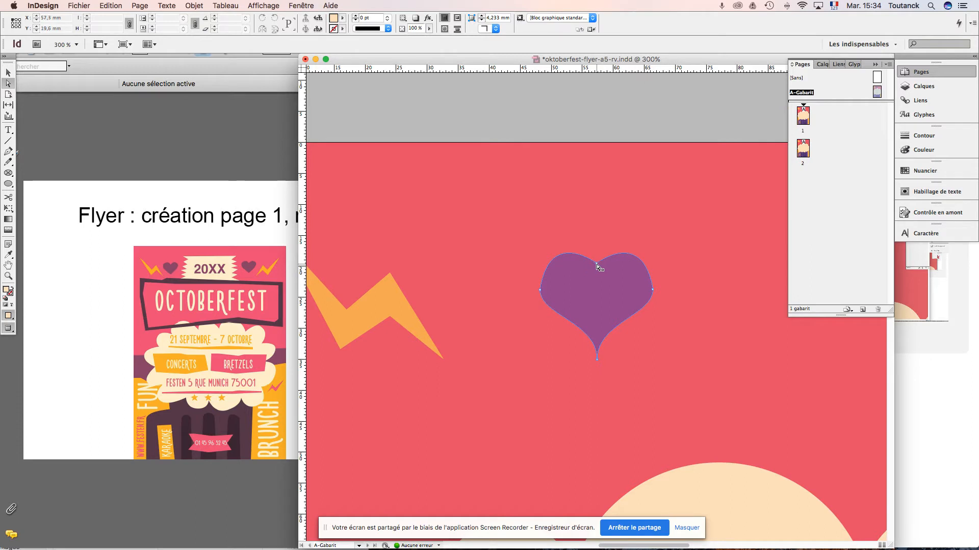
{"action": "left_click_drag", "start_coordinate": [597, 266], "coordinate": [599, 284]}
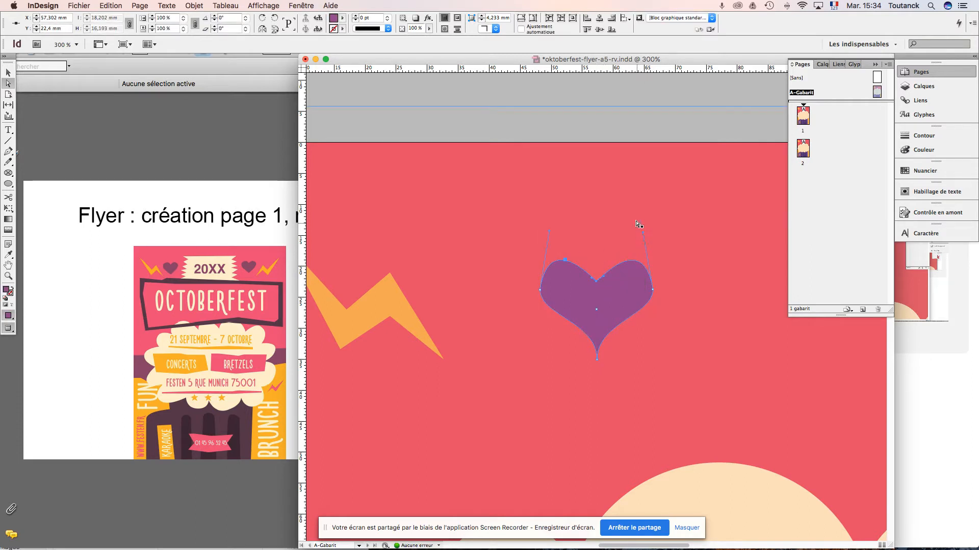
- Move the purple heart left beside the orange lightning bolt, to about X 52,3 mm
{"action": "left_click", "coordinate": [547, 93]}
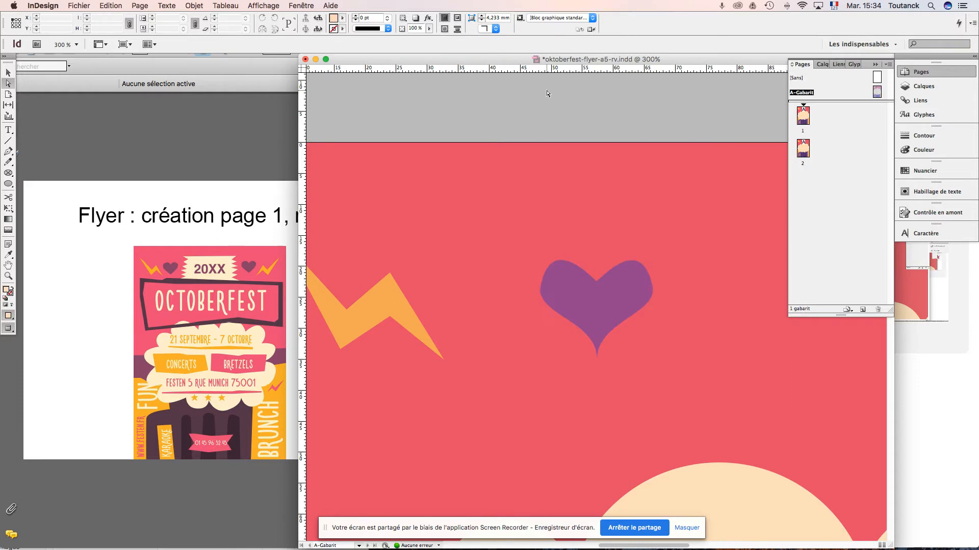
{"action": "key", "text": "super+minus"}
{"action": "key", "text": "super+minus"}
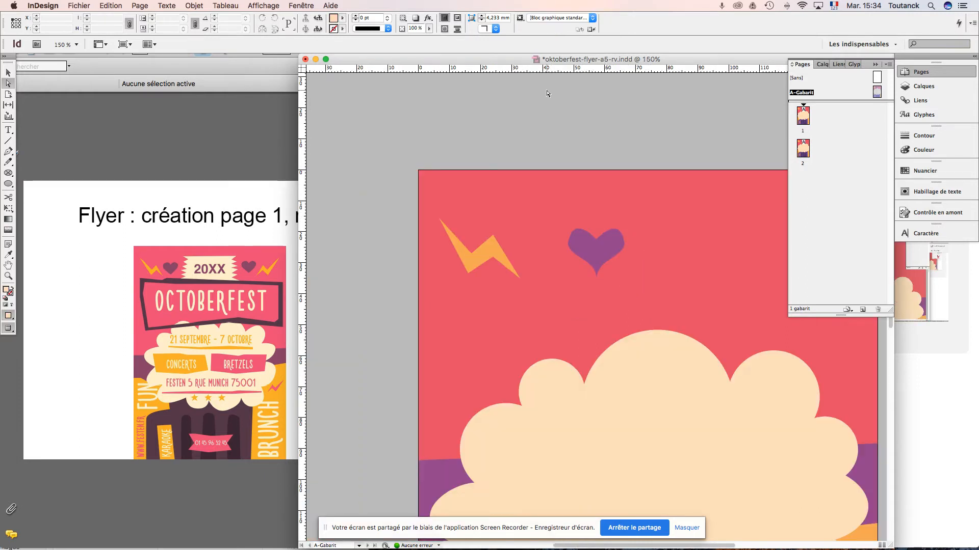
{"action": "key", "text": "v"}
{"action": "left_click", "coordinate": [608, 252]}
{"action": "left_click_drag", "start_coordinate": [608, 252], "coordinate": [566, 254]}
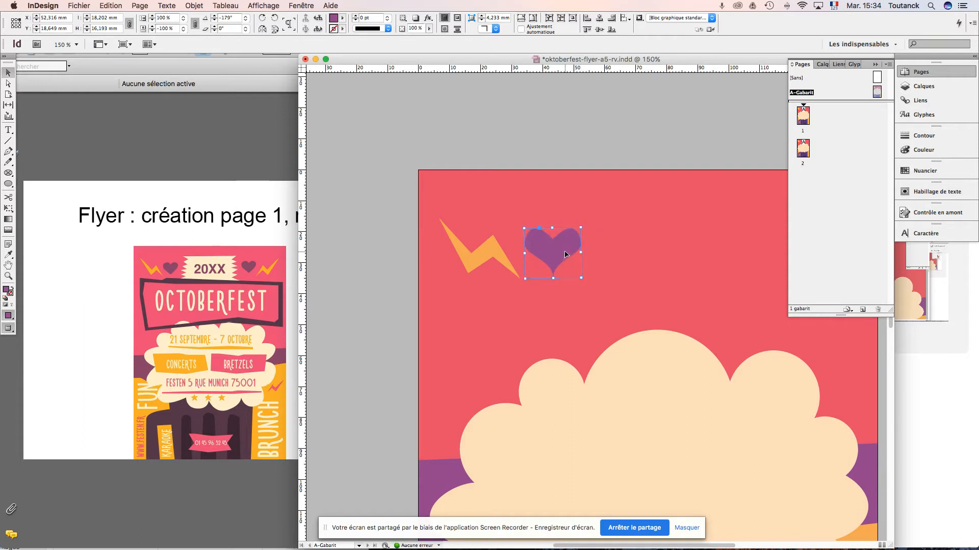
- Group the heart with the lightning bolt and scale the group down proportionally to about 35,5 × 15 mm
{"action": "key", "text": "super+minus"}
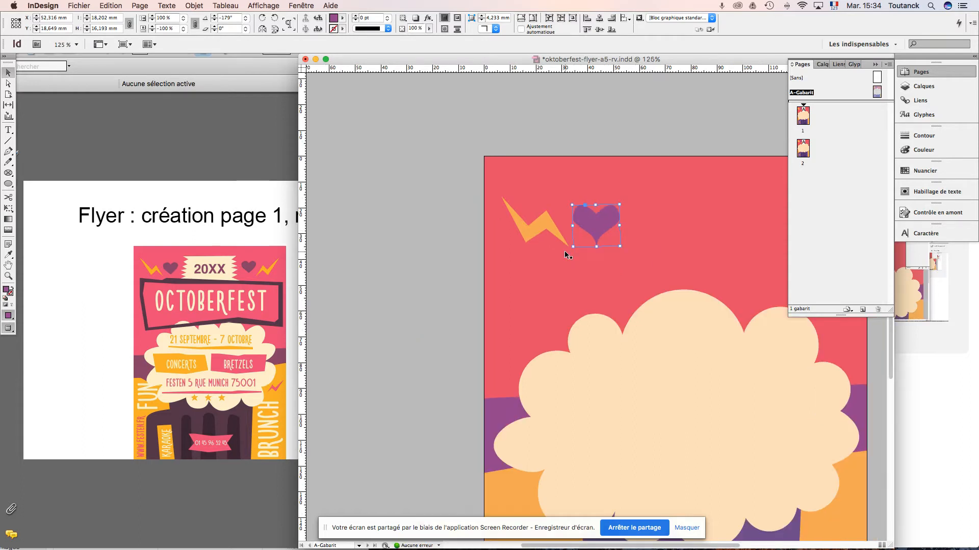
{"action": "left_click_drag", "start_coordinate": [564, 251], "coordinate": [496, 251]}
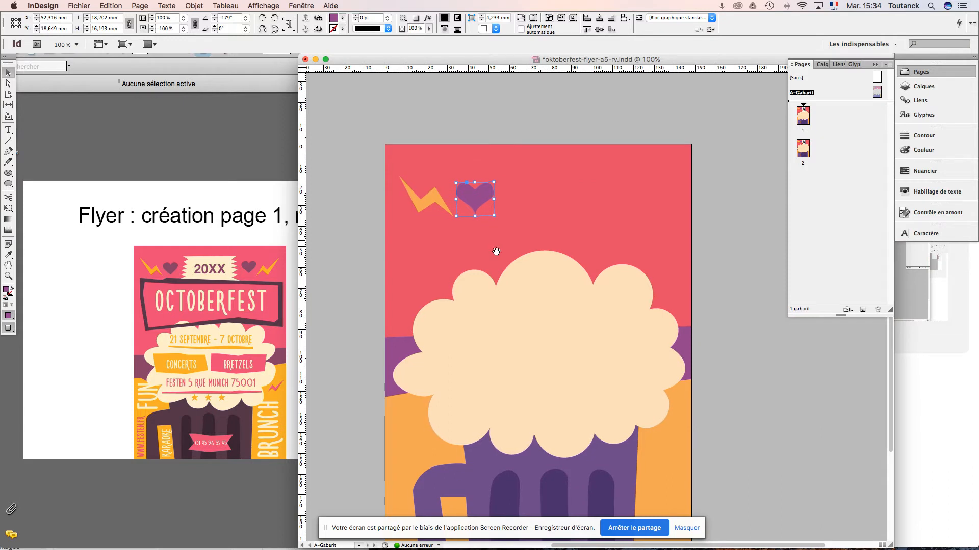
{"action": "left_click", "coordinate": [432, 203], "text": "shift"}
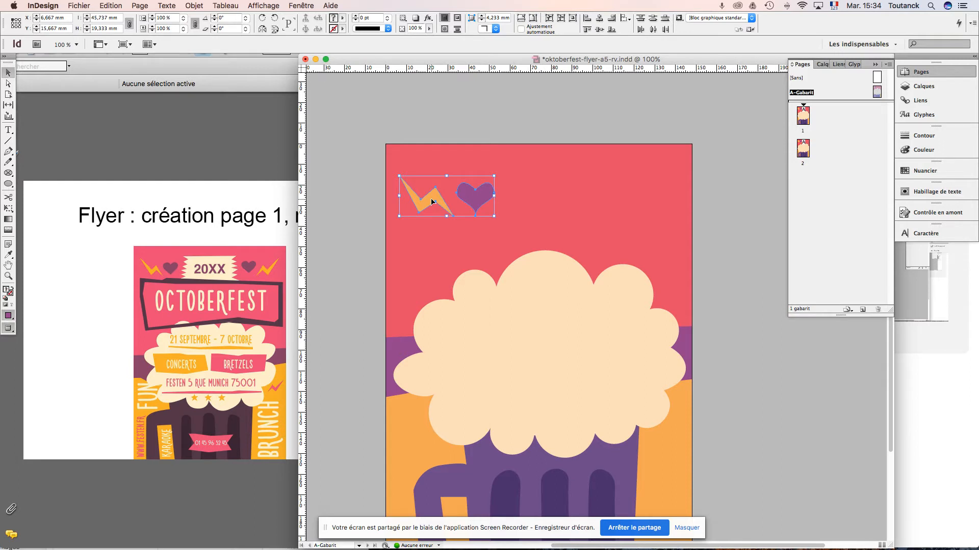
{"action": "key", "text": "super+g"}
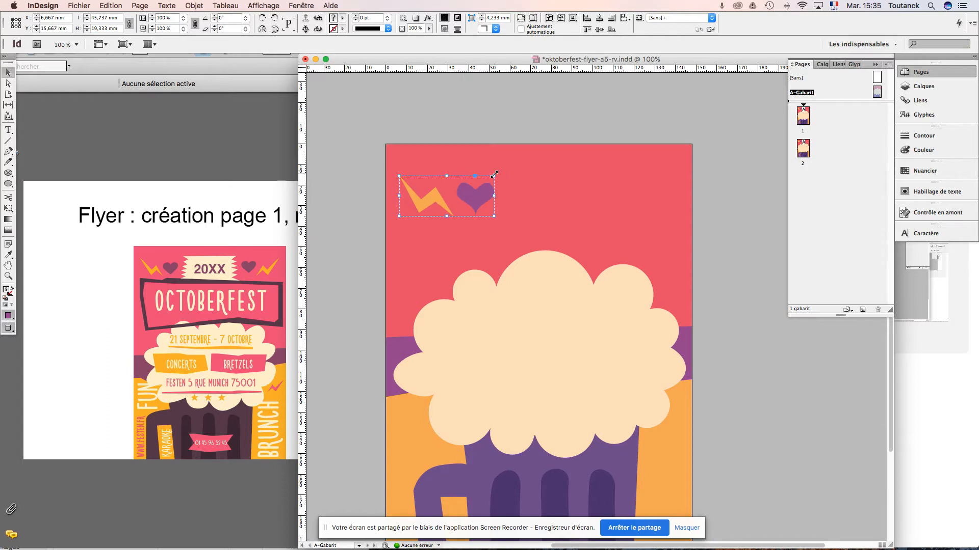
{"action": "left_click_drag", "start_coordinate": [494, 175], "coordinate": [472, 185]}
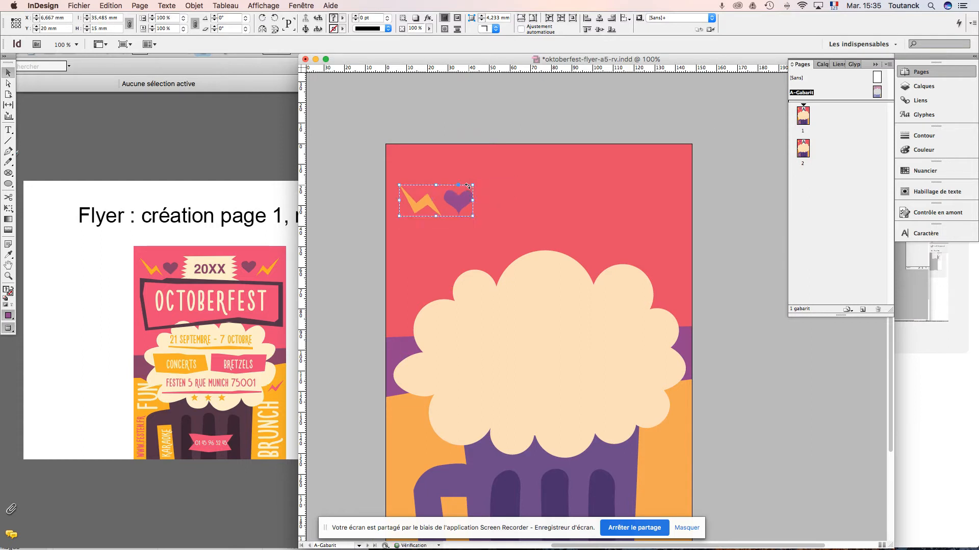
{"action": "left_click", "coordinate": [742, 308]}
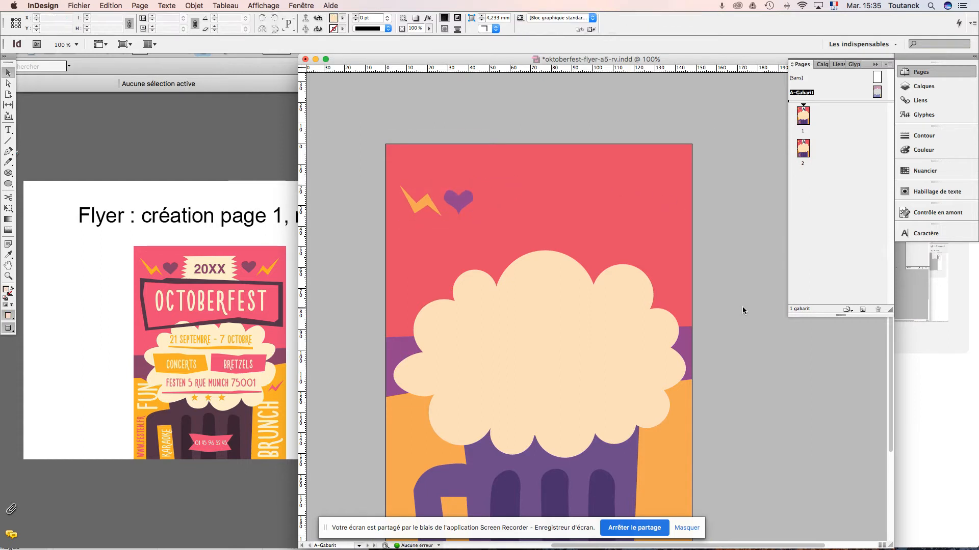
- Duplicate the bolt-and-heart group straight across to the page's right side and flip the copy about its vertical axis
{"action": "left_click", "coordinate": [458, 202]}
{"action": "left_click_drag", "start_coordinate": [457, 202], "coordinate": [650, 203]}
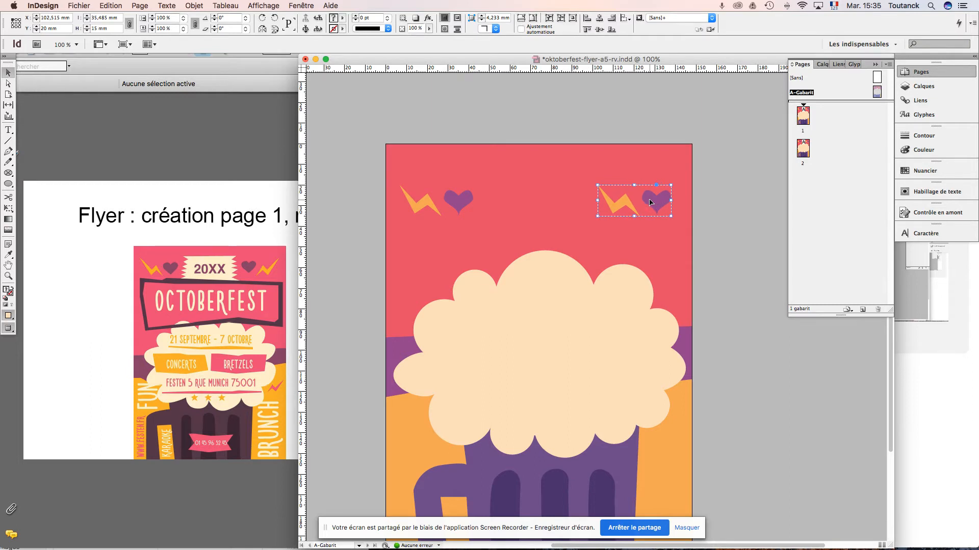
{"action": "right_click", "coordinate": [650, 202]}
{"action": "mouse_move", "coordinate": [678, 268]}
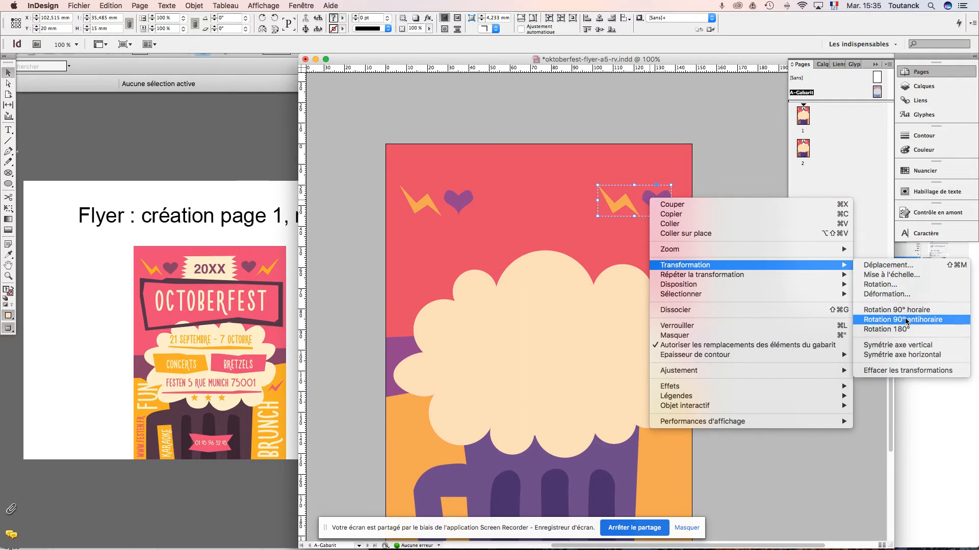
{"action": "left_click", "coordinate": [901, 346]}
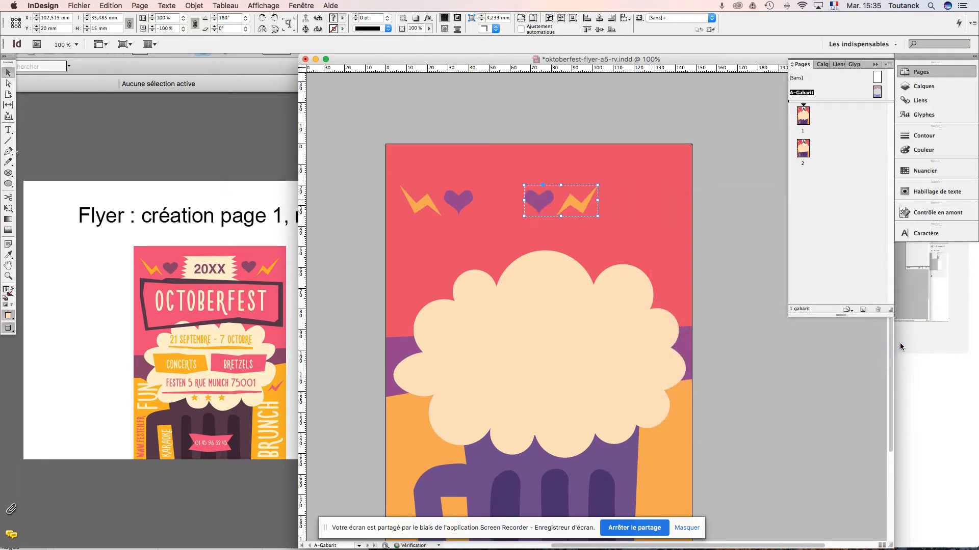
- Nudge the mirrored group right to X 142,015 mm, showing the margins and guides to align it with the right margin
{"action": "key", "text": "Right"}
{"action": "key", "text": "Right"}
{"action": "key", "text": "Right"}
{"action": "key", "text": "Right"}
{"action": "key", "text": "Right"}
{"action": "key", "text": "Right"}
{"action": "key", "text": "Right"}
{"action": "key", "text": "Right"}
{"action": "key", "text": "Right"}
{"action": "key", "text": "Right"}
{"action": "key", "text": "Right"}
{"action": "key", "text": "Right"}
{"action": "key", "text": "Right"}
{"action": "key", "text": "Right"}
{"action": "key", "text": "Right"}
{"action": "key", "text": "Right"}
{"action": "key", "text": "Right"}
{"action": "key", "text": "Right"}
{"action": "key", "text": "Right"}
{"action": "key", "text": "Right"}
{"action": "key", "text": "Right"}
{"action": "key", "text": "Right"}
{"action": "key", "text": "Right"}
{"action": "key", "text": "Right"}
{"action": "key", "text": "Right"}
{"action": "key", "text": "Right"}
{"action": "key", "text": "Right"}
{"action": "key", "text": "Right"}
{"action": "key", "text": "Right"}
{"action": "key", "text": "Right"}
{"action": "key", "text": "Right"}
{"action": "key", "text": "Right"}
{"action": "key", "text": "Right"}
{"action": "key", "text": "Right"}
{"action": "key", "text": "Right"}
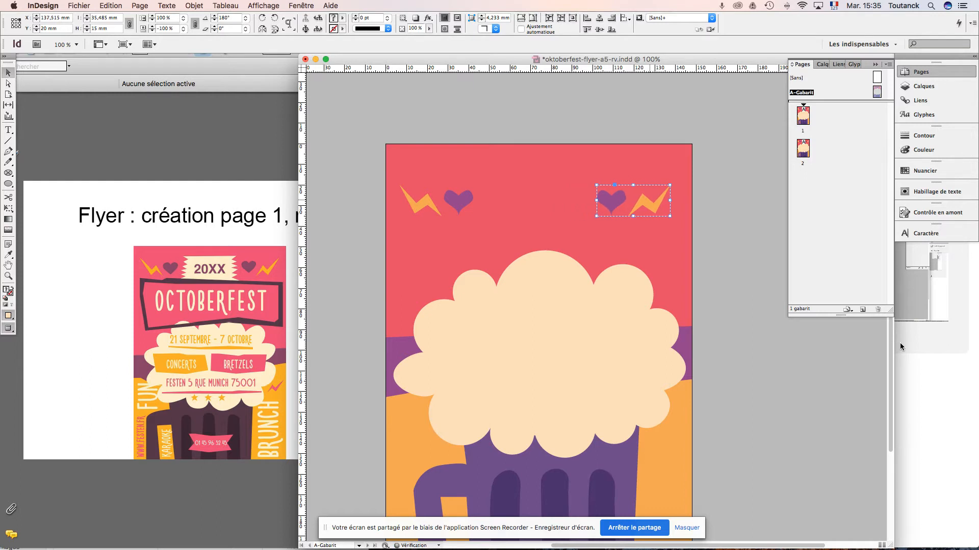
{"action": "key", "text": "Right"}
{"action": "key", "text": "Right"}
{"action": "key", "text": "Right"}
{"action": "key", "text": "Right"}
{"action": "key", "text": "Right"}
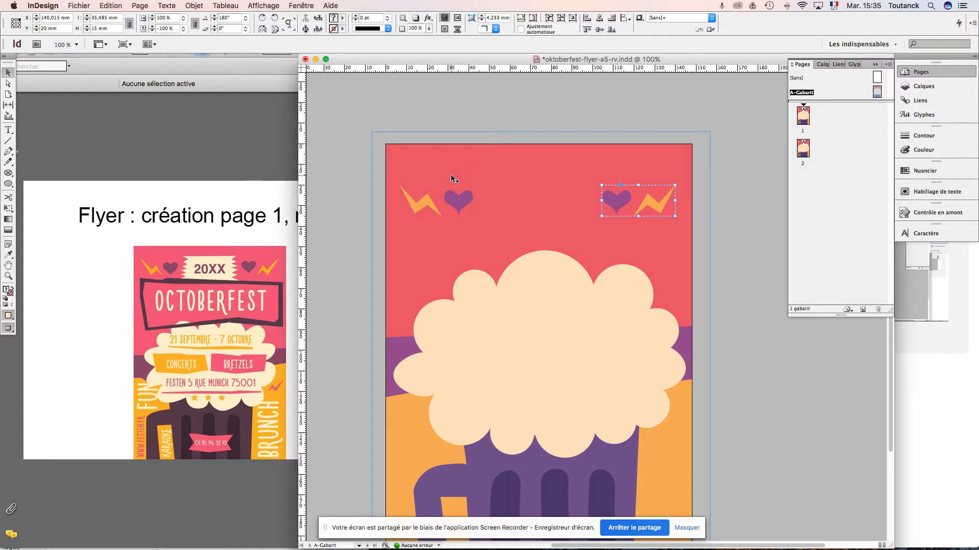
{"action": "key", "text": "w"}
{"action": "scroll", "coordinate": [395, 201], "scroll_direction": "right", "scroll_amount": 2}
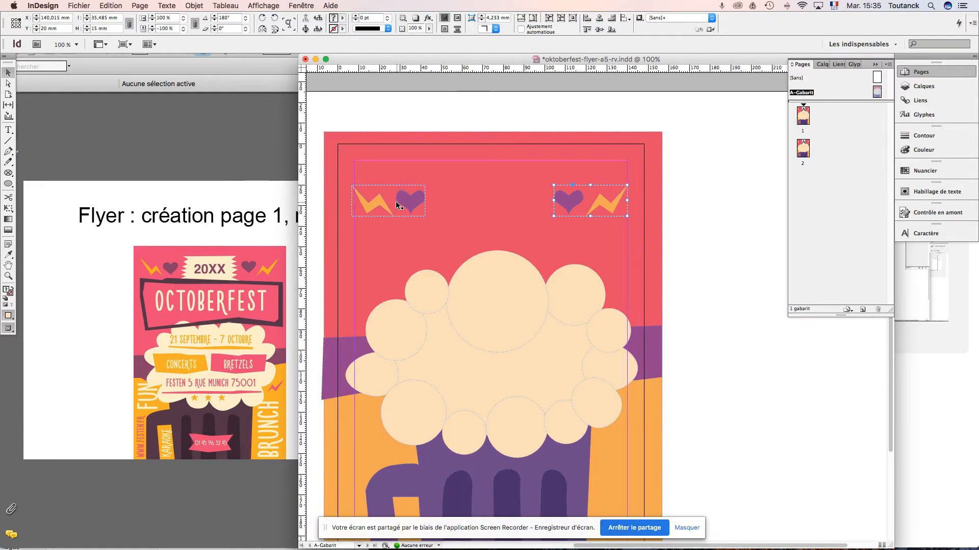
{"action": "key", "text": "shift+Right"}
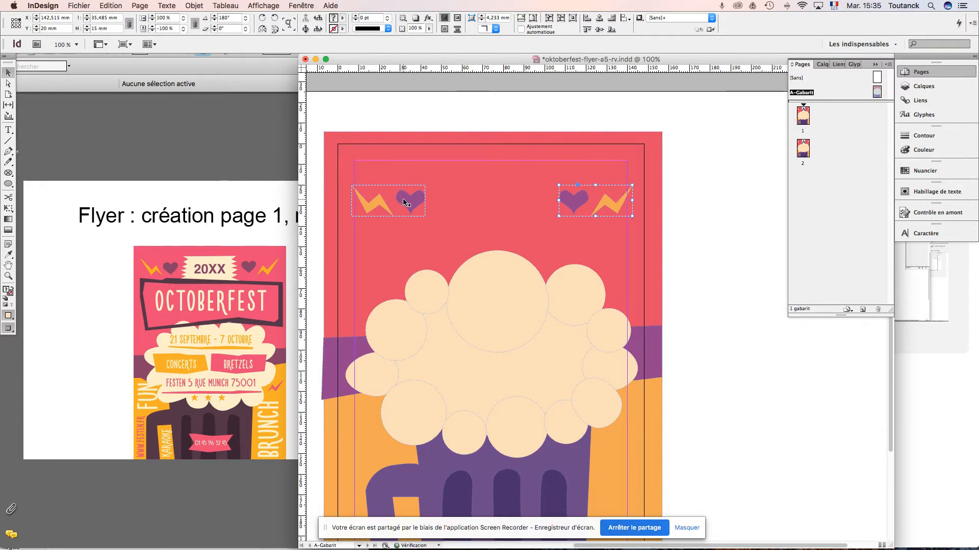
{"action": "key", "text": "Left"}
{"action": "key", "text": "Left"}
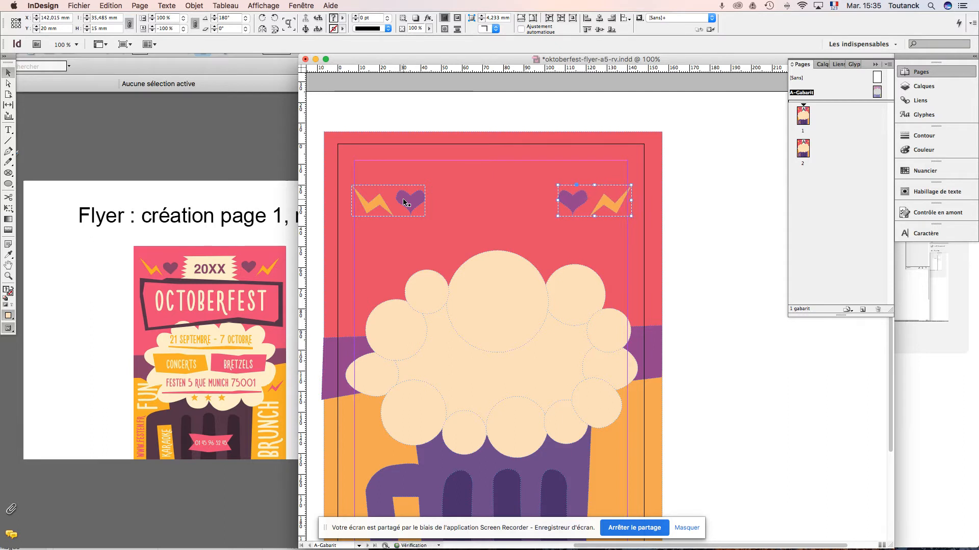
- Move both bolt-and-heart groups up together to Y 7,5 mm at the top margin
{"action": "left_click", "coordinate": [411, 197], "text": "shift"}
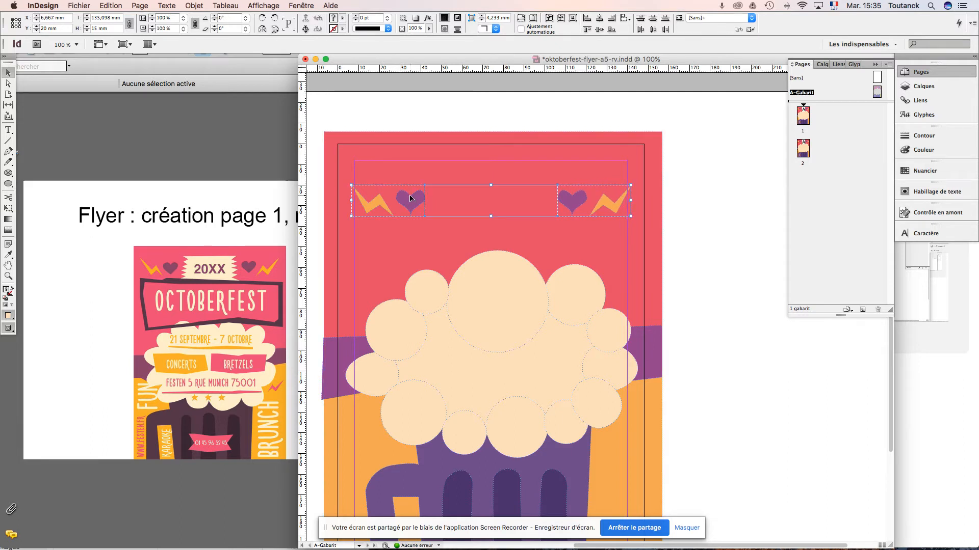
{"action": "key", "text": "shift+Up"}
{"action": "key", "text": "shift+Up"}
{"action": "key", "text": "shift+Up"}
{"action": "key", "text": "shift+Up"}
{"action": "key", "text": "shift+Up"}
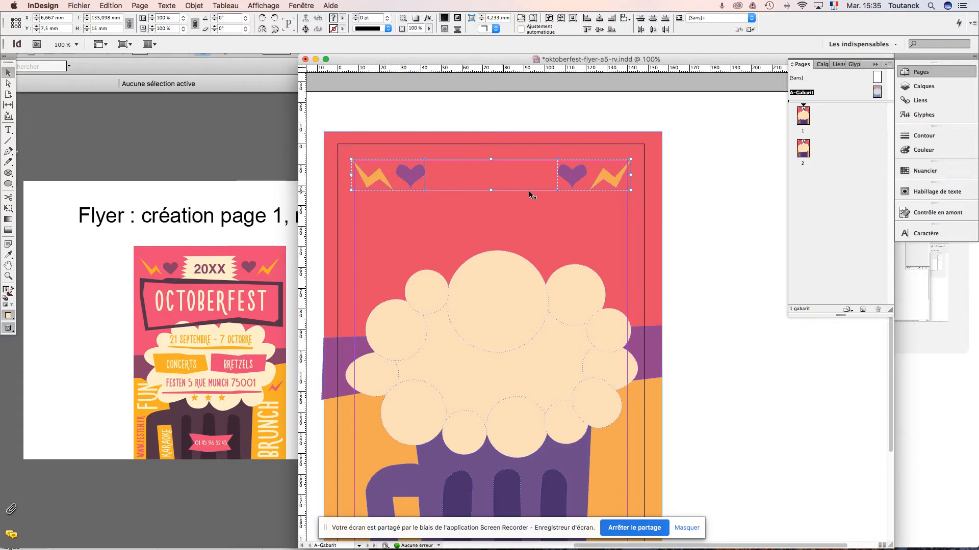
{"action": "left_click", "coordinate": [697, 210]}
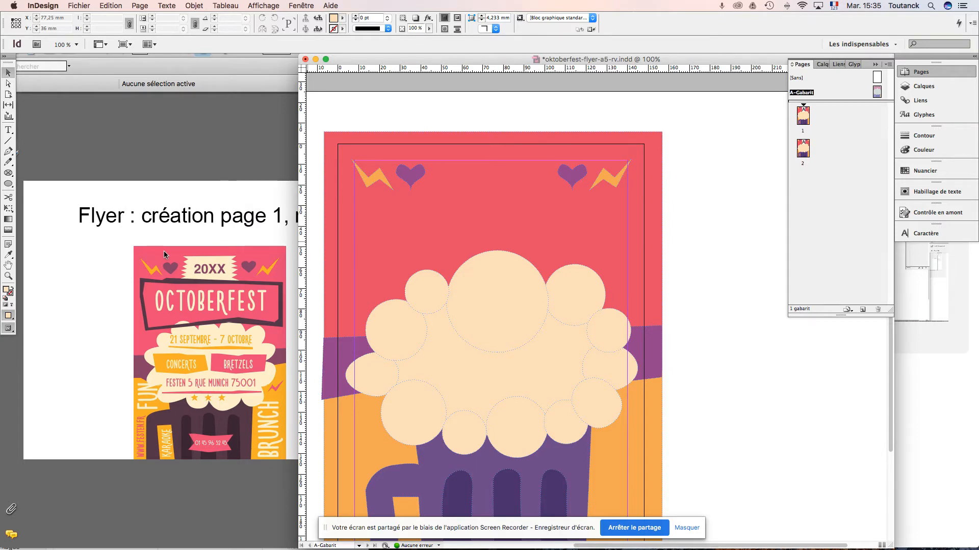
{"action": "left_click", "coordinate": [277, 390]}
{"action": "left_click", "coordinate": [275, 383]}
{"action": "left_click", "coordinate": [275, 382]}
{"action": "left_click", "coordinate": [274, 381]}
{"action": "scroll", "coordinate": [273, 381], "scroll_direction": "up", "scroll_amount": 1}
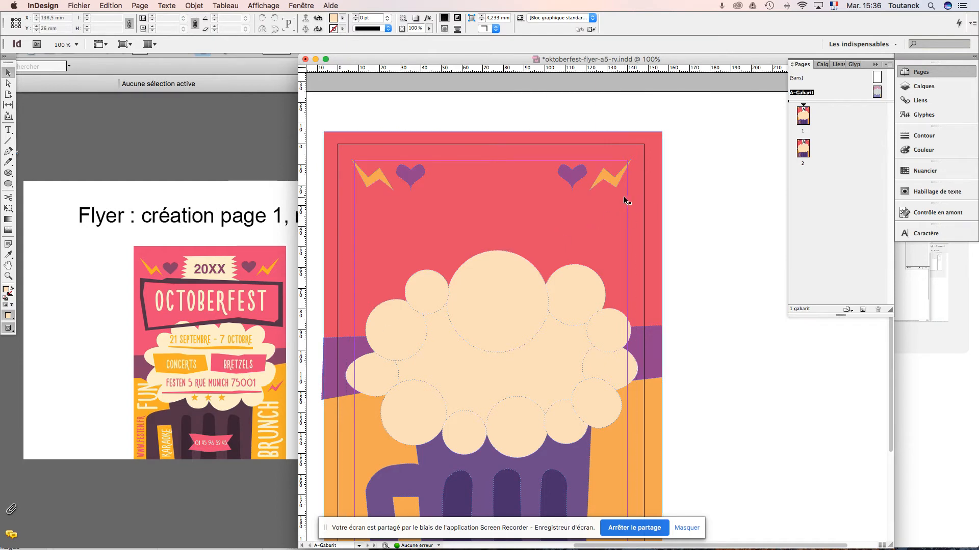
- Paste a copy of the right-hand lightning bolt alone and fill it with the pink swatch C=0 M=84 J=42 N=0
{"action": "left_click", "coordinate": [612, 181]}
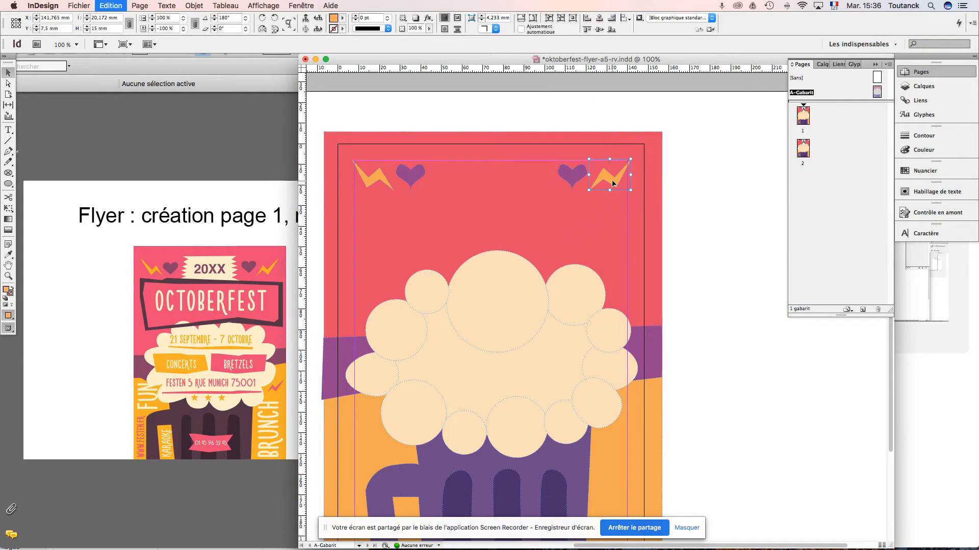
{"action": "left_click", "coordinate": [700, 303]}
{"action": "key", "text": "super+v"}
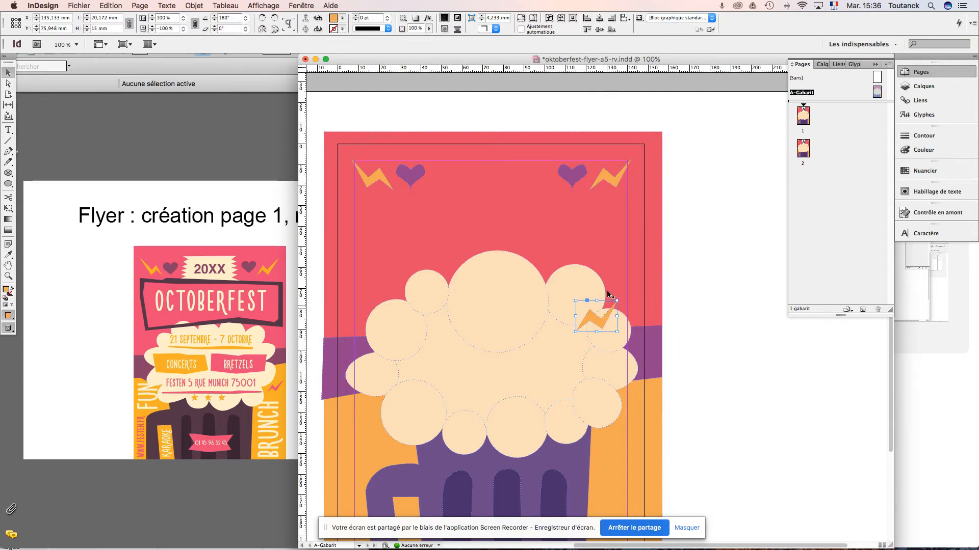
{"action": "left_click", "coordinate": [342, 18]}
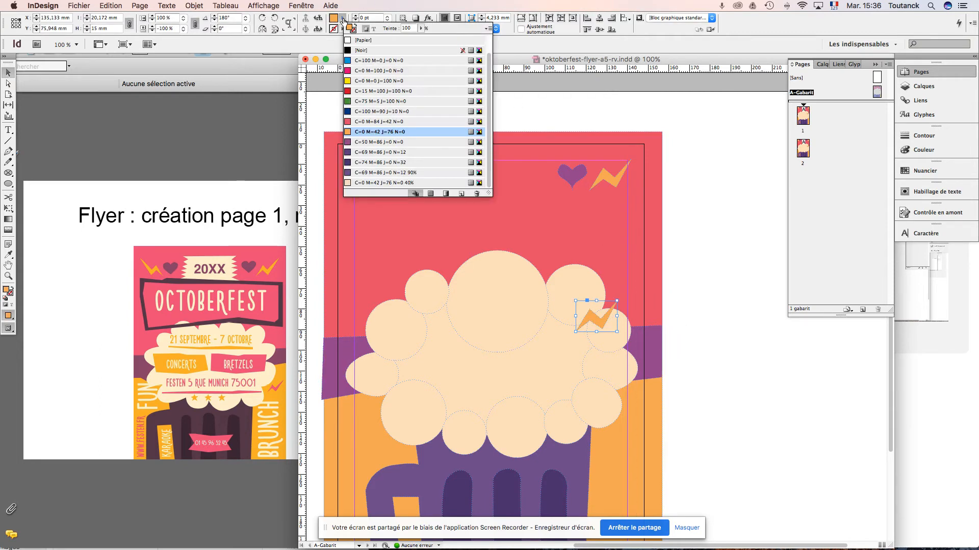
{"action": "left_click", "coordinate": [372, 121]}
- Shrink the pink bolt to about 14 × 10,4 mm, place it below the foam at the right margin, and save the document
{"action": "left_click_drag", "start_coordinate": [600, 324], "coordinate": [622, 443]}
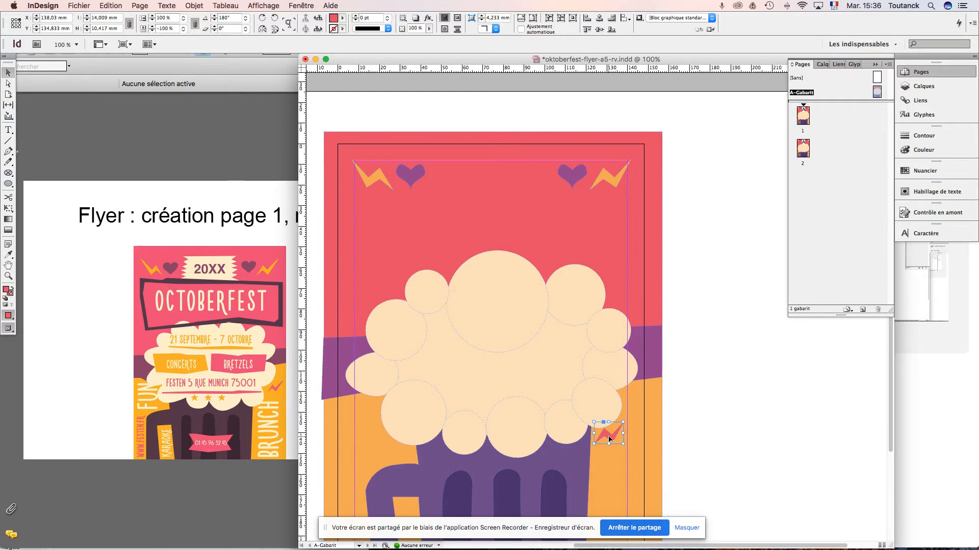
{"action": "left_click_drag", "start_coordinate": [612, 438], "coordinate": [620, 438]}
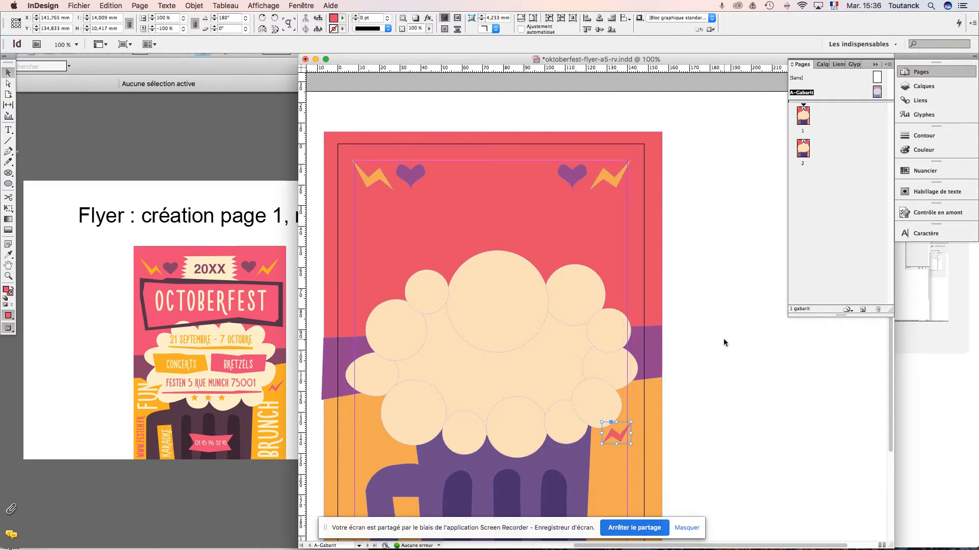
{"action": "key", "text": "super+s"}
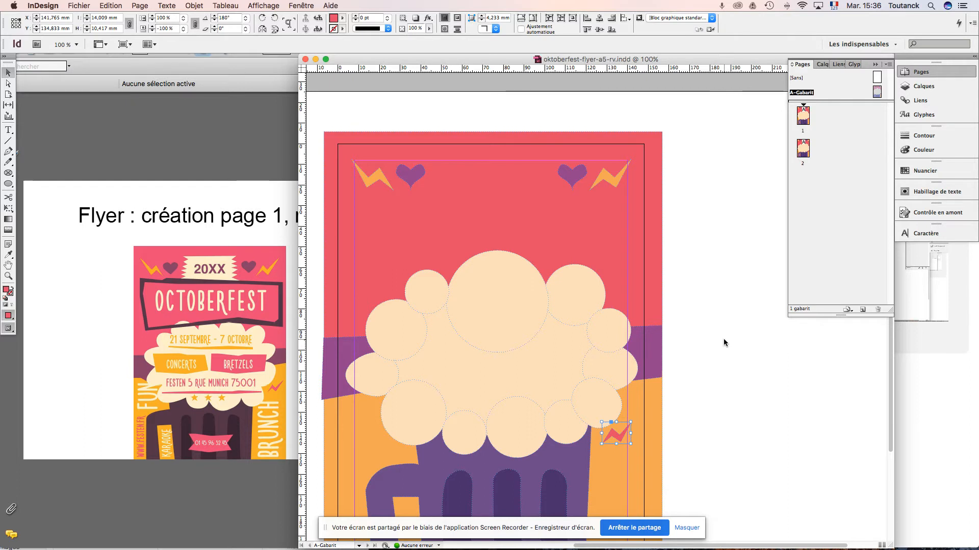
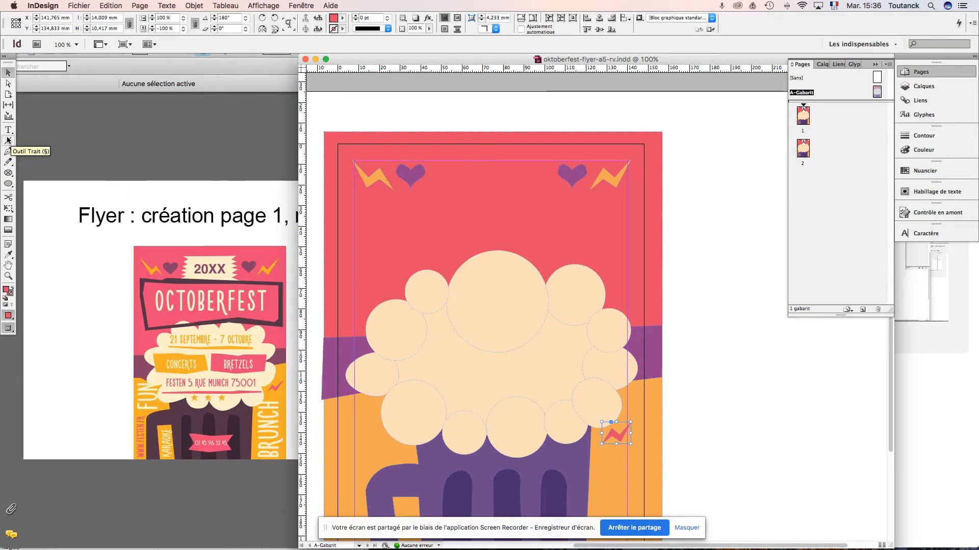
- Draw the cream banner's top edge, about 51 mm long, and its zigzag right edge between the hearts with the Pen tool, undoing the last two points
{"action": "left_click", "coordinate": [8, 152]}
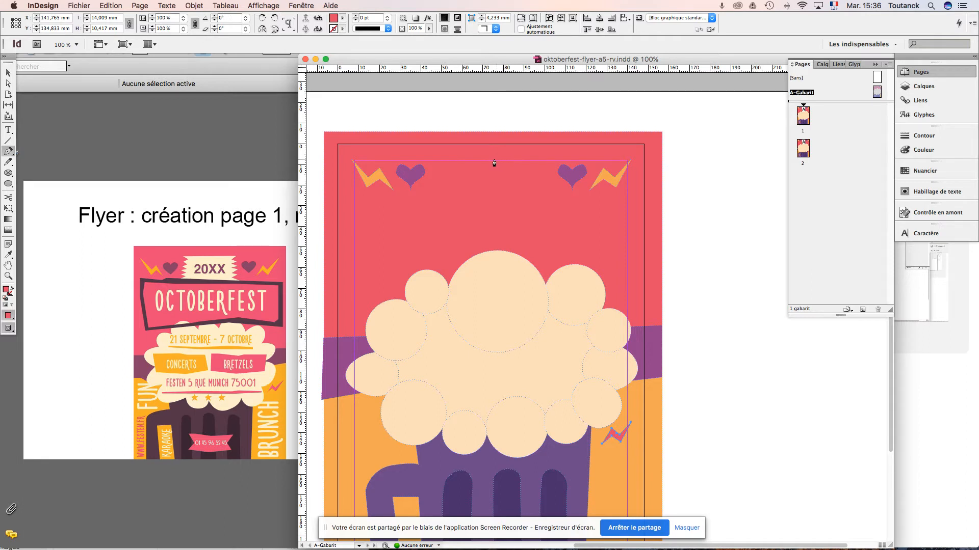
{"action": "left_click", "coordinate": [438, 161]}
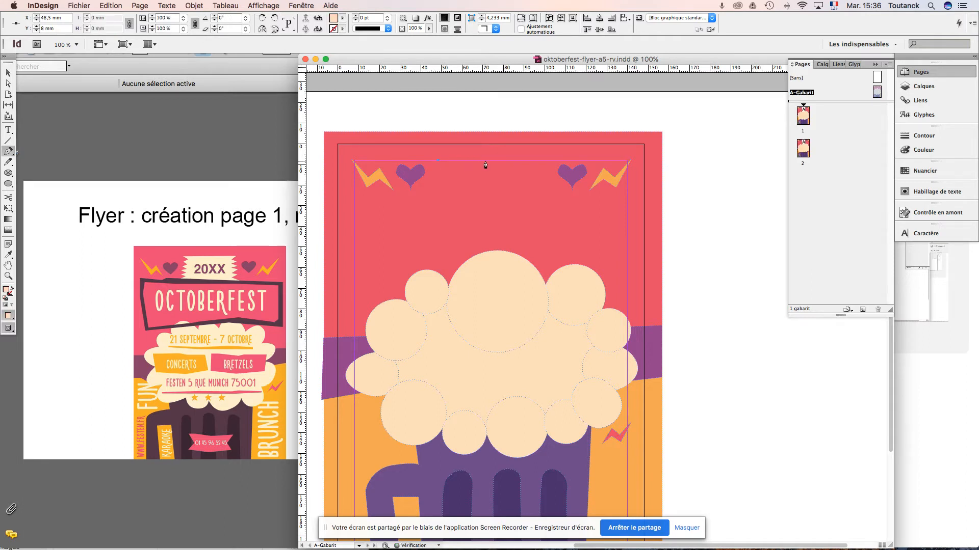
{"action": "left_click", "coordinate": [543, 161]}
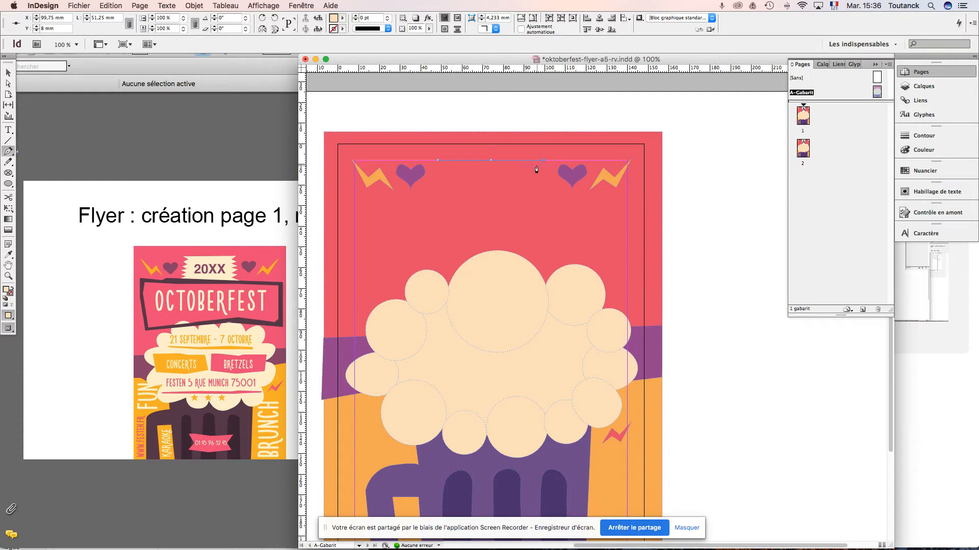
{"action": "left_click", "coordinate": [536, 167]}
{"action": "left_click", "coordinate": [546, 175]}
{"action": "left_click", "coordinate": [535, 181]}
{"action": "left_click", "coordinate": [543, 186]}
{"action": "left_click", "coordinate": [535, 190]}
{"action": "left_click", "coordinate": [546, 192]}
{"action": "left_click", "coordinate": [536, 197]}
{"action": "left_click", "coordinate": [542, 202]}
{"action": "left_click", "coordinate": [534, 206]}
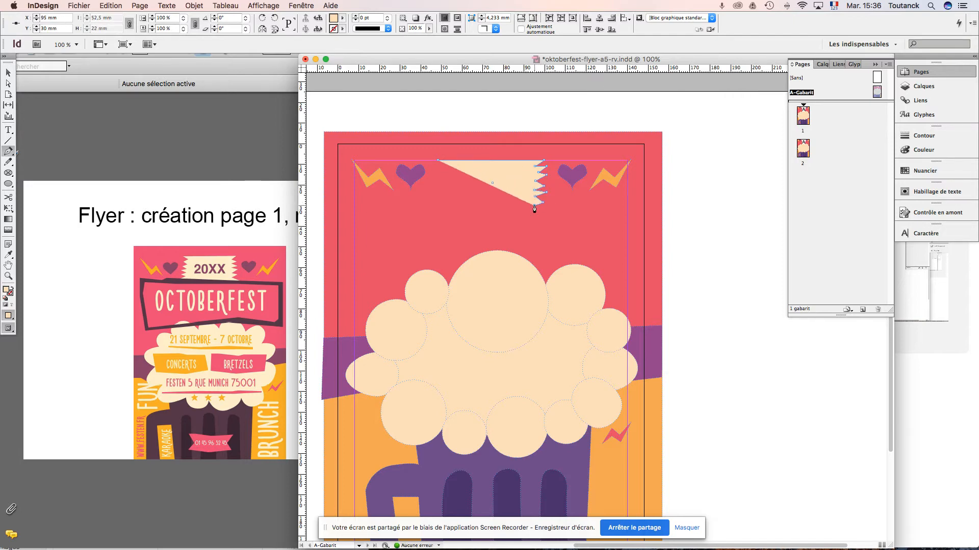
{"action": "key", "text": "super+z"}
{"action": "key", "text": "super+z"}
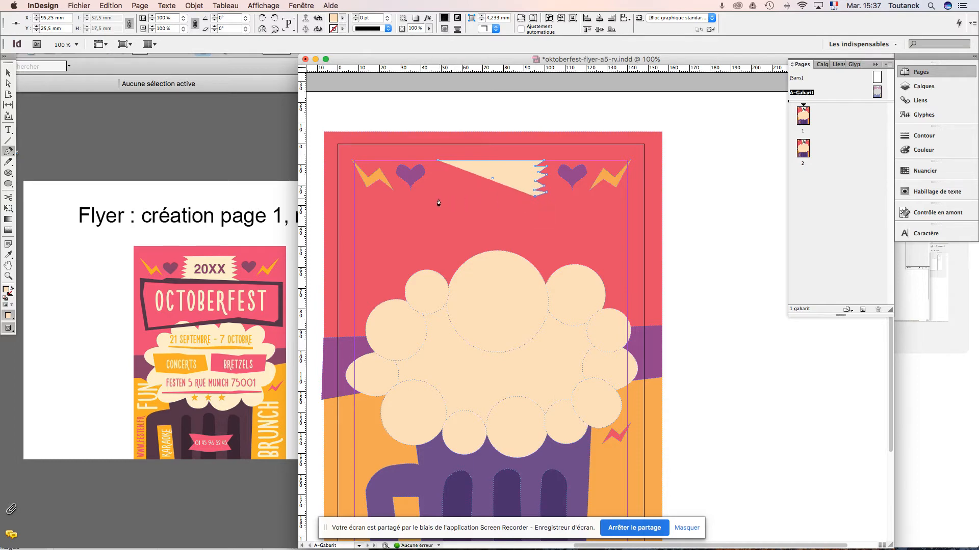
- Finish the cream banner with the Pen tool, adding its bottom and zigzag left edges and closing it at about 54.5 × 18.5 mm
{"action": "left_click", "coordinate": [439, 199]}
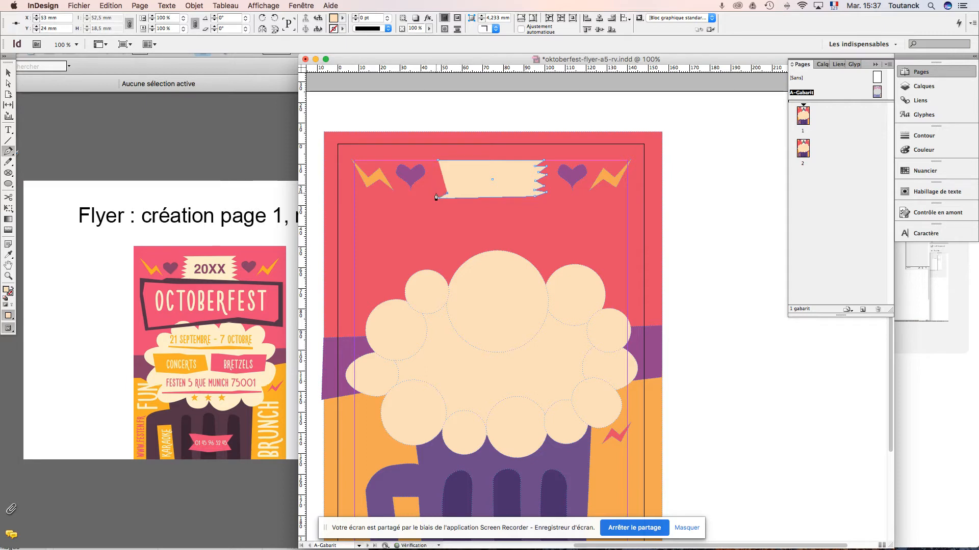
{"action": "left_click", "coordinate": [442, 190]}
{"action": "left_click", "coordinate": [438, 180]}
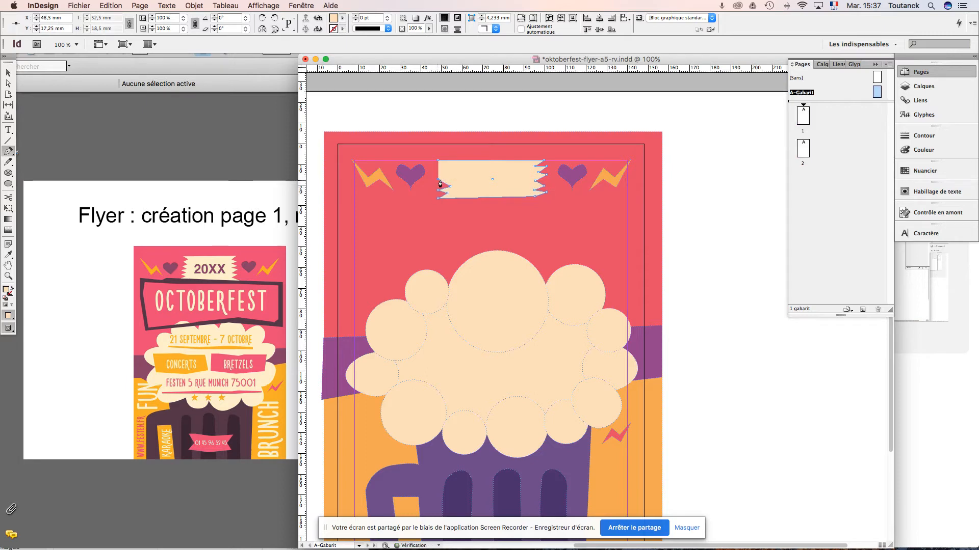
{"action": "left_click", "coordinate": [450, 180]}
{"action": "left_click", "coordinate": [434, 171]}
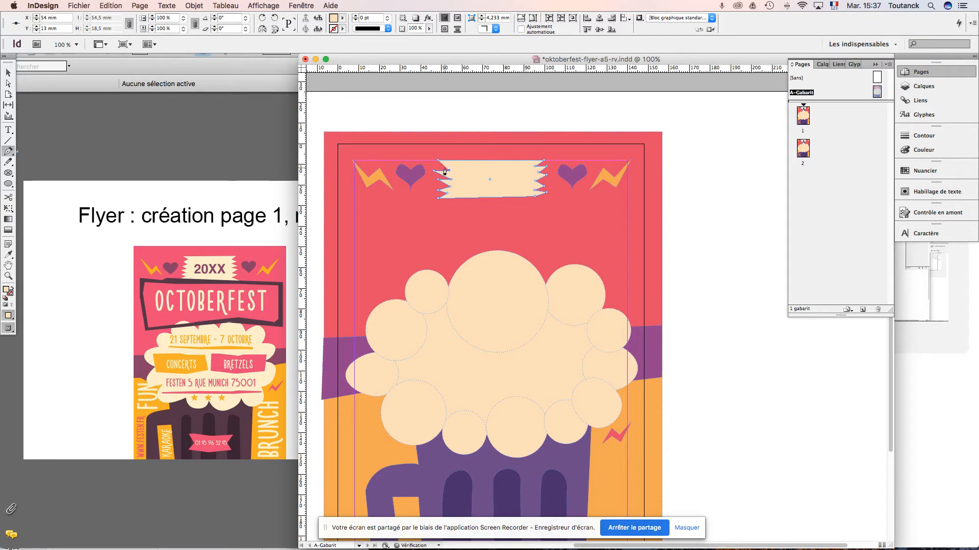
{"action": "left_click", "coordinate": [439, 161]}
{"action": "left_click", "coordinate": [8, 73]}
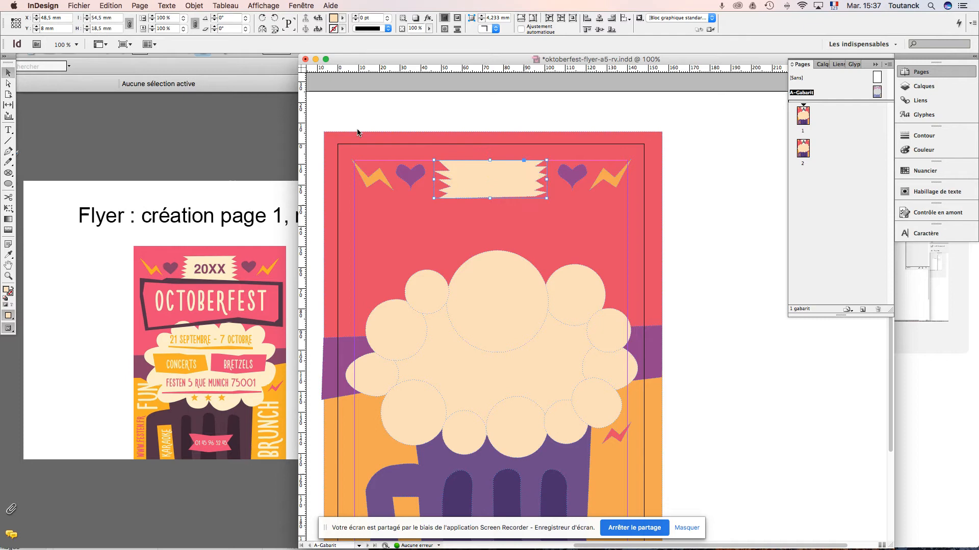
{"action": "left_click", "coordinate": [704, 276]}
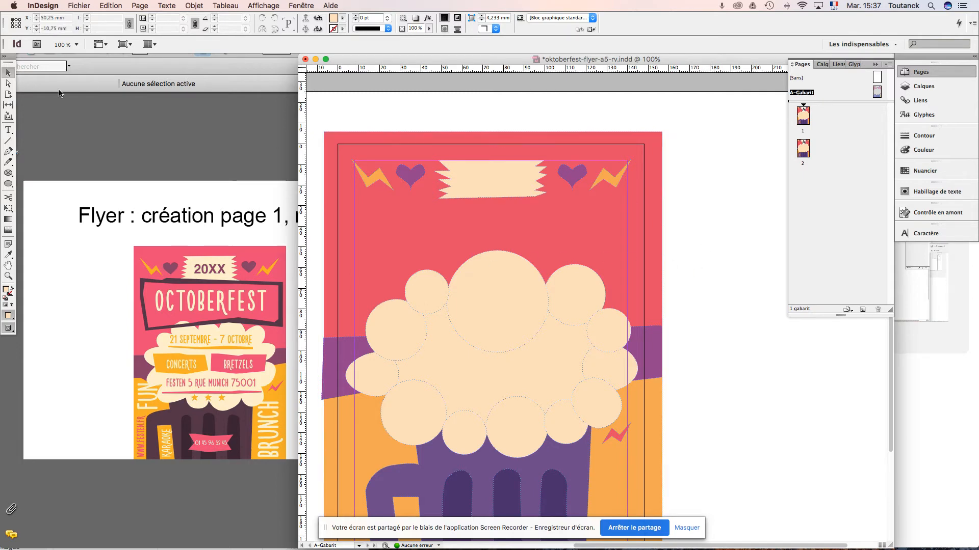
- Draw the irregular top edge of the title panel just below the cream banner with the Pen tool, about 120.5 mm long
{"action": "left_click", "coordinate": [8, 151]}
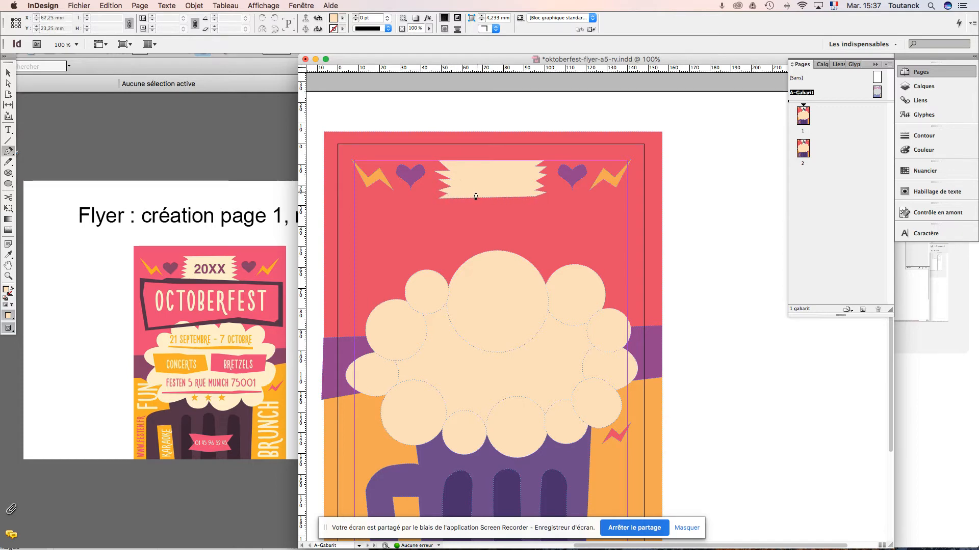
{"action": "left_click", "coordinate": [367, 201]}
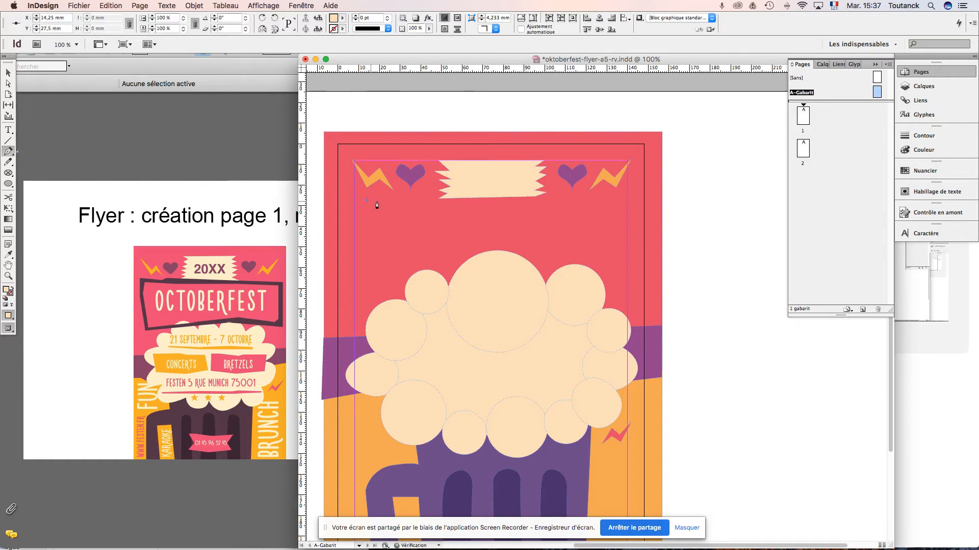
{"action": "left_click", "coordinate": [404, 200]}
{"action": "left_click", "coordinate": [419, 194]}
{"action": "left_click", "coordinate": [441, 194]}
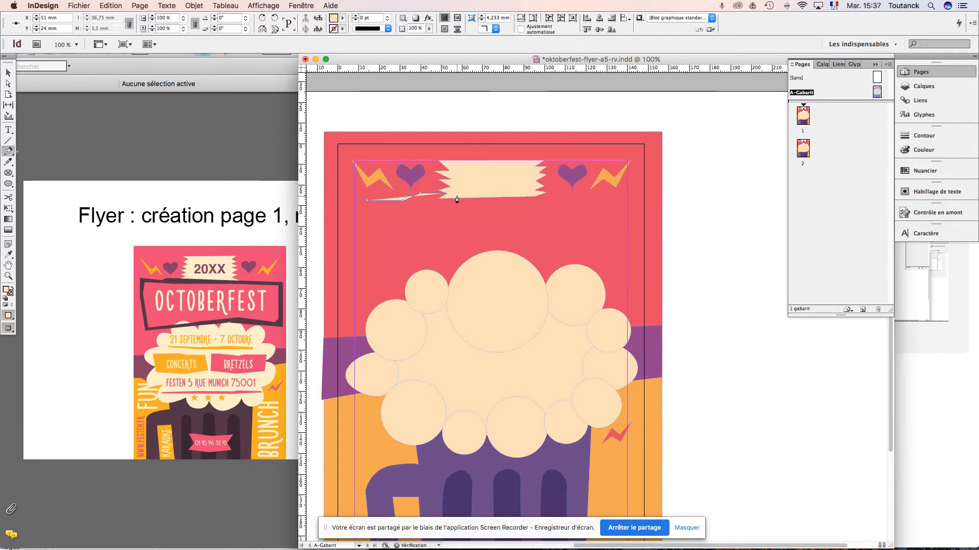
{"action": "left_click", "coordinate": [463, 194]}
{"action": "left_click", "coordinate": [508, 193]}
{"action": "left_click", "coordinate": [536, 197]}
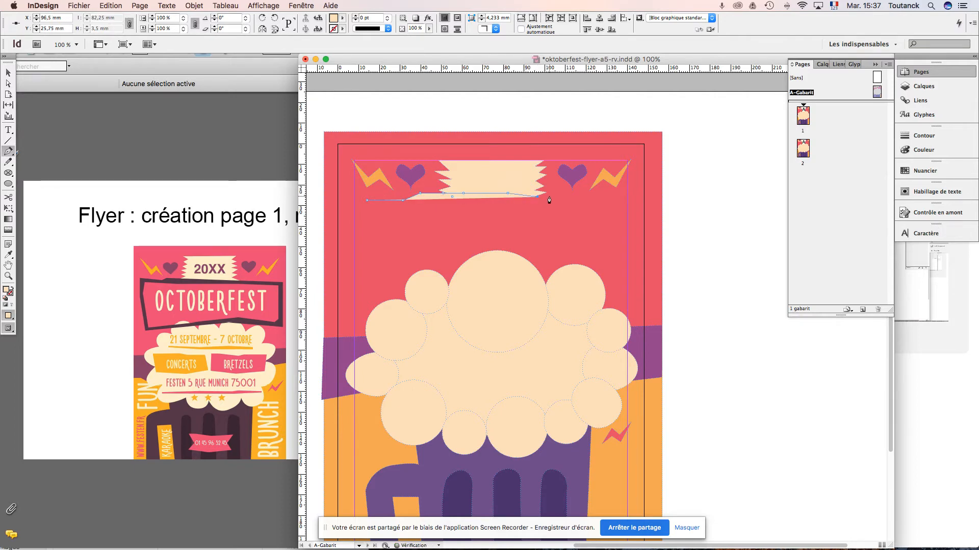
{"action": "left_click", "coordinate": [558, 196]}
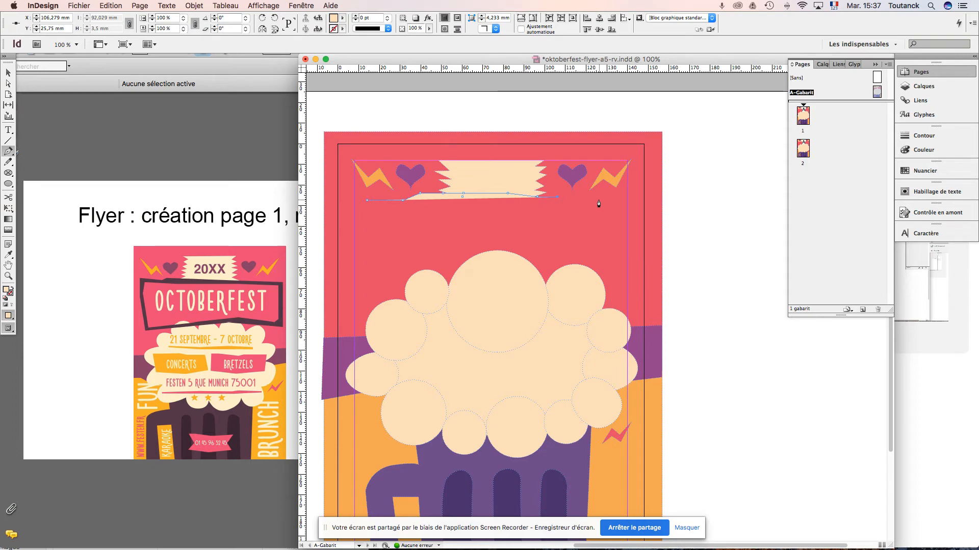
{"action": "left_click", "coordinate": [616, 200]}
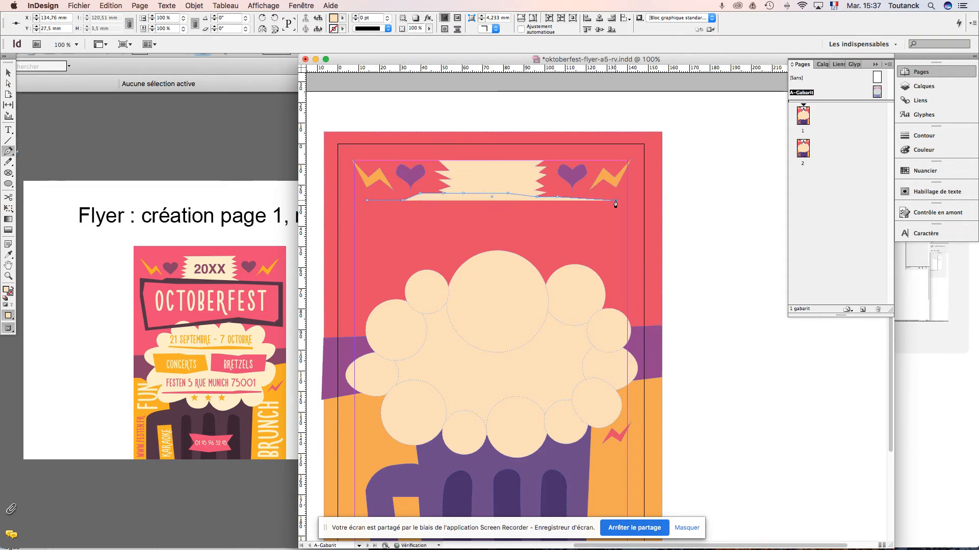
{"action": "left_click", "coordinate": [626, 264]}
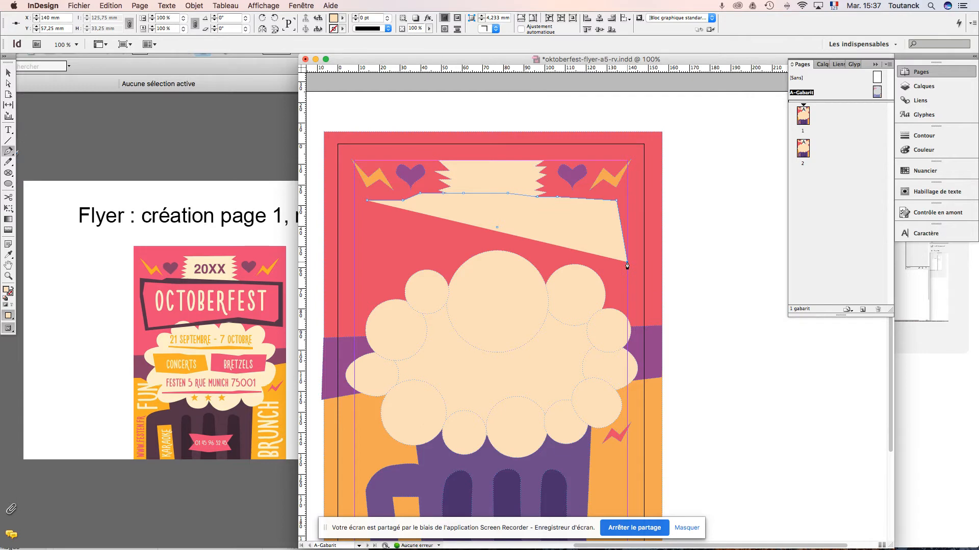
{"action": "left_click", "coordinate": [557, 250]}
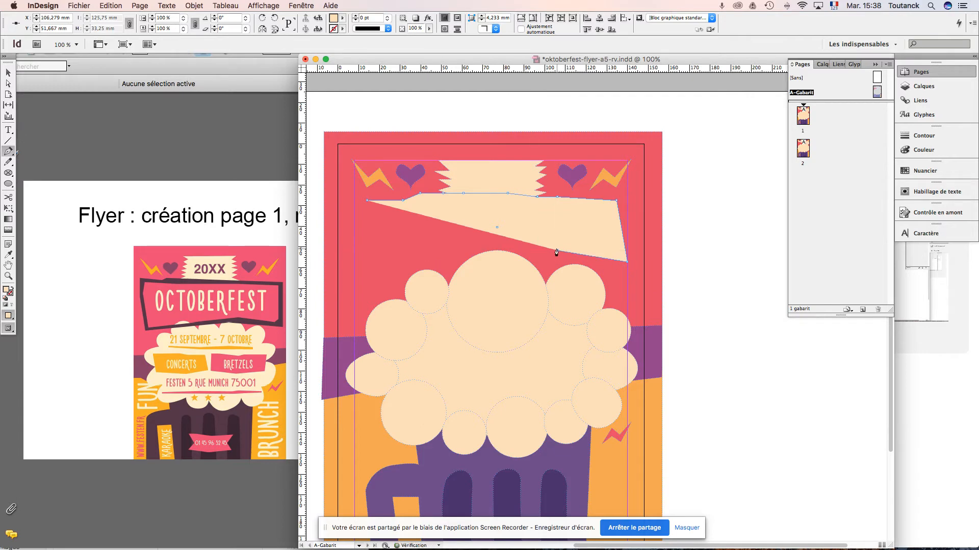
{"action": "left_click", "coordinate": [489, 270]}
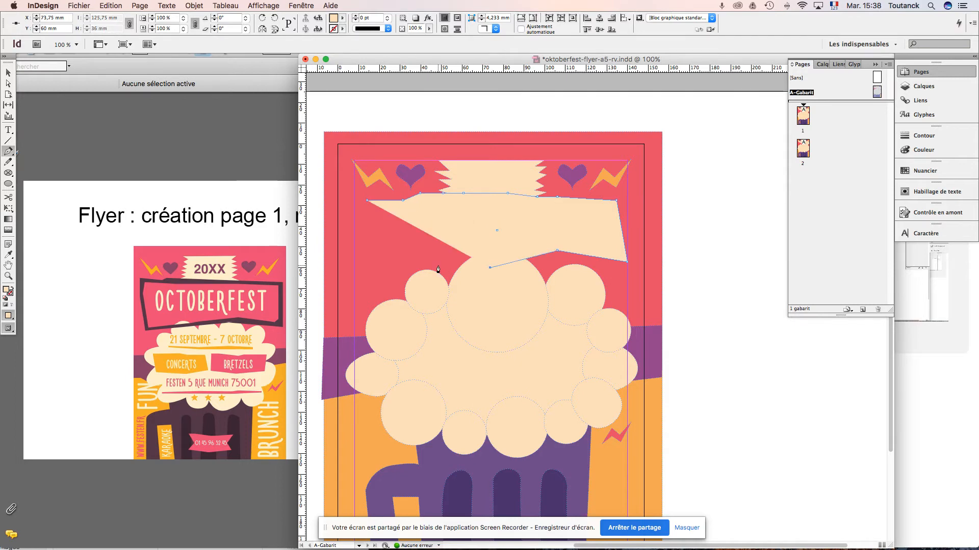
{"action": "key", "text": "super+z"}
{"action": "key", "text": "super+z"}
{"action": "key", "text": "super+z"}
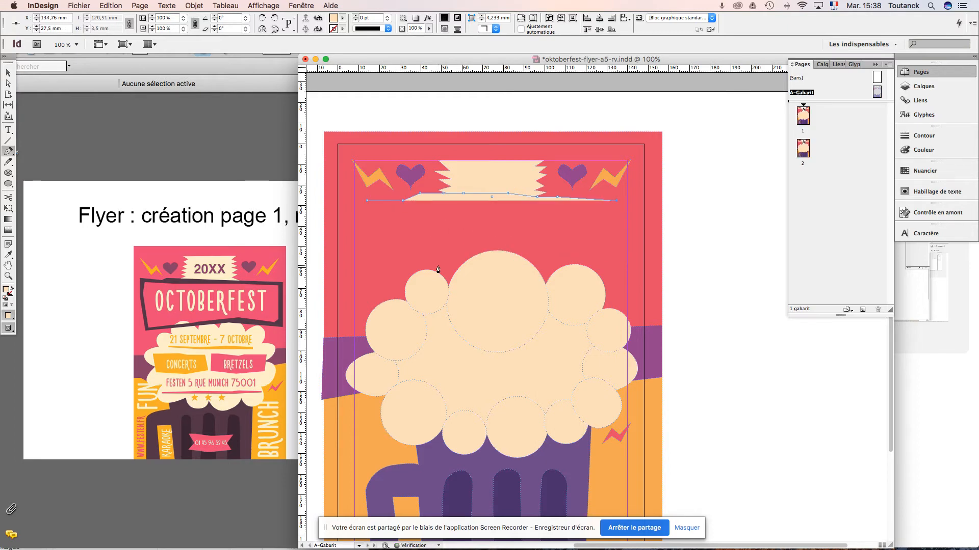
- Draw the title panel's slanted right side, uneven bottom edge and notched left side, closing the shape at about 127 × 42 mm
{"action": "left_click", "coordinate": [627, 266]}
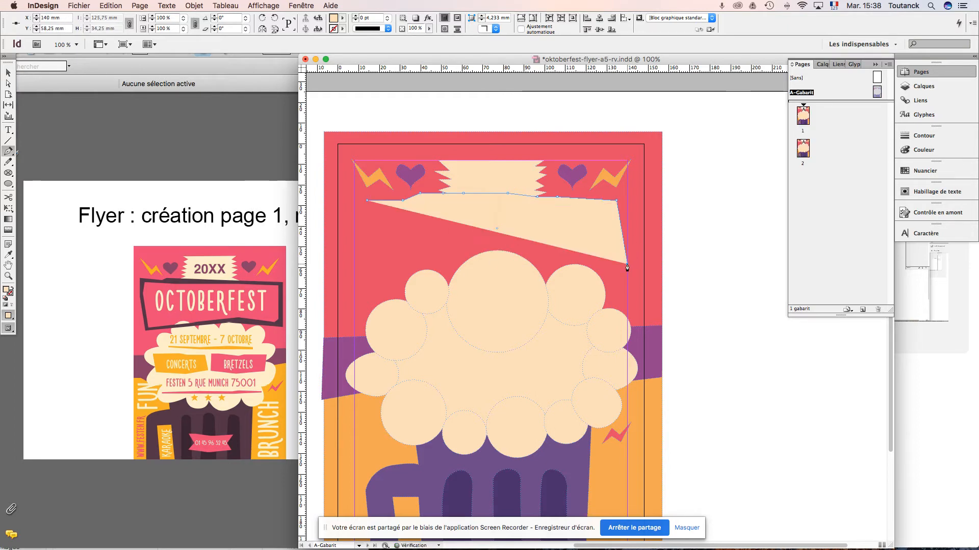
{"action": "left_click", "coordinate": [568, 278]}
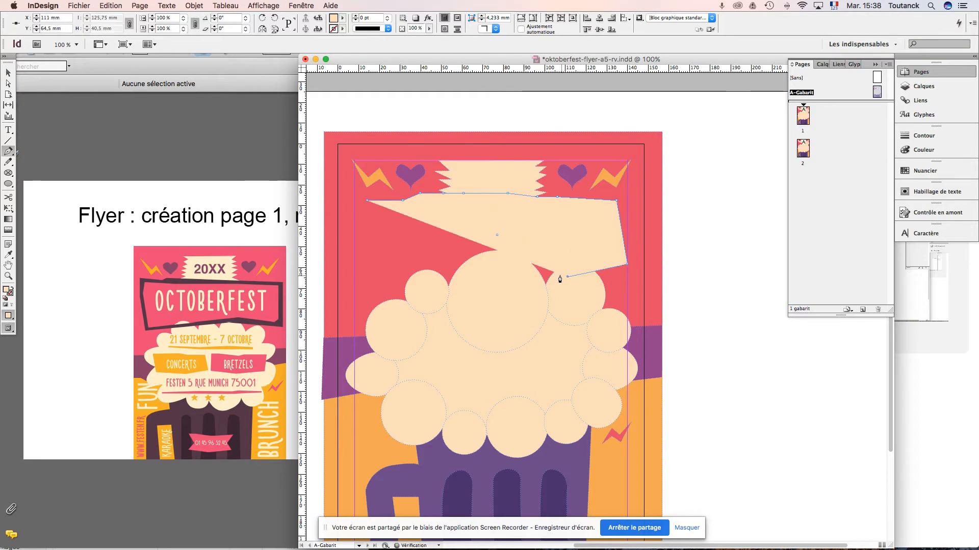
{"action": "left_click", "coordinate": [516, 270]}
{"action": "left_click", "coordinate": [409, 280]}
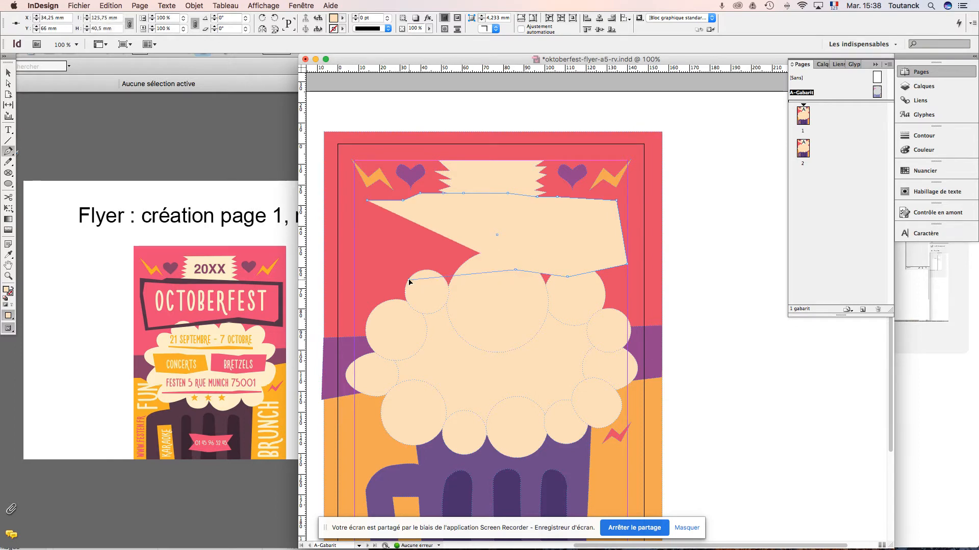
{"action": "left_click", "coordinate": [367, 275]}
{"action": "left_click", "coordinate": [375, 246]}
{"action": "left_click", "coordinate": [365, 214]}
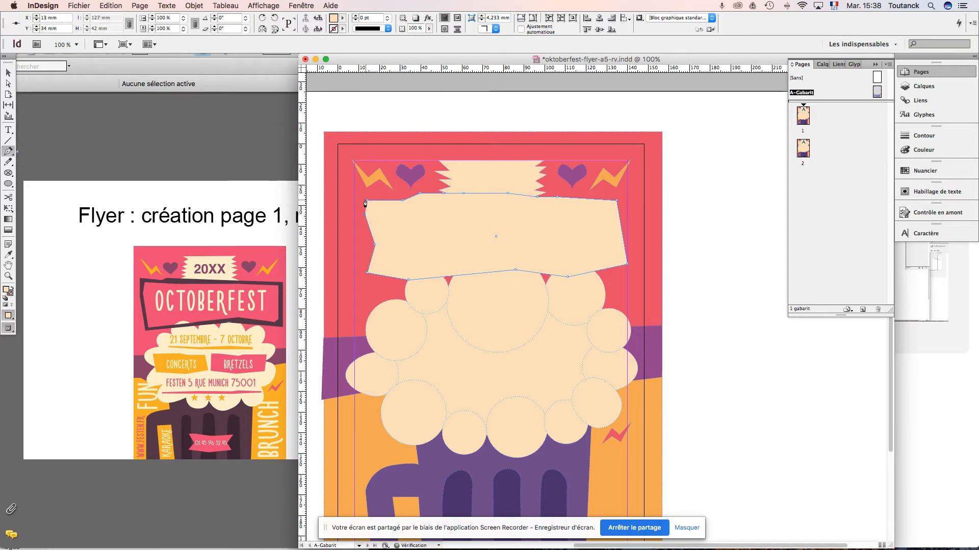
{"action": "left_click", "coordinate": [367, 201]}
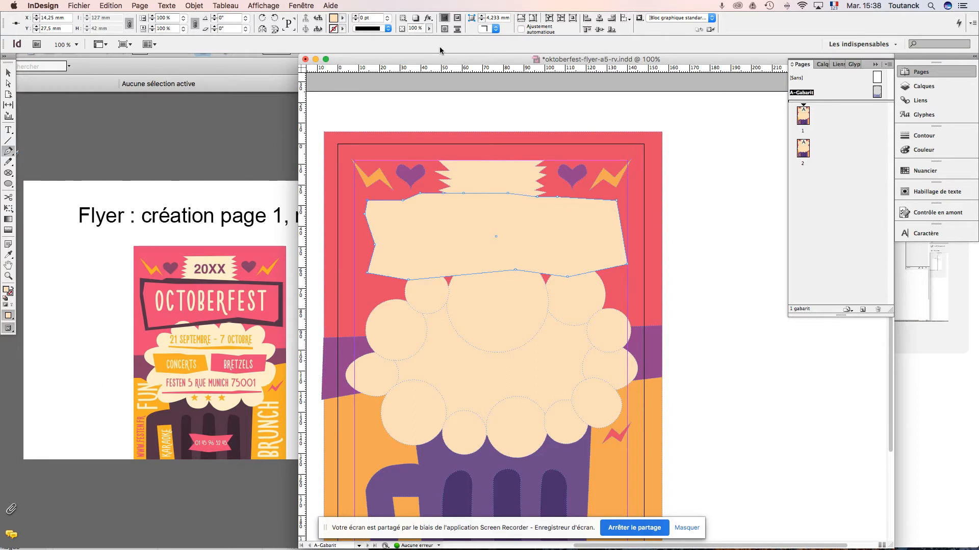
- Fill the title panel with the dark purple sampled from the mug's vertical stripes using the Eyedropper, and deselect it
{"action": "left_click", "coordinate": [8, 73]}
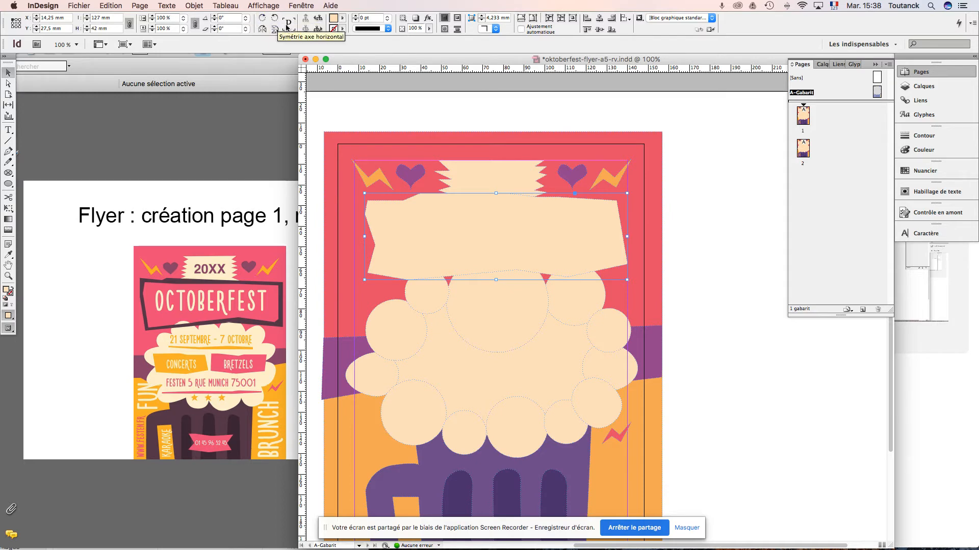
{"action": "left_click", "coordinate": [9, 254]}
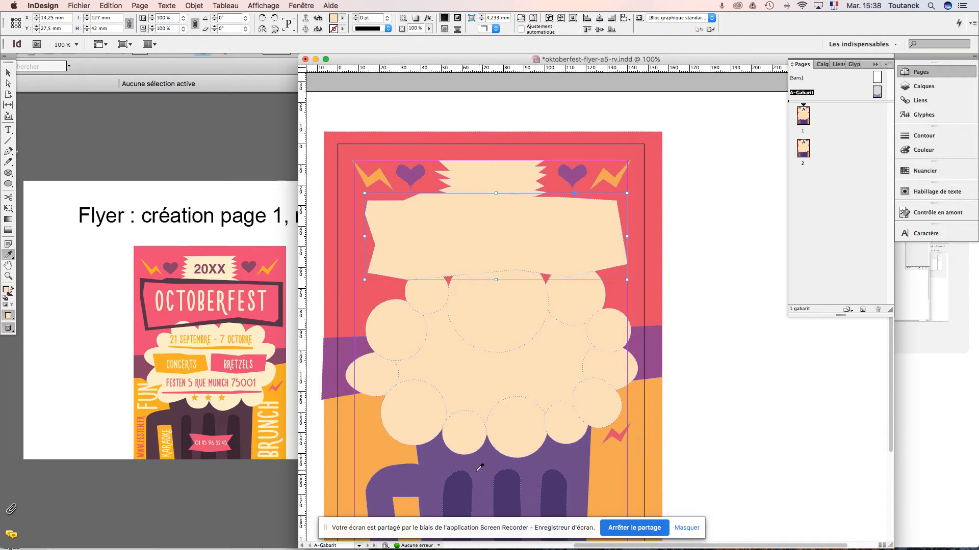
{"action": "left_click", "coordinate": [463, 487]}
{"action": "key", "text": "v"}
{"action": "left_click", "coordinate": [753, 415]}
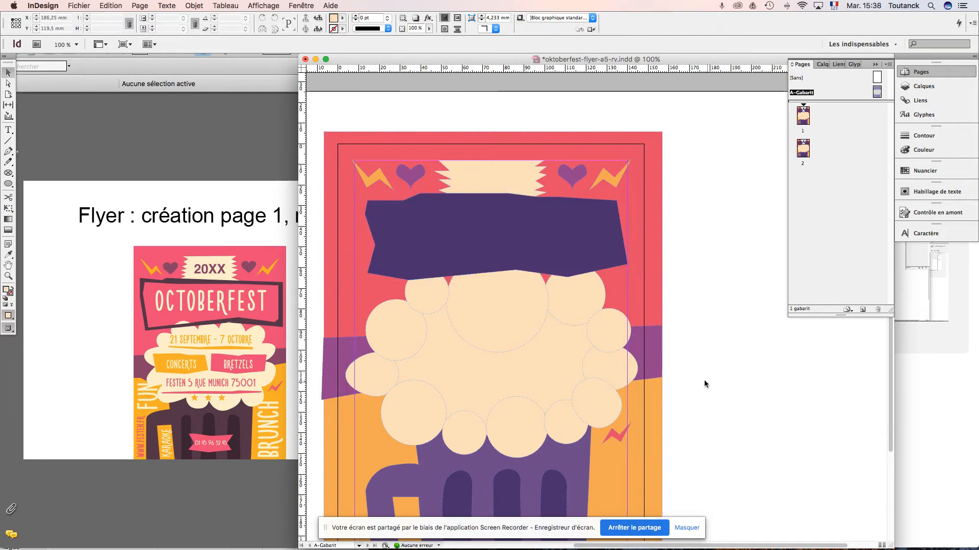
- Draw a closed irregular polygon about 120.5 × 33.75 mm with the Pen tool inside the dark purple title banner, leaving an uneven border
{"action": "left_click", "coordinate": [9, 154]}
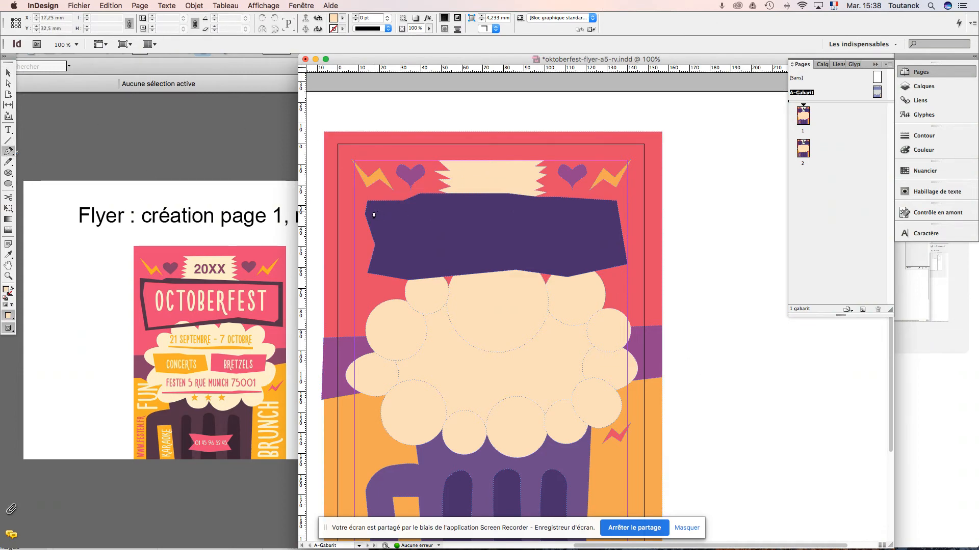
{"action": "left_click", "coordinate": [372, 209]}
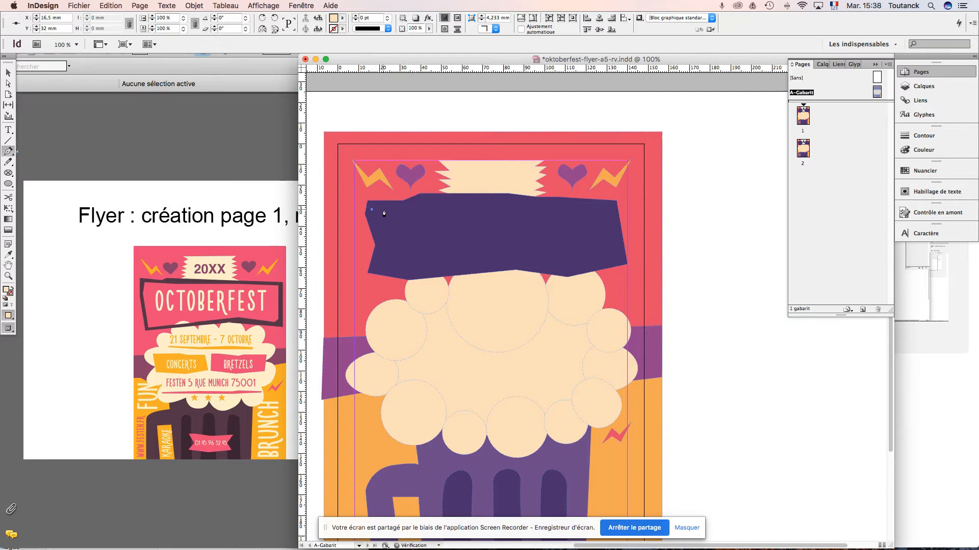
{"action": "left_click", "coordinate": [466, 199]}
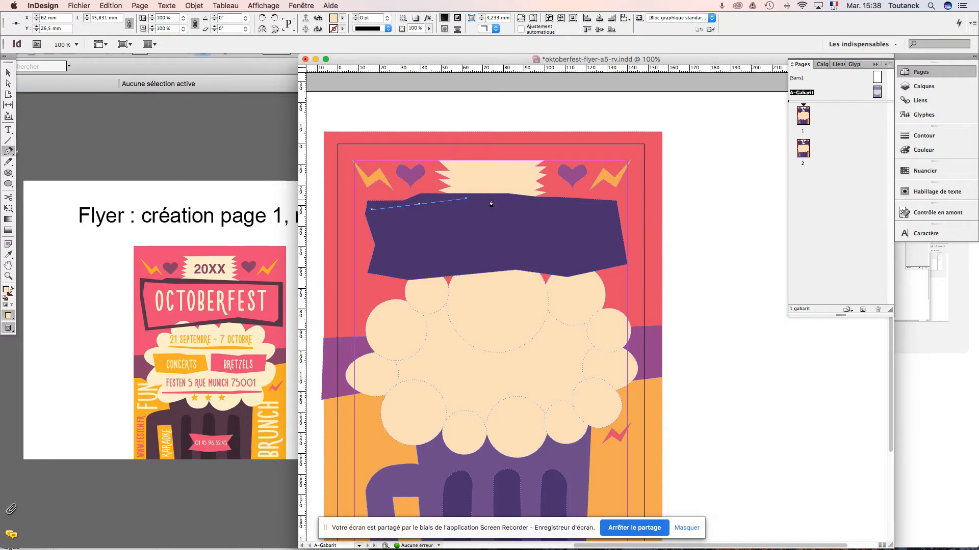
{"action": "left_click", "coordinate": [605, 210]}
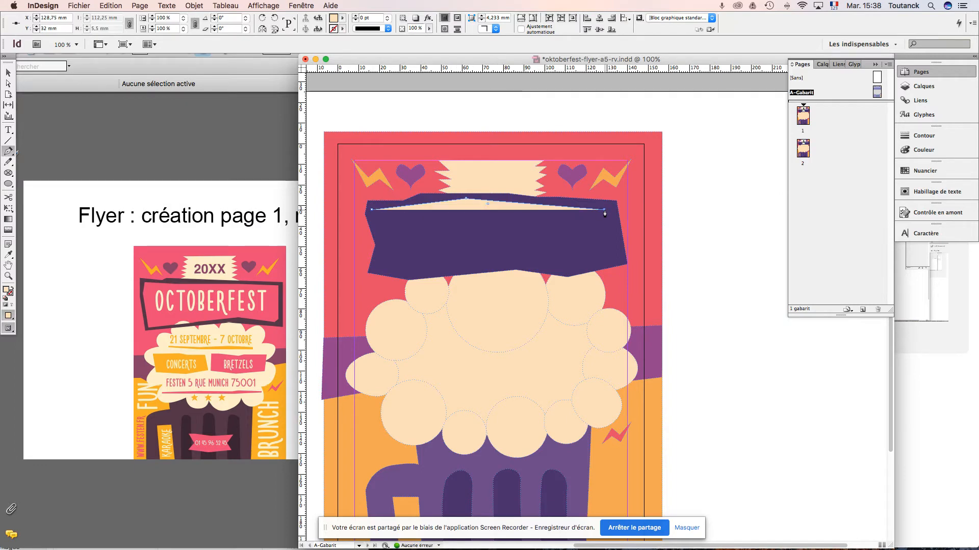
{"action": "left_click", "coordinate": [620, 262]}
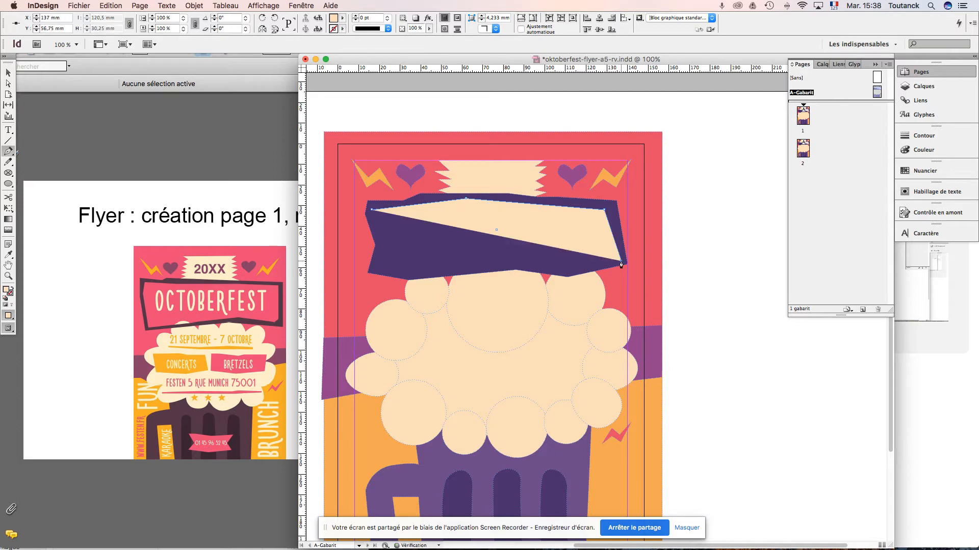
{"action": "left_click", "coordinate": [402, 268]}
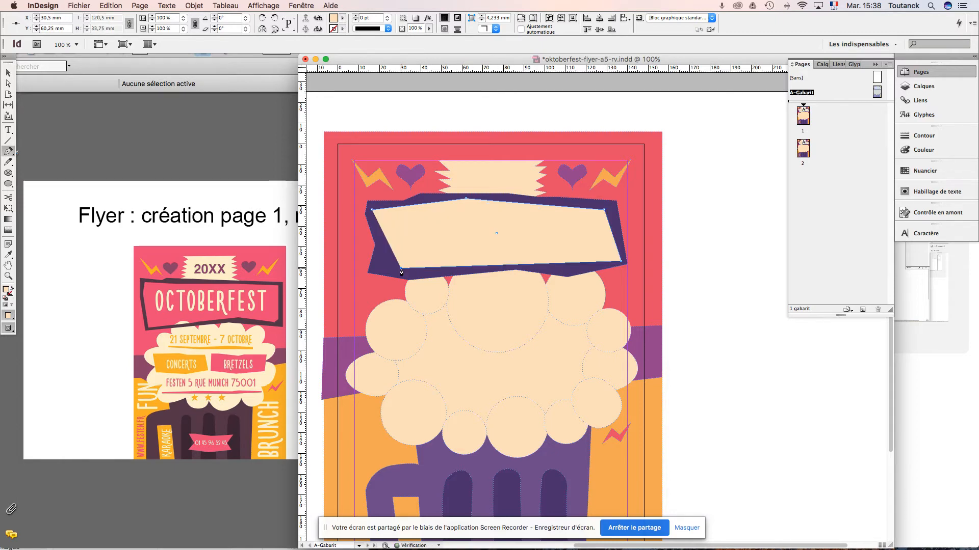
{"action": "left_click", "coordinate": [381, 267]}
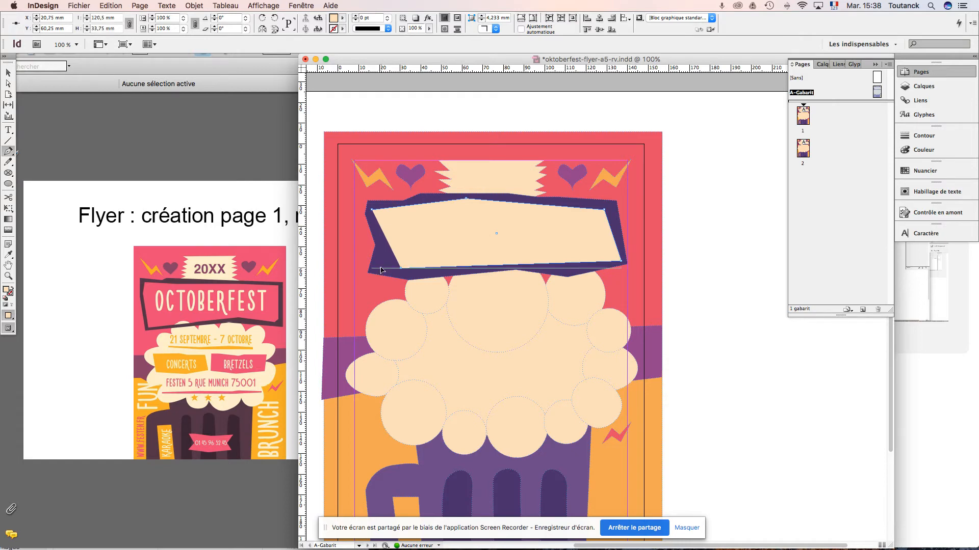
{"action": "left_click", "coordinate": [382, 239]}
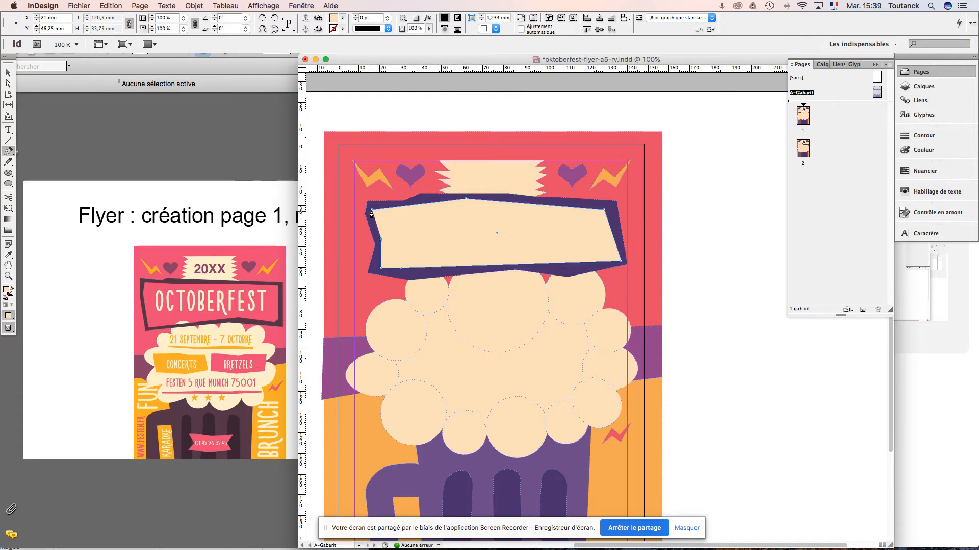
- Cut the beige polygon out of the dark purple banner with the Pathfinder Soustraction operation, leaving only an irregular frame
{"action": "left_click", "coordinate": [8, 71]}
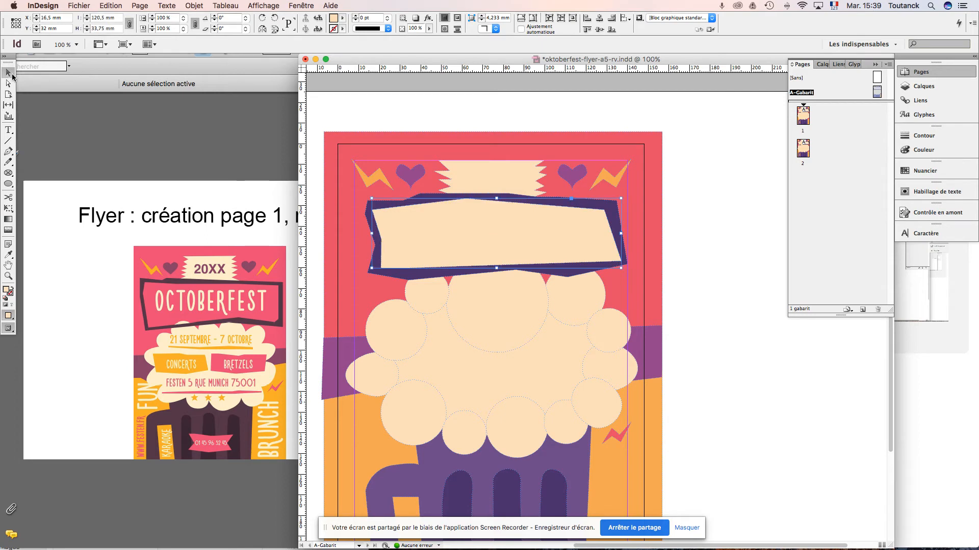
{"action": "left_click", "coordinate": [691, 229]}
{"action": "left_click", "coordinate": [604, 226]}
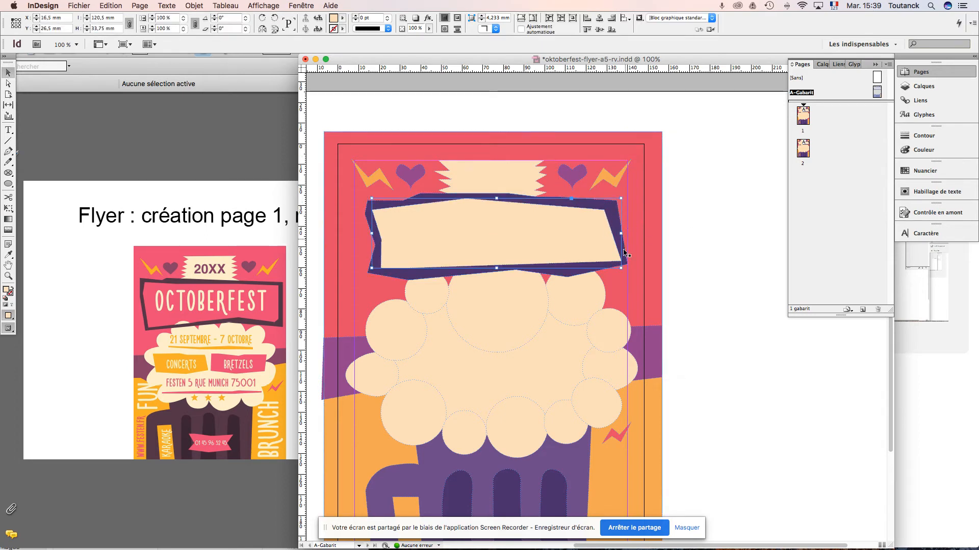
{"action": "left_click", "coordinate": [573, 274]}
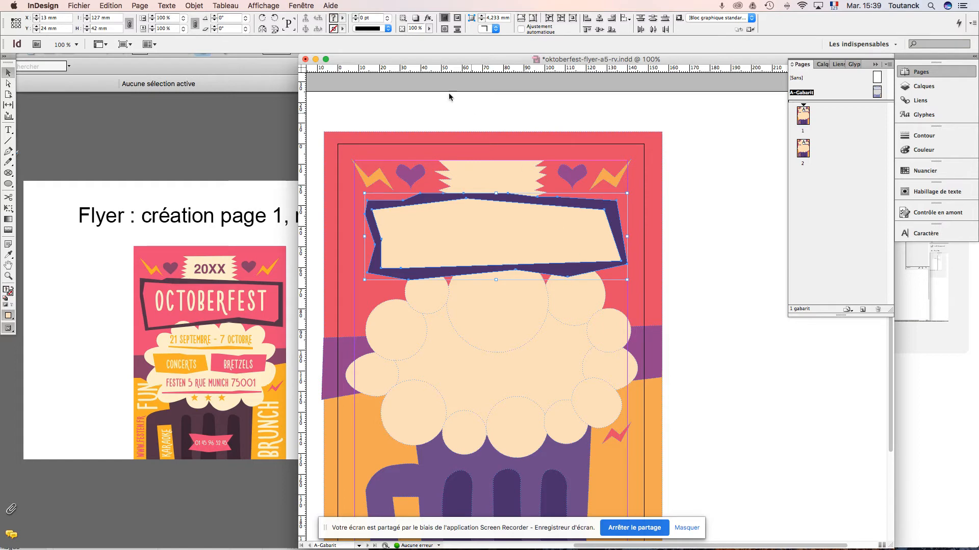
{"action": "left_click", "coordinate": [198, 6]}
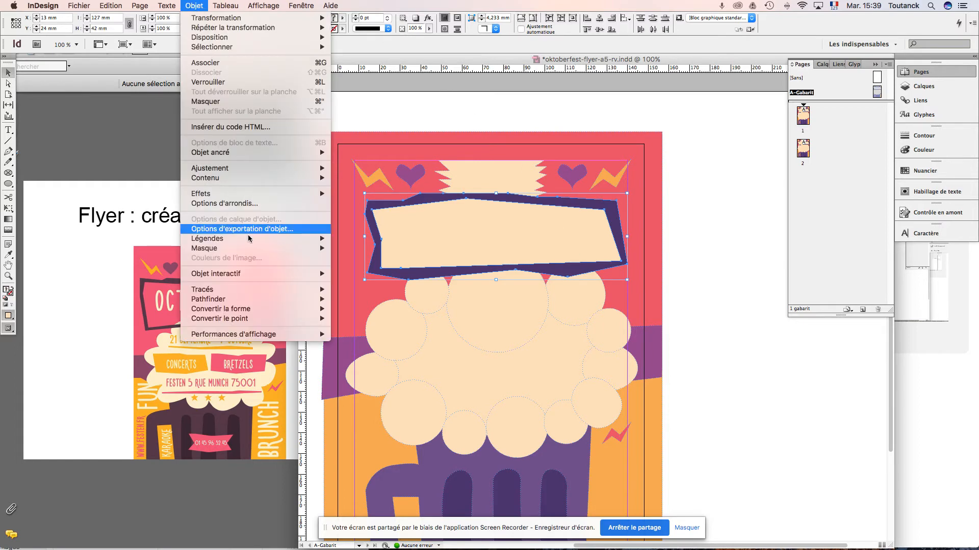
{"action": "mouse_move", "coordinate": [234, 301]}
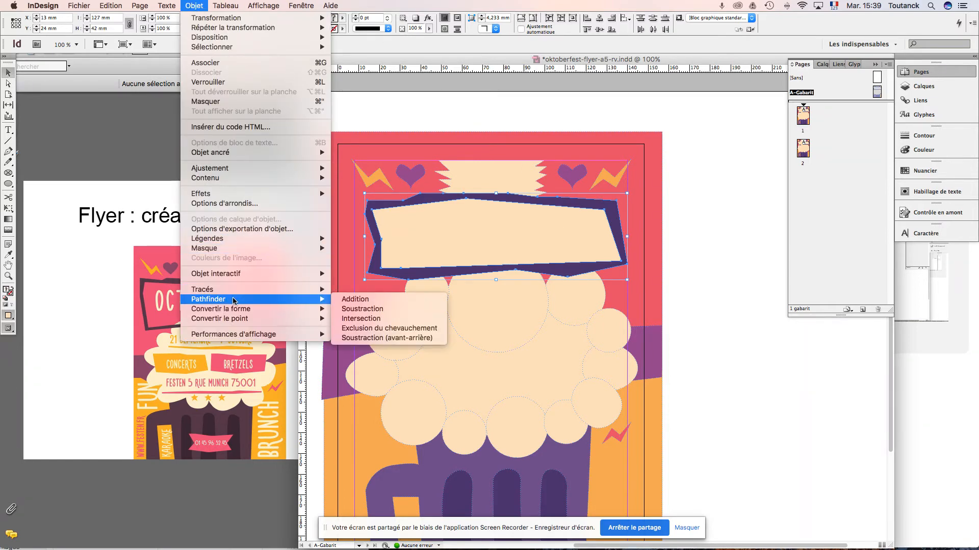
{"action": "left_click", "coordinate": [355, 305]}
{"action": "left_click", "coordinate": [721, 296]}
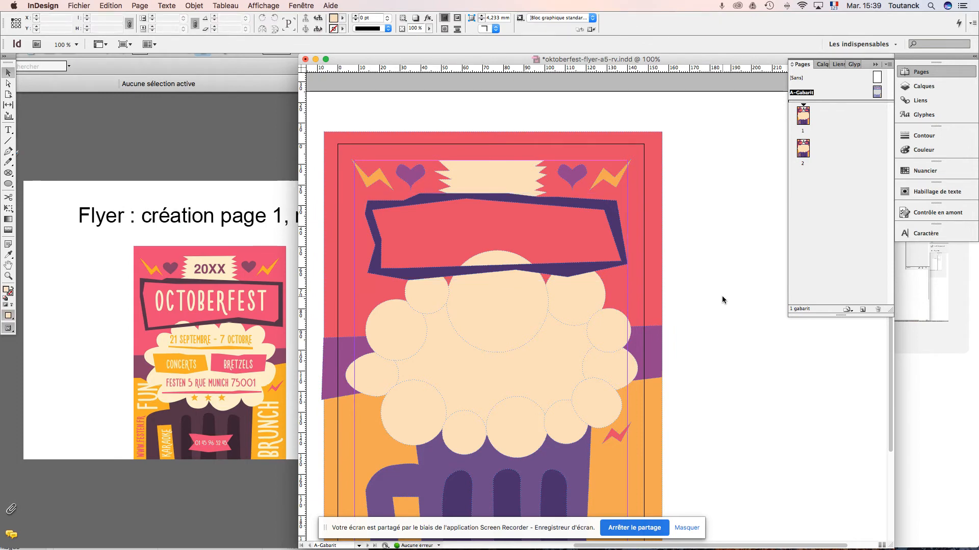
{"action": "left_click", "coordinate": [622, 268]}
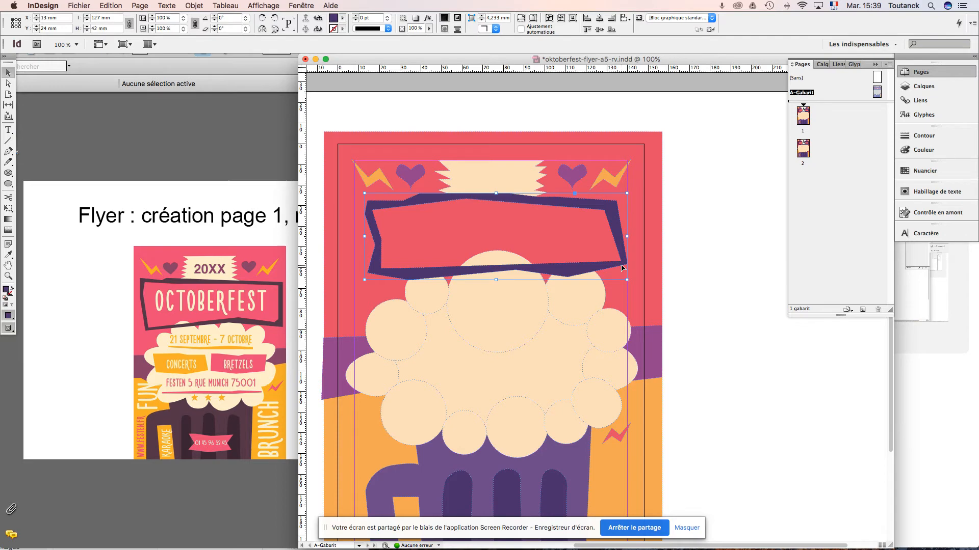
{"action": "left_click", "coordinate": [723, 310]}
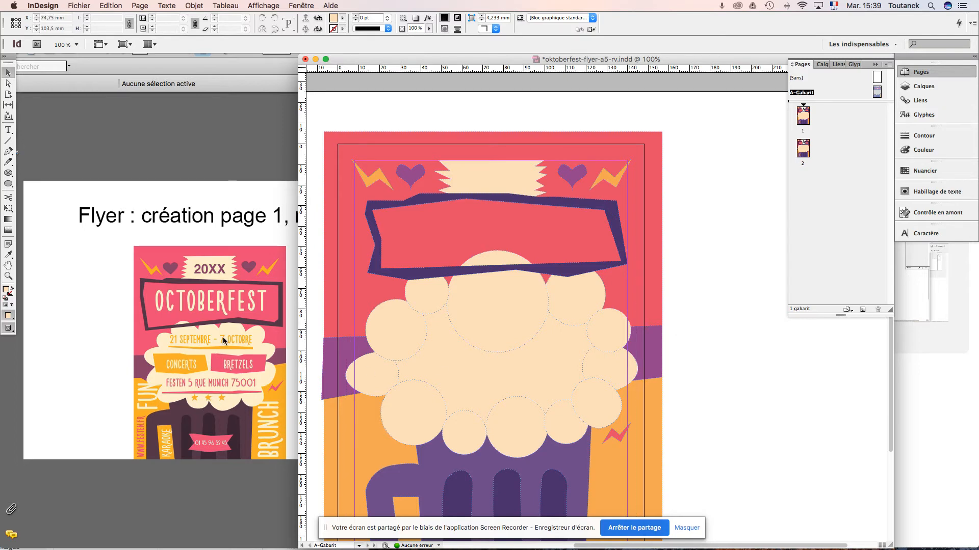
- Draw a five-pointed star about 14.75 × 11 mm on the lower foam with the Pen tool, filled with C=0 M=42 J=76 N=0
{"action": "left_click", "coordinate": [9, 152]}
{"action": "scroll", "coordinate": [489, 406], "scroll_direction": "down", "scroll_amount": 3}
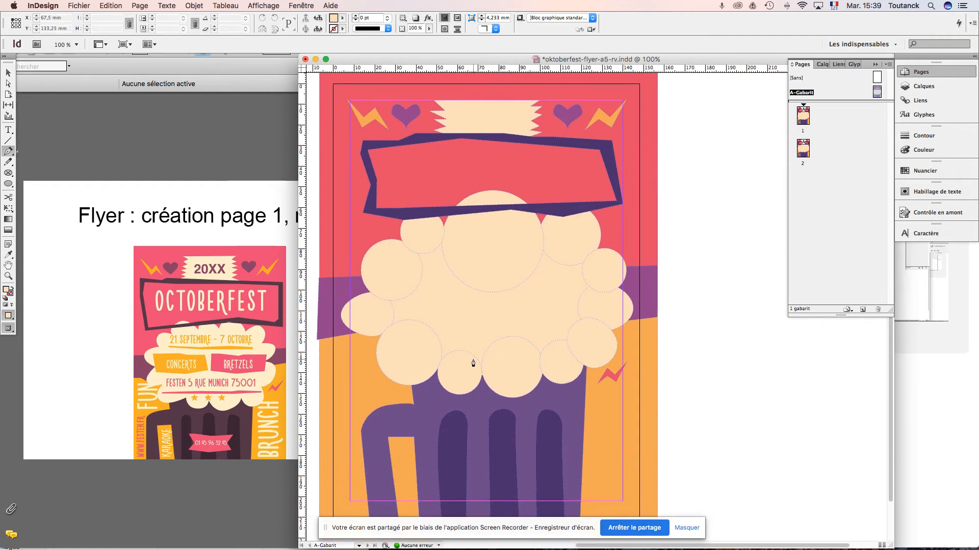
{"action": "left_click", "coordinate": [342, 18]}
{"action": "left_click", "coordinate": [366, 132]}
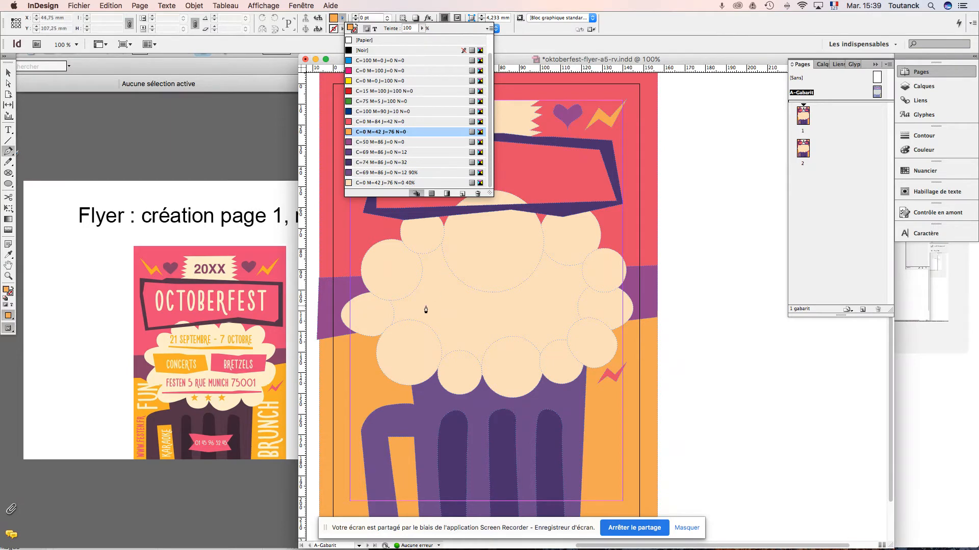
{"action": "left_click", "coordinate": [444, 329]}
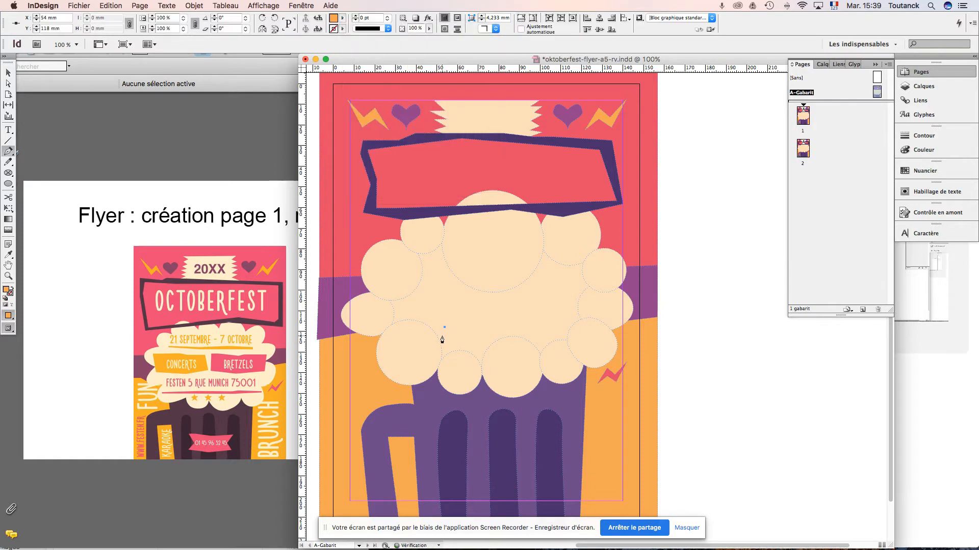
{"action": "left_click", "coordinate": [430, 335]}
{"action": "left_click", "coordinate": [438, 350]}
{"action": "left_click", "coordinate": [441, 340]}
{"action": "left_click", "coordinate": [457, 350]}
{"action": "left_click", "coordinate": [454, 338]}
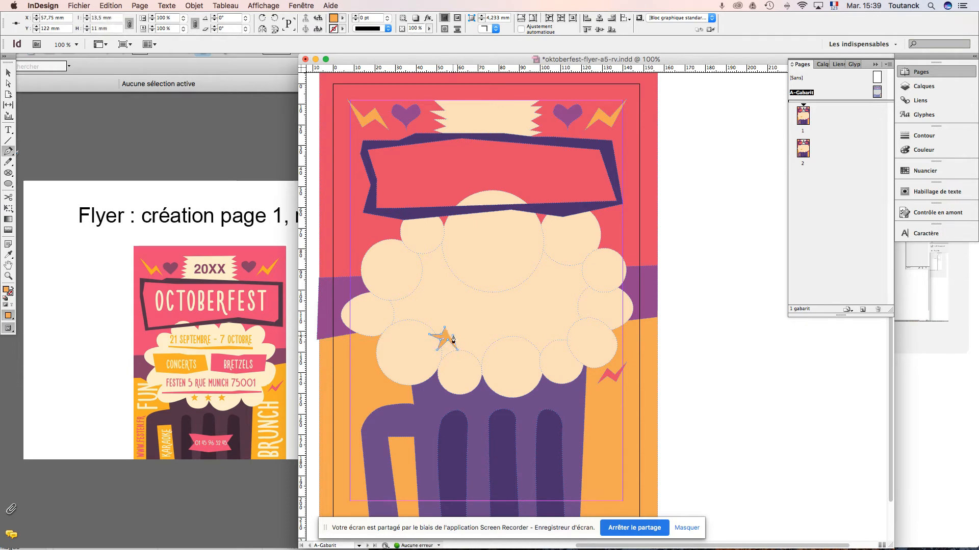
{"action": "left_click", "coordinate": [460, 327]}
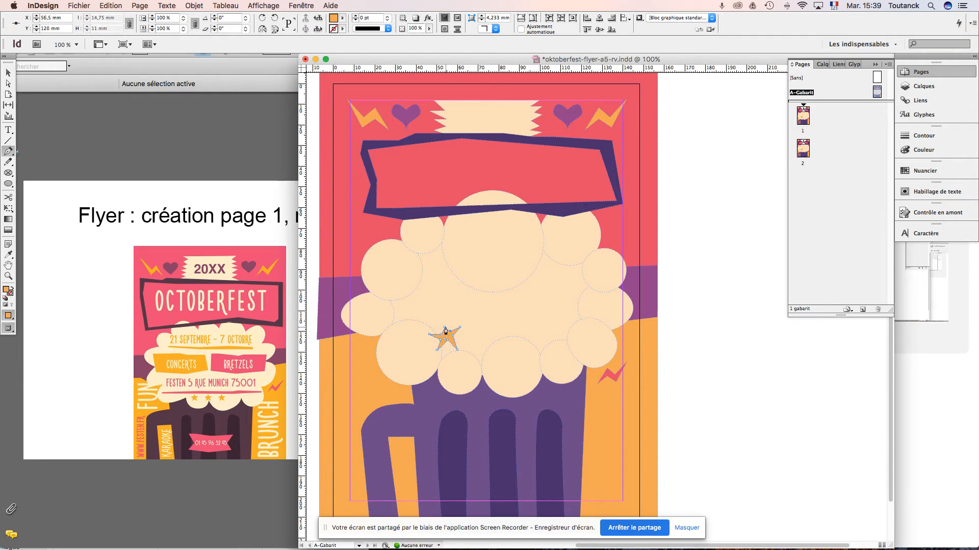
{"action": "left_click", "coordinate": [445, 329]}
- Reshape the orange star by repositioning its upper, side and lower inner anchor points so that its branches look balanced
{"action": "key", "text": "super+4"}
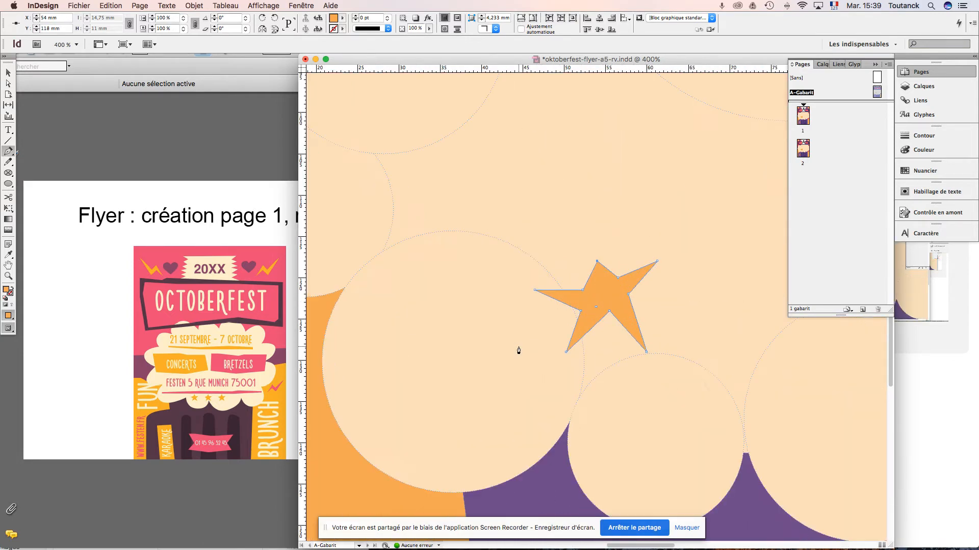
{"action": "scroll", "coordinate": [504, 351], "scroll_direction": "right", "scroll_amount": 5}
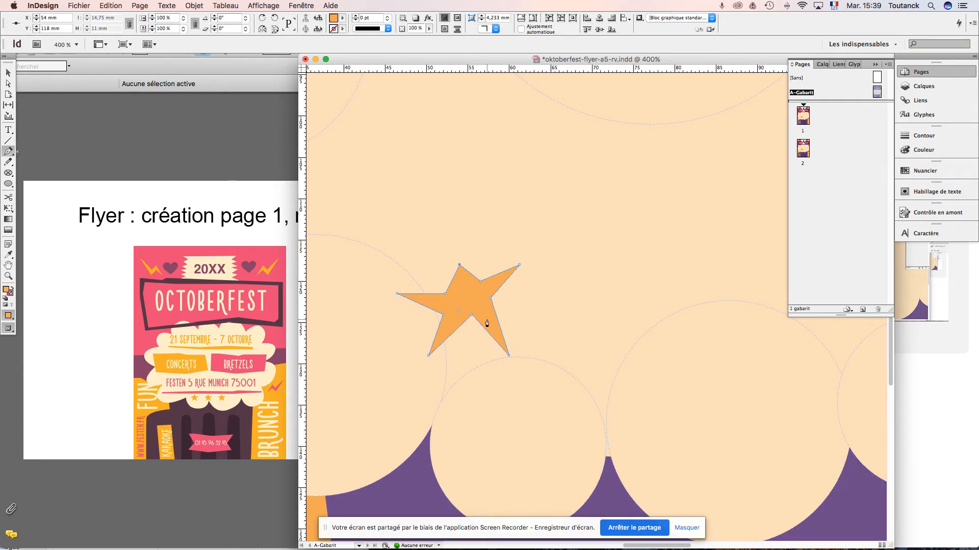
{"action": "key", "text": "a"}
{"action": "left_click_drag", "start_coordinate": [519, 266], "coordinate": [525, 296]}
{"action": "left_click_drag", "start_coordinate": [462, 267], "coordinate": [471, 267]}
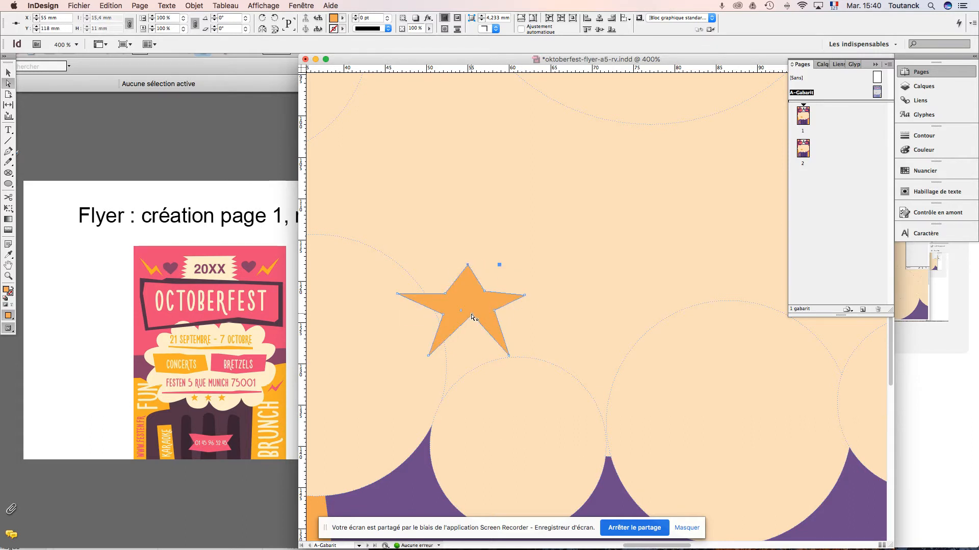
{"action": "left_click_drag", "start_coordinate": [470, 319], "coordinate": [466, 324]}
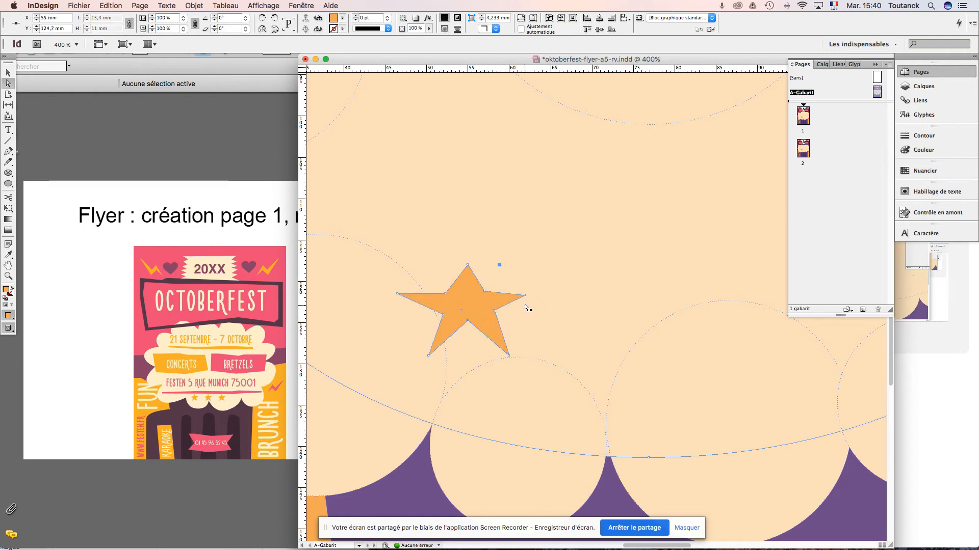
{"action": "left_click_drag", "start_coordinate": [399, 296], "coordinate": [452, 295]}
{"action": "key", "text": "super+minus"}
{"action": "key", "text": "super+minus"}
{"action": "key", "text": "super+minus"}
{"action": "key", "text": "super+minus"}
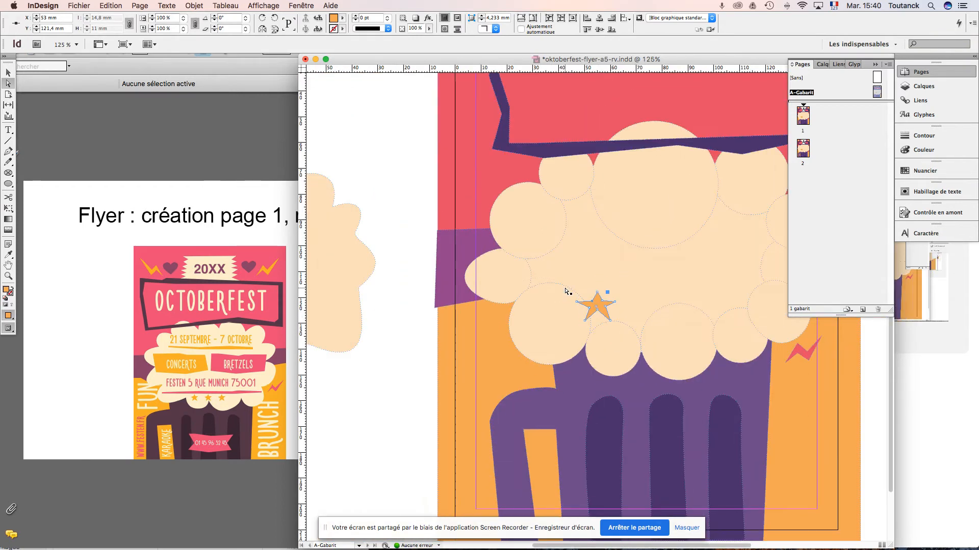
- Shrink the star to about 10.5 × 7.8 mm and reposition it on the lower foam above the mug
{"action": "key", "text": "v"}
{"action": "left_click", "coordinate": [472, 340]}
{"action": "left_click_drag", "start_coordinate": [598, 309], "coordinate": [600, 331]}
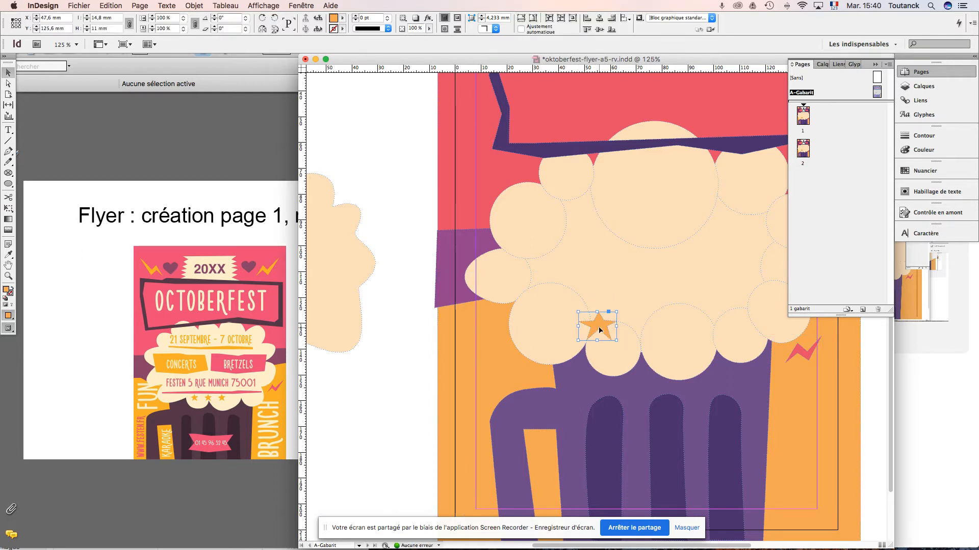
{"action": "left_click_drag", "start_coordinate": [616, 342], "coordinate": [607, 334]}
{"action": "left_click_drag", "start_coordinate": [598, 325], "coordinate": [622, 335]}
- Paste two copies of the star and place them in a horizontal row beside the first one
{"action": "key", "text": "super+v"}
{"action": "left_click_drag", "start_coordinate": [598, 308], "coordinate": [668, 333]}
{"action": "key", "text": "super+v"}
{"action": "left_click_drag", "start_coordinate": [591, 306], "coordinate": [596, 326]}
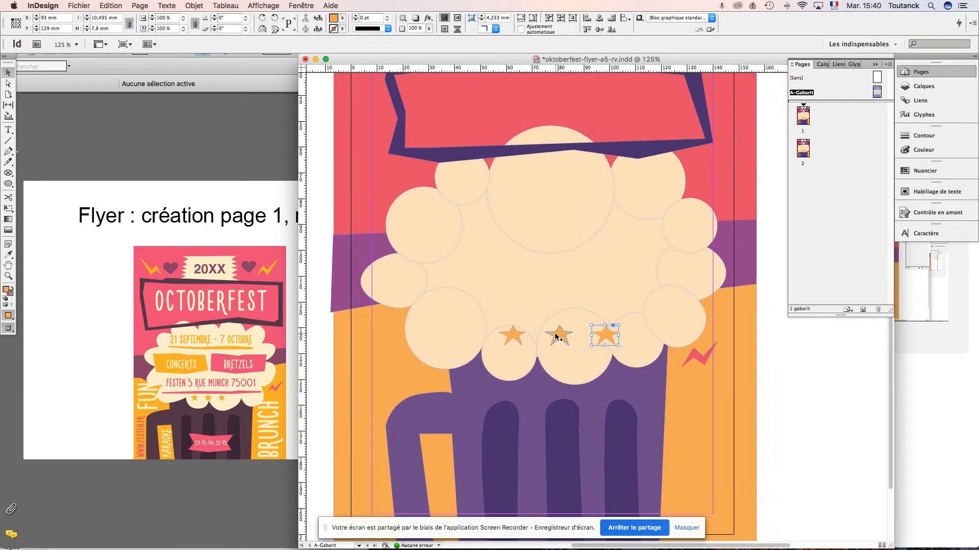
- Nudge the rightmost star 2.5 mm closer to the others and distribute the three stars evenly along the row
{"action": "key", "text": "shift+Left"}
{"action": "left_click", "coordinate": [559, 339], "text": "shift"}
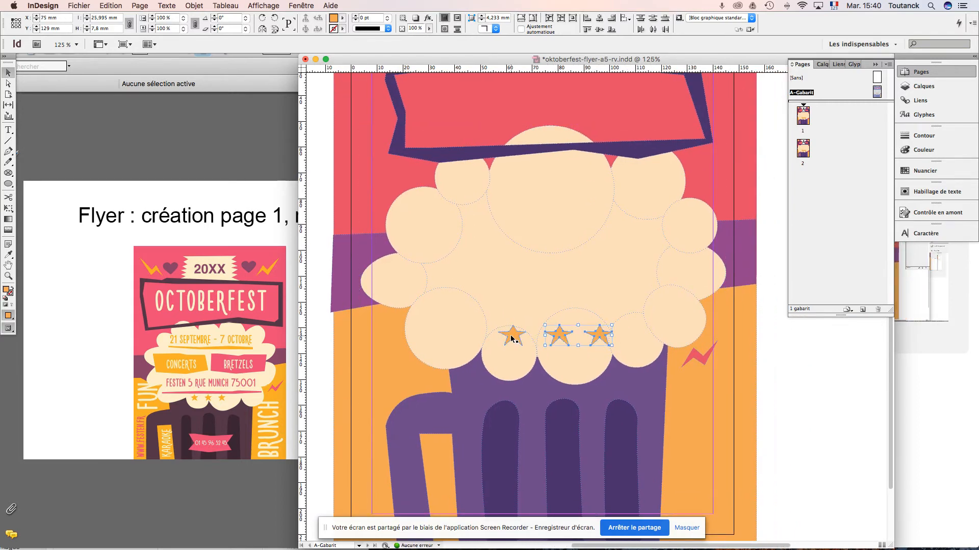
{"action": "left_click", "coordinate": [513, 337], "text": "shift"}
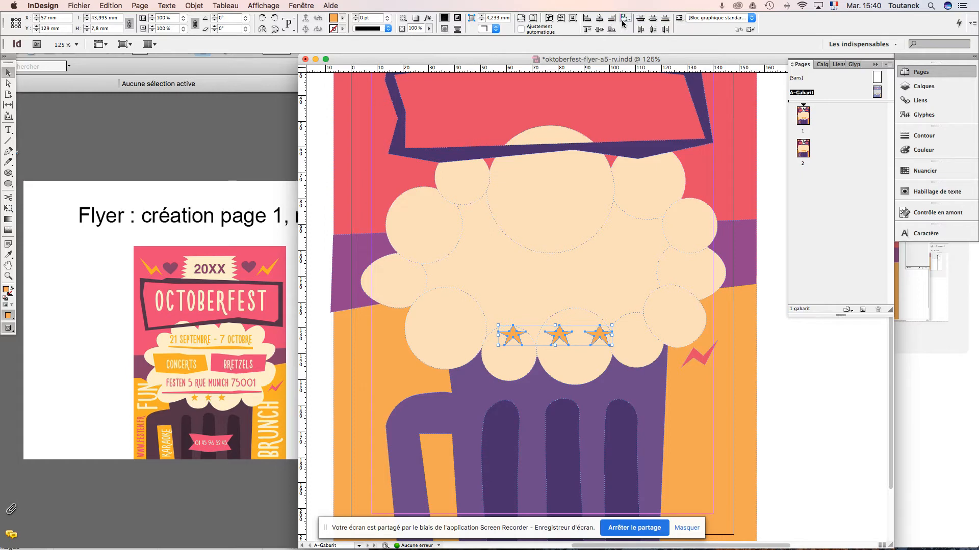
{"action": "left_click", "coordinate": [653, 29]}
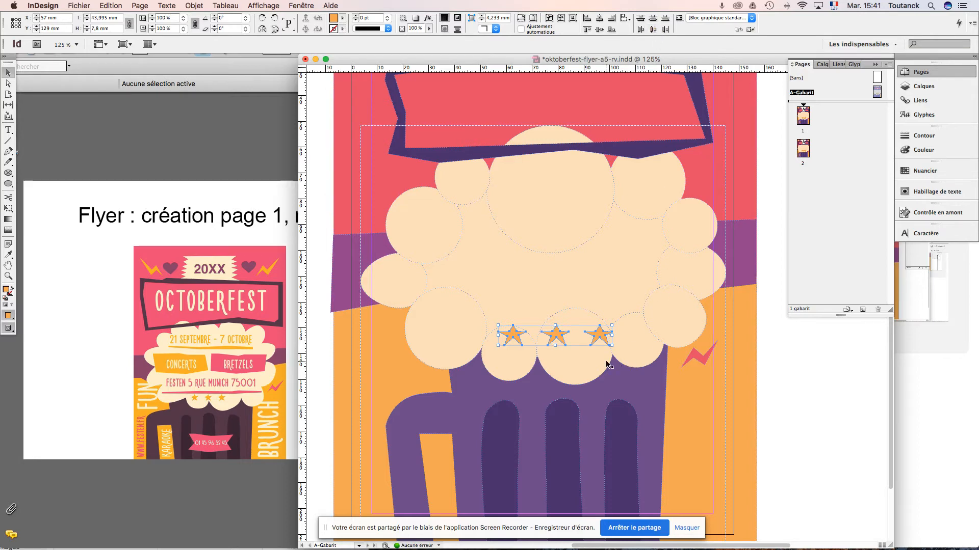
- Group the three stars and move the group down 5 mm, checking the flyer in preview mode
{"action": "key", "text": "super+g"}
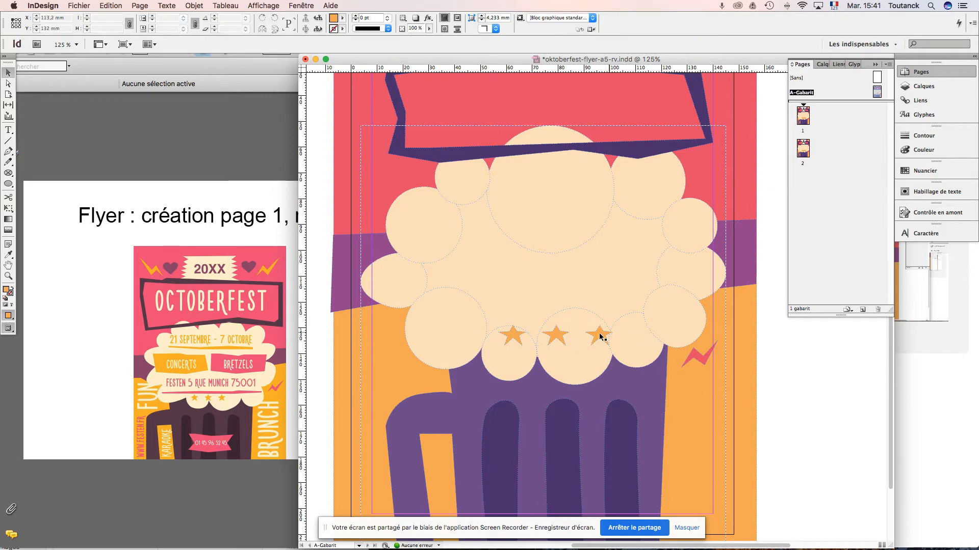
{"action": "key", "text": "shift+Down"}
{"action": "key", "text": "shift+Down"}
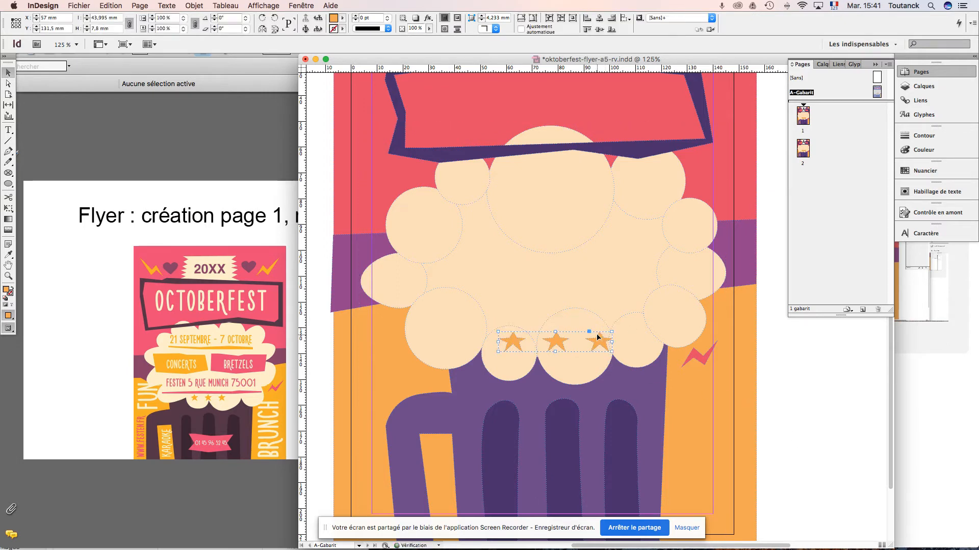
{"action": "key", "text": "w"}
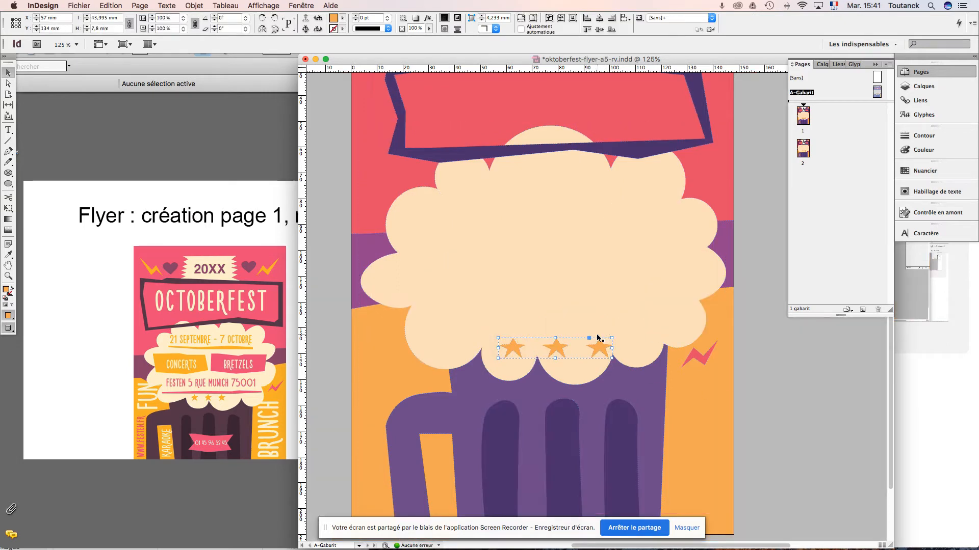
{"action": "left_click_drag", "start_coordinate": [774, 386], "coordinate": [759, 417]}
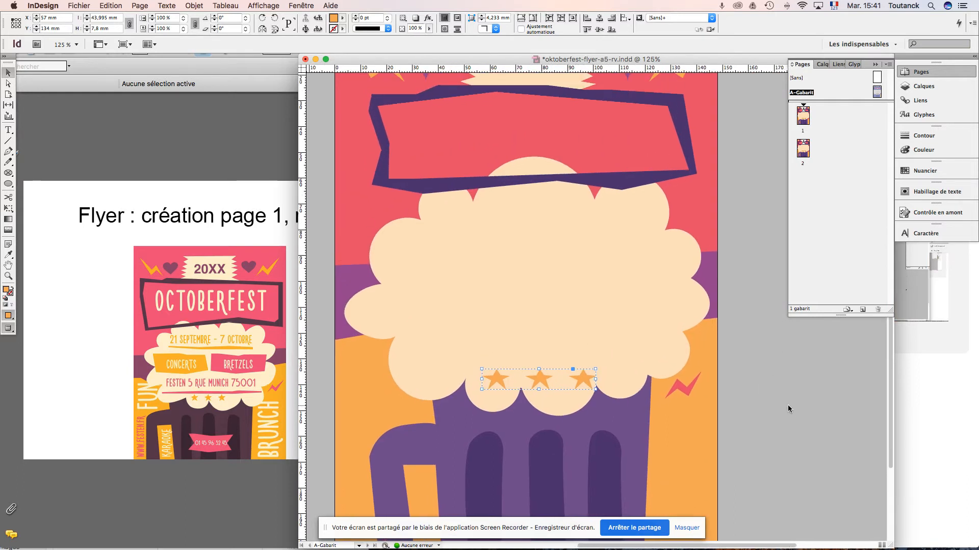
- Draw an irregular orange banner about 45 × 19.4 mm with the Pen tool and position it on the left half of the foam
{"action": "left_click", "coordinate": [788, 409]}
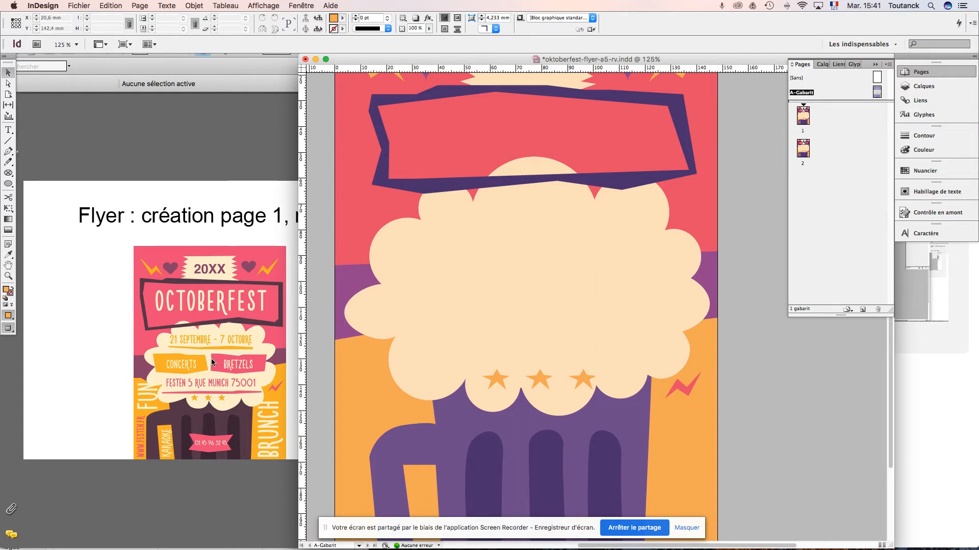
{"action": "left_click", "coordinate": [8, 152]}
{"action": "left_click", "coordinate": [402, 272]}
{"action": "left_click", "coordinate": [428, 269]}
{"action": "left_click", "coordinate": [454, 267]}
{"action": "left_click", "coordinate": [474, 274]}
{"action": "left_click", "coordinate": [507, 271]}
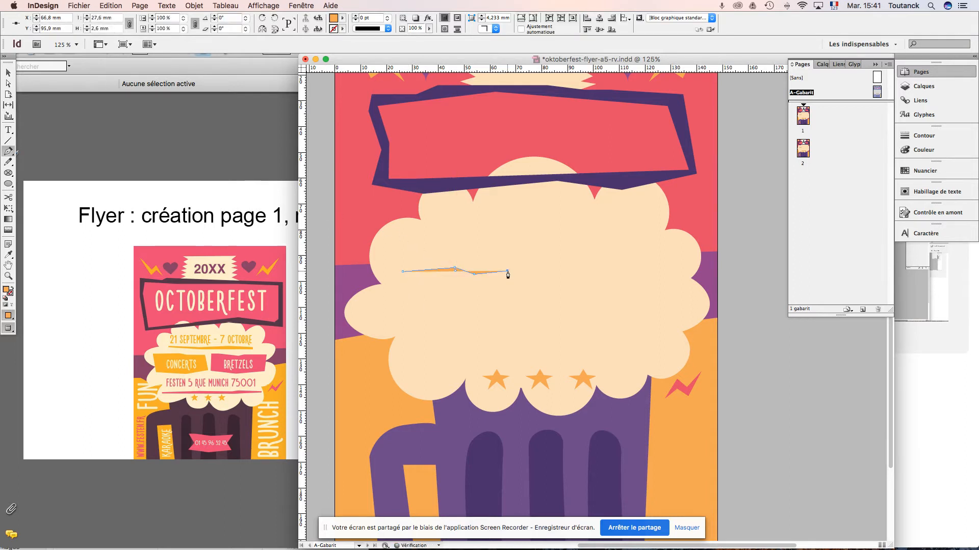
{"action": "left_click", "coordinate": [514, 308]}
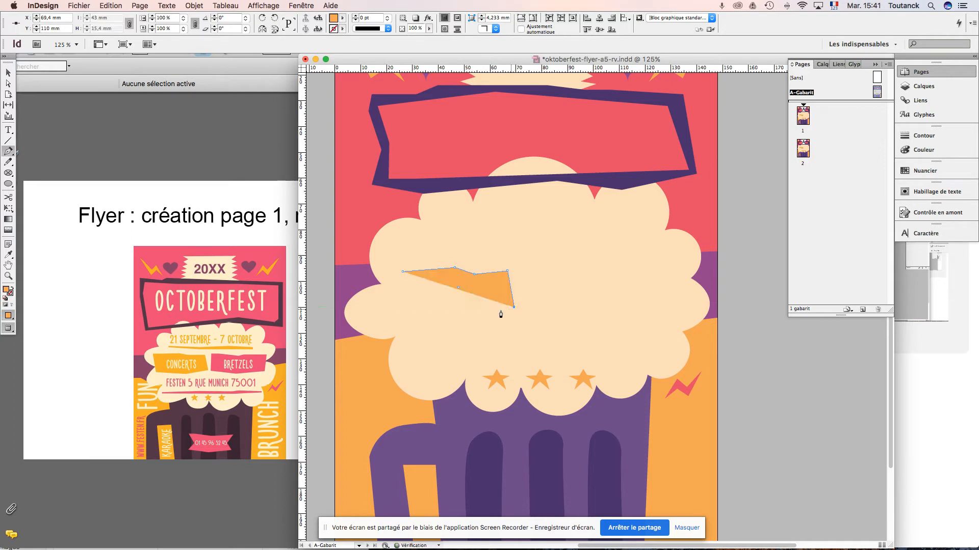
{"action": "left_click", "coordinate": [462, 317]}
{"action": "left_click", "coordinate": [398, 307]}
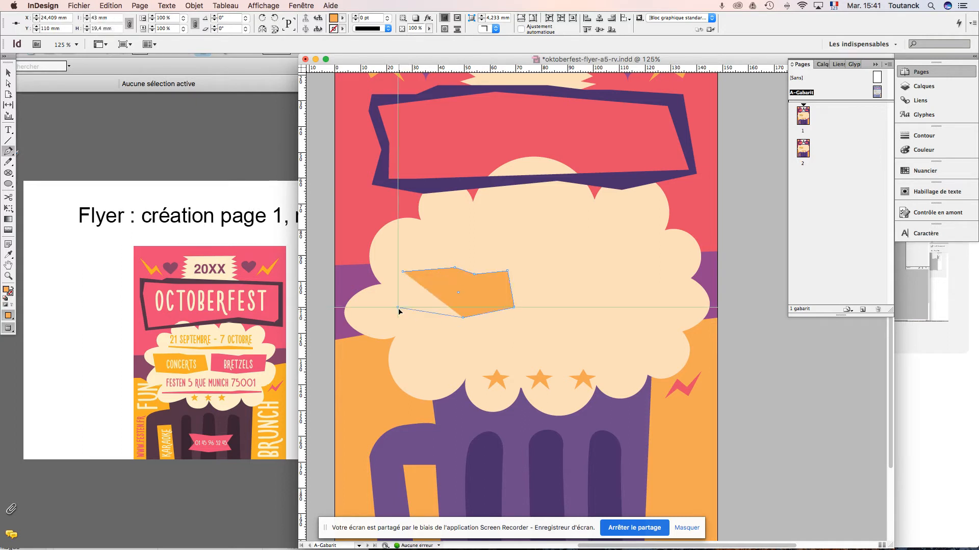
{"action": "left_click", "coordinate": [403, 273]}
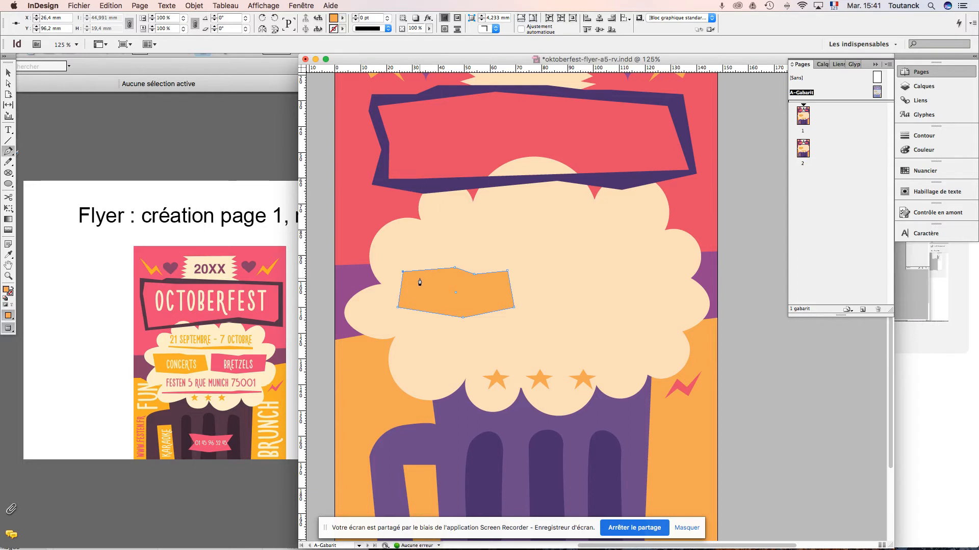
{"action": "key", "text": "v"}
{"action": "left_click_drag", "start_coordinate": [478, 302], "coordinate": [469, 289]}
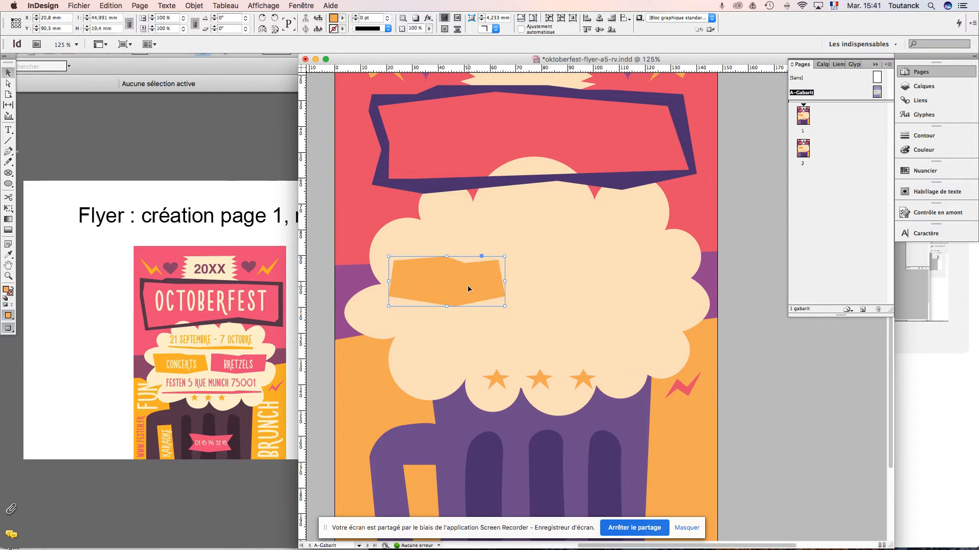
- Paste a copy of the orange banner, place it level with the original on the right half of the foam, and mirror it left to right
{"action": "key", "text": "super+v"}
{"action": "left_click_drag", "start_coordinate": [627, 316], "coordinate": [626, 289]}
{"action": "right_click", "coordinate": [625, 288]}
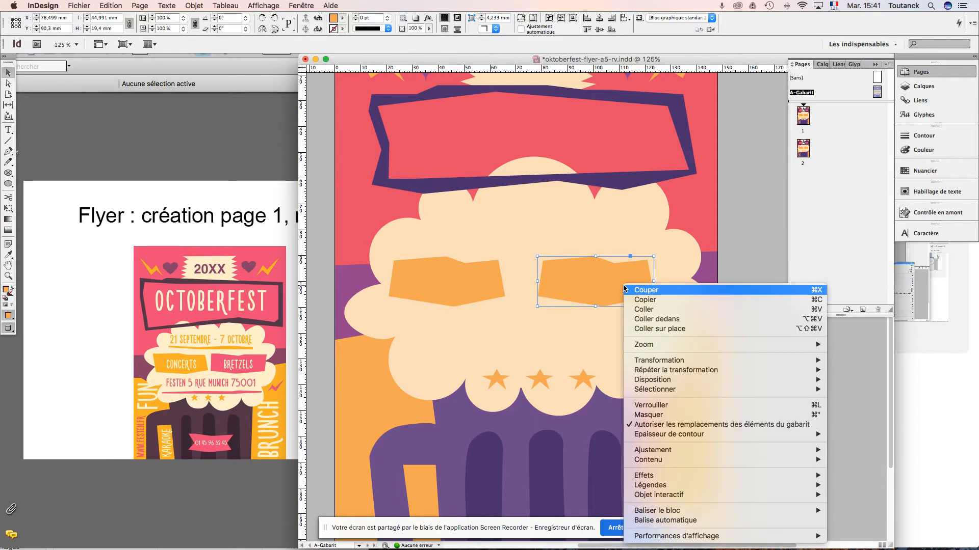
{"action": "mouse_move", "coordinate": [662, 362]}
{"action": "left_click", "coordinate": [877, 441]}
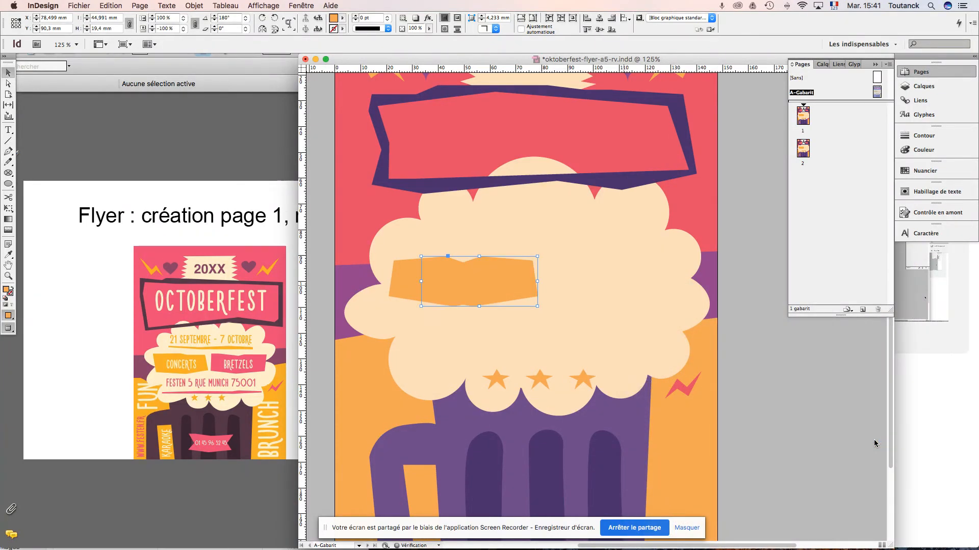
- Move the mirrored banner 52.5 mm to the right and 1.25 mm up
{"action": "key", "text": "shift+Right"}
{"action": "key", "text": "shift+Right"}
{"action": "key", "text": "shift+Right"}
{"action": "key", "text": "shift+Right"}
{"action": "key", "text": "shift+Right"}
{"action": "key", "text": "shift+Right"}
{"action": "key", "text": "shift+Right"}
{"action": "key", "text": "shift+Right"}
{"action": "key", "text": "shift+Right"}
{"action": "key", "text": "shift+Right"}
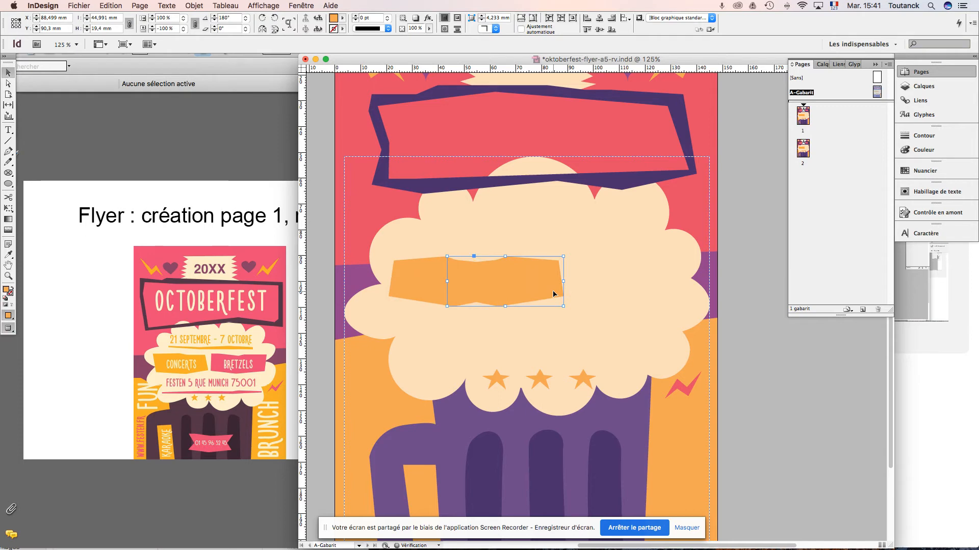
{"action": "key", "text": "shift+Right"}
{"action": "key", "text": "shift+Right"}
{"action": "key", "text": "shift+Right"}
{"action": "key", "text": "shift+Right"}
{"action": "key", "text": "shift+Right"}
{"action": "key", "text": "shift+Right"}
{"action": "key", "text": "shift+Right"}
{"action": "key", "text": "shift+Right"}
{"action": "key", "text": "shift+Right"}
{"action": "key", "text": "shift+Right"}
{"action": "key", "text": "shift+Right"}
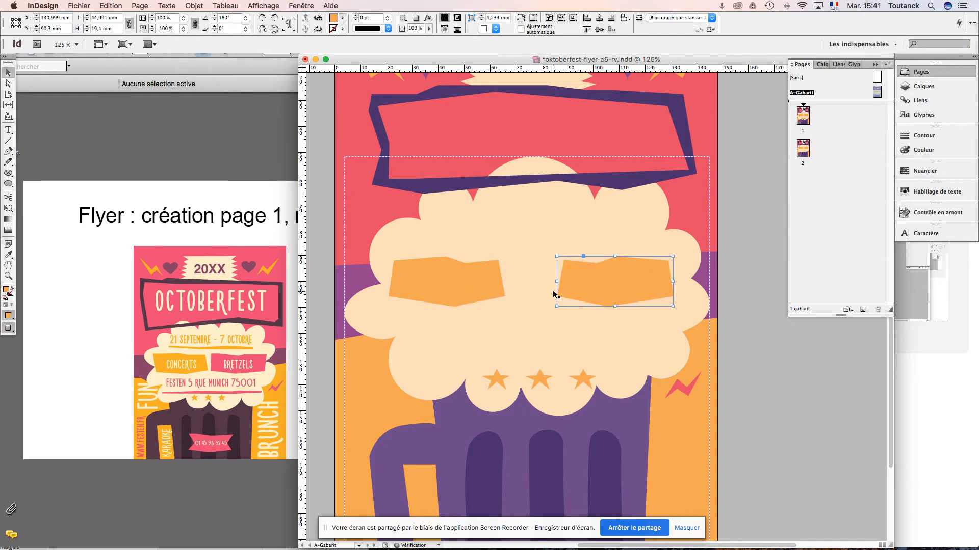
{"action": "key", "text": "Up"}
{"action": "key", "text": "Up"}
{"action": "key", "text": "Up"}
{"action": "key", "text": "Up"}
{"action": "key", "text": "Up"}
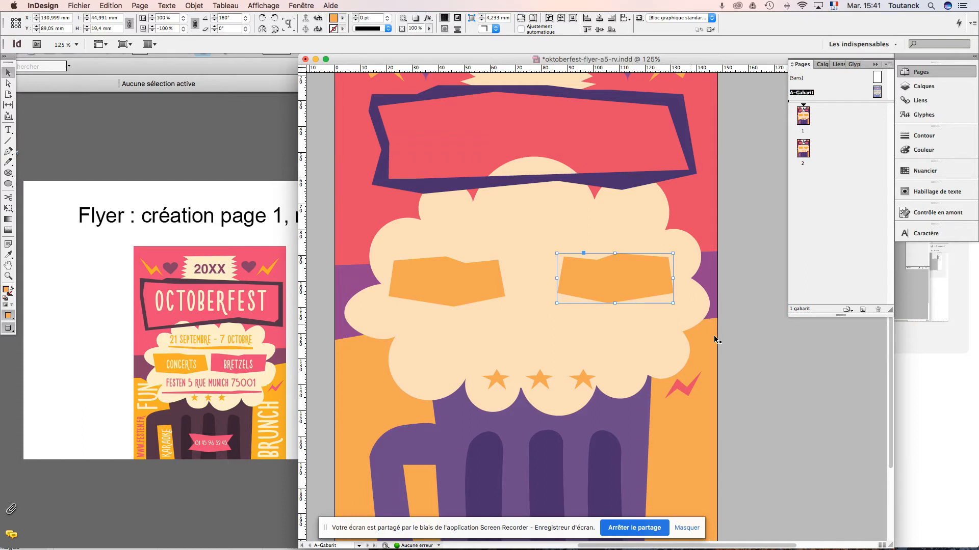
{"action": "left_click", "coordinate": [763, 382]}
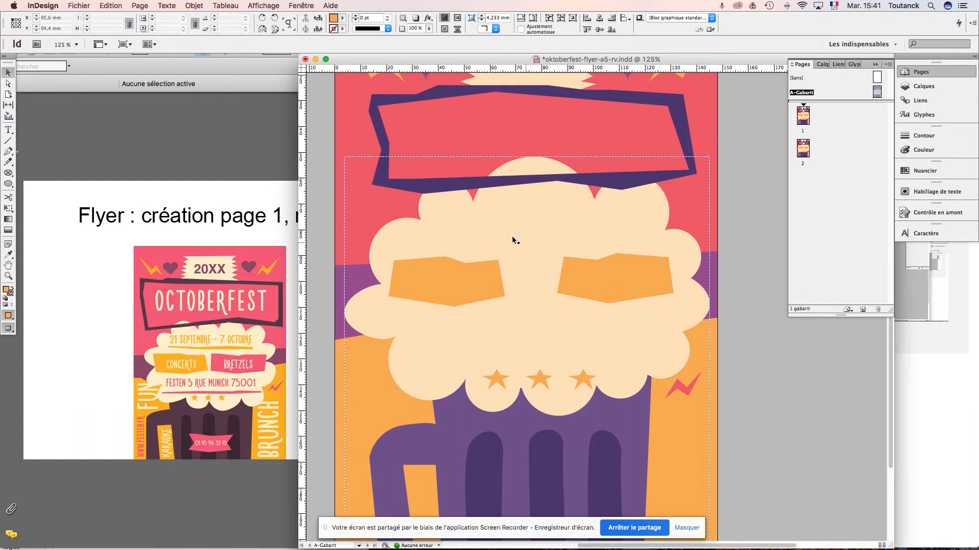
- Reshape the right banner to about 46 × 19.2 mm by moving its upper-edge, lower-middle and lower-right anchor points
{"action": "left_click", "coordinate": [9, 84]}
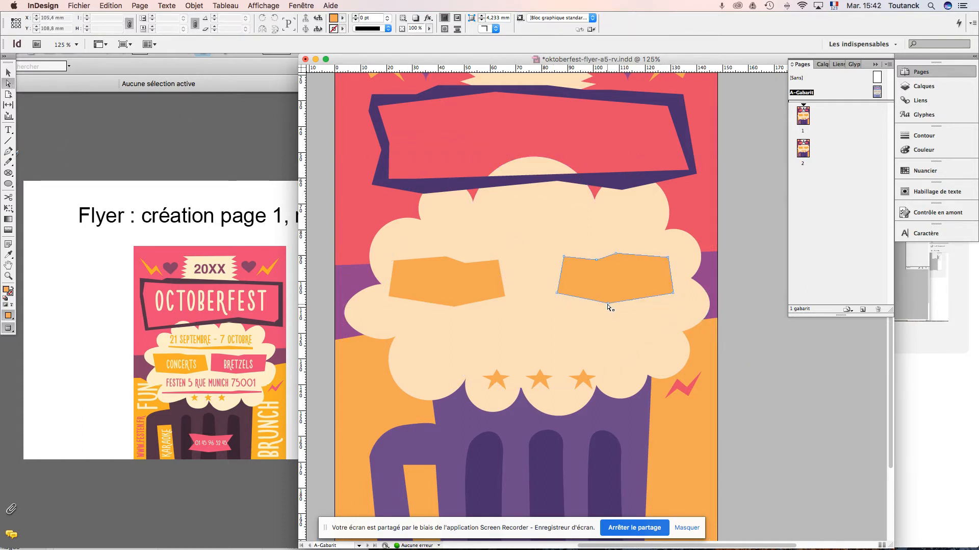
{"action": "left_click", "coordinate": [609, 305]}
{"action": "left_click_drag", "start_coordinate": [610, 305], "coordinate": [609, 299]}
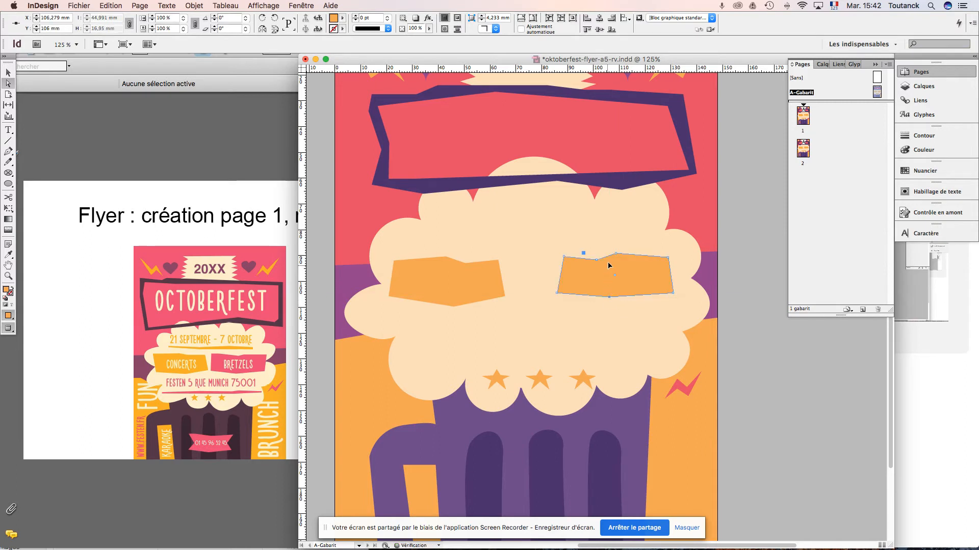
{"action": "left_click_drag", "start_coordinate": [616, 255], "coordinate": [595, 253]}
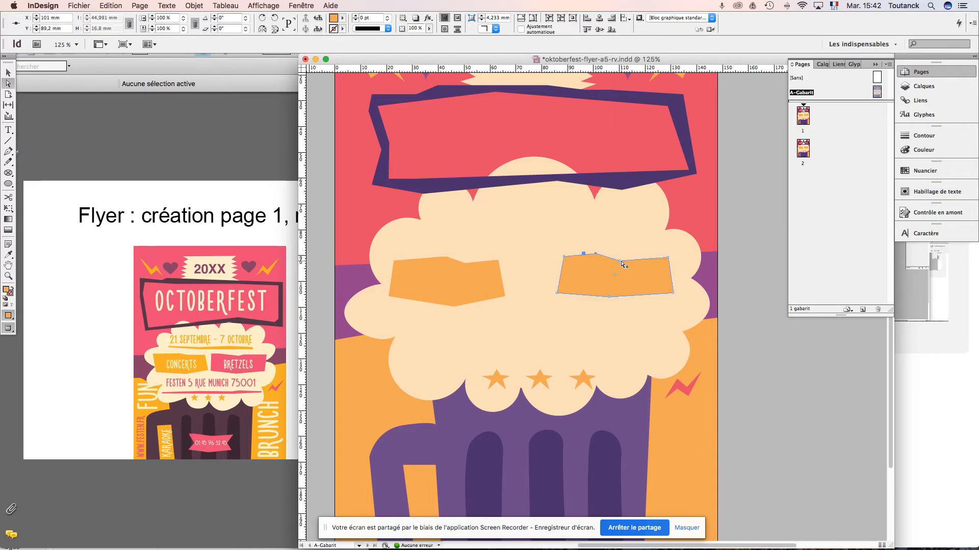
{"action": "left_click_drag", "start_coordinate": [620, 262], "coordinate": [623, 261]}
{"action": "left_click_drag", "start_coordinate": [609, 297], "coordinate": [609, 294]}
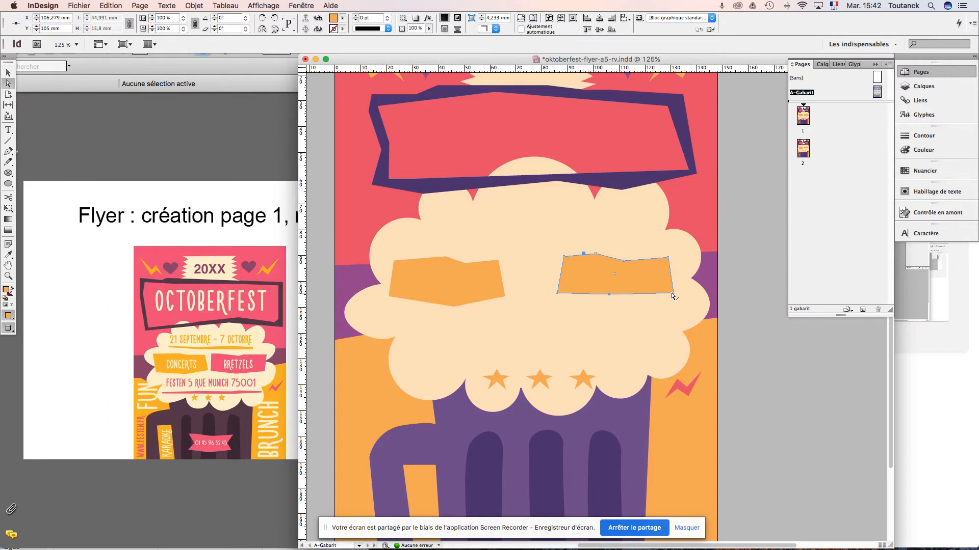
{"action": "left_click_drag", "start_coordinate": [673, 294], "coordinate": [676, 304]}
{"action": "key", "text": "v"}
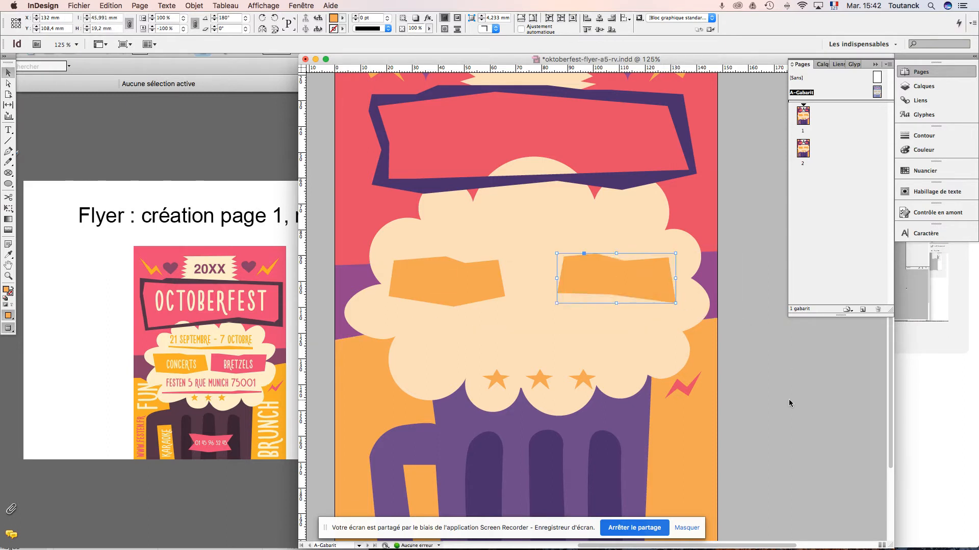
{"action": "left_click", "coordinate": [794, 405]}
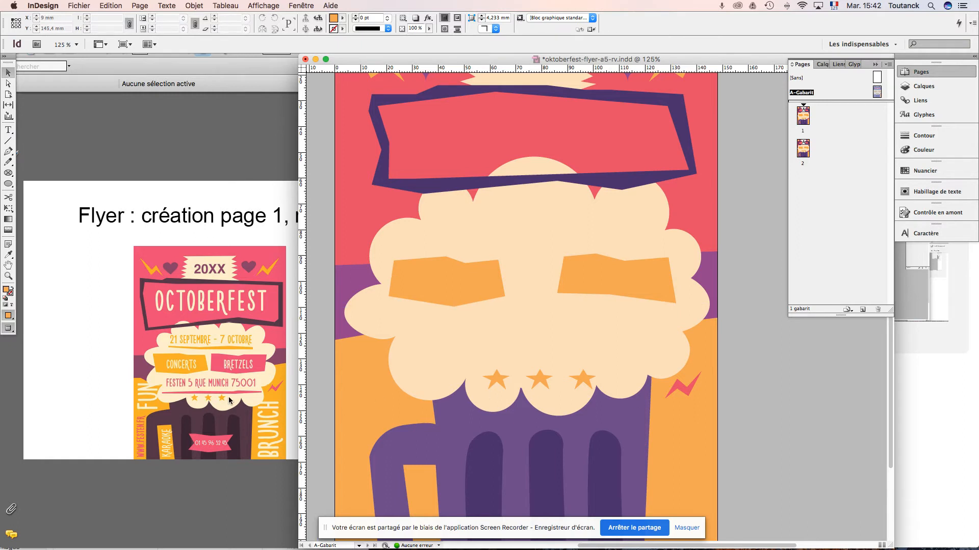
- Draw a thin, uneven orange underline about 89.6 × 6.4 mm with the Pen tool across the foam above the two banners
{"action": "left_click", "coordinate": [8, 151]}
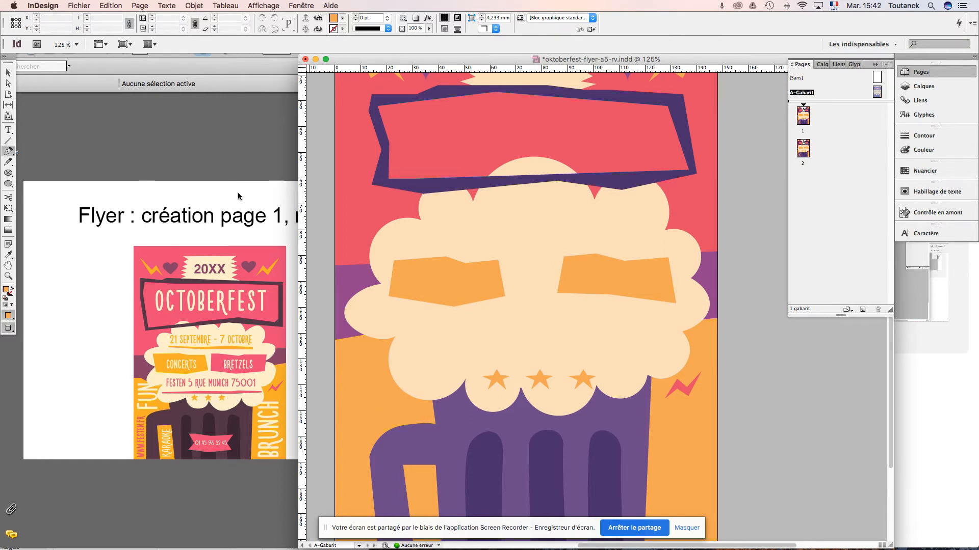
{"action": "left_click", "coordinate": [423, 236]}
{"action": "left_click_drag", "start_coordinate": [493, 237], "coordinate": [553, 235]}
{"action": "left_click", "coordinate": [618, 235]}
{"action": "left_click", "coordinate": [646, 229]}
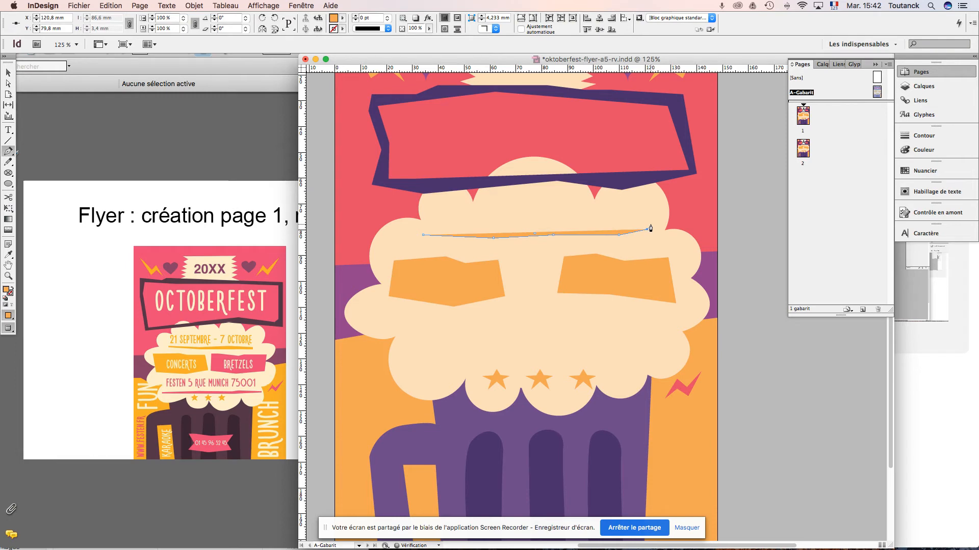
{"action": "left_click", "coordinate": [651, 222]}
{"action": "left_click", "coordinate": [626, 225]}
{"action": "left_click", "coordinate": [572, 228]}
{"action": "left_click", "coordinate": [519, 230]}
{"action": "left_click", "coordinate": [462, 233]}
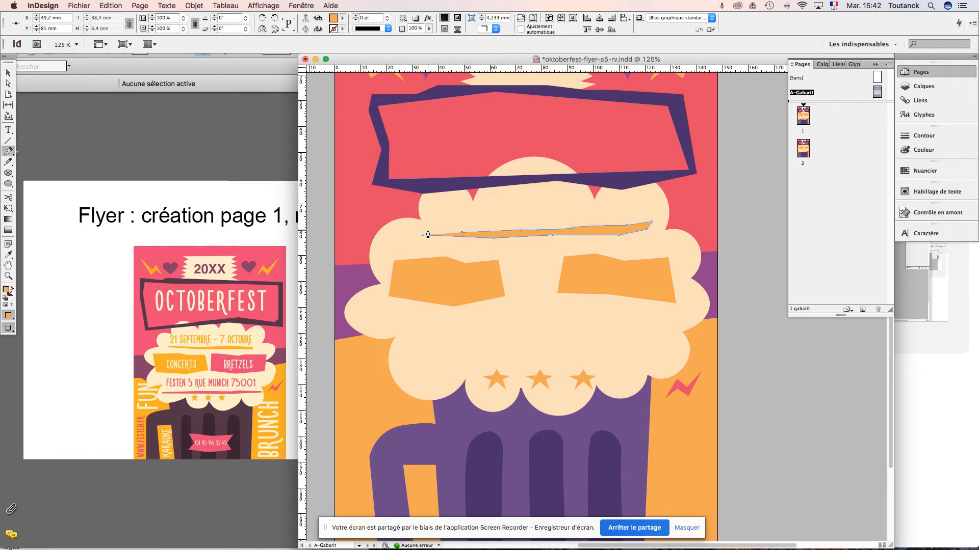
{"action": "left_click", "coordinate": [420, 233]}
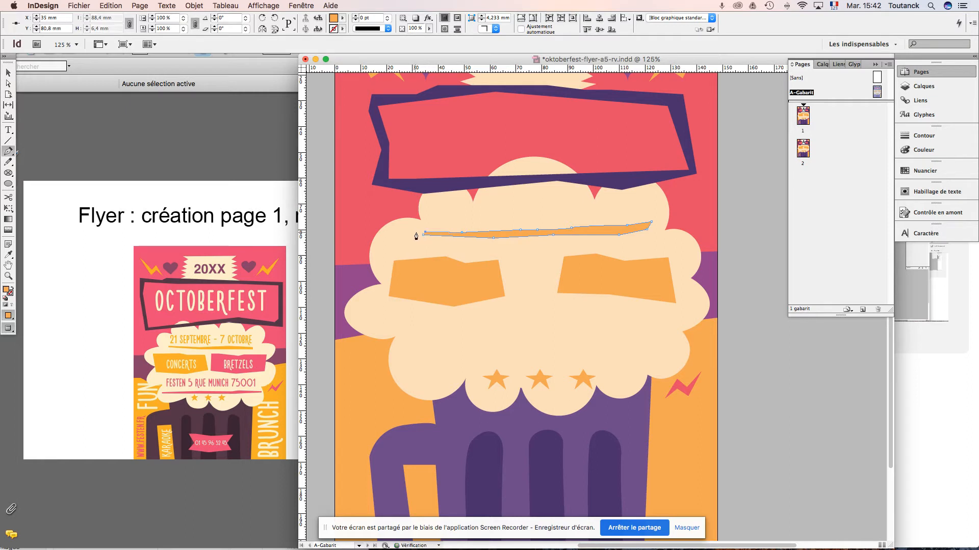
{"action": "left_click", "coordinate": [424, 235]}
{"action": "left_click", "coordinate": [8, 73]}
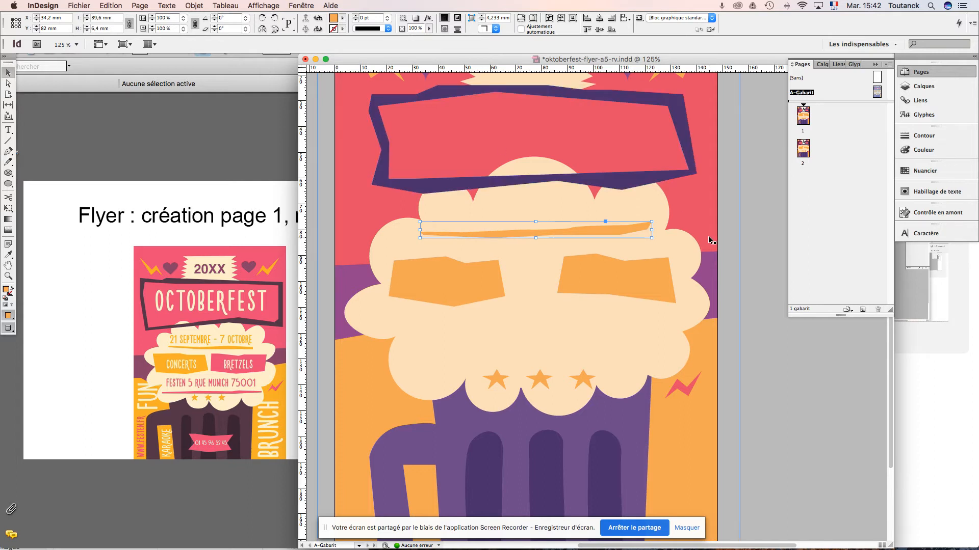
- Paste a copy of the underline, align it beneath the two banners, and mirror it about the vertical axis
{"action": "key", "text": "super+v"}
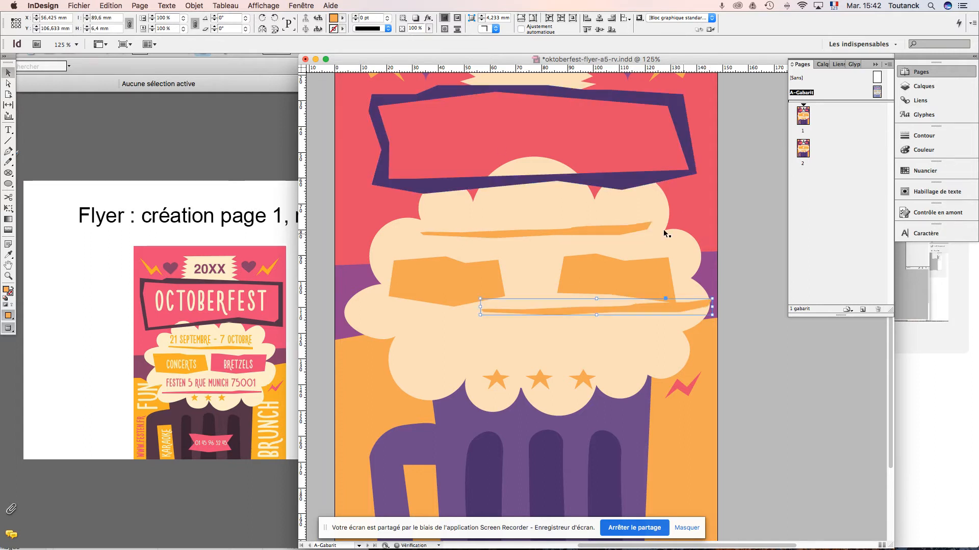
{"action": "left_click_drag", "start_coordinate": [633, 313], "coordinate": [573, 340]}
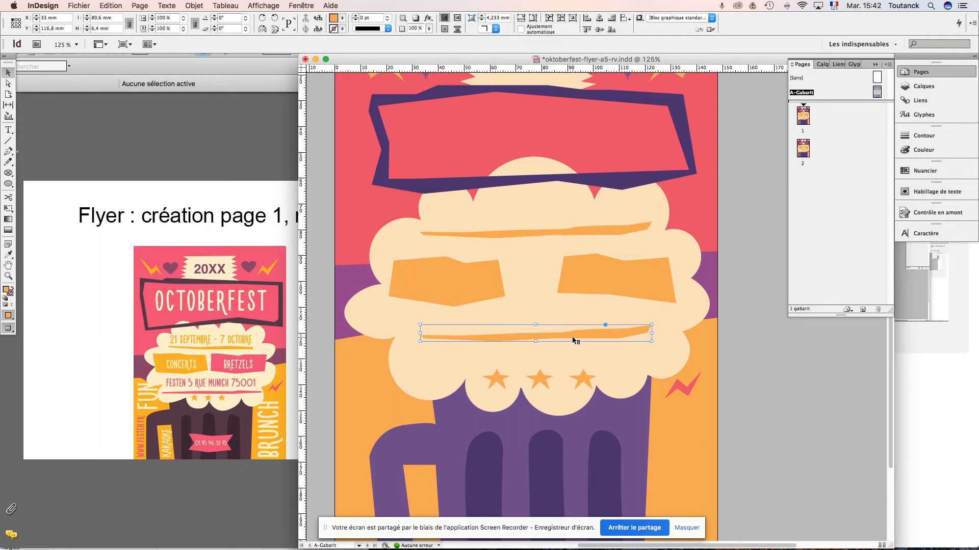
{"action": "right_click", "coordinate": [573, 340]}
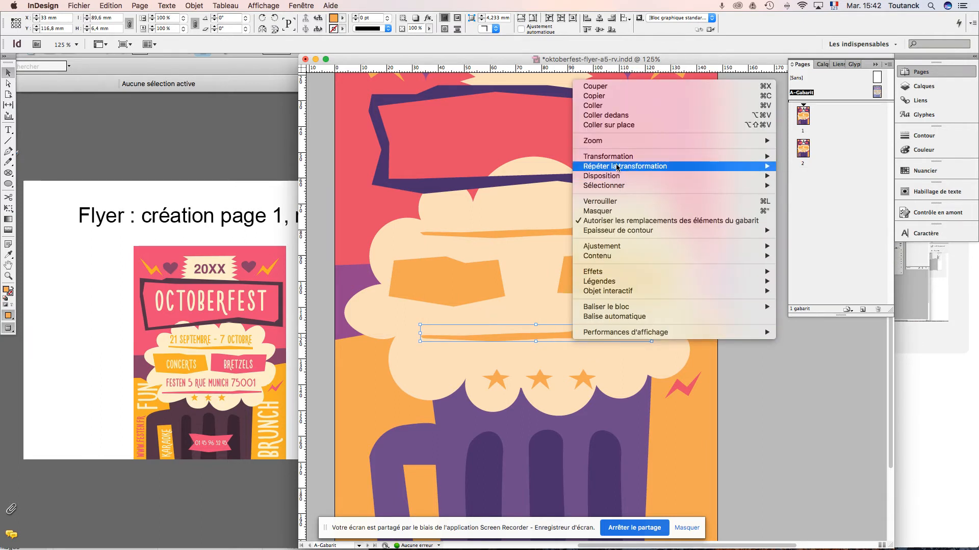
{"action": "mouse_move", "coordinate": [615, 158]}
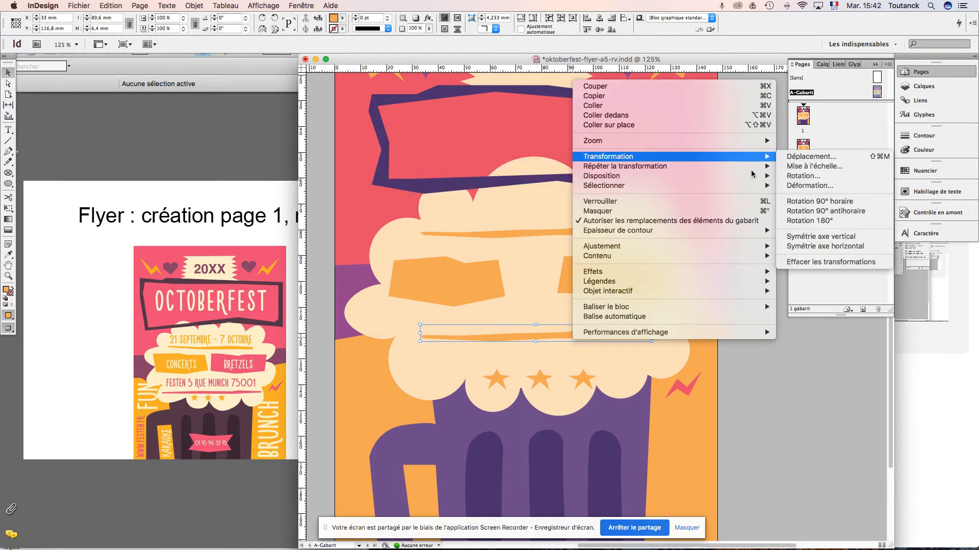
{"action": "left_click", "coordinate": [841, 238]}
- Move the mirrored underline 90 mm to the right and 7.5 mm down so it sits just above the stars
{"action": "key", "text": "shift+Right"}
{"action": "key", "text": "shift+Right"}
{"action": "key", "text": "shift+Right"}
{"action": "key", "text": "shift+Right"}
{"action": "key", "text": "shift+Right"}
{"action": "key", "text": "shift+Right"}
{"action": "key", "text": "shift+Right"}
{"action": "key", "text": "shift+Right"}
{"action": "key", "text": "shift+Right"}
{"action": "key", "text": "shift+Right"}
{"action": "key", "text": "shift+Right"}
{"action": "key", "text": "shift+Right"}
{"action": "key", "text": "shift+Right"}
{"action": "key", "text": "shift+Right"}
{"action": "key", "text": "shift+Right"}
{"action": "key", "text": "shift+Right"}
{"action": "key", "text": "shift+Right"}
{"action": "key", "text": "shift+Right"}
{"action": "key", "text": "shift+Right"}
{"action": "key", "text": "shift+Right"}
{"action": "key", "text": "shift+Right"}
{"action": "key", "text": "shift+Right"}
{"action": "key", "text": "shift+Right"}
{"action": "key", "text": "shift+Right"}
{"action": "key", "text": "shift+Right"}
{"action": "key", "text": "shift+Right"}
{"action": "key", "text": "shift+Right"}
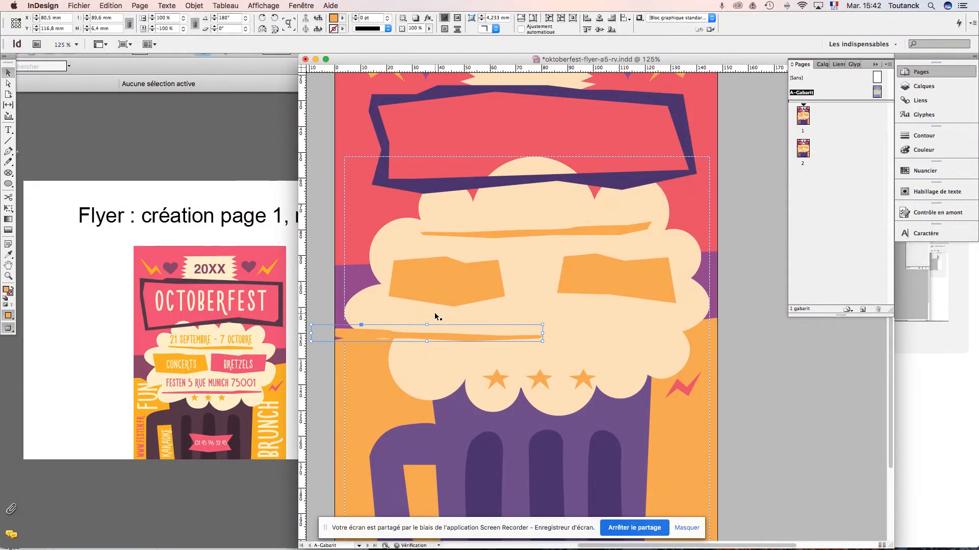
{"action": "key", "text": "shift+Right"}
{"action": "key", "text": "shift+Right"}
{"action": "key", "text": "shift+Right"}
{"action": "key", "text": "shift+Right"}
{"action": "key", "text": "shift+Right"}
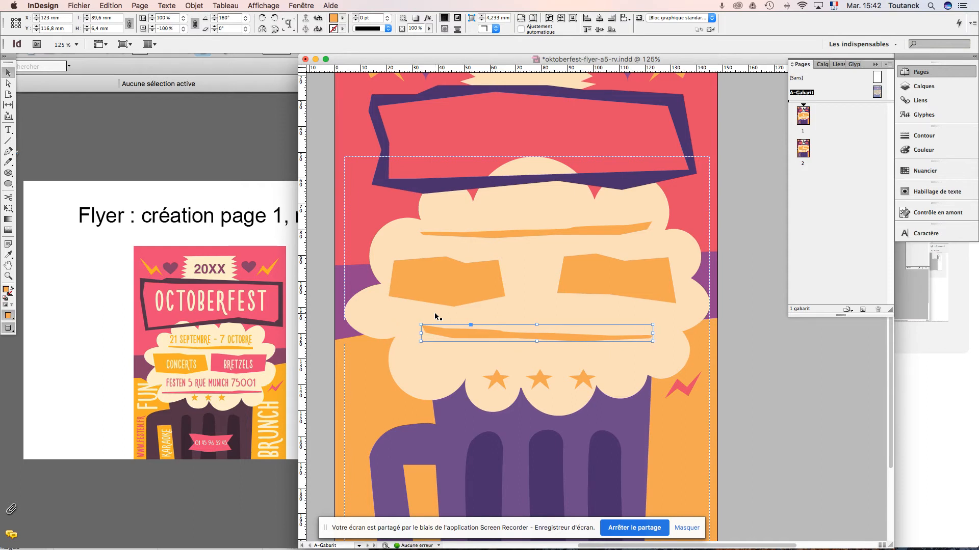
{"action": "key", "text": "shift+Down"}
{"action": "key", "text": "shift+Down"}
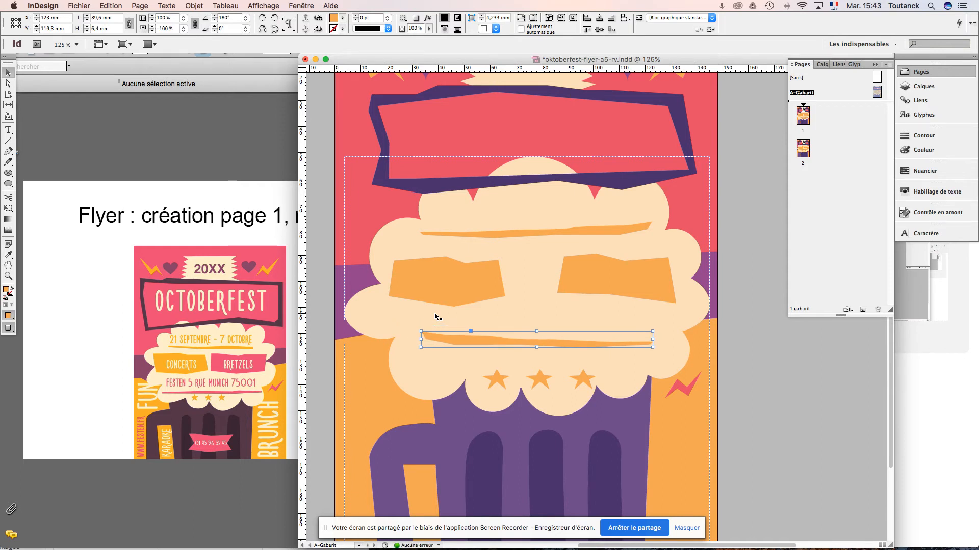
{"action": "key", "text": "shift+Down"}
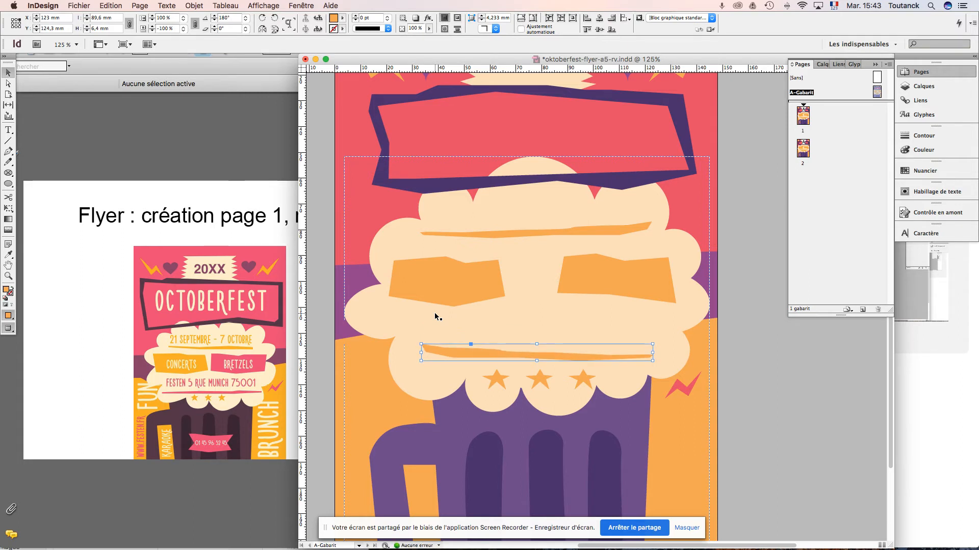
- Recolour the lower underline with the red sampled from inside the title frame, and check the whole flyer
{"action": "left_click", "coordinate": [8, 254]}
{"action": "left_click", "coordinate": [504, 137]}
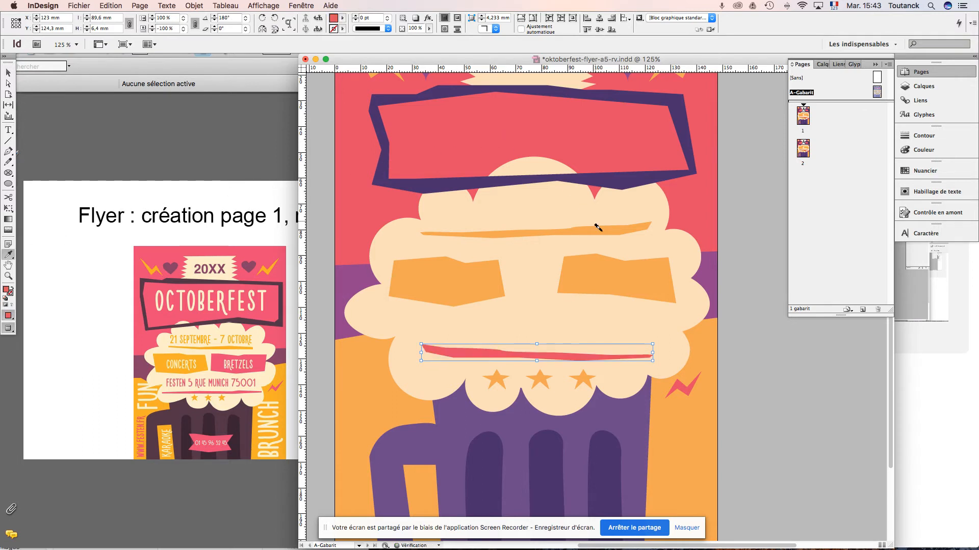
{"action": "key", "text": "v"}
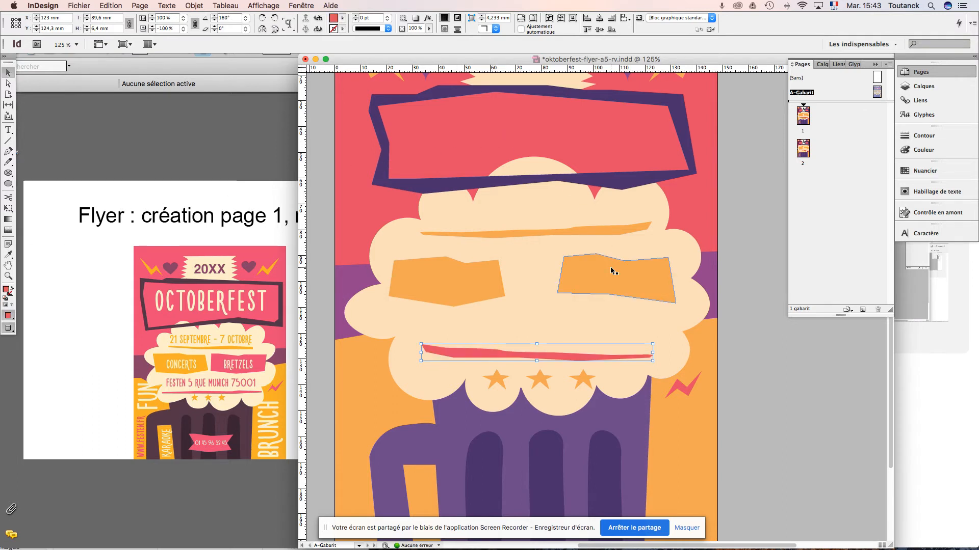
{"action": "left_click", "coordinate": [763, 440]}
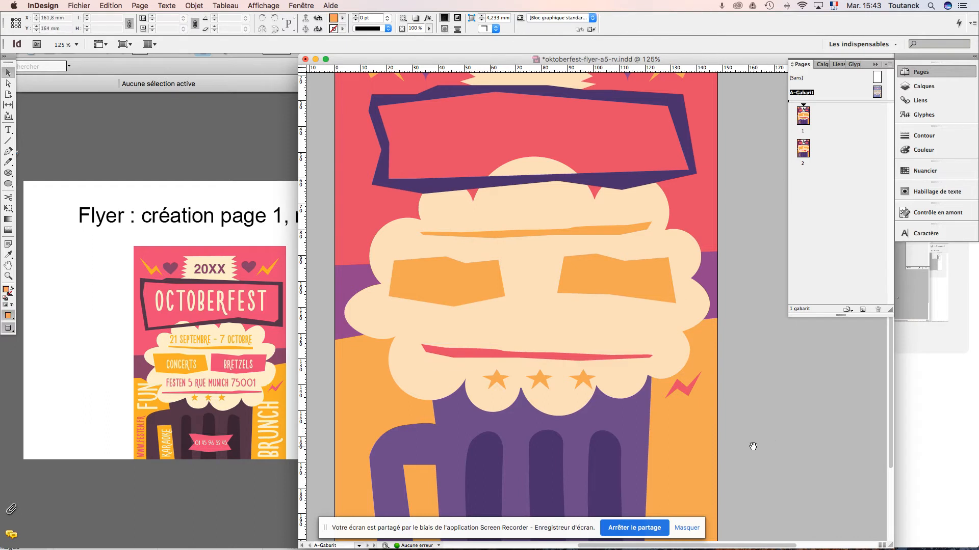
{"action": "key", "text": "super+minus"}
{"action": "key", "text": "super+minus"}
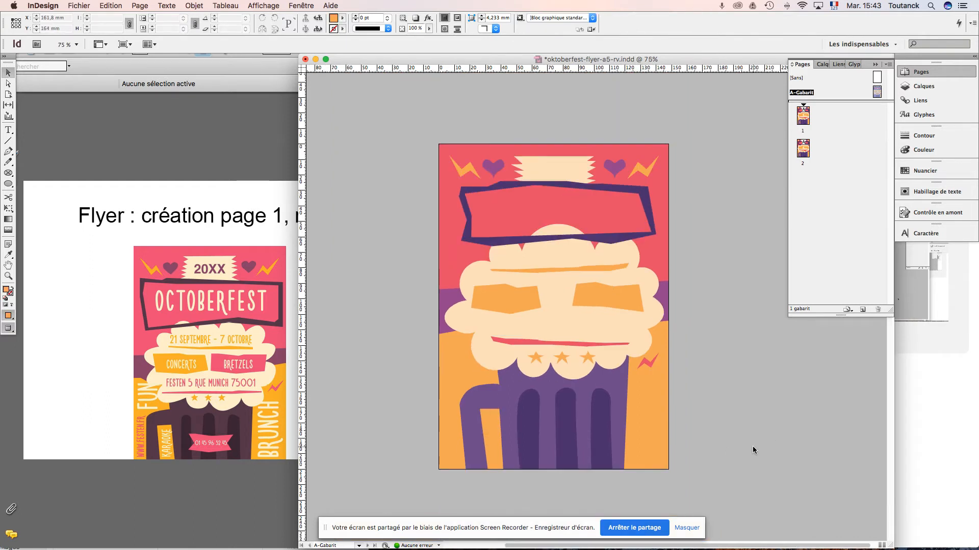
- Draw an orange ribbon banner with notched ends, about 63 × 24 mm, with the Pen tool across the lower part of the mug
{"action": "left_click_drag", "start_coordinate": [708, 402], "coordinate": [691, 367]}
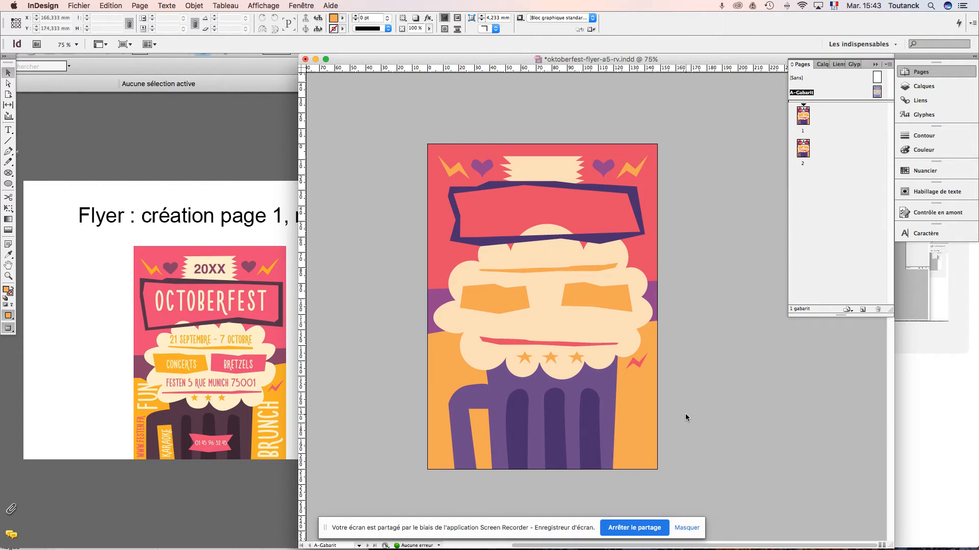
{"action": "left_click", "coordinate": [8, 151]}
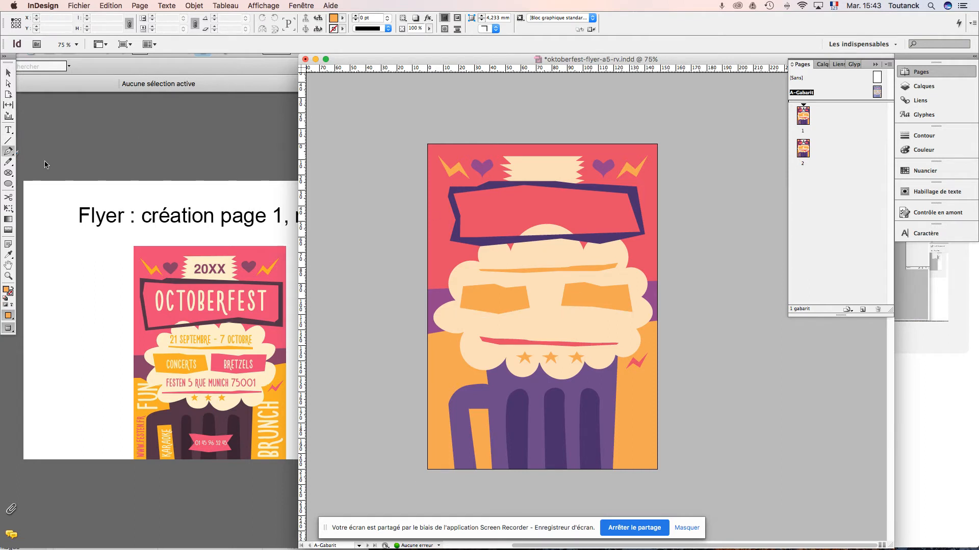
{"action": "left_click", "coordinate": [503, 432]}
{"action": "left_click", "coordinate": [516, 442]}
{"action": "left_click", "coordinate": [502, 457]}
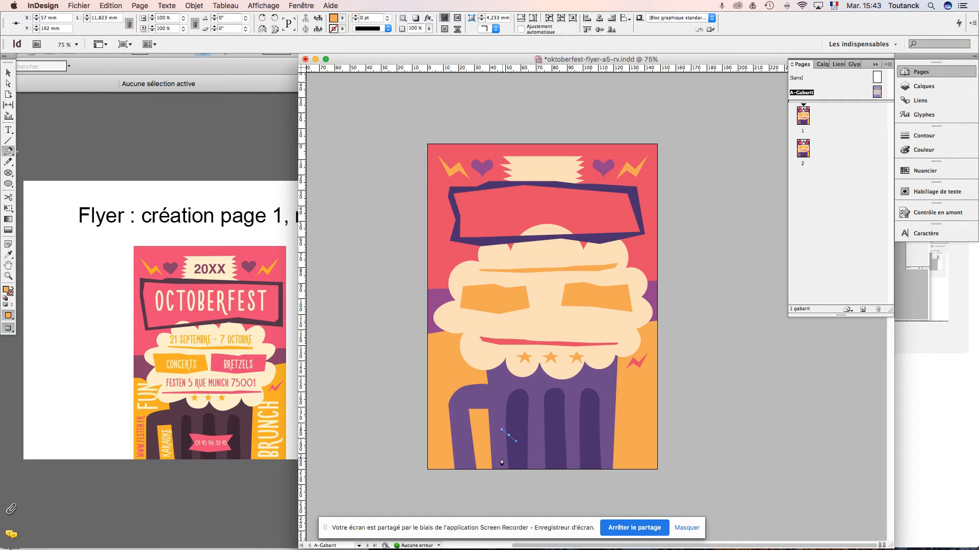
{"action": "left_click", "coordinate": [543, 458]}
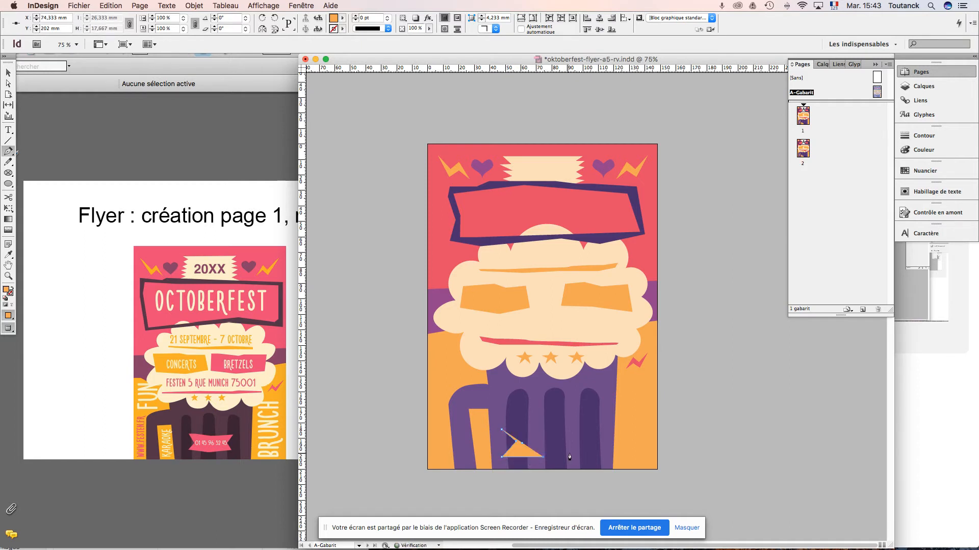
{"action": "left_click", "coordinate": [556, 457]}
{"action": "key", "text": "super+z"}
{"action": "left_click", "coordinate": [553, 460]}
{"action": "left_click", "coordinate": [595, 452]}
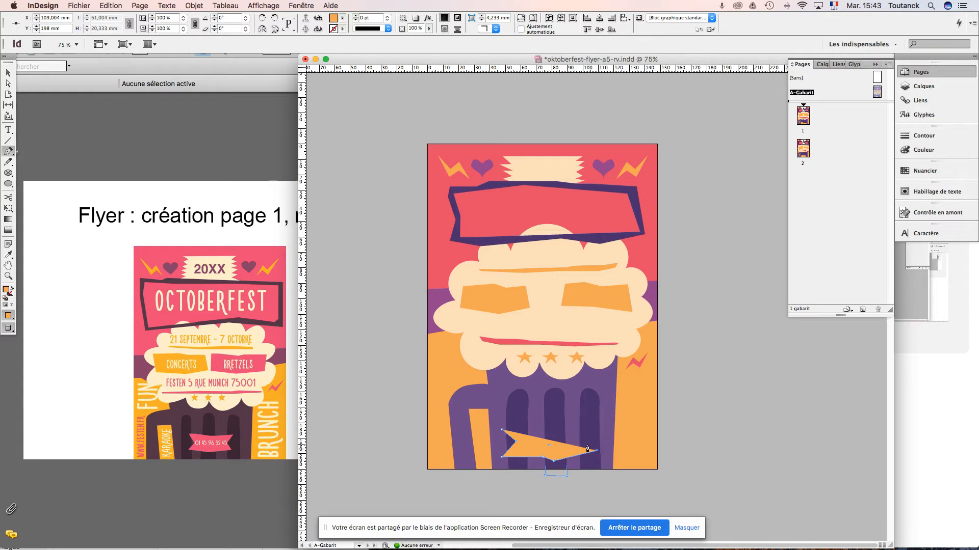
{"action": "left_click", "coordinate": [587, 440]}
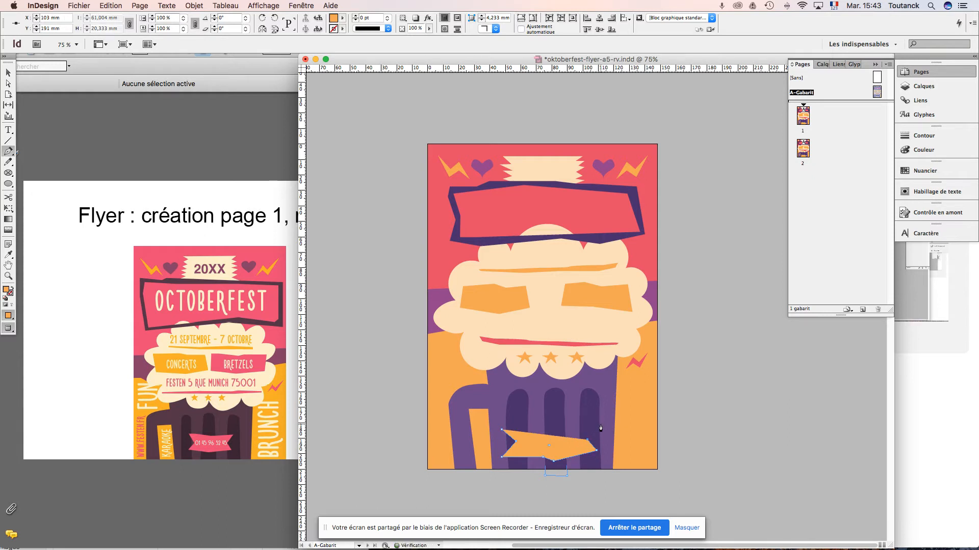
{"action": "left_click", "coordinate": [600, 426]}
{"action": "left_click", "coordinate": [551, 433]}
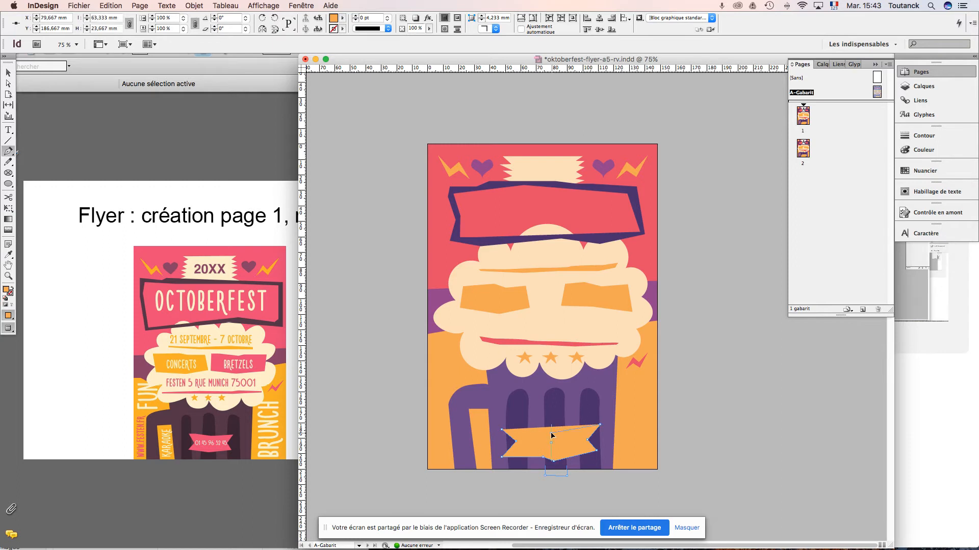
{"action": "left_click", "coordinate": [501, 432]}
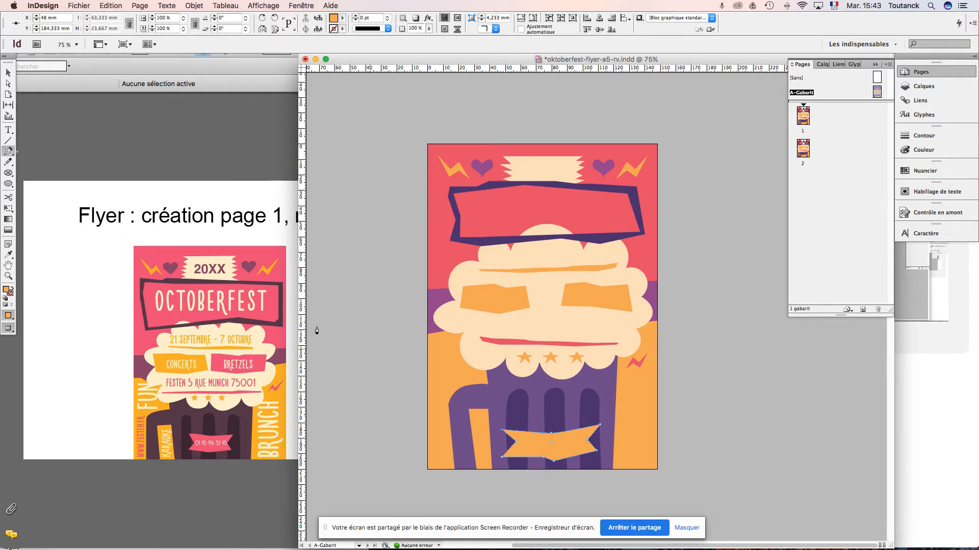
- Recolour the ribbon on the mug with the red sampled from inside the title frame
{"action": "left_click", "coordinate": [8, 254]}
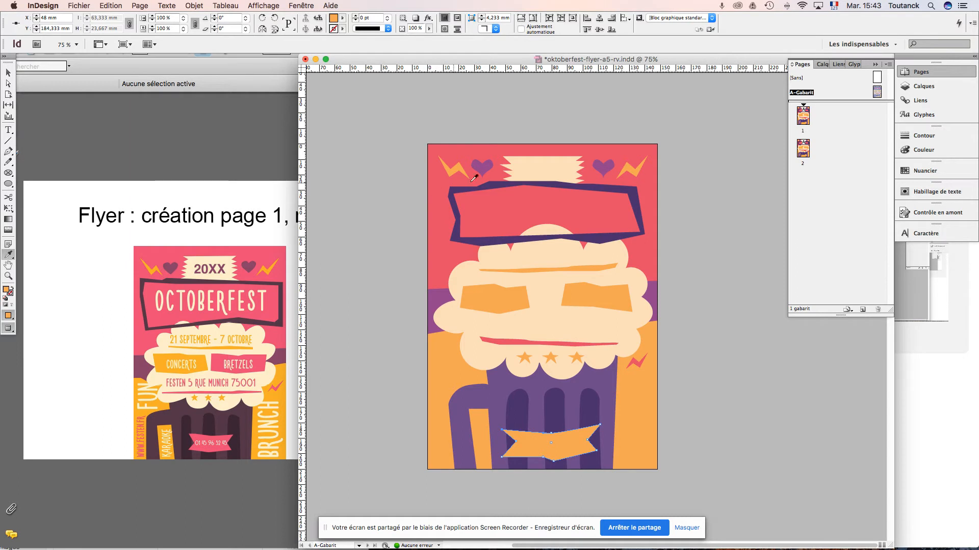
{"action": "left_click", "coordinate": [507, 205]}
{"action": "key", "text": "v"}
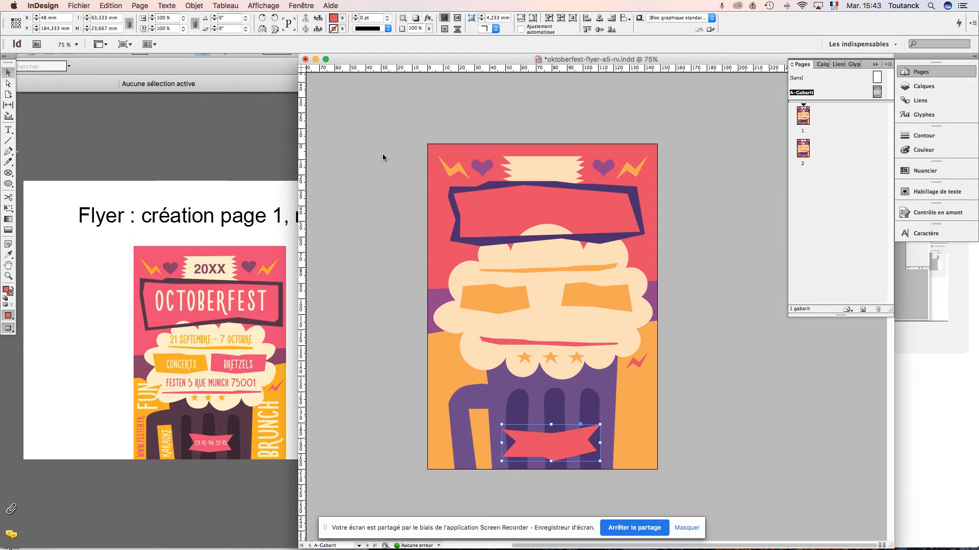
{"action": "left_click", "coordinate": [747, 400]}
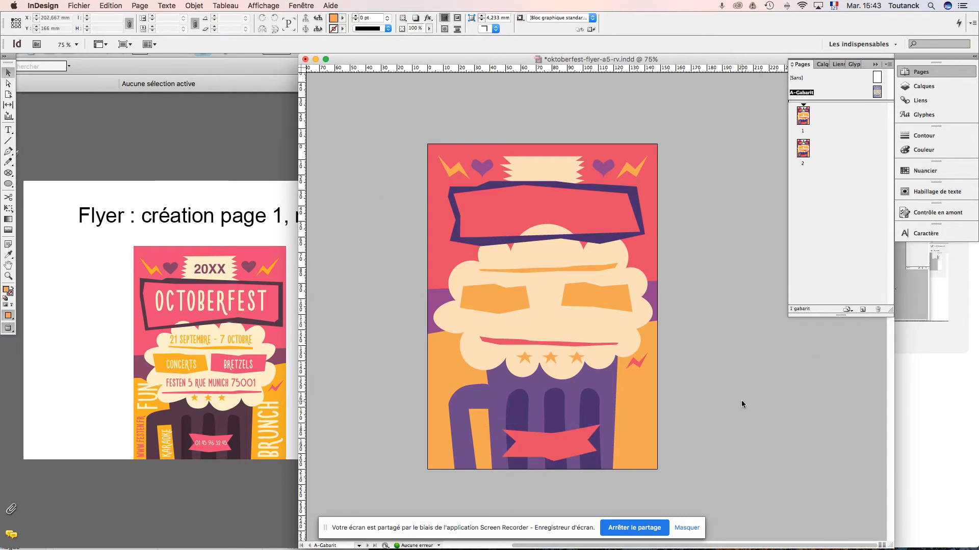
- Delete the low anchor point in the middle of the ribbon's bottom edge to flatten it
{"action": "key", "text": "super+equal"}
{"action": "key", "text": "super+equal"}
{"action": "scroll", "coordinate": [571, 426], "scroll_direction": "down", "scroll_amount": 5}
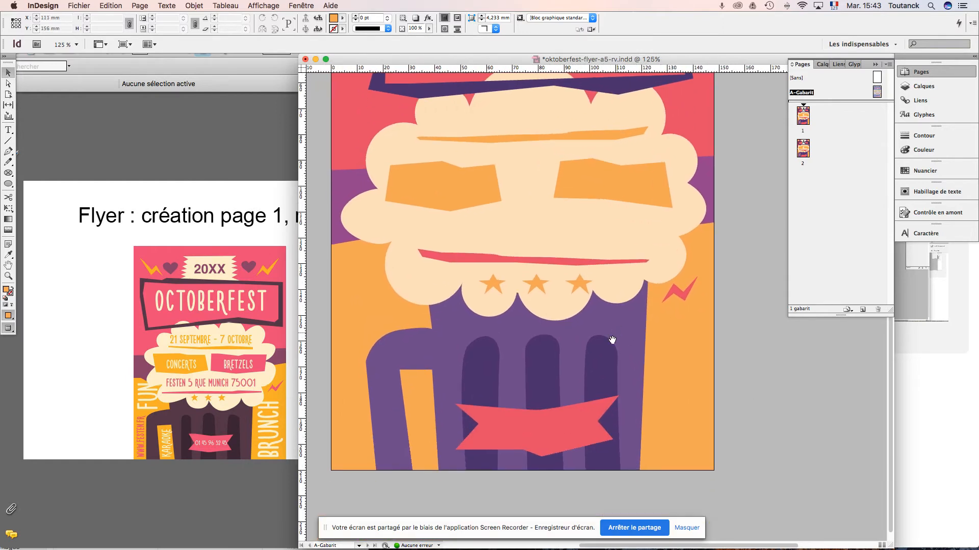
{"action": "left_click", "coordinate": [570, 428]}
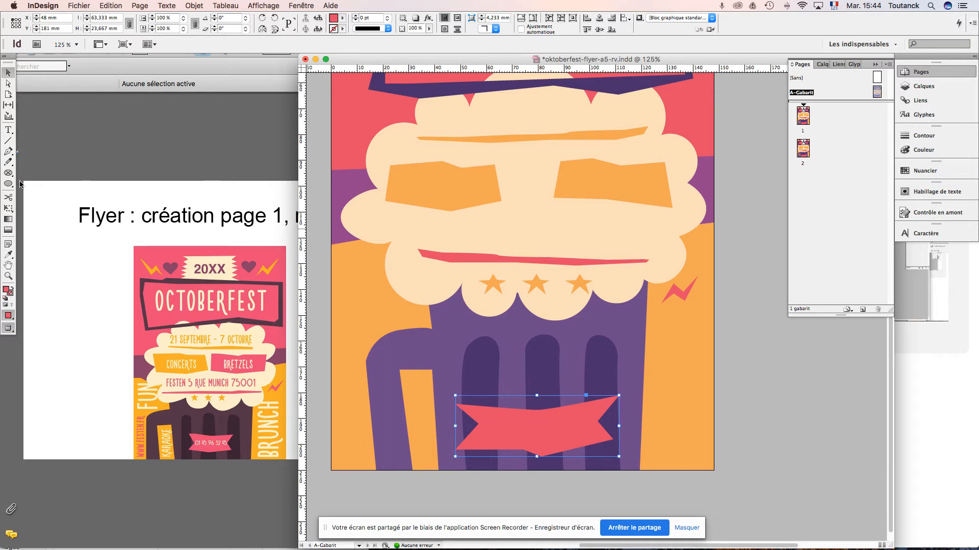
{"action": "left_click", "coordinate": [7, 154]}
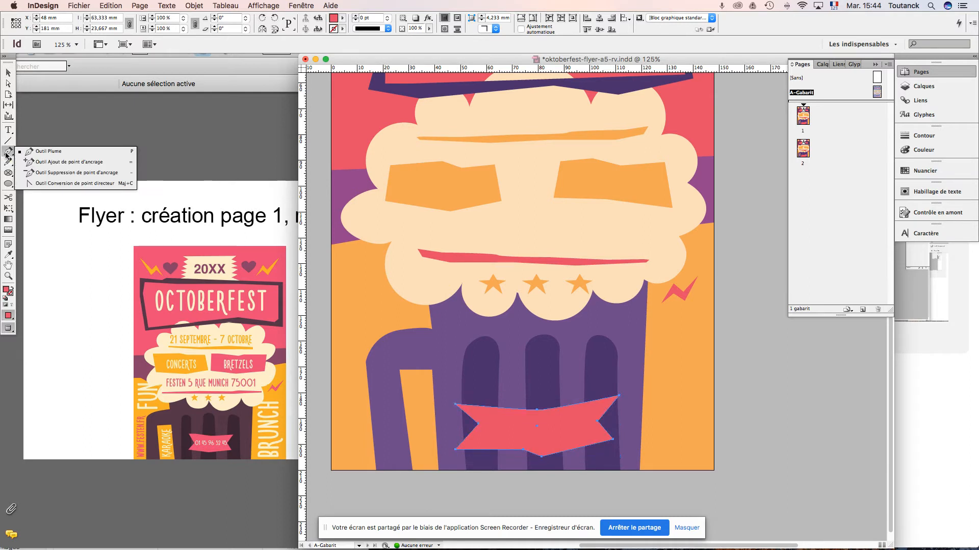
{"action": "left_click", "coordinate": [28, 174]}
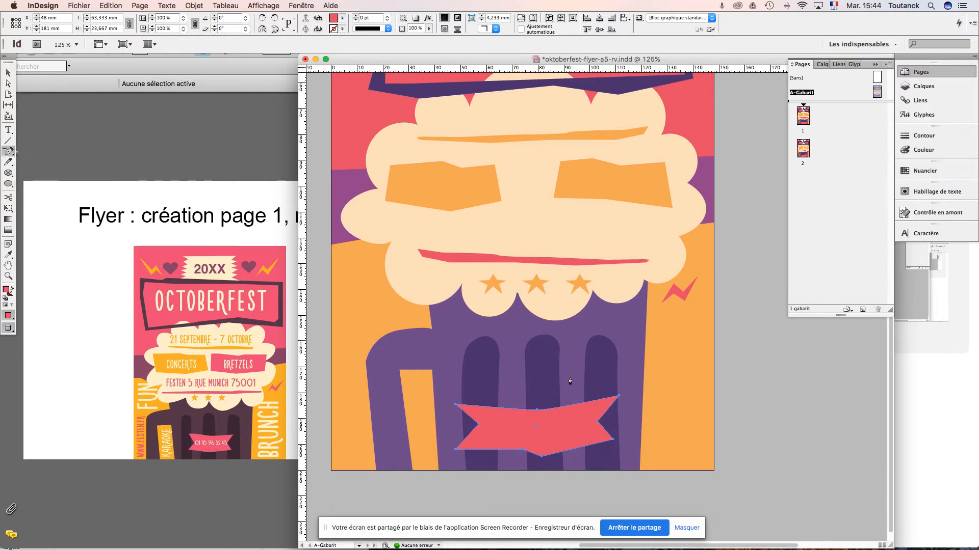
{"action": "left_click", "coordinate": [541, 458]}
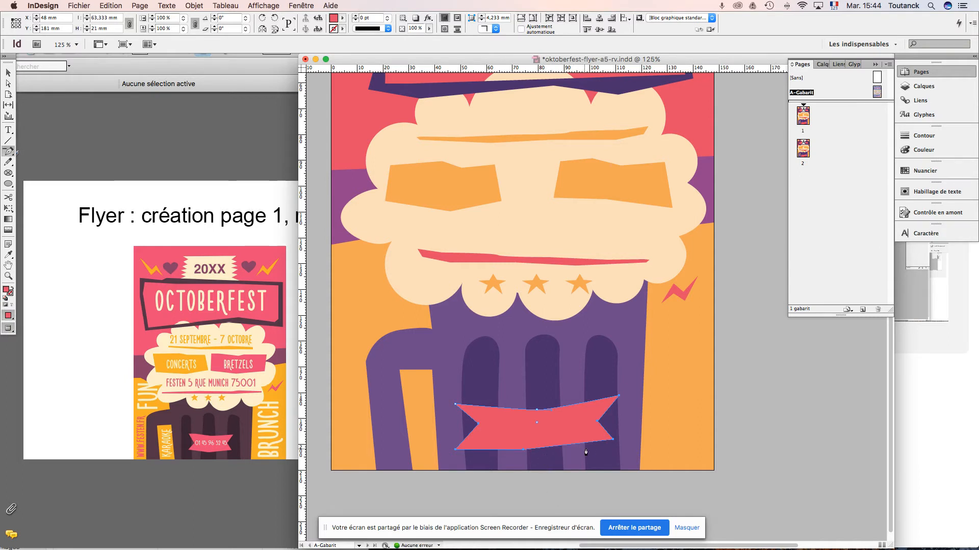
- Reshape the ribbon by adjusting its right-end anchor points to match the left end and raising the middle of its bottom edge
{"action": "key", "text": "a"}
{"action": "left_click", "coordinate": [613, 441]}
{"action": "left_click_drag", "start_coordinate": [614, 441], "coordinate": [620, 404]}
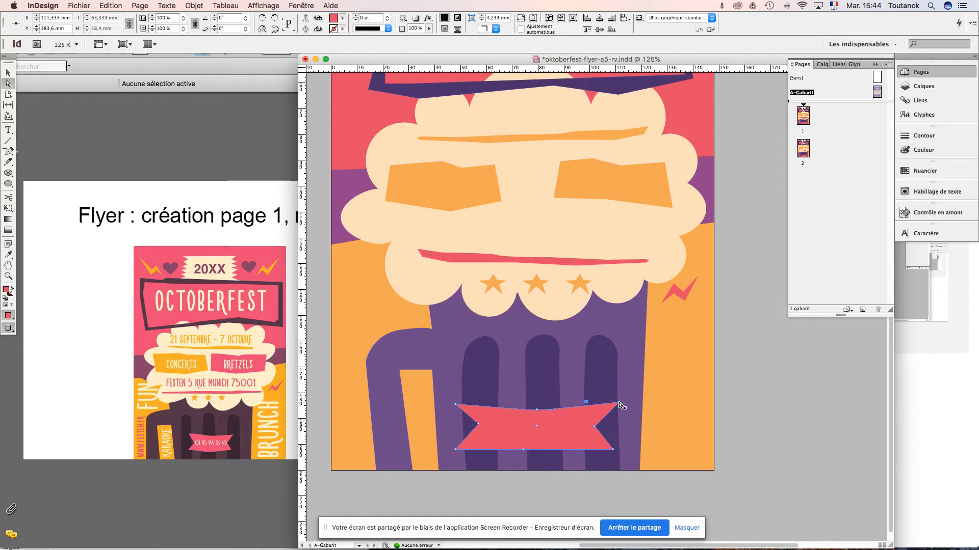
{"action": "left_click_drag", "start_coordinate": [524, 450], "coordinate": [540, 445]}
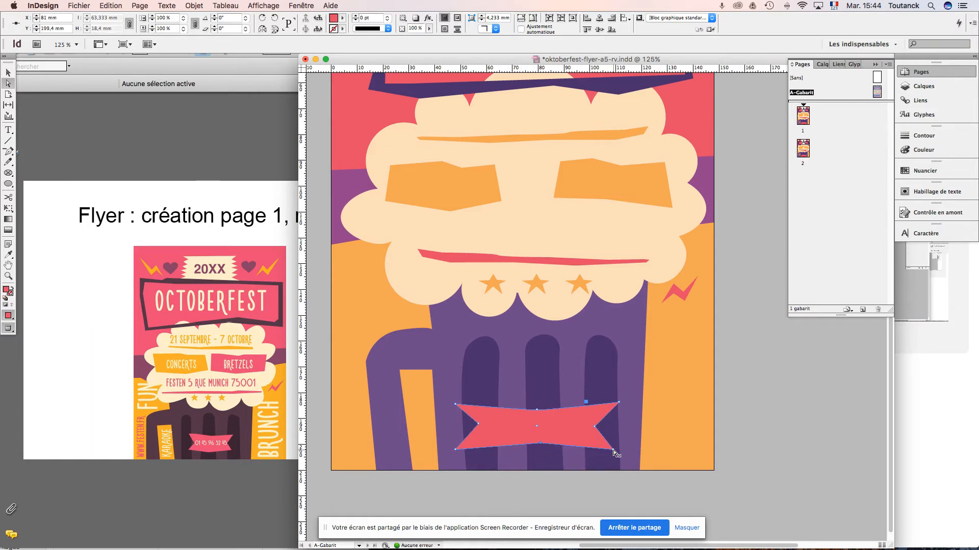
{"action": "left_click", "coordinate": [793, 434]}
- Check the whole master page at 75% and save the flyer document
{"action": "key", "text": "super+1"}
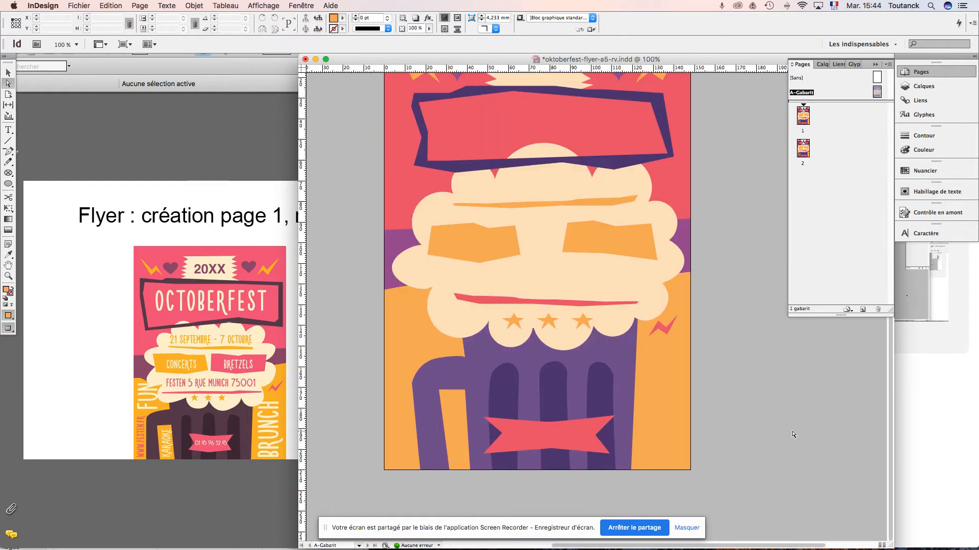
{"action": "key", "text": "super+minus"}
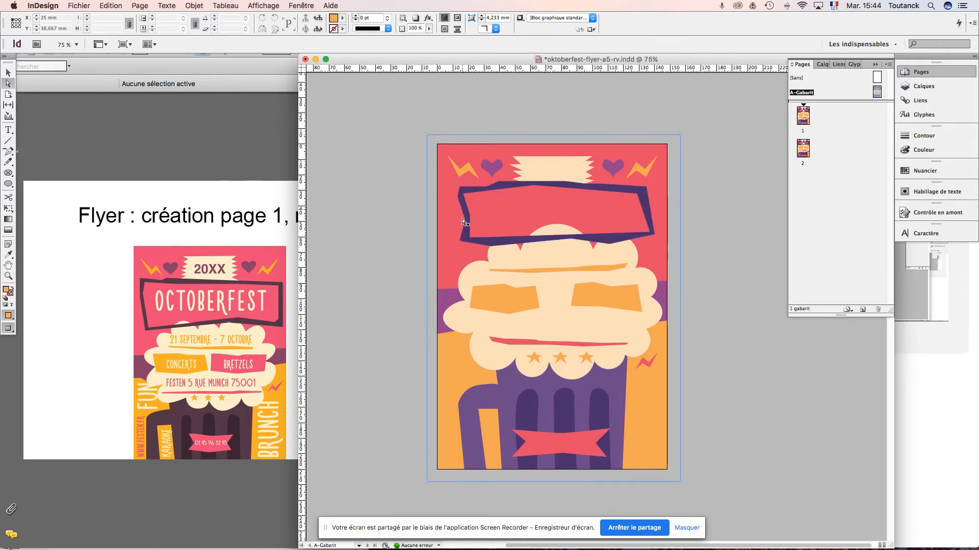
{"action": "scroll", "coordinate": [561, 229], "scroll_direction": "left", "scroll_amount": 3}
{"action": "left_click", "coordinate": [8, 74]}
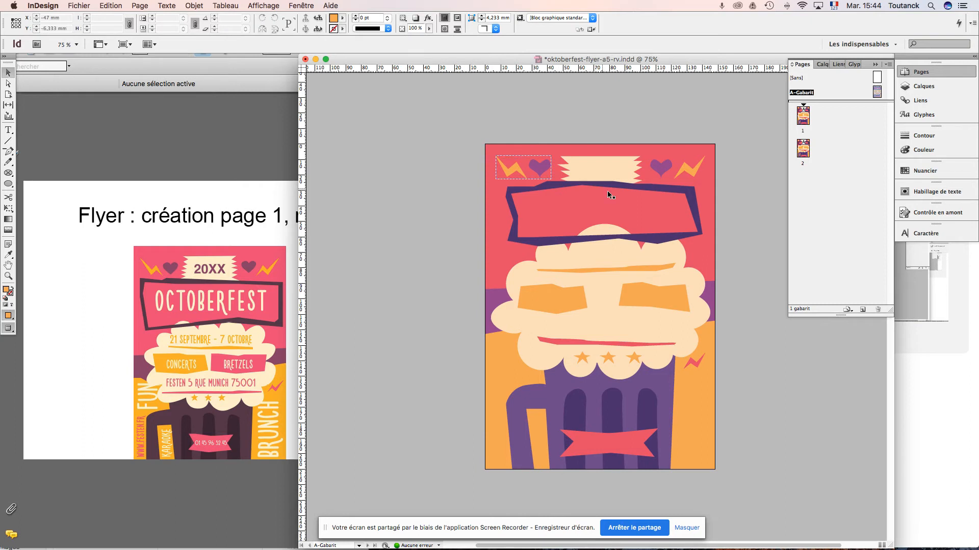
{"action": "key", "text": "super+s"}
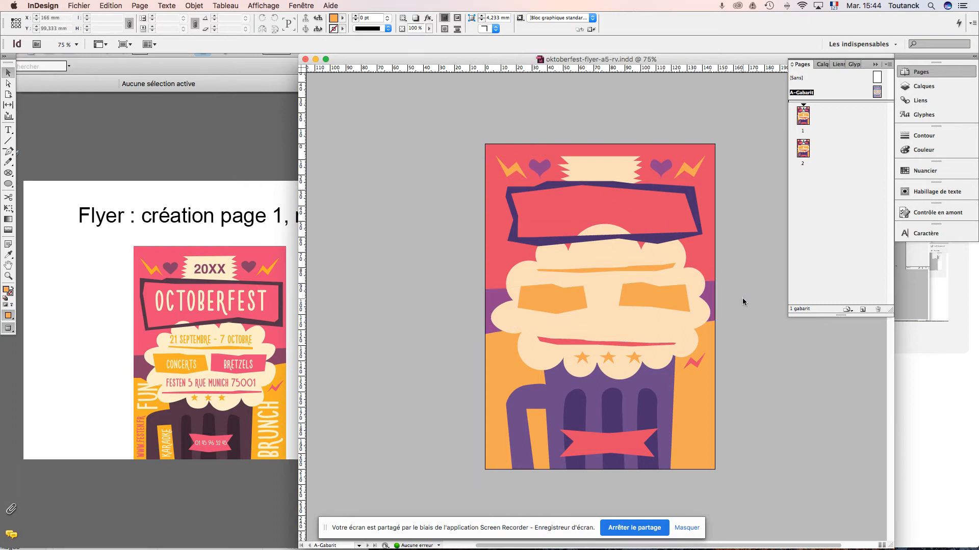
- Open page 1 of the flyer and frame its upper part at 100%
{"action": "double_click", "coordinate": [802, 115]}
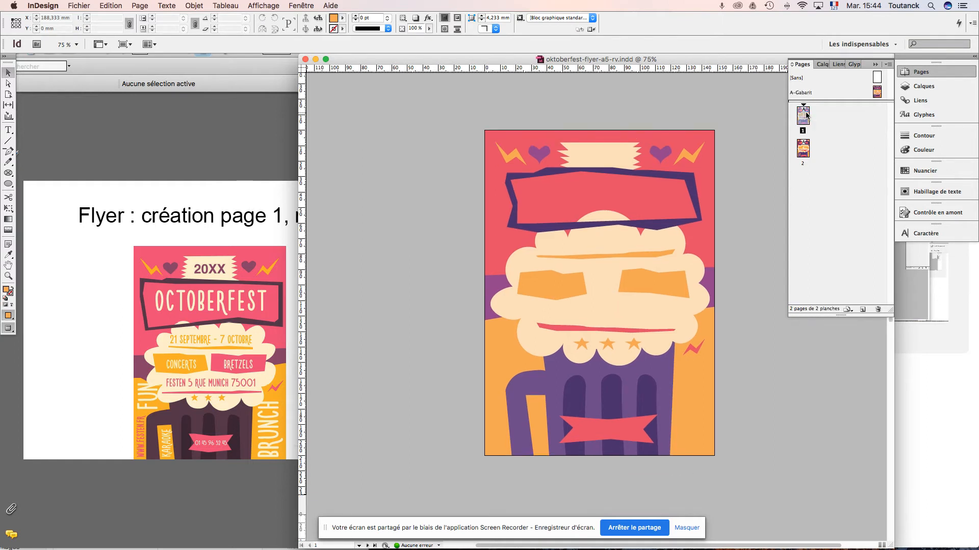
{"action": "left_click_drag", "start_coordinate": [732, 209], "coordinate": [681, 234]}
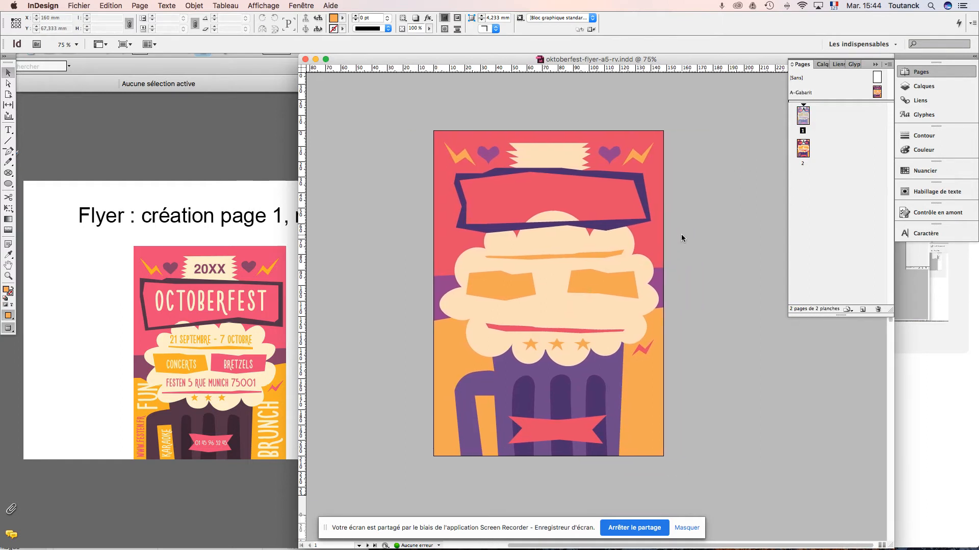
{"action": "key", "text": "super+equal"}
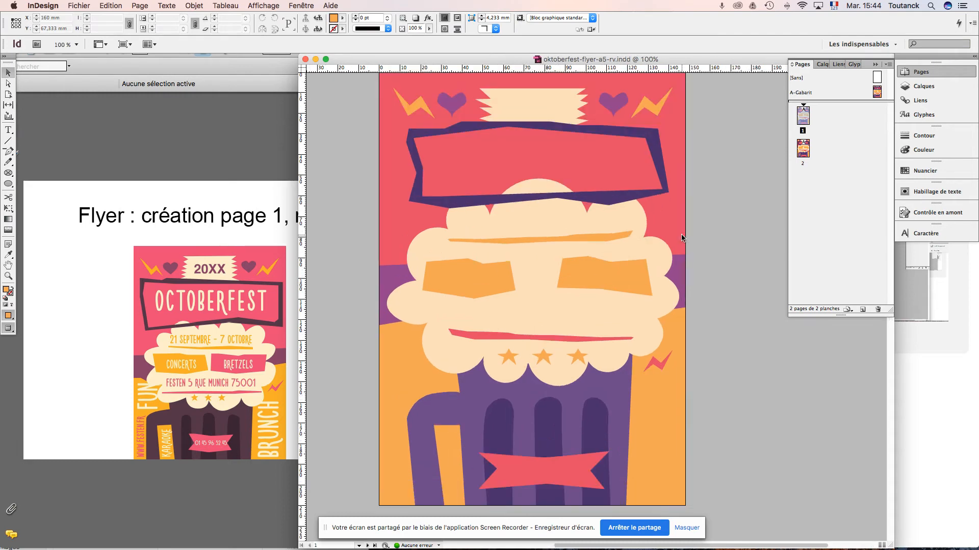
{"action": "left_click_drag", "start_coordinate": [611, 198], "coordinate": [618, 246]}
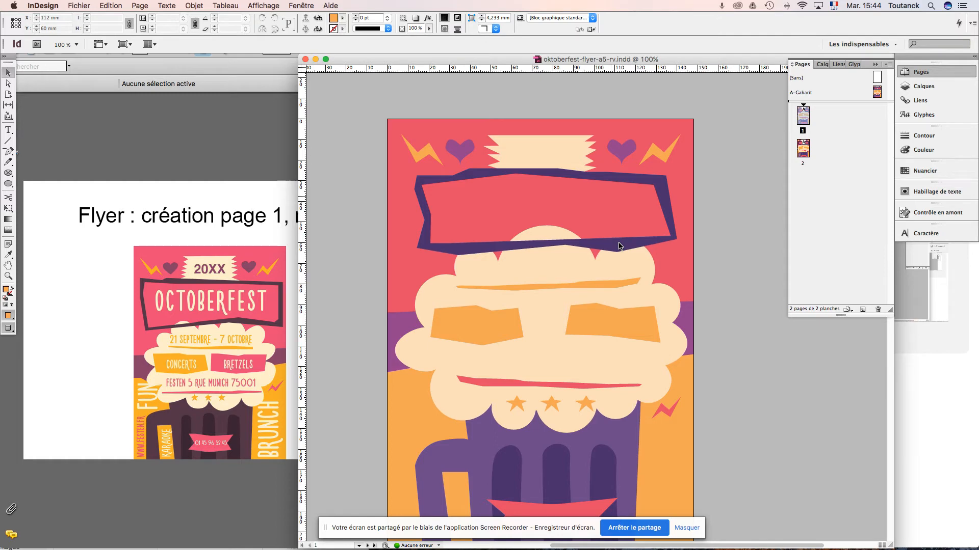
- Switch to Finder and select NovitoNova-Regular.otf in the Document fonts folder of Dossier cma-pao-flyer-a5
{"action": "key", "text": "super+Tab"}
{"action": "key", "text": "super+Tab"}
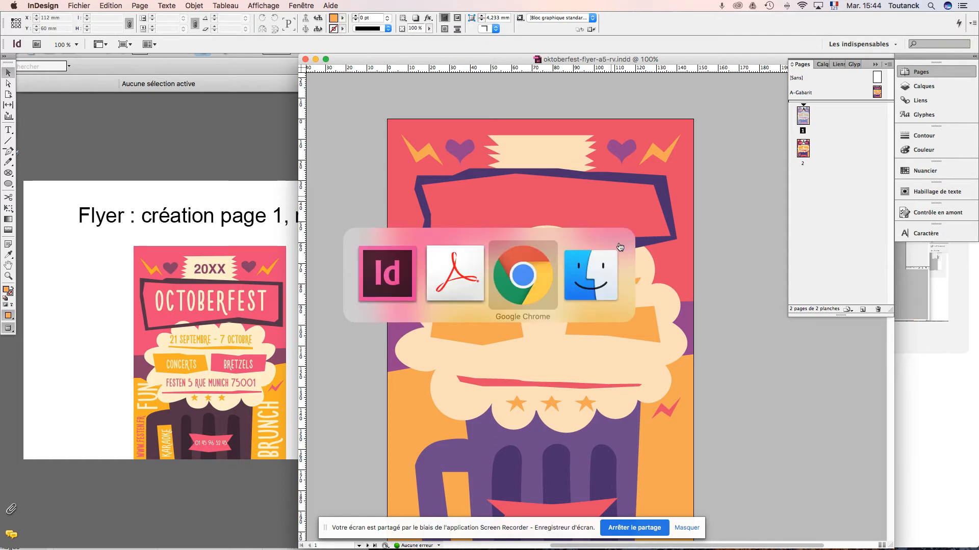
{"action": "key", "text": "super+Tab"}
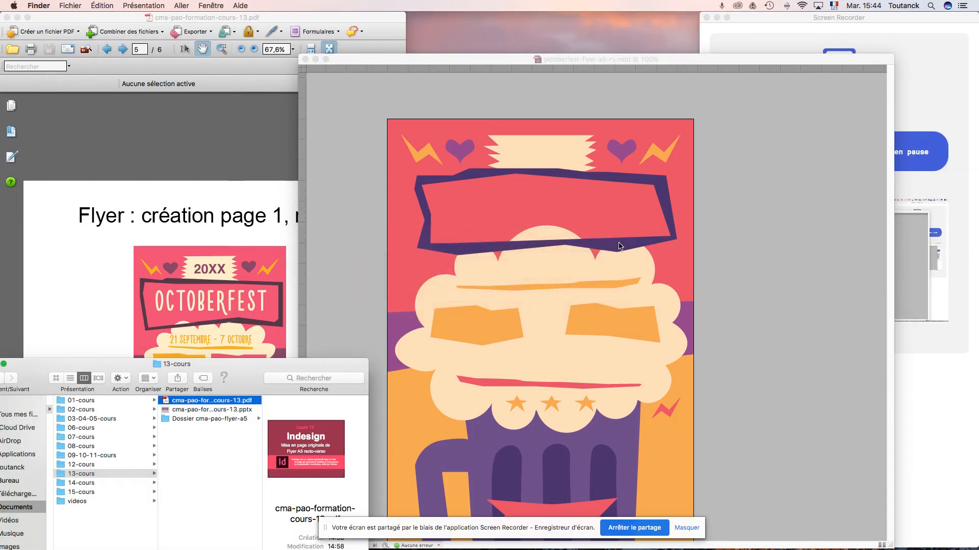
{"action": "left_click", "coordinate": [235, 420]}
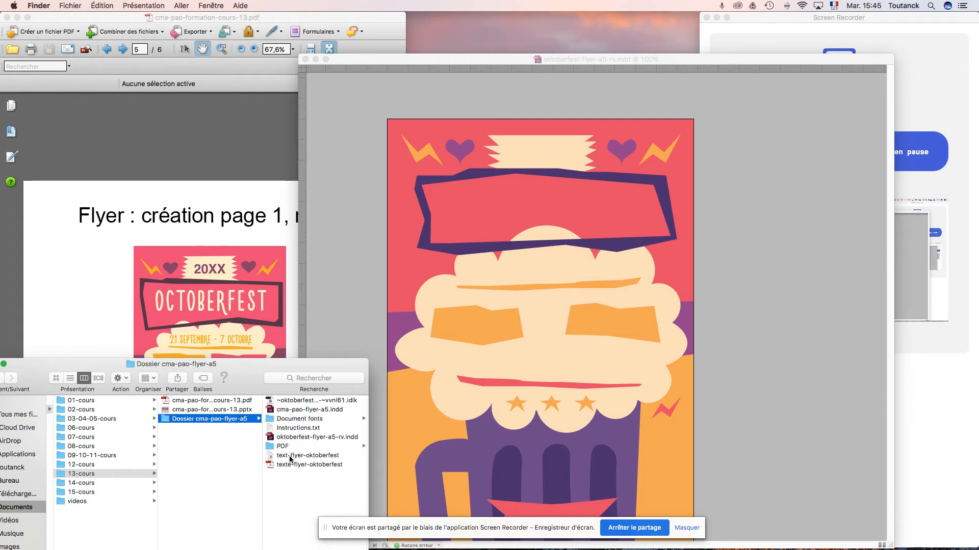
{"action": "left_click", "coordinate": [299, 420]}
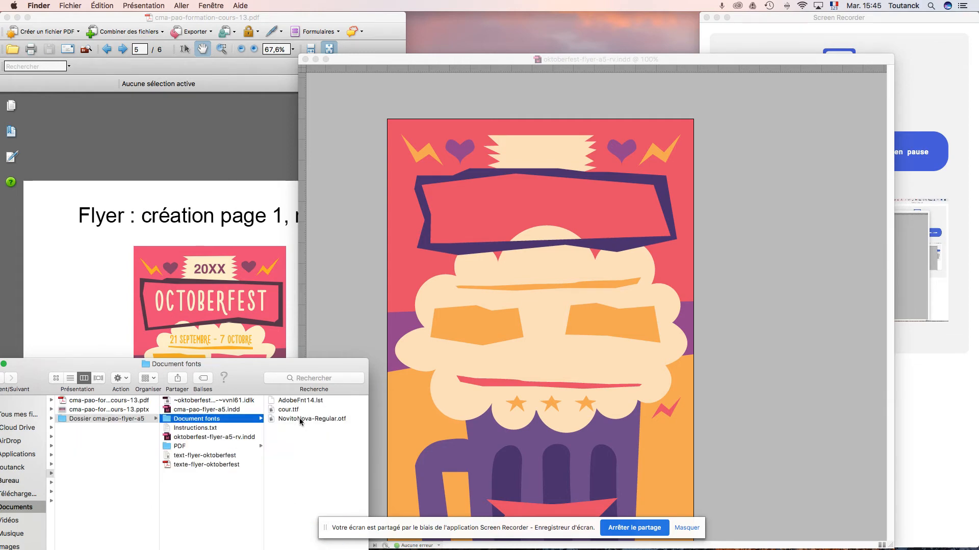
{"action": "left_click", "coordinate": [341, 423]}
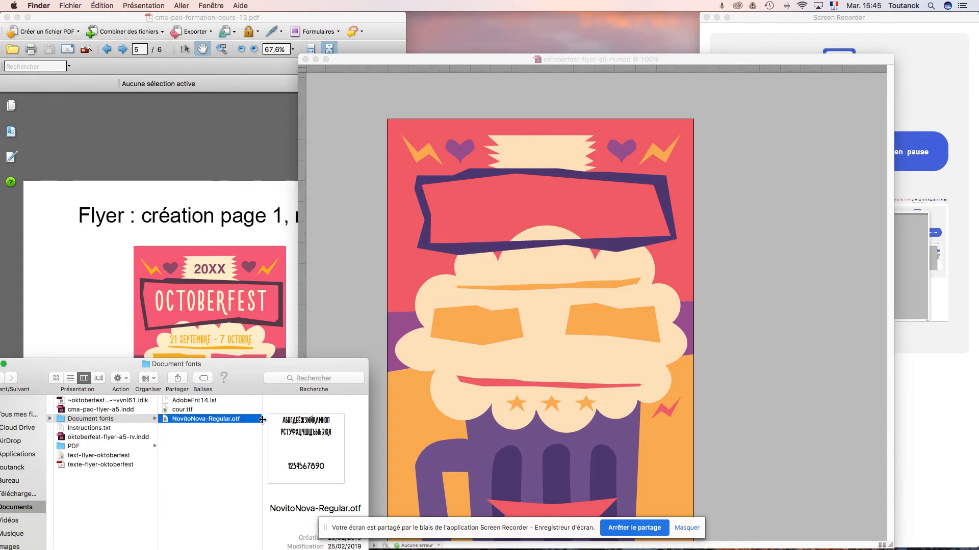
- Preview the NovitoNova font in Font Book, close the preview without installing it, and reselect the font file in Finder
{"action": "right_click", "coordinate": [233, 423]}
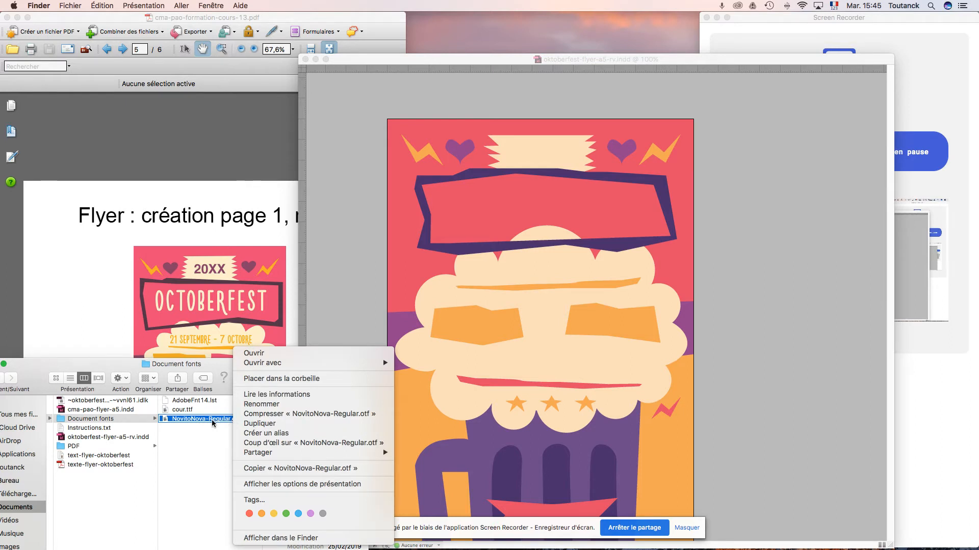
{"action": "left_click", "coordinate": [212, 423]}
{"action": "double_click", "coordinate": [212, 420]}
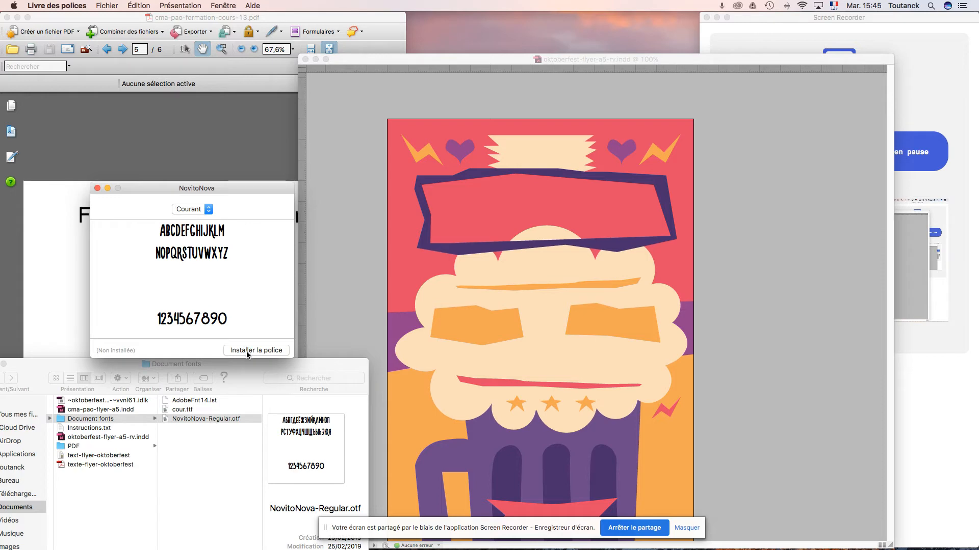
{"action": "left_click", "coordinate": [97, 188]}
{"action": "left_click", "coordinate": [765, 270]}
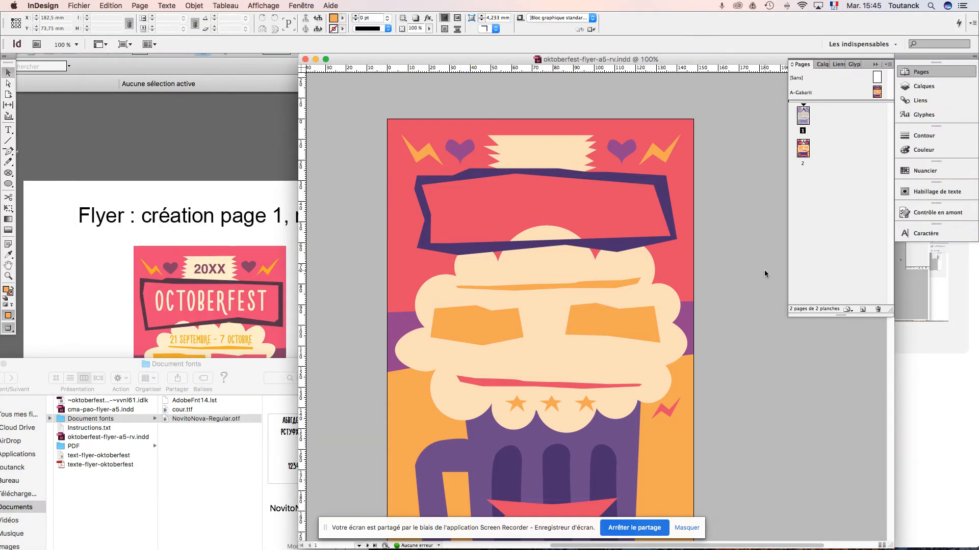
{"action": "left_click", "coordinate": [218, 419]}
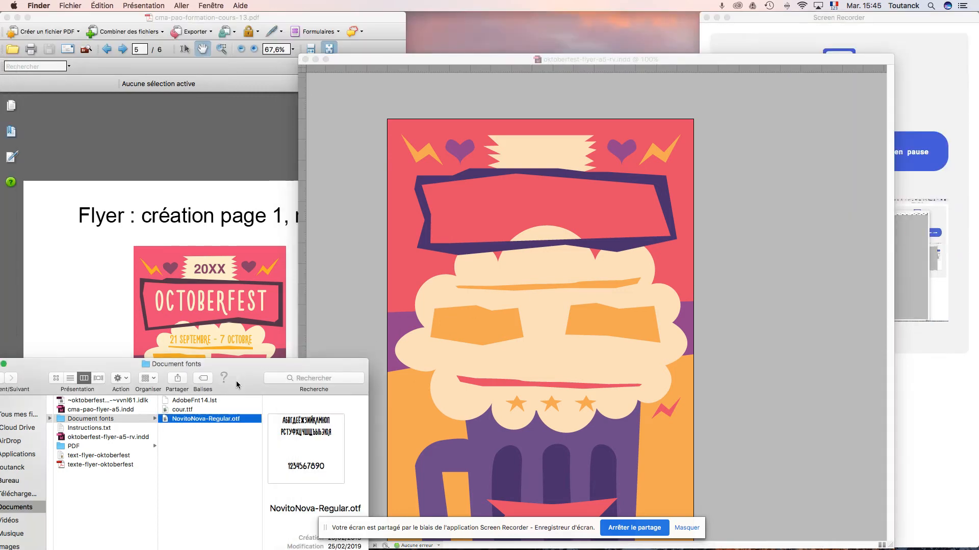
- Open NovitoNova-Regular.otf in Font Book and look through the user fonts, previewing the Nova font
{"action": "double_click", "coordinate": [218, 420]}
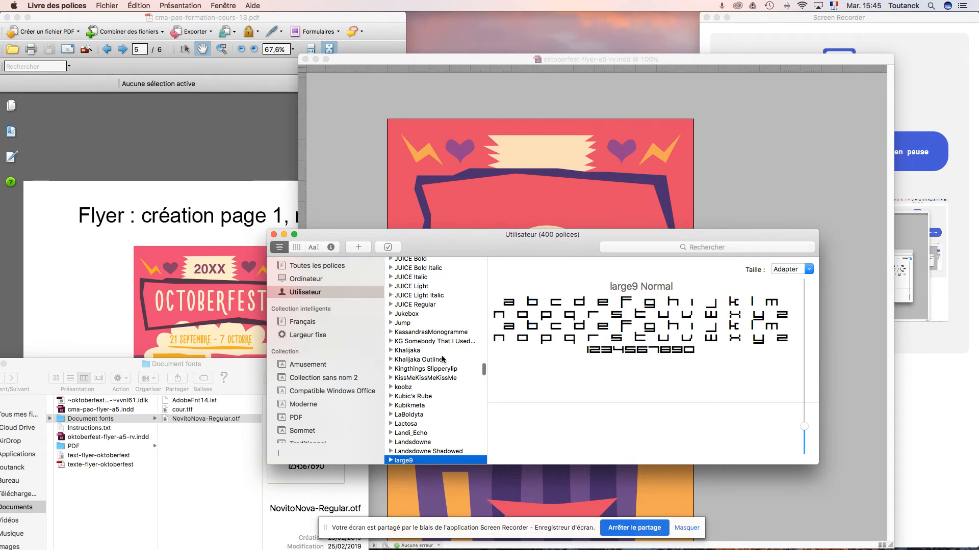
{"action": "scroll", "coordinate": [444, 367], "scroll_direction": "down", "scroll_amount": 10}
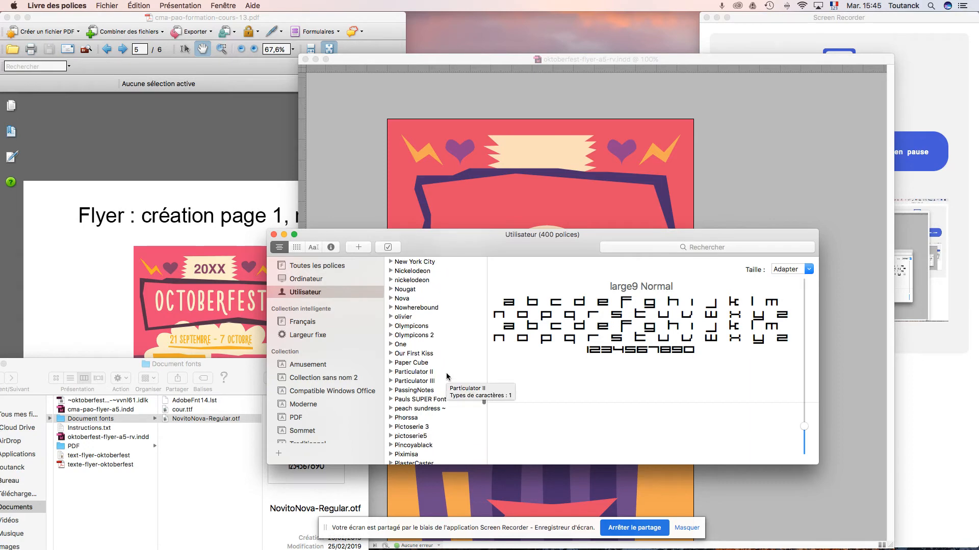
{"action": "left_click", "coordinate": [406, 300]}
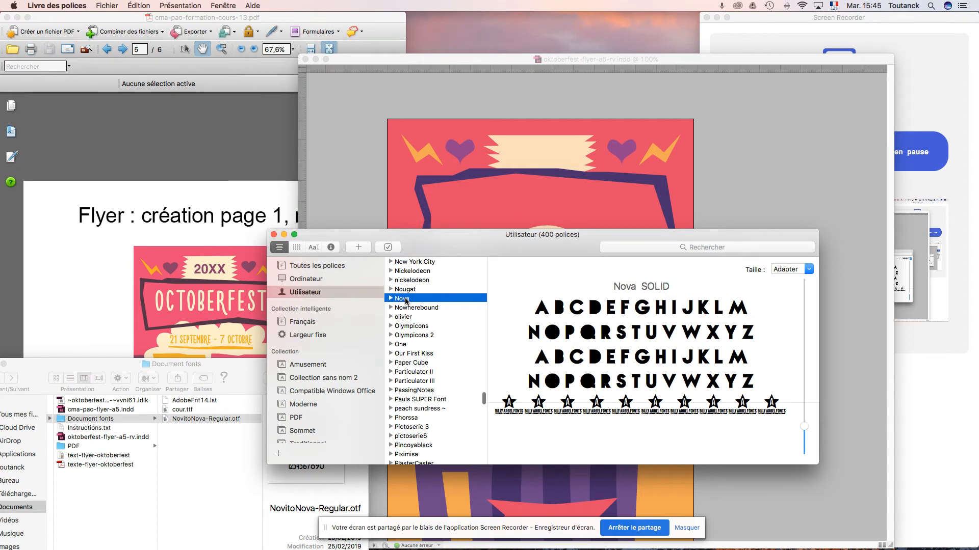
{"action": "left_click", "coordinate": [681, 248]}
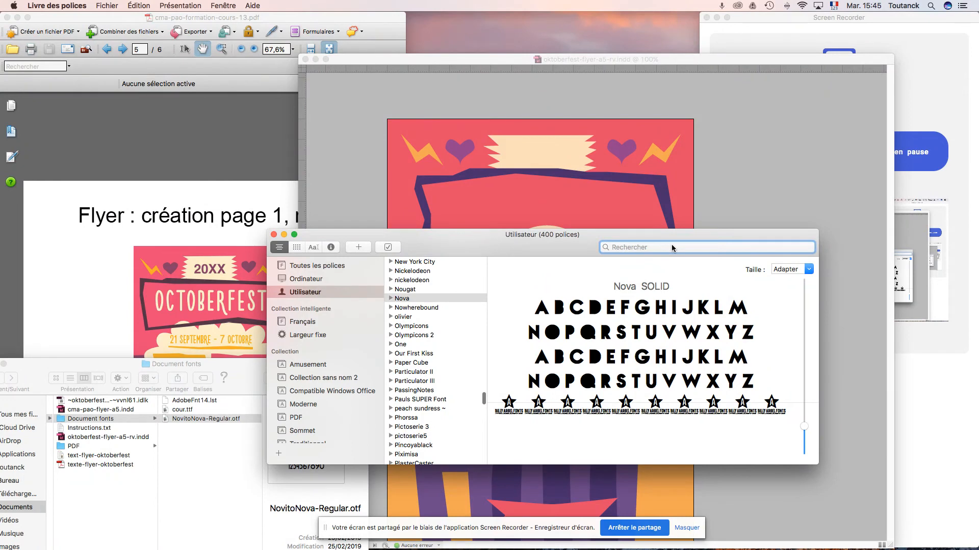
{"action": "left_click_drag", "start_coordinate": [547, 239], "coordinate": [585, 226]}
- Reopen NovitoNova-Regular.otf from the Document fonts folder and install it despite the font validation notice
{"action": "left_click", "coordinate": [204, 418]}
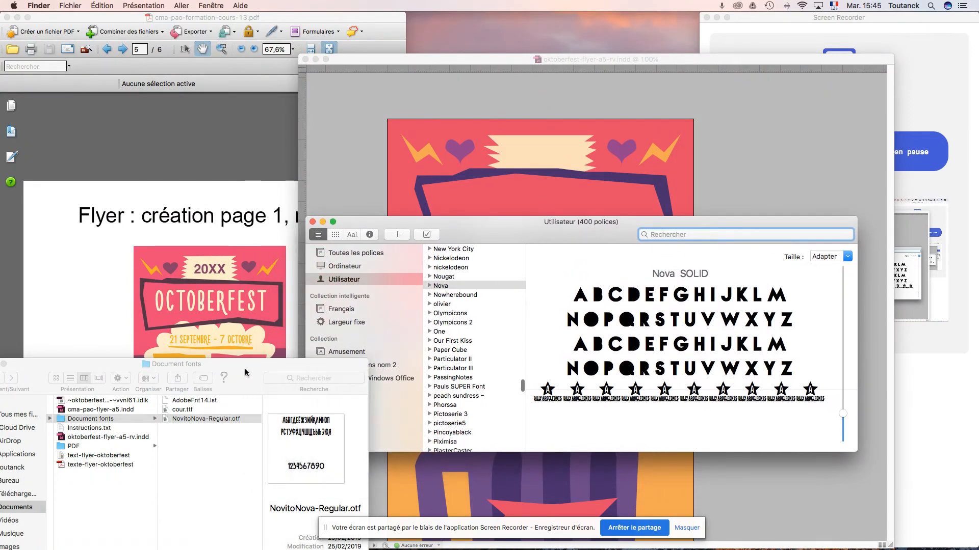
{"action": "double_click", "coordinate": [204, 418]}
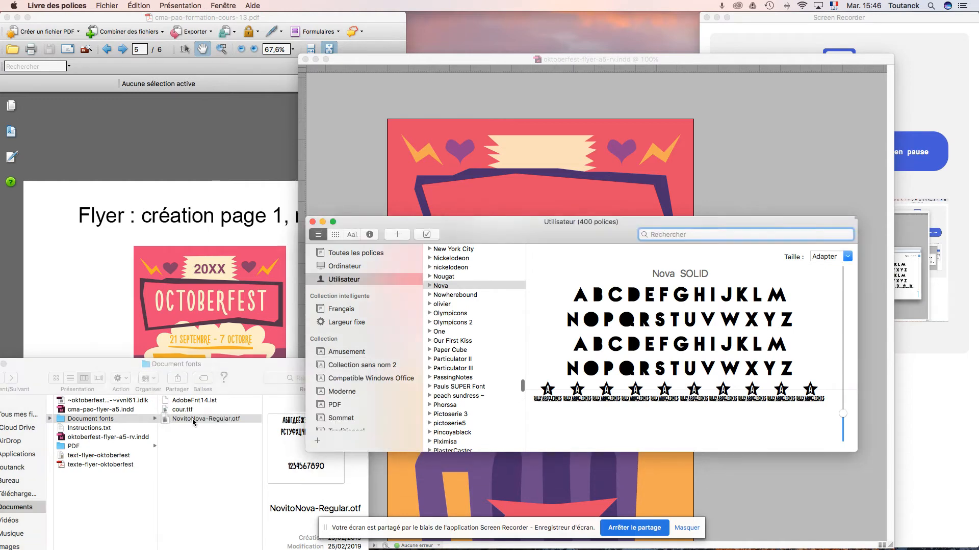
{"action": "left_click", "coordinate": [267, 364]}
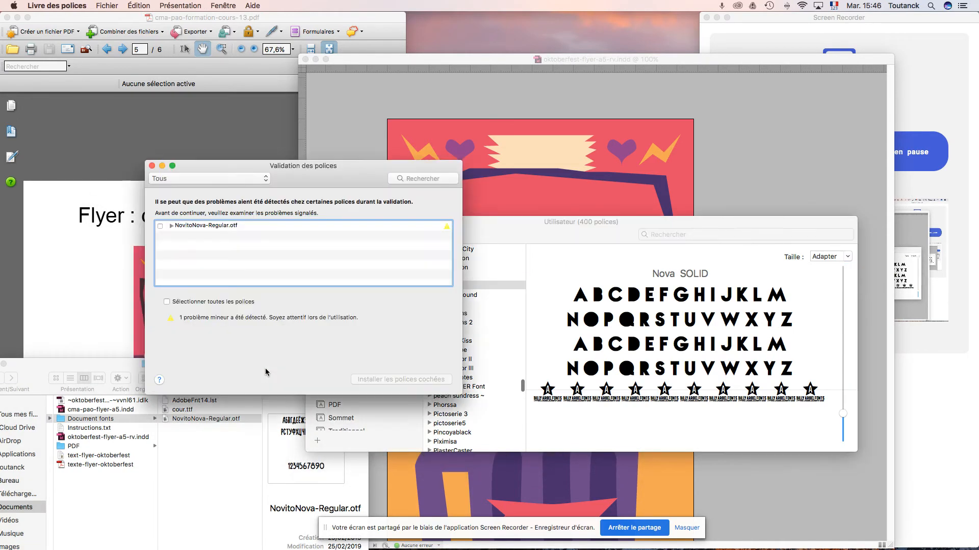
{"action": "left_click", "coordinate": [160, 226]}
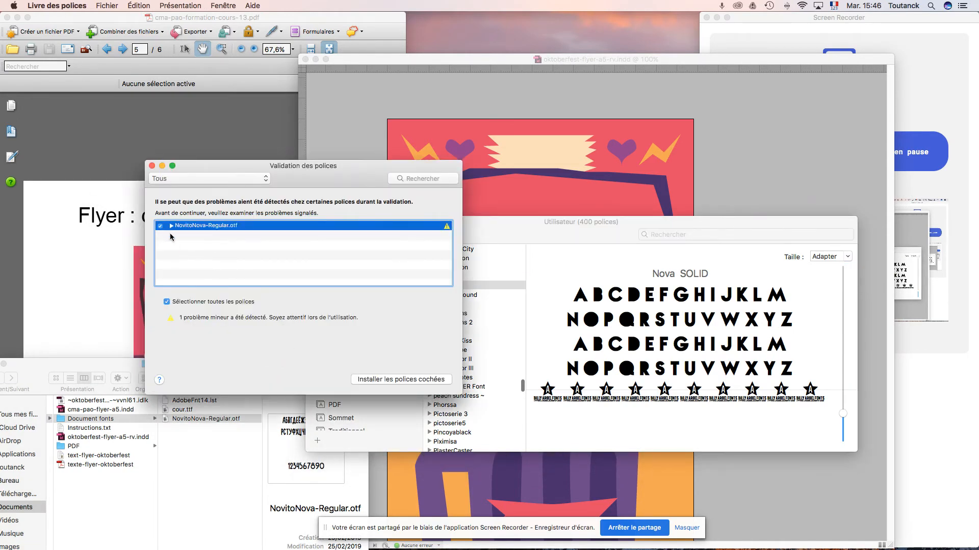
{"action": "left_click", "coordinate": [395, 379]}
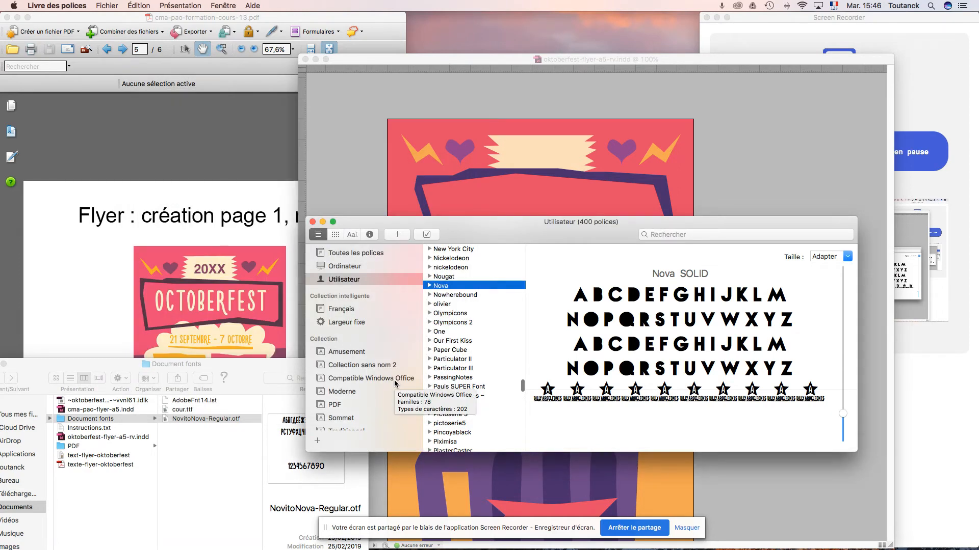
{"action": "left_click", "coordinate": [673, 236]}
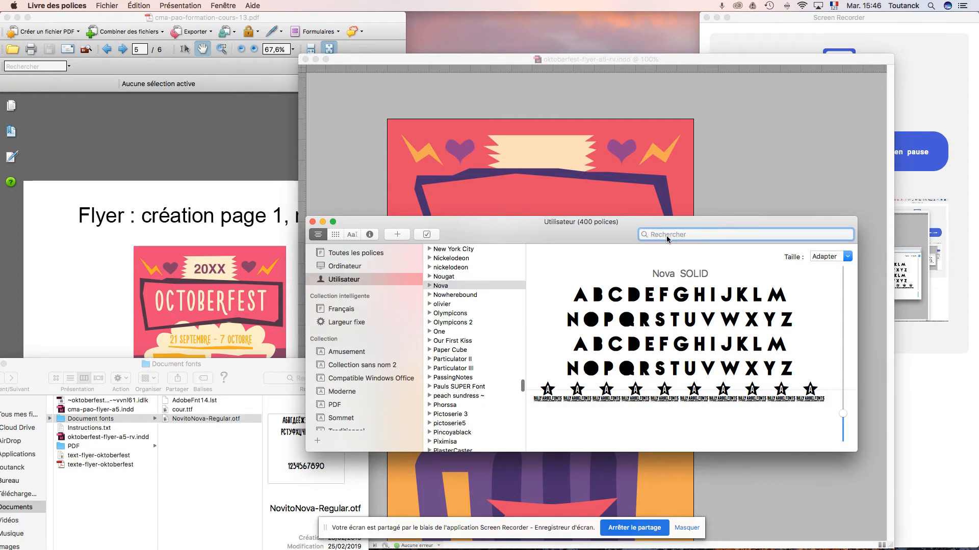
{"action": "left_click", "coordinate": [238, 375]}
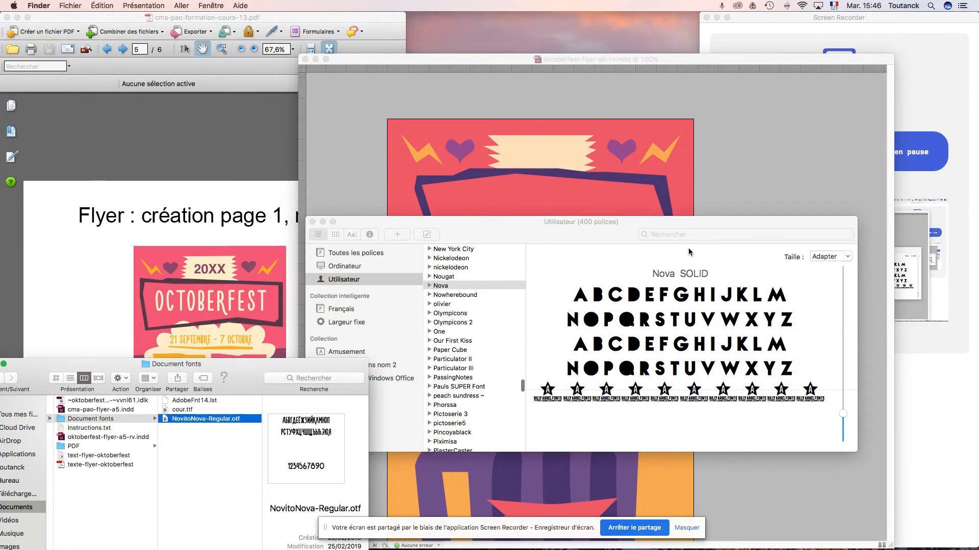
{"action": "left_click", "coordinate": [678, 233]}
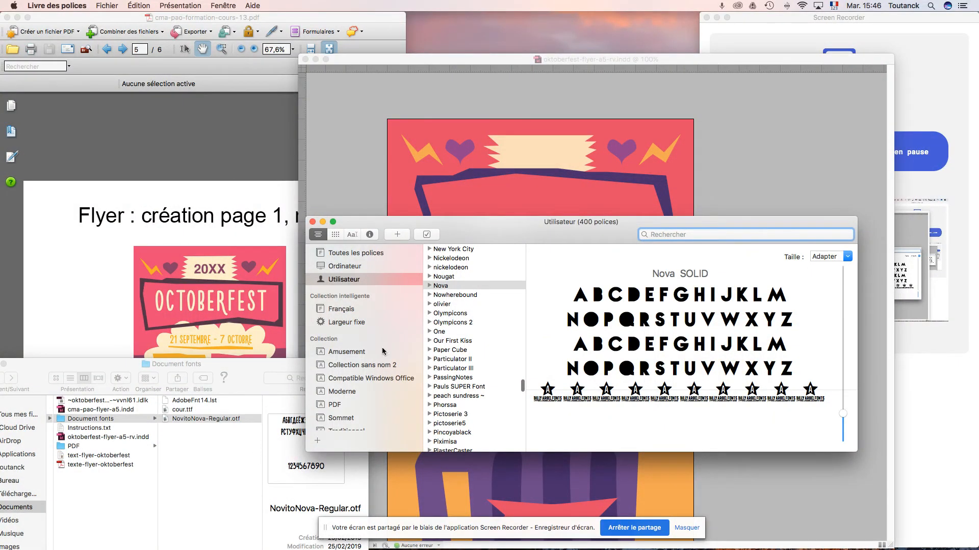
- Switch to InDesign and add a text frame about 35 × 11 mm reading "2020" over page 1's upper cream banner
{"action": "left_click", "coordinate": [784, 145]}
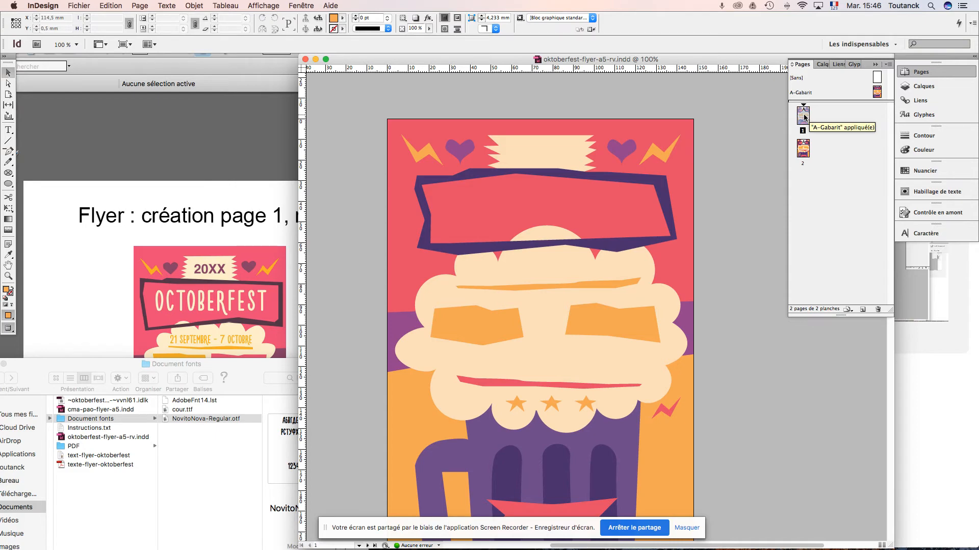
{"action": "key", "text": "super+0"}
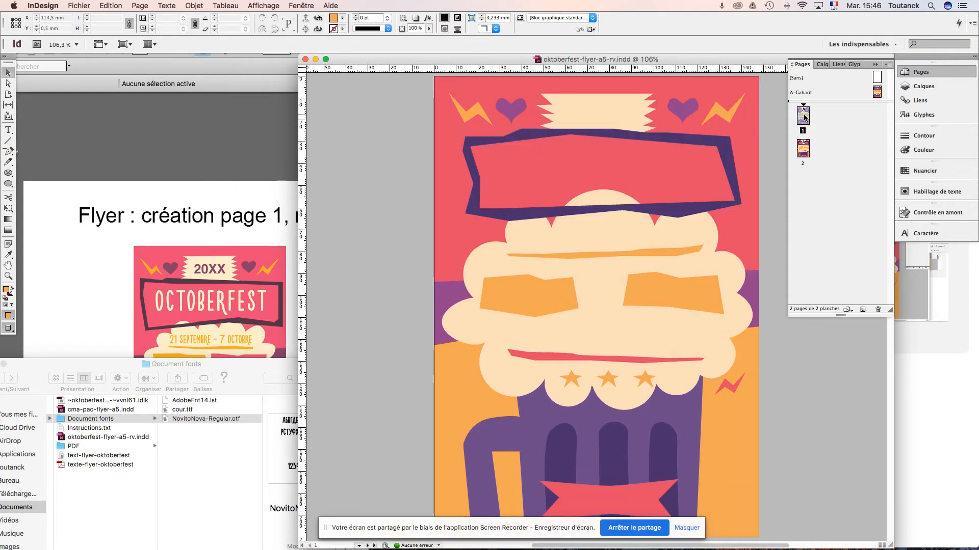
{"action": "left_click_drag", "start_coordinate": [651, 160], "coordinate": [566, 192]}
{"action": "key", "text": "t"}
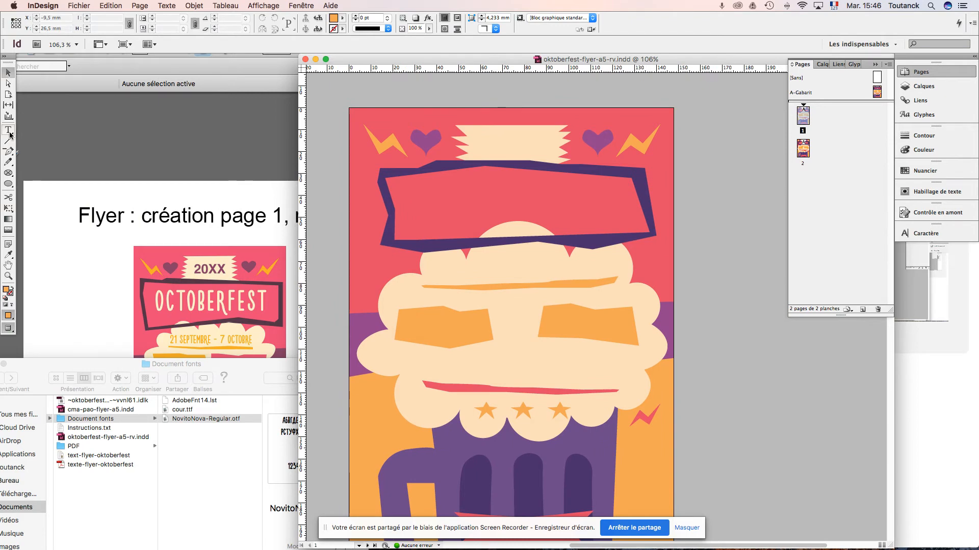
{"action": "left_click_drag", "start_coordinate": [480, 137], "coordinate": [557, 162]}
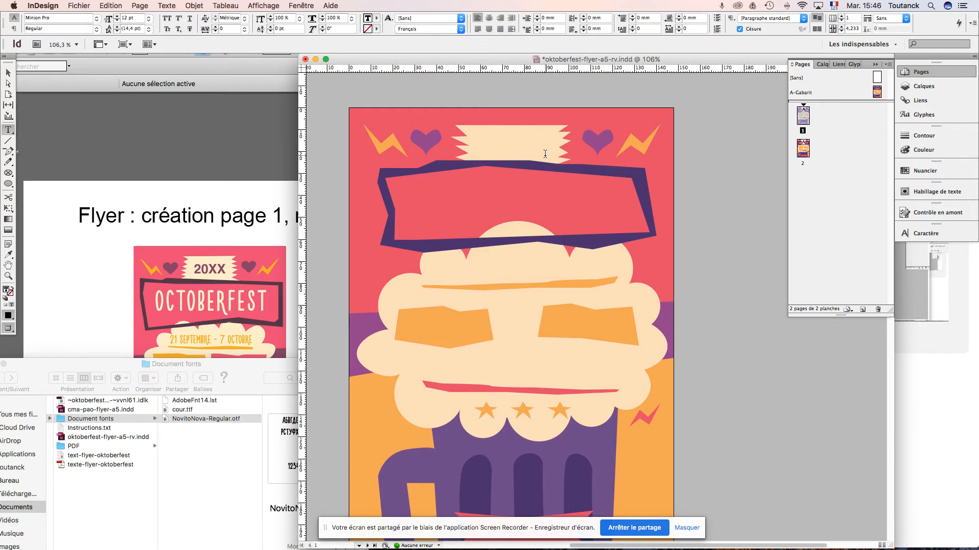
{"action": "type", "text": "2020"}
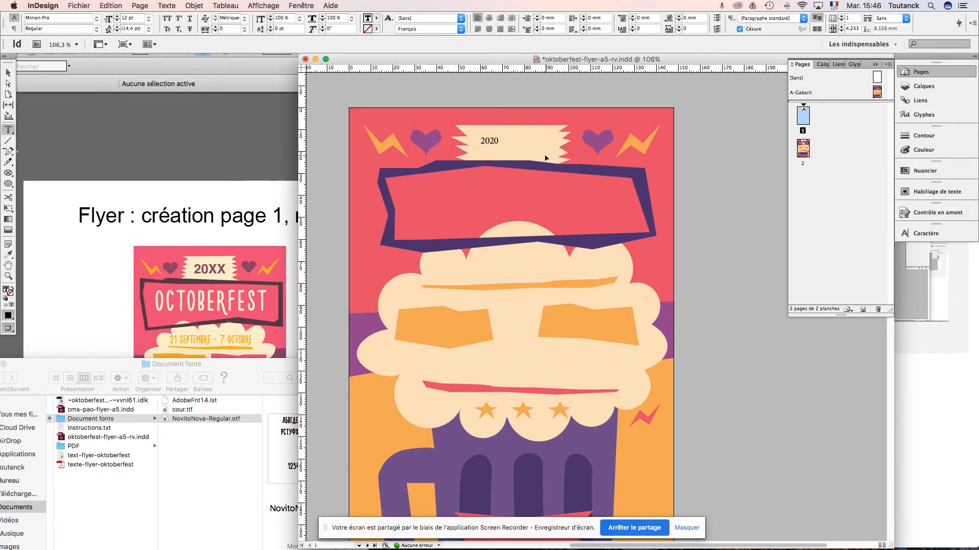
- Select the whole "2020" text and set its font to NovitoNova Regular
{"action": "key", "text": "super+a"}
{"action": "scroll", "coordinate": [517, 128], "scroll_direction": "up", "scroll_amount": 2}
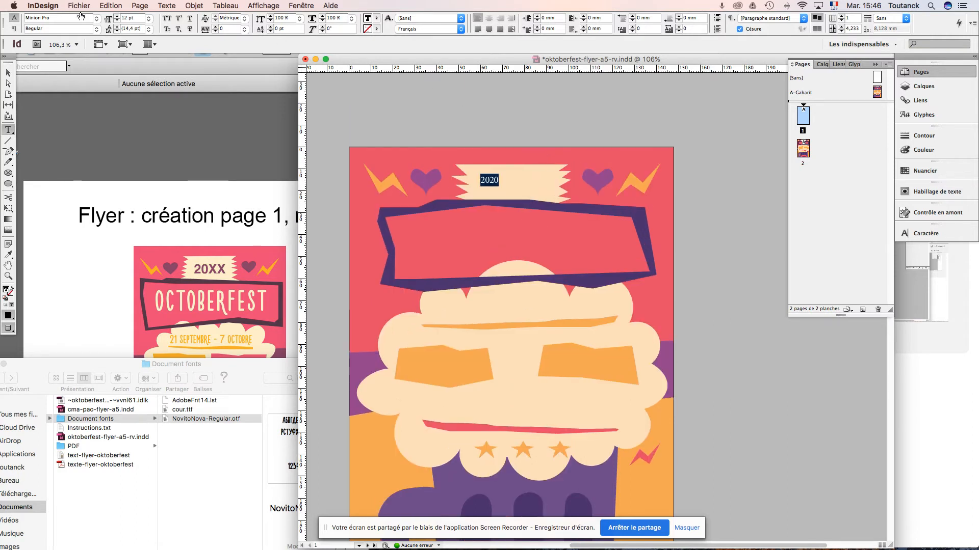
{"action": "left_click", "coordinate": [38, 17]}
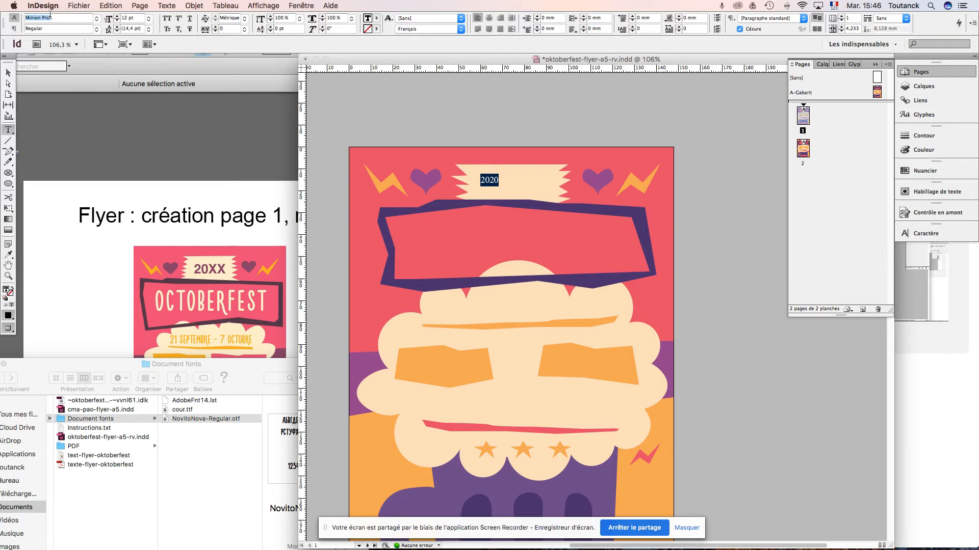
{"action": "type", "text": "Noteworthy"}
{"action": "left_click", "coordinate": [96, 20]}
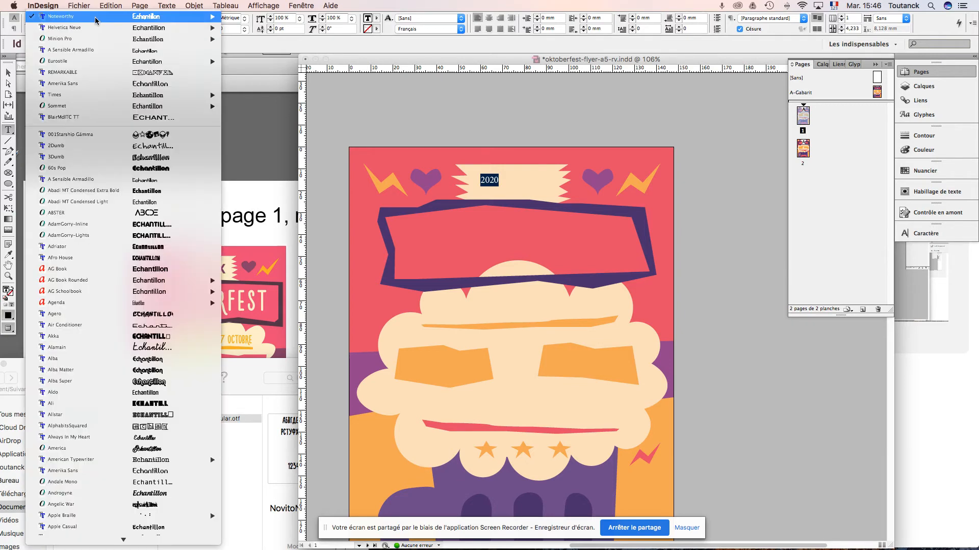
{"action": "mouse_move", "coordinate": [89, 19]}
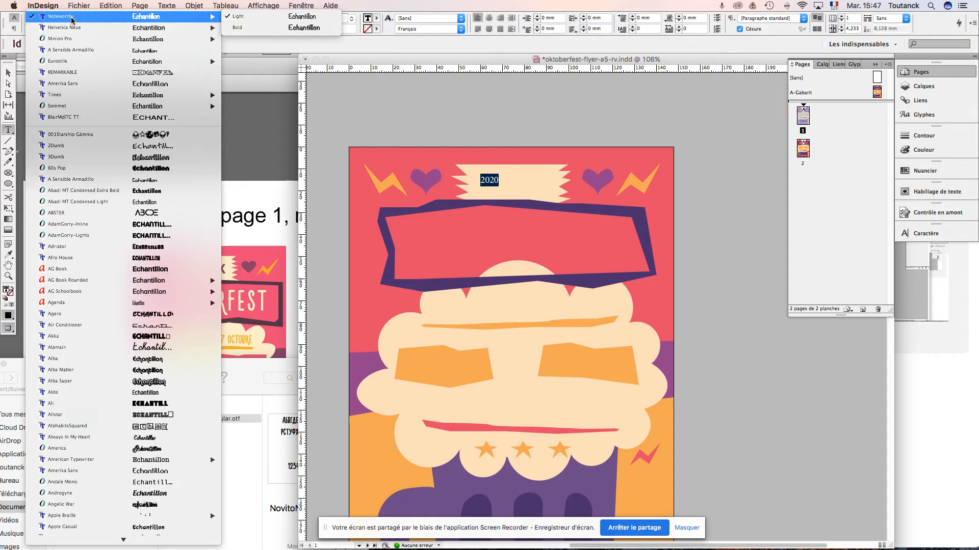
{"action": "left_click", "coordinate": [254, 18]}
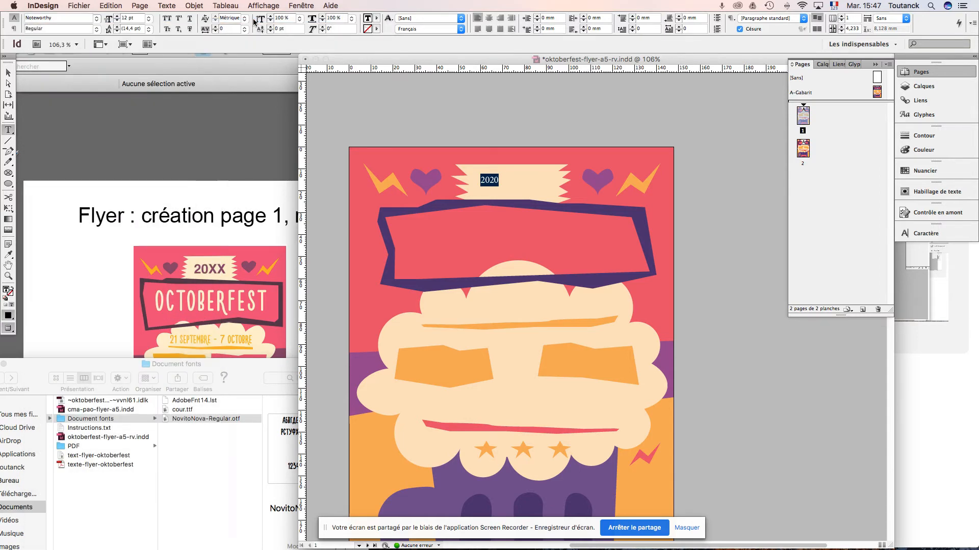
{"action": "left_click_drag", "start_coordinate": [57, 19], "coordinate": [40, 19]}
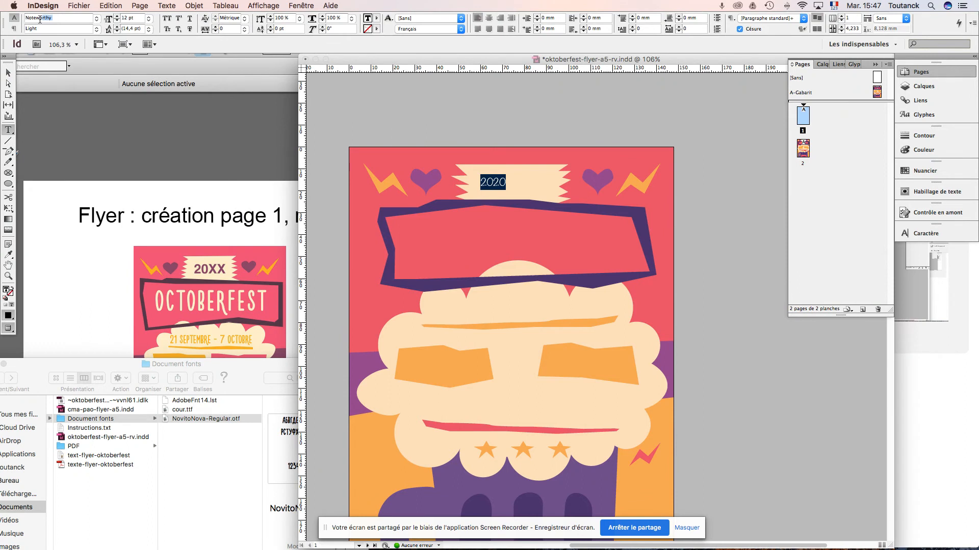
{"action": "type", "text": "vitoNova"}
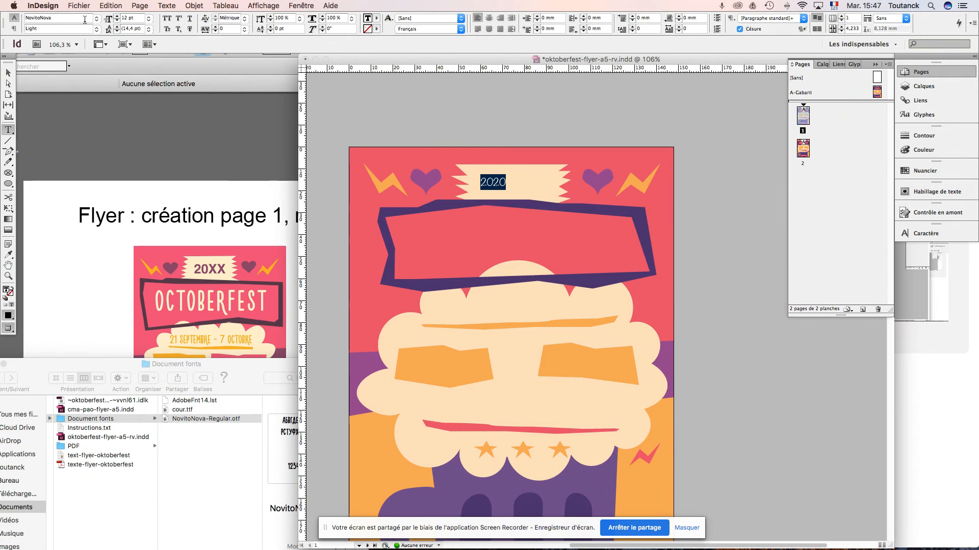
{"action": "key", "text": "Return"}
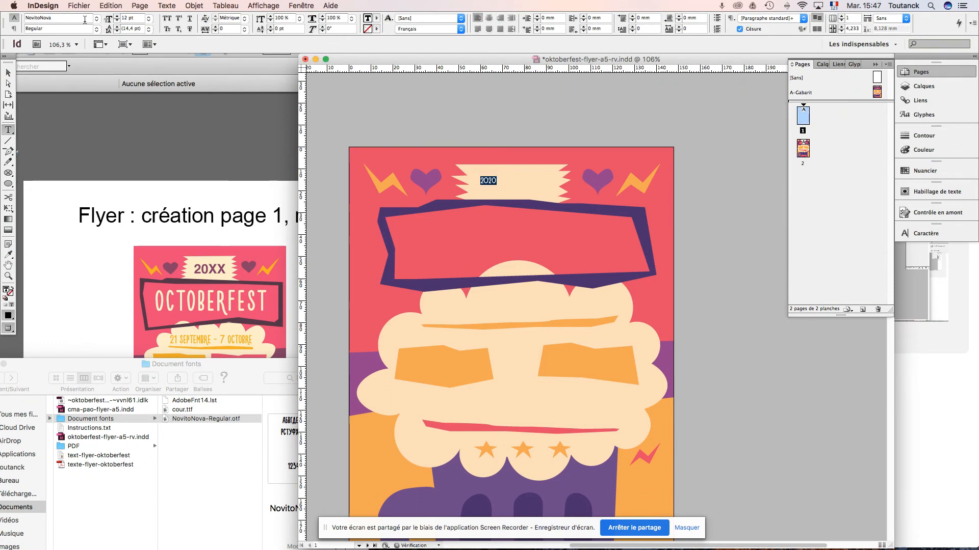
- Enlarge the "2020" text to 34 pt and centre it in its frame
{"action": "left_click", "coordinate": [117, 16]}
{"action": "left_click", "coordinate": [116, 16]}
{"action": "left_click", "coordinate": [117, 17]}
{"action": "left_click", "coordinate": [117, 16]}
{"action": "left_click", "coordinate": [117, 16]}
{"action": "left_click", "coordinate": [116, 16]}
{"action": "left_click", "coordinate": [117, 17]}
{"action": "left_click", "coordinate": [117, 17]}
{"action": "left_click", "coordinate": [117, 17]}
{"action": "left_click", "coordinate": [116, 17]}
{"action": "left_click", "coordinate": [117, 16]}
{"action": "left_click", "coordinate": [117, 16]}
{"action": "left_click", "coordinate": [117, 16]}
{"action": "left_click", "coordinate": [116, 16]}
{"action": "left_click", "coordinate": [116, 17]}
{"action": "left_click", "coordinate": [117, 16]}
{"action": "left_click", "coordinate": [117, 17]}
{"action": "left_click", "coordinate": [117, 17]}
{"action": "left_click", "coordinate": [117, 16]}
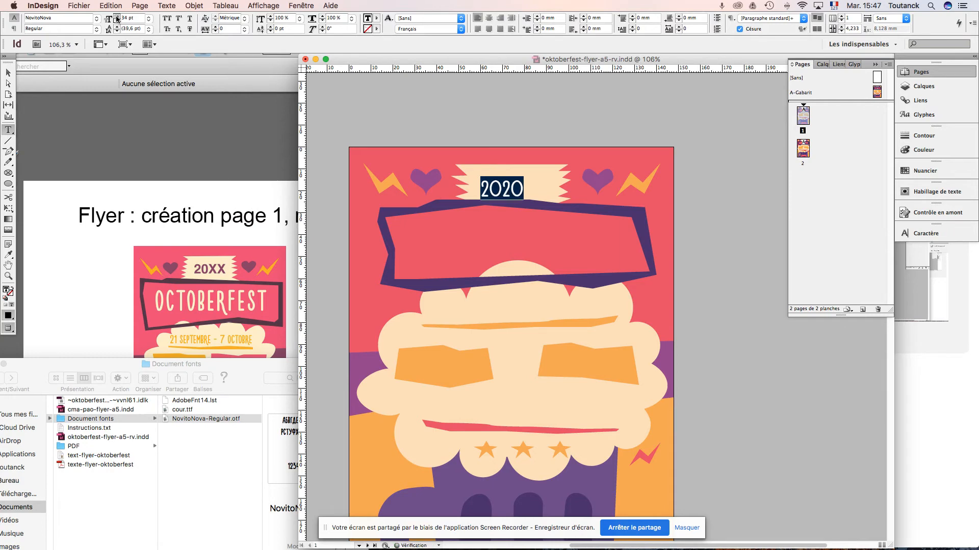
{"action": "left_click", "coordinate": [117, 17]}
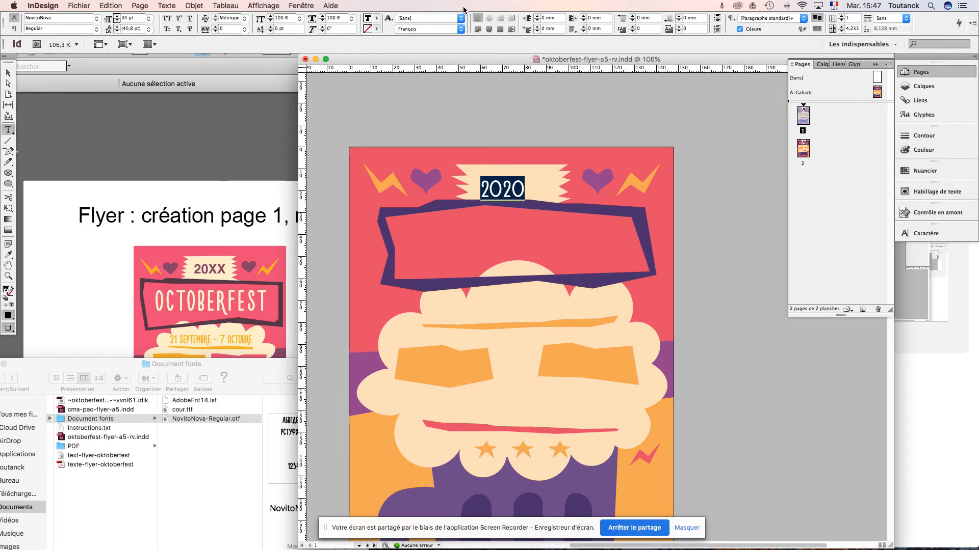
{"action": "left_click", "coordinate": [489, 18]}
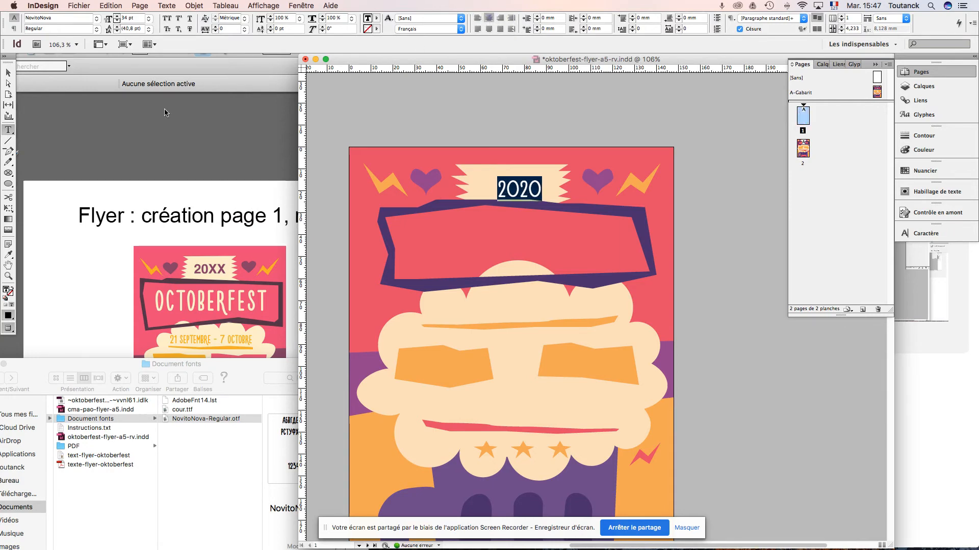
- Resize the "2020" text frame to about 46 × 16 mm so it spans the cream banner
{"action": "left_click", "coordinate": [7, 75]}
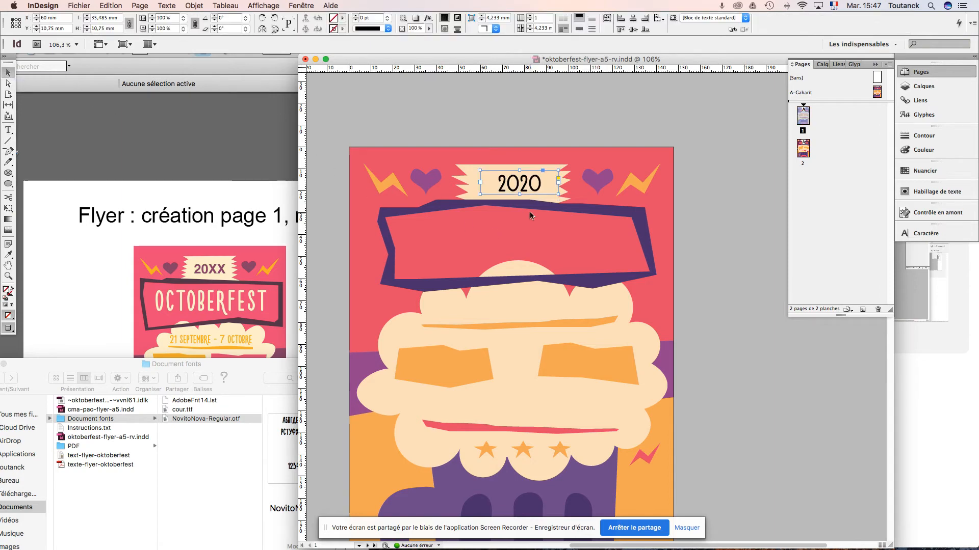
{"action": "left_click_drag", "start_coordinate": [519, 195], "coordinate": [464, 187]}
{"action": "left_click_drag", "start_coordinate": [558, 186], "coordinate": [515, 164]}
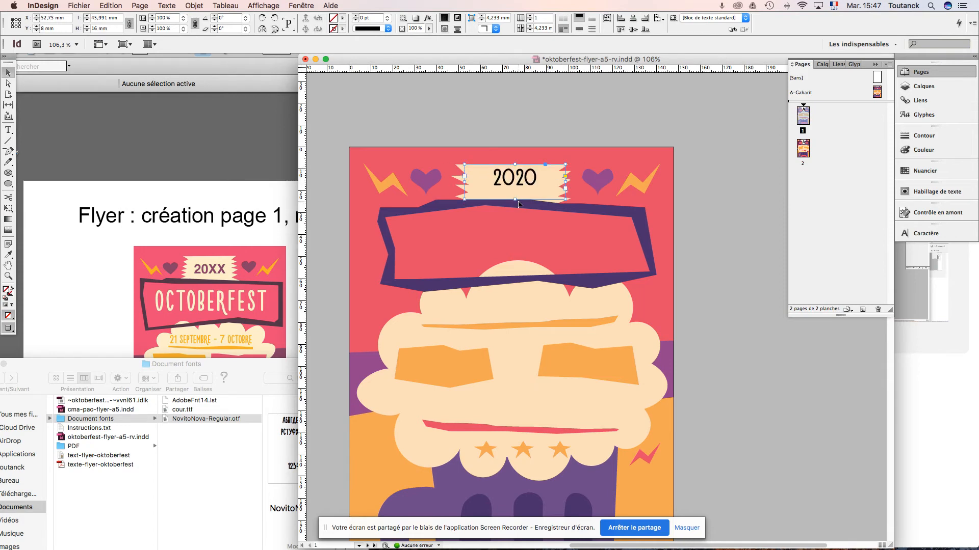
- Increase the font size of the "2020" text frame to 47 pt
{"action": "key", "text": "t"}
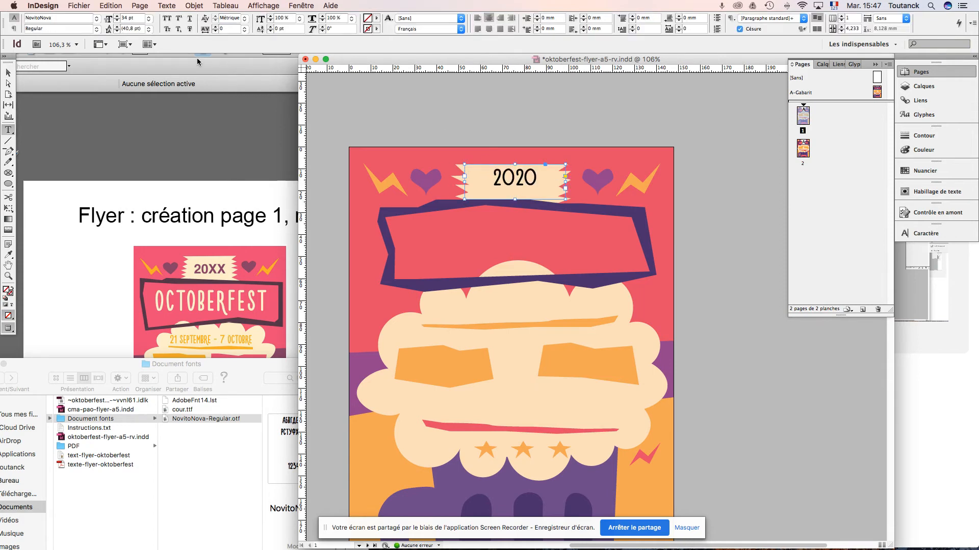
{"action": "left_click", "coordinate": [118, 16]}
{"action": "left_click", "coordinate": [118, 16]}
{"action": "left_click", "coordinate": [118, 16]}
{"action": "left_click", "coordinate": [117, 16]}
{"action": "left_click", "coordinate": [118, 16]}
{"action": "left_click", "coordinate": [118, 16]}
{"action": "left_click", "coordinate": [117, 15]}
{"action": "left_click", "coordinate": [118, 16]}
{"action": "left_click", "coordinate": [118, 16]}
{"action": "left_click", "coordinate": [118, 16]}
{"action": "left_click", "coordinate": [118, 16]}
{"action": "left_click", "coordinate": [117, 16]}
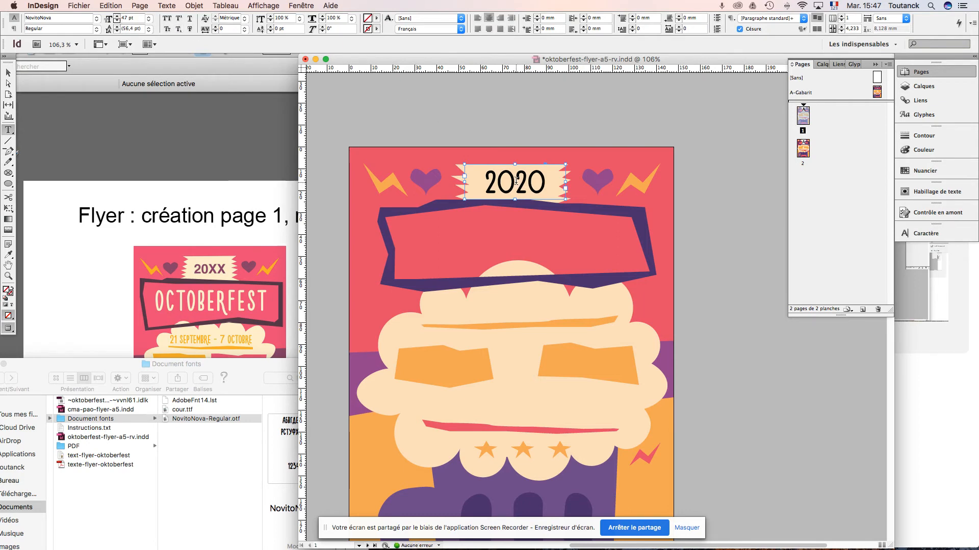
- Colour the "2020" text itself with the purple swatch C=50 M=86 J=0 N=0
{"action": "left_click", "coordinate": [378, 18]}
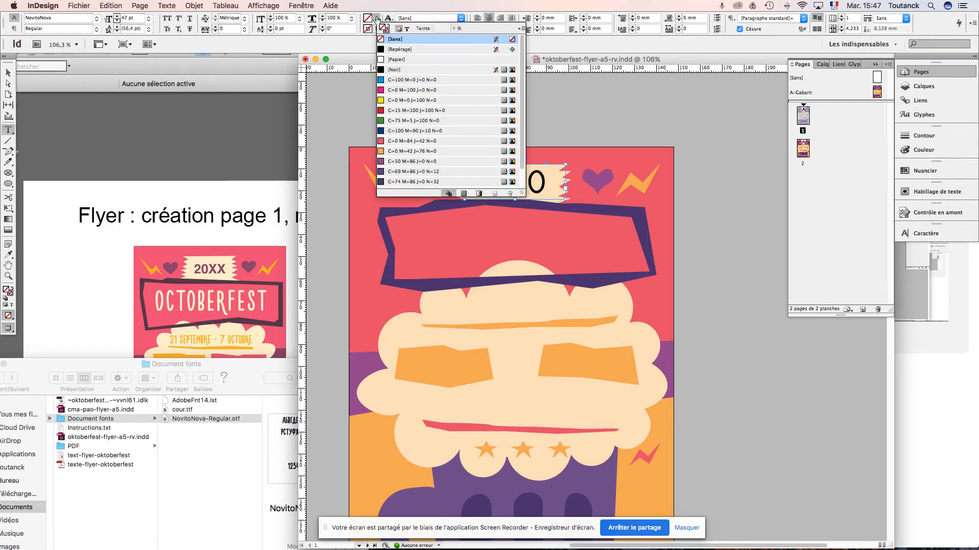
{"action": "left_click", "coordinate": [406, 29]}
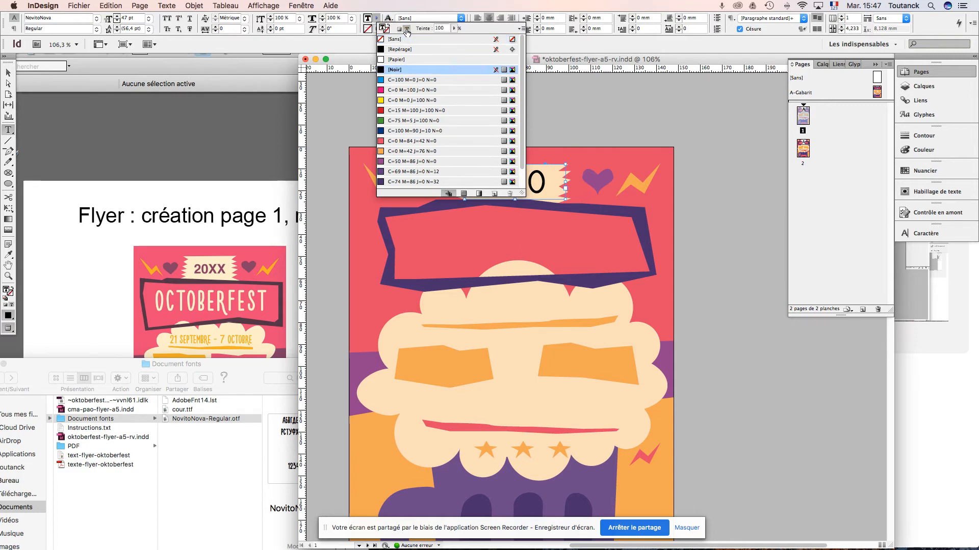
{"action": "left_click", "coordinate": [407, 162]}
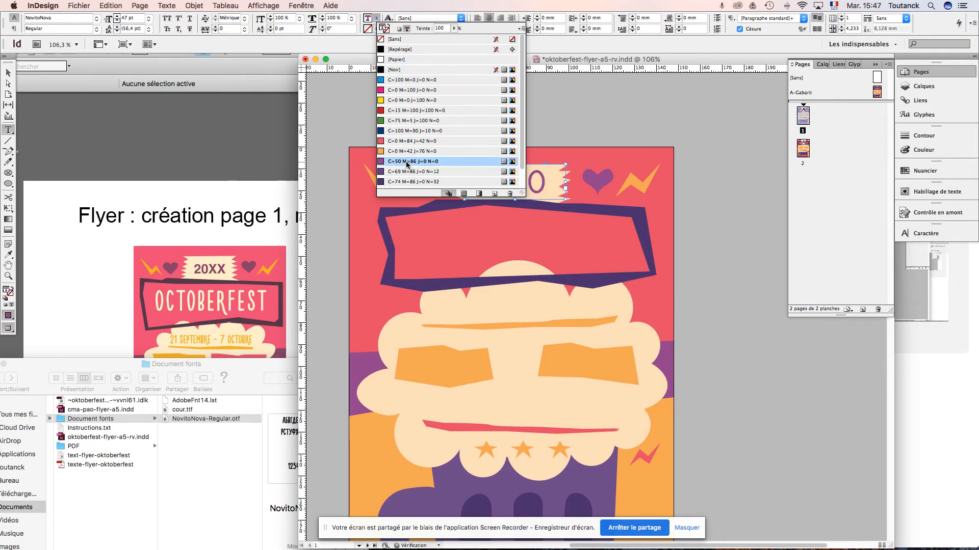
- Recolour the "2020" text with the dark purple swatch C=74 M=86 J=0 N=32 and deselect it
{"action": "left_click", "coordinate": [404, 180]}
{"action": "scroll", "coordinate": [403, 176], "scroll_direction": "down", "scroll_amount": 2}
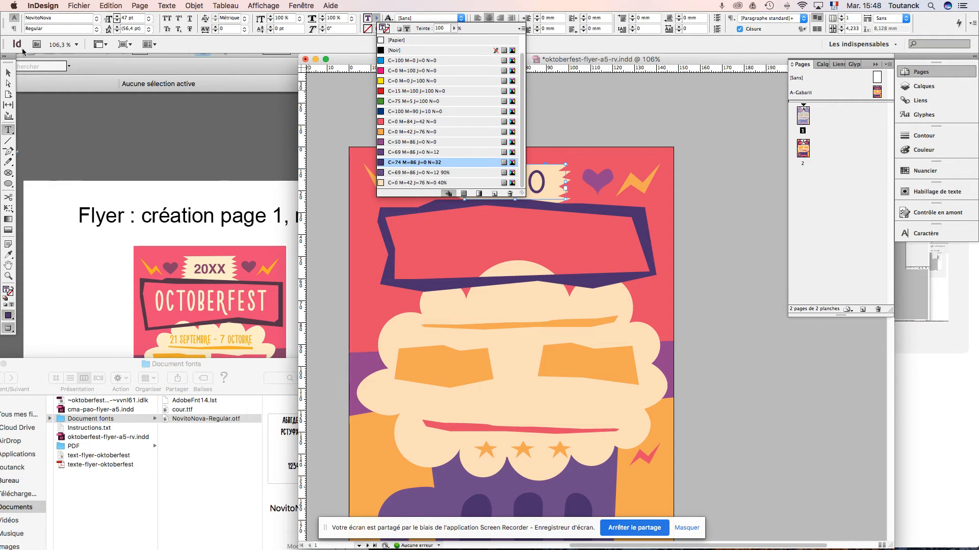
{"action": "left_click", "coordinate": [8, 73]}
{"action": "left_click", "coordinate": [665, 112]}
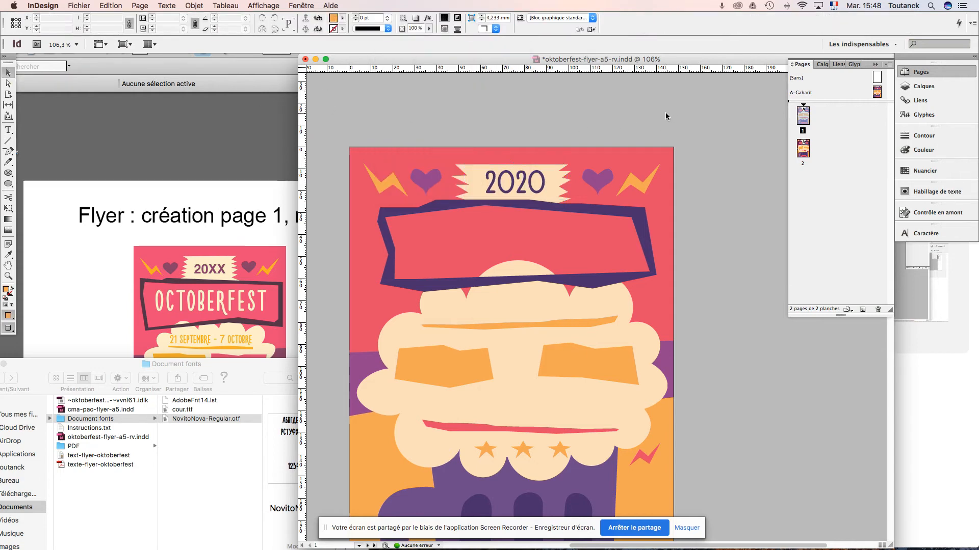
- Duplicate the "2020" text frame into the purple-bordered title banner and resize the copy to about 107 × 25 mm
{"action": "left_click", "coordinate": [522, 192]}
{"action": "left_click", "coordinate": [522, 193]}
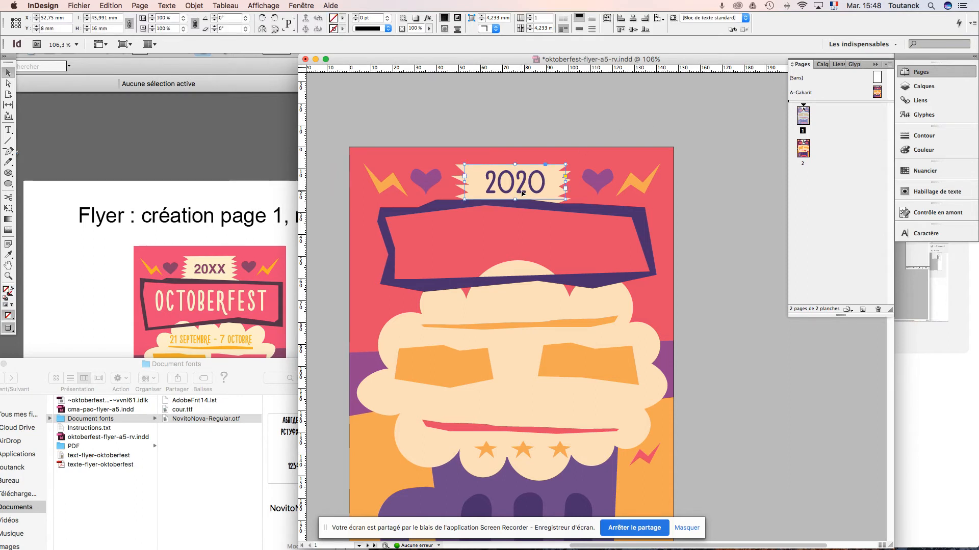
{"action": "left_click_drag", "start_coordinate": [521, 193], "coordinate": [632, 239]}
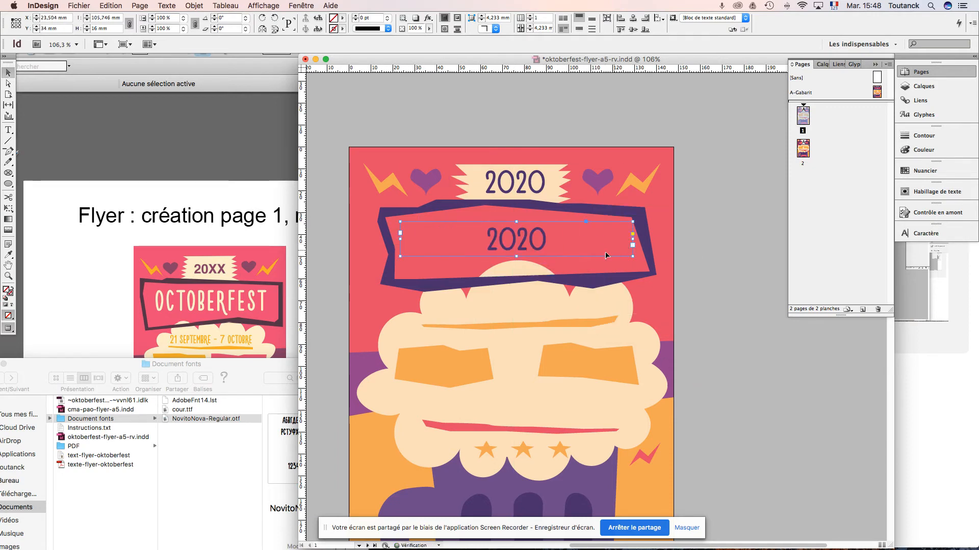
{"action": "left_click_drag", "start_coordinate": [516, 256], "coordinate": [516, 275]}
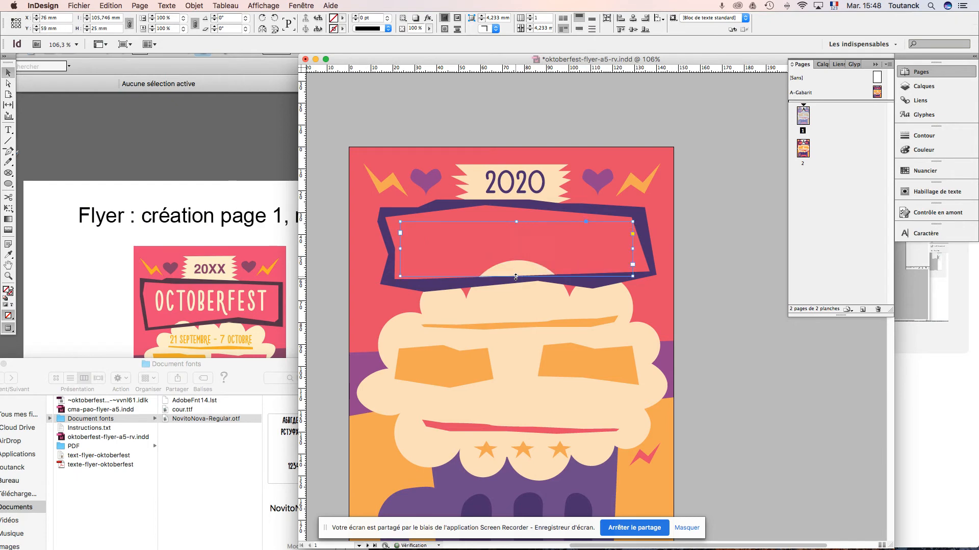
{"action": "left_click_drag", "start_coordinate": [401, 249], "coordinate": [397, 250]}
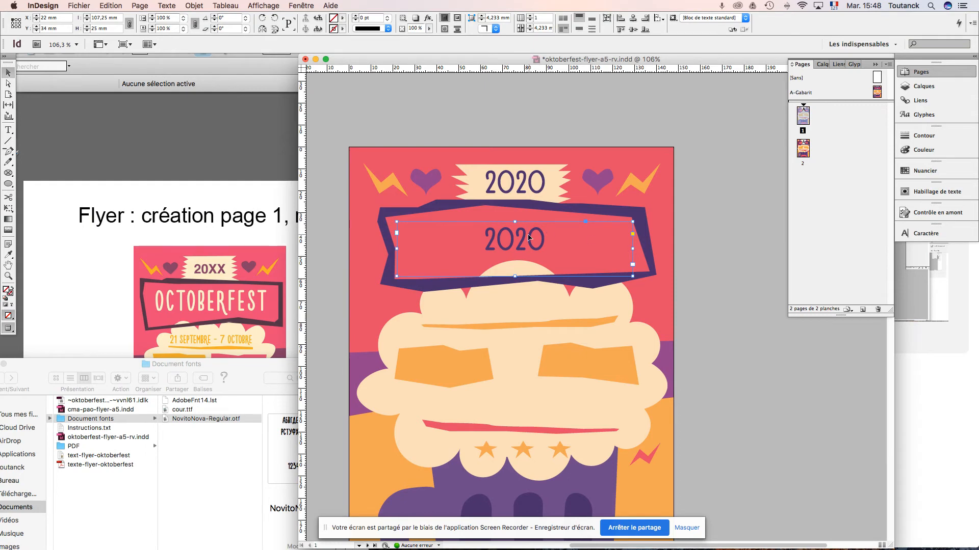
- Clear the duplicated "2020" text from the frame in the title banner
{"action": "double_click", "coordinate": [518, 238]}
{"action": "double_click", "coordinate": [519, 237]}
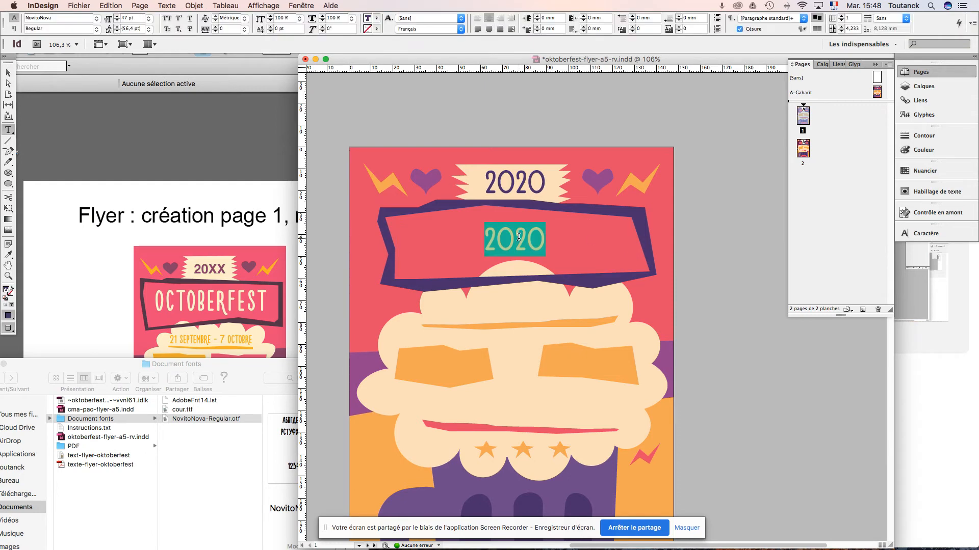
{"action": "key", "text": "BackSpace"}
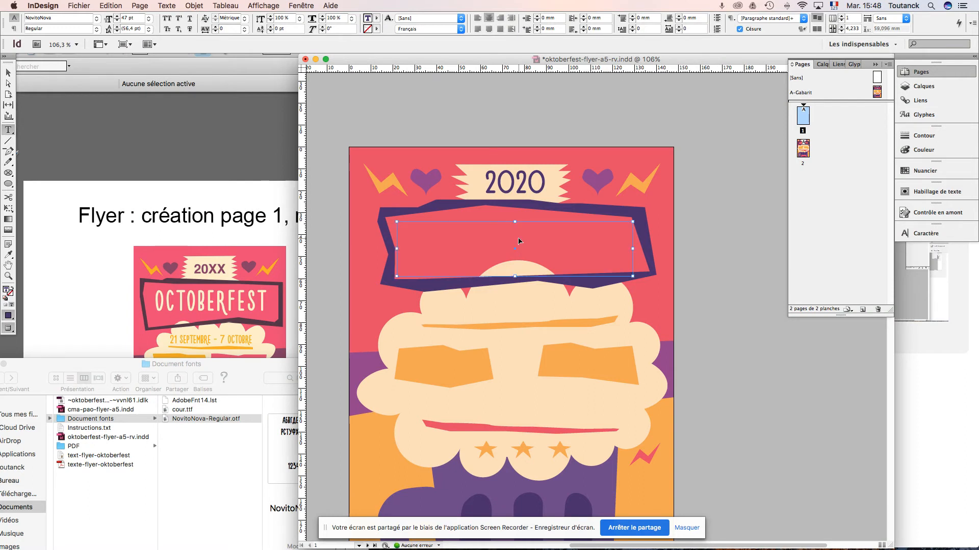
{"action": "key", "text": "super+a"}
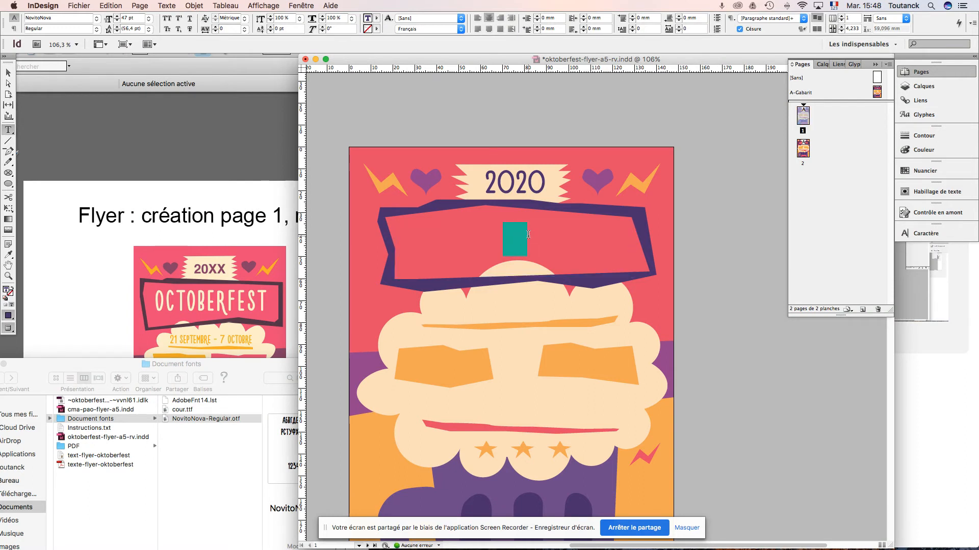
{"action": "key", "text": "BackSpace"}
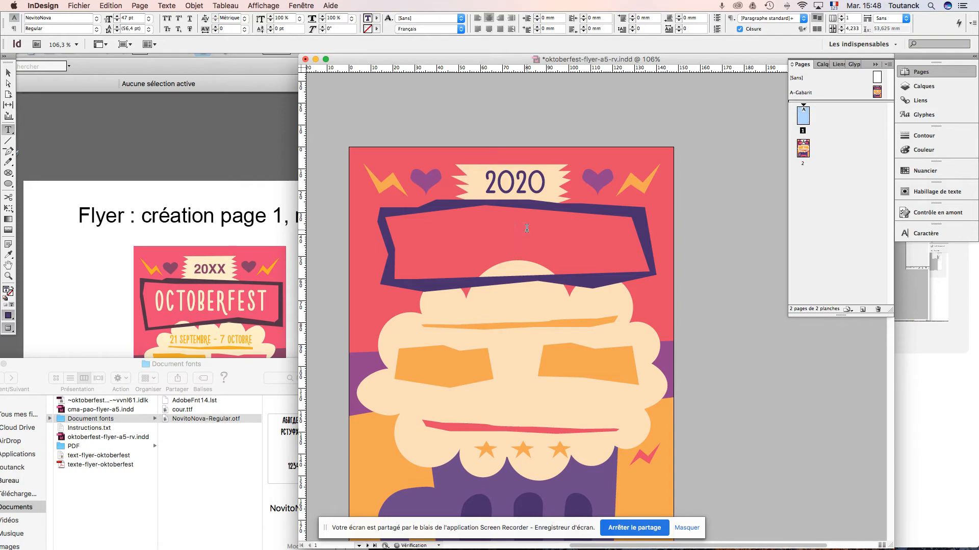
{"action": "key", "text": "super+a"}
- Increase the copied frame's height to 33 mm and move it beside the page with guides and frame edges shown to inspect its text
{"action": "left_click", "coordinate": [8, 73]}
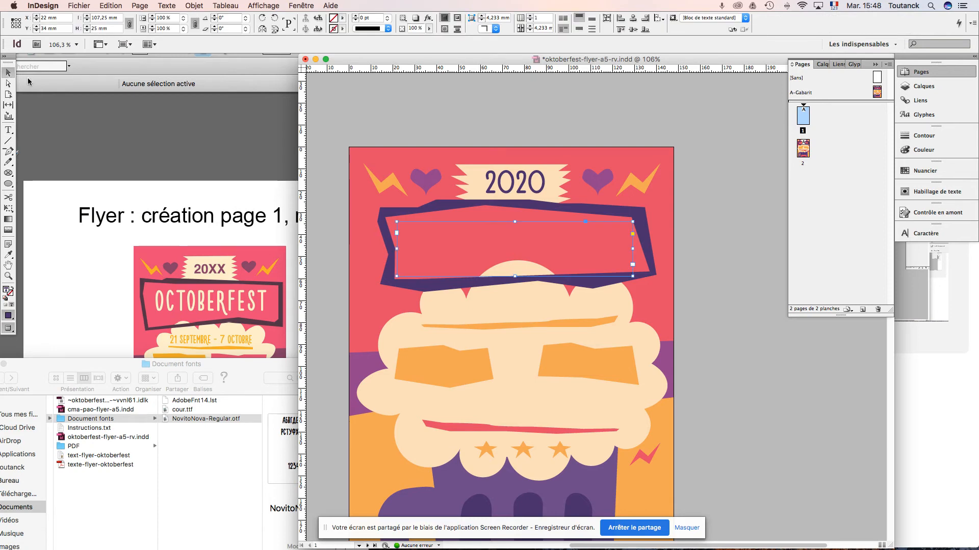
{"action": "left_click_drag", "start_coordinate": [515, 277], "coordinate": [515, 295]}
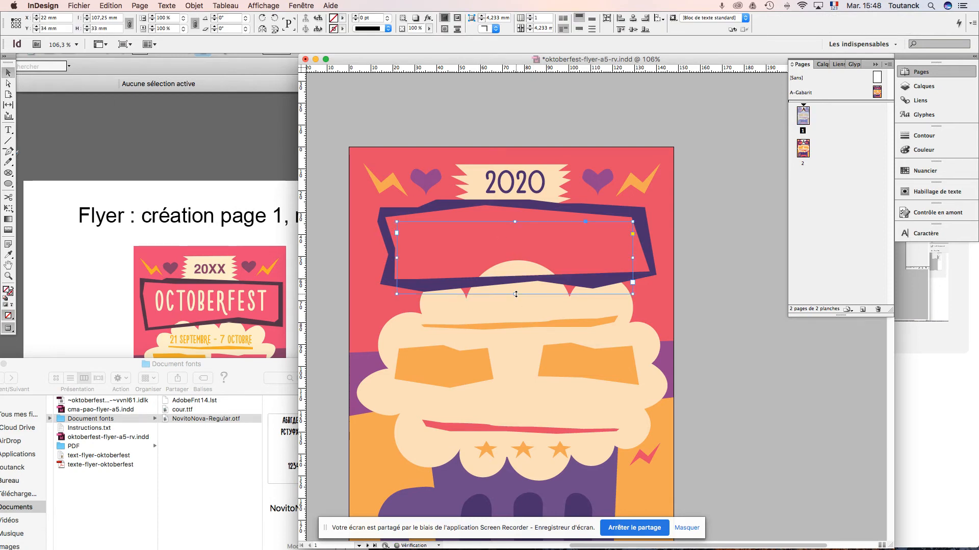
{"action": "key", "text": "w"}
{"action": "left_click_drag", "start_coordinate": [530, 223], "coordinate": [800, 334]}
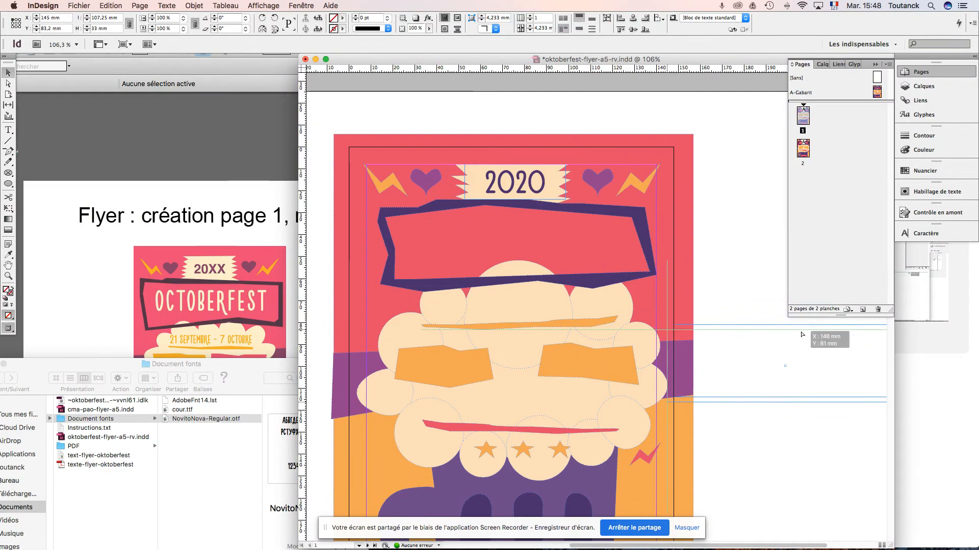
{"action": "double_click", "coordinate": [785, 341]}
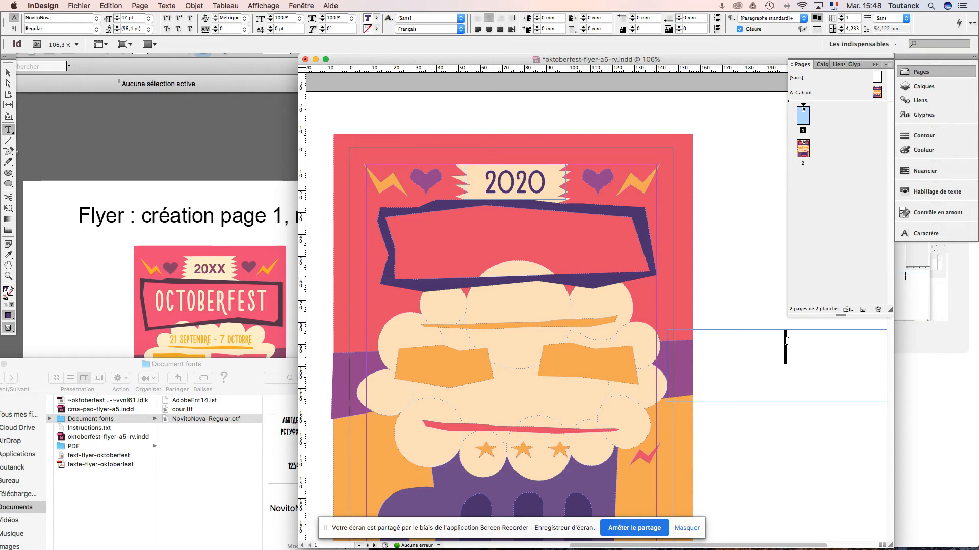
{"action": "left_click", "coordinate": [9, 75]}
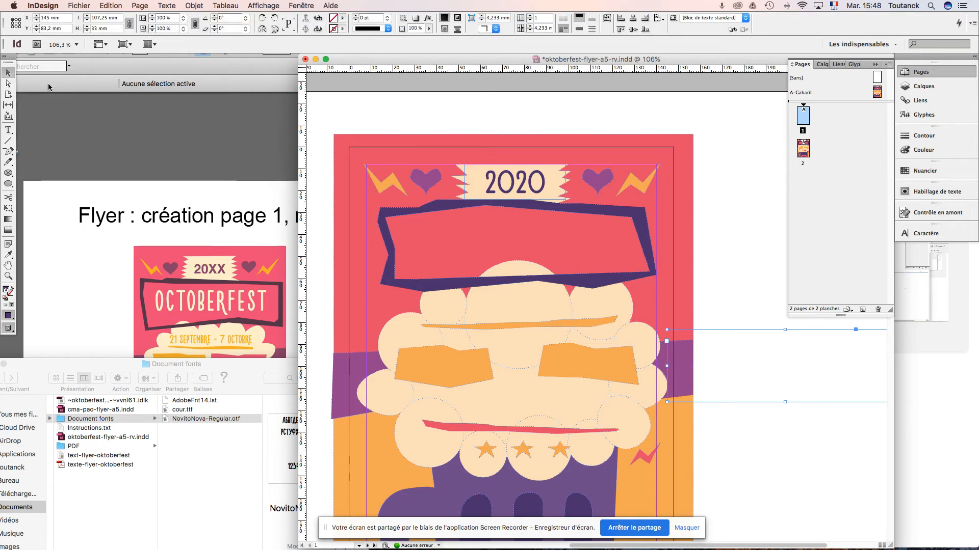
- Draw a new text frame across the title banner in preview mode and enter "oktoberfest"
{"action": "left_click", "coordinate": [8, 130]}
{"action": "key", "text": "w"}
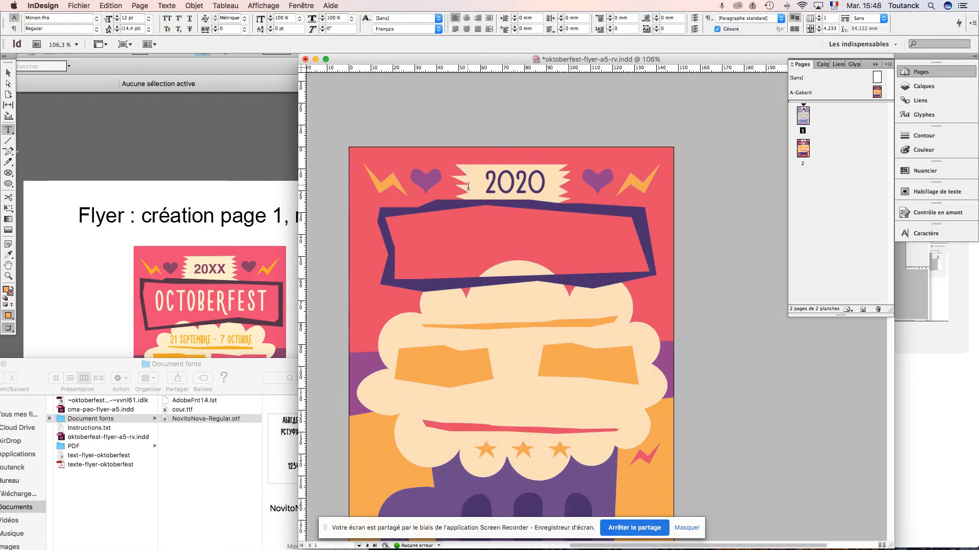
{"action": "left_click_drag", "start_coordinate": [397, 227], "coordinate": [655, 298]}
{"action": "type", "text": "oktoberf"}
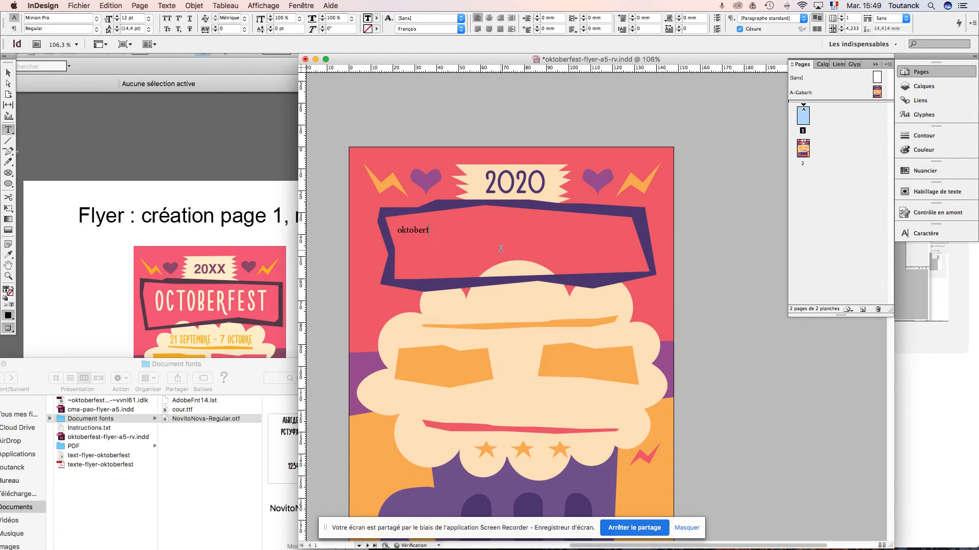
{"action": "type", "text": "est"}
- Copy the "2020" text's formatting onto the title with the Eyedropper and reduce its size to 31 pt
{"action": "key", "text": "super+a"}
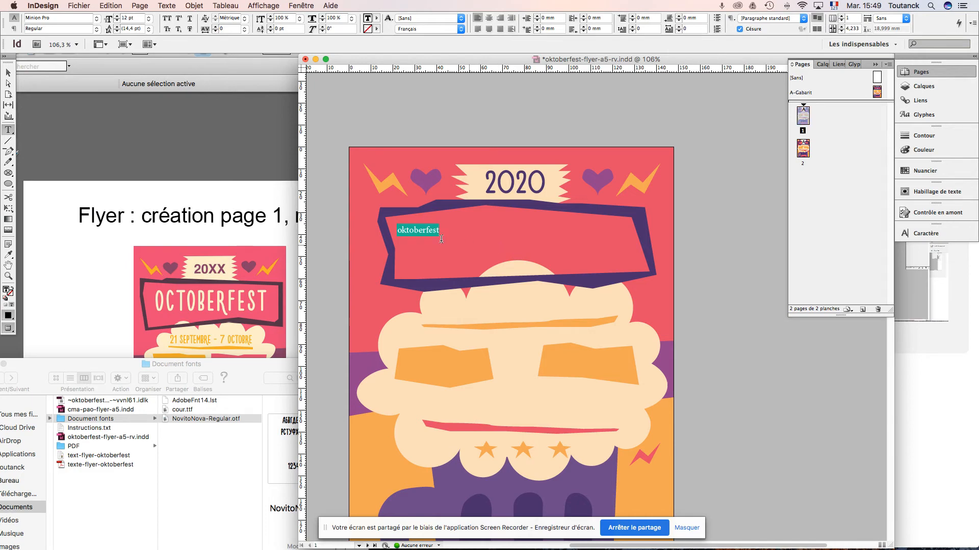
{"action": "left_click", "coordinate": [8, 254]}
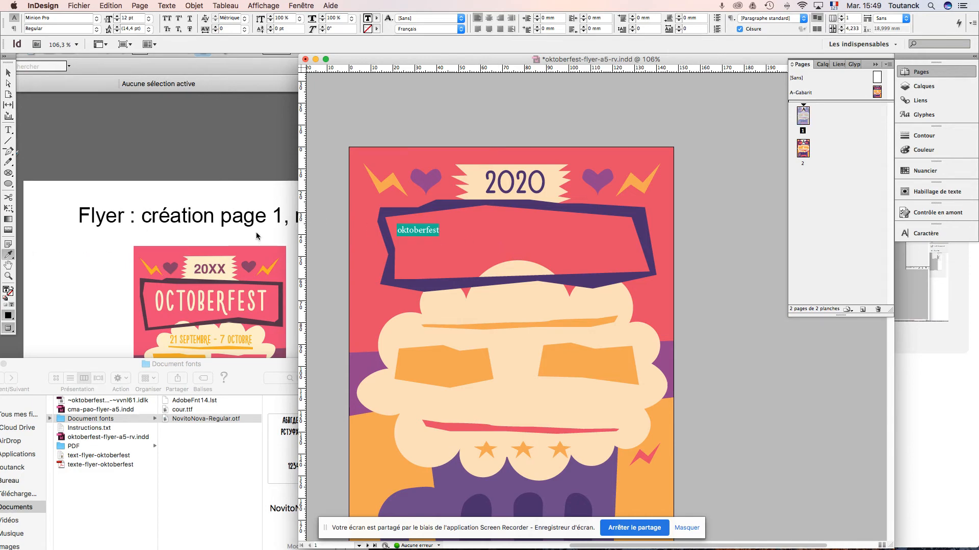
{"action": "left_click", "coordinate": [511, 187]}
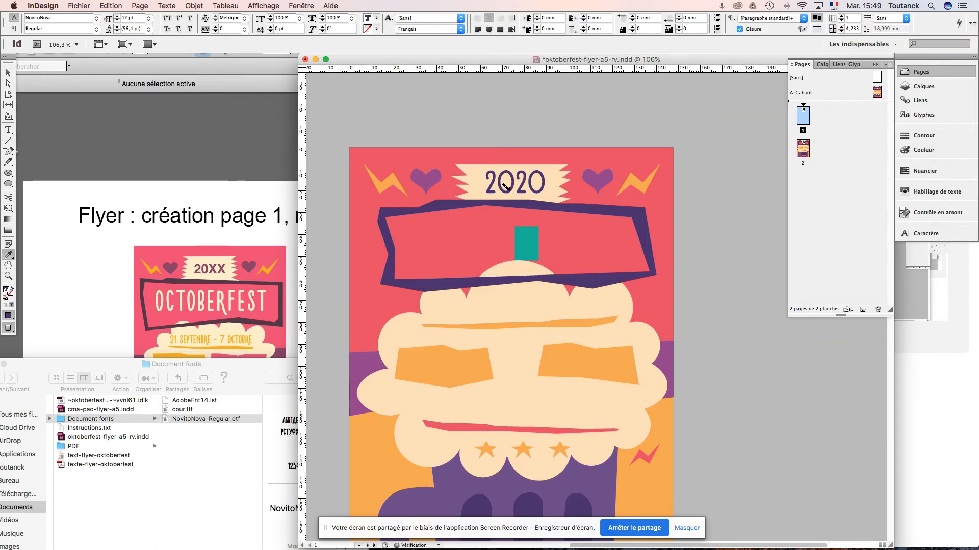
{"action": "left_click", "coordinate": [117, 22]}
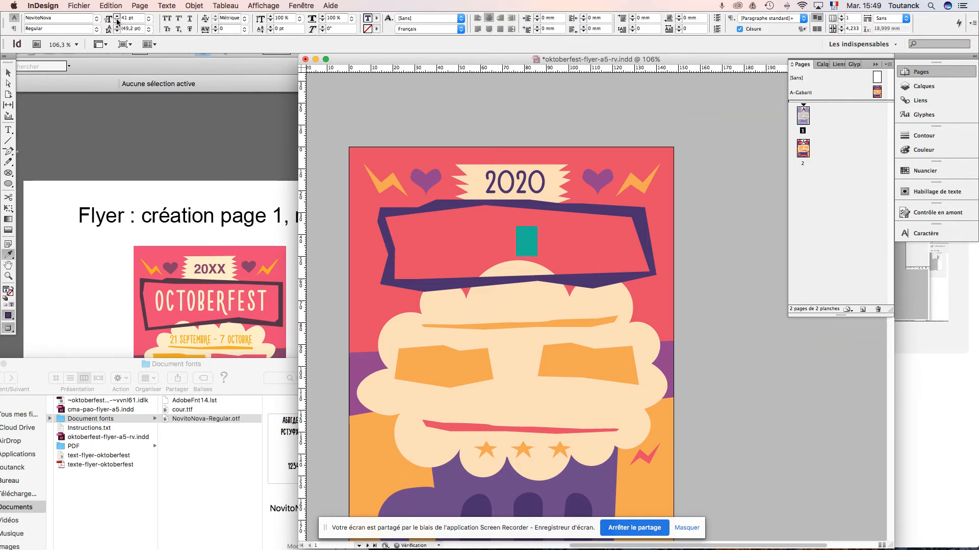
{"action": "left_click", "coordinate": [116, 22]}
{"action": "left_click", "coordinate": [117, 22]}
{"action": "left_click", "coordinate": [117, 22]}
{"action": "key", "text": "Escape"}
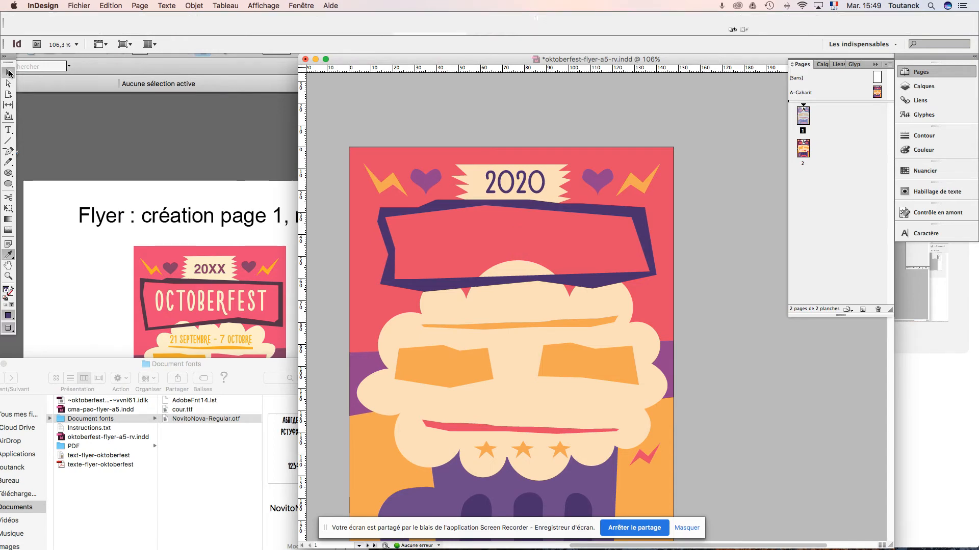
- Delete the "oktoberfest" text from the title banner
{"action": "double_click", "coordinate": [526, 238]}
{"action": "double_click", "coordinate": [526, 238]}
{"action": "key", "text": "BackSpace"}
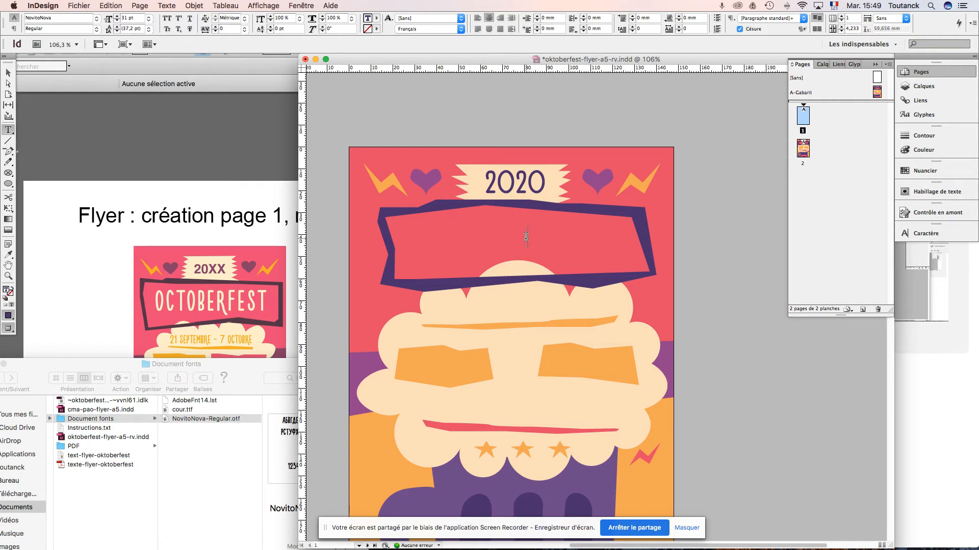
{"action": "left_click", "coordinate": [7, 74]}
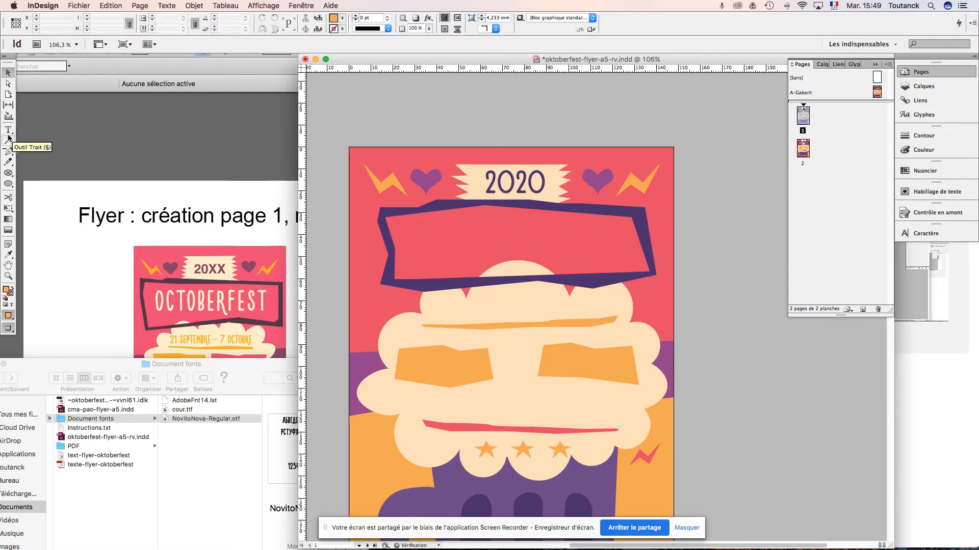
- Draw a text frame of about 106 × 19 mm inside the title banner and enter "oktoberfest"
{"action": "left_click", "coordinate": [9, 130]}
{"action": "left_click_drag", "start_coordinate": [396, 225], "coordinate": [630, 269]}
{"action": "type", "text": "ok"}
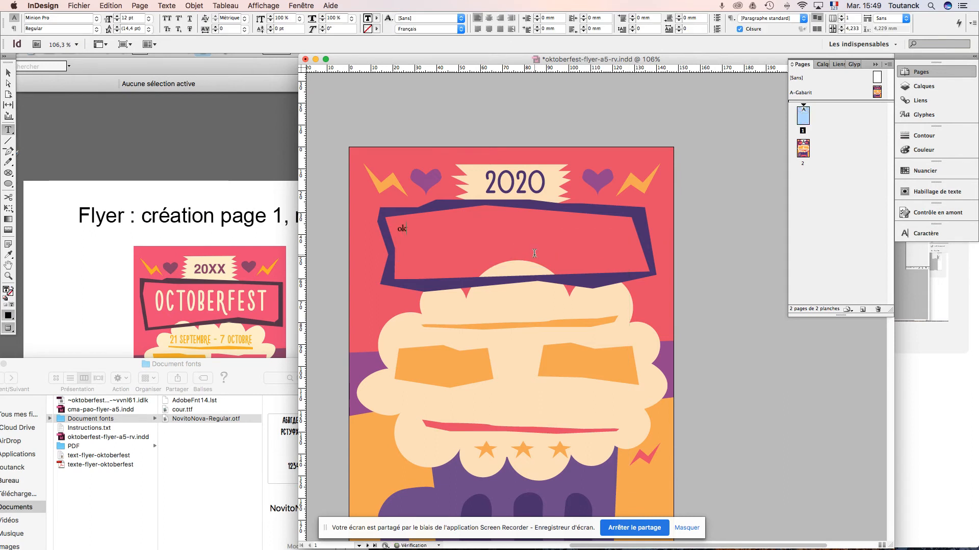
{"action": "type", "text": "toberfest"}
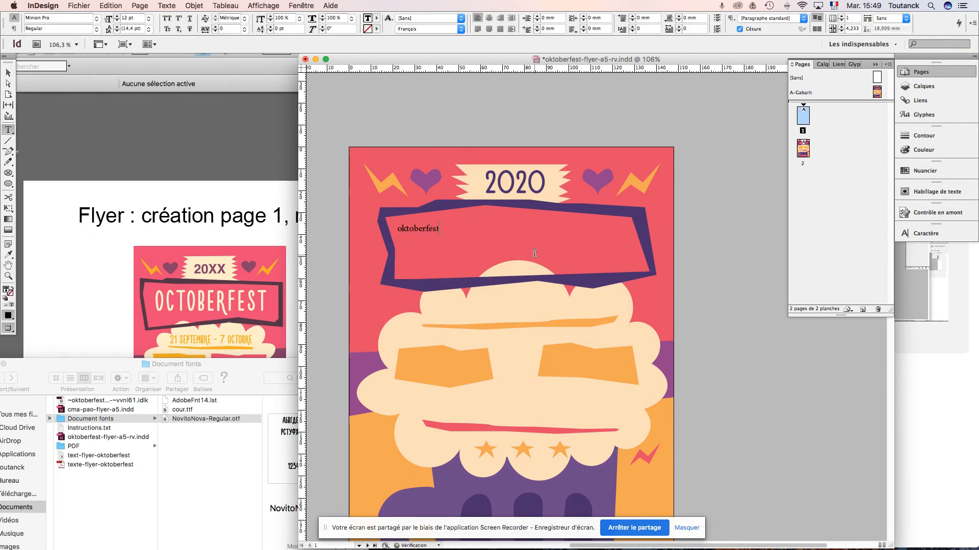
- Set the title text's font to NovitoNova Regular
{"action": "key", "text": "super+a"}
{"action": "left_click_drag", "start_coordinate": [58, 19], "coordinate": [1, 4]}
{"action": "type", "text": "N"}
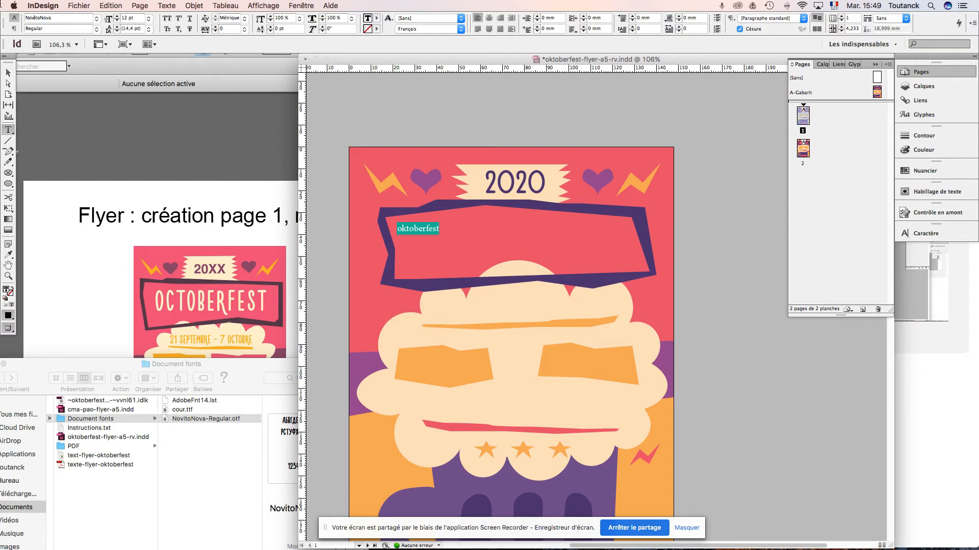
{"action": "key", "text": "Return"}
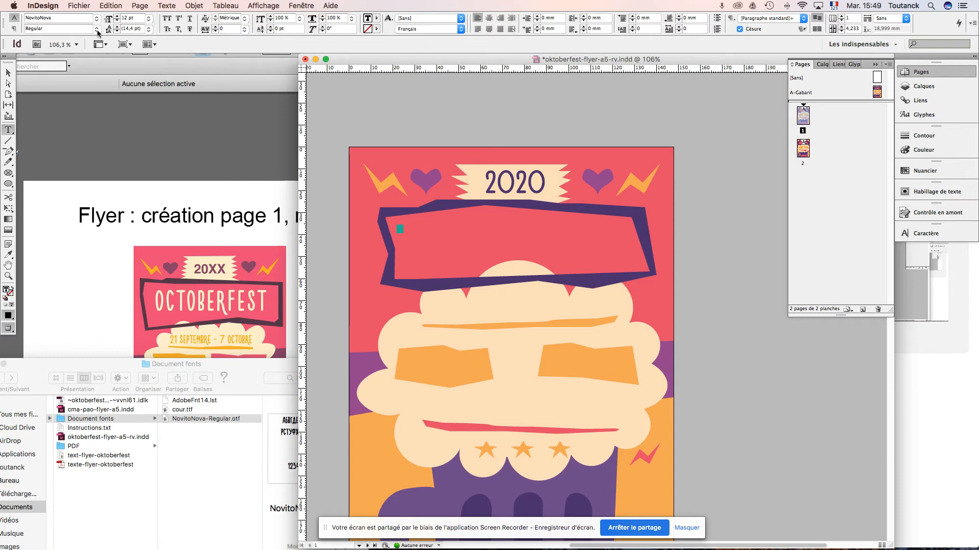
{"action": "left_click", "coordinate": [97, 31]}
{"action": "left_click", "coordinate": [89, 39]}
{"action": "left_click", "coordinate": [7, 75]}
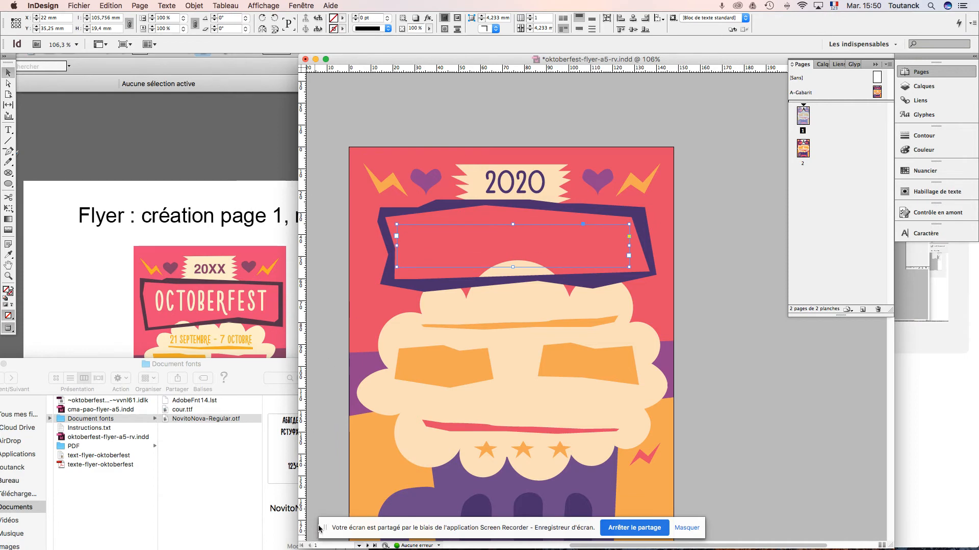
- Replace the title text with "OKTOBERFEST" in capitals
{"action": "double_click", "coordinate": [447, 236]}
{"action": "key", "text": "super+a"}
{"action": "type", "text": "O"}
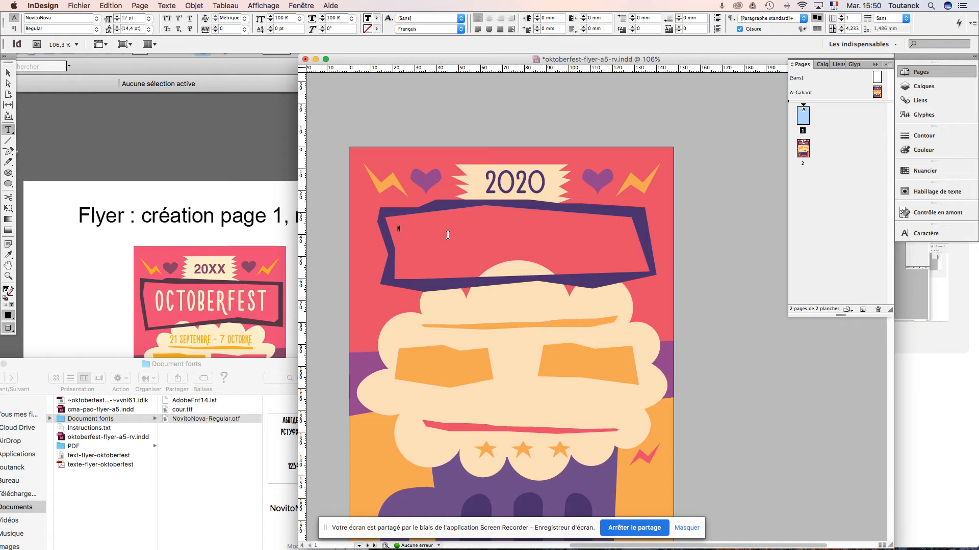
{"action": "type", "text": "O"}
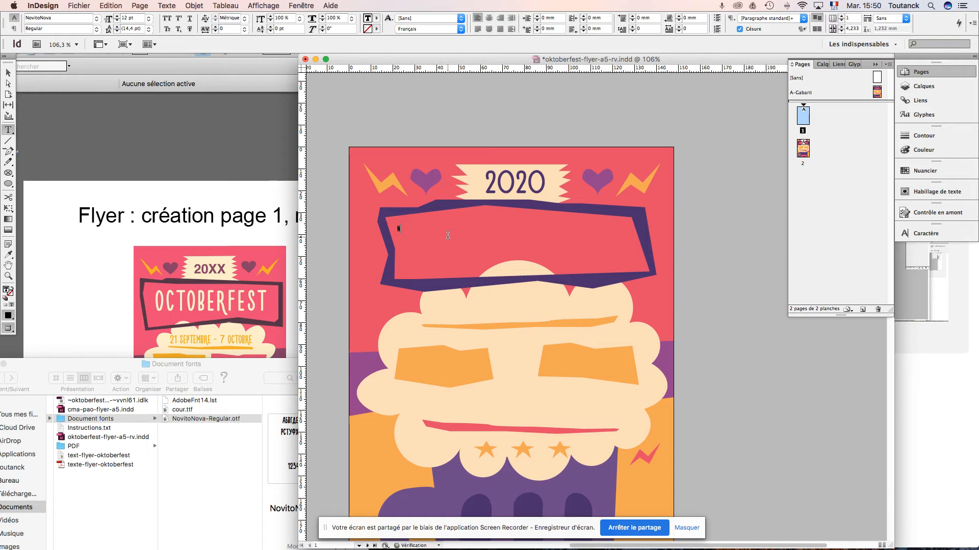
{"action": "key", "text": "BackSpace"}
{"action": "type", "text": "OKTOBERFEST"}
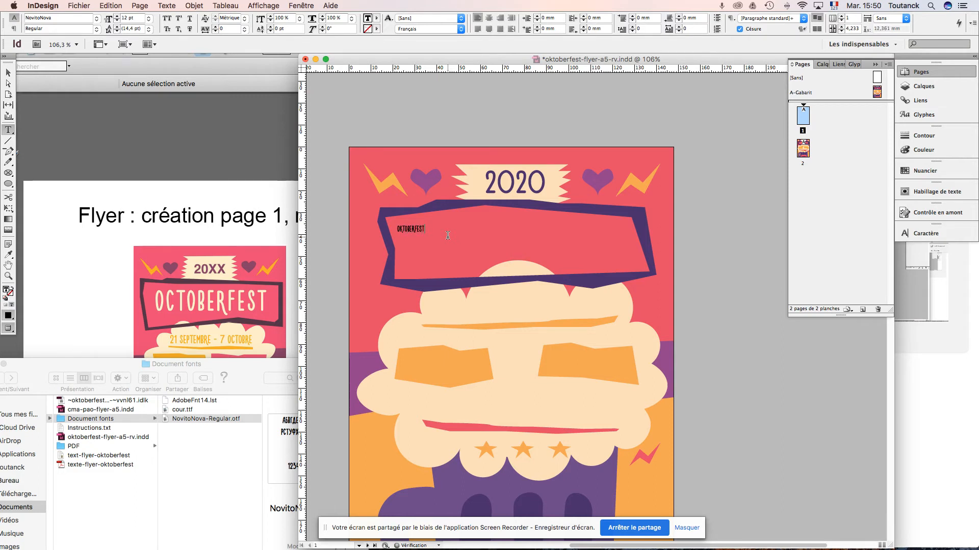
- Enlarge the "OKTOBERFEST" title text to 60 pt
{"action": "key", "text": "super+a"}
{"action": "scroll", "coordinate": [449, 247], "scroll_direction": "right", "scroll_amount": 3}
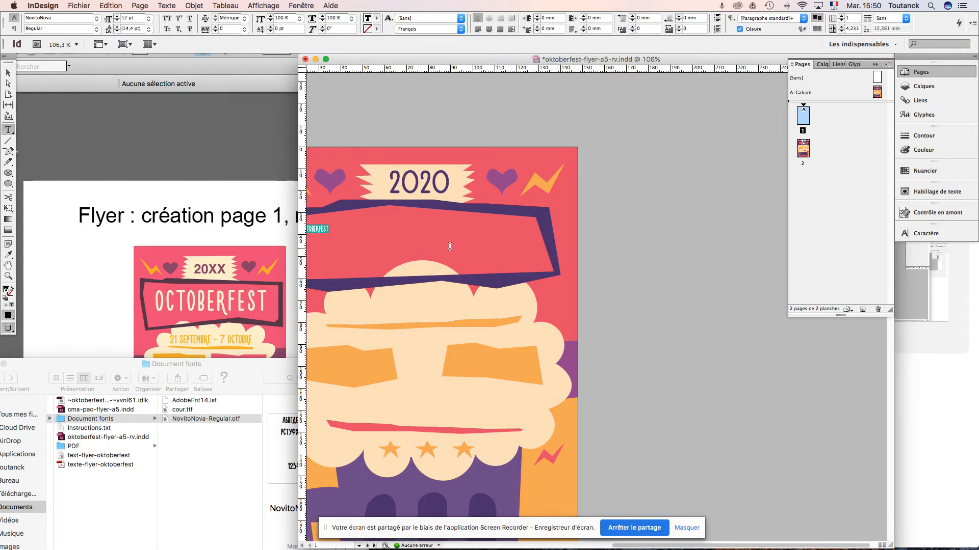
{"action": "scroll", "coordinate": [387, 244], "scroll_direction": "left", "scroll_amount": 3}
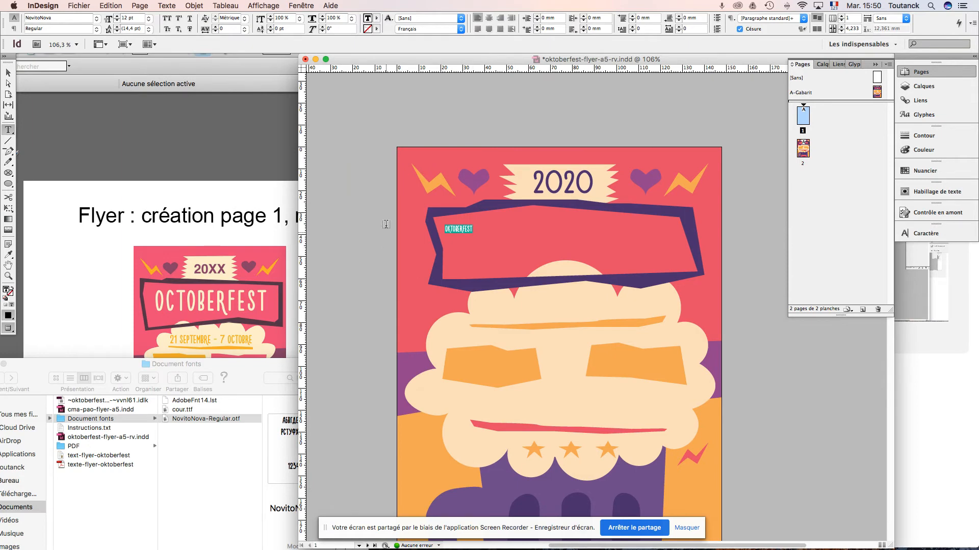
{"action": "left_click", "coordinate": [117, 16]}
{"action": "left_click", "coordinate": [116, 16]}
{"action": "left_click", "coordinate": [116, 16]}
{"action": "left_click", "coordinate": [117, 16]}
{"action": "left_click", "coordinate": [117, 16]}
{"action": "left_click", "coordinate": [117, 16]}
{"action": "left_click", "coordinate": [117, 15]}
{"action": "left_click", "coordinate": [117, 16]}
{"action": "left_click", "coordinate": [117, 16]}
{"action": "left_click", "coordinate": [117, 16]}
{"action": "left_click", "coordinate": [116, 15]}
{"action": "left_click", "coordinate": [117, 16]}
{"action": "double_click", "coordinate": [123, 19]}
{"action": "type", "text": "60"}
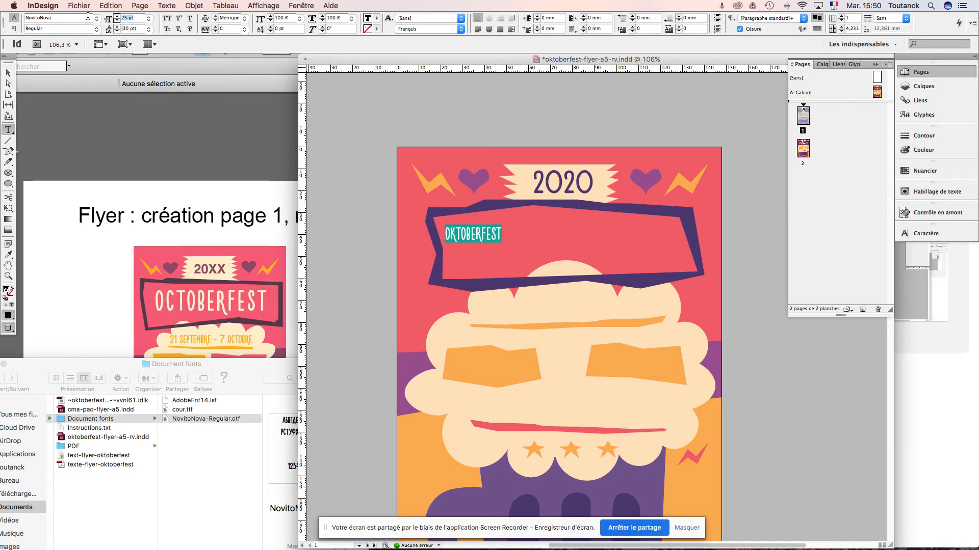
{"action": "key", "text": "Return"}
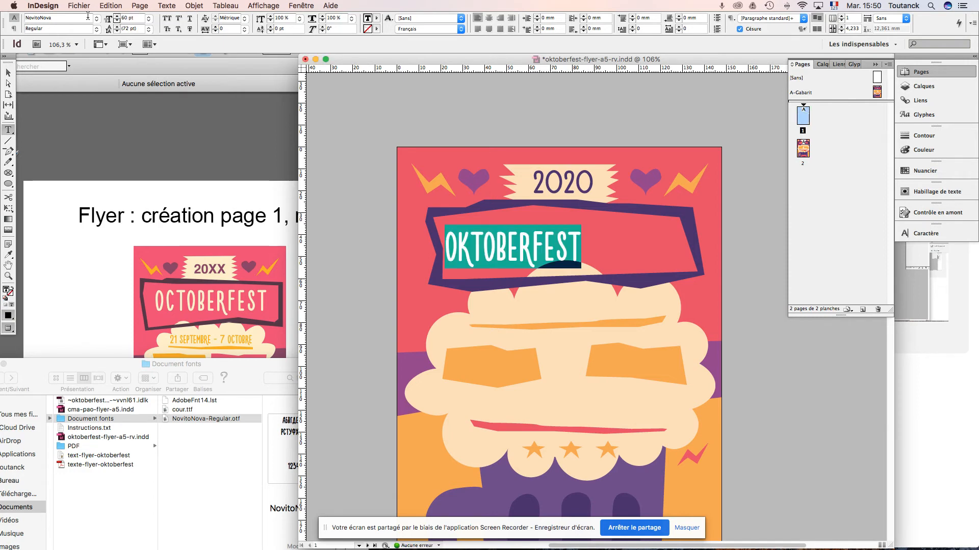
- Set the title's font size to 72 pt and fit its text frame to the content
{"action": "double_click", "coordinate": [130, 18]}
{"action": "type", "text": "72"}
{"action": "key", "text": "Return"}
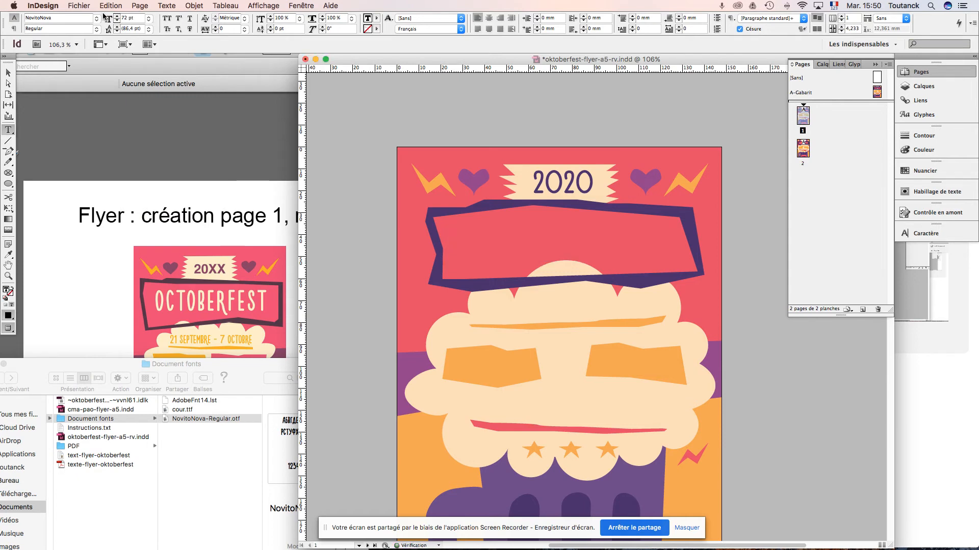
{"action": "key", "text": "super+alt+c"}
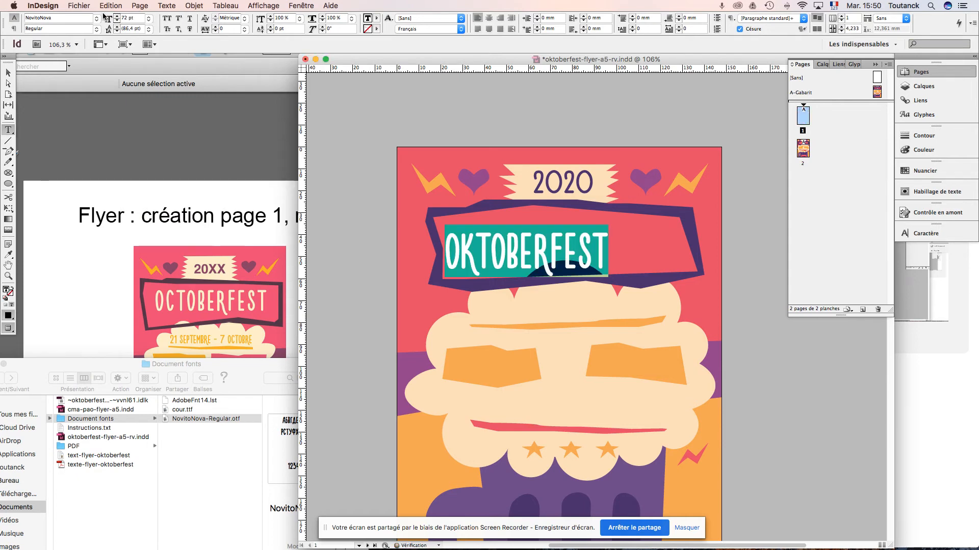
- Set the title's tracking to 110 and centre the text within its frame
{"action": "left_click", "coordinate": [216, 27]}
{"action": "left_click", "coordinate": [215, 27]}
{"action": "left_click", "coordinate": [215, 27]}
{"action": "left_click", "coordinate": [215, 26]}
{"action": "left_click", "coordinate": [215, 27]}
{"action": "left_click", "coordinate": [216, 27]}
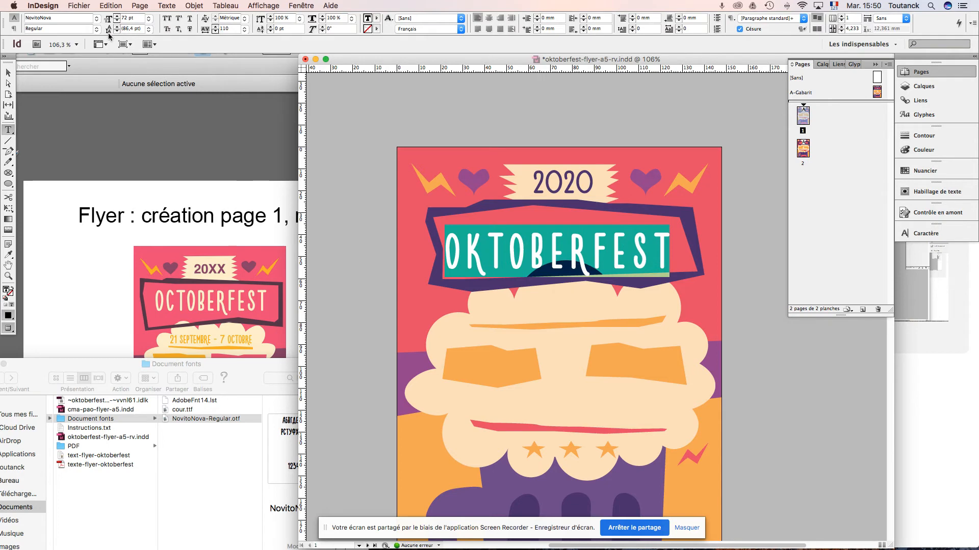
{"action": "left_click", "coordinate": [488, 18]}
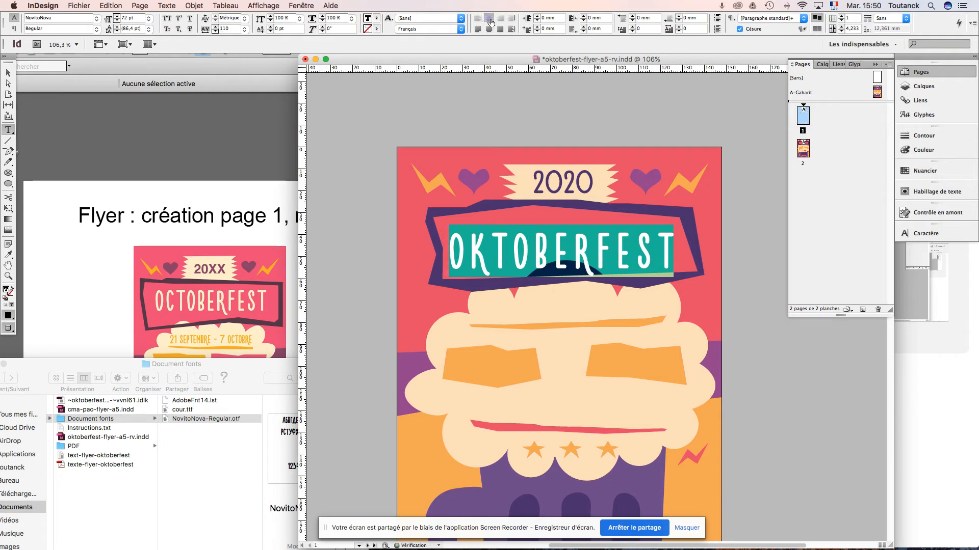
- Move the title's text frame inside the banner to X 22.5 mm, Y 30.25 mm
{"action": "left_click", "coordinate": [9, 73]}
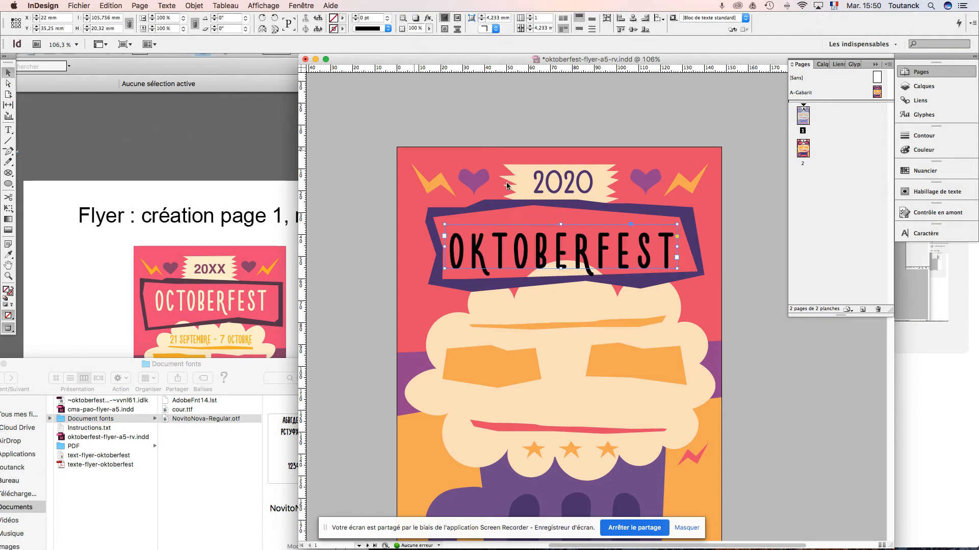
{"action": "key", "text": "shift+Up"}
{"action": "key", "text": "shift+Up"}
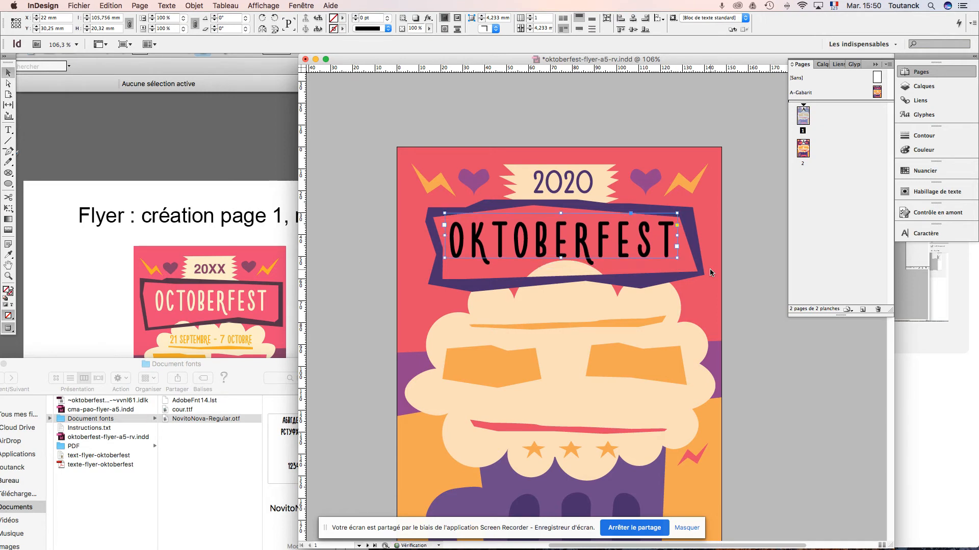
{"action": "key", "text": "Right"}
{"action": "key", "text": "Right"}
{"action": "key", "text": "Right"}
{"action": "key", "text": "Right"}
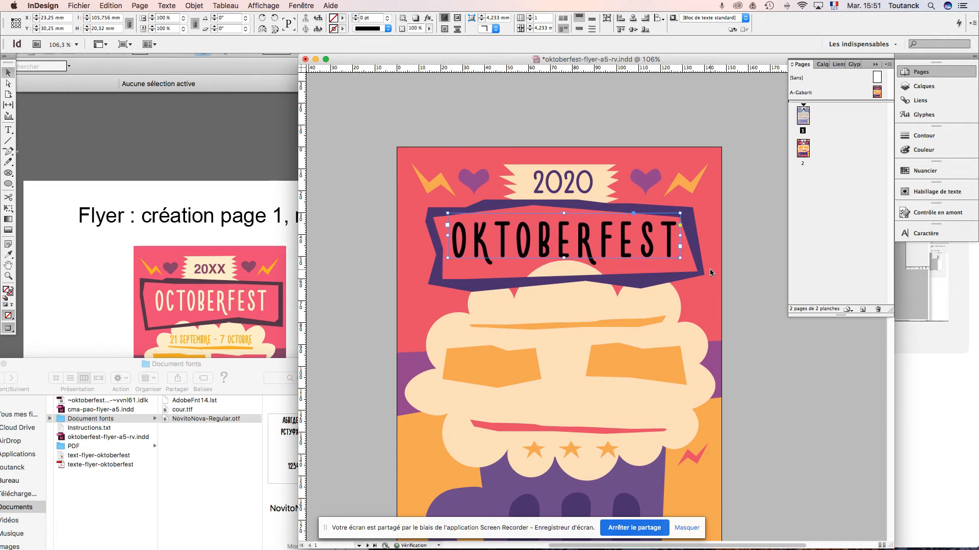
{"action": "key", "text": "Left"}
{"action": "key", "text": "Left"}
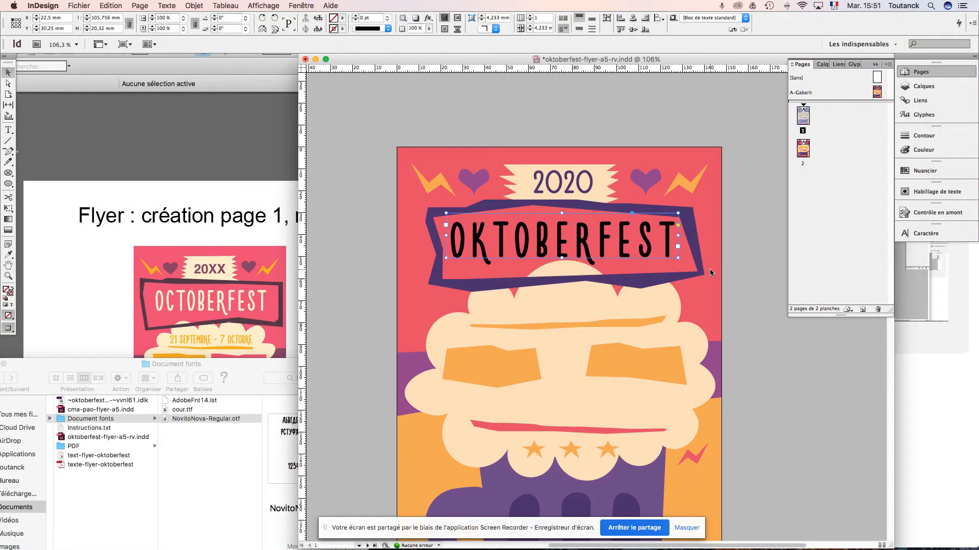
- Fill the title text with the cream swatch C=0 M=42 J=76 N=0 40% and deselect its frame
{"action": "key", "text": "t"}
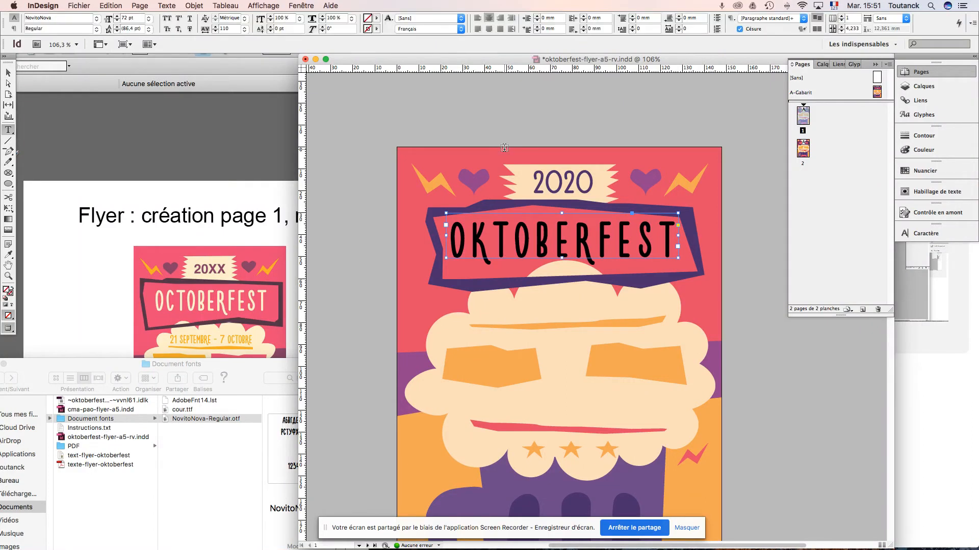
{"action": "left_click", "coordinate": [376, 17]}
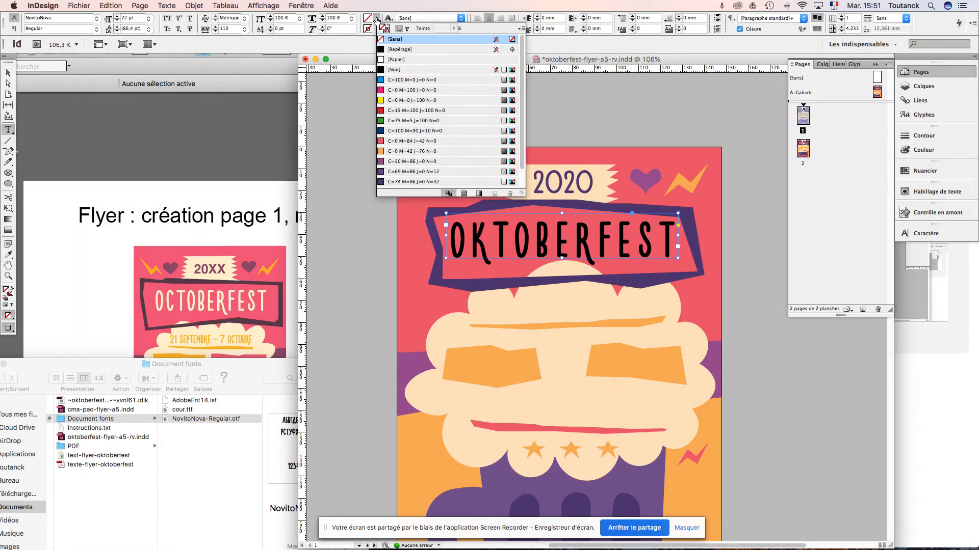
{"action": "left_click", "coordinate": [407, 28]}
{"action": "scroll", "coordinate": [441, 136], "scroll_direction": "down", "scroll_amount": 1}
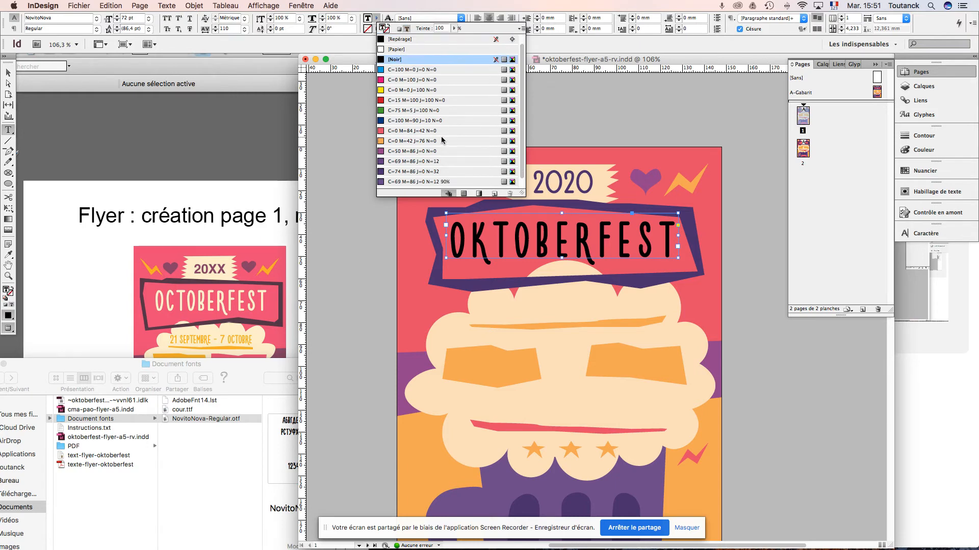
{"action": "scroll", "coordinate": [442, 136], "scroll_direction": "down", "scroll_amount": 1}
{"action": "left_click", "coordinate": [413, 182]}
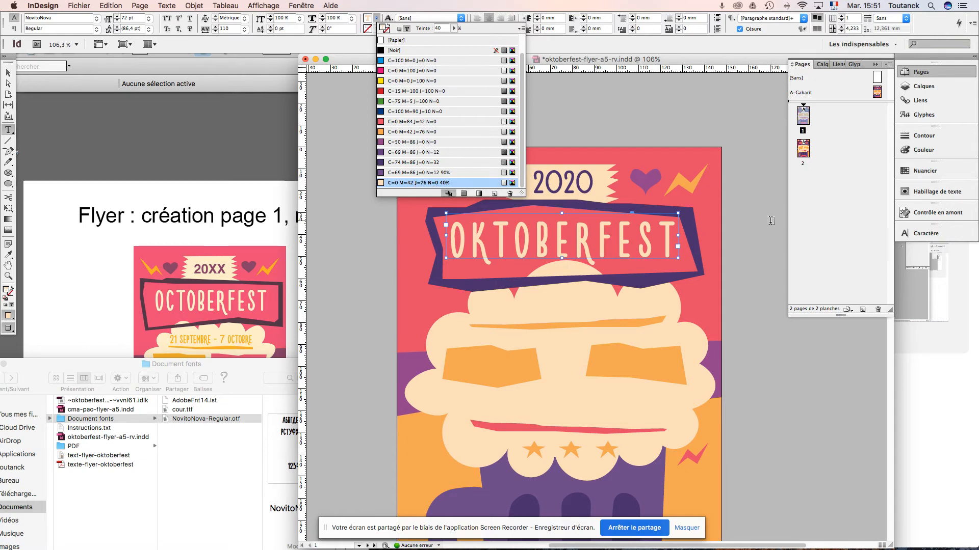
{"action": "left_click", "coordinate": [5, 75]}
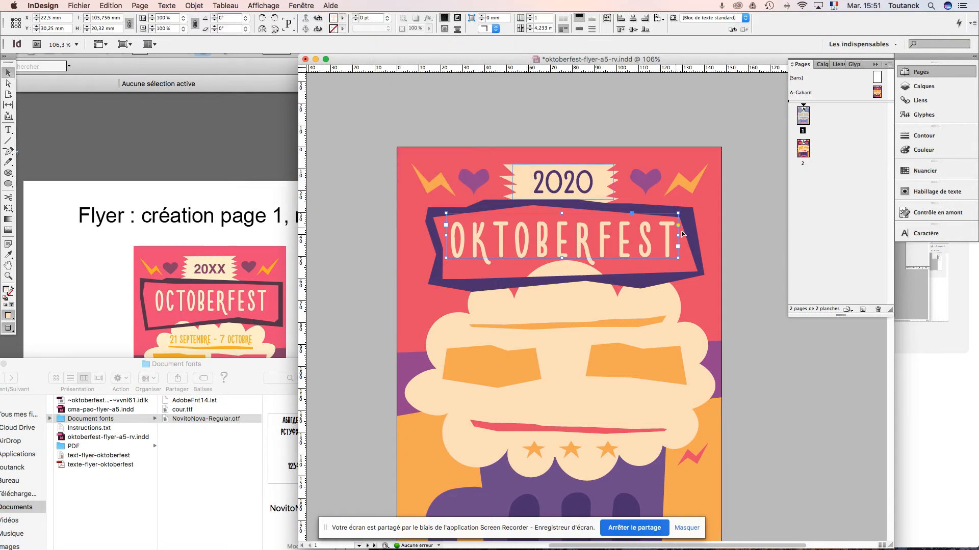
{"action": "left_click", "coordinate": [751, 291]}
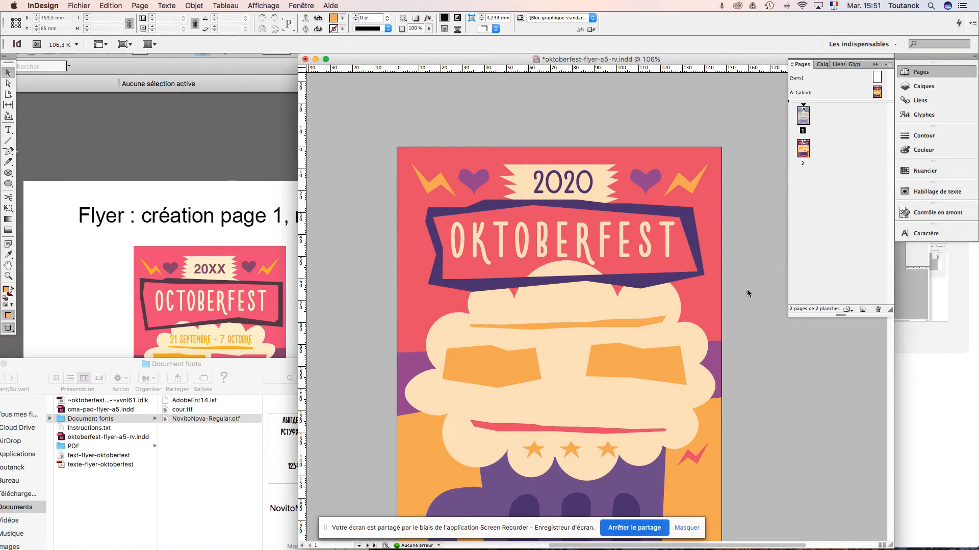
- Draw a text frame of about 94.5 × 9.5 mm on the beer foam, just above the upper orange line
{"action": "key", "text": "a"}
{"action": "left_click", "coordinate": [8, 72]}
{"action": "left_click_drag", "start_coordinate": [748, 348], "coordinate": [726, 295]}
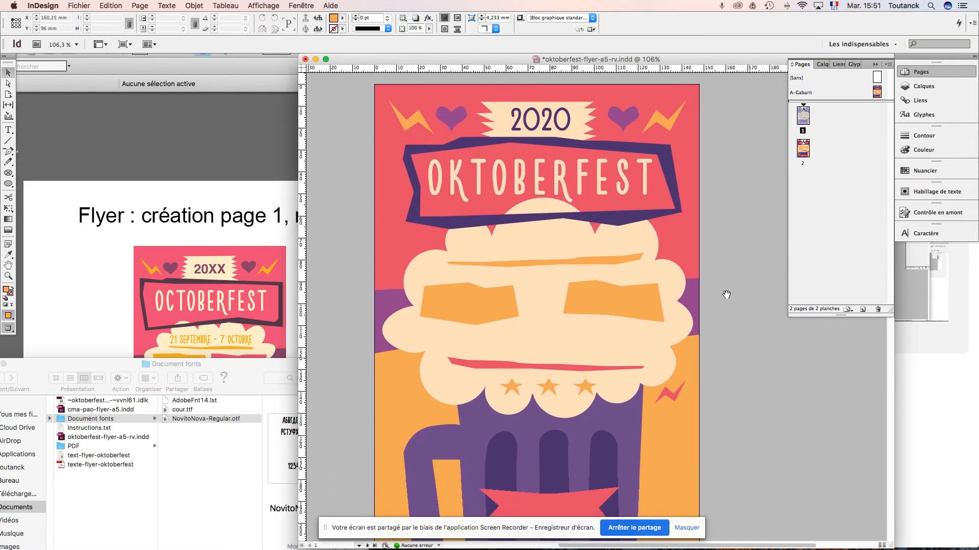
{"action": "scroll", "coordinate": [727, 321], "scroll_direction": "down", "scroll_amount": 5}
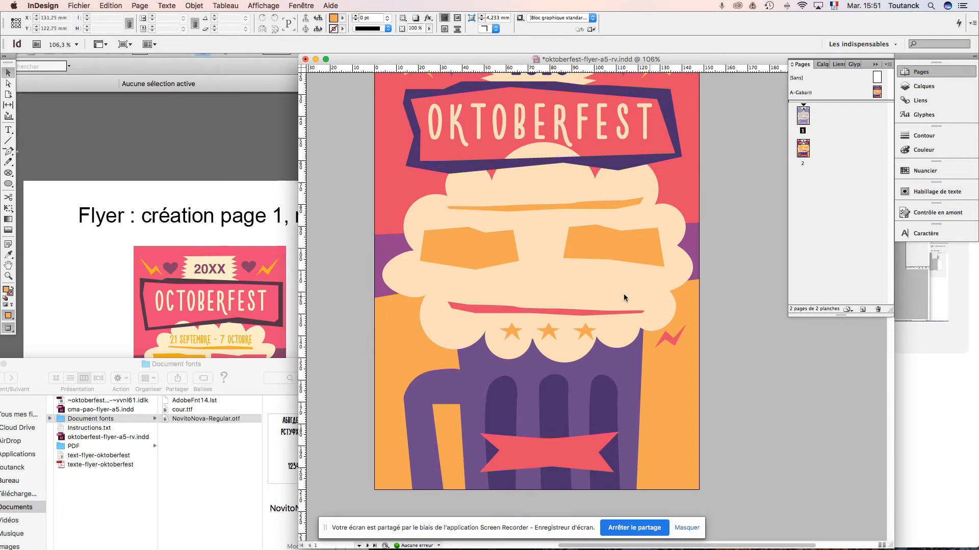
{"action": "left_click", "coordinate": [8, 131]}
{"action": "left_click_drag", "start_coordinate": [452, 184], "coordinate": [657, 202]}
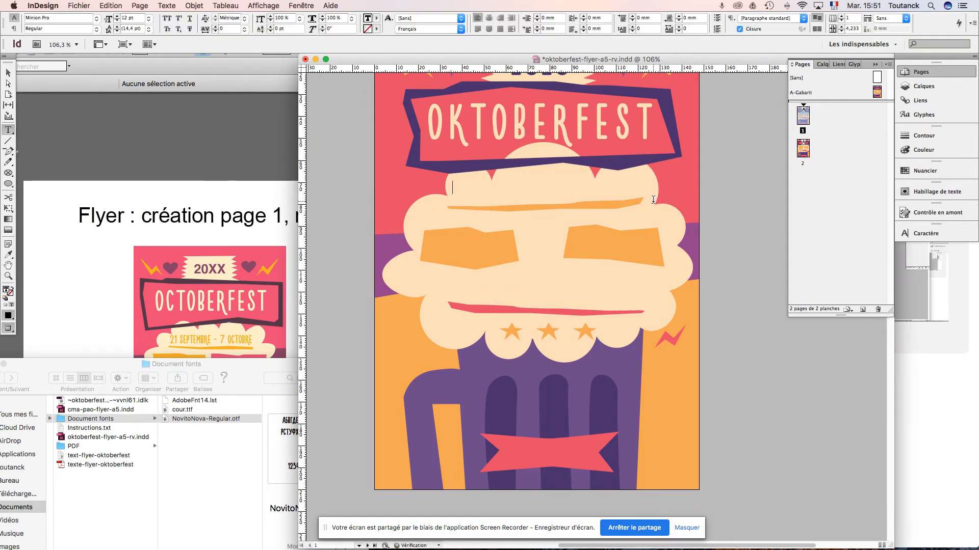
- Copy "21 SEPTEMBRE - 7 OCTOBRE" from texte-flyer-oktoberfest.pdf in Acrobat and paste it into the new text frame in InDesign
{"action": "key", "text": "super+Tab"}
{"action": "key", "text": "super+Tab"}
{"action": "key", "text": "super+Tab"}
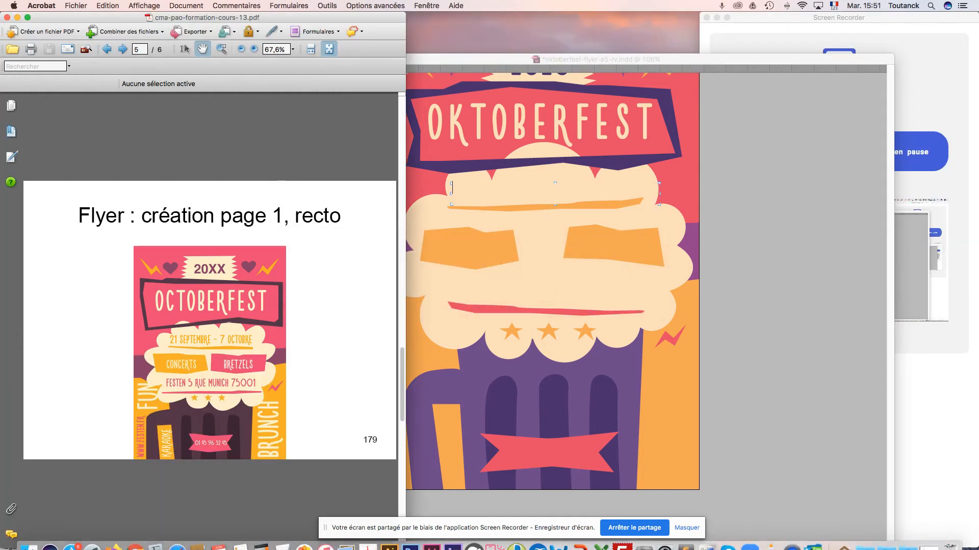
{"action": "left_click", "coordinate": [926, 535]}
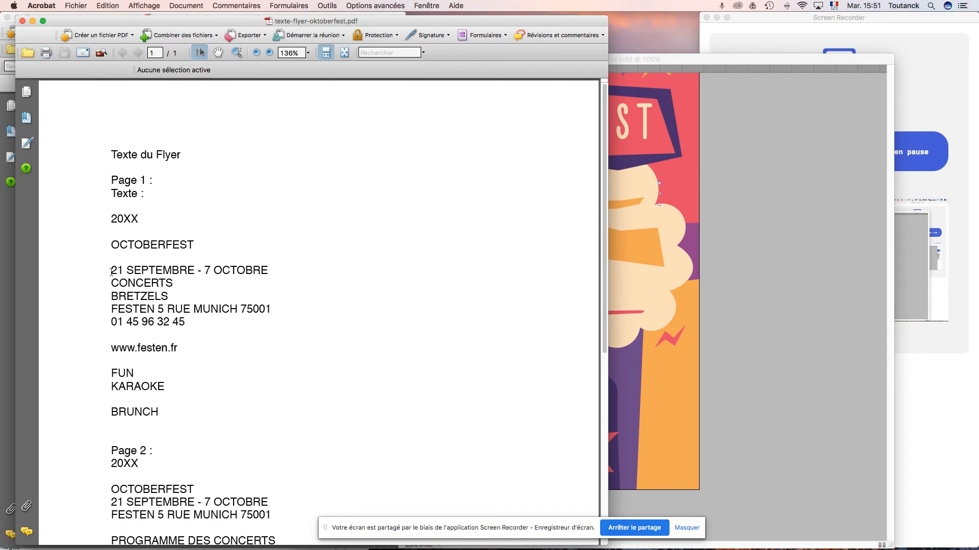
{"action": "left_click_drag", "start_coordinate": [111, 271], "coordinate": [259, 273]}
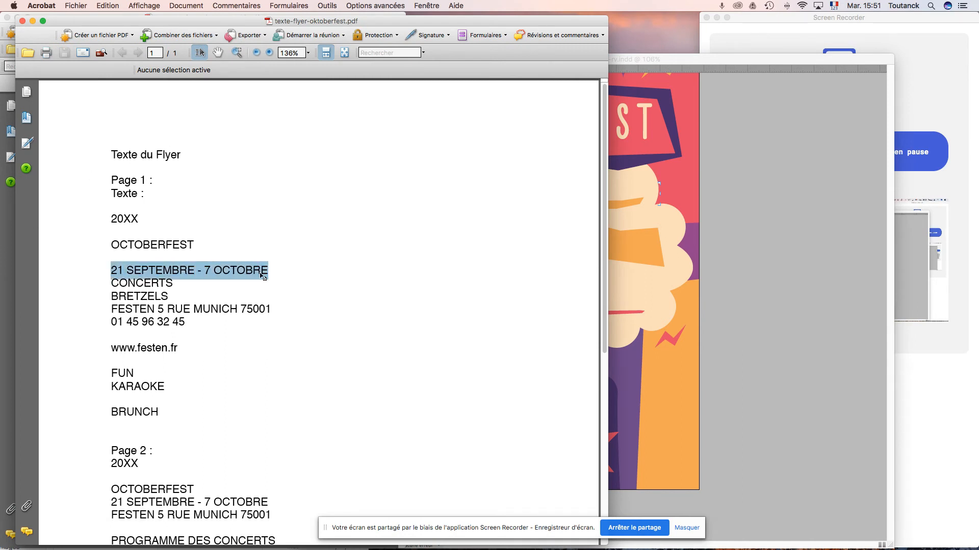
{"action": "left_click", "coordinate": [746, 338]}
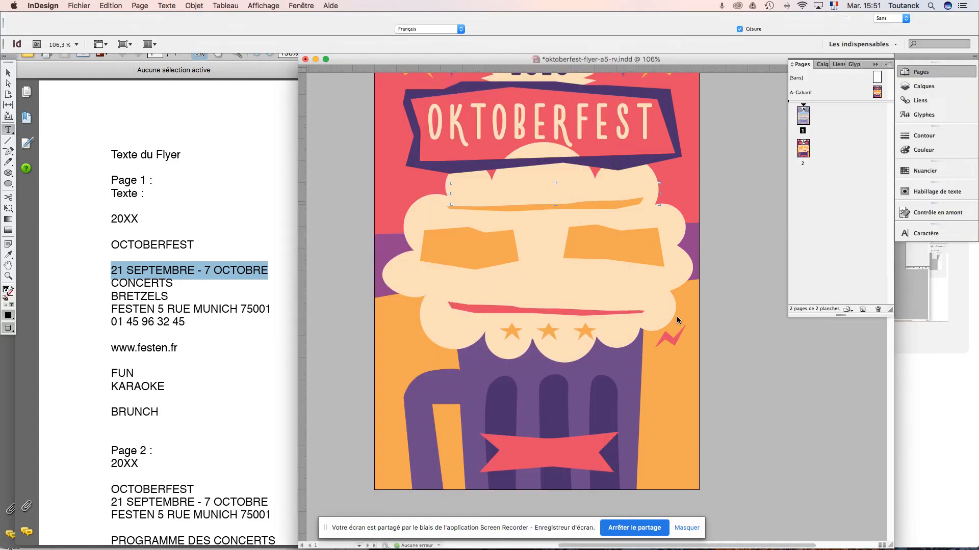
{"action": "key", "text": "super+v"}
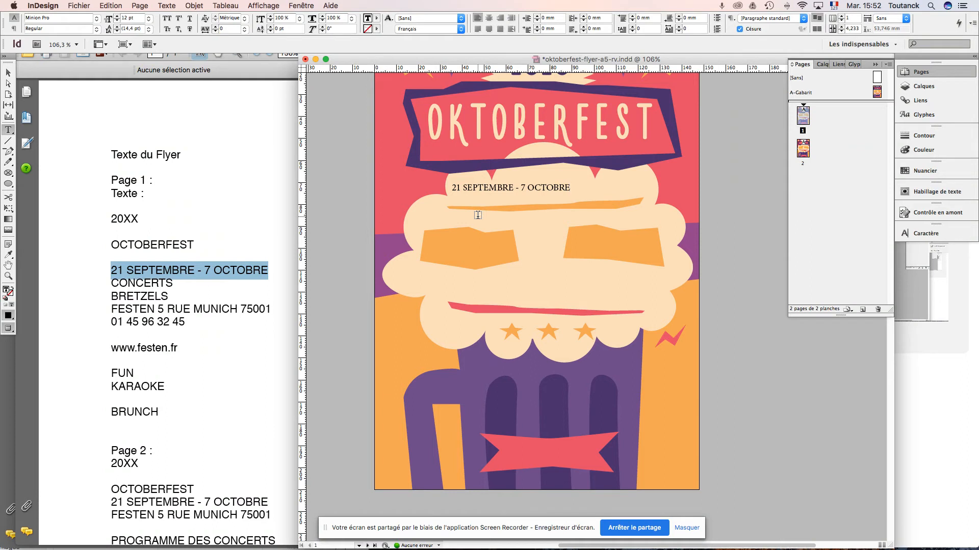
- Set the date line's font to NovitoNova Regular
{"action": "left_click", "coordinate": [8, 73]}
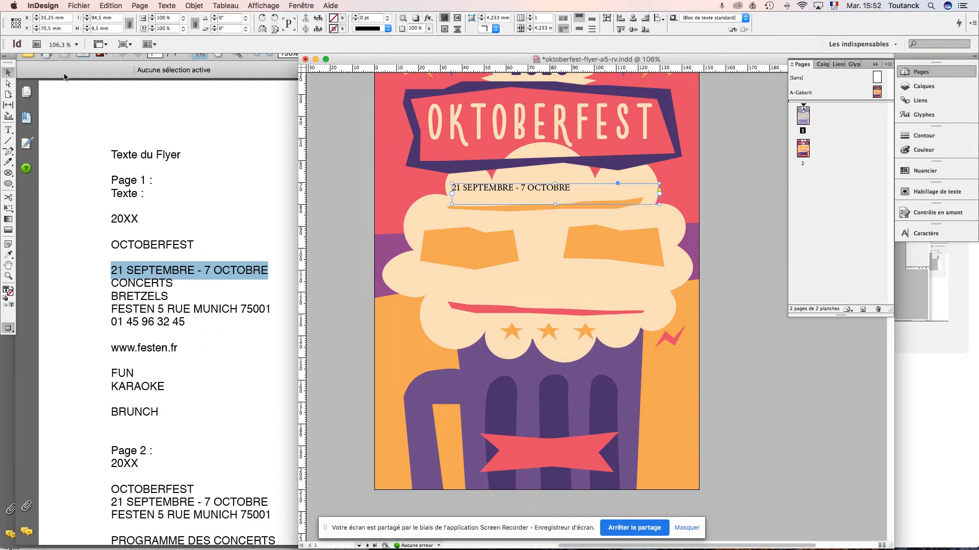
{"action": "triple_click", "coordinate": [500, 190]}
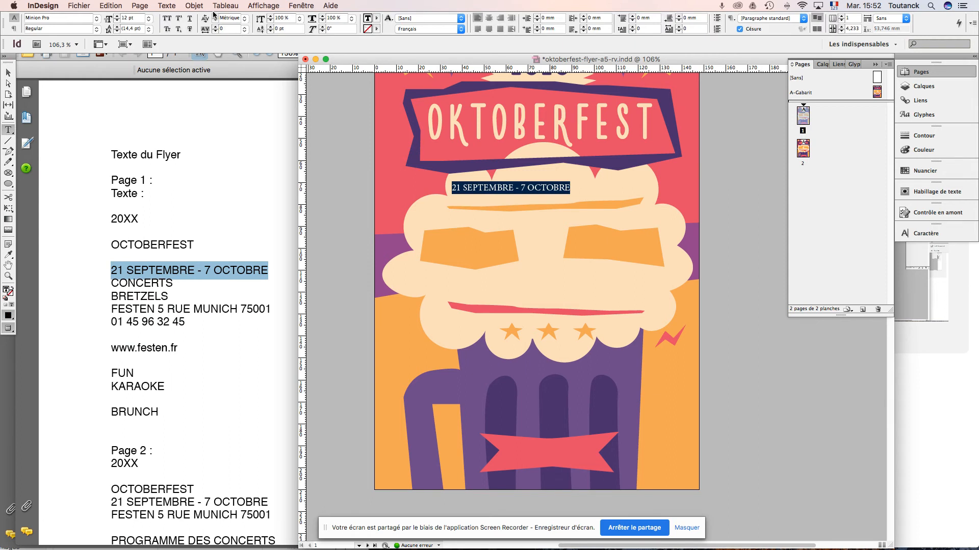
{"action": "left_click_drag", "start_coordinate": [62, 17], "coordinate": [1, 16]}
{"action": "type", "text": "NovitoNova"}
{"action": "key", "text": "Return"}
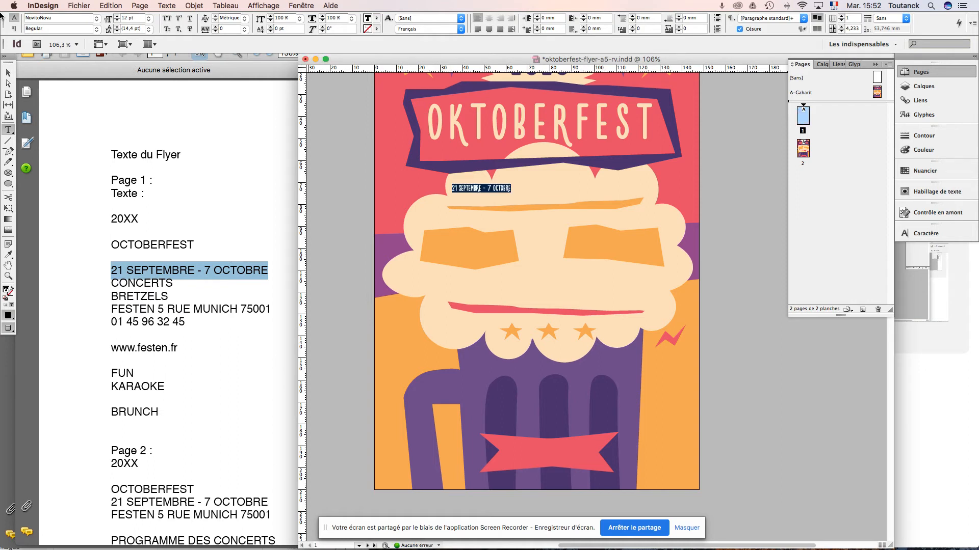
- Increase the date line's font size to 25 pt
{"action": "left_click", "coordinate": [151, 20]}
{"action": "left_click", "coordinate": [150, 19]}
{"action": "key", "text": "Up"}
{"action": "key", "text": "Up"}
{"action": "key", "text": "Up"}
{"action": "key", "text": "Up"}
{"action": "key", "text": "Up"}
{"action": "key", "text": "Up"}
{"action": "key", "text": "Up"}
{"action": "key", "text": "Up"}
{"action": "key", "text": "Up"}
{"action": "key", "text": "Up"}
{"action": "key", "text": "Up"}
{"action": "key", "text": "Up"}
{"action": "key", "text": "Up"}
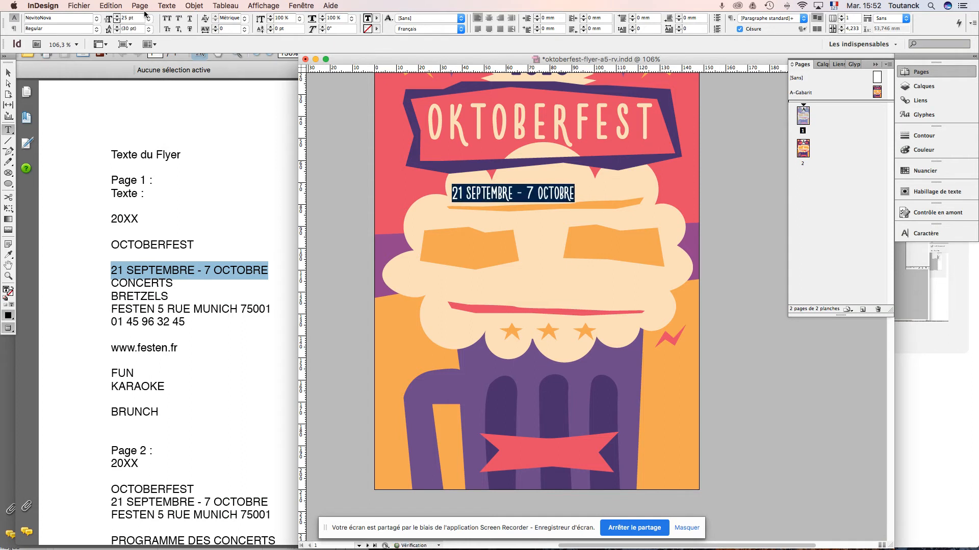
- Centre the date line in its frame and set its font size to 26 pt
{"action": "left_click", "coordinate": [489, 18]}
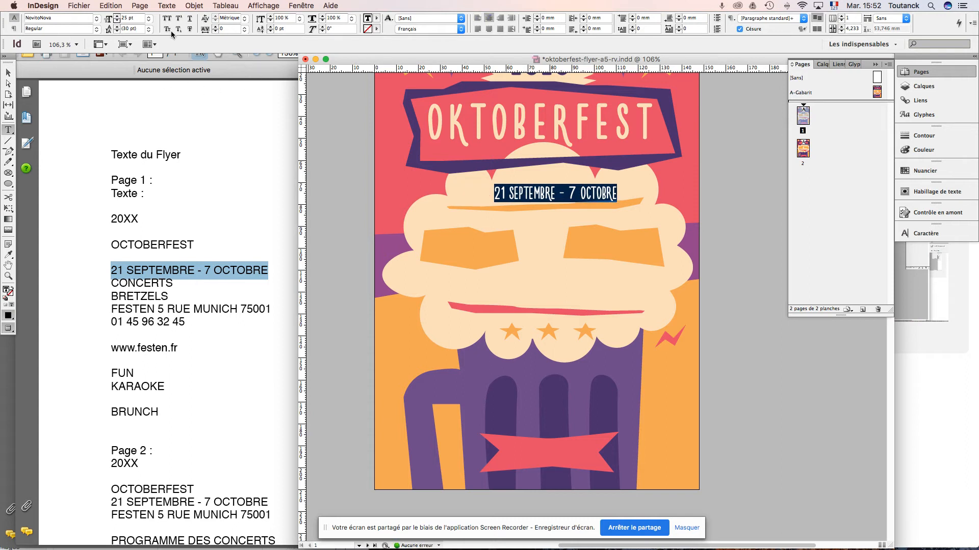
{"action": "left_click_drag", "start_coordinate": [137, 17], "coordinate": [115, 17]}
{"action": "type", "text": "26"}
{"action": "key", "text": "Return"}
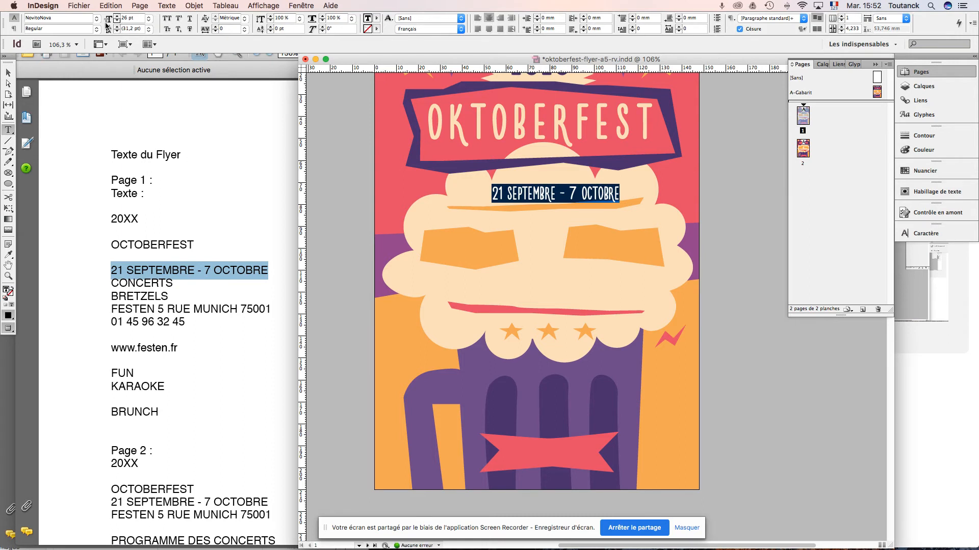
- Narrow the date's text frame to about 85.75 mm from its right side and nudge it up to Y 70.25 mm
{"action": "left_click", "coordinate": [13, 72]}
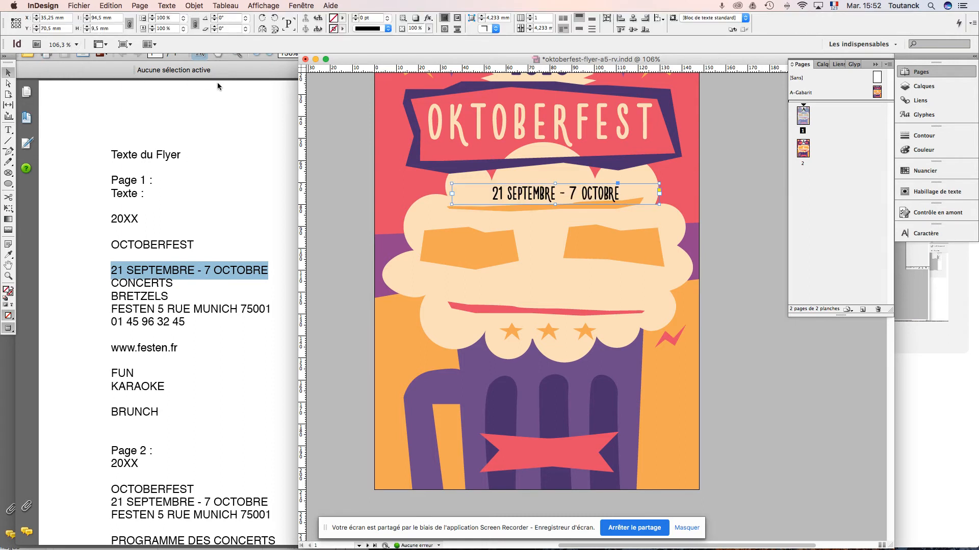
{"action": "left_click_drag", "start_coordinate": [659, 194], "coordinate": [640, 194]}
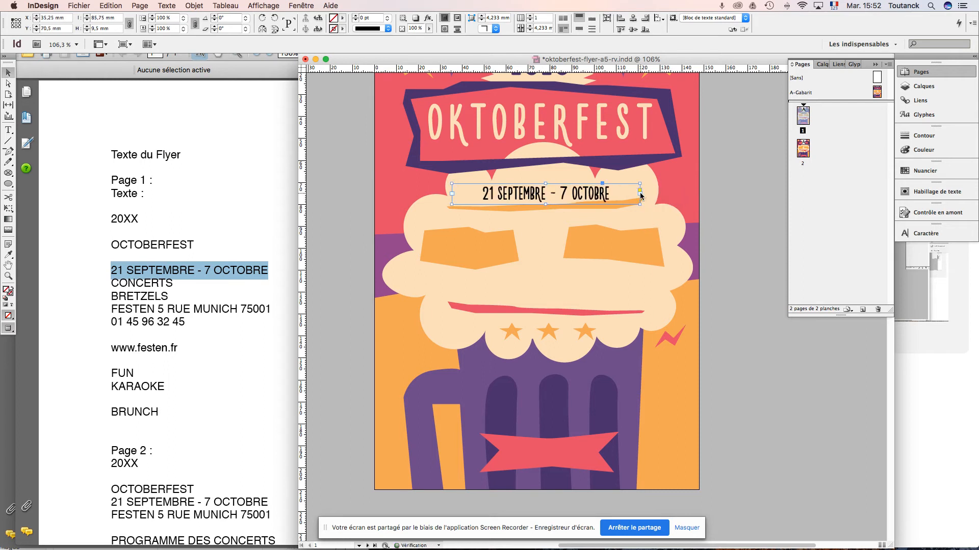
{"action": "key", "text": "Up"}
{"action": "key", "text": "Up"}
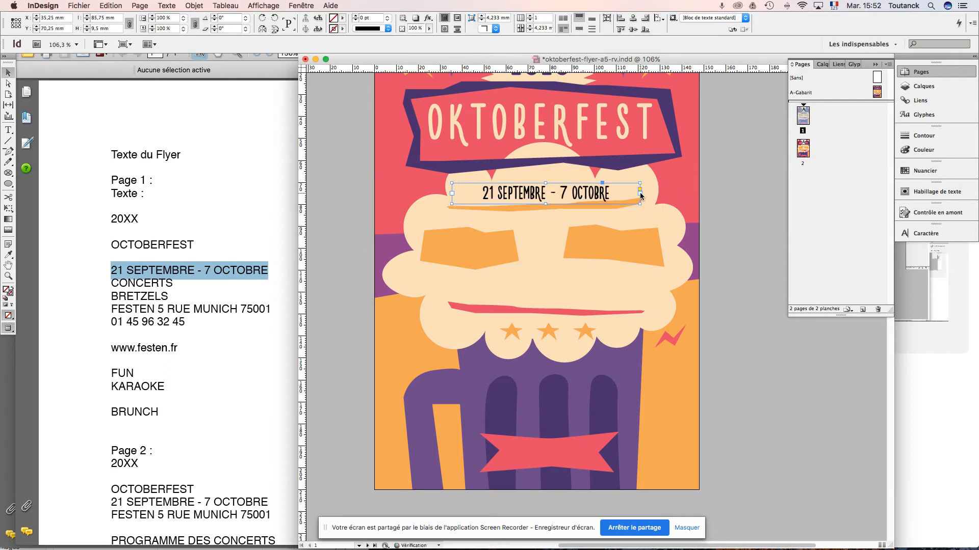
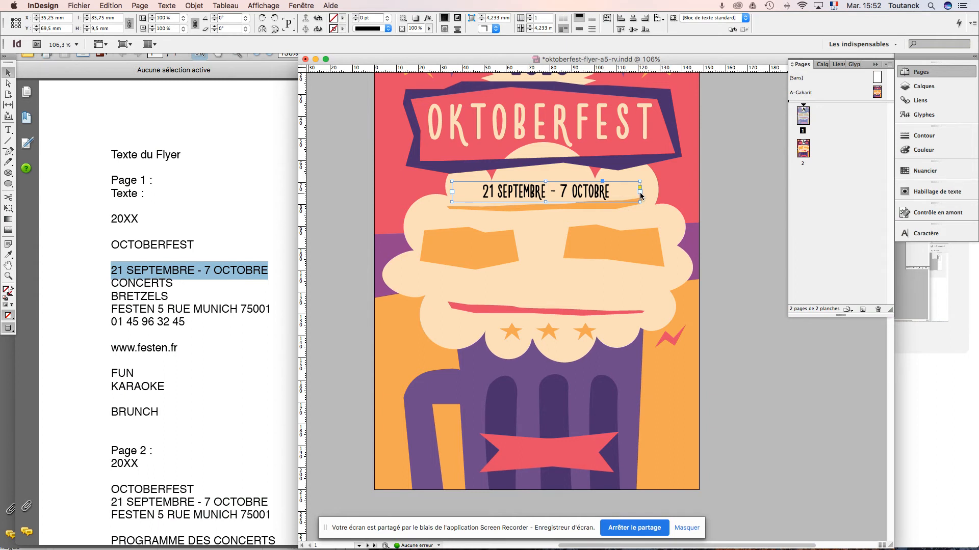
- Switch to Acrobat, reposition the texte-flyer-oktoberfest.pdf window so its text stays readable beside the flyer, and return to InDesign
{"action": "key", "text": "cmd+Tab"}
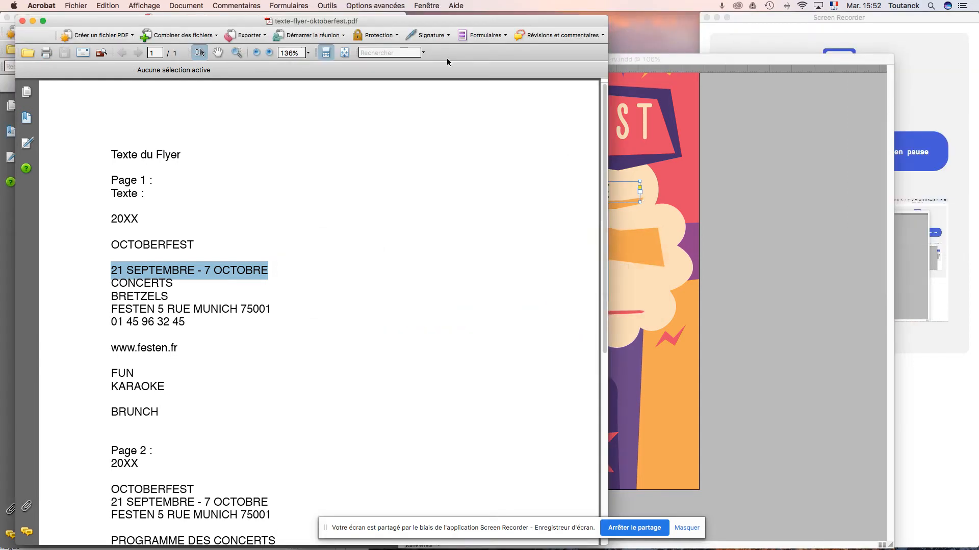
{"action": "left_click_drag", "start_coordinate": [152, 19], "coordinate": [112, 33]}
{"action": "left_click", "coordinate": [771, 315]}
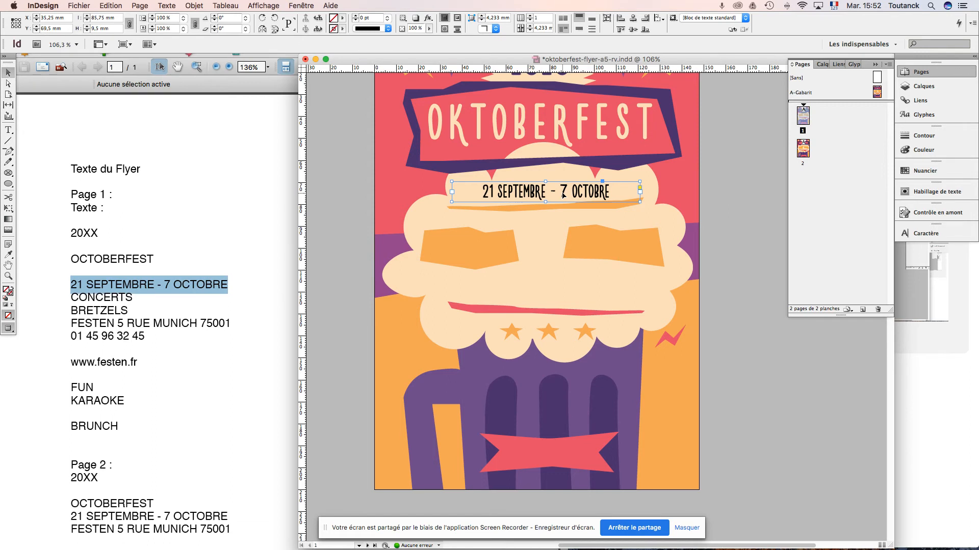
- Duplicate the date's text frame over the orange blocks at about X 22.9 mm, Y 94.05 mm and clear the copy's text
{"action": "key", "text": "super+v"}
{"action": "left_click_drag", "start_coordinate": [583, 309], "coordinate": [504, 247]}
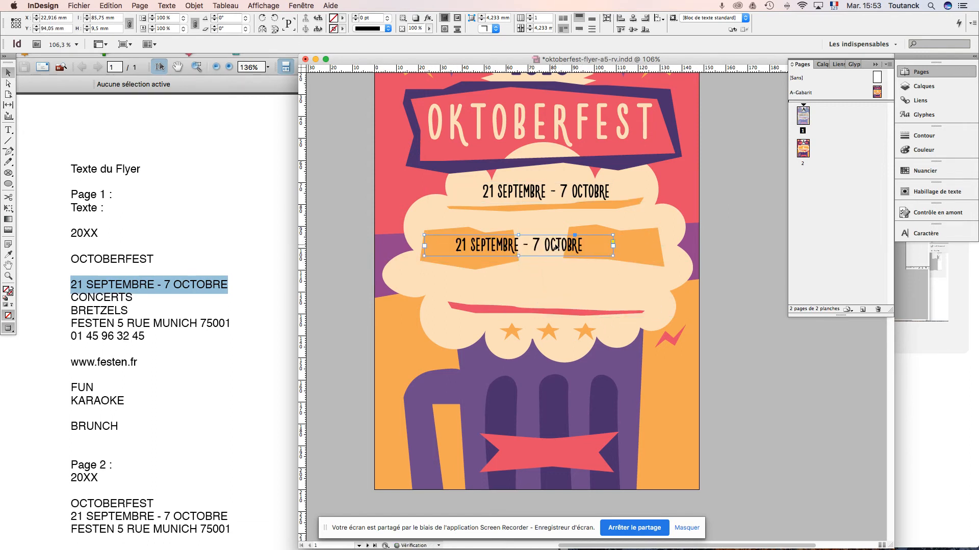
{"action": "double_click", "coordinate": [555, 243]}
{"action": "key", "text": "super+a"}
{"action": "key", "text": "BackSpace"}
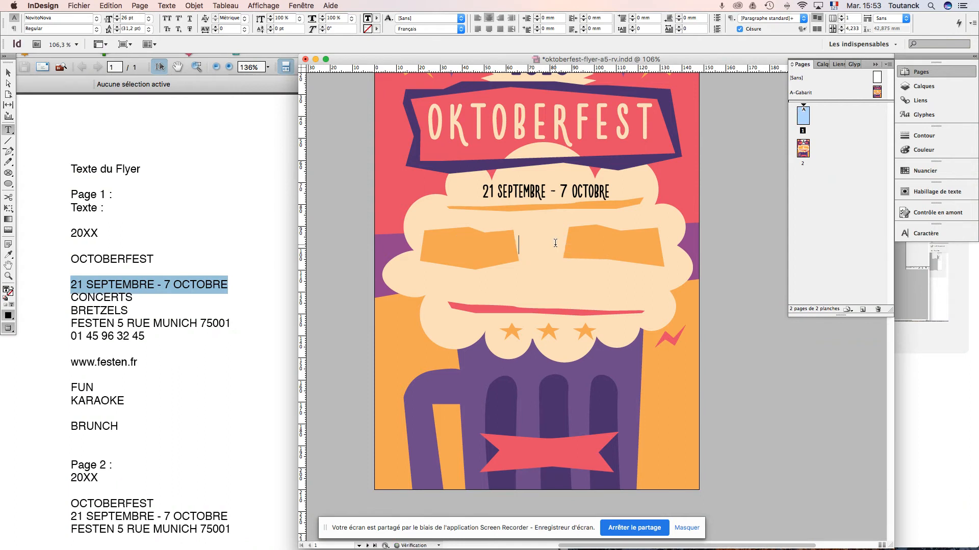
- Copy the word CONCERTS from the PDF in Acrobat and paste it into the emptied text frame in InDesign
{"action": "left_click", "coordinate": [91, 300]}
{"action": "double_click", "coordinate": [90, 299]}
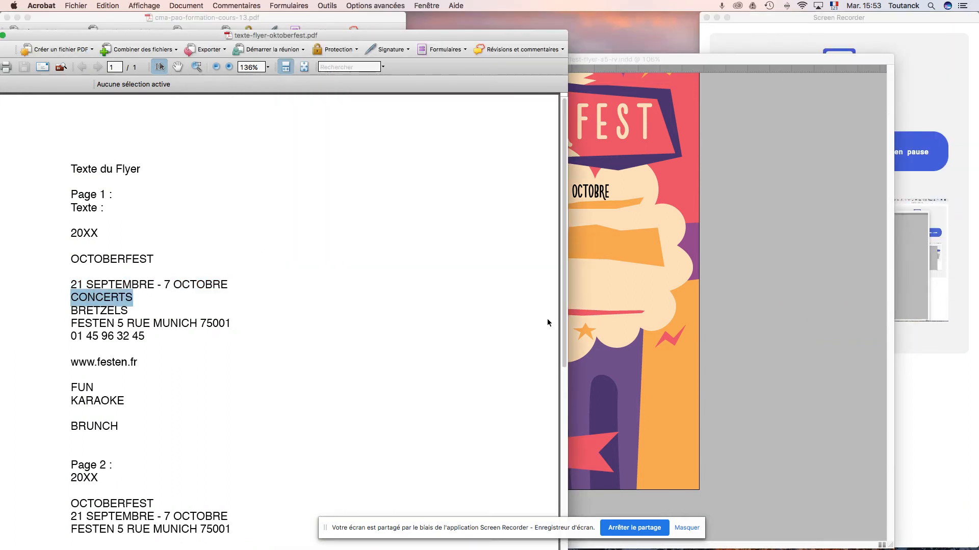
{"action": "left_click", "coordinate": [778, 391]}
{"action": "key", "text": "super+v"}
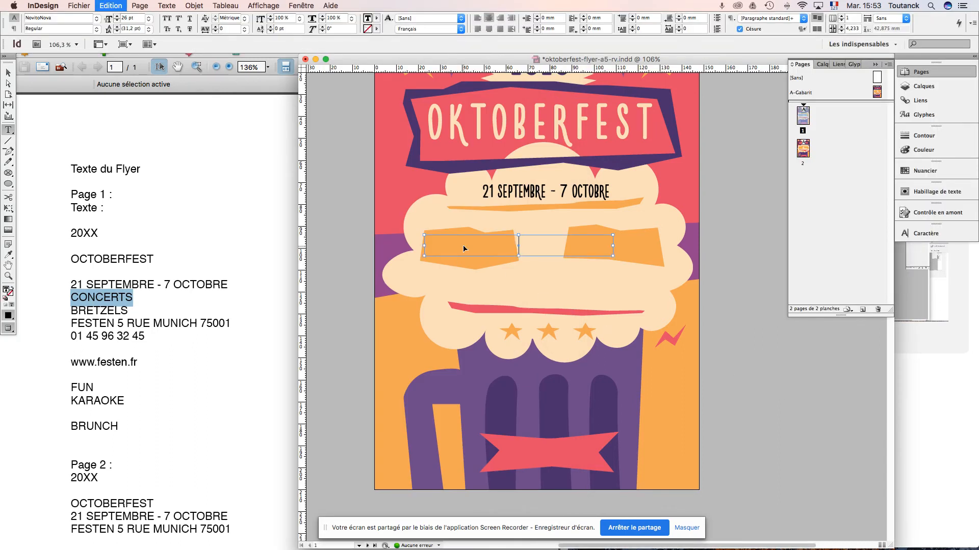
- Fit the CONCERTS frame to its text and move it onto the left orange block at about X 33.1 mm, Y 95.3 mm
{"action": "left_click", "coordinate": [8, 74]}
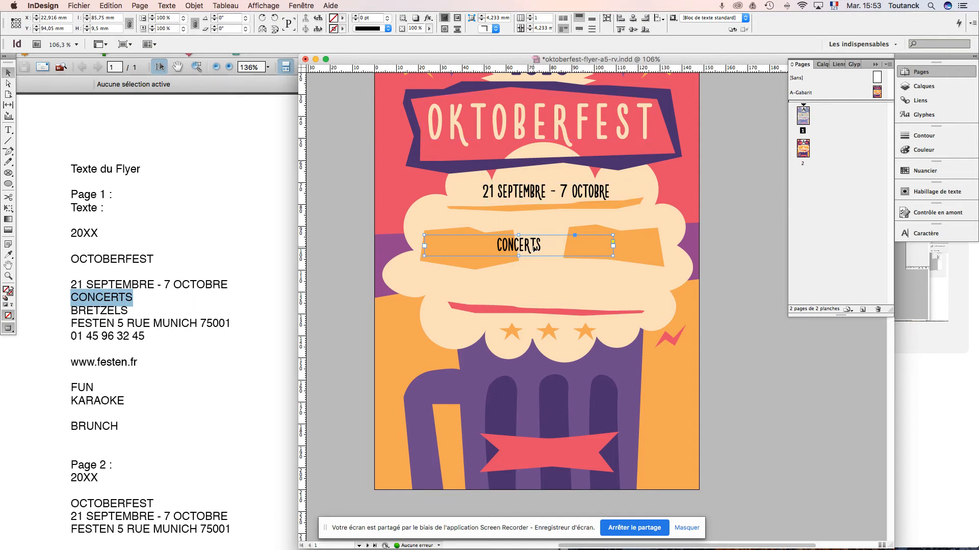
{"action": "key", "text": "super+alt+c"}
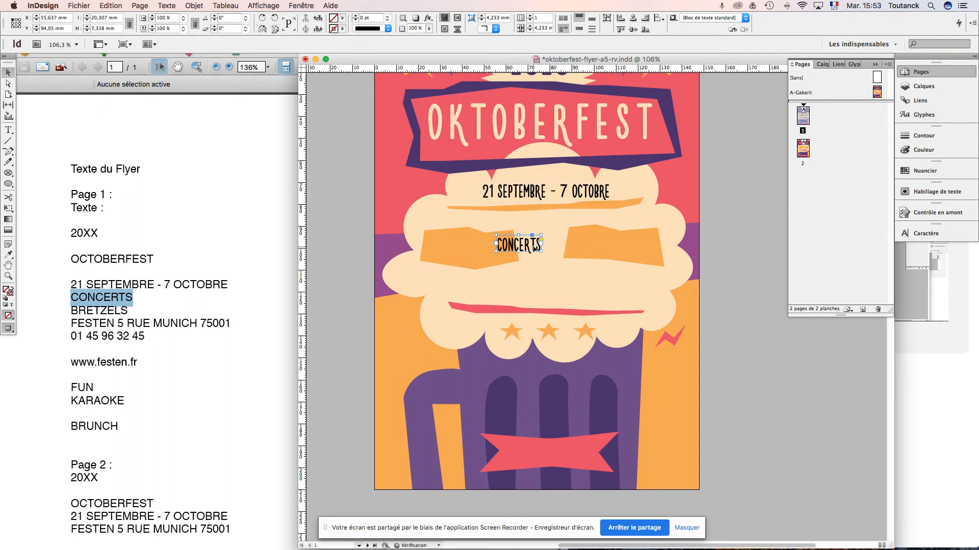
{"action": "key", "text": "shift+Left"}
{"action": "key", "text": "shift+Left"}
{"action": "key", "text": "shift+Left"}
{"action": "key", "text": "shift+Left"}
{"action": "key", "text": "shift+Left"}
{"action": "key", "text": "shift+Left"}
{"action": "key", "text": "shift+Left"}
{"action": "key", "text": "shift+Left"}
{"action": "key", "text": "shift+Left"}
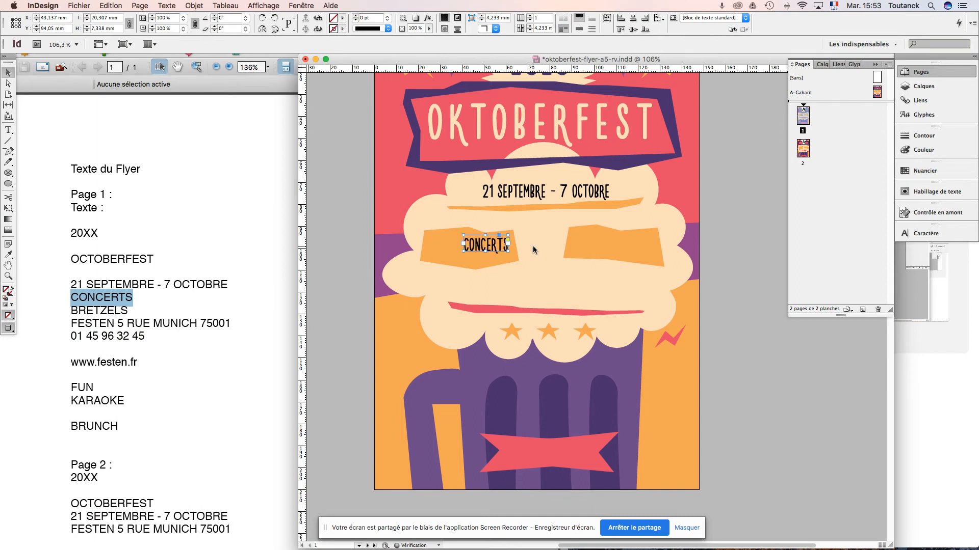
{"action": "key", "text": "Down"}
{"action": "key", "text": "Down"}
{"action": "key", "text": "Down"}
{"action": "key", "text": "Down"}
{"action": "key", "text": "Down"}
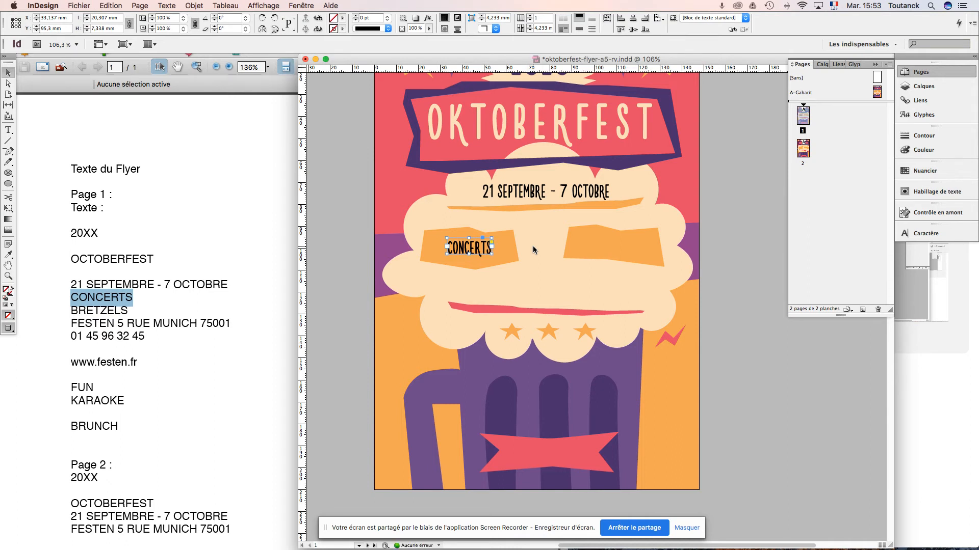
- Duplicate the CONCERTS frame horizontally onto the right orange block, placing the copy at about X 98.1 mm, Y 94.3 mm
{"action": "key", "text": "shift+Right"}
{"action": "key", "text": "shift+Right"}
{"action": "key", "text": "shift+Right"}
{"action": "key", "text": "shift+Right"}
{"action": "key", "text": "shift+Right"}
{"action": "key", "text": "shift+Right"}
{"action": "key", "text": "shift+Right"}
{"action": "key", "text": "shift+Right"}
{"action": "key", "text": "shift+Right"}
{"action": "key", "text": "shift+Right"}
{"action": "key", "text": "shift+Right"}
{"action": "key", "text": "shift+Right"}
{"action": "key", "text": "shift+Right"}
{"action": "key", "text": "shift+Right"}
{"action": "key", "text": "shift+Right"}
{"action": "key", "text": "shift+Right"}
{"action": "key", "text": "shift+Right"}
{"action": "key", "text": "shift+Right"}
{"action": "key", "text": "shift+Right"}
{"action": "key", "text": "shift+Right"}
{"action": "key", "text": "shift+Right"}
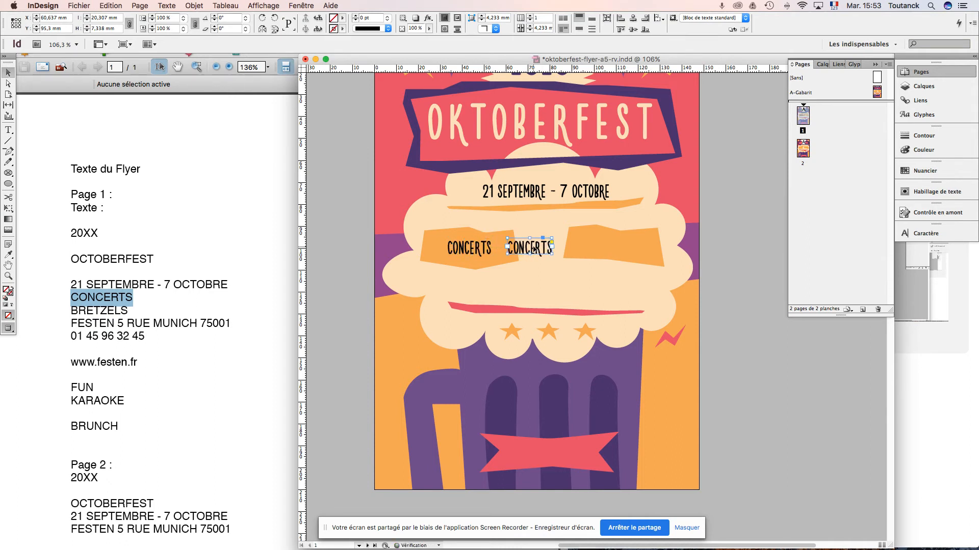
{"action": "key", "text": "shift+Right"}
{"action": "key", "text": "shift+Right"}
{"action": "key", "text": "shift+Right"}
{"action": "key", "text": "shift+Right"}
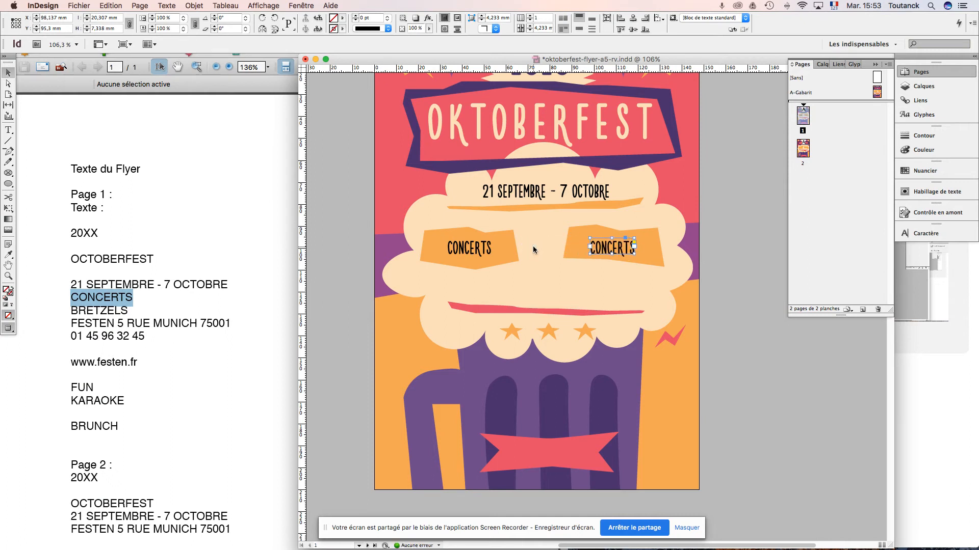
{"action": "key", "text": "Up"}
{"action": "key", "text": "Up"}
{"action": "key", "text": "Up"}
{"action": "key", "text": "Up"}
- Copy BRETZELS from the PDF in Acrobat and replace the duplicated CONCERTS text on the right orange block with it in InDesign
{"action": "left_click", "coordinate": [104, 312]}
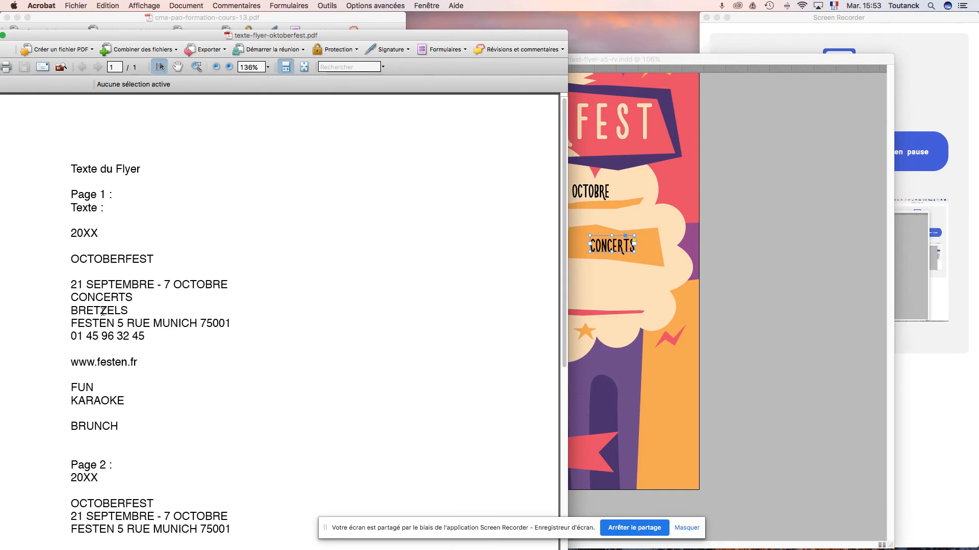
{"action": "double_click", "coordinate": [102, 312]}
{"action": "key", "text": "super+c"}
{"action": "left_click", "coordinate": [689, 273]}
{"action": "double_click", "coordinate": [609, 248]}
{"action": "double_click", "coordinate": [609, 247]}
{"action": "key", "text": "super+v"}
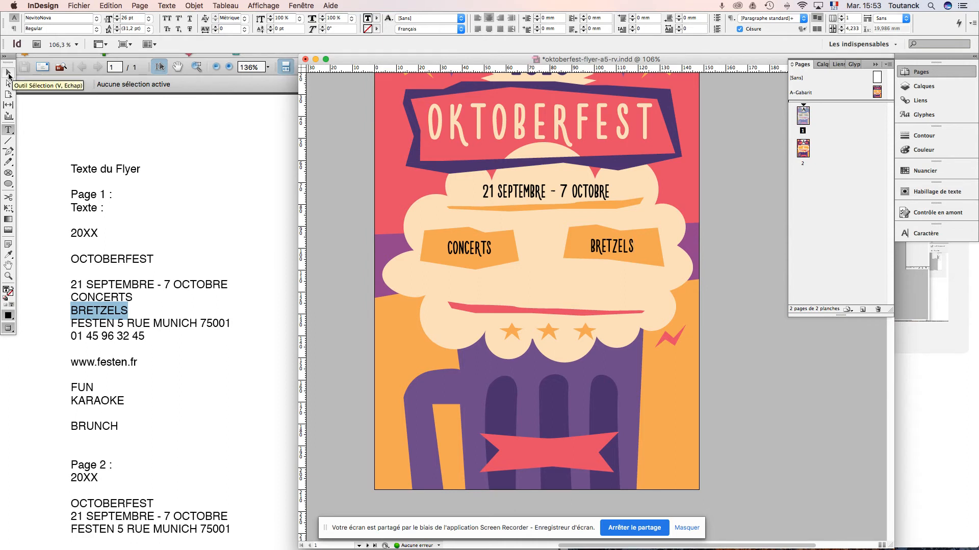
{"action": "left_click", "coordinate": [8, 74]}
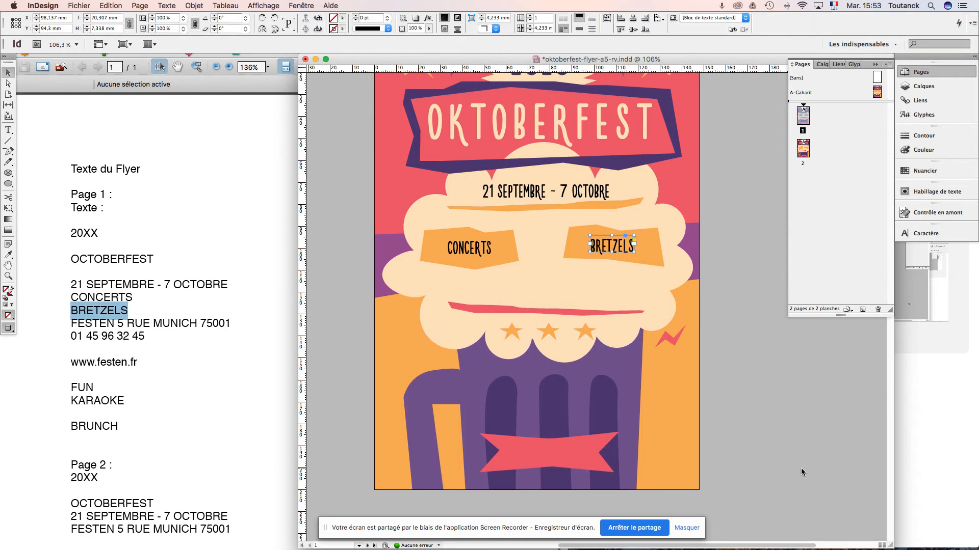
- Duplicate the date line straight down to Y 114.5 mm, just above the red stripe
{"action": "left_click", "coordinate": [569, 191]}
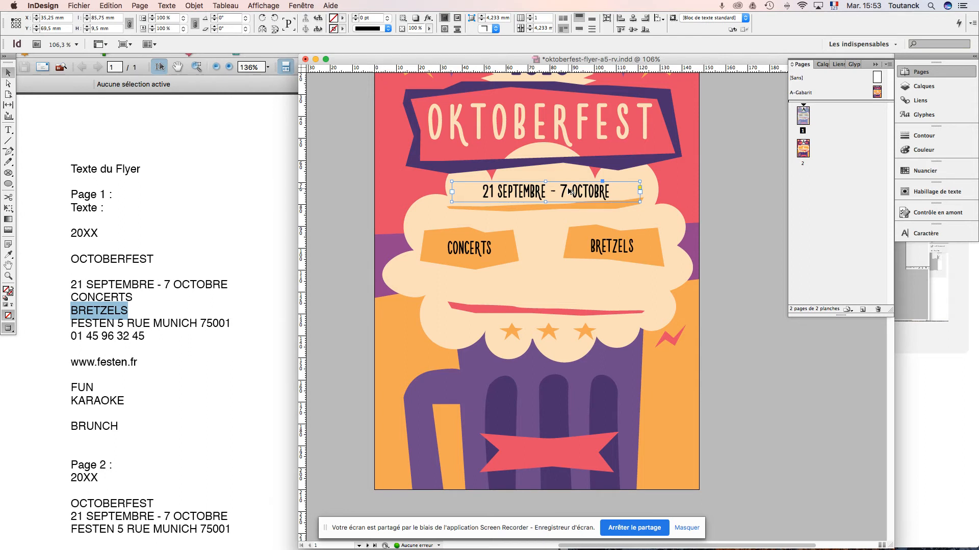
{"action": "key", "text": "alt+shift+Down"}
{"action": "key", "text": "alt+shift+Down"}
{"action": "key", "text": "alt+shift+Down"}
{"action": "key", "text": "shift+Down"}
{"action": "key", "text": "shift+Down"}
{"action": "key", "text": "shift+Down"}
{"action": "key", "text": "shift+Down"}
{"action": "key", "text": "shift+Down"}
{"action": "key", "text": "shift+Down"}
{"action": "key", "text": "shift+Down"}
{"action": "key", "text": "shift+Down"}
{"action": "key", "text": "shift+Down"}
{"action": "key", "text": "shift+Down"}
{"action": "key", "text": "shift+Down"}
{"action": "key", "text": "shift+Down"}
{"action": "key", "text": "shift+Down"}
{"action": "key", "text": "shift+Down"}
{"action": "key", "text": "shift+Down"}
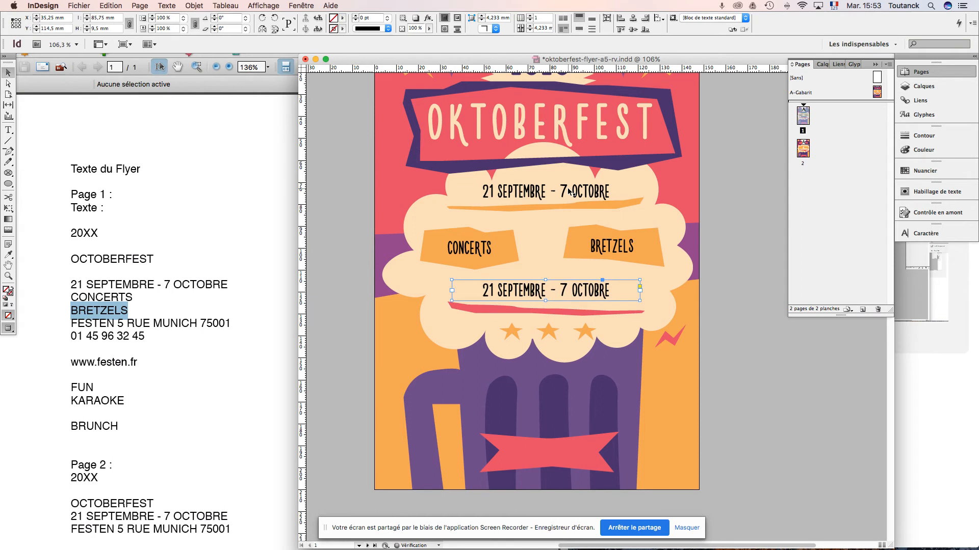
- Replace the duplicated date above the red stripe with the venue's address line copied from the PDF in Acrobat, and add PARIS at its end
{"action": "left_click", "coordinate": [170, 324]}
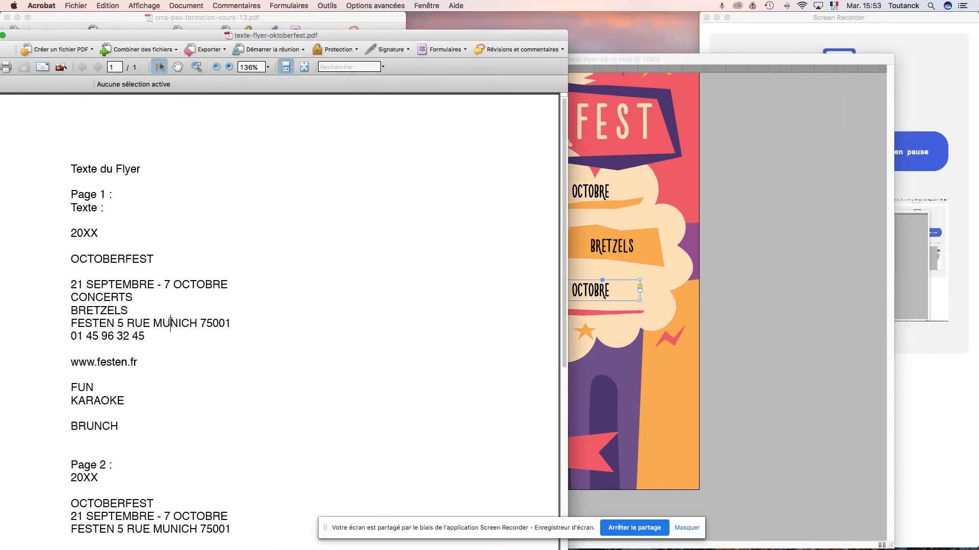
{"action": "left_click_drag", "start_coordinate": [69, 324], "coordinate": [214, 323]}
{"action": "key", "text": "super+c"}
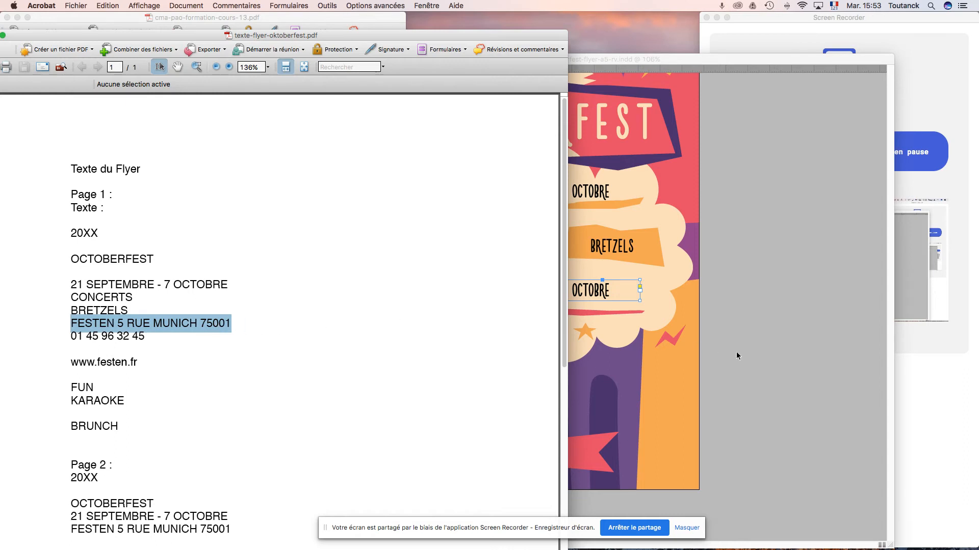
{"action": "left_click", "coordinate": [751, 403]}
{"action": "triple_click", "coordinate": [560, 291]}
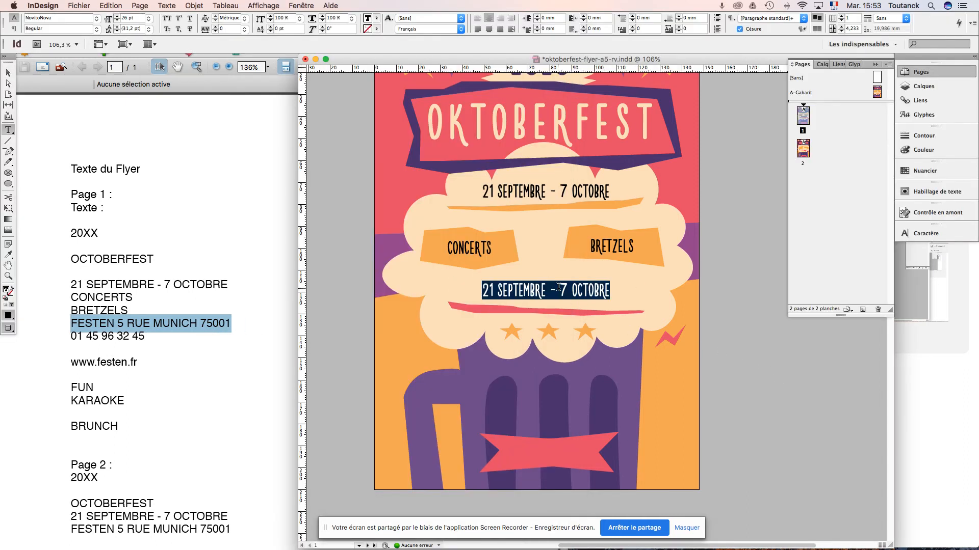
{"action": "key", "text": "super+v"}
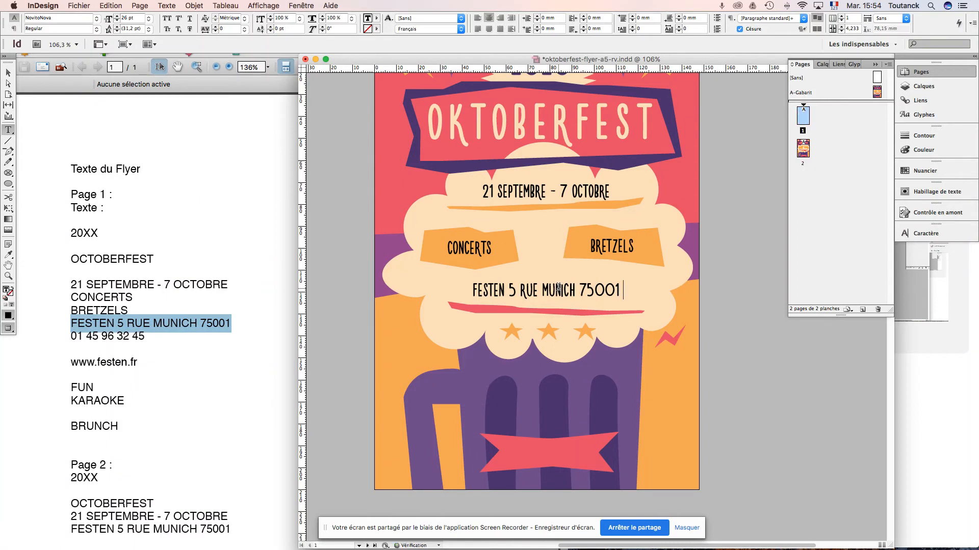
{"action": "type", "text": "PARIS"}
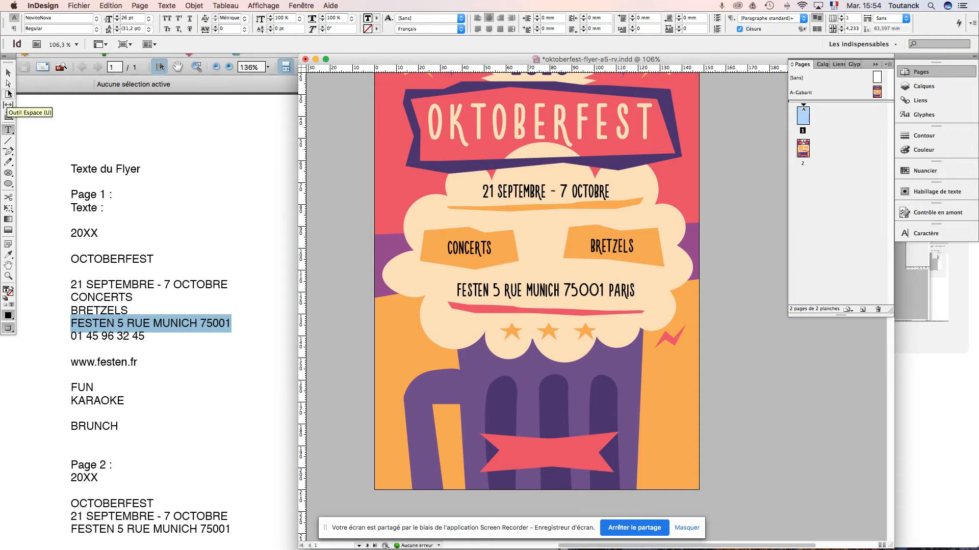
{"action": "left_click", "coordinate": [14, 73]}
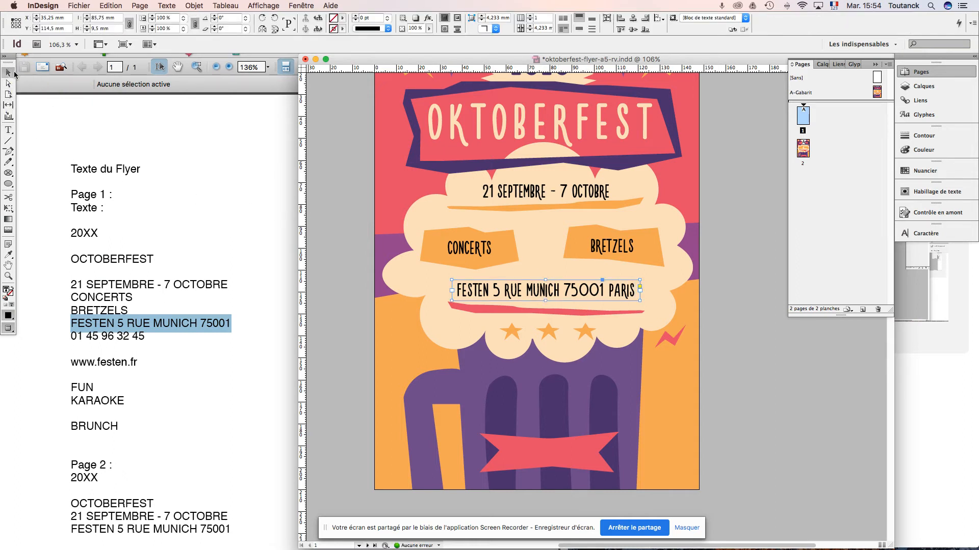
{"action": "left_click", "coordinate": [775, 459]}
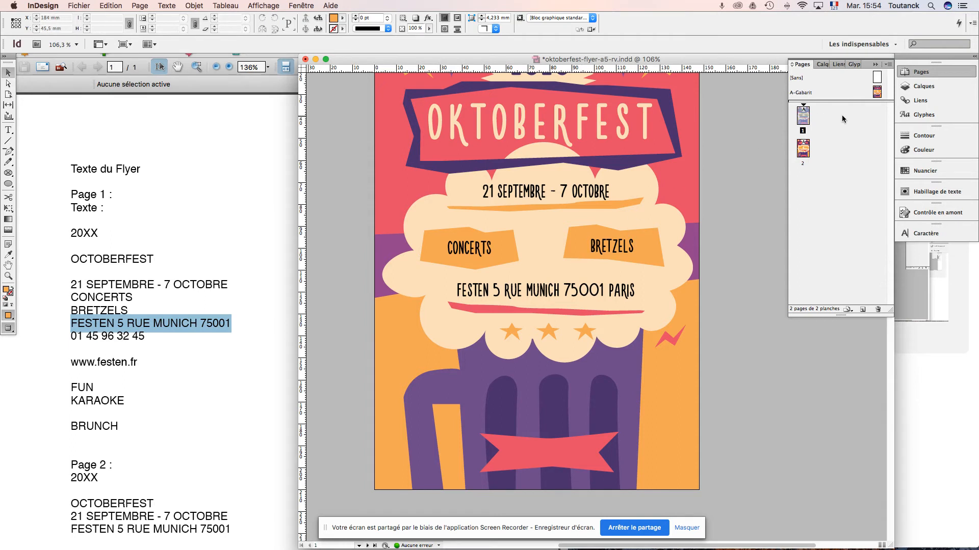
- On the A-Gabarit master page, move the two orange blocks closer together, with the right one at X 127 mm, Y 89.2 mm
{"action": "double_click", "coordinate": [877, 92]}
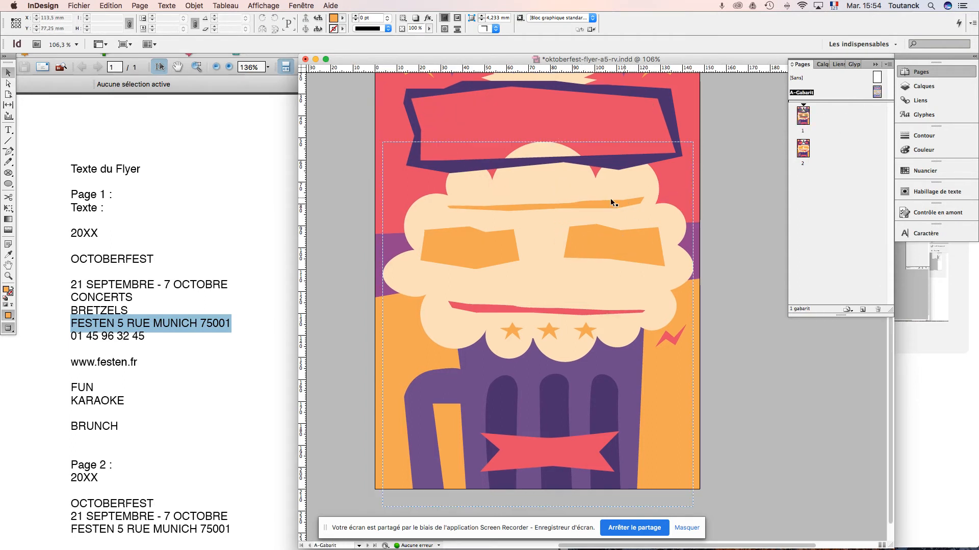
{"action": "left_click", "coordinate": [507, 243]}
{"action": "key", "text": "Right"}
{"action": "key", "text": "Right"}
{"action": "key", "text": "Right"}
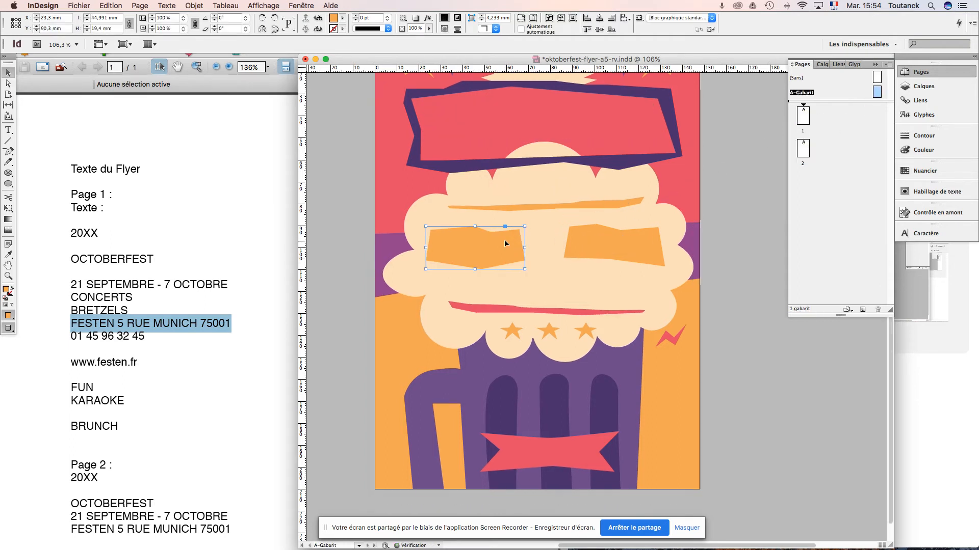
{"action": "left_click_drag", "start_coordinate": [631, 249], "coordinate": [626, 251]}
{"action": "key", "text": "Left"}
{"action": "key", "text": "Left"}
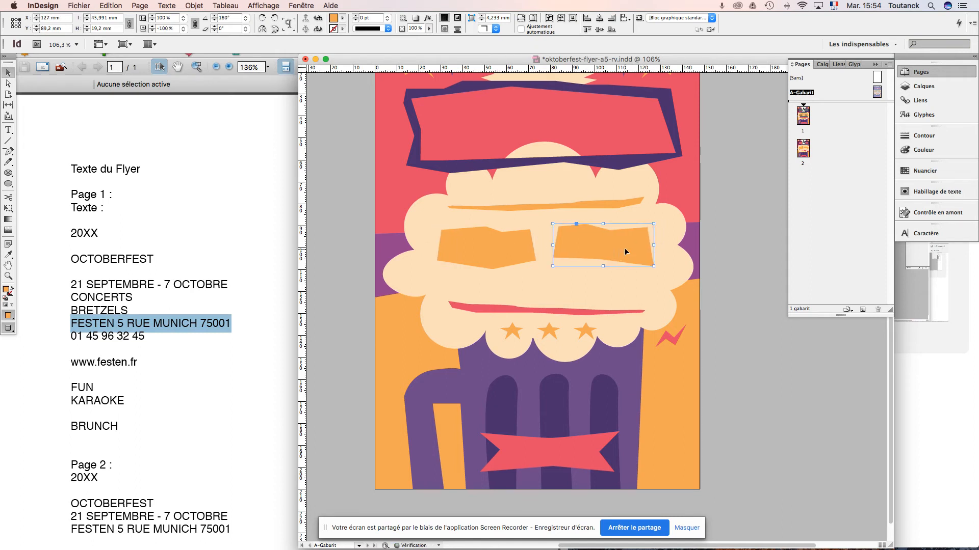
- On page 1, recentre the words on their orange blocks: CONCERTS at about X 40.6 mm and BRETZELS at about X 93.1 mm, Y 93.8 mm
{"action": "double_click", "coordinate": [803, 118]}
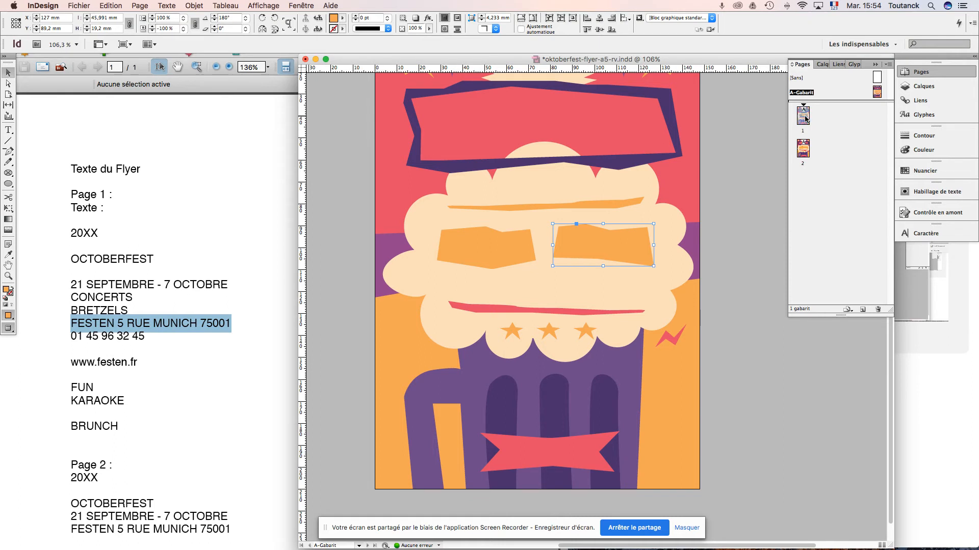
{"action": "left_click", "coordinate": [475, 250]}
{"action": "key", "text": "Right"}
{"action": "key", "text": "Right"}
{"action": "key", "text": "Right"}
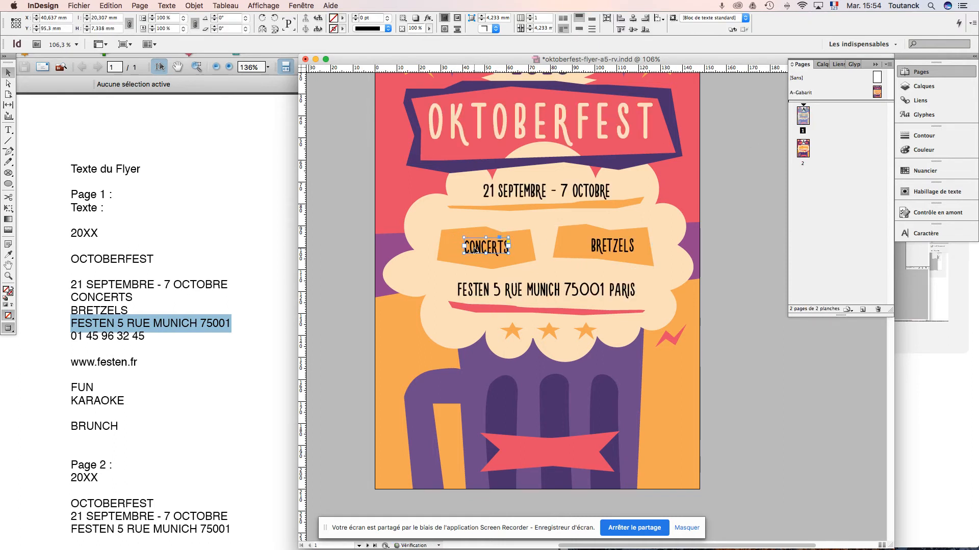
{"action": "left_click", "coordinate": [619, 250]}
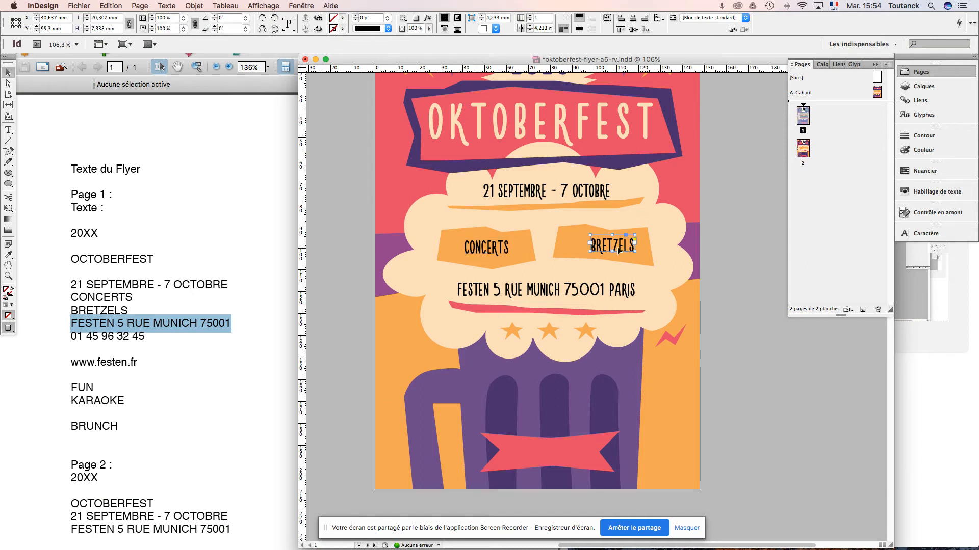
{"action": "key", "text": "Left"}
{"action": "key", "text": "Up"}
{"action": "key", "text": "Up"}
{"action": "key", "text": "Up"}
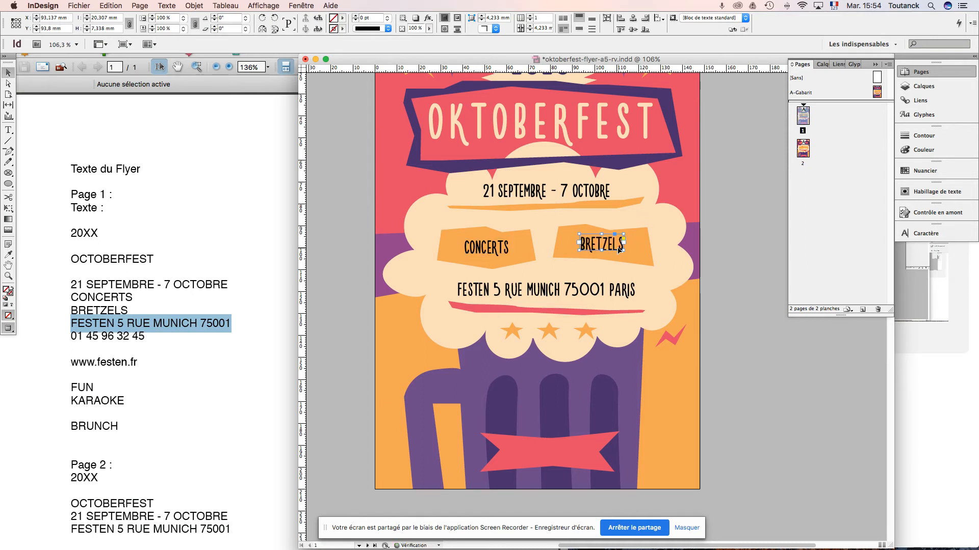
- Move the date line under the title down to Y 74.5 mm
{"action": "left_click", "coordinate": [593, 292]}
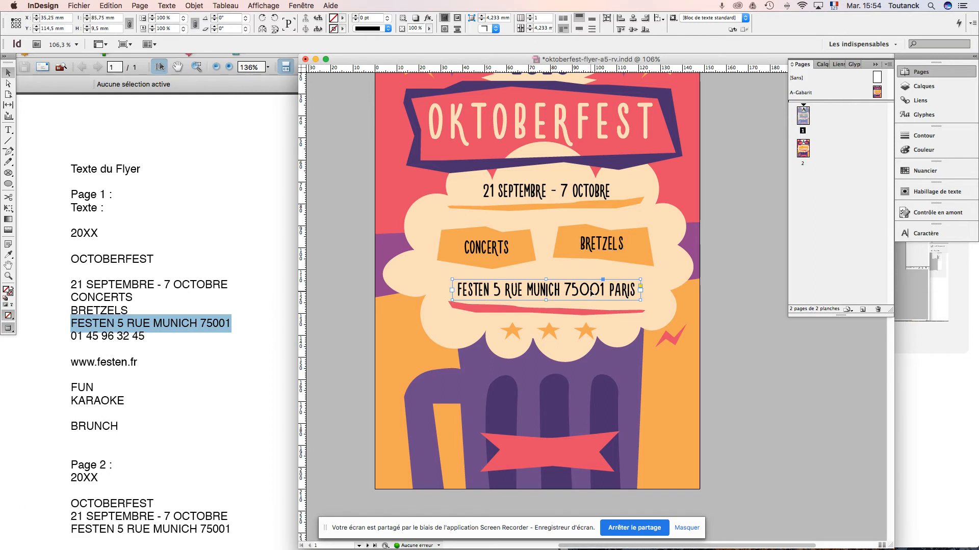
{"action": "left_click", "coordinate": [589, 187]}
{"action": "key", "text": "shift+Down"}
{"action": "key", "text": "shift+Down"}
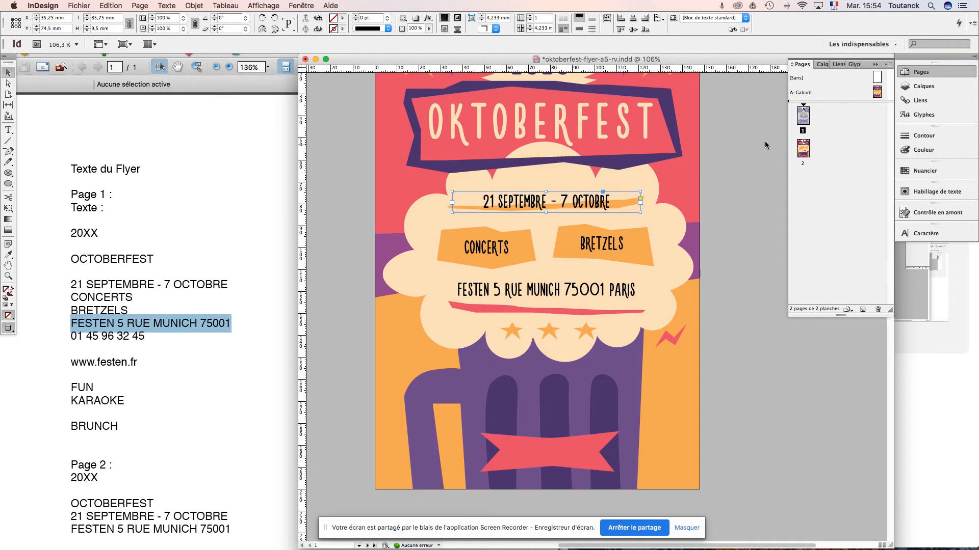
- On the A-Gabarit master, move the orange stripe under the date down to about Y 81.5 mm and review it on page 1
{"action": "double_click", "coordinate": [877, 95]}
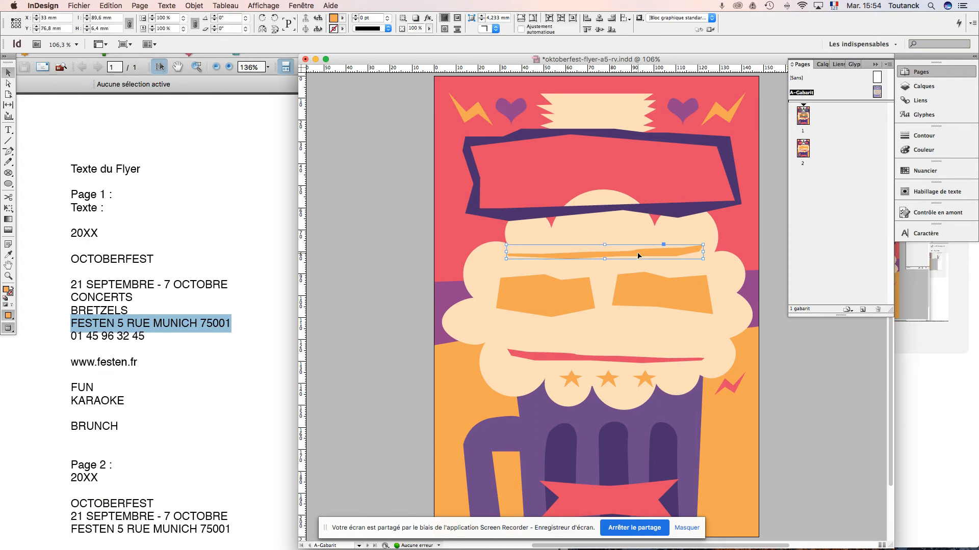
{"action": "key", "text": "shift+Down"}
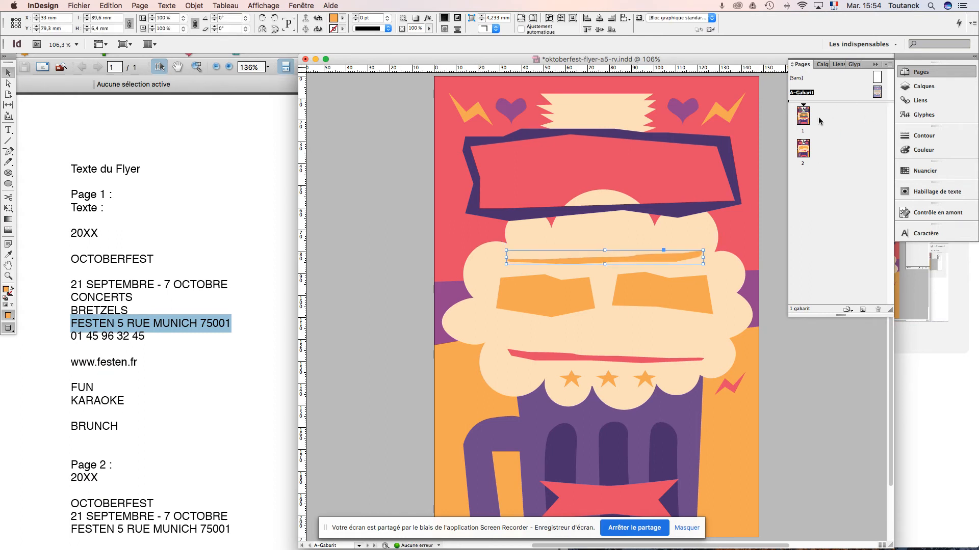
{"action": "double_click", "coordinate": [804, 120]}
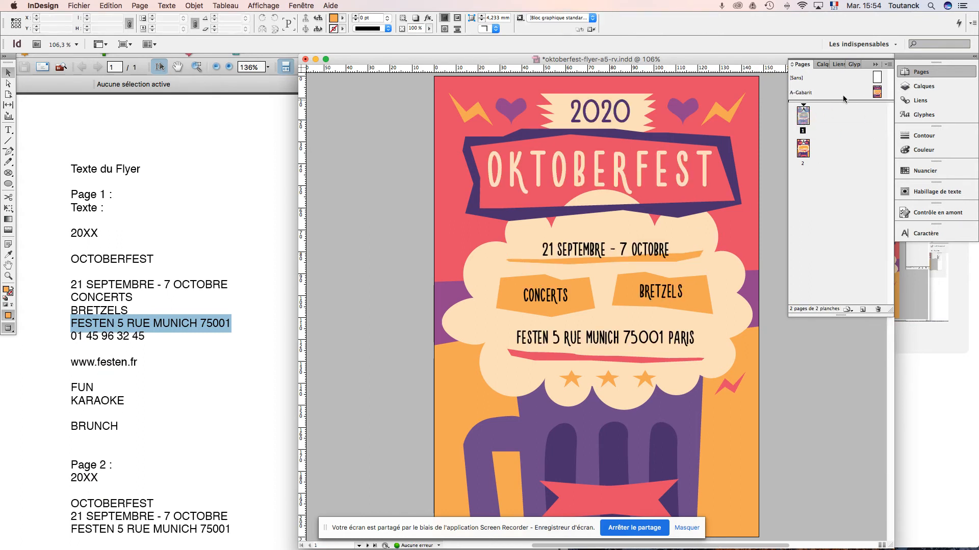
{"action": "double_click", "coordinate": [877, 93]}
{"action": "left_click", "coordinate": [643, 260]}
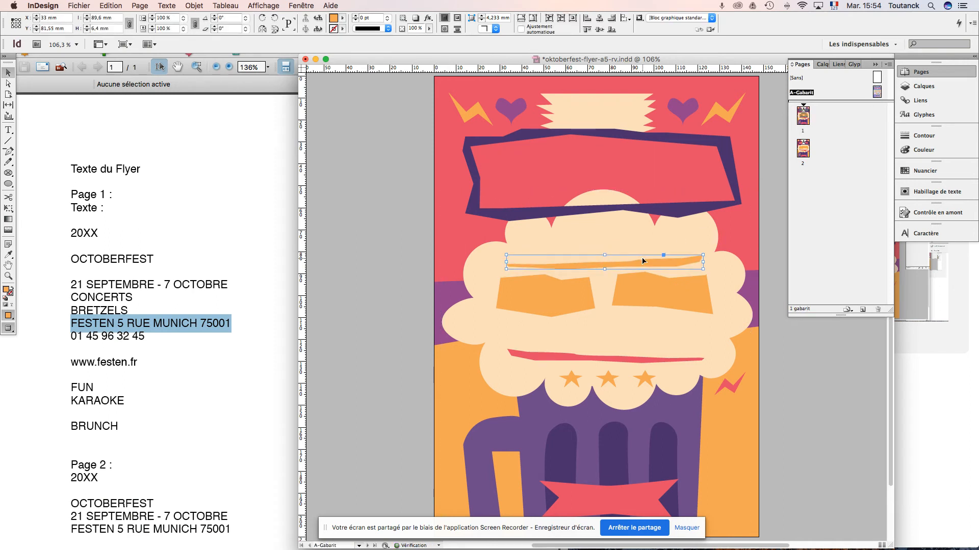
{"action": "double_click", "coordinate": [804, 121]}
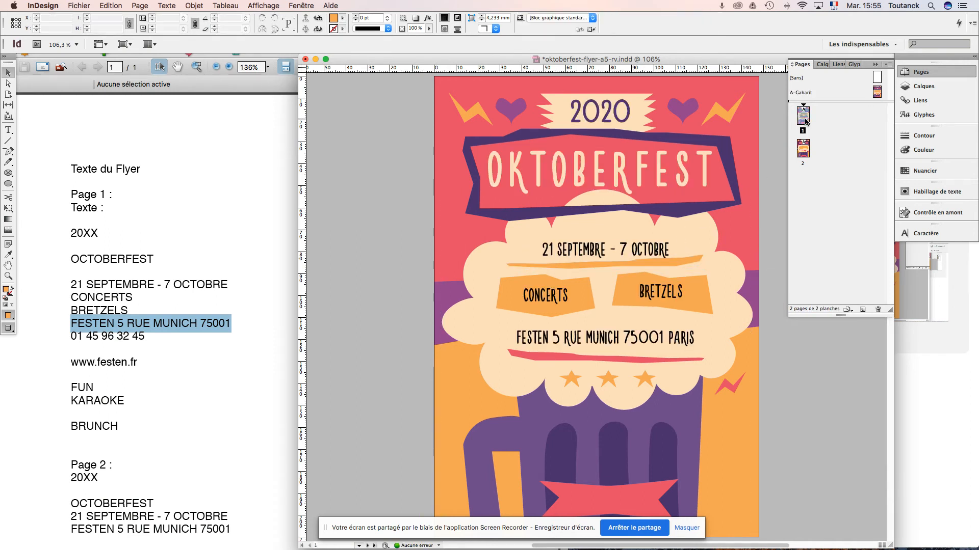
{"action": "scroll", "coordinate": [628, 225], "scroll_direction": "down", "scroll_amount": 3}
{"action": "scroll", "coordinate": [628, 225], "scroll_direction": "right", "scroll_amount": 3}
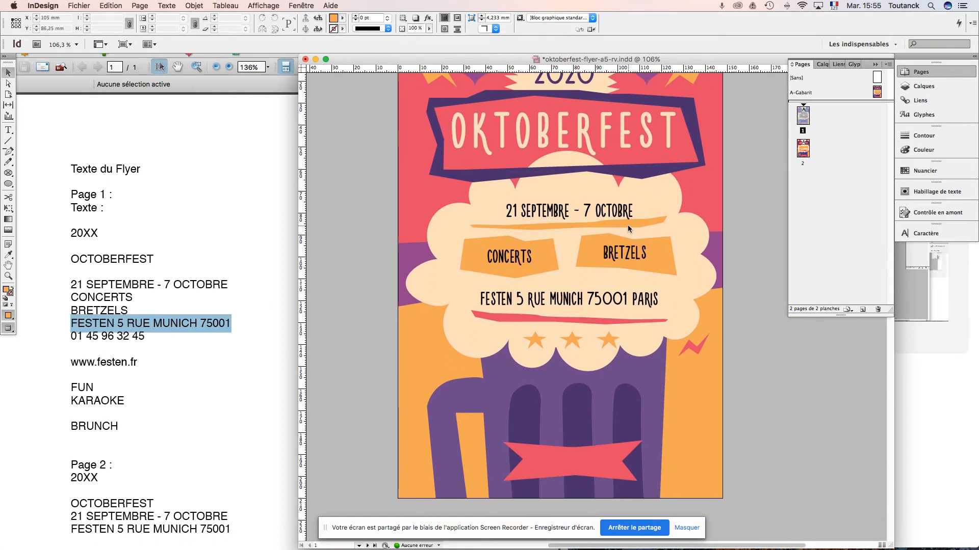
- On the A-Gabarit master, flatten the orange stripe to a height of 4.7 mm at Y 82.5 mm, and return to page 1
{"action": "double_click", "coordinate": [872, 94]}
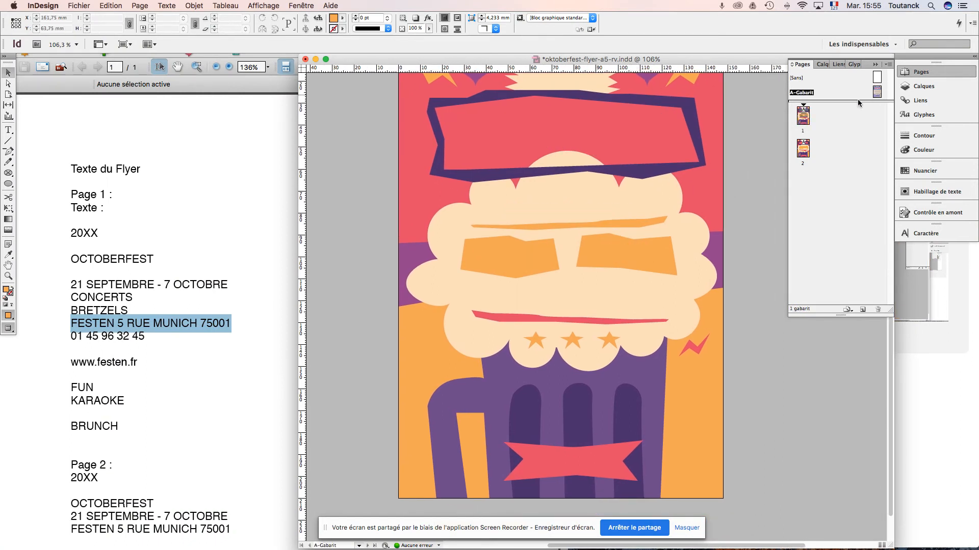
{"action": "left_click", "coordinate": [628, 223]}
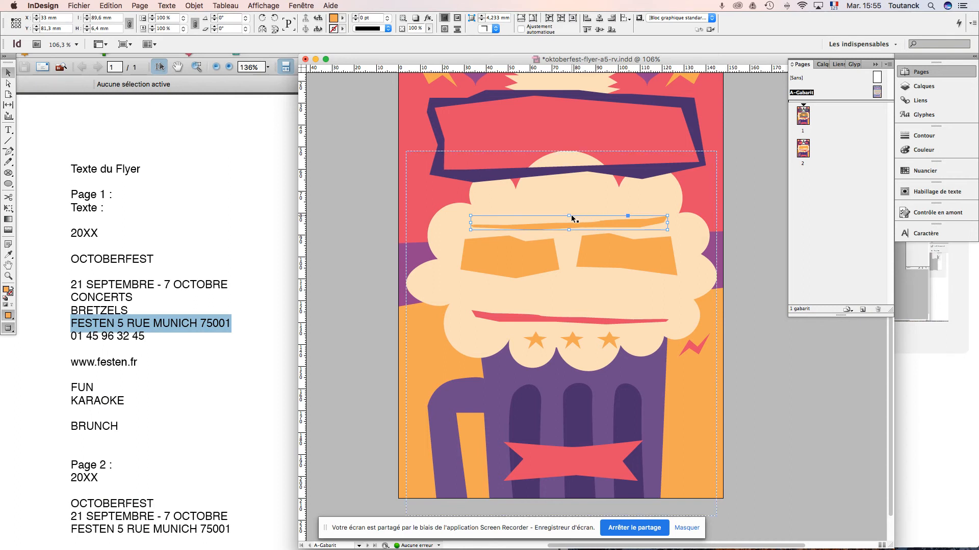
{"action": "left_click_drag", "start_coordinate": [568, 216], "coordinate": [569, 221]}
{"action": "key", "text": "Up"}
{"action": "key", "text": "Up"}
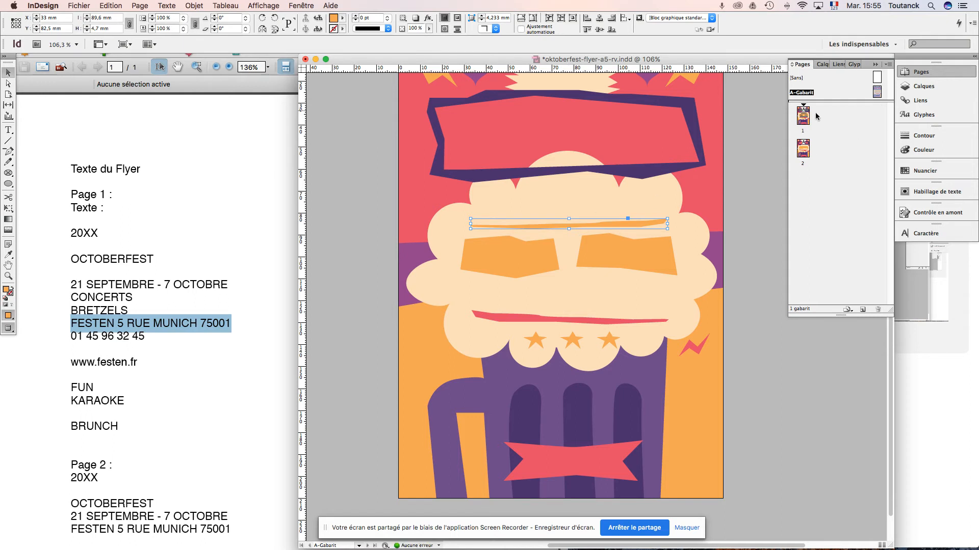
{"action": "double_click", "coordinate": [802, 120]}
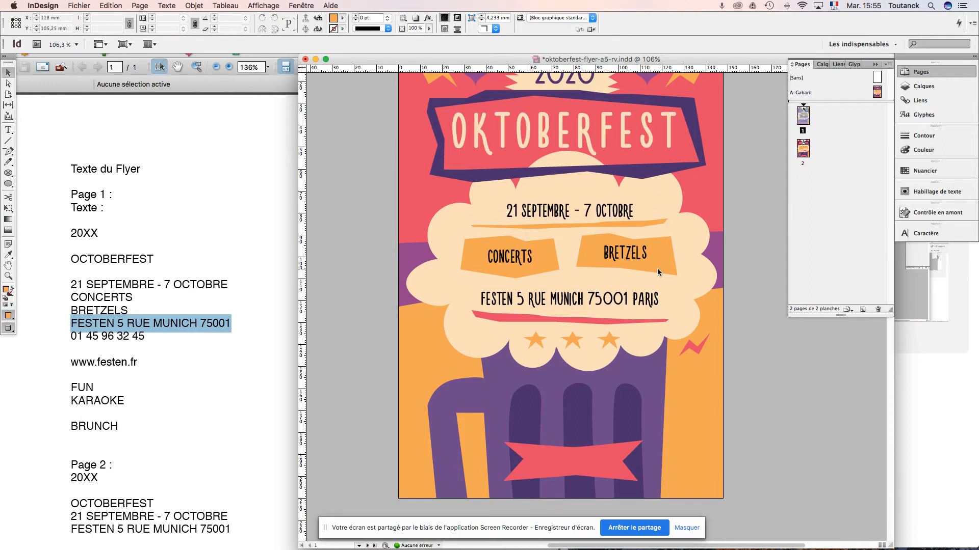
- Duplicate the venue's address line in place and move the copy straight down onto the mug's red ribbon, at Y 189 mm
{"action": "left_click", "coordinate": [655, 297]}
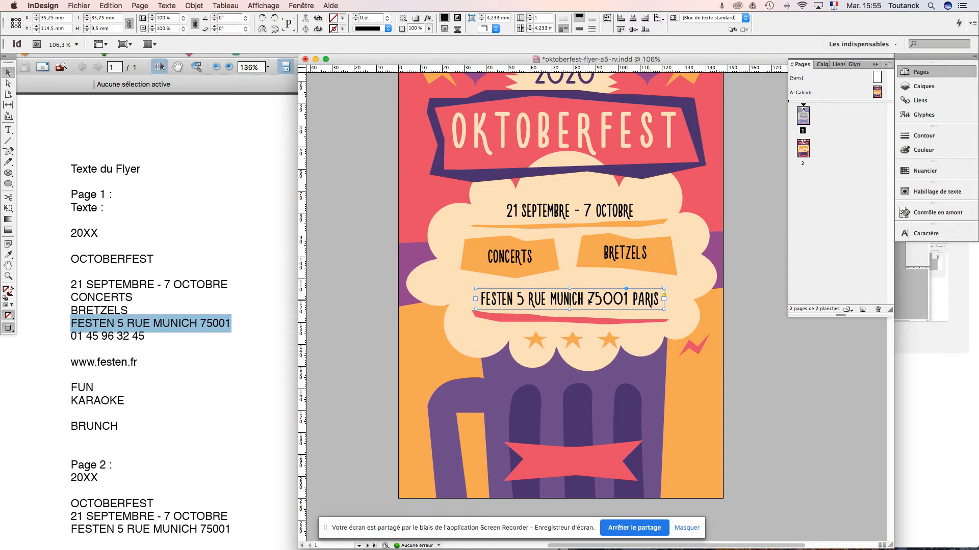
{"action": "key", "text": "super+alt+shift+v"}
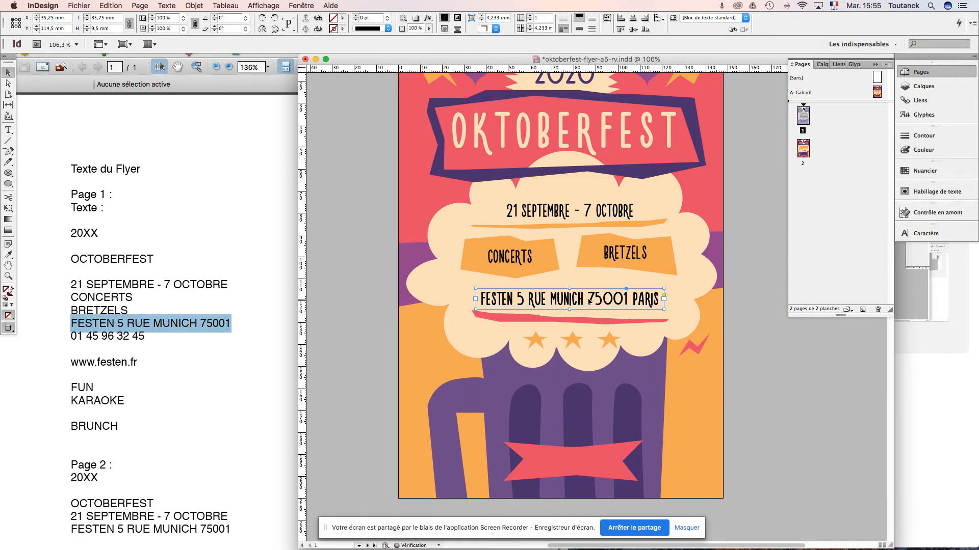
{"action": "key", "text": "shift+Down"}
{"action": "key", "text": "shift+Down"}
{"action": "key", "text": "shift+Down"}
{"action": "key", "text": "shift+Down"}
{"action": "key", "text": "shift+Down"}
{"action": "key", "text": "shift+Down"}
{"action": "key", "text": "shift+Down"}
{"action": "key", "text": "shift+Down"}
{"action": "key", "text": "shift+Down"}
{"action": "key", "text": "shift+Down"}
{"action": "key", "text": "shift+Down"}
{"action": "key", "text": "shift+Down"}
{"action": "key", "text": "shift+Down"}
{"action": "key", "text": "shift+Down"}
{"action": "key", "text": "shift+Down"}
{"action": "key", "text": "shift+Down"}
{"action": "key", "text": "shift+Down"}
{"action": "key", "text": "shift+Down"}
{"action": "key", "text": "shift+Down"}
{"action": "key", "text": "shift+Down"}
{"action": "key", "text": "shift+Down"}
{"action": "key", "text": "shift+Down"}
{"action": "key", "text": "shift+Down"}
{"action": "key", "text": "shift+Down"}
{"action": "key", "text": "shift+Down"}
{"action": "key", "text": "shift+Down"}
{"action": "key", "text": "shift+Down"}
{"action": "key", "text": "shift+Down"}
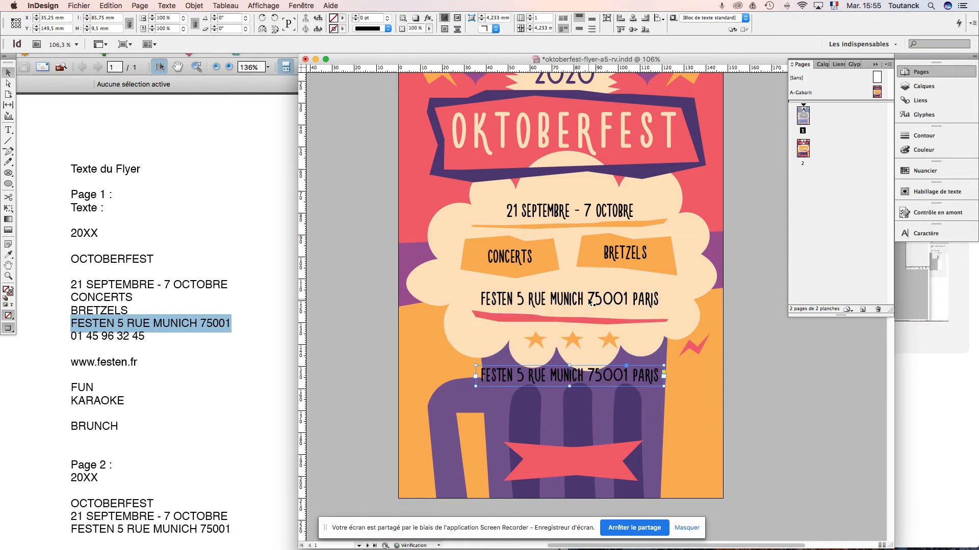
{"action": "key", "text": "shift+Down"}
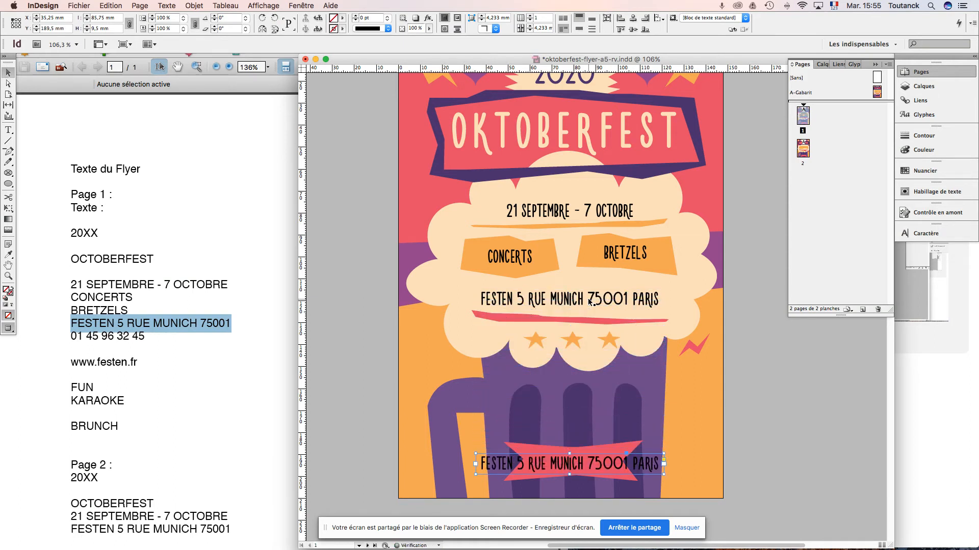
{"action": "key", "text": "Up"}
{"action": "key", "text": "Up"}
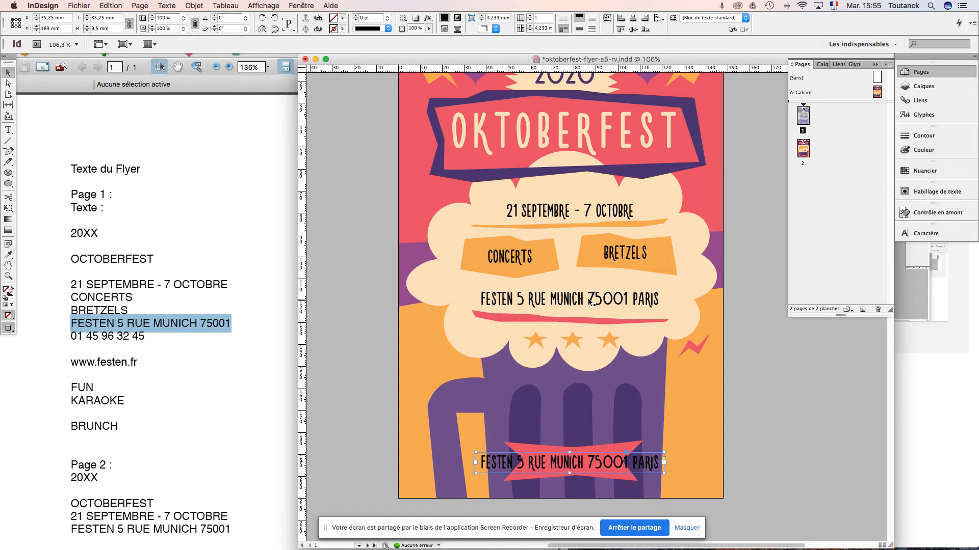
- Replace the duplicated address on the ribbon with the phone number copied from the PDF in Acrobat
{"action": "left_click", "coordinate": [106, 337]}
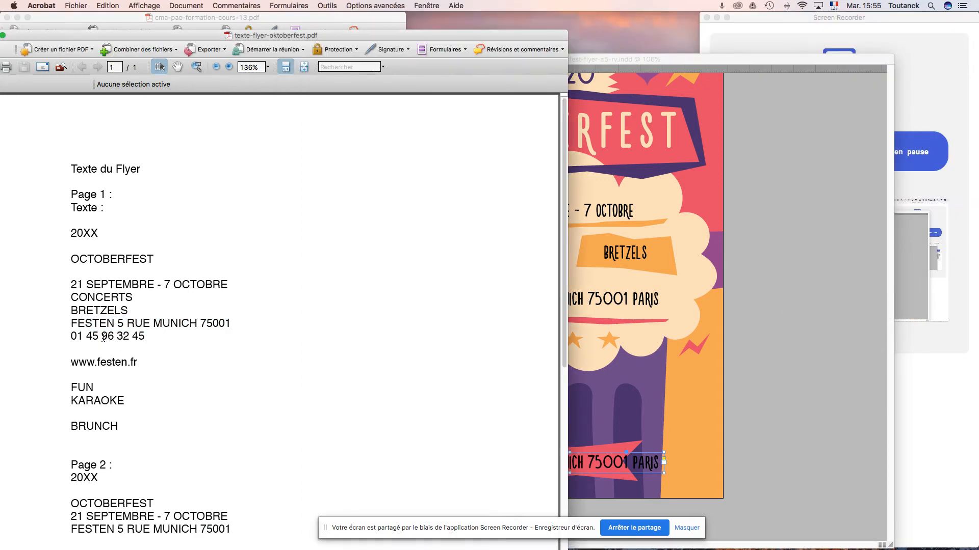
{"action": "left_click_drag", "start_coordinate": [145, 336], "coordinate": [68, 338]}
{"action": "key", "text": "super+c"}
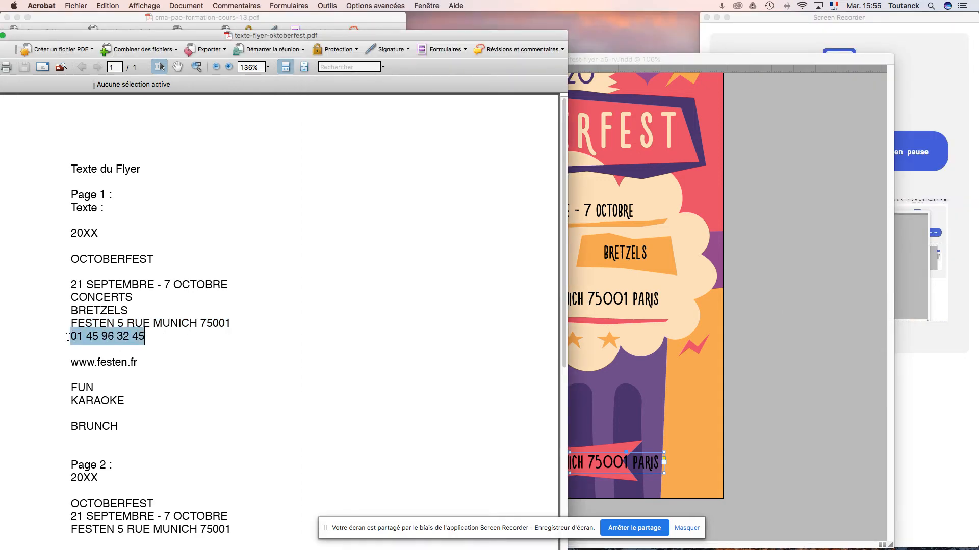
{"action": "left_click", "coordinate": [616, 473]}
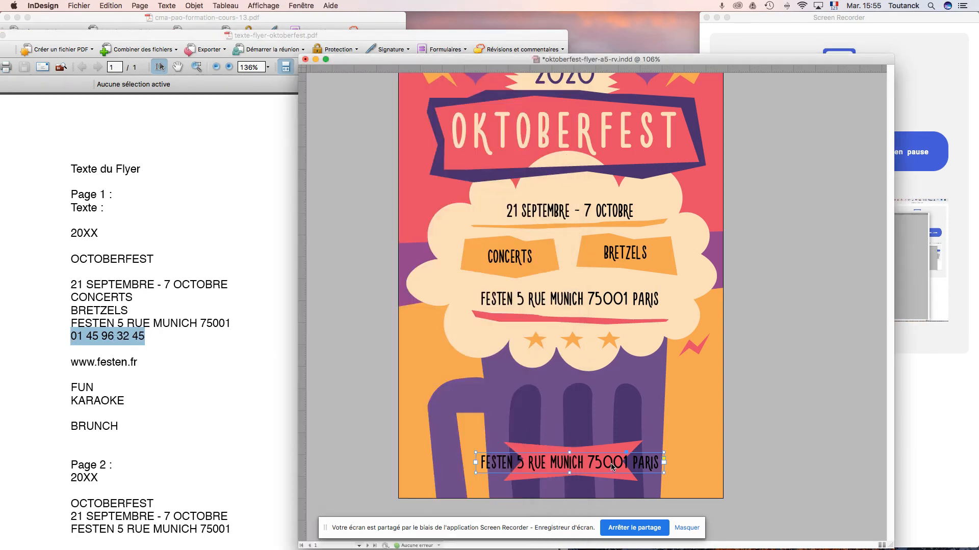
{"action": "triple_click", "coordinate": [597, 465]}
{"action": "key", "text": "super+v"}
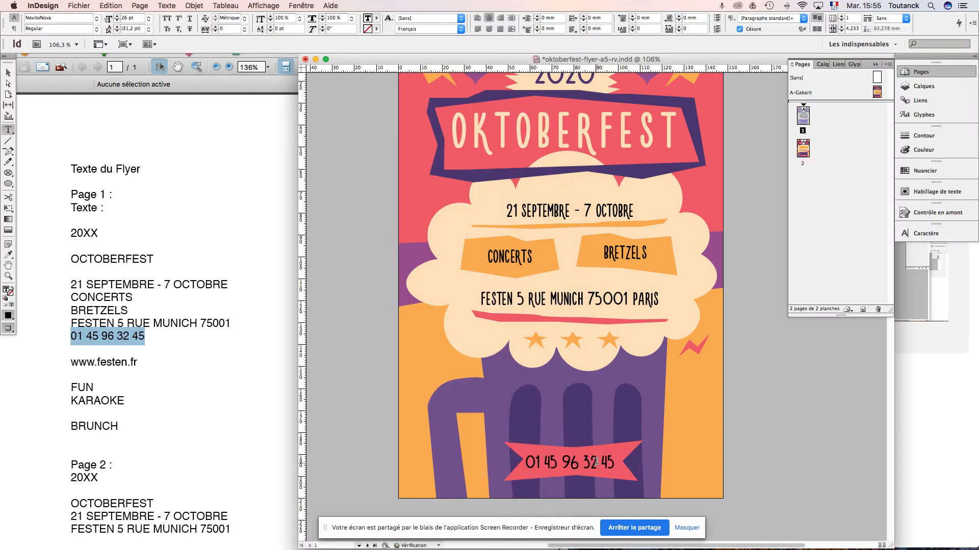
- Fit the phone number's frame to its text and nudge it up on the ribbon to Y 188.75 mm
{"action": "left_click", "coordinate": [8, 75]}
{"action": "key", "text": "super+alt+c"}
{"action": "key", "text": "Up"}
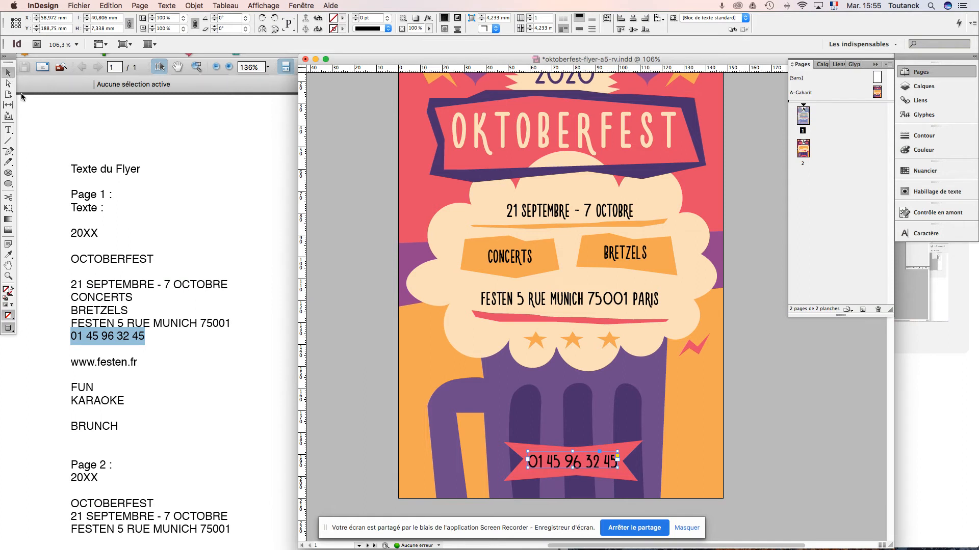
- Reposition the Acrobat PDF window so its text stays readable beside the flyer, and return to InDesign
{"action": "left_click", "coordinate": [162, 101]}
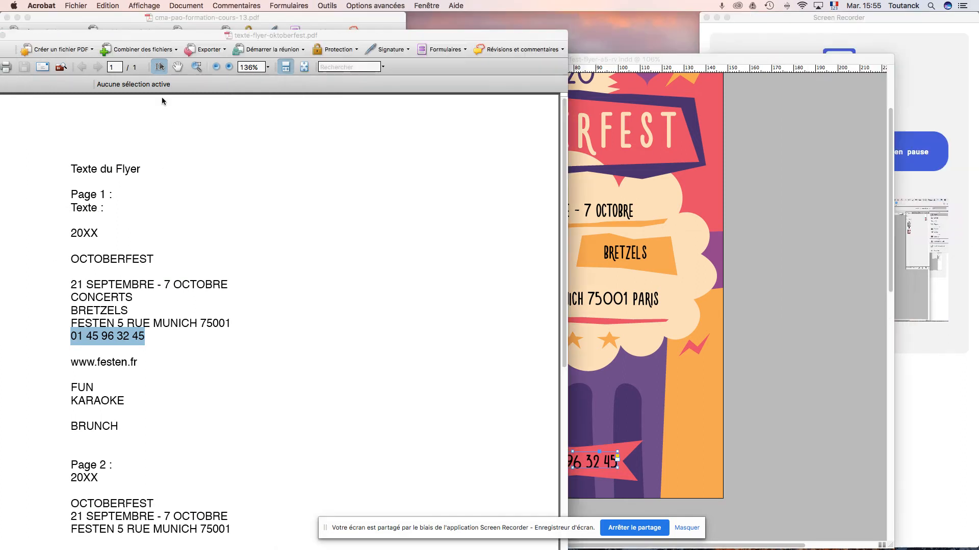
{"action": "left_click_drag", "start_coordinate": [89, 36], "coordinate": [116, 21]}
{"action": "left_click", "coordinate": [738, 386]}
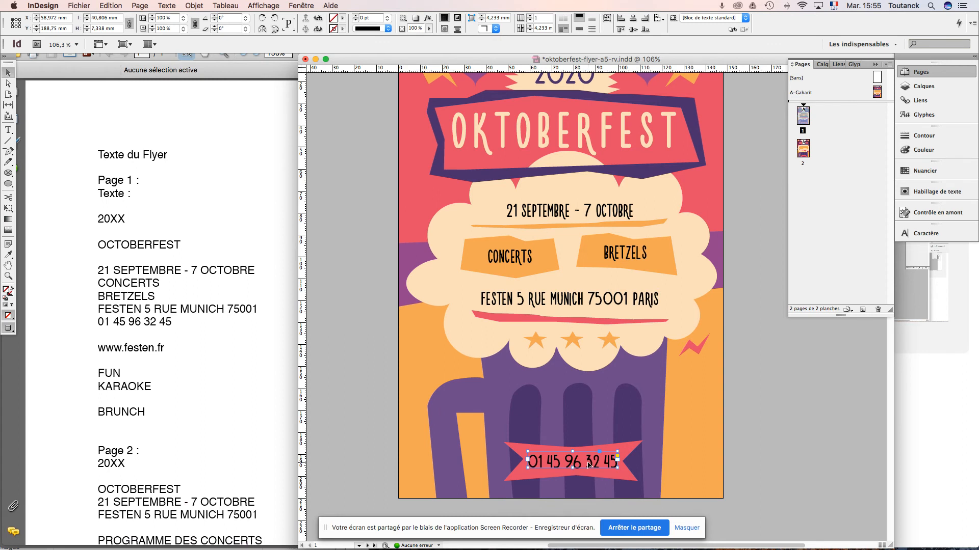
- Paste a copy of the phone number, rotate it 90°, and place it outside the mug's handle at about X 3.7 mm, Y 204 mm
{"action": "key", "text": "super+c"}
{"action": "key", "text": "super+v"}
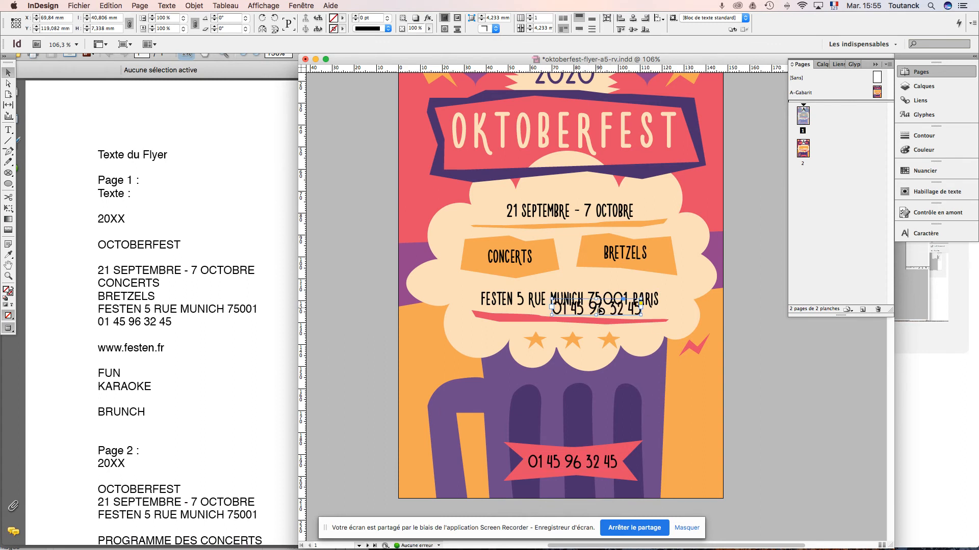
{"action": "left_click_drag", "start_coordinate": [600, 311], "coordinate": [419, 422]}
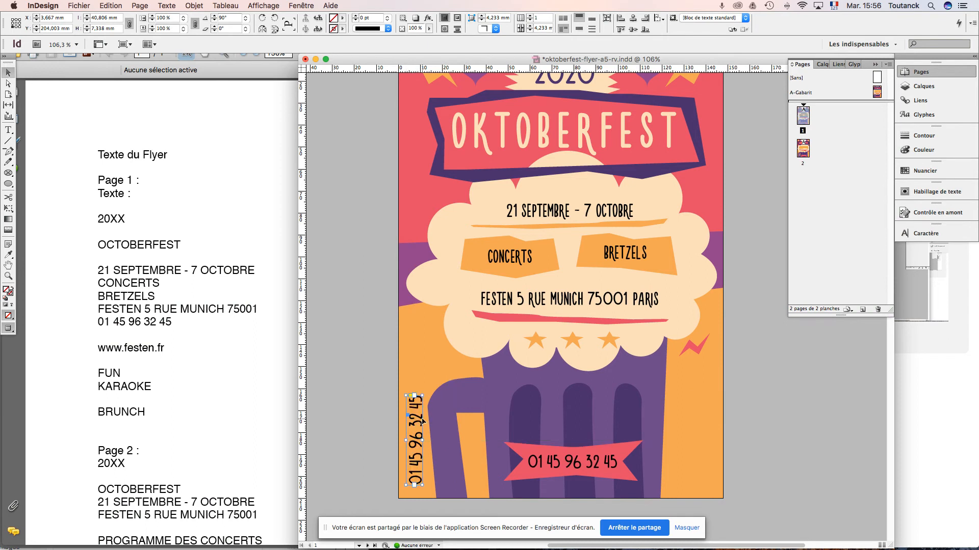
{"action": "left_click", "coordinate": [120, 372]}
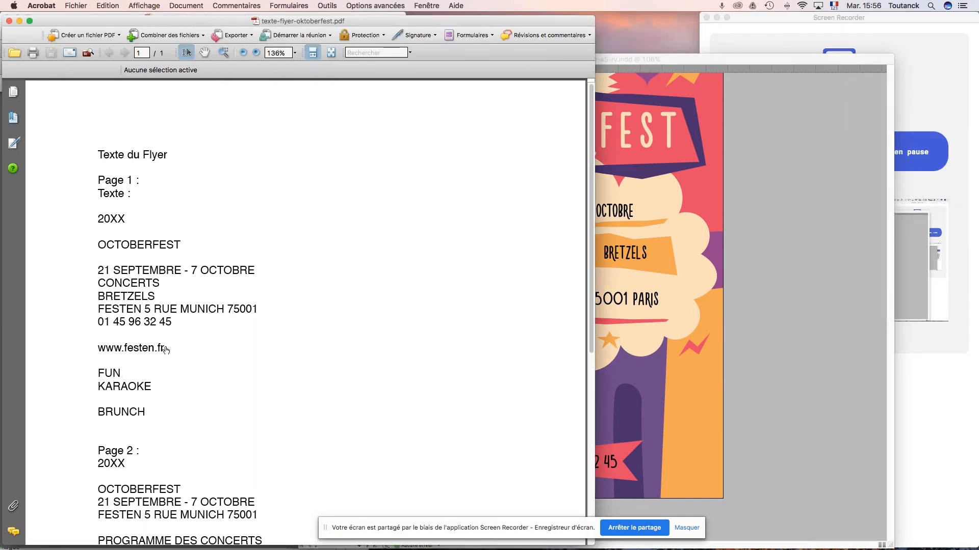
{"action": "left_click_drag", "start_coordinate": [167, 346], "coordinate": [96, 345]}
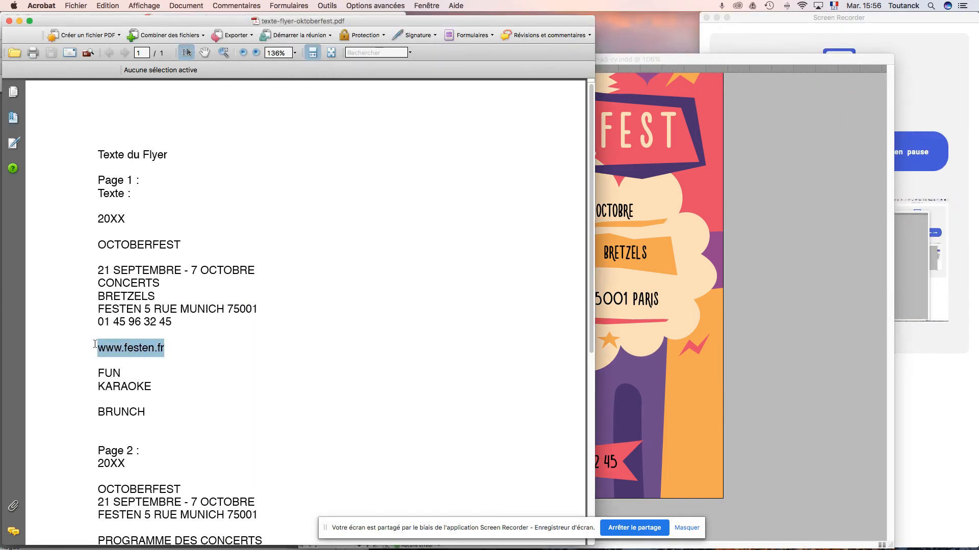
{"action": "left_click", "coordinate": [765, 387]}
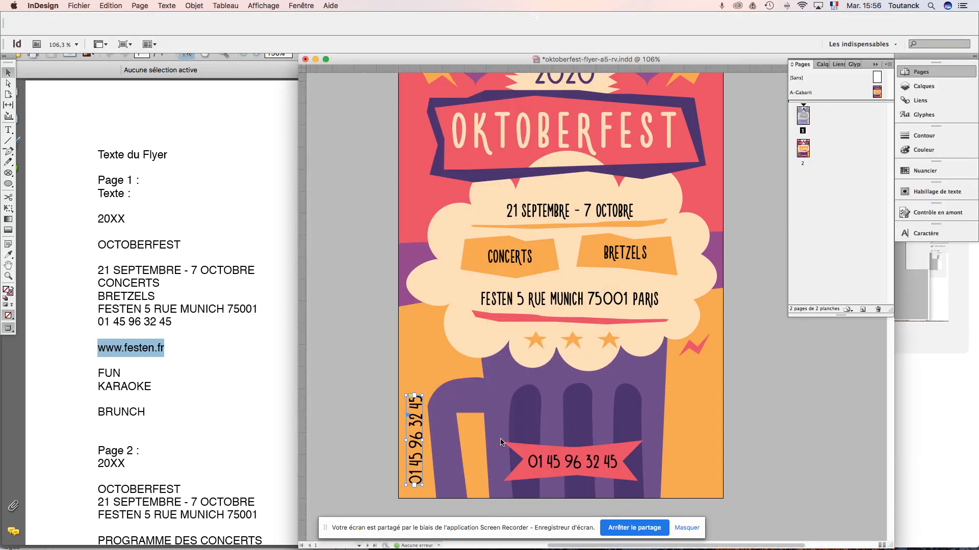
{"action": "triple_click", "coordinate": [413, 446]}
{"action": "key", "text": "super+x"}
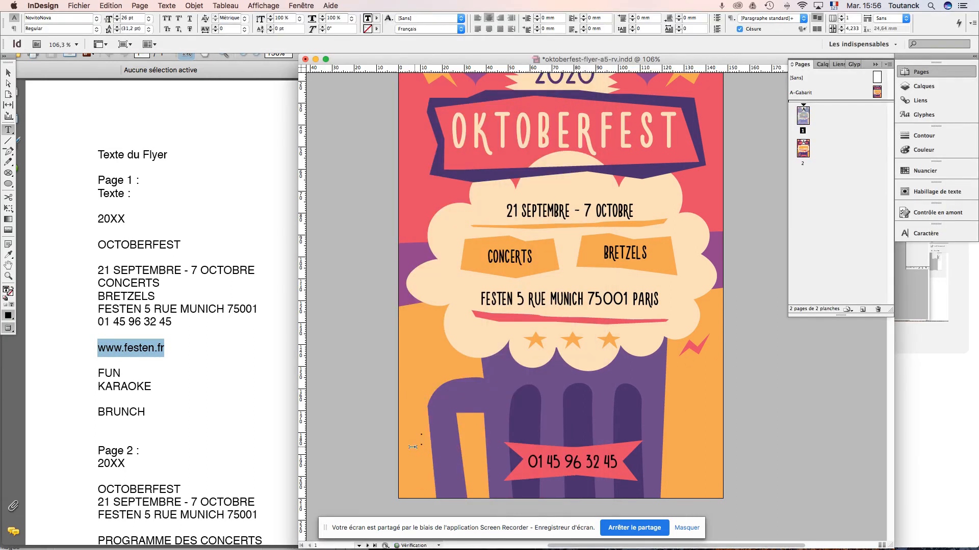
{"action": "key", "text": "super+a"}
{"action": "left_click", "coordinate": [168, 18]}
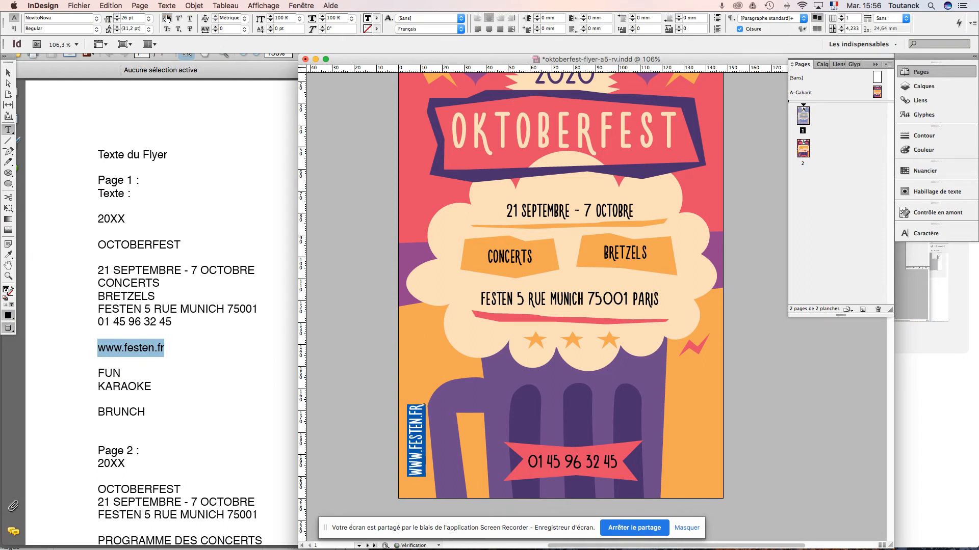
- Move the rotated web address down beside the mug's handle to about Y 210 mm
{"action": "left_click", "coordinate": [8, 73]}
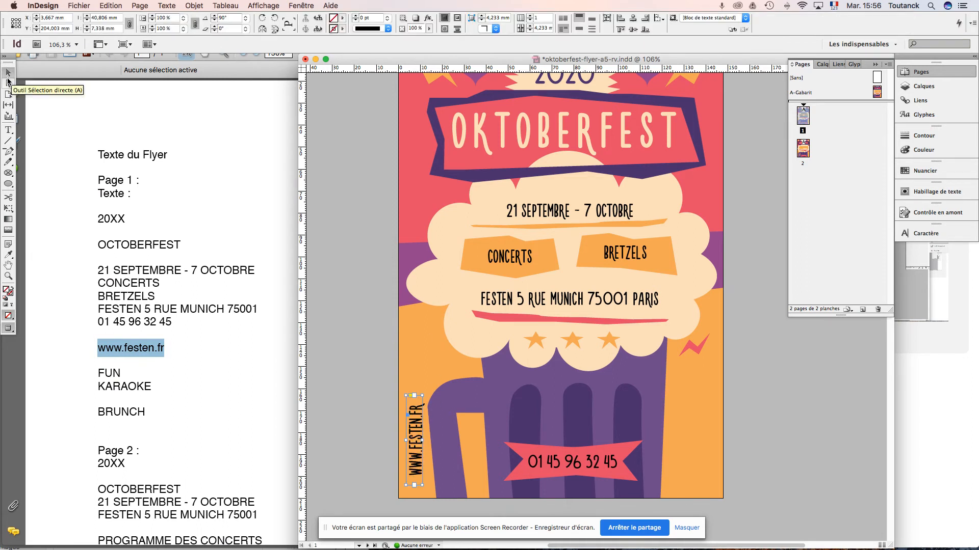
{"action": "key", "text": "shift+Down"}
{"action": "key", "text": "shift+Down"}
{"action": "key", "text": "Down"}
{"action": "key", "text": "Down"}
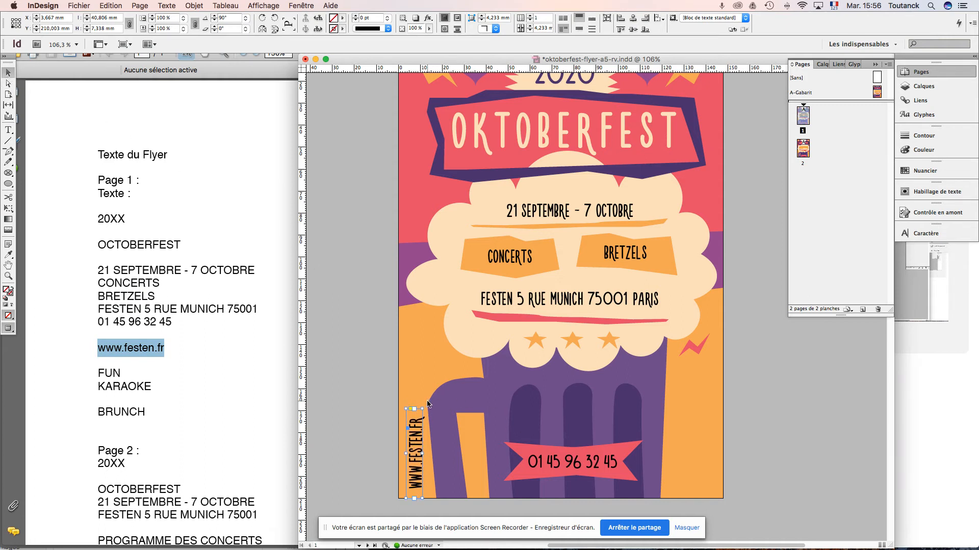
- Paste a copy of the rotated web address above the original at about X 3.7 mm, Y 163.9 mm, and enlarge its frame to about 22.1 mm
{"action": "key", "text": "super+v"}
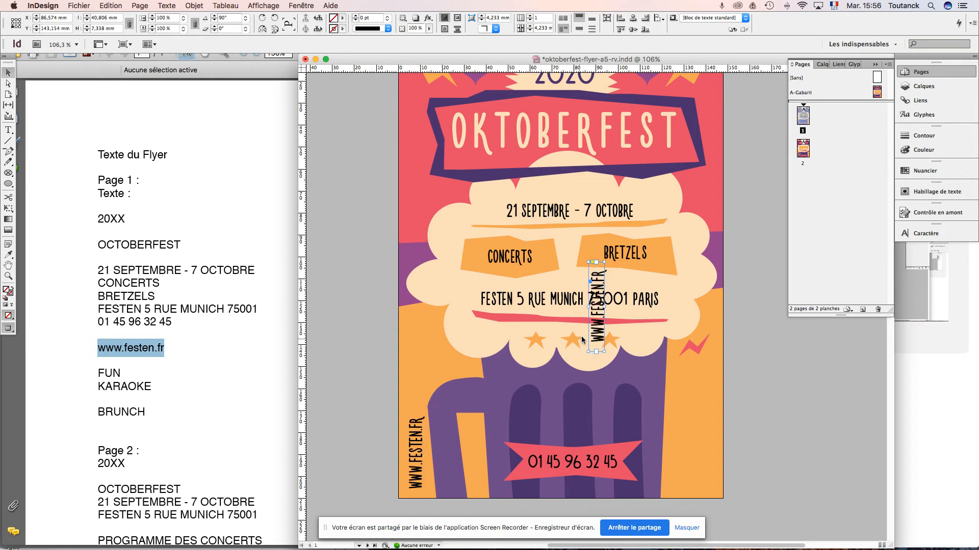
{"action": "left_click_drag", "start_coordinate": [600, 334], "coordinate": [455, 354]}
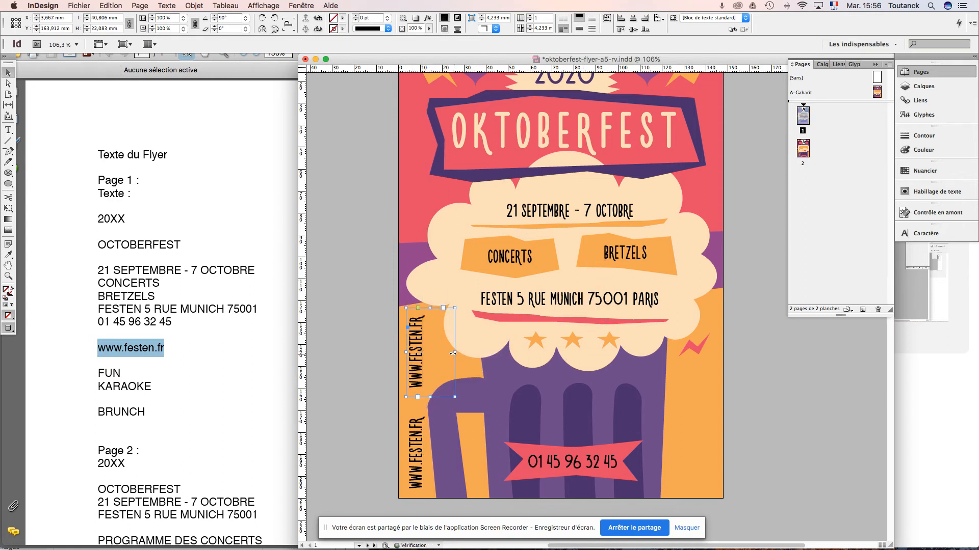
- Copy FUN from the text PDF in Acrobat and, back in InDesign, replace the upper rotated web address with it
{"action": "double_click", "coordinate": [108, 373]}
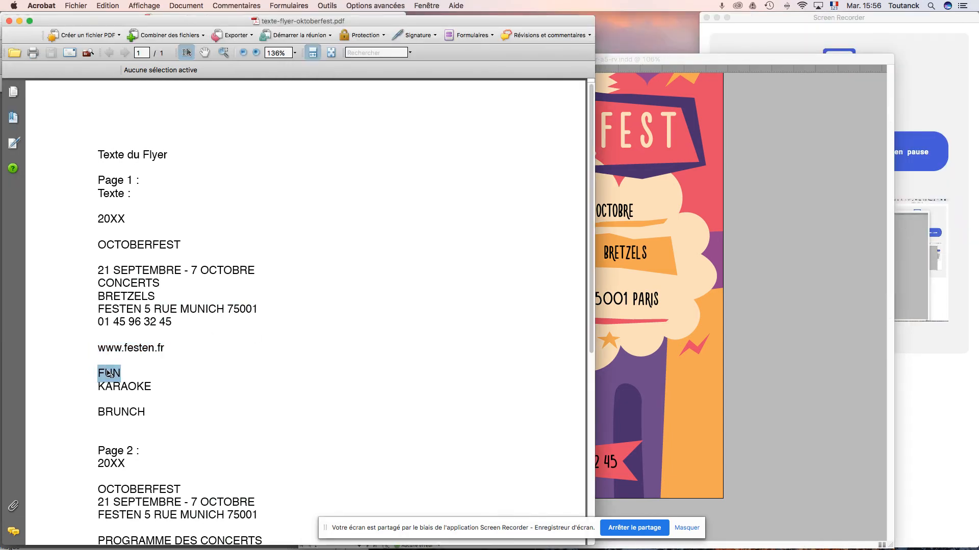
{"action": "left_click", "coordinate": [822, 360]}
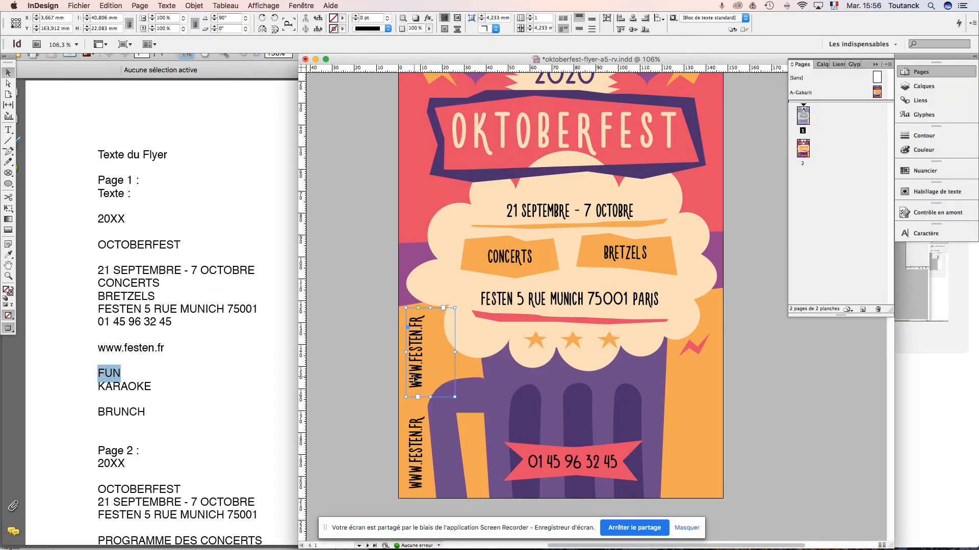
{"action": "triple_click", "coordinate": [414, 379]}
{"action": "key", "text": "super+v"}
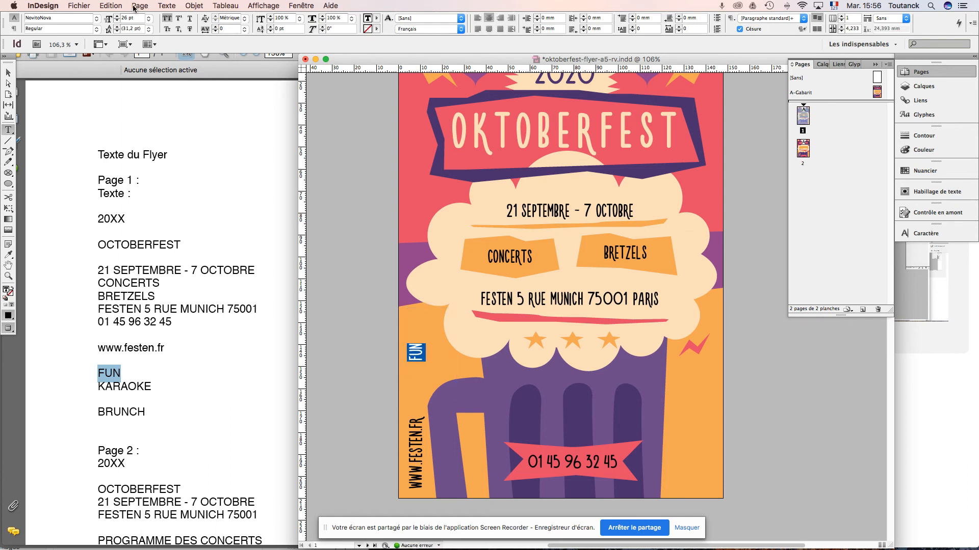
- Set the font size of the rotated word FUN to 72 pt
{"action": "left_click", "coordinate": [117, 16]}
{"action": "left_click", "coordinate": [116, 16]}
{"action": "left_click", "coordinate": [116, 16]}
{"action": "left_click", "coordinate": [117, 16]}
{"action": "left_click", "coordinate": [117, 17]}
{"action": "left_click", "coordinate": [116, 17]}
{"action": "left_click", "coordinate": [117, 17]}
{"action": "left_click", "coordinate": [117, 17]}
{"action": "left_click_drag", "start_coordinate": [143, 18], "coordinate": [97, 16]}
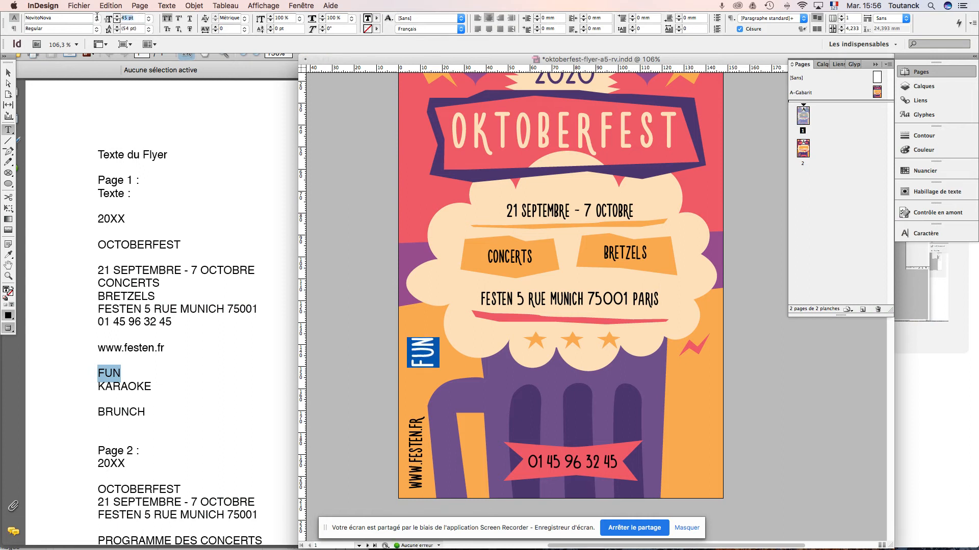
{"action": "type", "text": "72"}
{"action": "key", "text": "Return"}
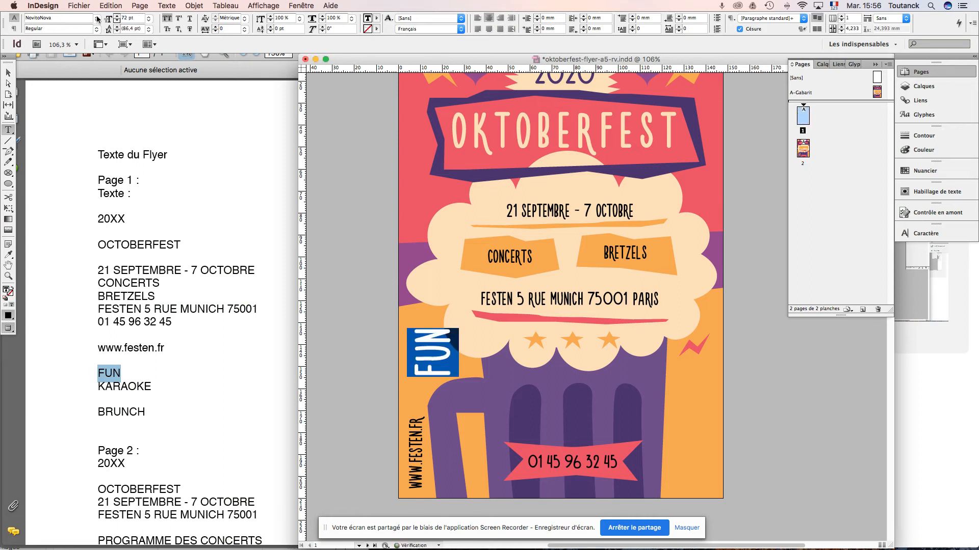
- Move the FUN frame up against the page's left edge and fit the frame to its content
{"action": "left_click", "coordinate": [10, 74]}
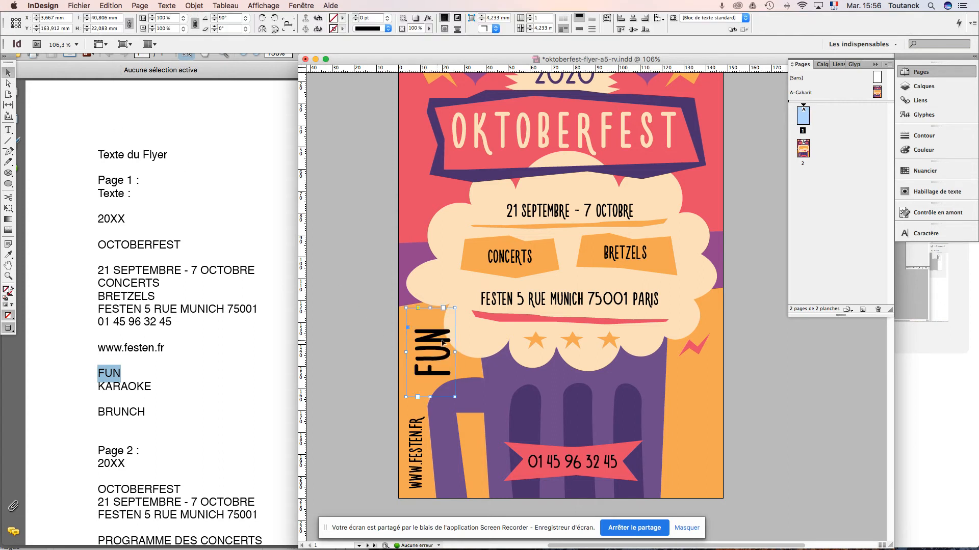
{"action": "left_click_drag", "start_coordinate": [445, 339], "coordinate": [434, 331]}
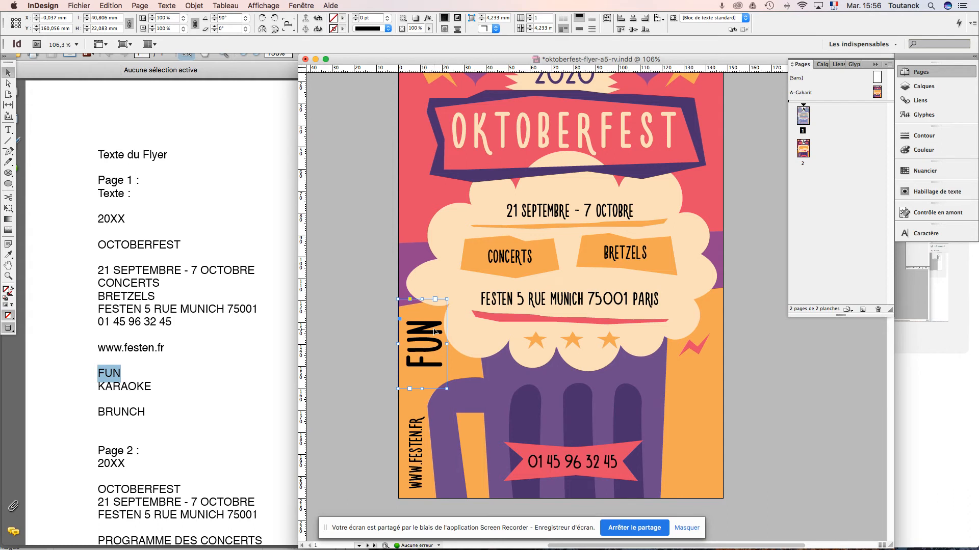
{"action": "key", "text": "alt+super+c"}
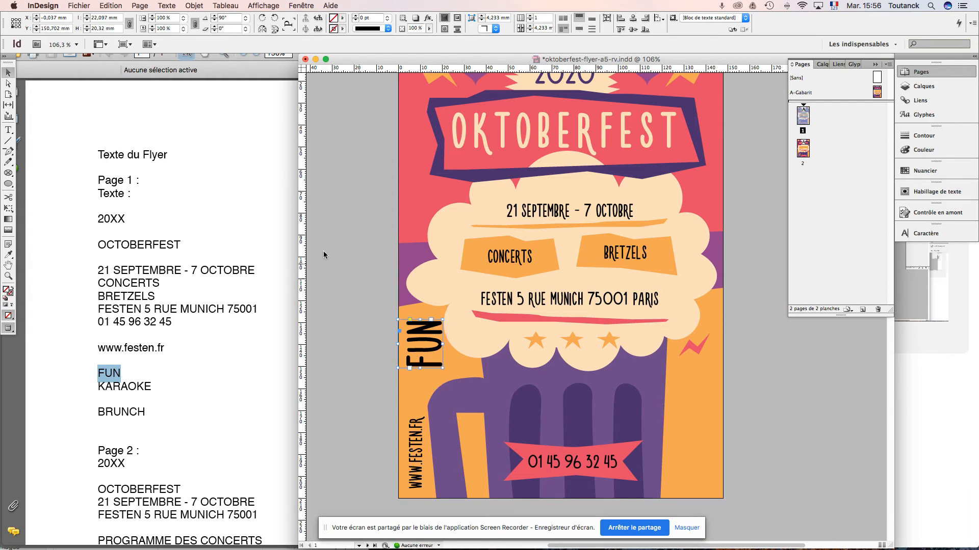
- Switch to Acrobat, move the text PDF aside to check the flyer model for FUN's placement, and return to InDesign
{"action": "left_click", "coordinate": [72, 71]}
{"action": "left_click_drag", "start_coordinate": [92, 22], "coordinate": [454, 44]}
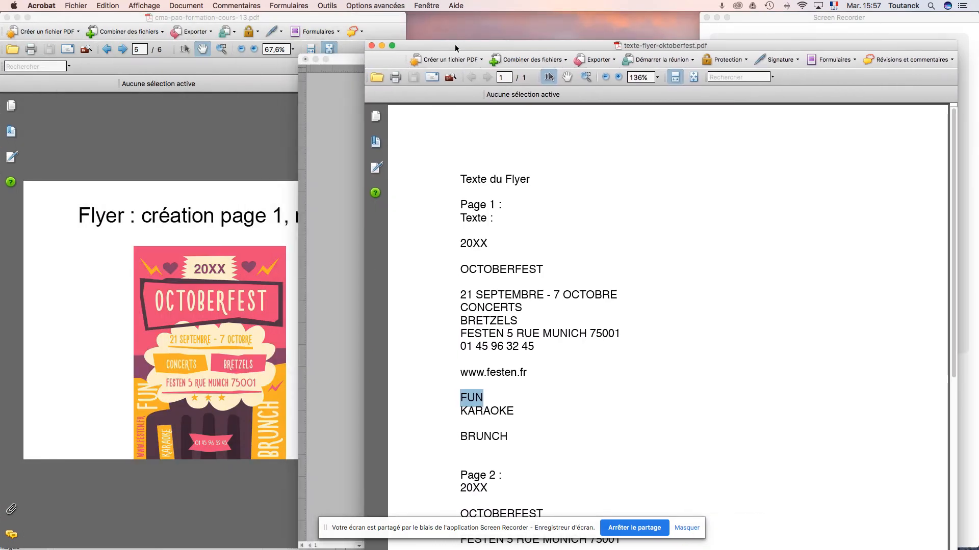
{"action": "left_click_drag", "start_coordinate": [454, 45], "coordinate": [83, 29]}
{"action": "left_click", "coordinate": [778, 378]}
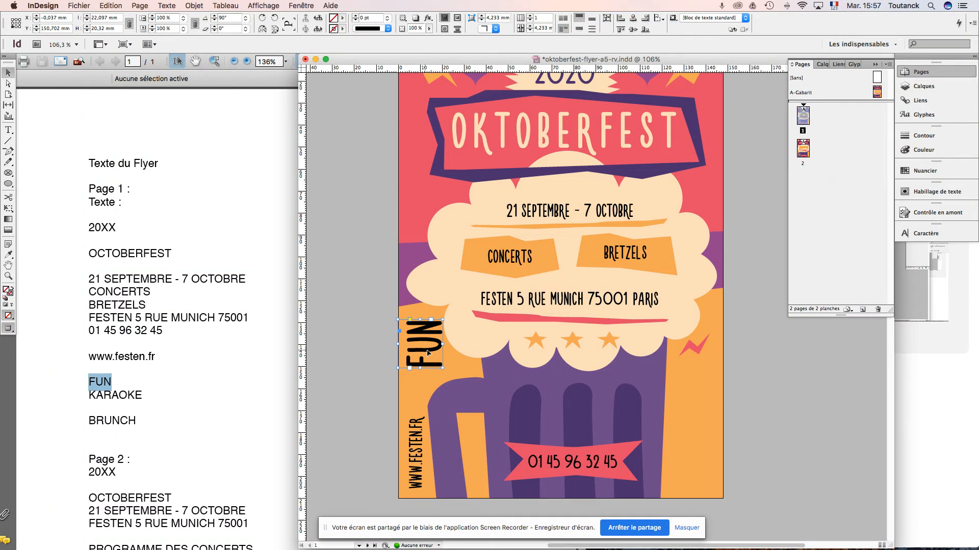
- Enlarge the FUN frame to about 34.4 × 31.3 mm and increase its text size to 90 pt
{"action": "left_click_drag", "start_coordinate": [443, 370], "coordinate": [467, 395]}
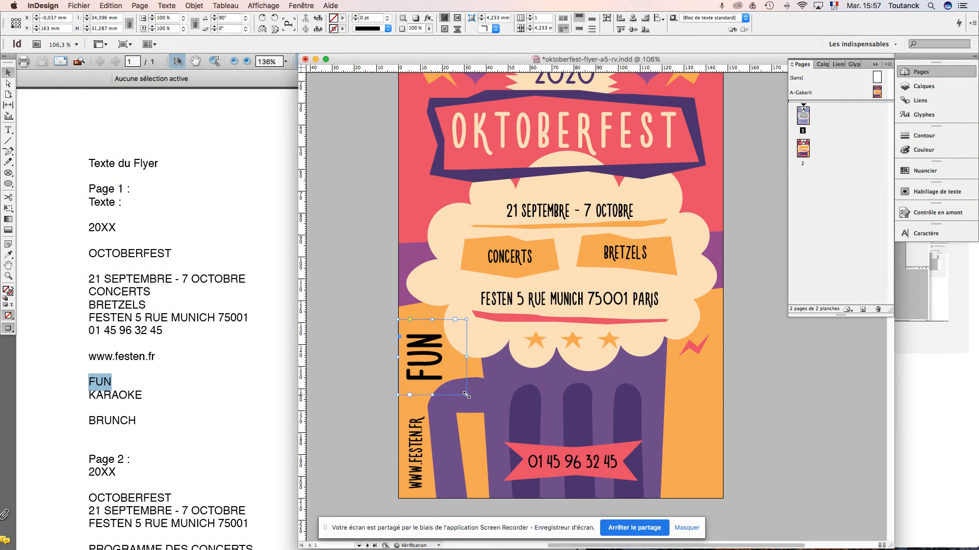
{"action": "key", "text": "t"}
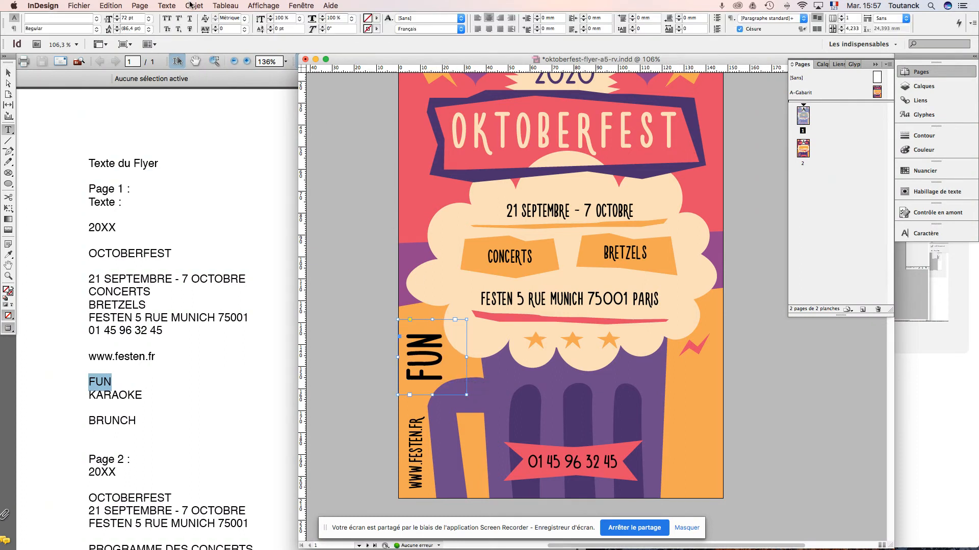
{"action": "left_click", "coordinate": [116, 15]}
{"action": "left_click", "coordinate": [116, 16]}
{"action": "left_click", "coordinate": [116, 16]}
{"action": "left_click", "coordinate": [116, 16]}
{"action": "left_click", "coordinate": [116, 16]}
{"action": "left_click", "coordinate": [116, 16]}
{"action": "left_click", "coordinate": [116, 15]}
{"action": "left_click", "coordinate": [117, 16]}
{"action": "left_click", "coordinate": [116, 16]}
{"action": "left_click", "coordinate": [116, 16]}
{"action": "left_click", "coordinate": [116, 16]}
{"action": "left_click", "coordinate": [117, 15]}
{"action": "left_click", "coordinate": [116, 15]}
{"action": "left_click", "coordinate": [116, 16]}
{"action": "left_click", "coordinate": [116, 16]}
{"action": "left_click", "coordinate": [116, 16]}
{"action": "left_click", "coordinate": [116, 16]}
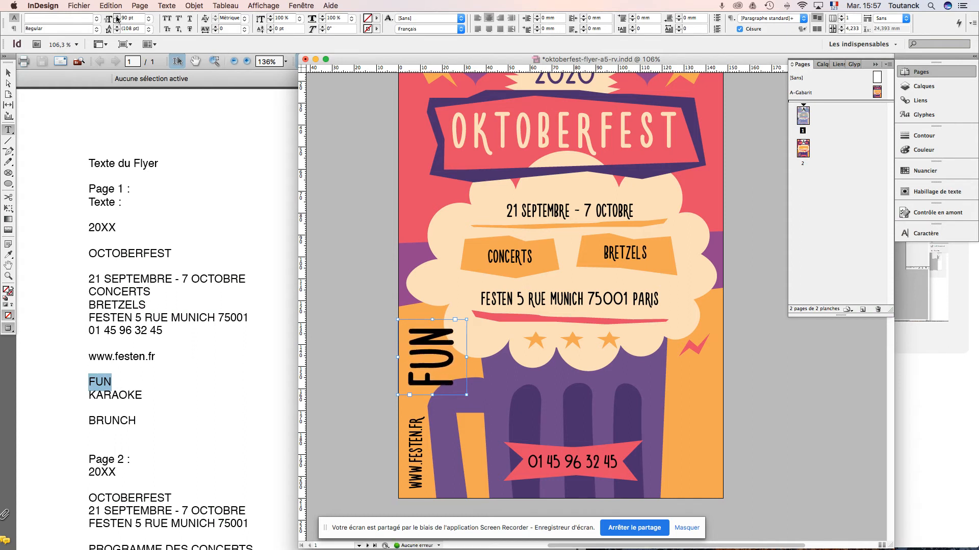
- Move the FUN frame up and left to about X -3 mm, Y 159.2 mm, and set its text size to 85 pt
{"action": "left_click", "coordinate": [17, 73]}
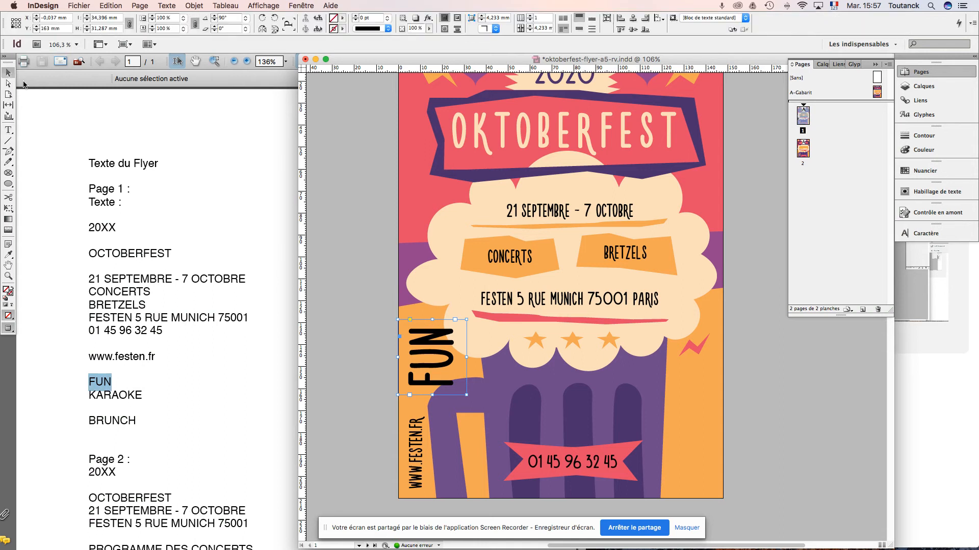
{"action": "left_click_drag", "start_coordinate": [433, 342], "coordinate": [429, 339]}
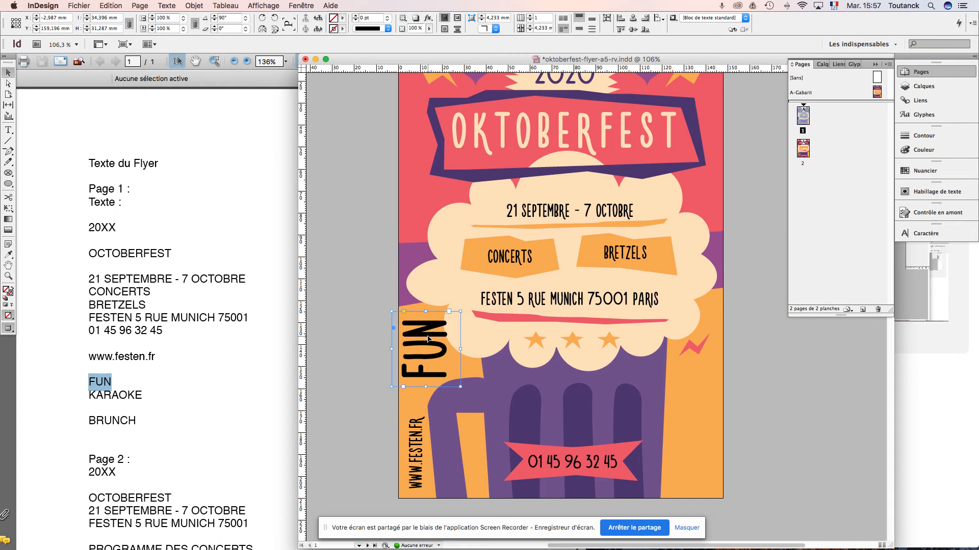
{"action": "key", "text": "t"}
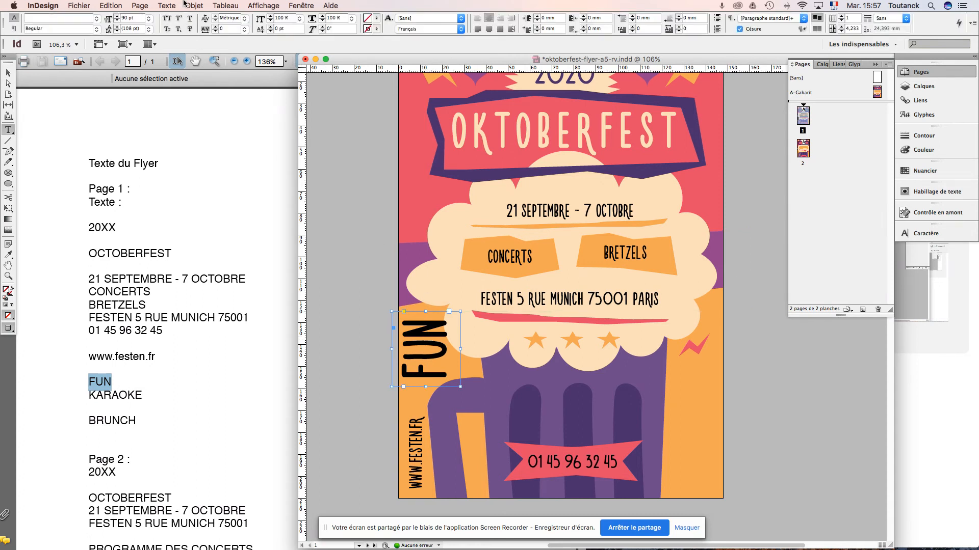
{"action": "type", "text": "85"}
{"action": "key", "text": "Return"}
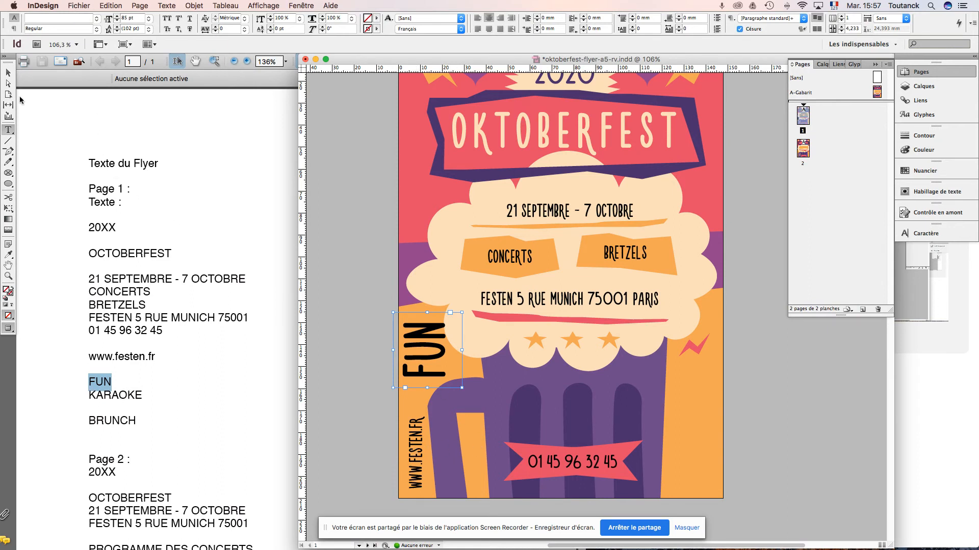
- Paste a copy of the rotated web address and place it in the mug handle's opening at about X 29.3 mm, Y 210 mm
{"action": "left_click", "coordinate": [8, 72]}
{"action": "left_click", "coordinate": [426, 445]}
{"action": "key", "text": "super+c"}
{"action": "key", "text": "super+v"}
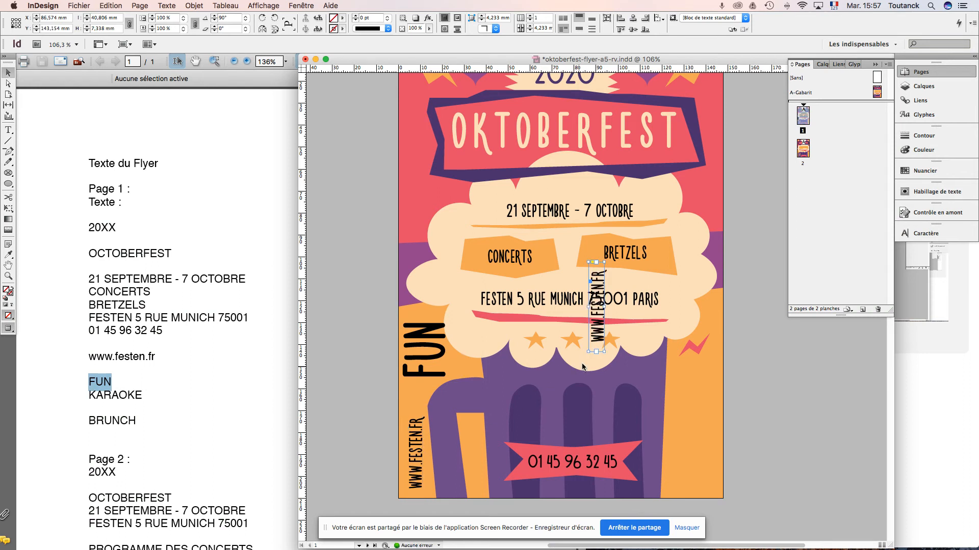
{"action": "left_click_drag", "start_coordinate": [600, 337], "coordinate": [474, 484]}
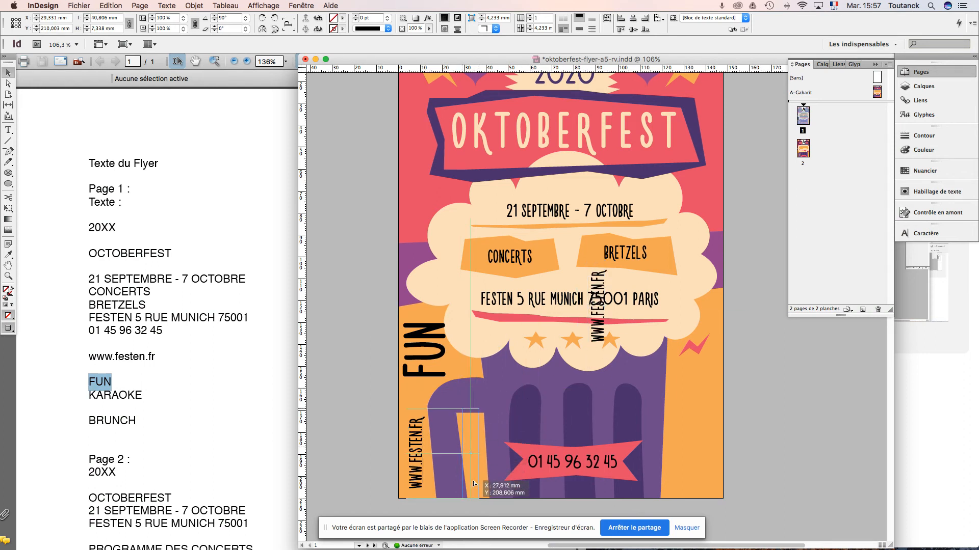
- Copy the word KARAOKE from the flyer text PDF and paste it over the vertical text inside the mug handle
{"action": "left_click", "coordinate": [114, 397]}
{"action": "double_click", "coordinate": [112, 395]}
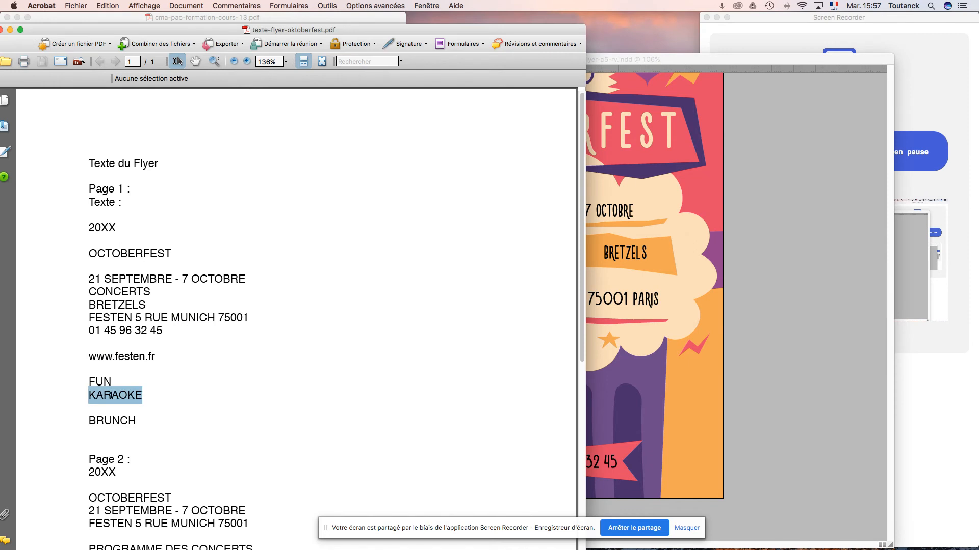
{"action": "left_click", "coordinate": [788, 411]}
{"action": "double_click", "coordinate": [470, 465]}
{"action": "key", "text": "super+a"}
{"action": "key", "text": "super+v"}
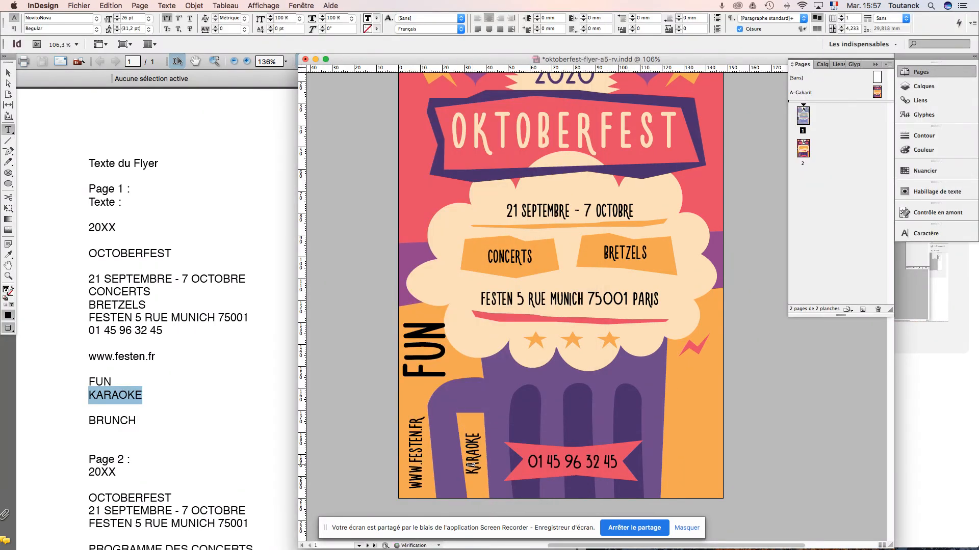
- Fit the KARAOKE frame to its content and nudge it slightly to the right within the mug handle
{"action": "left_click", "coordinate": [9, 74]}
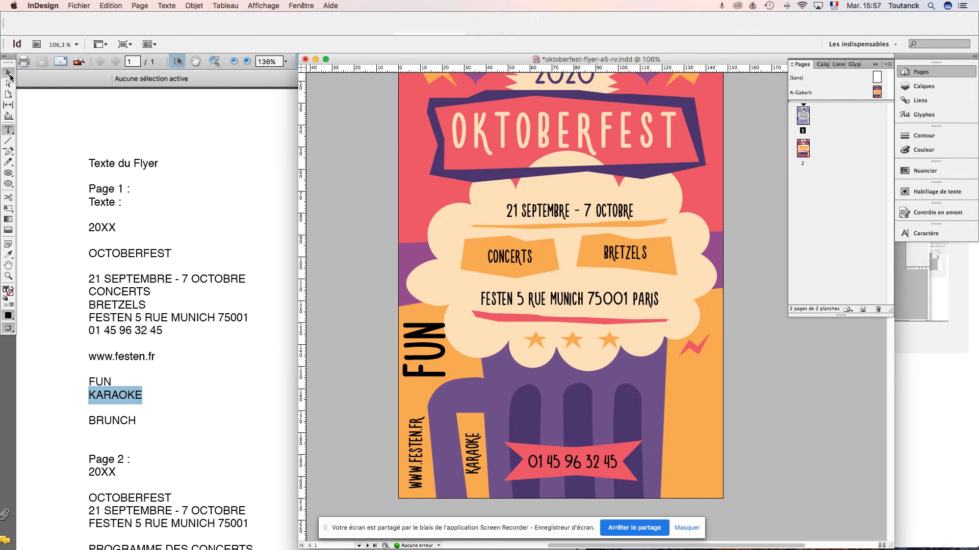
{"action": "key", "text": "super+alt+c"}
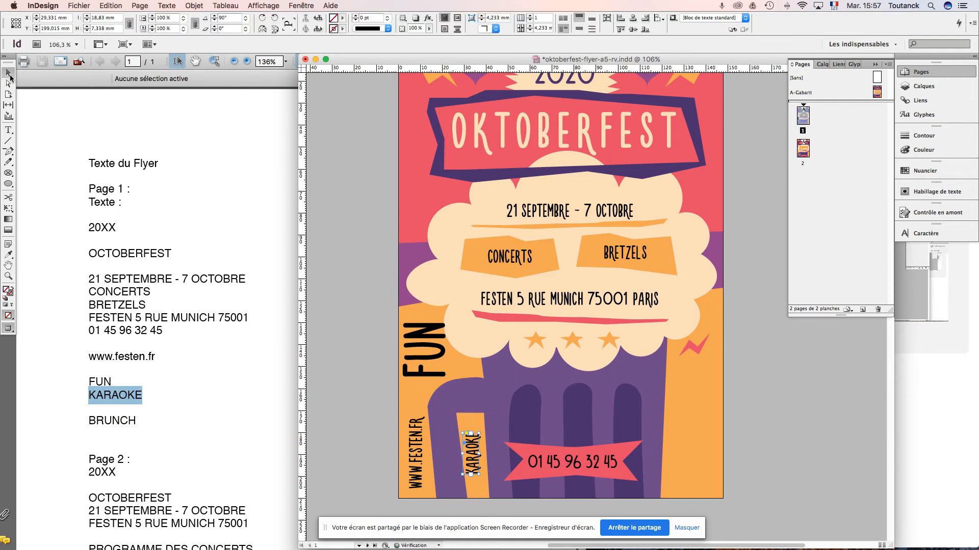
{"action": "key", "text": "Right"}
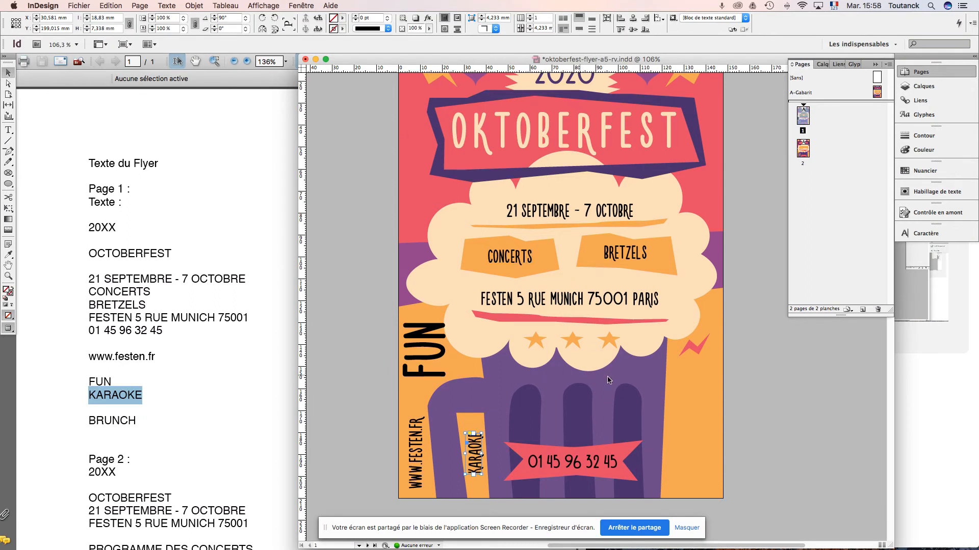
- Duplicate the vertical FUN text frame and place the copy on the orange area right of the mug
{"action": "left_click", "coordinate": [416, 360]}
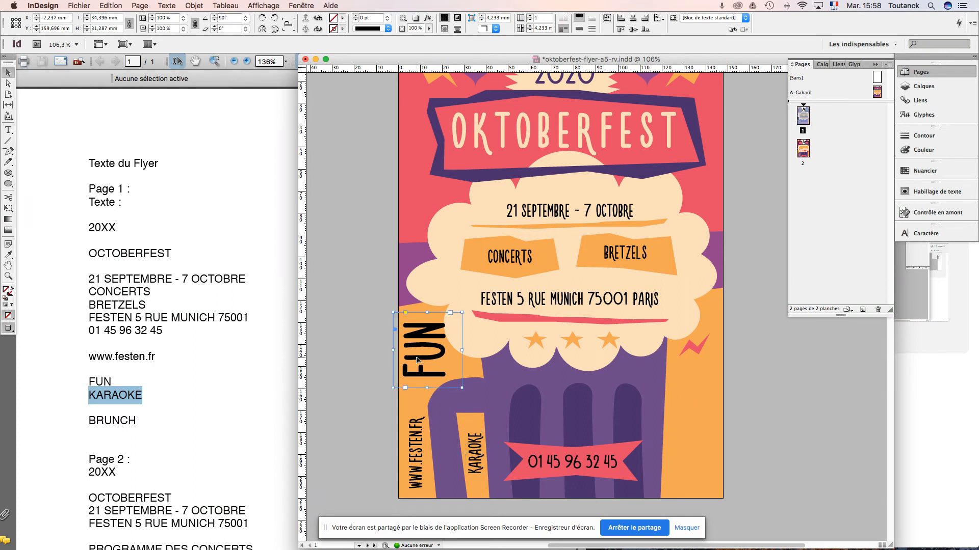
{"action": "key", "text": "super+v"}
{"action": "left_click_drag", "start_coordinate": [606, 314], "coordinate": [701, 408]}
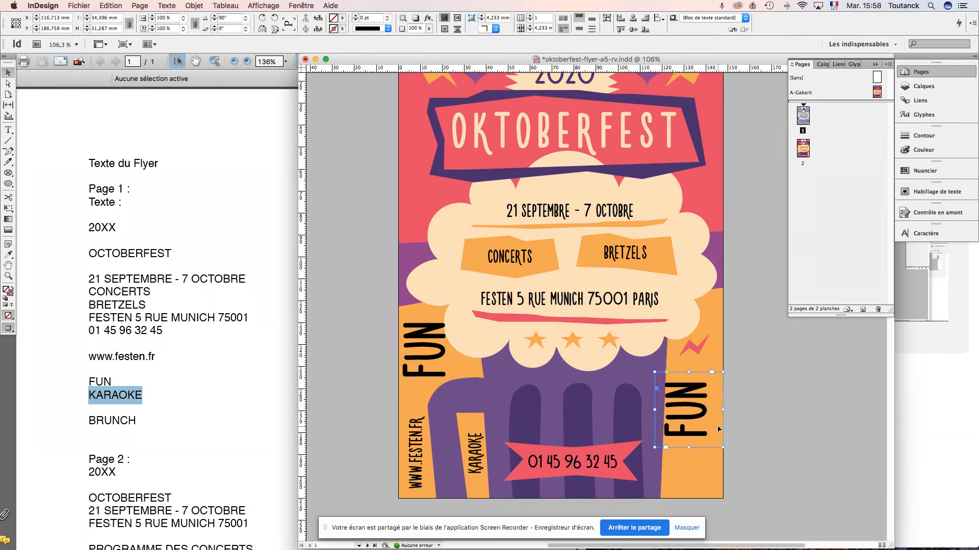
- Copy the word BRUNCH from the flyer text PDF and replace the text of the duplicated FUN frame with it
{"action": "left_click", "coordinate": [91, 382]}
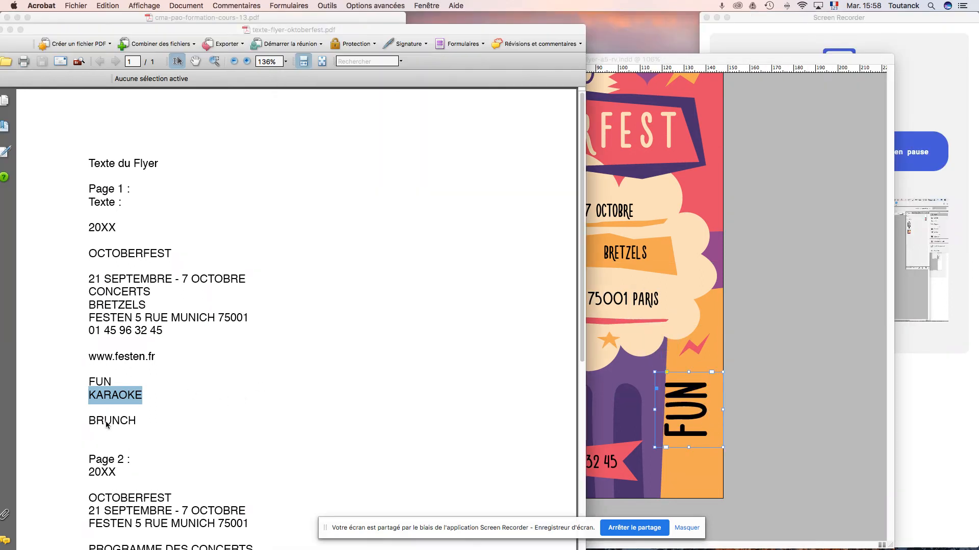
{"action": "left_click", "coordinate": [108, 421]}
{"action": "left_click_drag", "start_coordinate": [136, 421], "coordinate": [80, 421]}
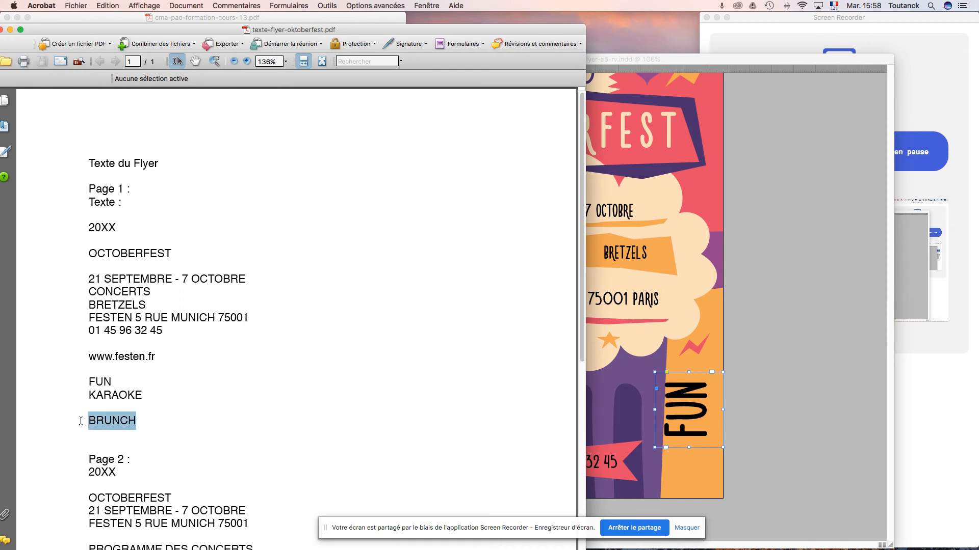
{"action": "left_click", "coordinate": [731, 468]}
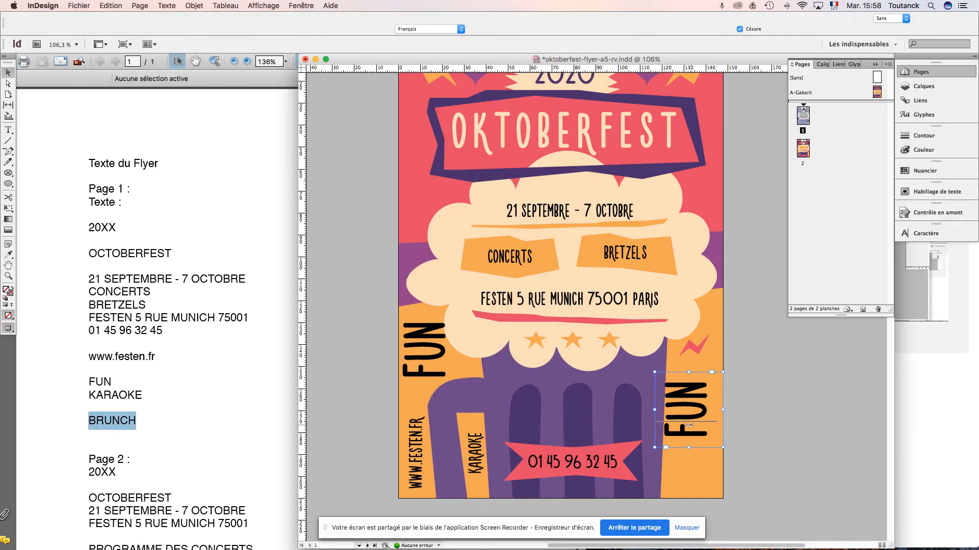
{"action": "triple_click", "coordinate": [692, 428]}
{"action": "key", "text": "super+v"}
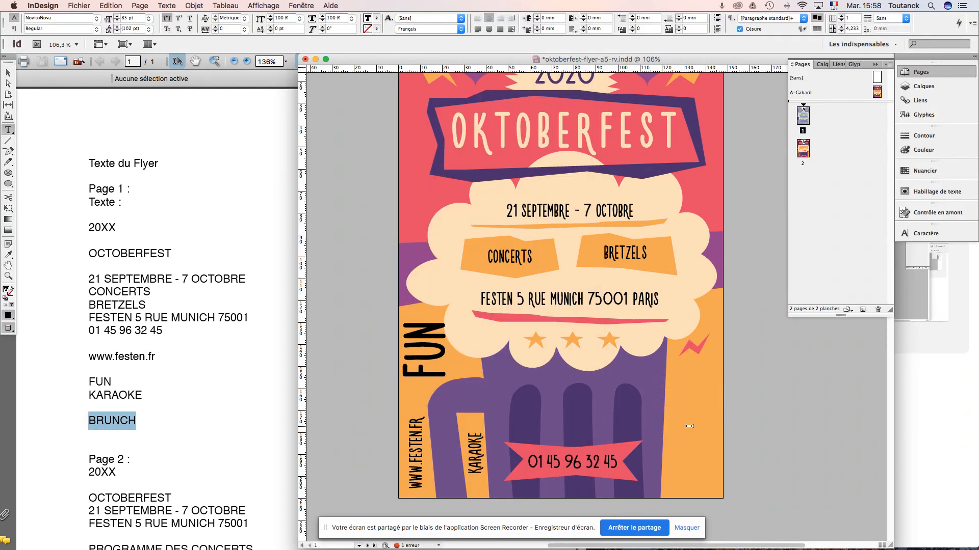
{"action": "key", "text": "Escape"}
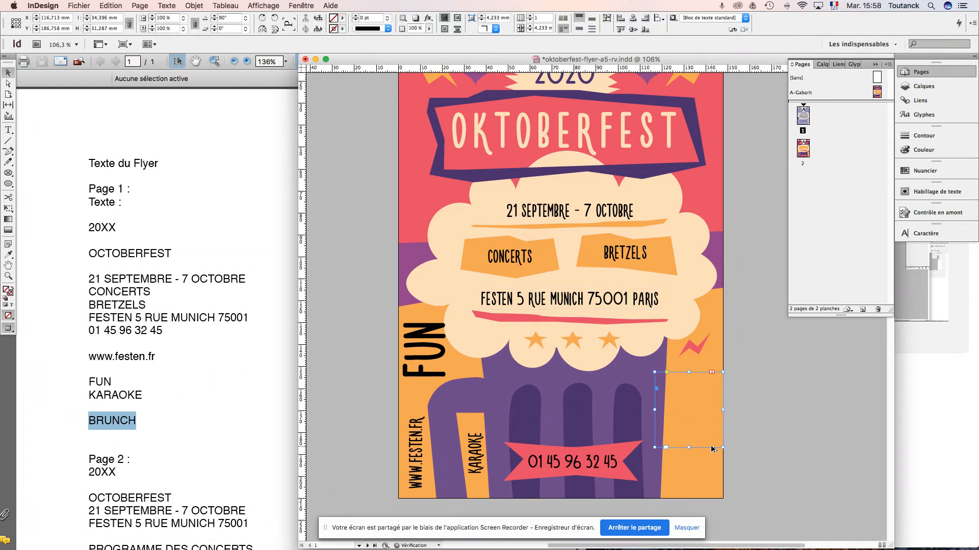
- Lengthen the BRUNCH frame to about 56 mm and position it along the page's right edge, just below the pink lightning bolt
{"action": "left_click_drag", "start_coordinate": [688, 447], "coordinate": [688, 495]}
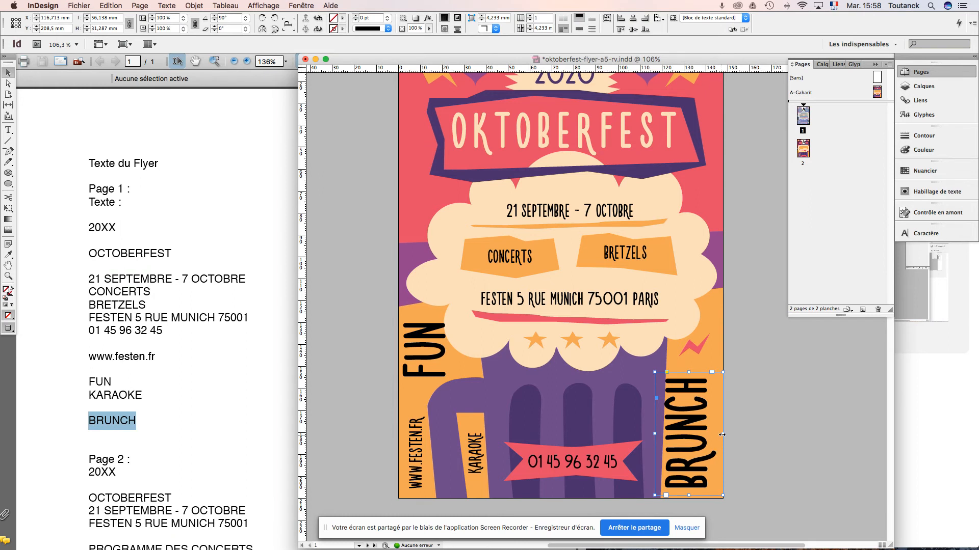
{"action": "left_click_drag", "start_coordinate": [693, 442], "coordinate": [697, 440]}
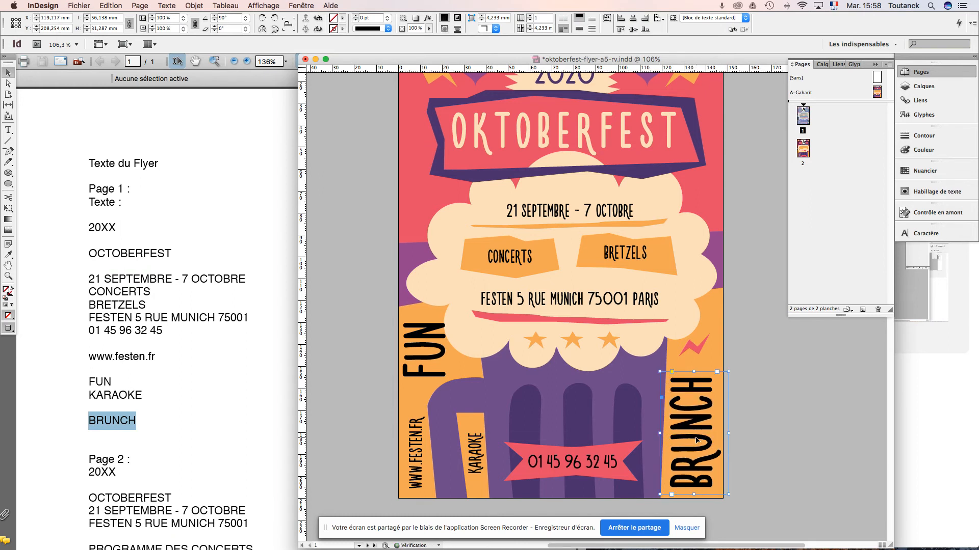
{"action": "left_click", "coordinate": [795, 418]}
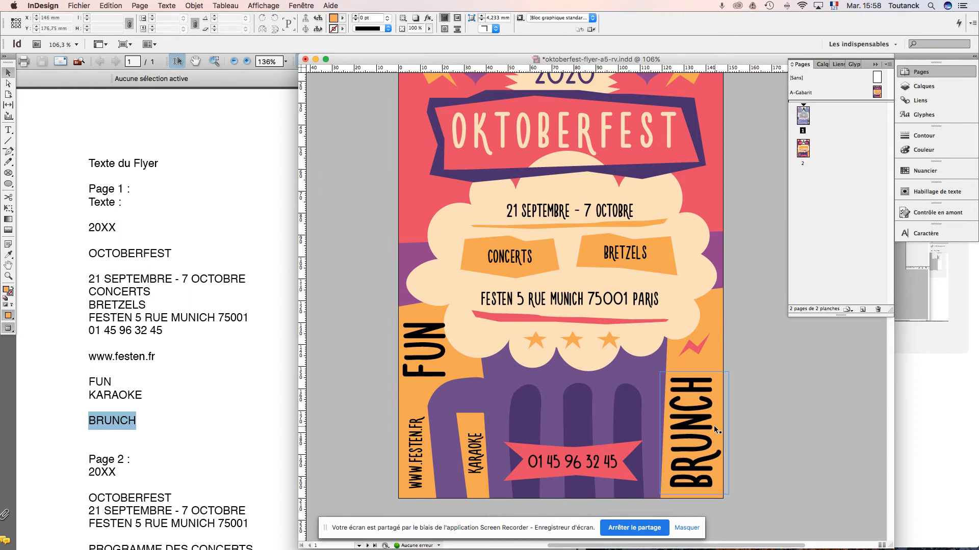
{"action": "left_click_drag", "start_coordinate": [698, 425], "coordinate": [698, 418]}
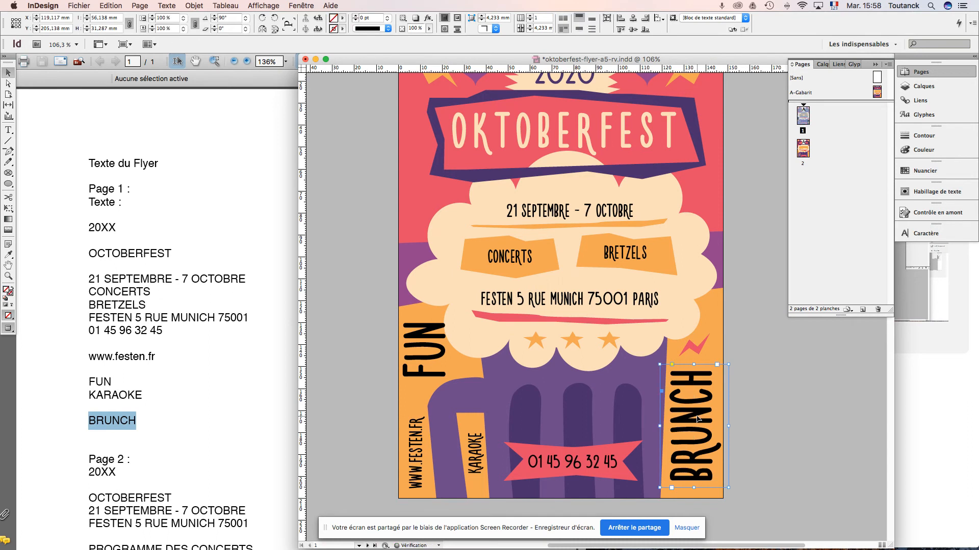
{"action": "left_click", "coordinate": [782, 415]}
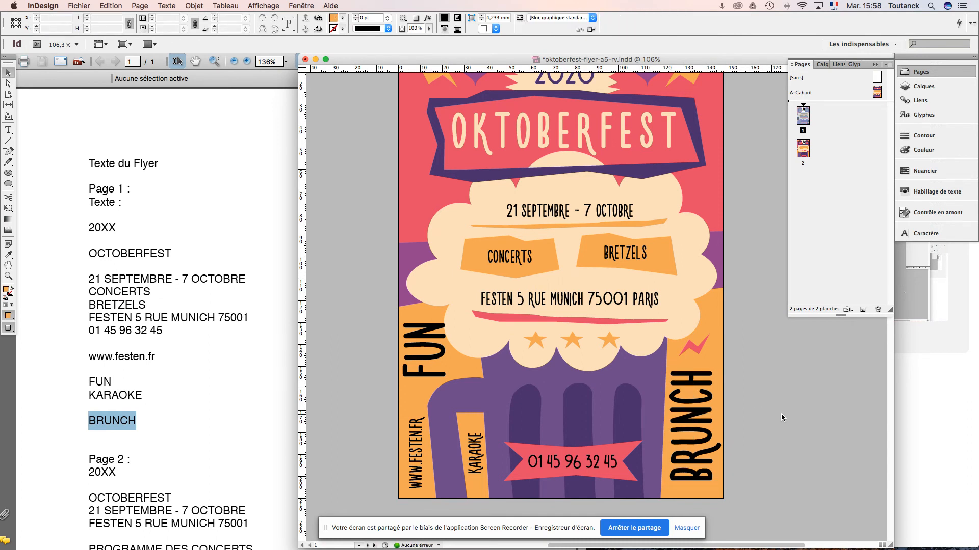
- Close the flyer text PDF to uncover the reference flyer design, and switch back to InDesign with the whole page in view
{"action": "key", "text": "super+minus"}
{"action": "key", "text": "super+minus"}
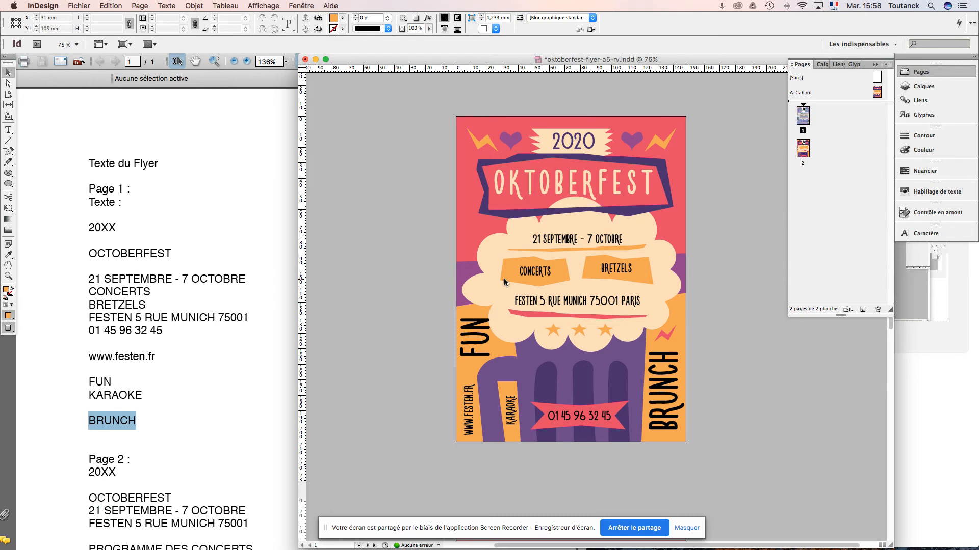
{"action": "left_click", "coordinate": [67, 86]}
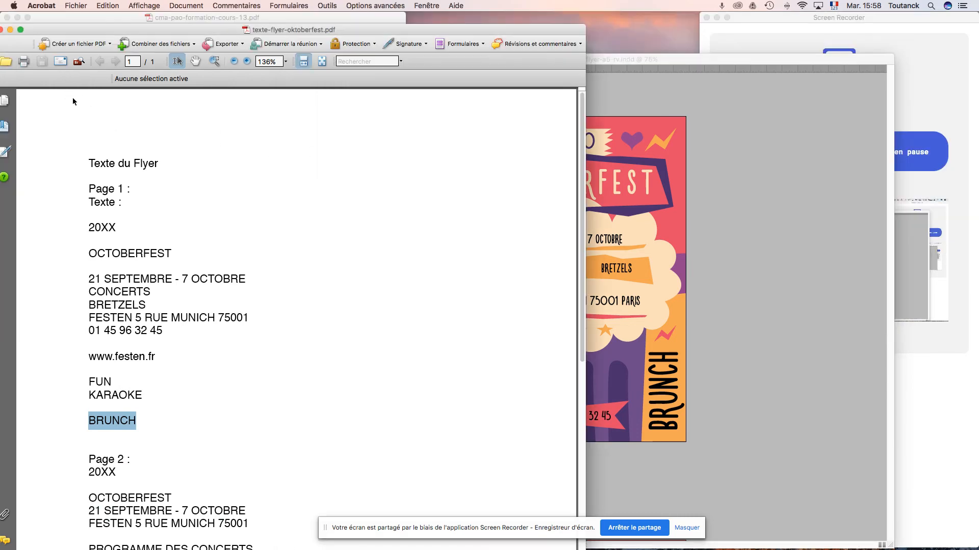
{"action": "left_click", "coordinate": [11, 30]}
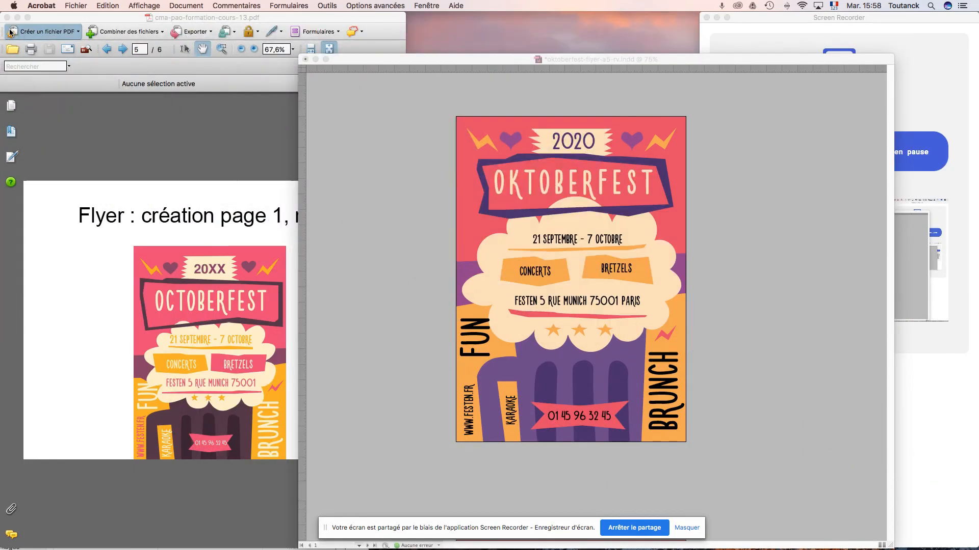
{"action": "left_click", "coordinate": [724, 285]}
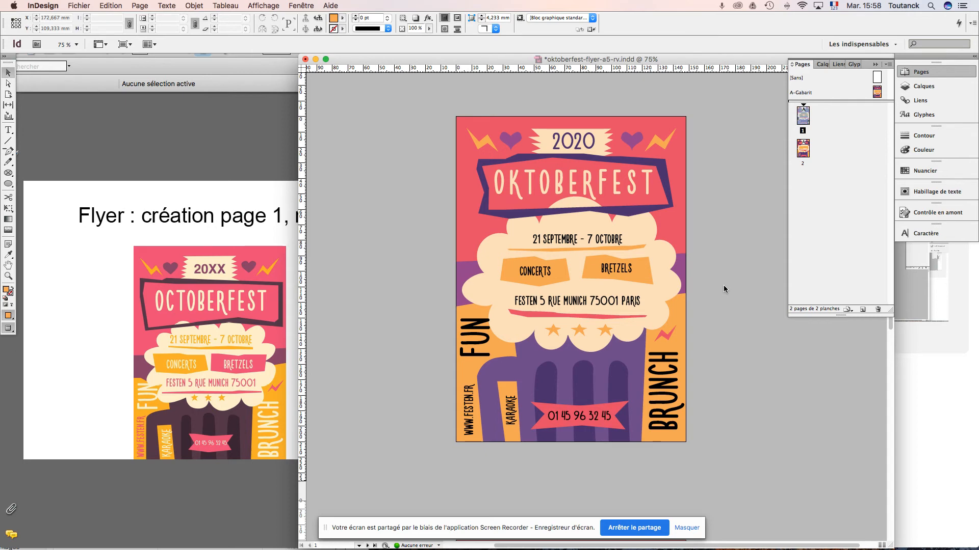
- Color the "21 SEPTEMBRE - 7 OCTOBRE" text, not its frame, with the orange swatch C=0 M=42 J=76 N=0
{"action": "left_click", "coordinate": [602, 245]}
{"action": "double_click", "coordinate": [602, 246]}
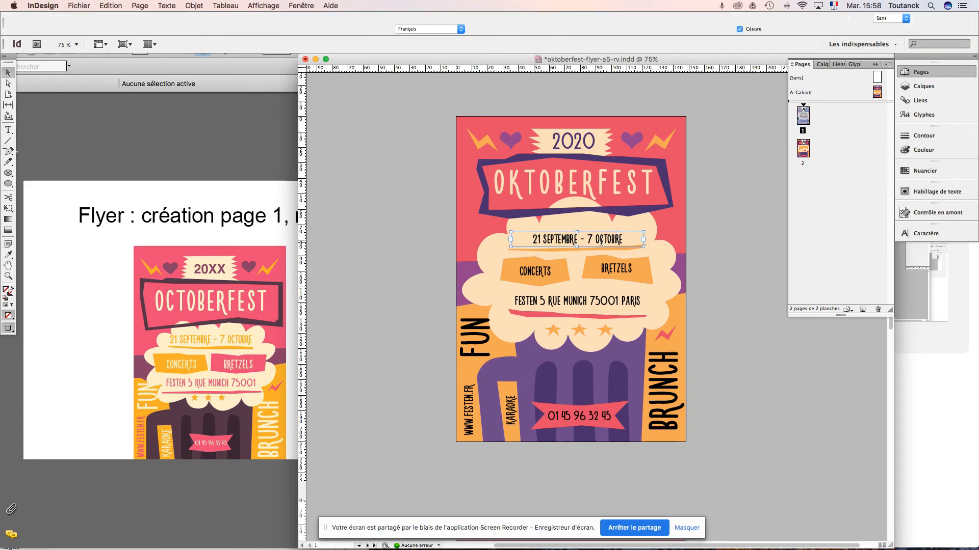
{"action": "scroll", "coordinate": [602, 245], "scroll_direction": "up", "scroll_amount": 1}
{"action": "left_click", "coordinate": [376, 21]}
{"action": "left_click", "coordinate": [400, 152]}
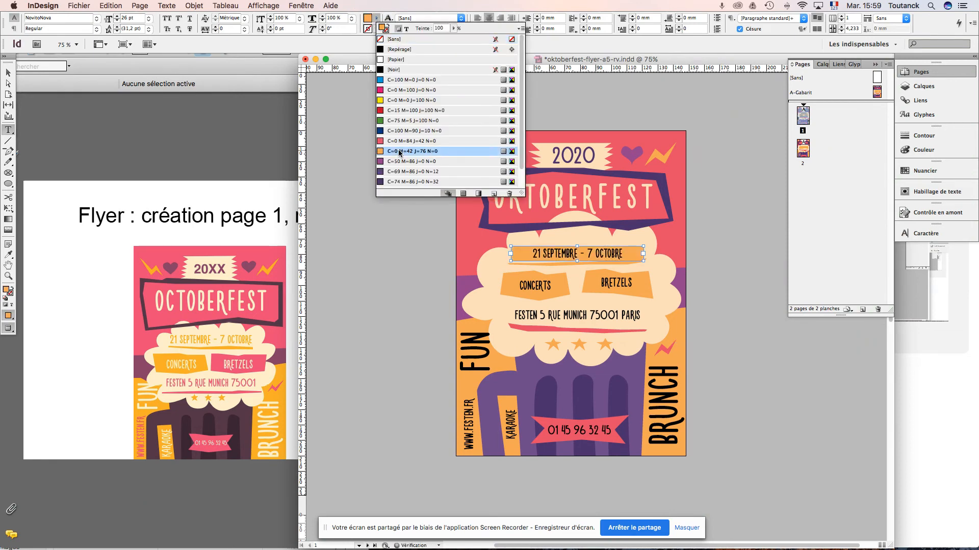
{"action": "key", "text": "super+z"}
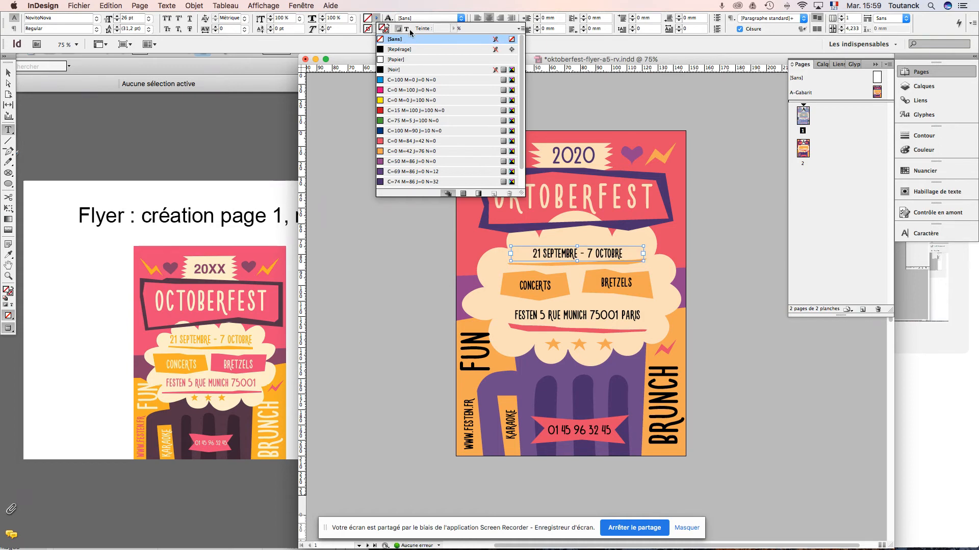
{"action": "left_click", "coordinate": [406, 29]}
{"action": "left_click", "coordinate": [400, 152]}
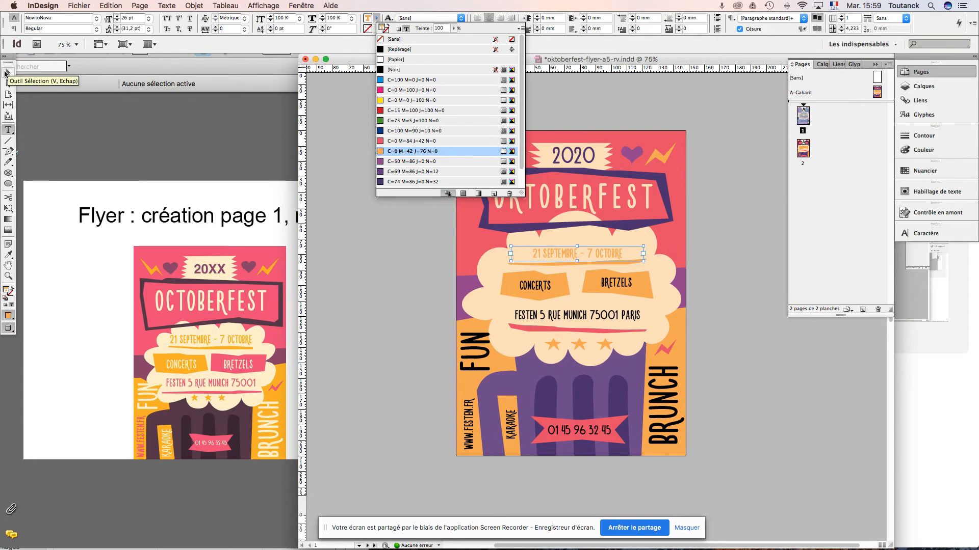
{"action": "left_click", "coordinate": [7, 72]}
{"action": "left_click", "coordinate": [700, 315]}
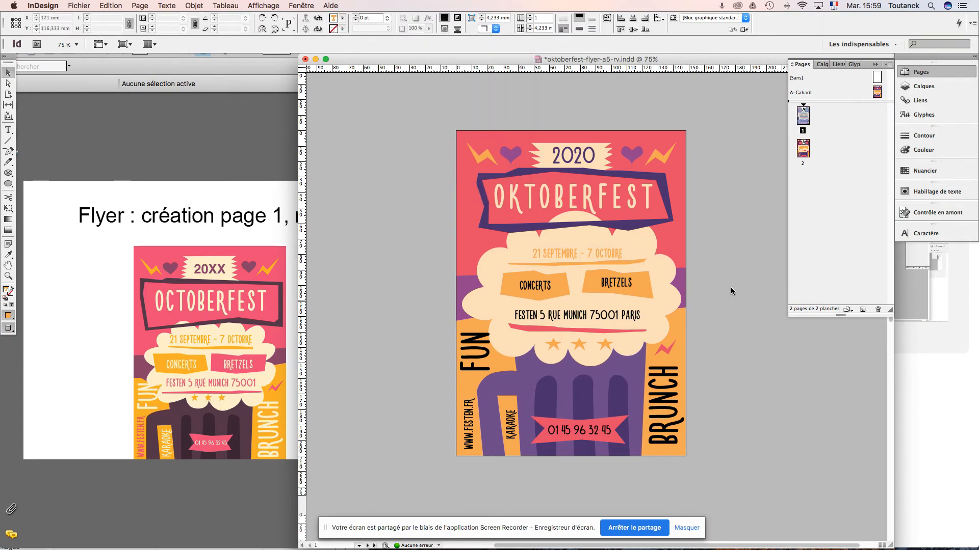
- Open the A-Gabarit master page and select the cream beer foam shape
{"action": "double_click", "coordinate": [878, 93]}
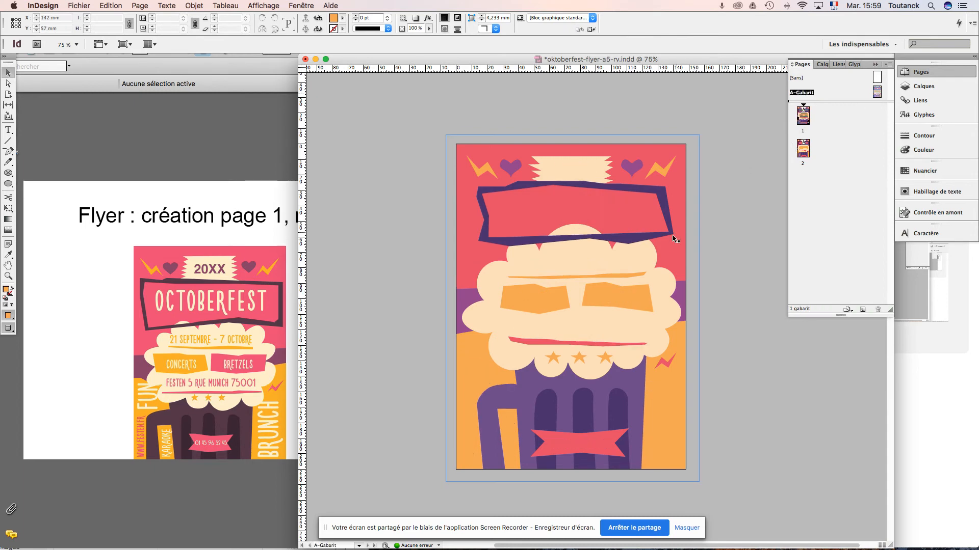
{"action": "left_click", "coordinate": [651, 259]}
{"action": "left_click", "coordinate": [652, 262]}
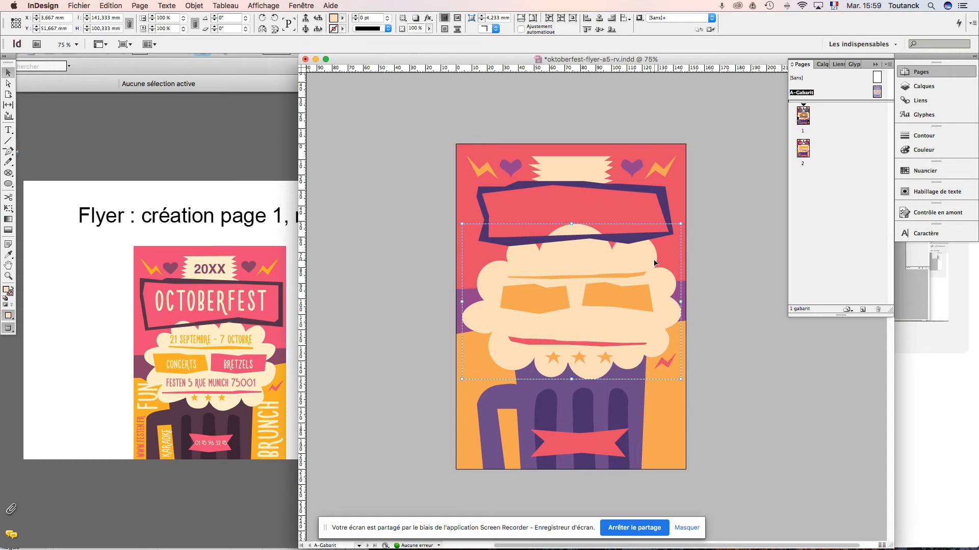
- Create a 20% tint swatch of C=0 M=42 J=76 N=0 and apply it as the foam shape's fill
{"action": "left_click", "coordinate": [342, 18]}
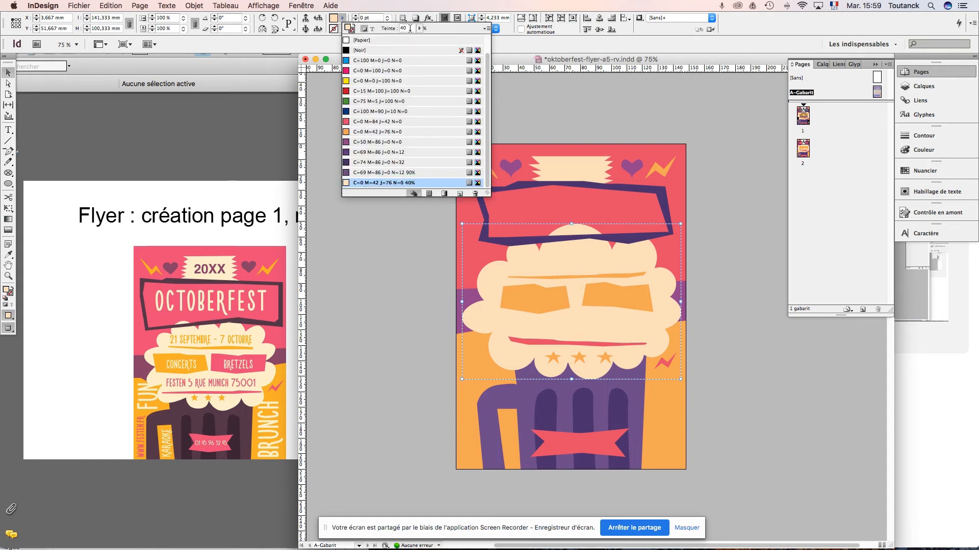
{"action": "left_click", "coordinate": [486, 28]}
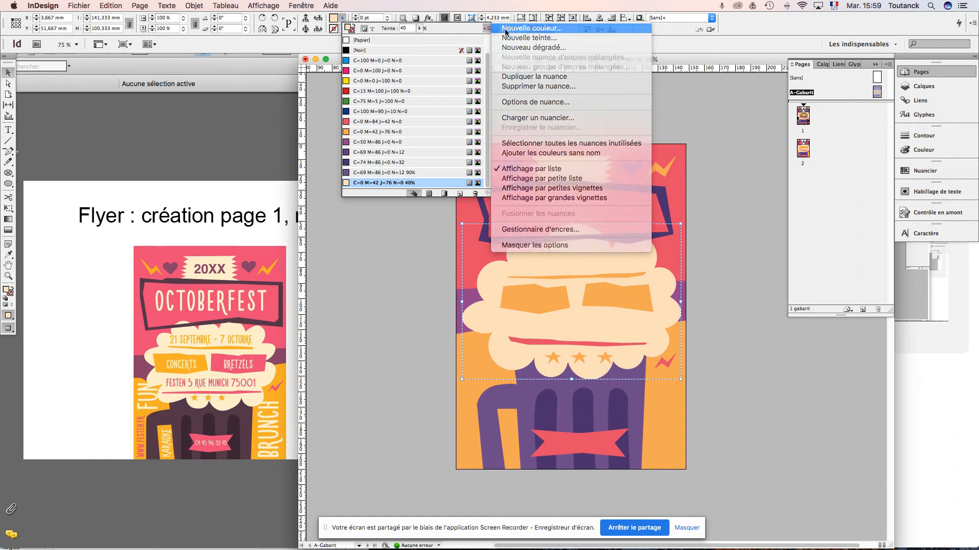
{"action": "left_click", "coordinate": [506, 31]}
{"action": "left_click", "coordinate": [658, 220]}
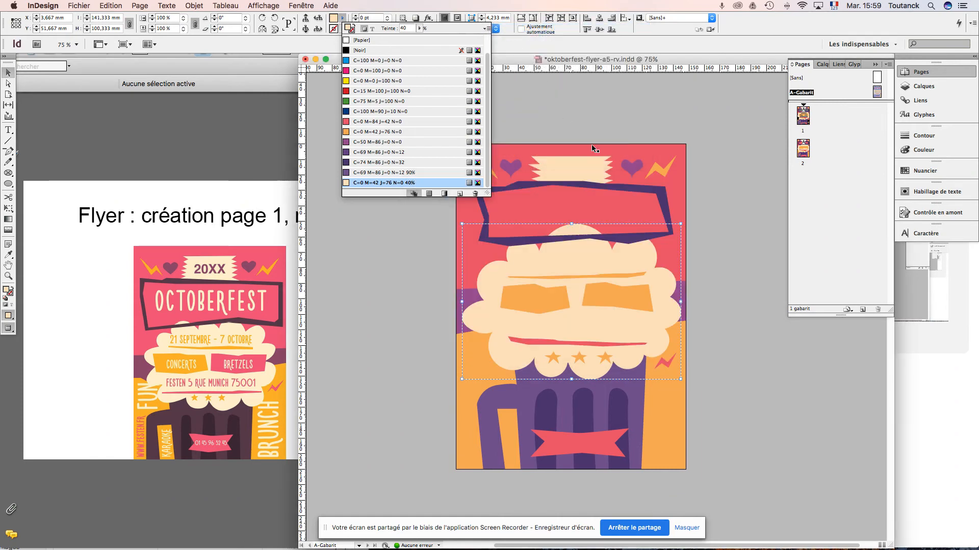
{"action": "left_click", "coordinate": [487, 30]}
{"action": "left_click", "coordinate": [529, 42]}
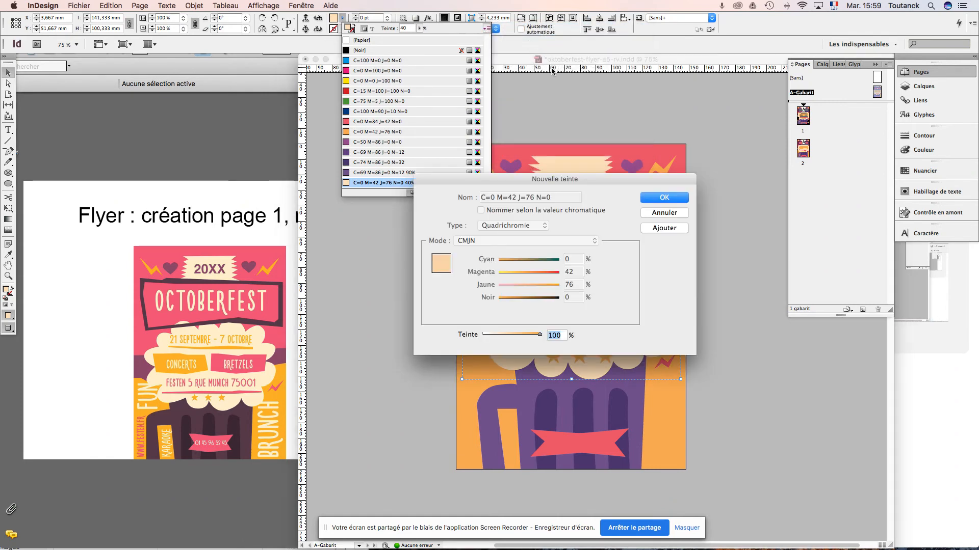
{"action": "type", "text": "20"}
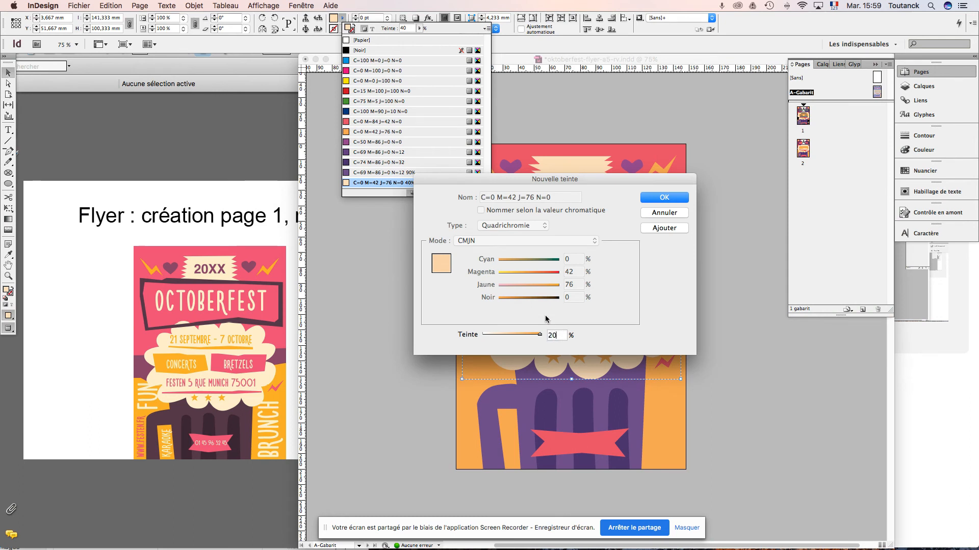
{"action": "left_click", "coordinate": [655, 204]}
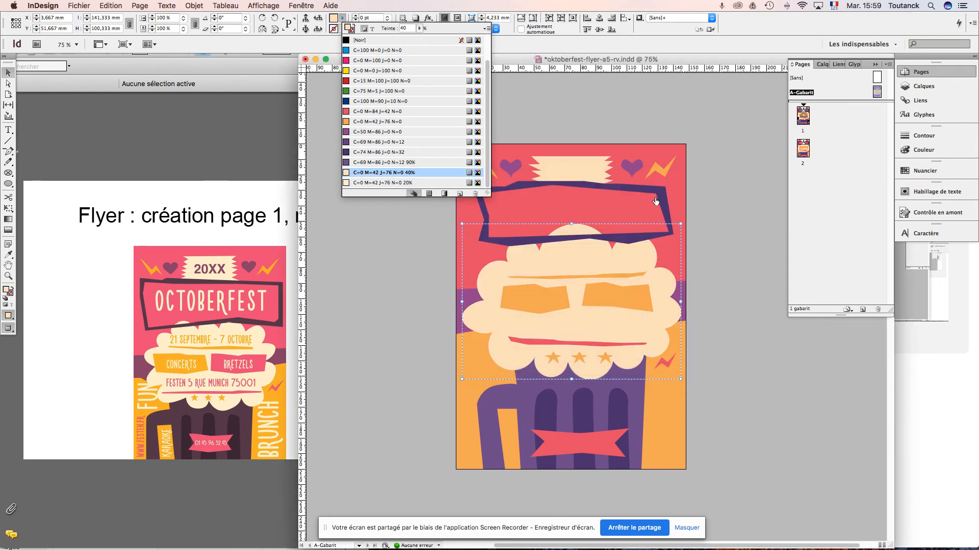
{"action": "left_click", "coordinate": [710, 262]}
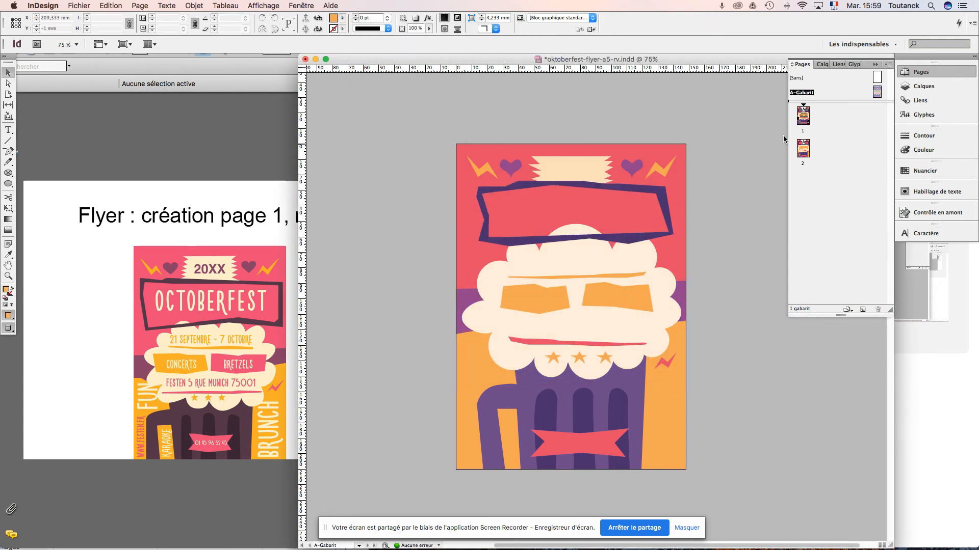
- Return to page 1 and color the CONCERTS and BRETZELS text with the 20% tint swatch of C=0 M=42 J=76 N=0
{"action": "double_click", "coordinate": [804, 116]}
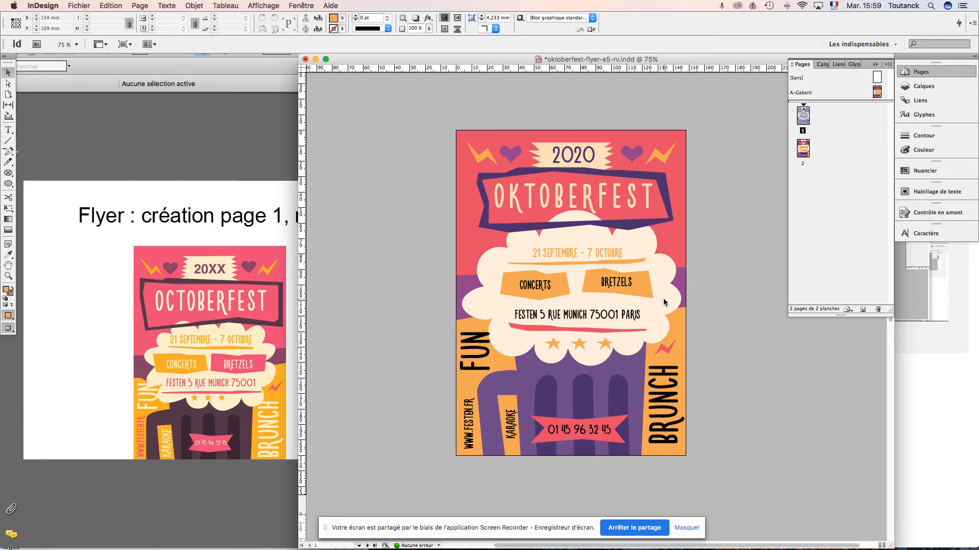
{"action": "left_click", "coordinate": [539, 288]}
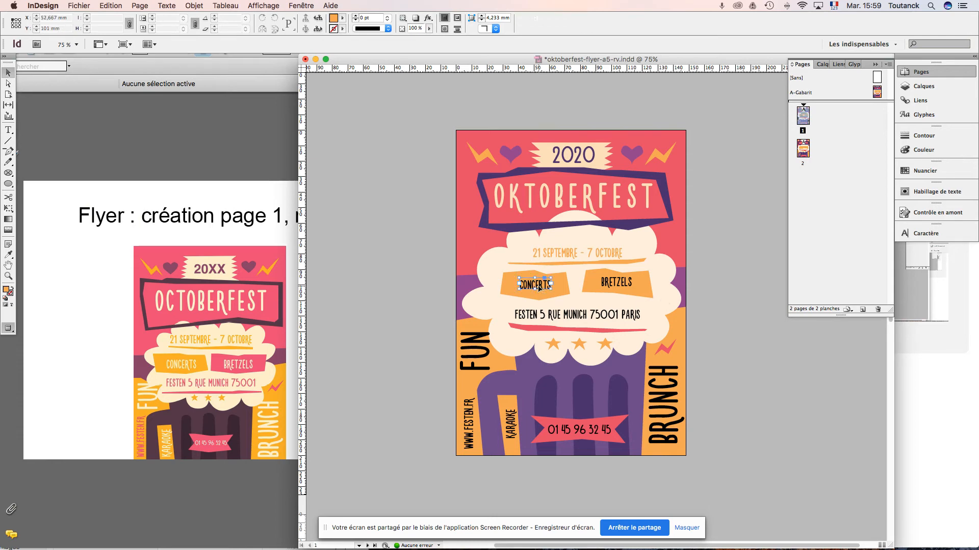
{"action": "left_click", "coordinate": [616, 284], "text": "shift"}
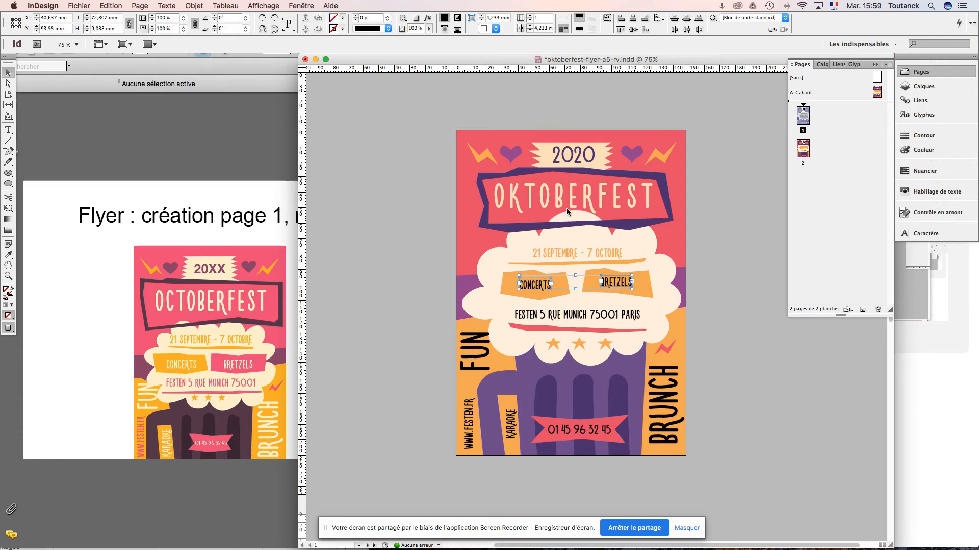
{"action": "left_click", "coordinate": [343, 19]}
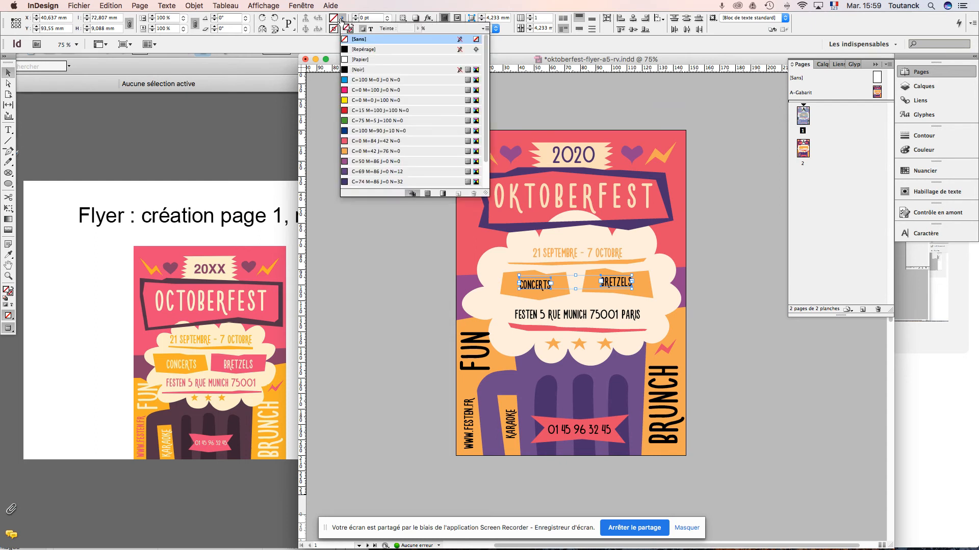
{"action": "left_click", "coordinate": [371, 29]}
{"action": "scroll", "coordinate": [405, 142], "scroll_direction": "down", "scroll_amount": 3}
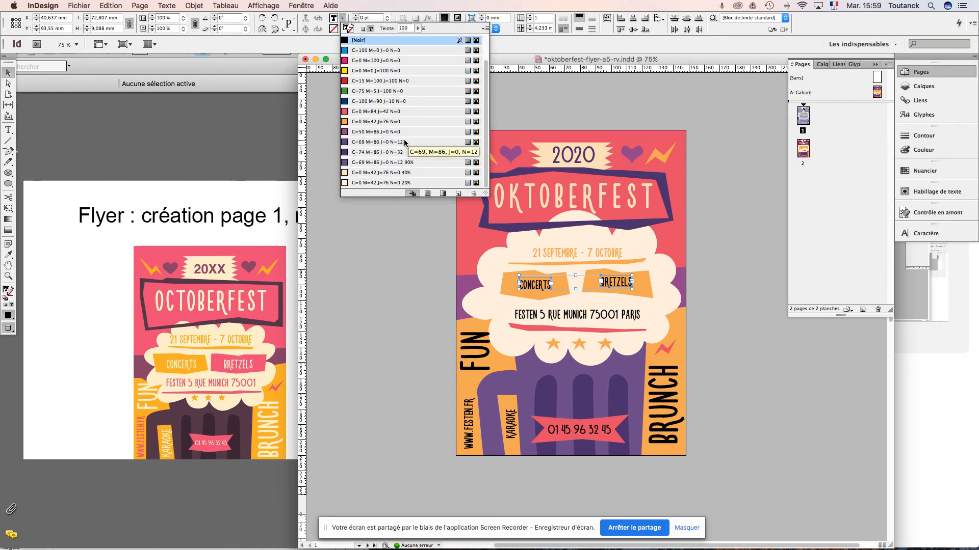
{"action": "left_click", "coordinate": [368, 182]}
{"action": "left_click", "coordinate": [716, 347]}
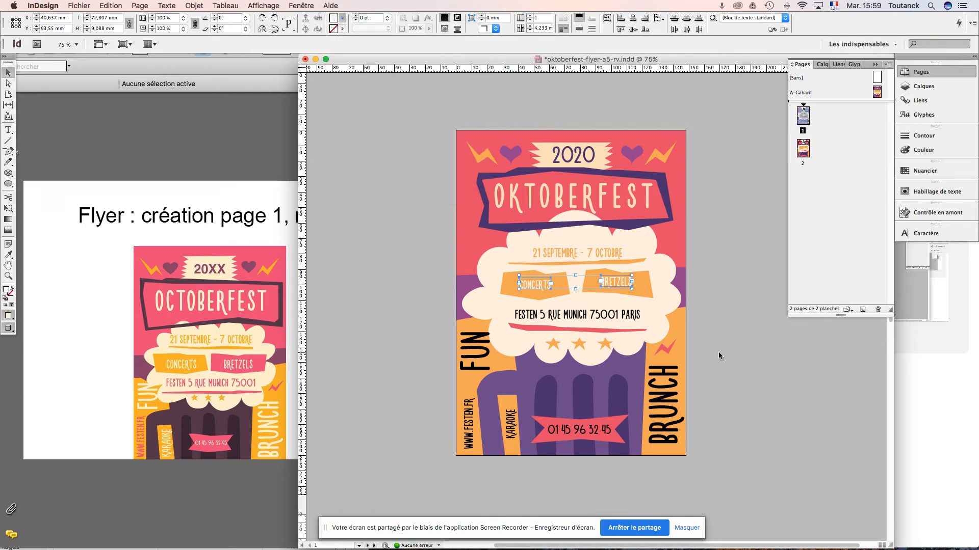
- Color the address line's text below CONCERTS and BRETZELS with the pink-red swatch C=0 M=84 J=42 N=0
{"action": "left_click", "coordinate": [608, 317]}
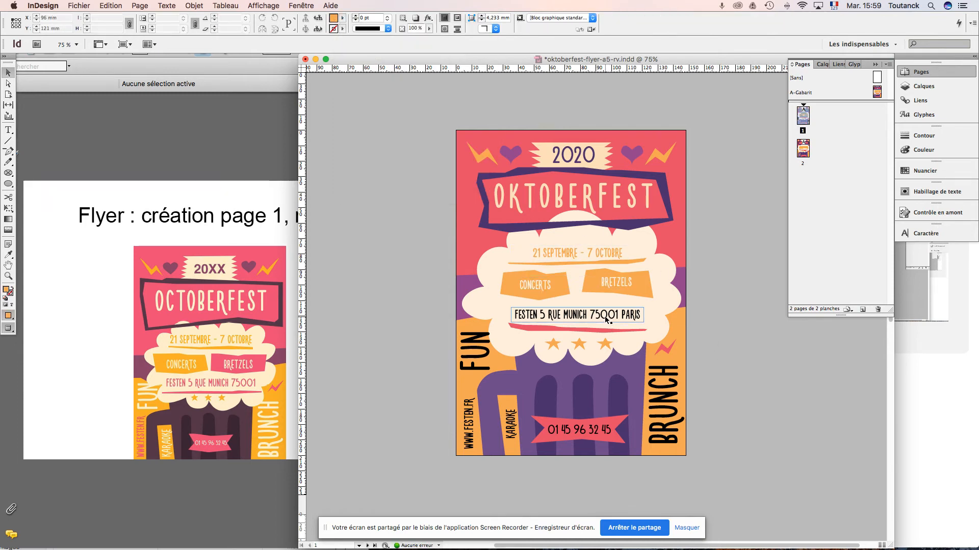
{"action": "key", "text": "t"}
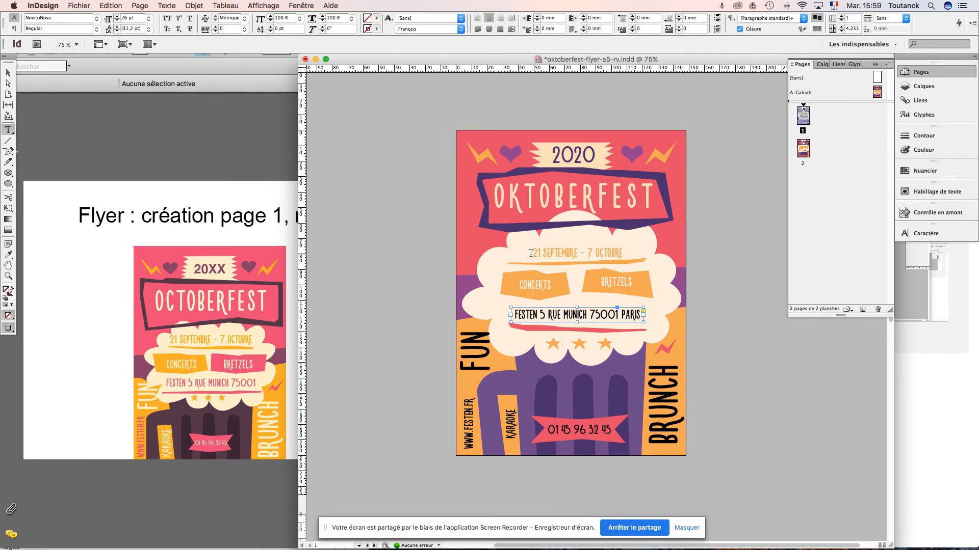
{"action": "left_click", "coordinate": [377, 19]}
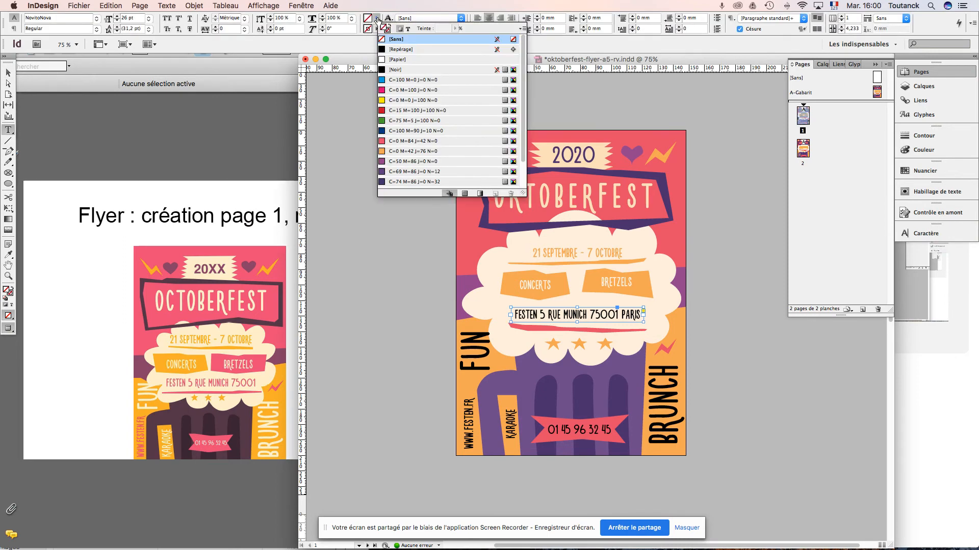
{"action": "left_click", "coordinate": [408, 28]}
{"action": "left_click", "coordinate": [403, 69]}
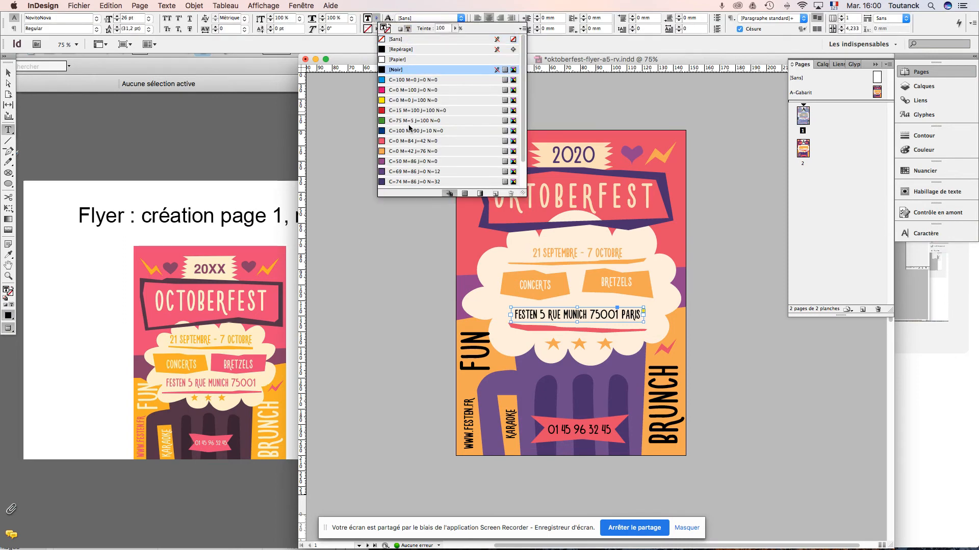
{"action": "left_click", "coordinate": [402, 141]}
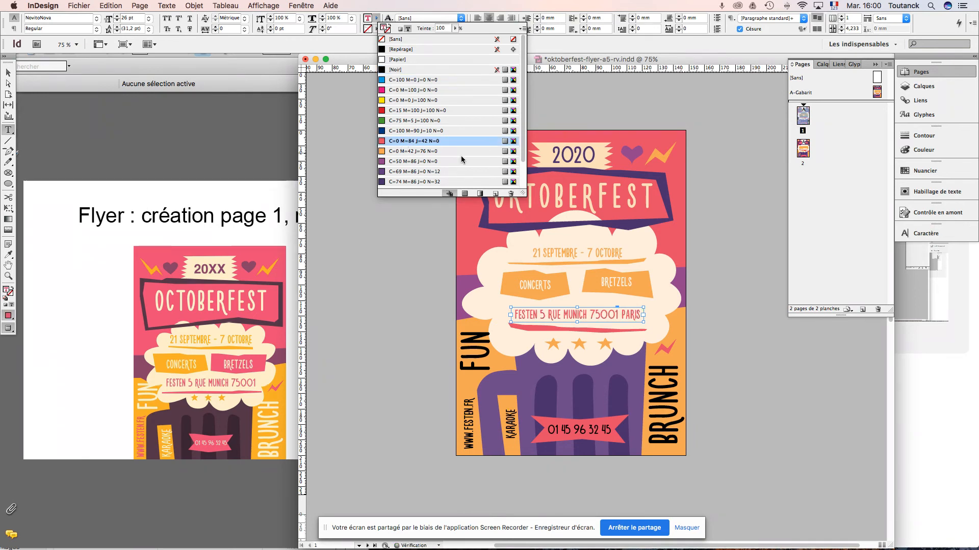
{"action": "left_click", "coordinate": [8, 74]}
{"action": "left_click", "coordinate": [713, 328]}
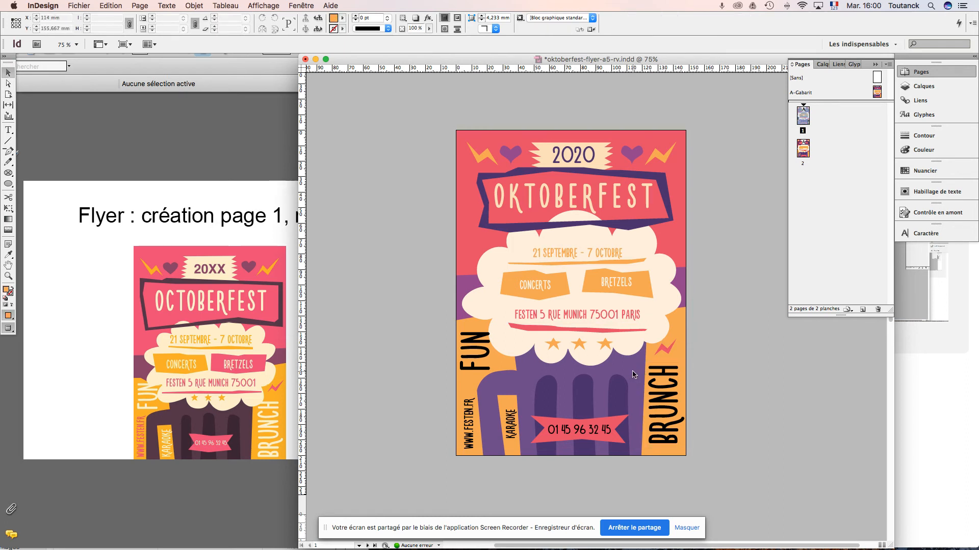
- Open the A-Gabarit master page and select the purple beer mug shape
{"action": "double_click", "coordinate": [878, 93]}
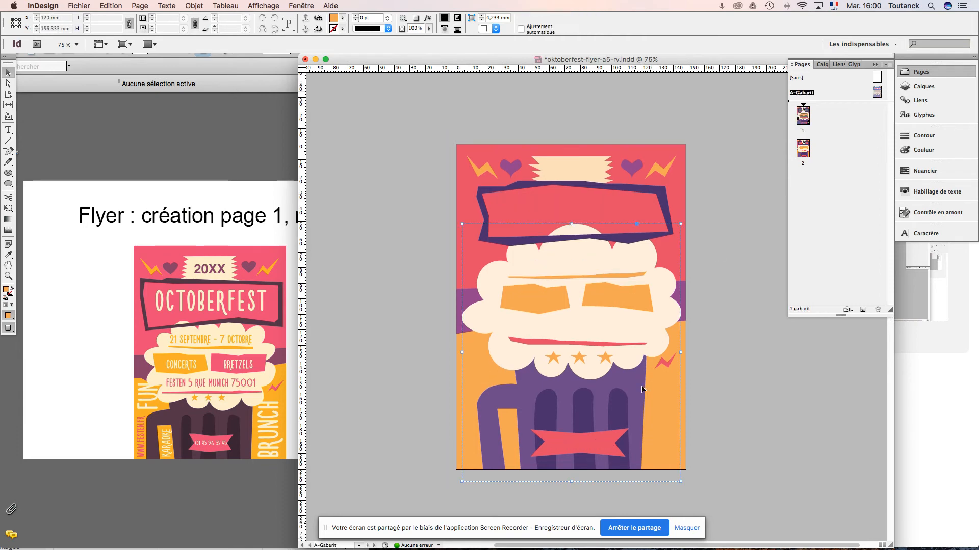
{"action": "left_click", "coordinate": [342, 19]}
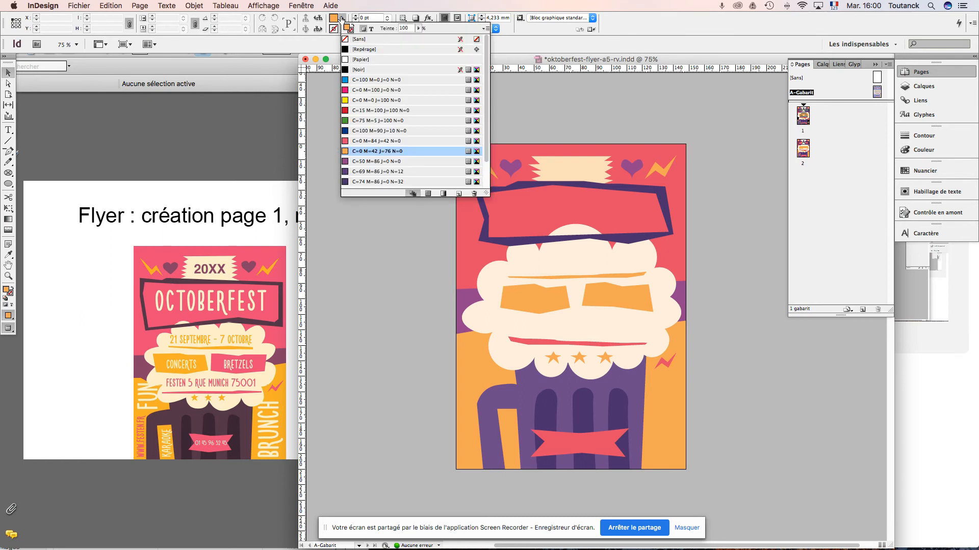
{"action": "left_click", "coordinate": [363, 179]}
{"action": "left_click", "coordinate": [640, 385]}
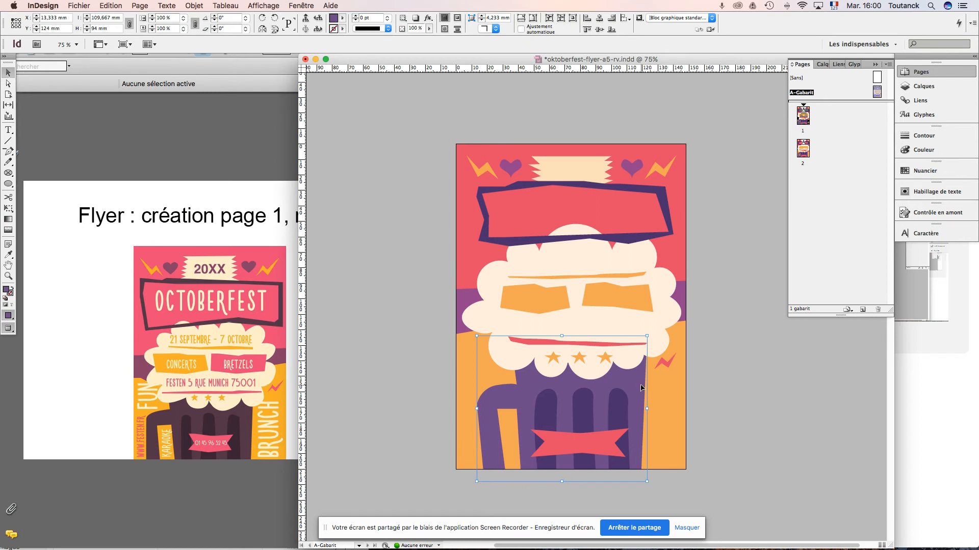
- Darken the mug's purple swatch to C=67 M=83 J=0 N=42, keeping its 90% tint
{"action": "left_click", "coordinate": [343, 19]}
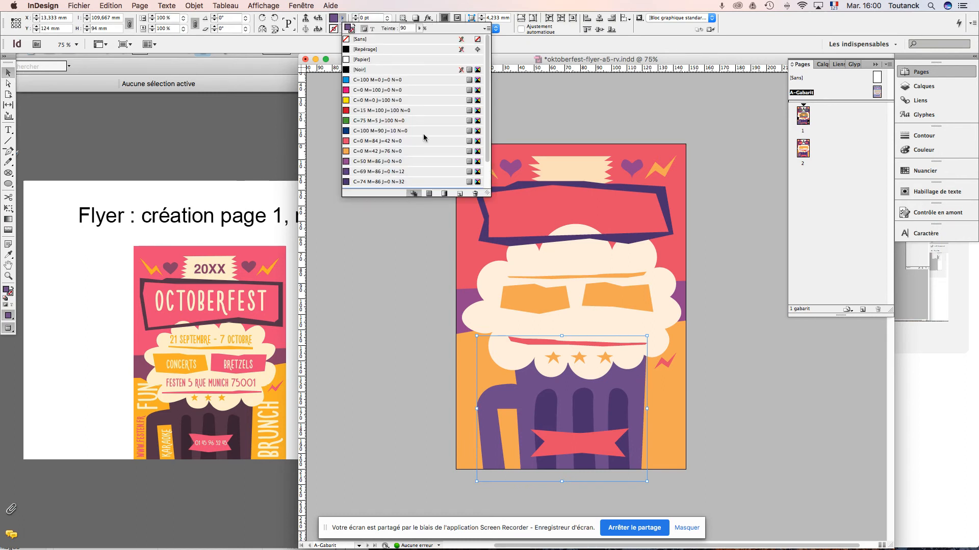
{"action": "scroll", "coordinate": [382, 81], "scroll_direction": "down", "scroll_amount": 3}
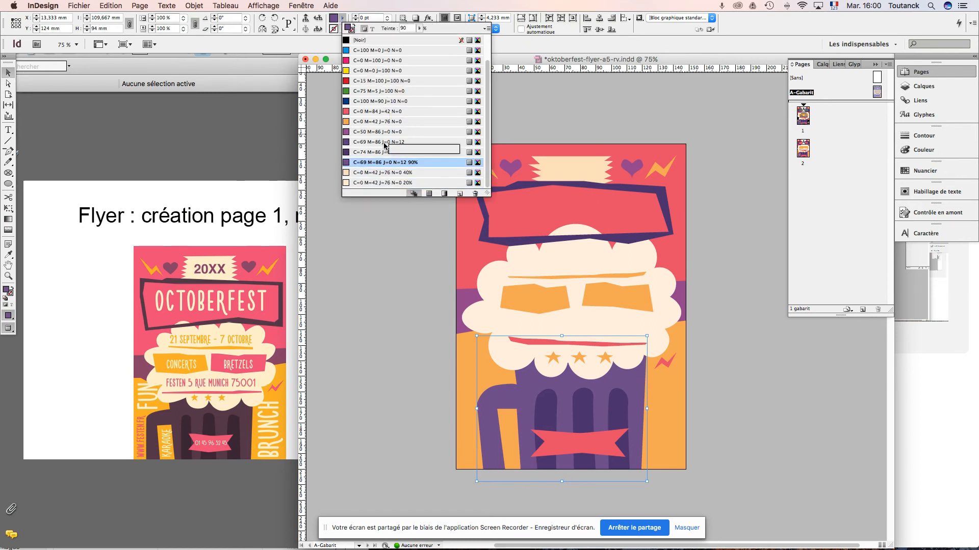
{"action": "double_click", "coordinate": [376, 163]}
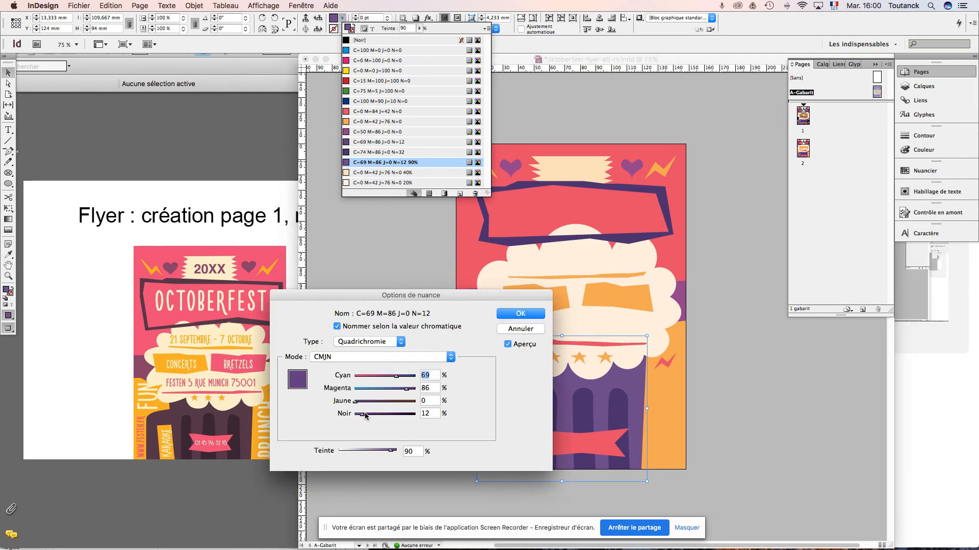
{"action": "left_click_drag", "start_coordinate": [363, 417], "coordinate": [372, 417]}
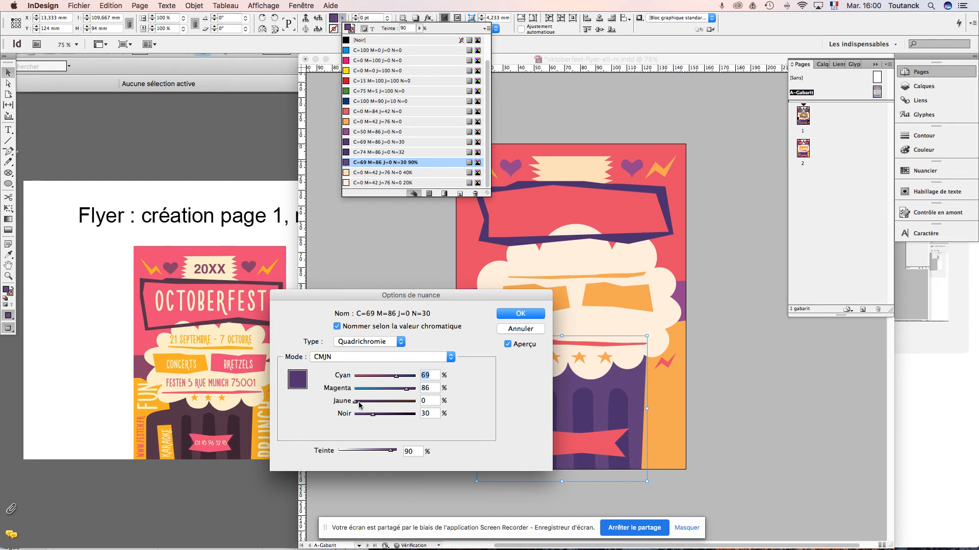
{"action": "left_click_drag", "start_coordinate": [396, 377], "coordinate": [404, 380]}
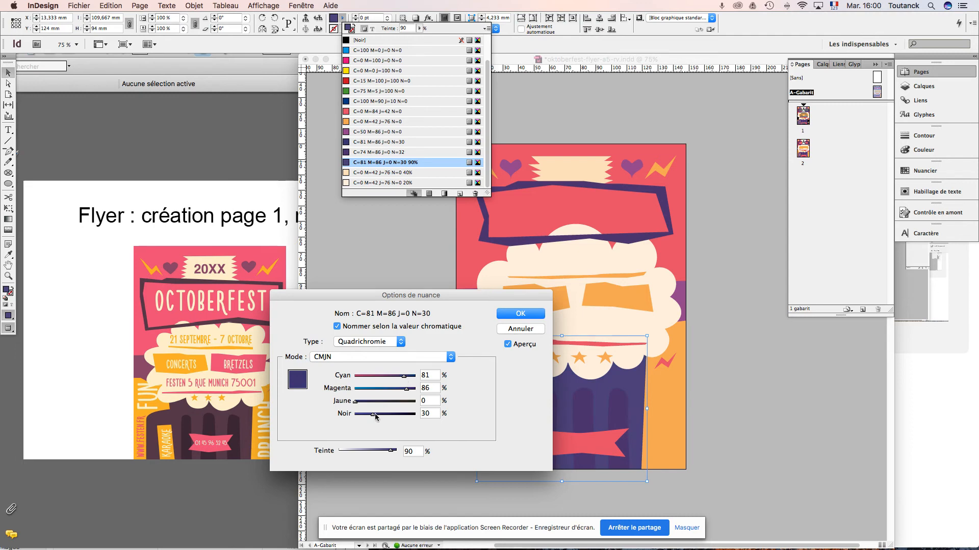
{"action": "left_click_drag", "start_coordinate": [376, 416], "coordinate": [373, 417]}
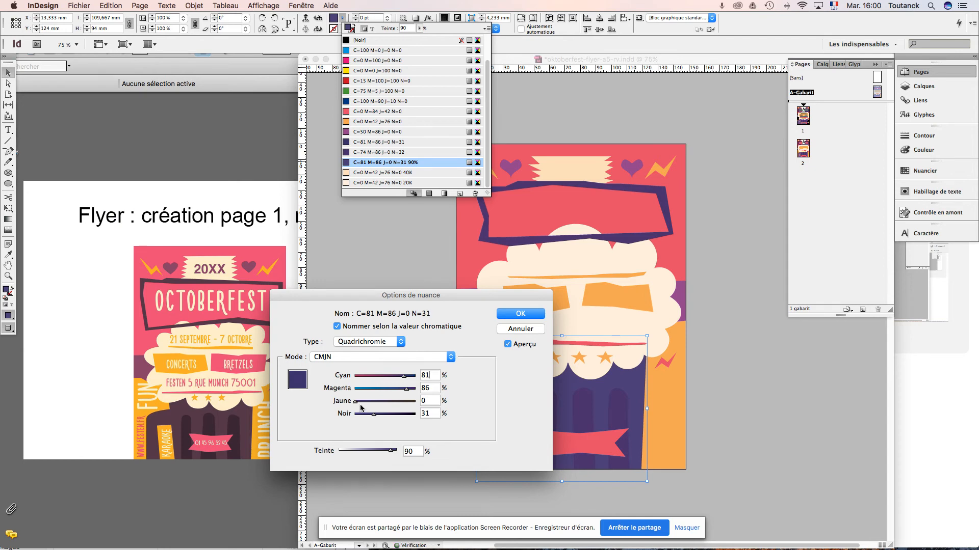
{"action": "left_click_drag", "start_coordinate": [406, 389], "coordinate": [405, 392]}
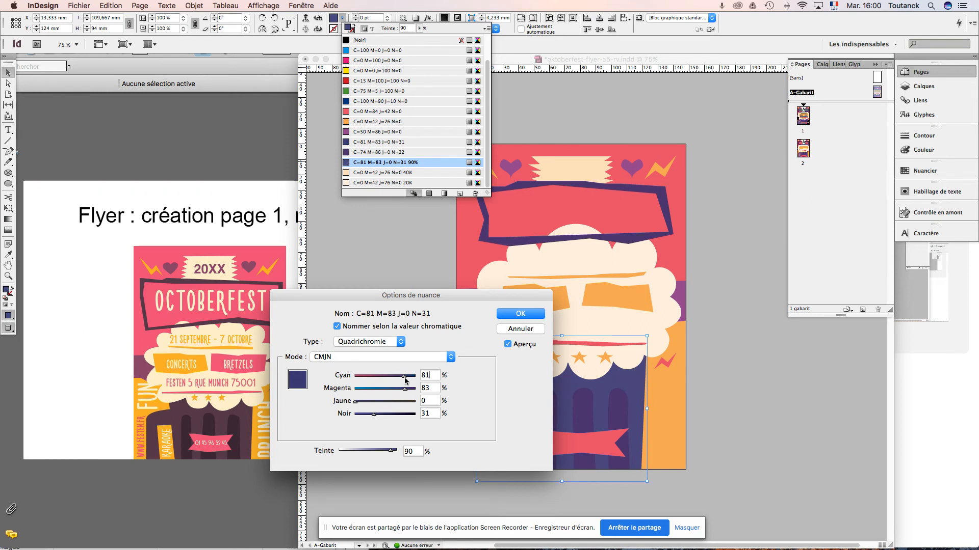
{"action": "left_click_drag", "start_coordinate": [406, 377], "coordinate": [396, 377]}
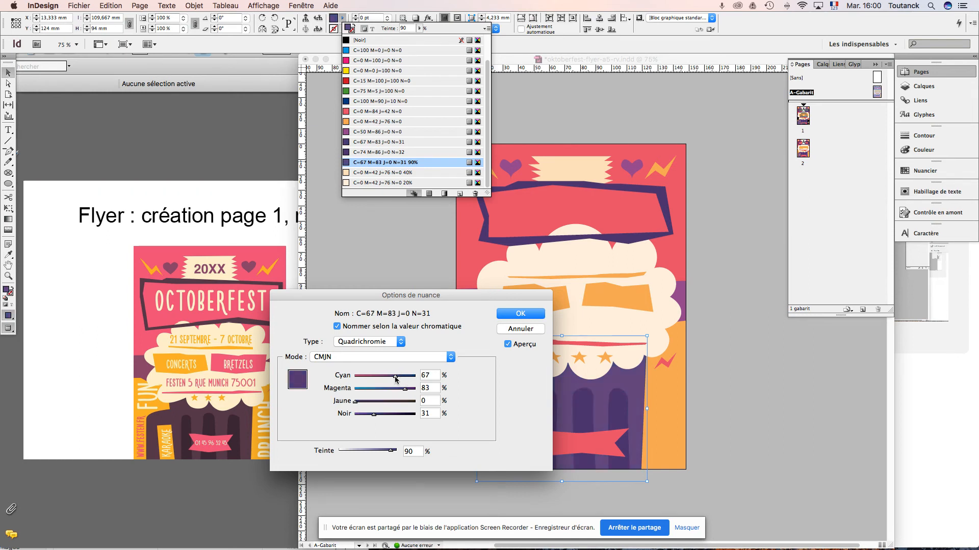
{"action": "left_click_drag", "start_coordinate": [371, 412], "coordinate": [381, 416]}
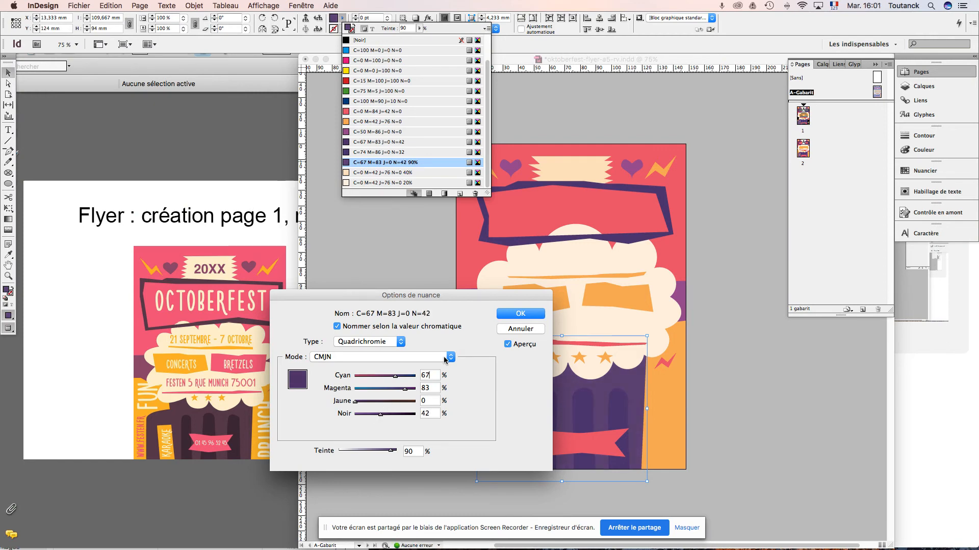
{"action": "left_click", "coordinate": [518, 313]}
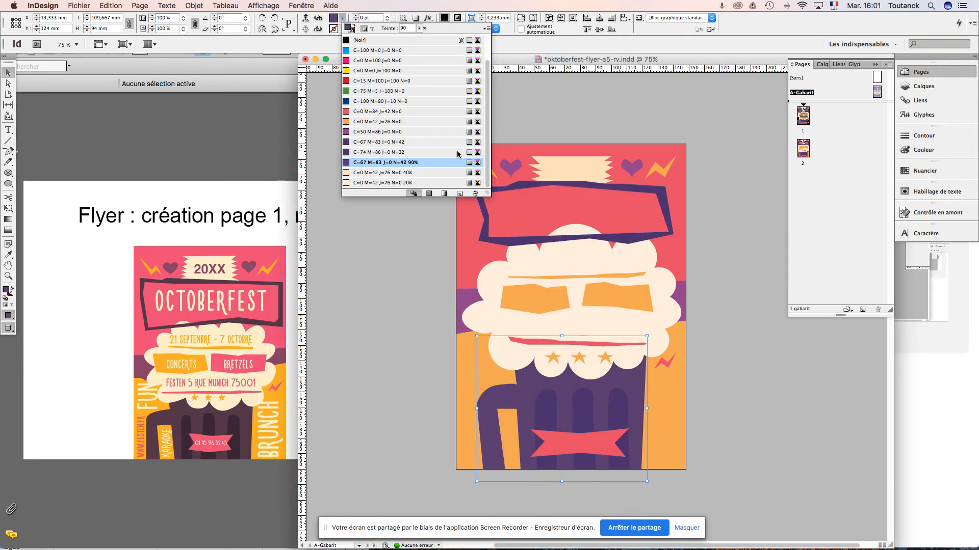
{"action": "left_click", "coordinate": [650, 417]}
- Select the dark vertical stripes on the mug and change their swatch to C=84 M=94 J=0 N=43
{"action": "left_click", "coordinate": [618, 410]}
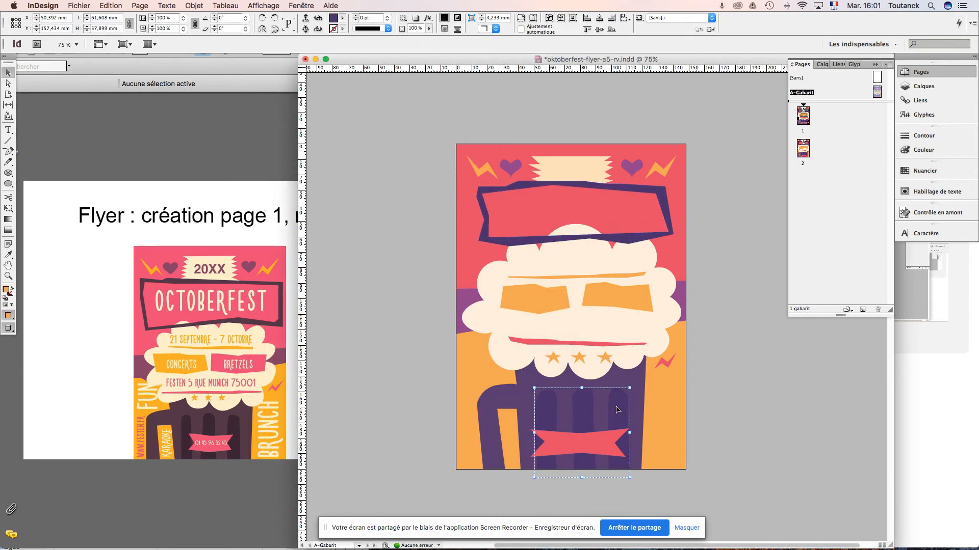
{"action": "left_click", "coordinate": [344, 20]}
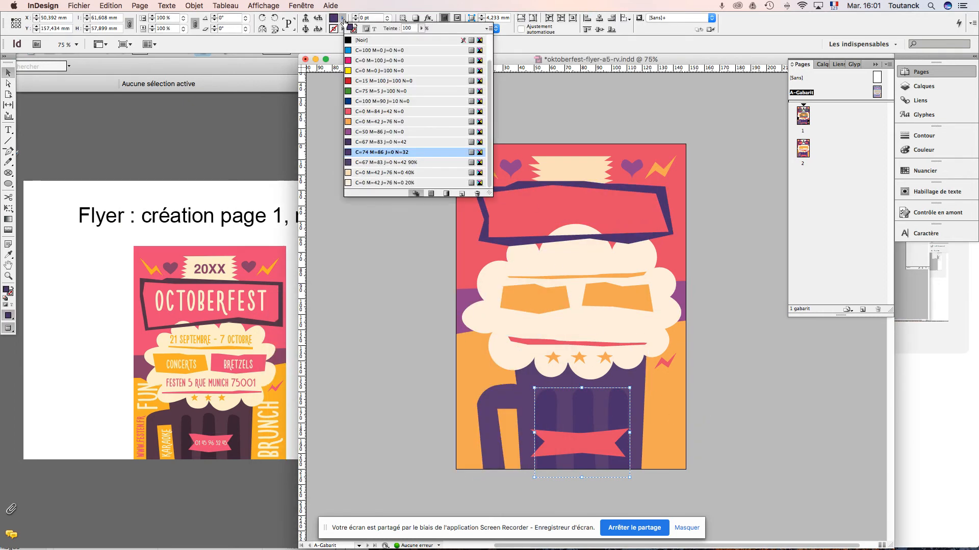
{"action": "double_click", "coordinate": [390, 152]}
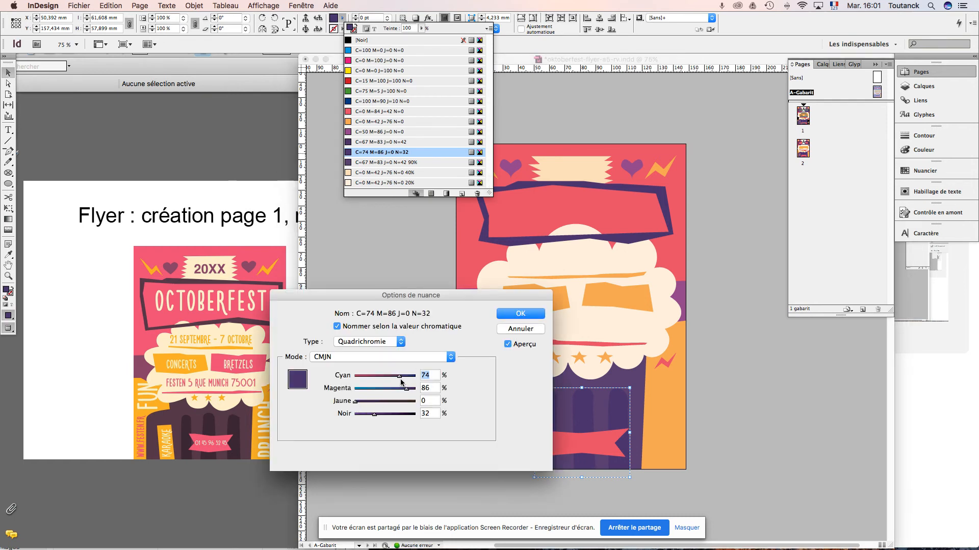
{"action": "left_click_drag", "start_coordinate": [407, 392], "coordinate": [400, 392]}
{"action": "left_click_drag", "start_coordinate": [408, 391], "coordinate": [406, 378]}
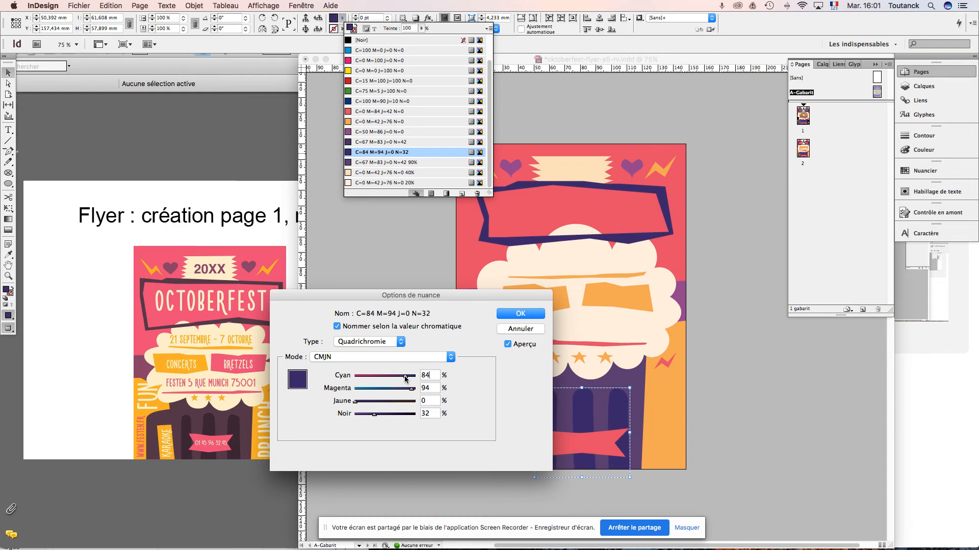
{"action": "left_click_drag", "start_coordinate": [374, 414], "coordinate": [381, 417]}
{"action": "left_click", "coordinate": [509, 313]}
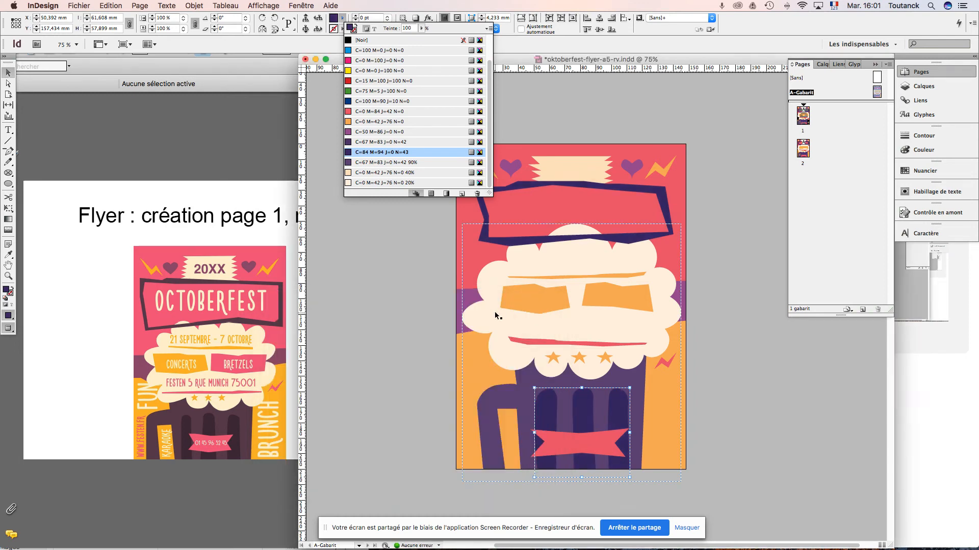
{"action": "left_click", "coordinate": [697, 377]}
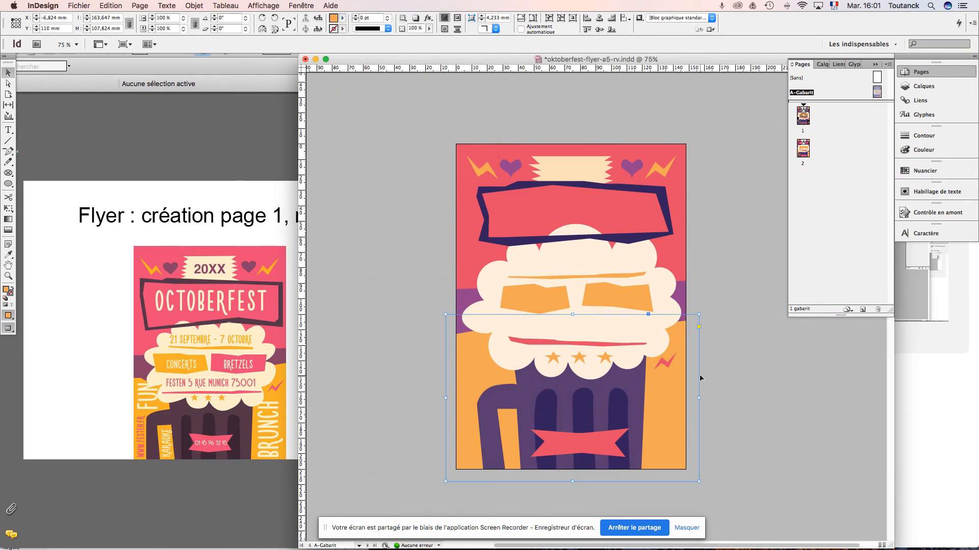
{"action": "left_click", "coordinate": [634, 240]}
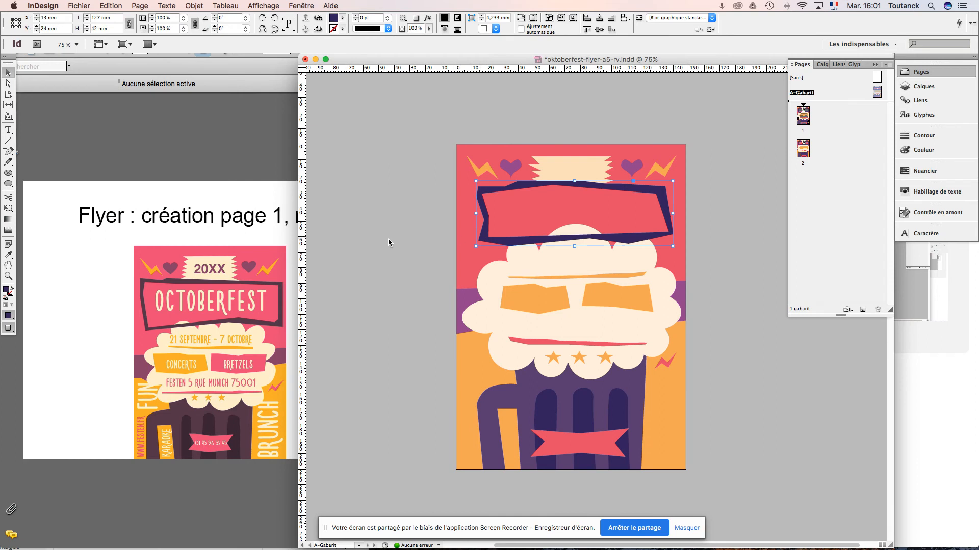
{"action": "left_click", "coordinate": [8, 254]}
{"action": "left_click", "coordinate": [7, 74]}
{"action": "left_click", "coordinate": [704, 371]}
- On page 1, color the FUN, BRUNCH, KARAOKE and phone-number text with the cream swatch C=0 M=42 J=76 N=0 20%
{"action": "double_click", "coordinate": [804, 116]}
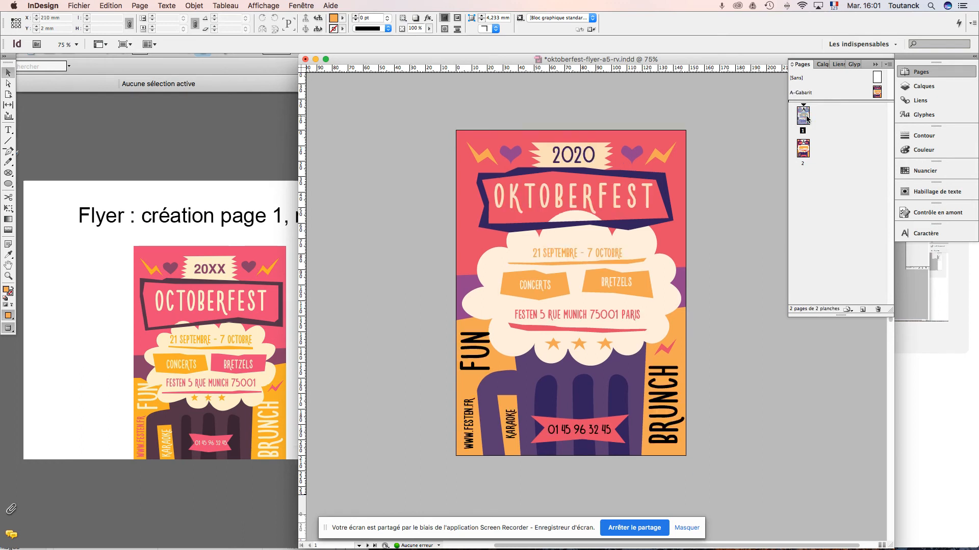
{"action": "left_click", "coordinate": [476, 358]}
{"action": "left_click", "coordinate": [652, 403], "text": "shift"}
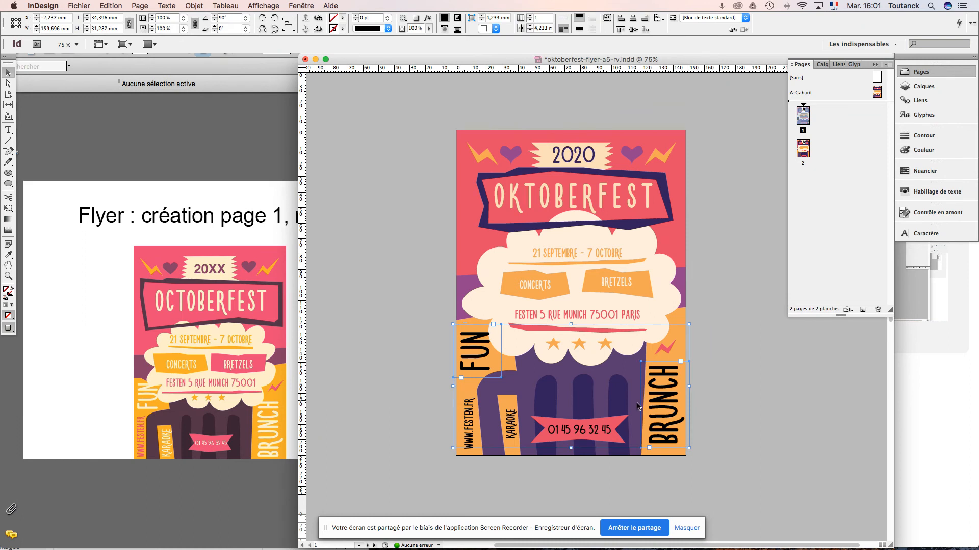
{"action": "left_click", "coordinate": [511, 426], "text": "shift"}
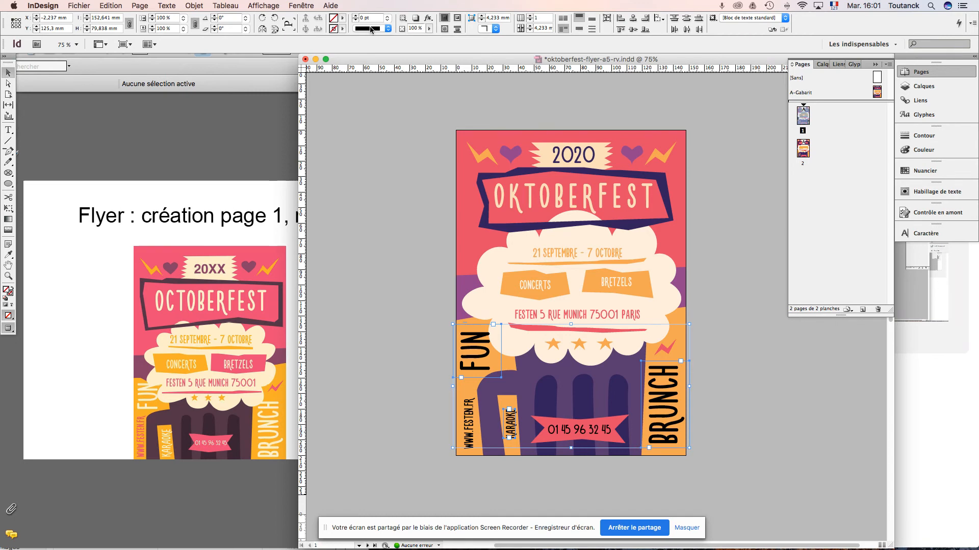
{"action": "left_click", "coordinate": [592, 432], "text": "shift"}
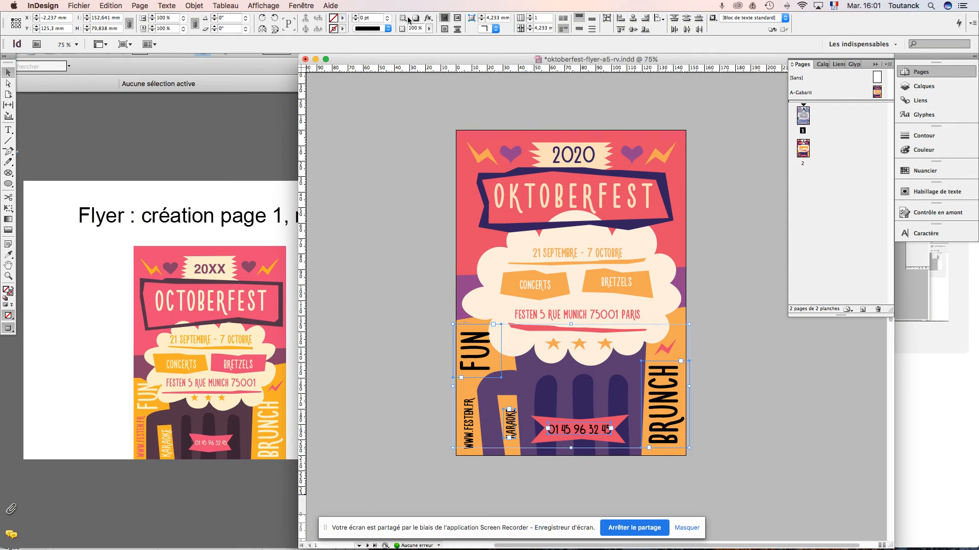
{"action": "left_click", "coordinate": [342, 18]}
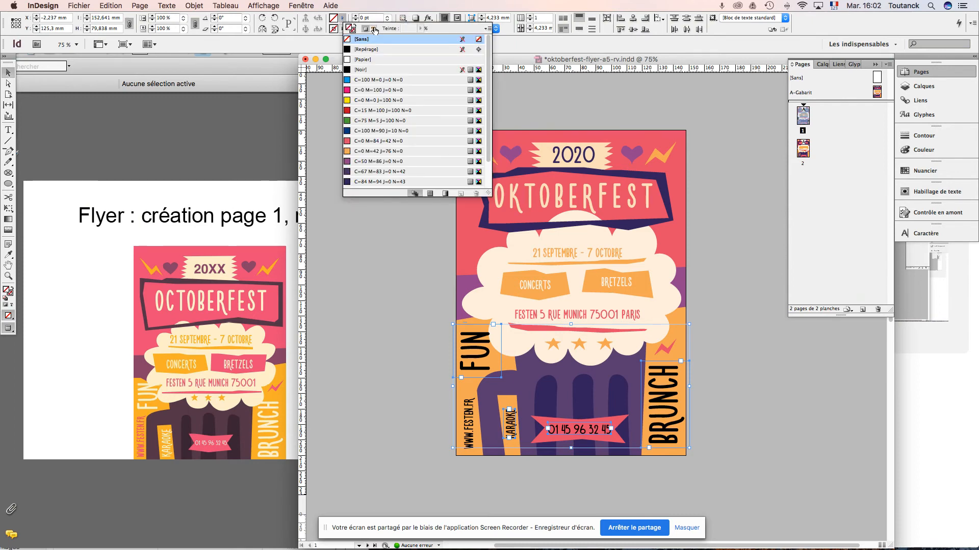
{"action": "left_click", "coordinate": [373, 28]}
{"action": "scroll", "coordinate": [407, 159], "scroll_direction": "down", "scroll_amount": 1}
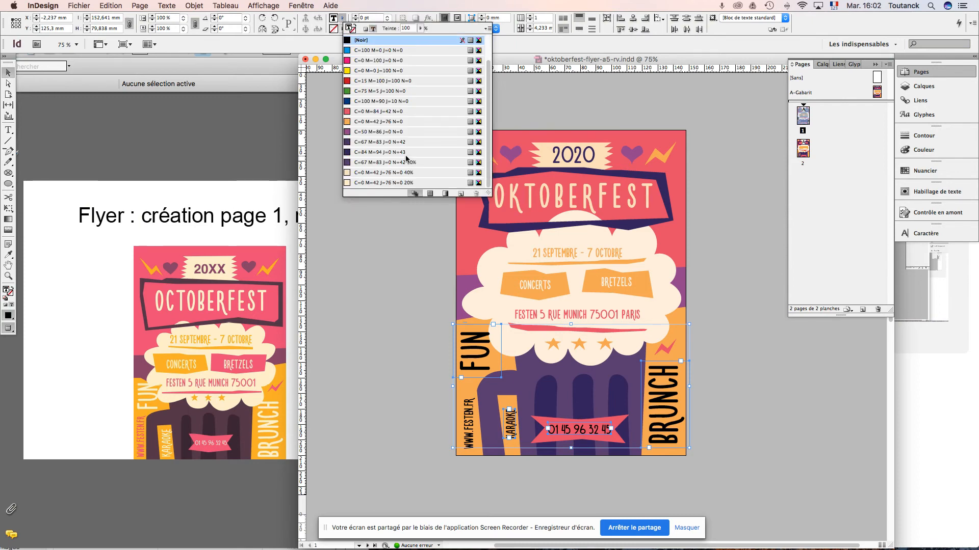
{"action": "left_click", "coordinate": [403, 182]}
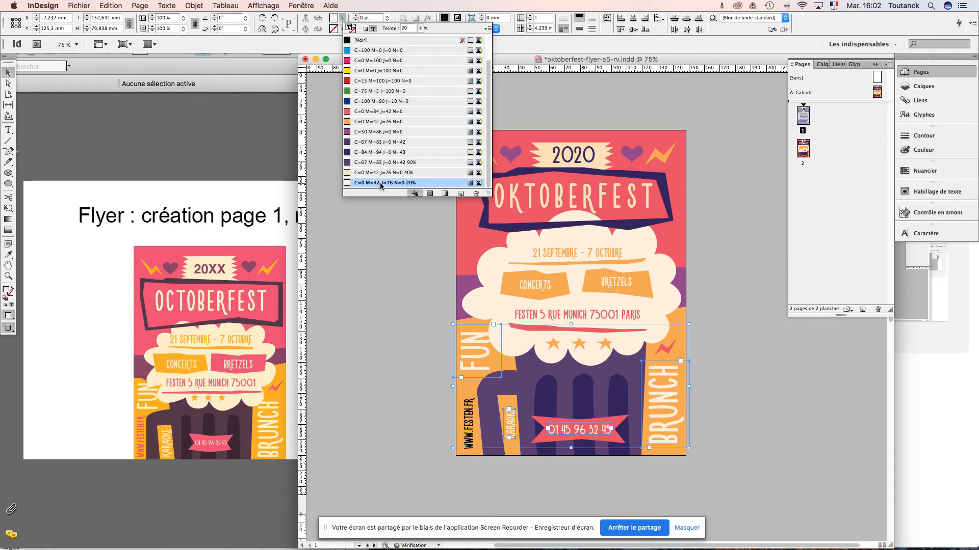
{"action": "left_click", "coordinate": [745, 415]}
- Color the vertical website address text with the pink-red swatch C=0 M=84 J=42 N=0
{"action": "left_click", "coordinate": [470, 435]}
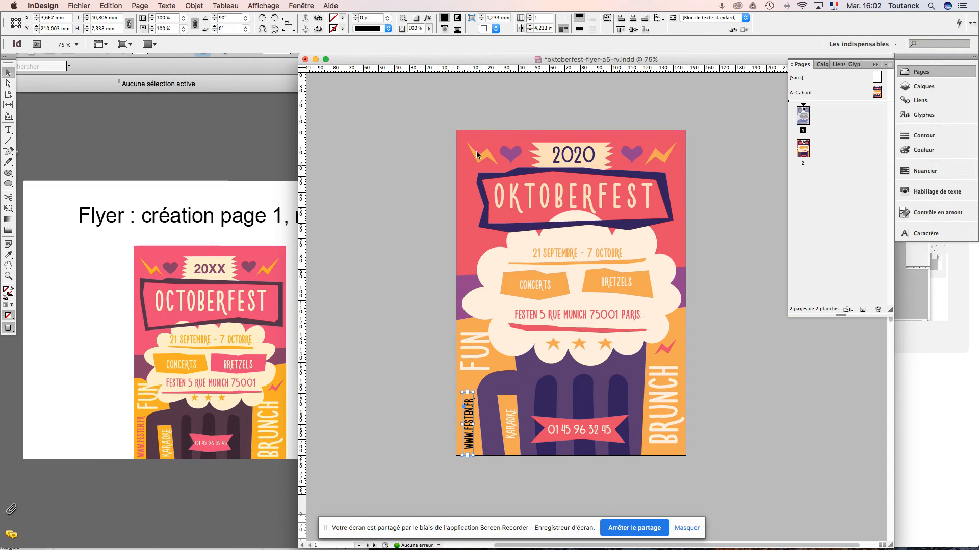
{"action": "left_click", "coordinate": [343, 19]}
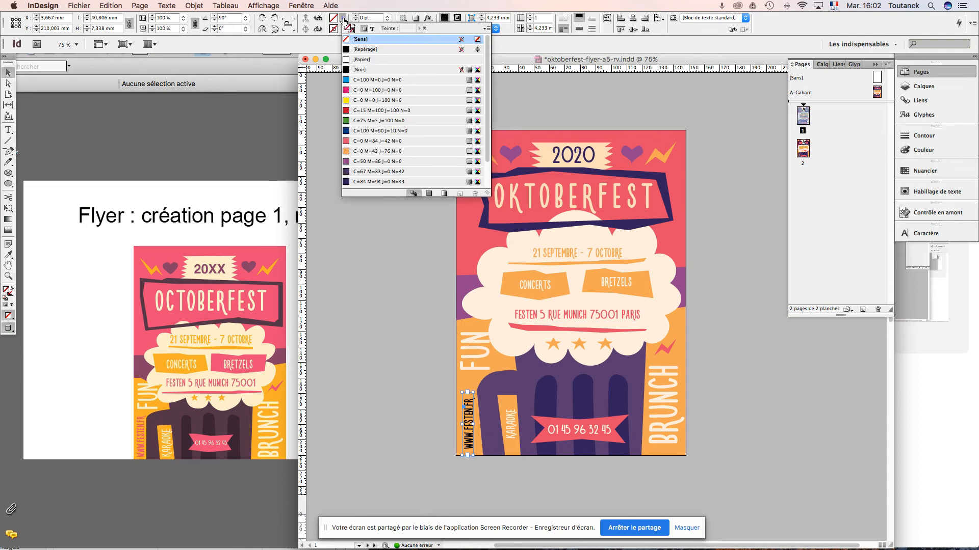
{"action": "left_click", "coordinate": [372, 28]}
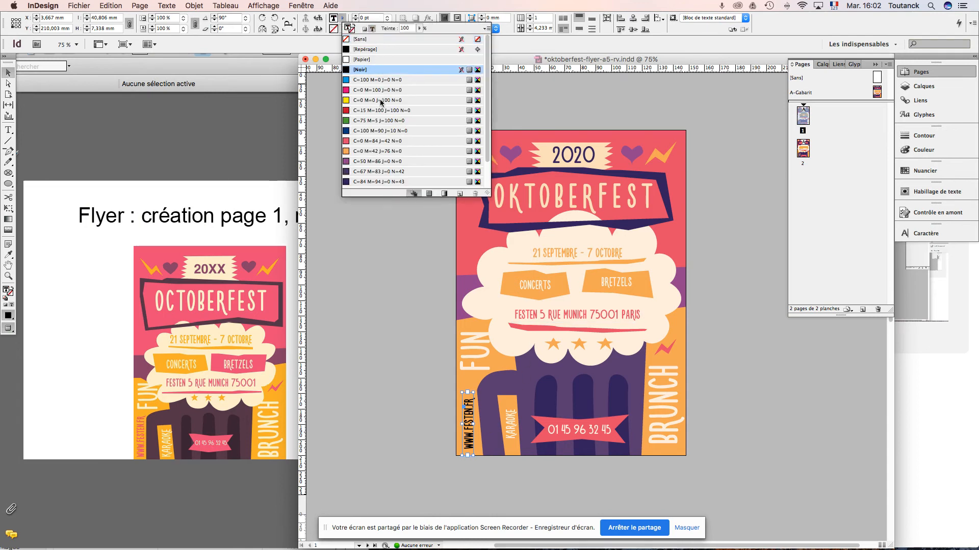
{"action": "left_click", "coordinate": [355, 142]}
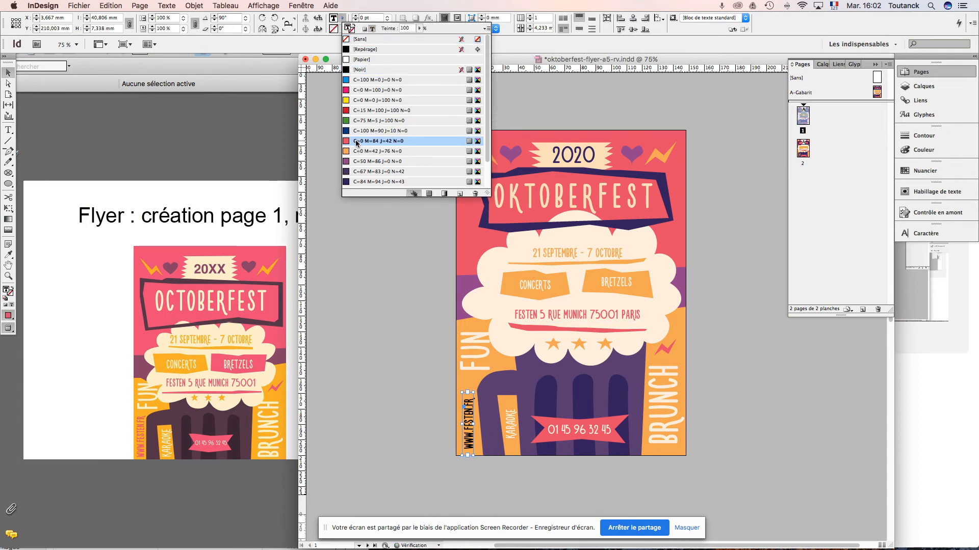
{"action": "left_click", "coordinate": [732, 387]}
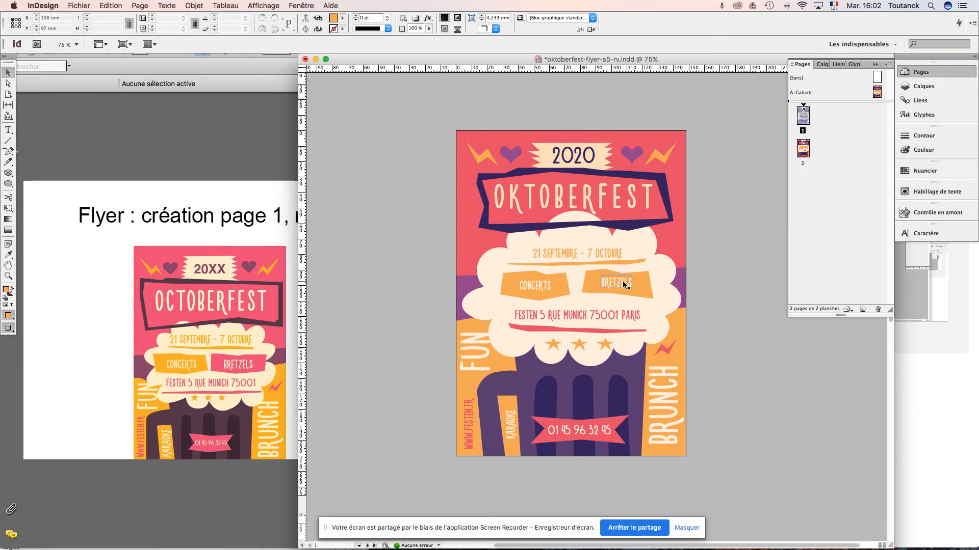
- Override the master-page shapes behind CONCERTS and BRETZELS and the decorative lines around them for editing on page 1
{"action": "left_click", "coordinate": [567, 293]}
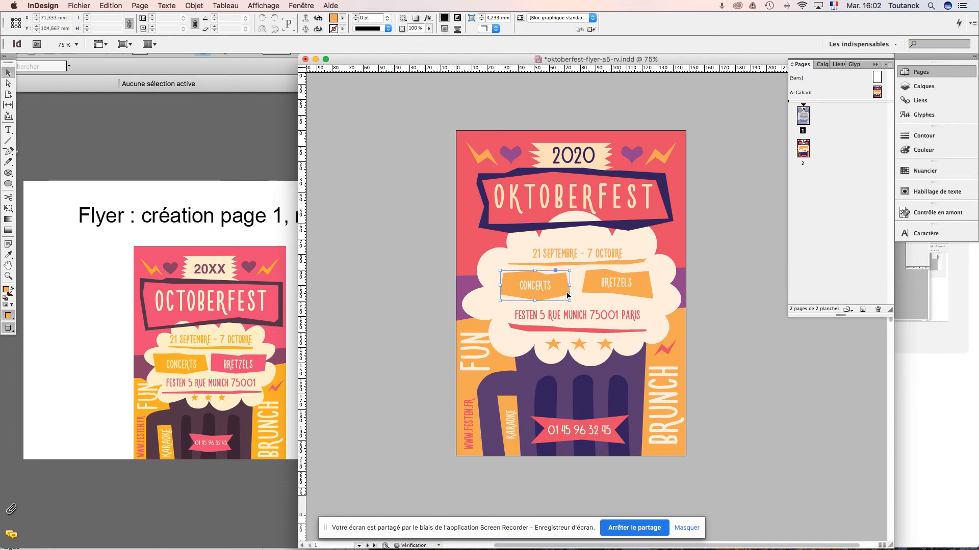
{"action": "left_click", "coordinate": [652, 299]}
{"action": "left_click", "coordinate": [649, 297]}
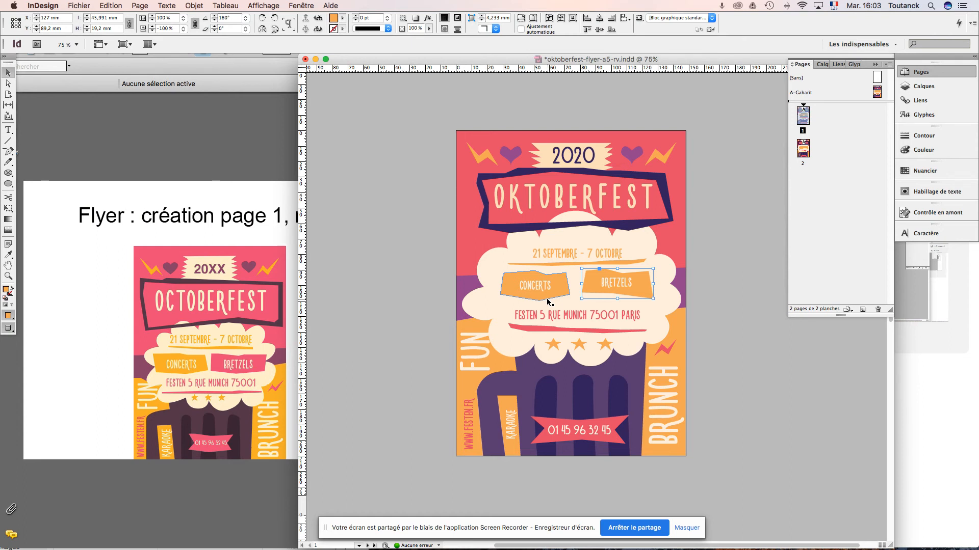
{"action": "left_click", "coordinate": [636, 262], "text": "shift"}
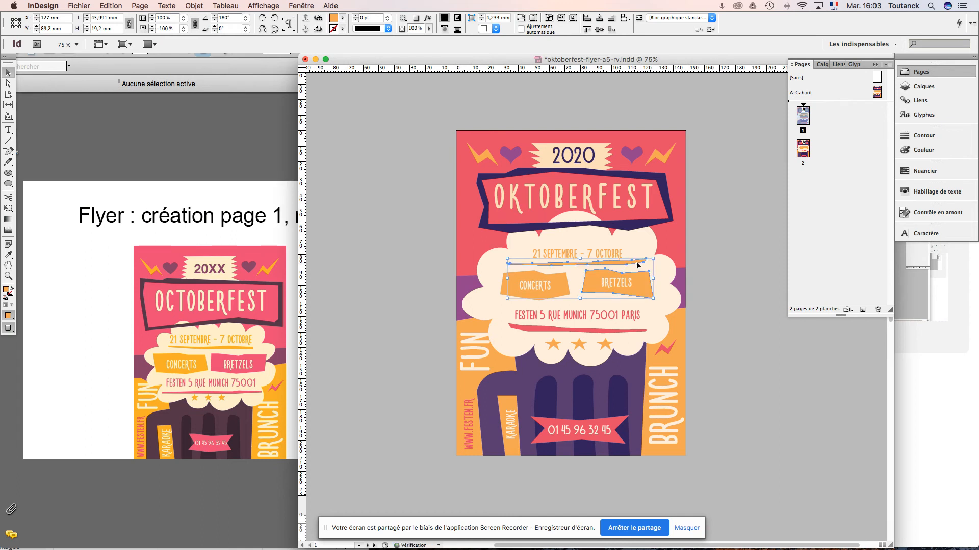
{"action": "left_click", "coordinate": [632, 333], "text": "shift"}
{"action": "left_click", "coordinate": [729, 334]}
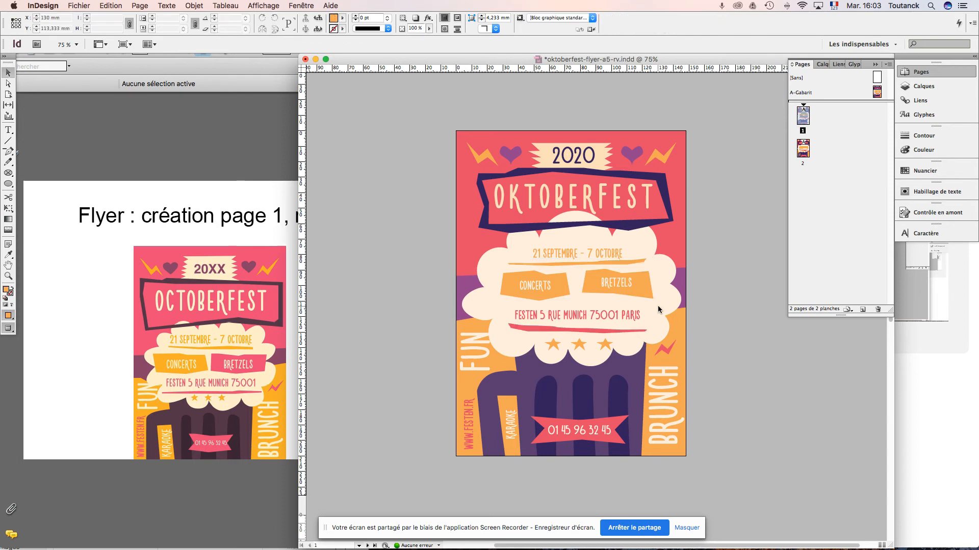
- Move the CONCERTS and BRETZELS shapes together with their text down to Y 91.7 mm
{"action": "left_click", "coordinate": [599, 330]}
{"action": "left_click", "coordinate": [532, 289]}
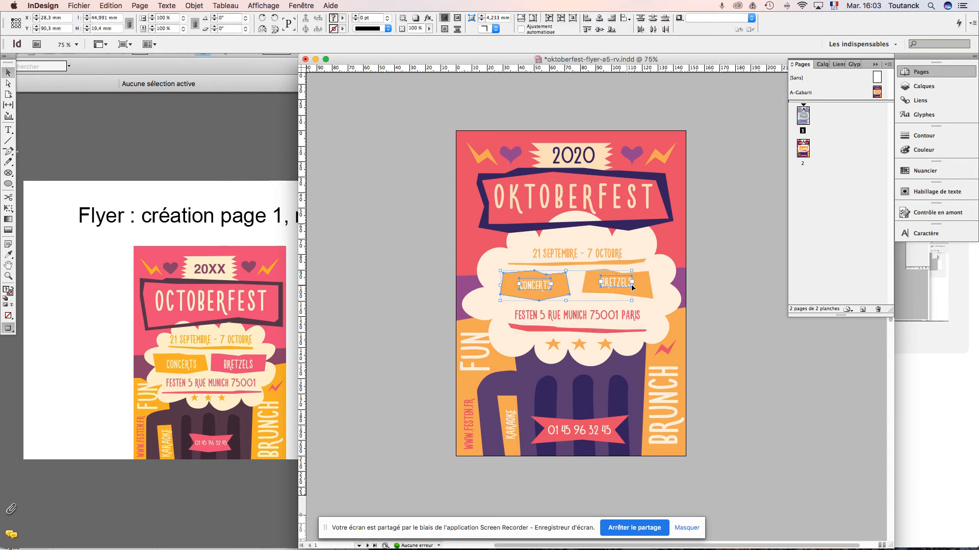
{"action": "left_click", "coordinate": [648, 291], "text": "shift"}
{"action": "key", "text": "shift+Down"}
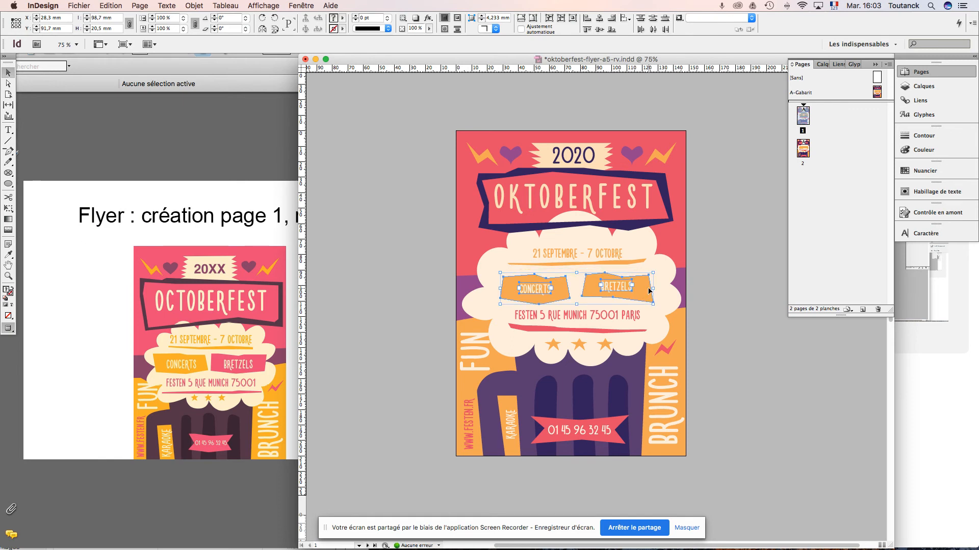
{"action": "left_click", "coordinate": [704, 259]}
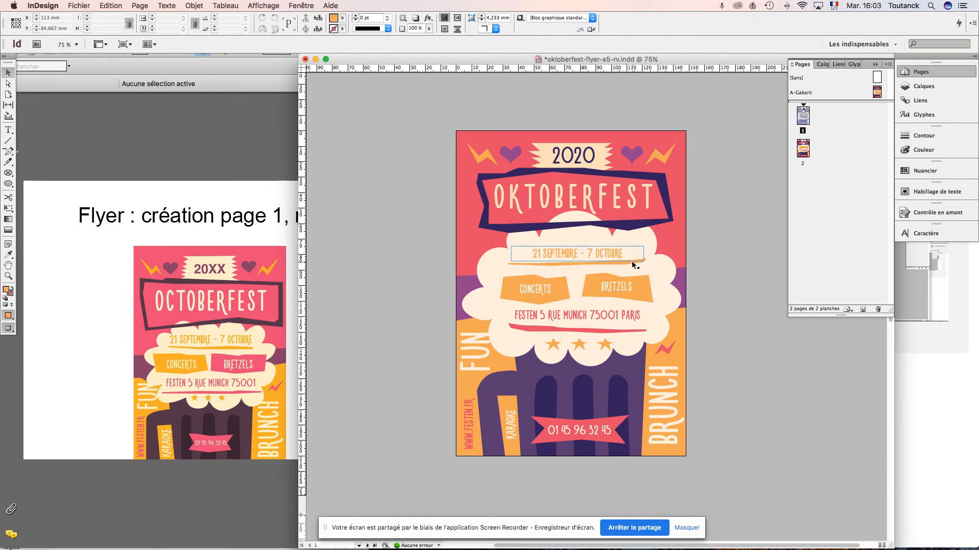
- Move the orange line under the date down to Y 84.75 mm
{"action": "left_click", "coordinate": [616, 265]}
{"action": "key", "text": "shift+Down"}
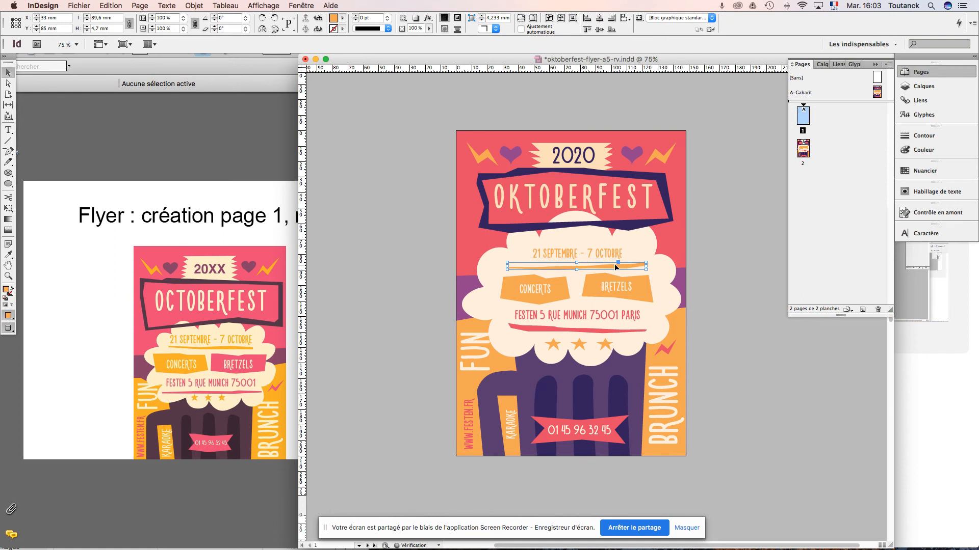
{"action": "key", "text": "Up"}
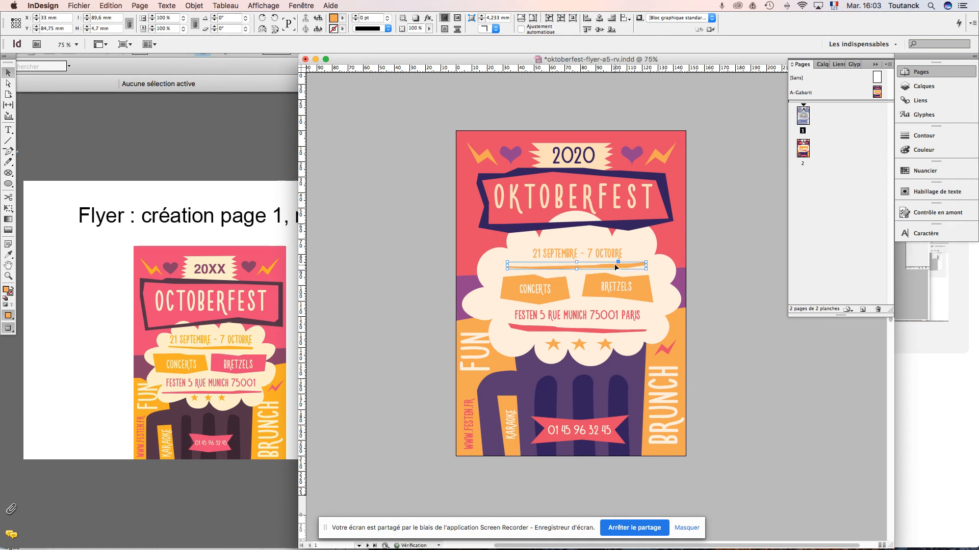
{"action": "left_click", "coordinate": [764, 354]}
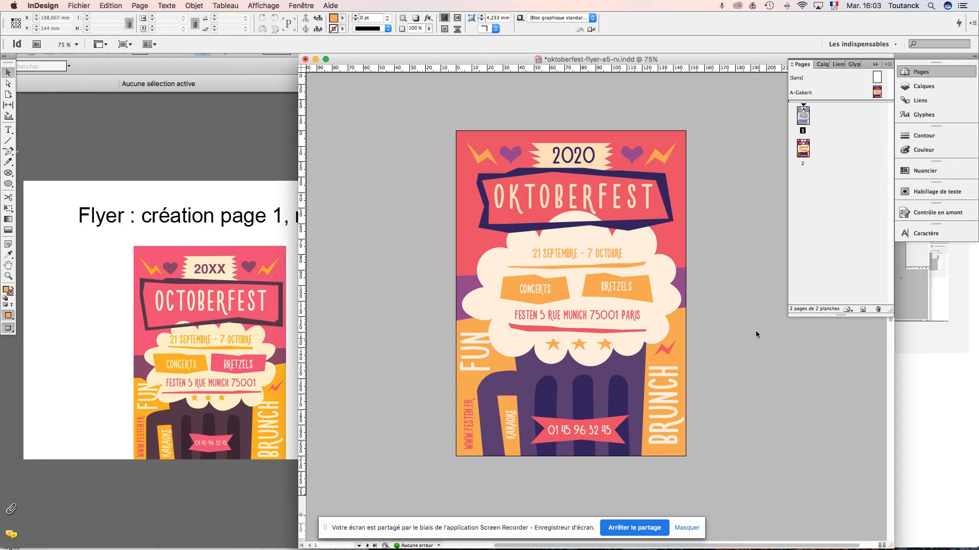
- Fill the shape behind BRETZELS with the pink-red swatch C=0 M=84 J=42 N=0
{"action": "left_click", "coordinate": [643, 281]}
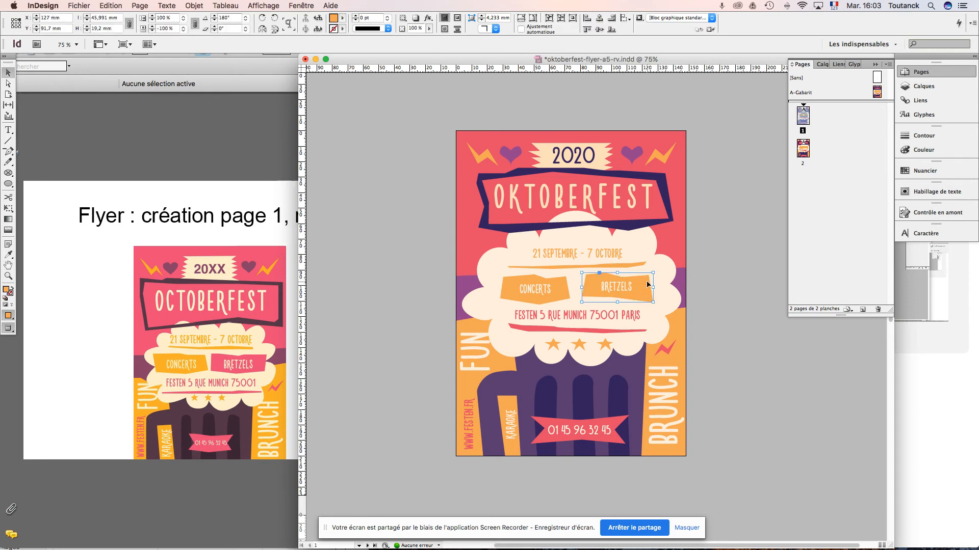
{"action": "left_click", "coordinate": [343, 20]}
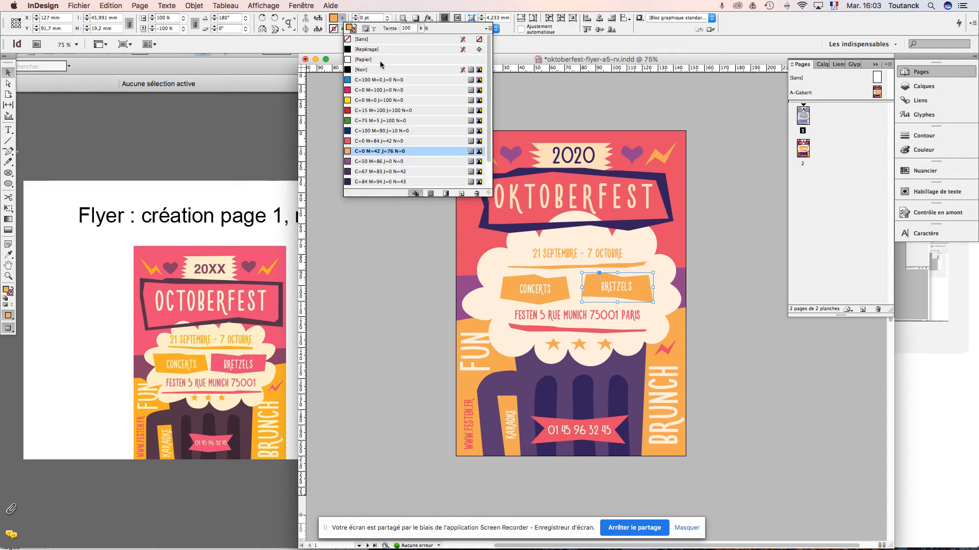
{"action": "left_click", "coordinate": [375, 142]}
{"action": "left_click", "coordinate": [731, 367]}
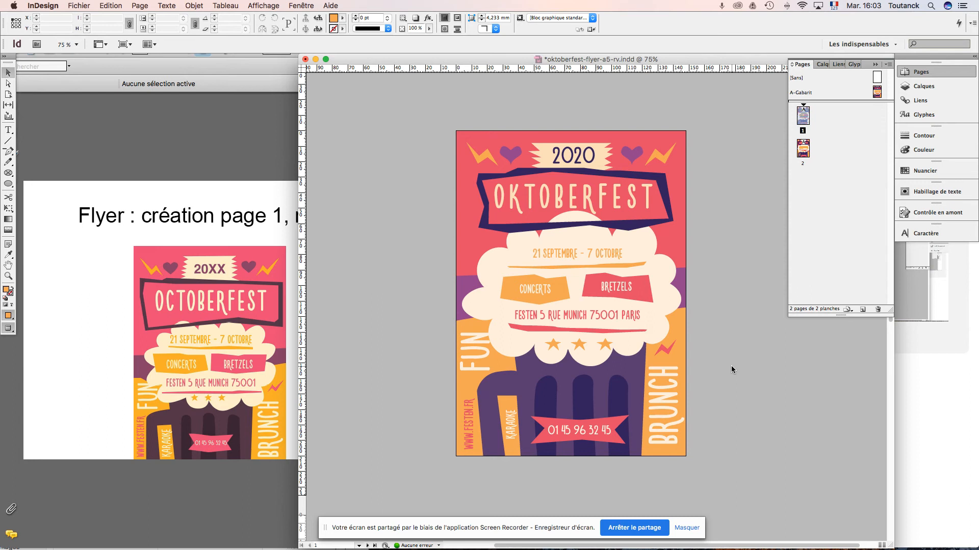
- Move the pink-red ribbon and its phone number up together to Y 180.1 mm, and save the document
{"action": "left_click", "coordinate": [582, 433]}
{"action": "left_click", "coordinate": [622, 422], "text": "shift"}
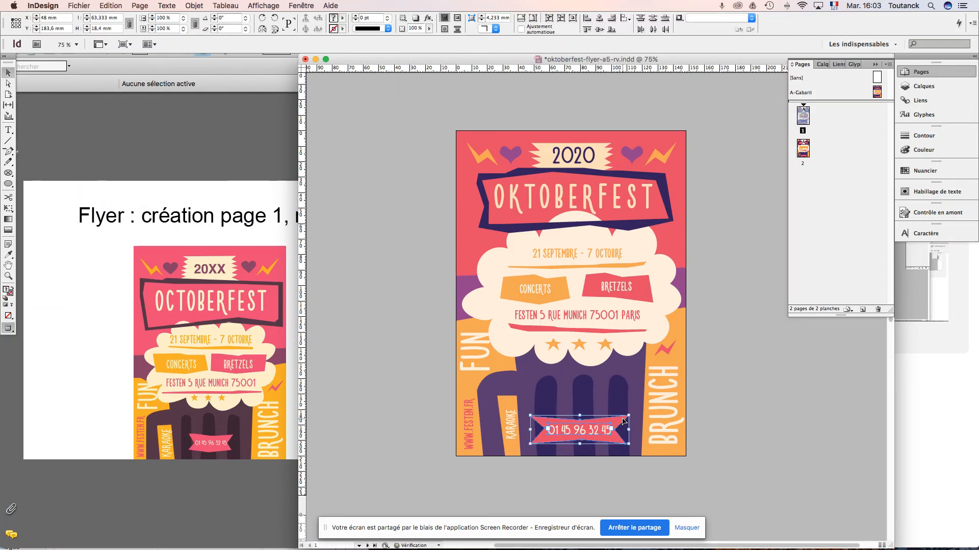
{"action": "key", "text": "shift+Up"}
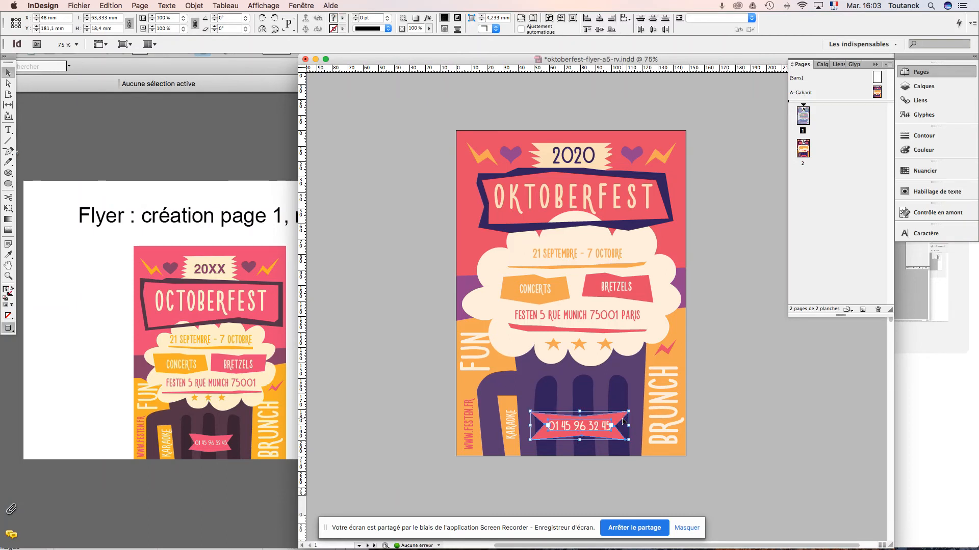
{"action": "key", "text": "Up"}
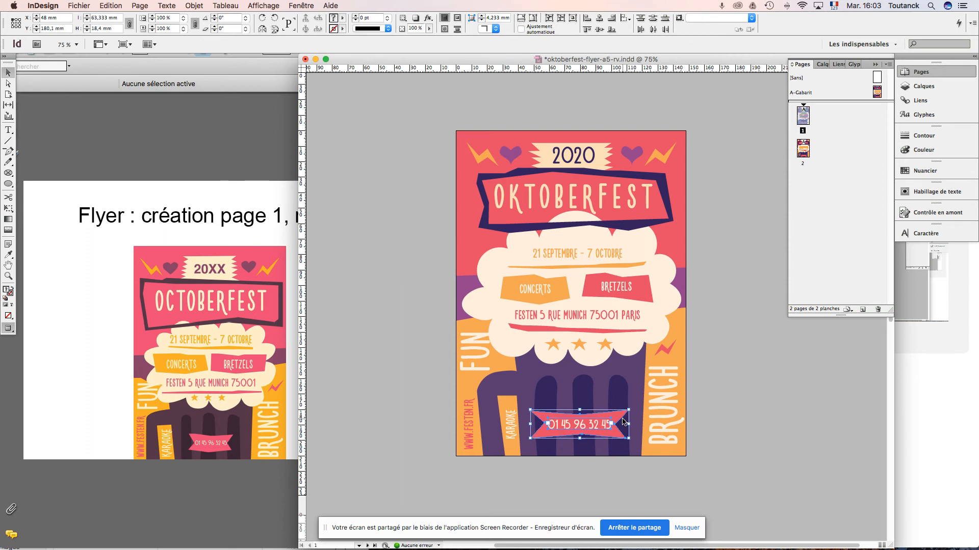
{"action": "left_click", "coordinate": [762, 412]}
{"action": "key", "text": "super+s"}
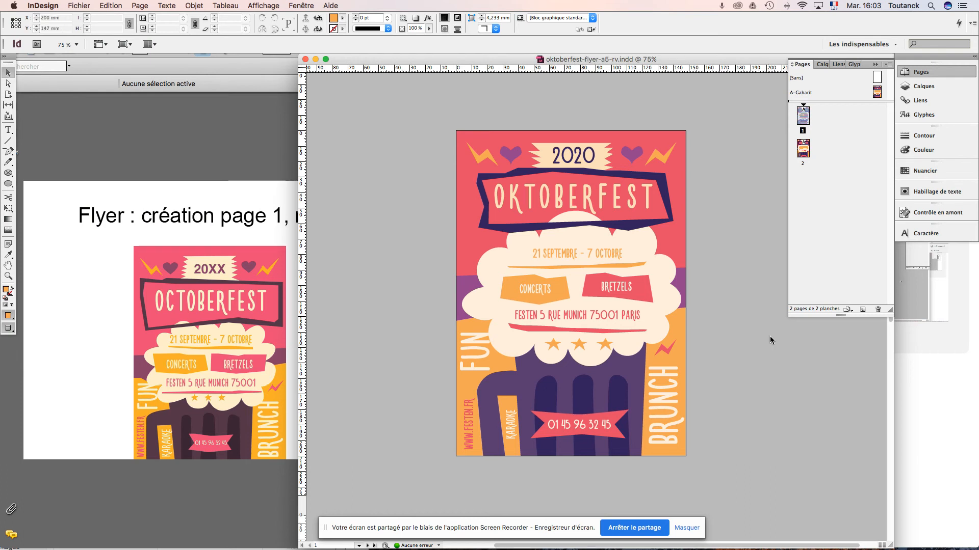
- On page 2, delete the orange lower background, the purple band and the pink-red ribbon inherited from the master page
{"action": "double_click", "coordinate": [804, 150]}
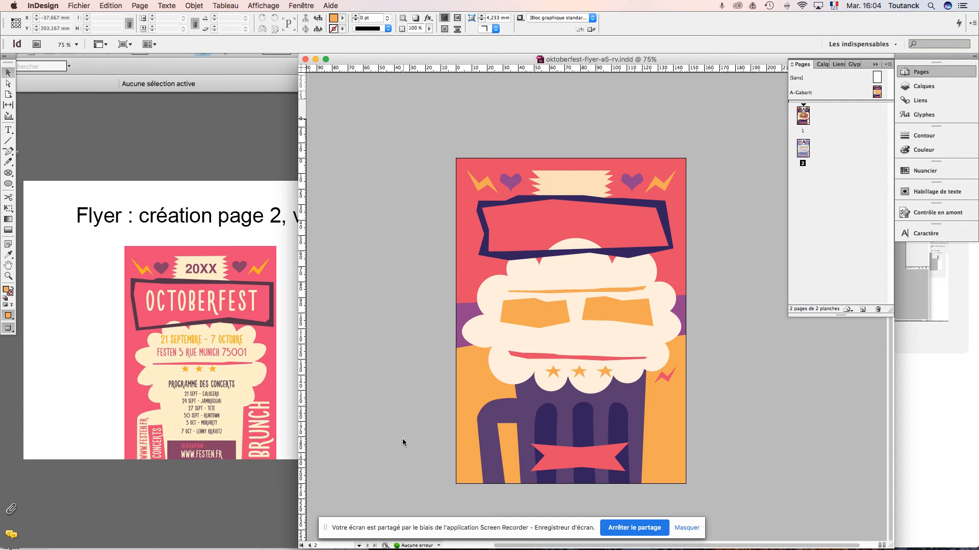
{"action": "left_click", "coordinate": [465, 386]}
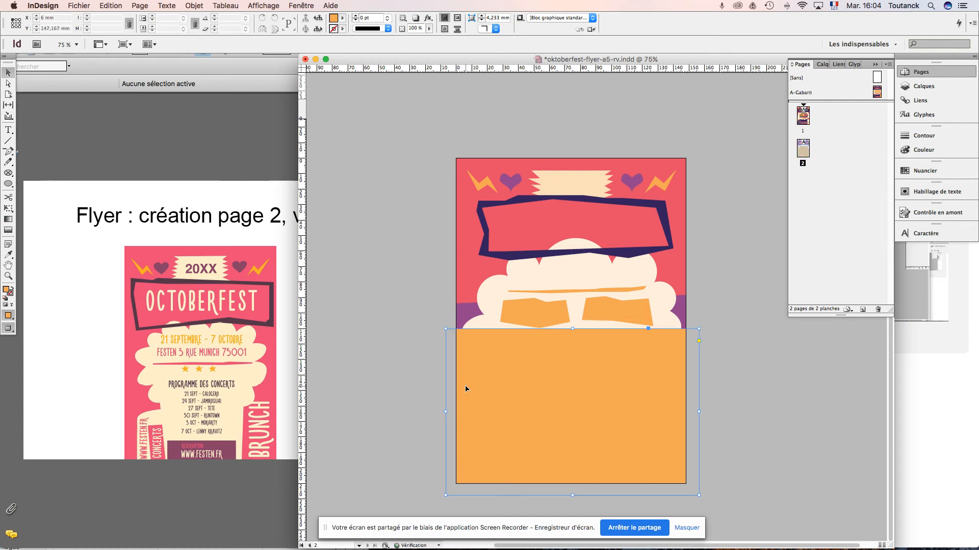
{"action": "key", "text": "Delete"}
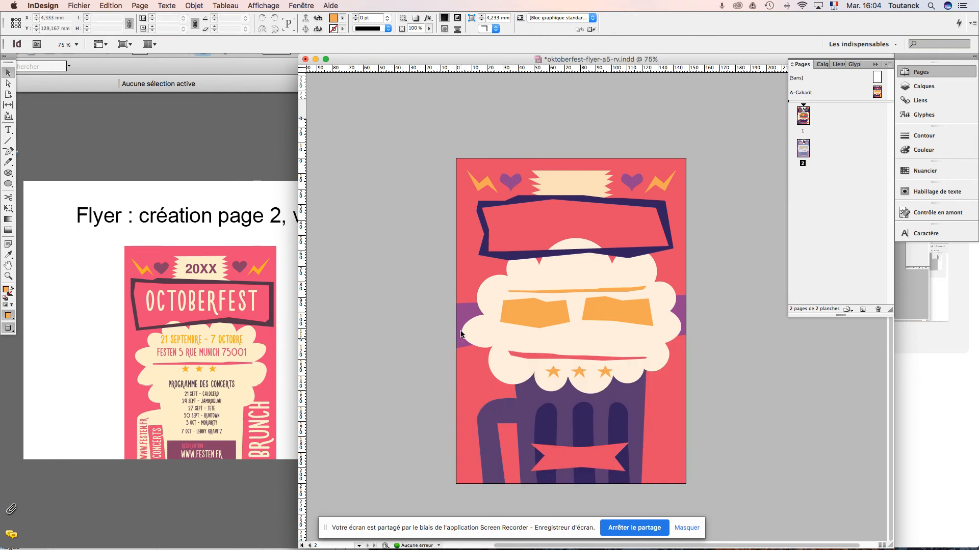
{"action": "left_click", "coordinate": [460, 310]}
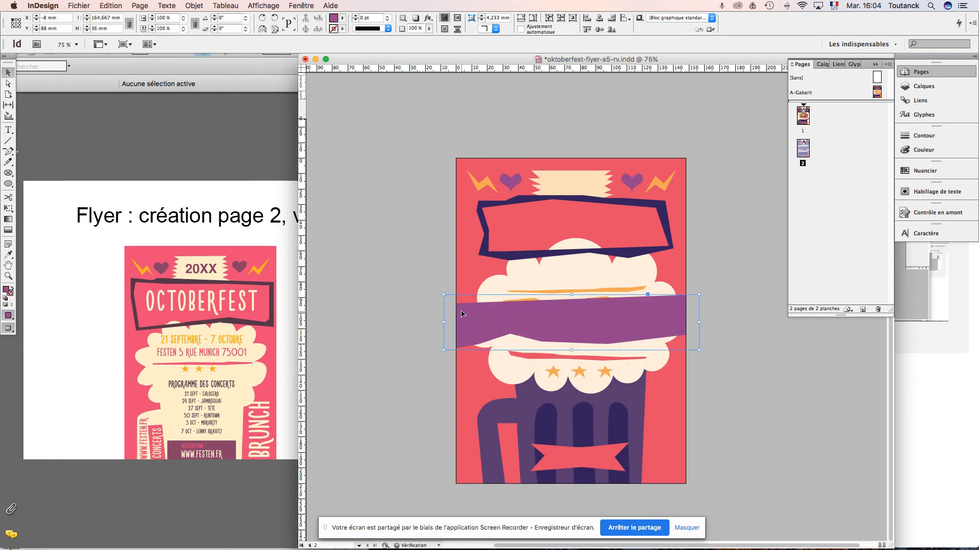
{"action": "key", "text": "Delete"}
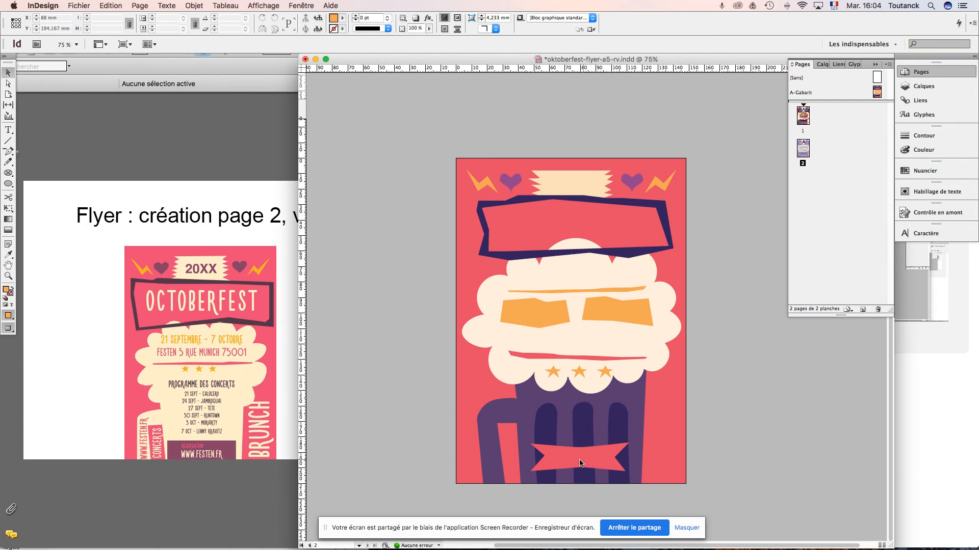
{"action": "left_click", "coordinate": [594, 461]}
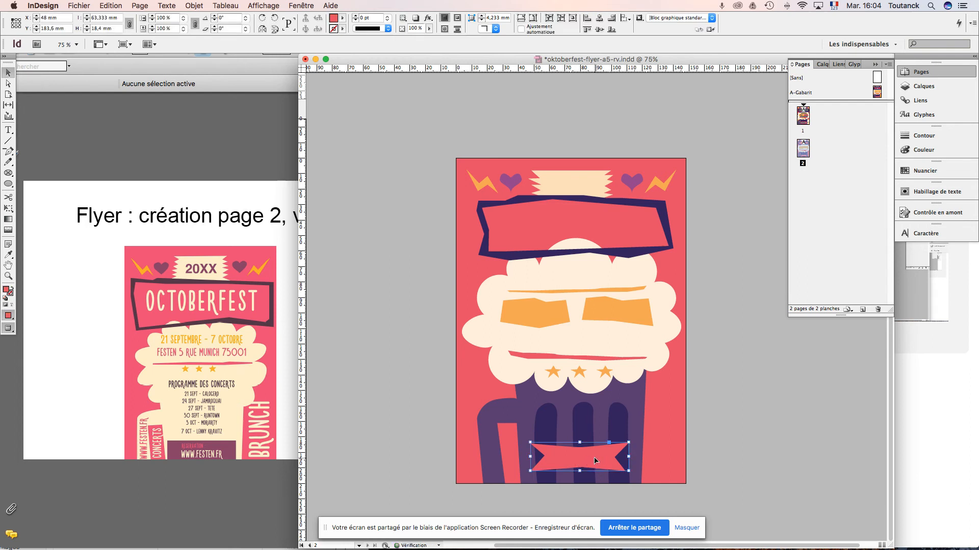
{"action": "key", "text": "Delete"}
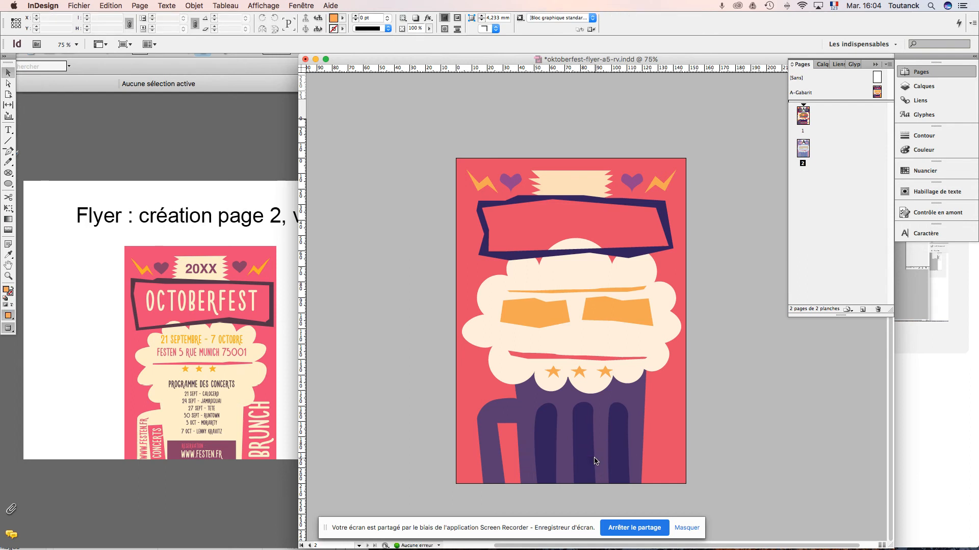
- Override the master-page beer mug and foam group on page 2 so it can be edited
{"action": "left_click", "coordinate": [544, 461]}
{"action": "key", "text": "Delete"}
{"action": "left_click", "coordinate": [546, 461]}
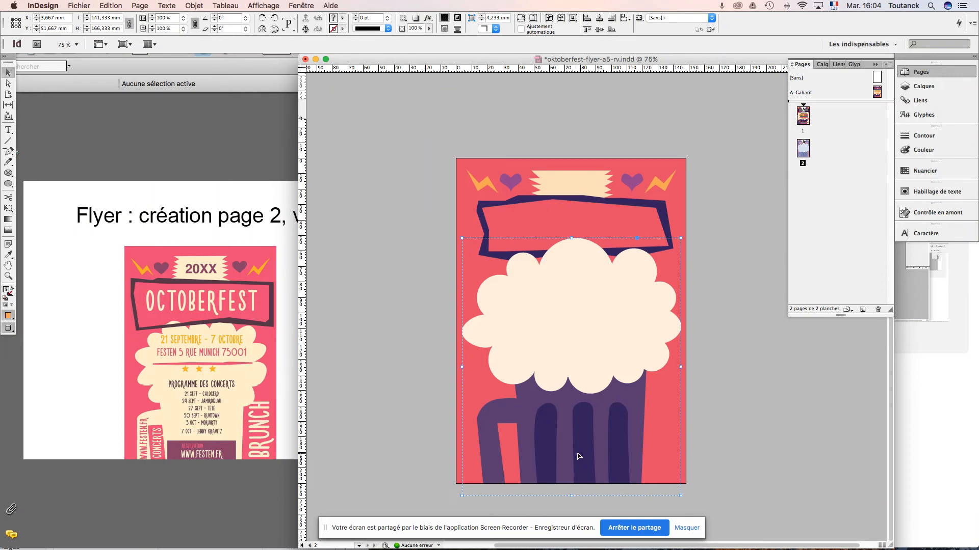
{"action": "left_click", "coordinate": [740, 372]}
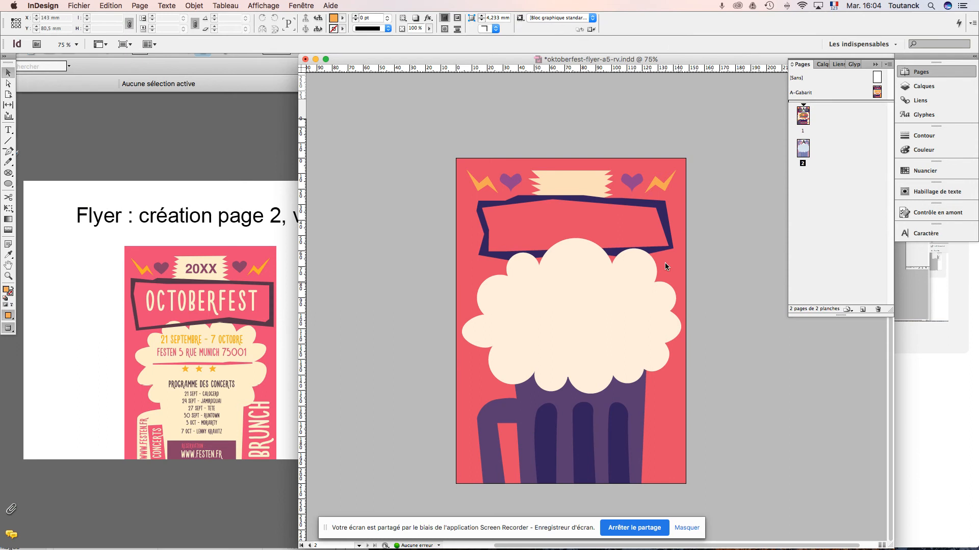
- Override the dark angular title frame on page 2 and keep it in front of the foam
{"action": "left_click", "coordinate": [661, 210]}
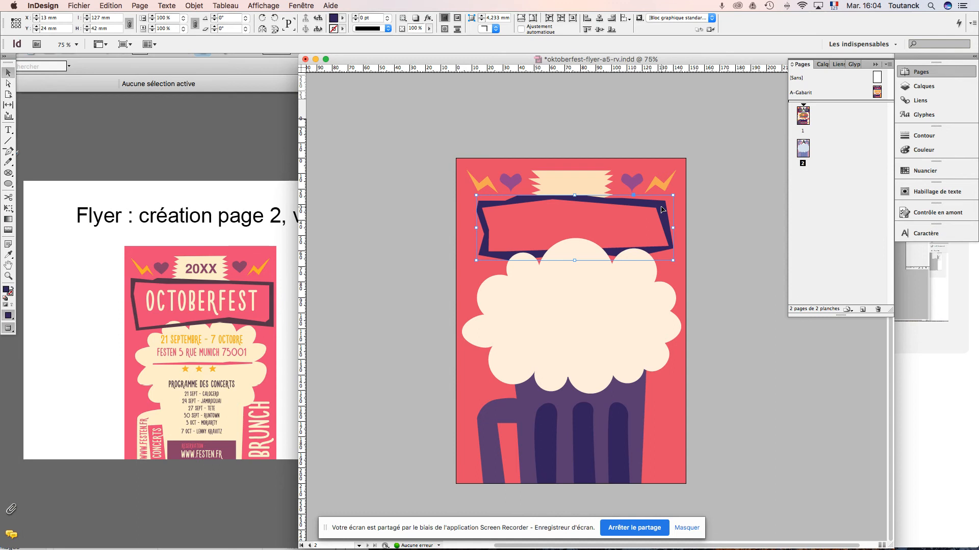
{"action": "key", "text": "BackSpace"}
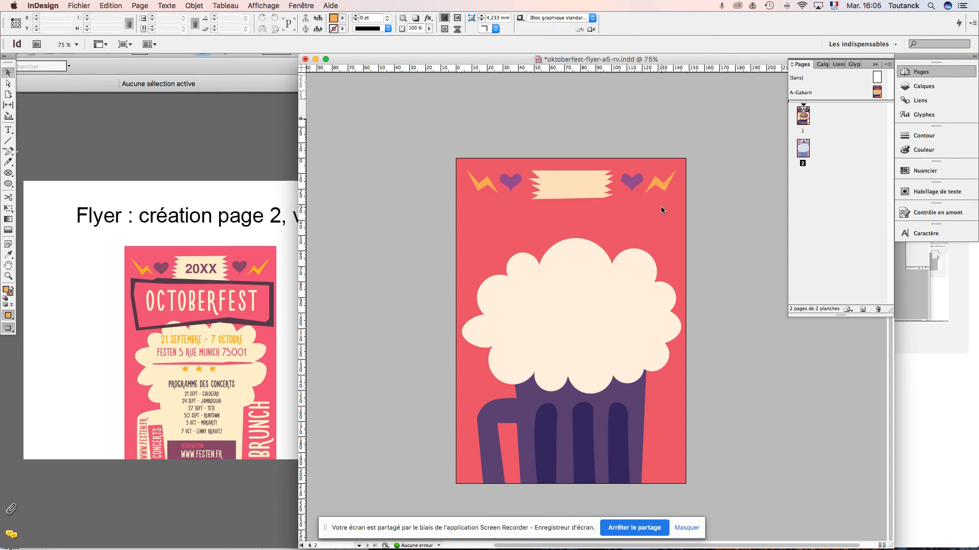
{"action": "key", "text": "super+z"}
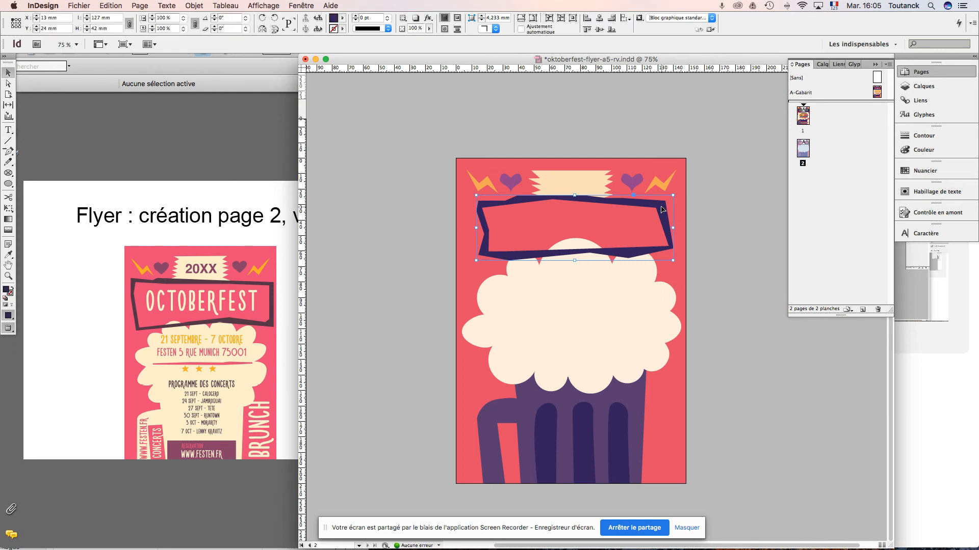
{"action": "left_click", "coordinate": [720, 412]}
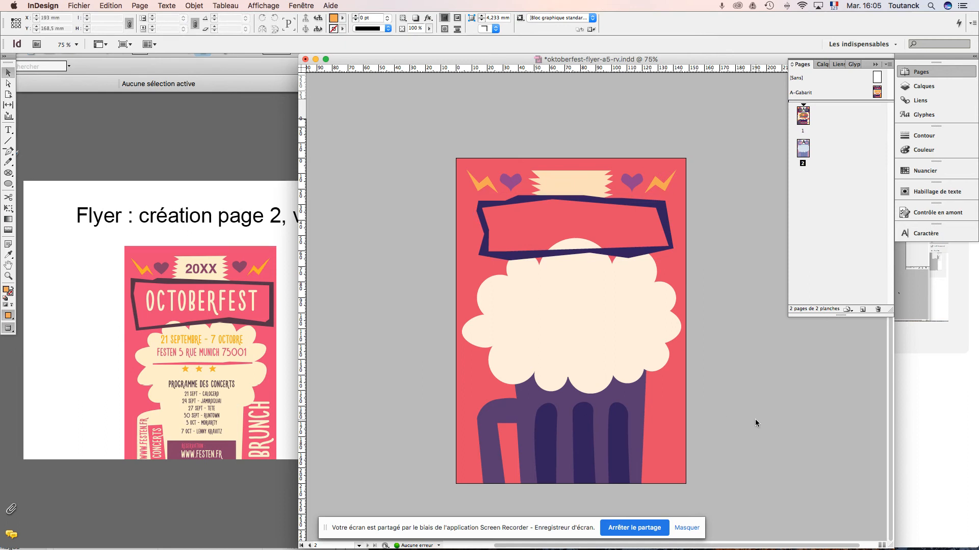
- Delete the dark vertical stripes inside the beer mug group on page 2
{"action": "left_click", "coordinate": [615, 442]}
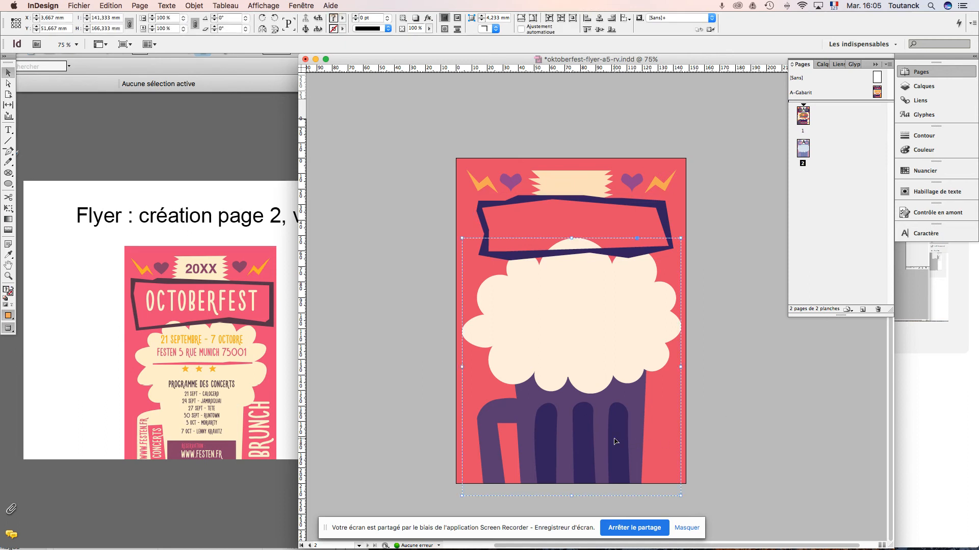
{"action": "double_click", "coordinate": [616, 441]}
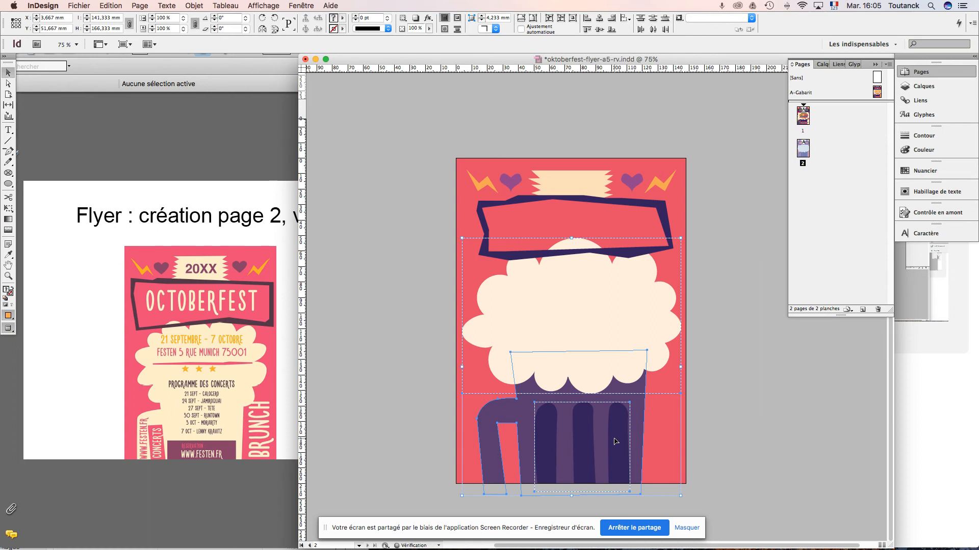
{"action": "left_click", "coordinate": [733, 428]}
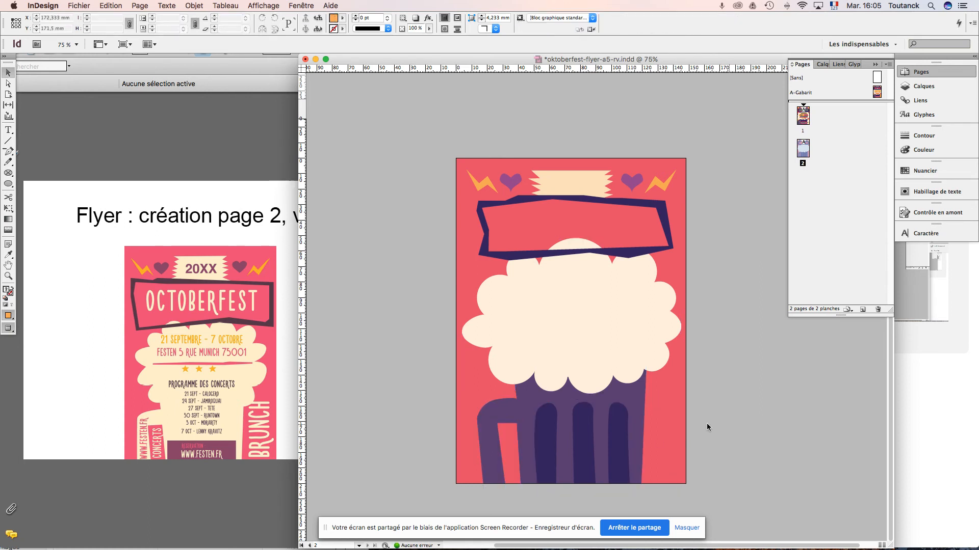
{"action": "left_click", "coordinate": [620, 439]}
{"action": "key", "text": "Delete"}
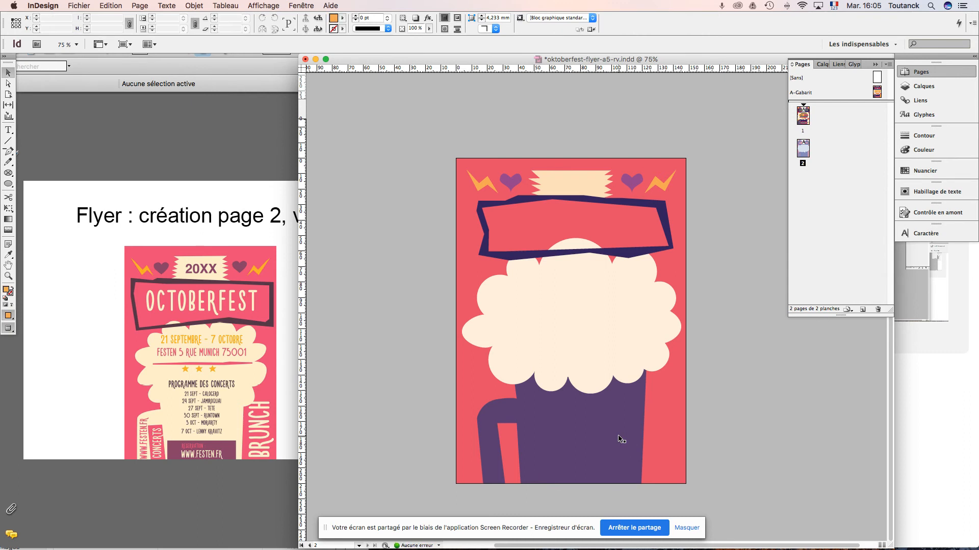
- Fill the purple mug shape with the foam's cream colour using the Eyedropper, and save the document
{"action": "scroll", "coordinate": [618, 436], "scroll_direction": "right", "scroll_amount": 2}
{"action": "left_click", "coordinate": [618, 437]}
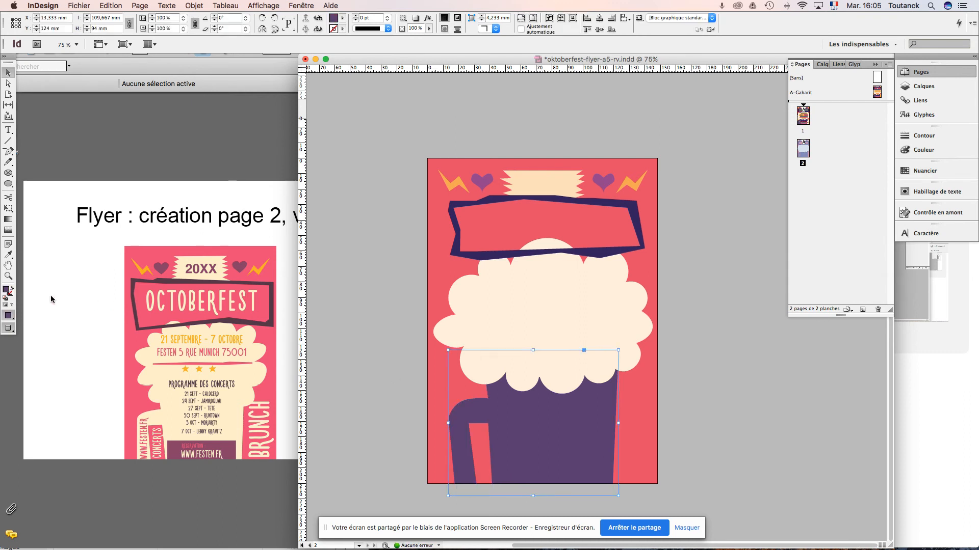
{"action": "left_click", "coordinate": [8, 255]}
{"action": "left_click", "coordinate": [510, 300]}
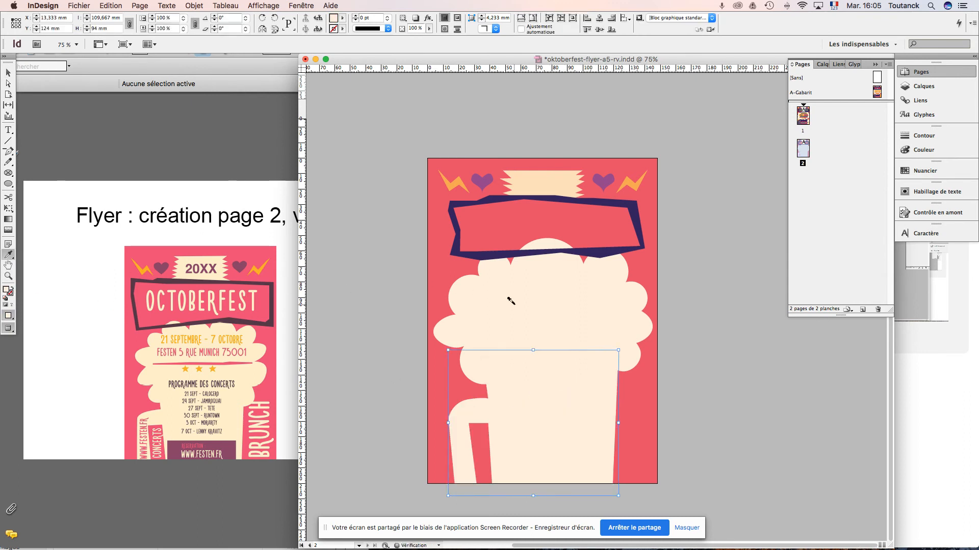
{"action": "key", "text": "v"}
{"action": "left_click", "coordinate": [711, 373]}
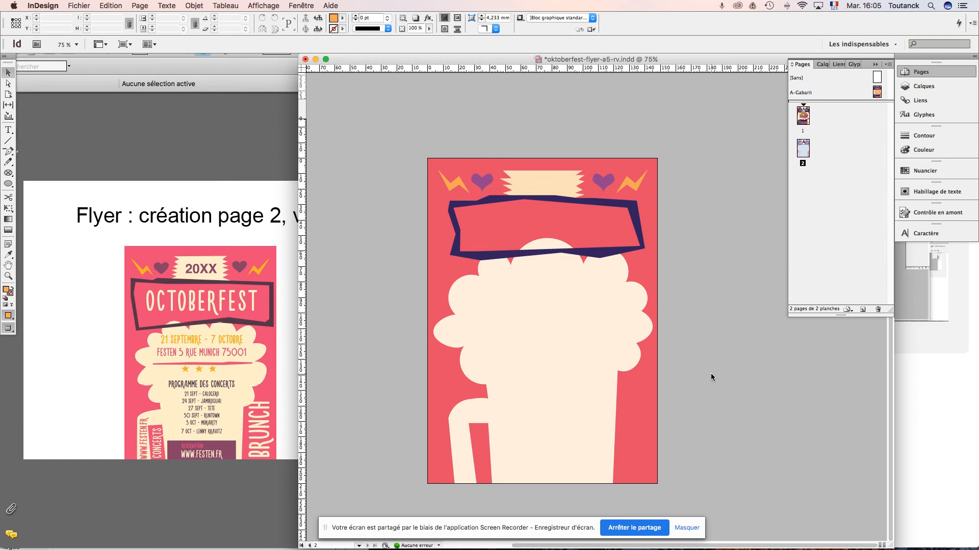
{"action": "key", "text": "super+s"}
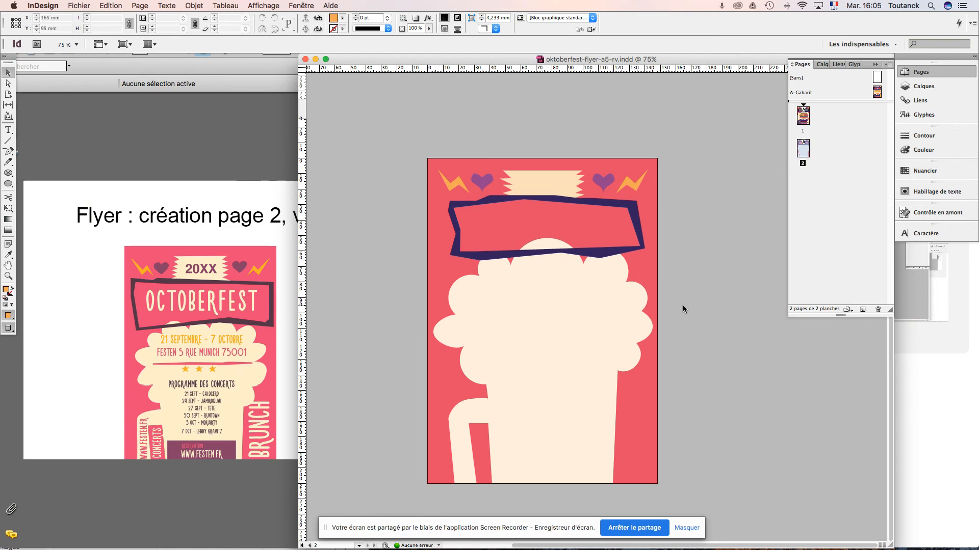
- Copy page 1's 2020, OKTOBERFEST, website, BRUNCH, KARAOKE, date and address texts and paste them in place on page 2
{"action": "scroll", "coordinate": [683, 306], "scroll_direction": "up", "scroll_amount": 5}
{"action": "scroll", "coordinate": [683, 309], "scroll_direction": "up", "scroll_amount": 4}
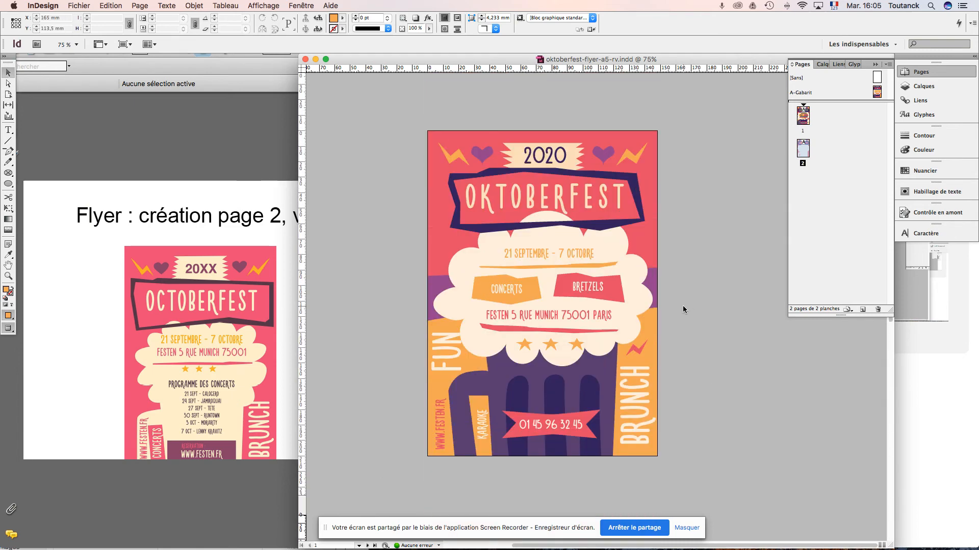
{"action": "left_click", "coordinate": [542, 162]}
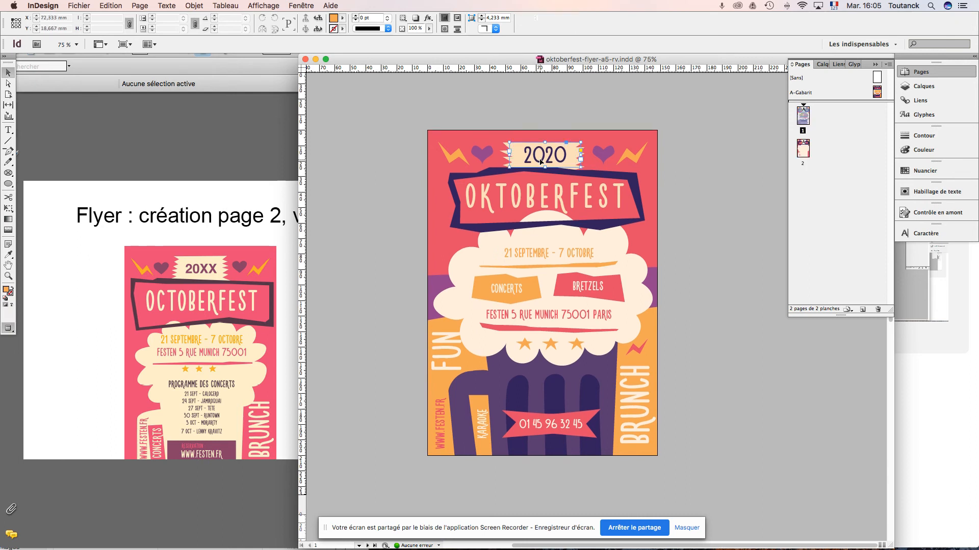
{"action": "left_click", "coordinate": [546, 191], "text": "shift"}
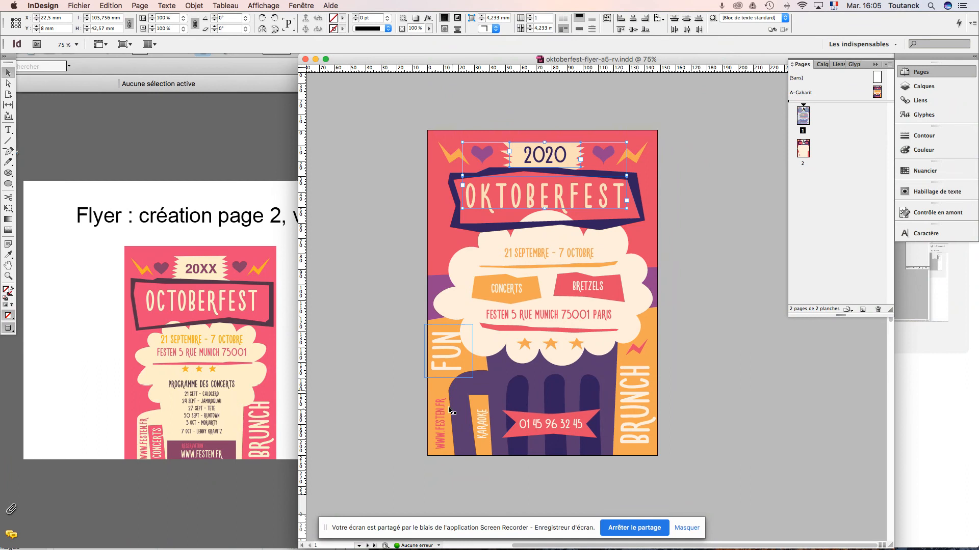
{"action": "left_click", "coordinate": [441, 442], "text": "shift"}
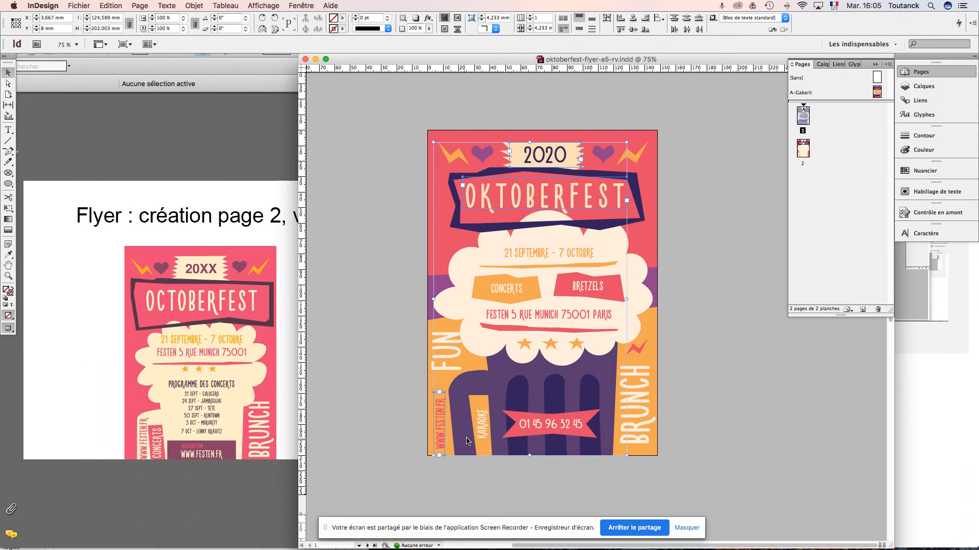
{"action": "left_click", "coordinate": [636, 438], "text": "shift"}
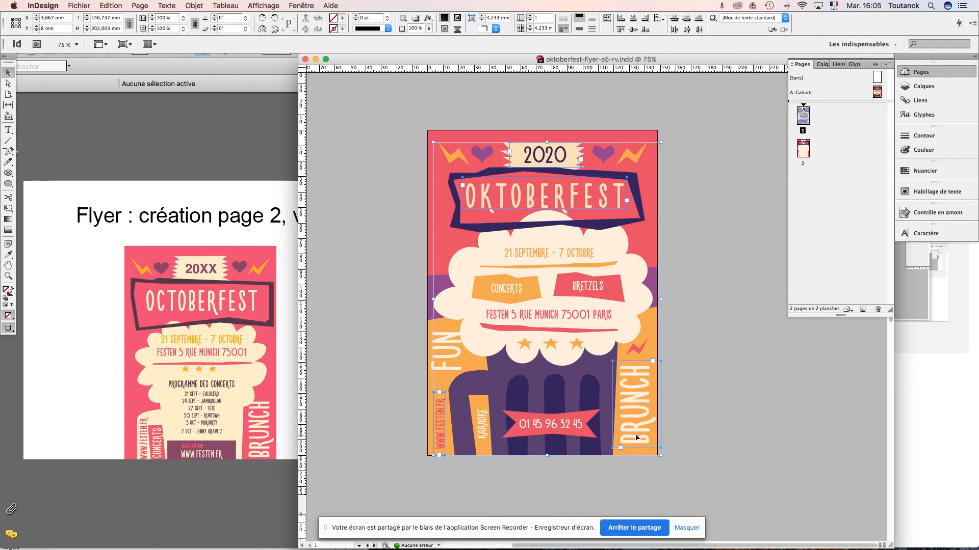
{"action": "left_click", "coordinate": [485, 431], "text": "shift"}
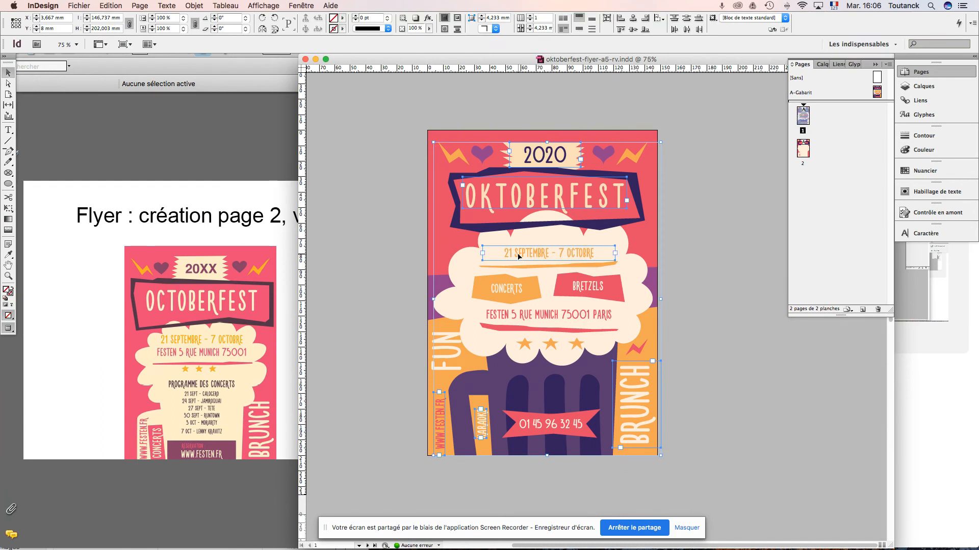
{"action": "left_click", "coordinate": [547, 320], "text": "shift"}
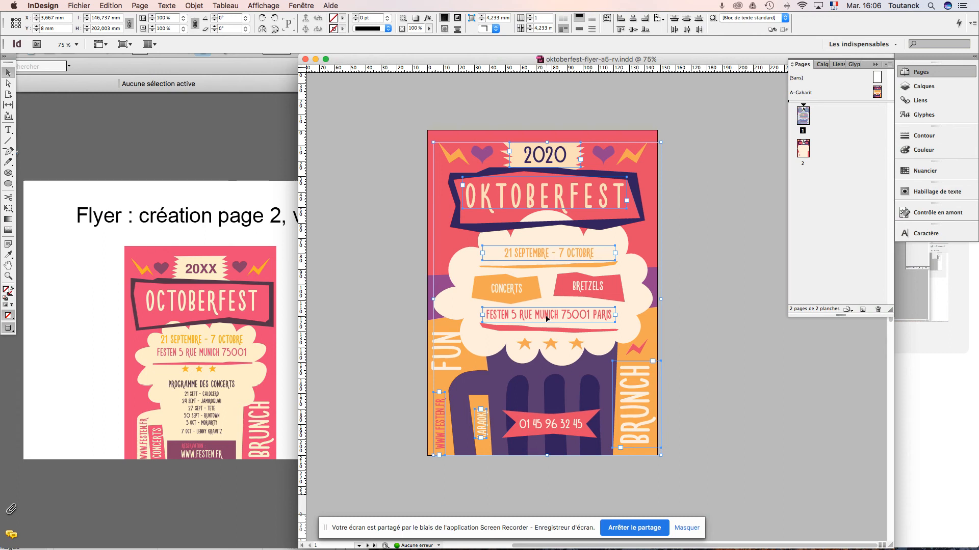
{"action": "left_click", "coordinate": [767, 406]}
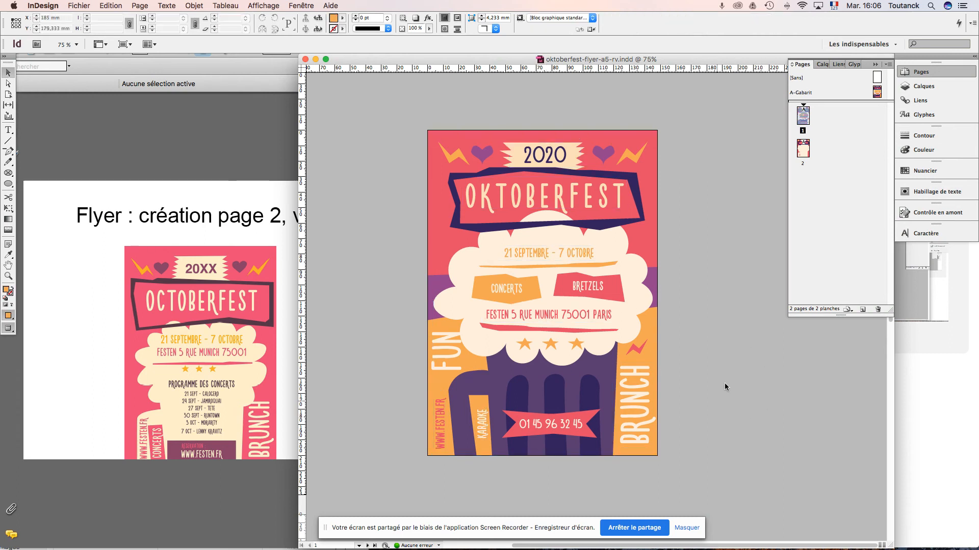
{"action": "double_click", "coordinate": [807, 153]}
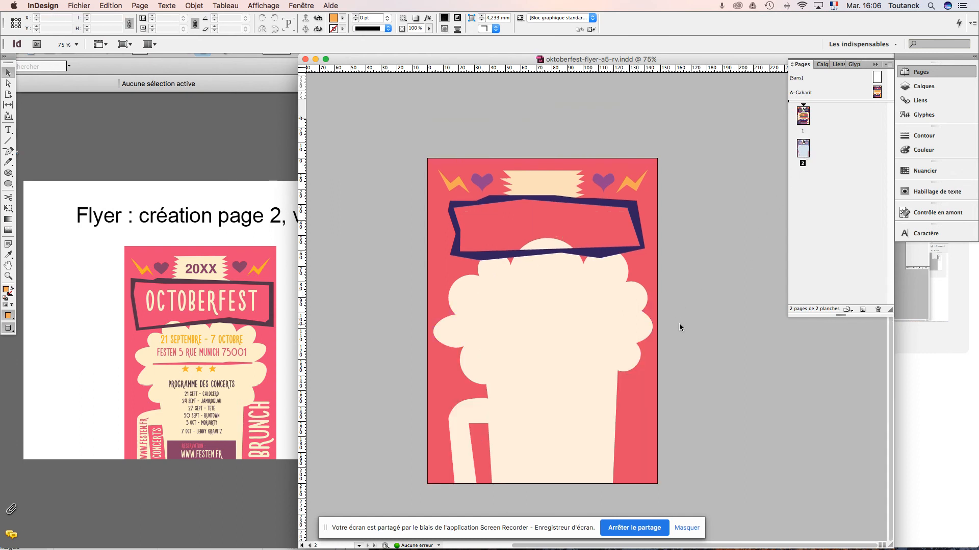
{"action": "key", "text": "super+alt+shift+v"}
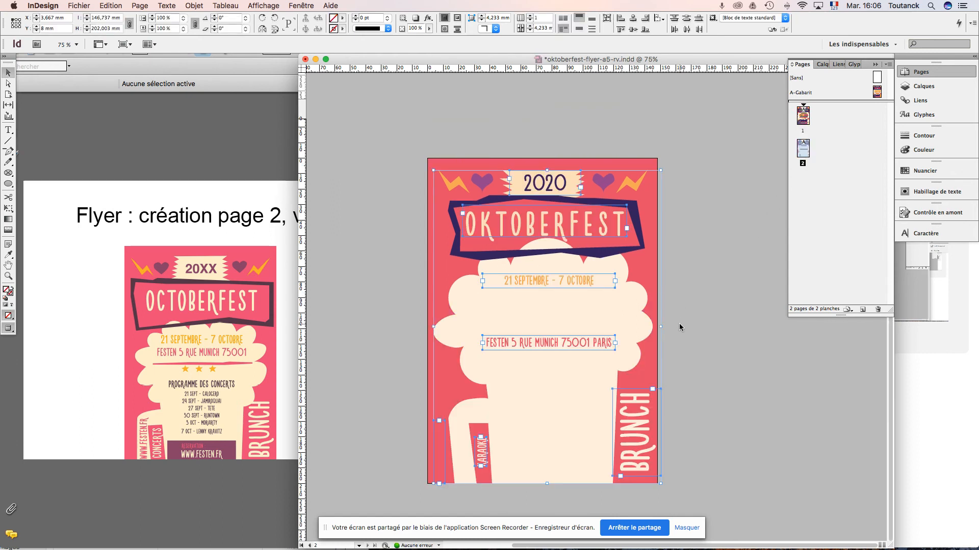
{"action": "left_click", "coordinate": [721, 302]}
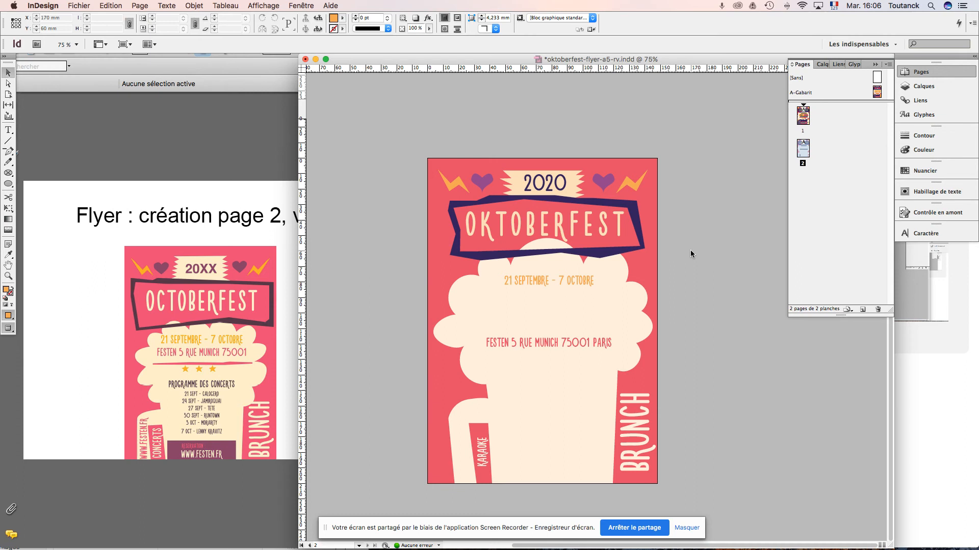
- Move the cream foam and mug group off page 2 onto the pasteboard beside it, at about X 159.7 mm
{"action": "left_click", "coordinate": [583, 309]}
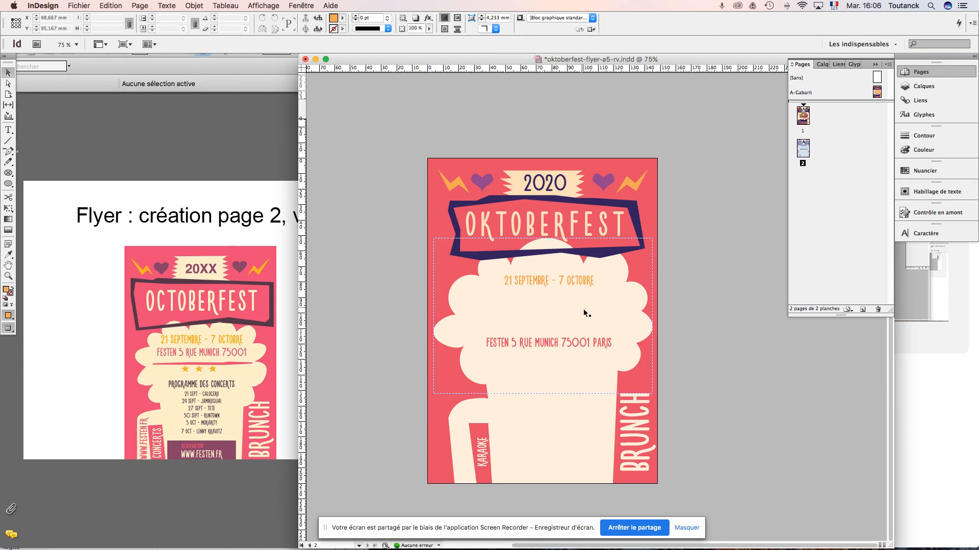
{"action": "left_click", "coordinate": [587, 445], "text": "shift"}
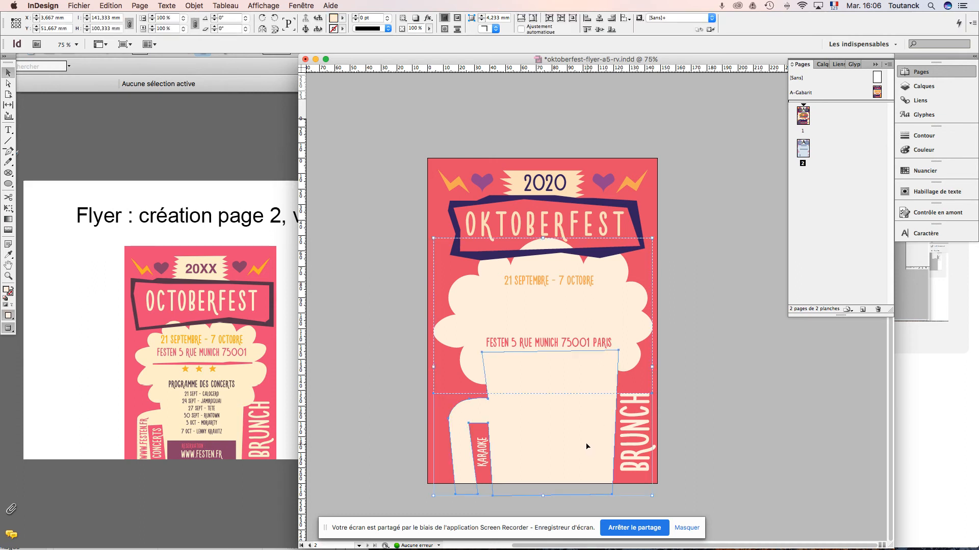
{"action": "left_click_drag", "start_coordinate": [555, 443], "coordinate": [796, 440]}
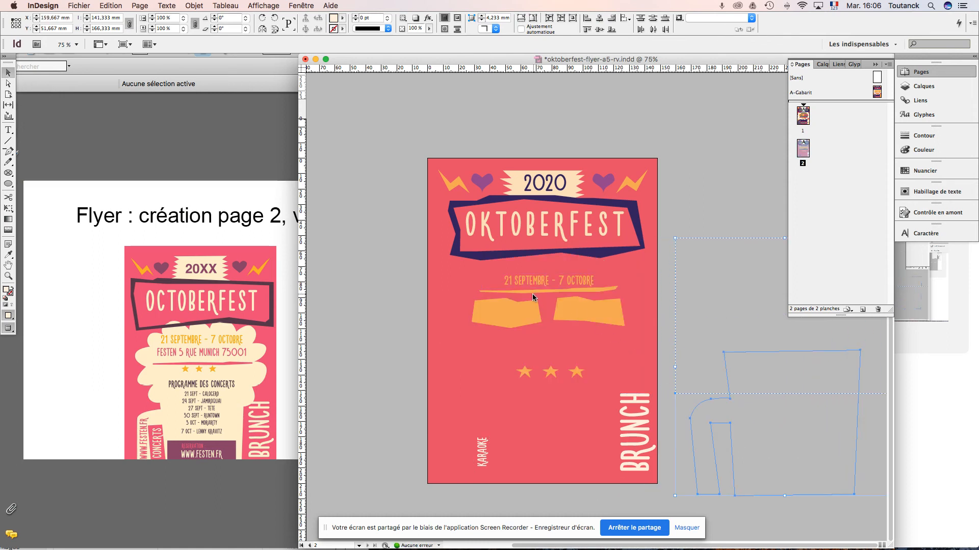
- Try moving the address text off page 2 onto the pasteboard, and undo the move
{"action": "left_click", "coordinate": [583, 316]}
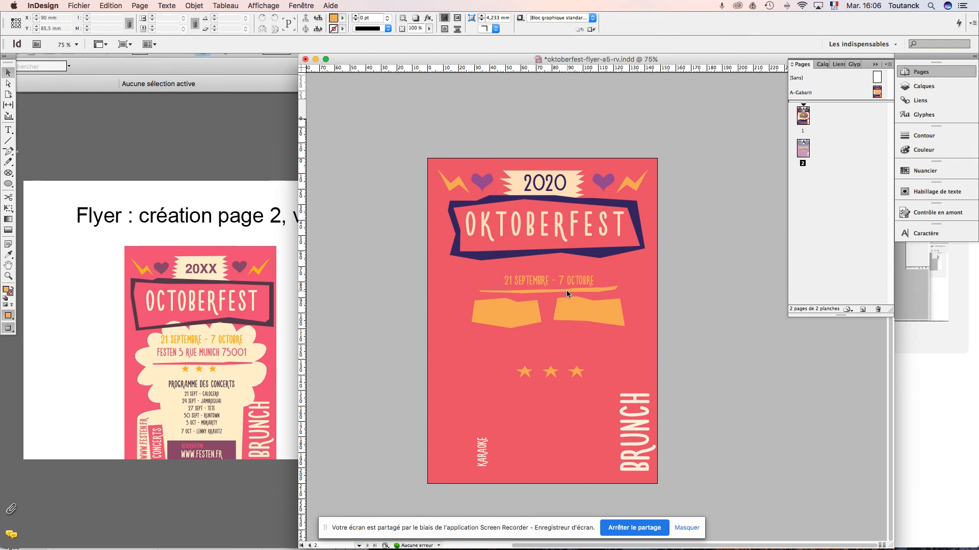
{"action": "left_click", "coordinate": [556, 345]}
{"action": "left_click_drag", "start_coordinate": [555, 346], "coordinate": [383, 348]}
{"action": "key", "text": "w"}
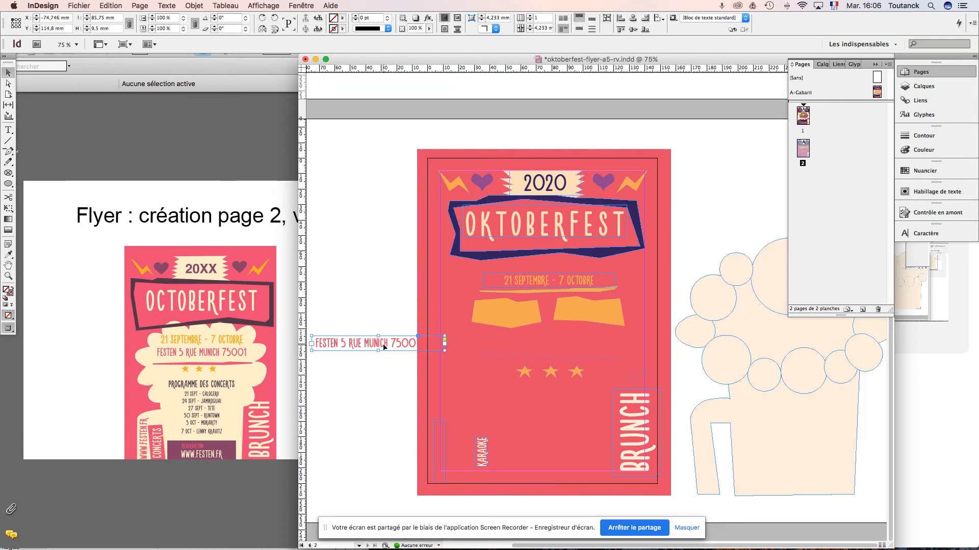
{"action": "key", "text": "super+z"}
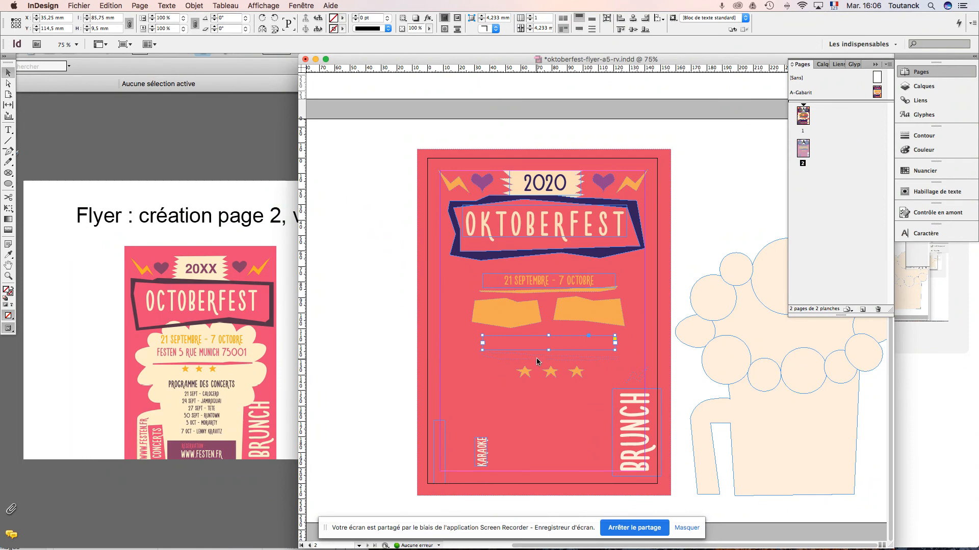
- Move the red underline stroke off page 2 onto the pasteboard on its left, at about X -18 mm
{"action": "left_click", "coordinate": [536, 360], "text": "shift"}
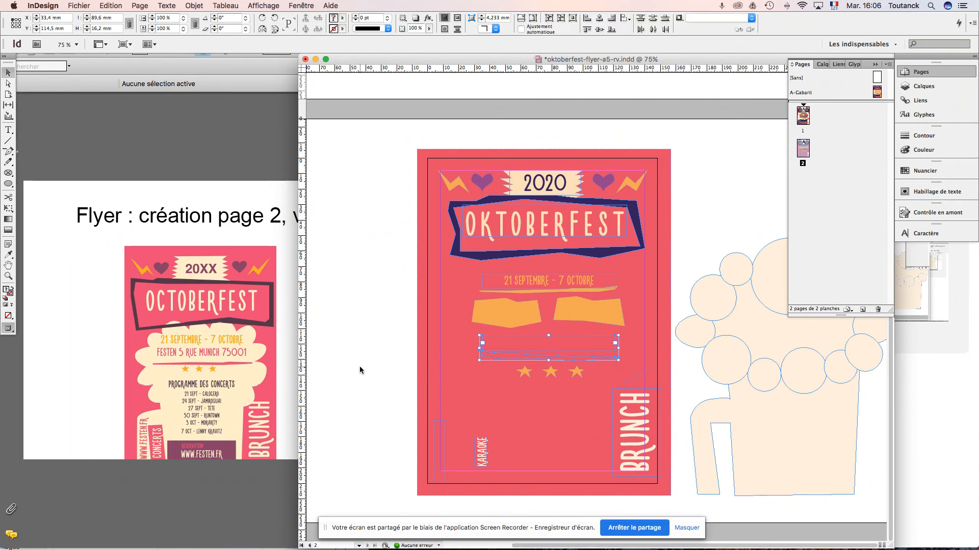
{"action": "left_click", "coordinate": [494, 356]}
{"action": "mouse_move", "coordinate": [494, 356]}
{"action": "left_mouse_down"}
{"action": "mouse_move", "coordinate": [321, 358]}
{"action": "mouse_move", "coordinate": [398, 357]}
{"action": "left_mouse_up"}
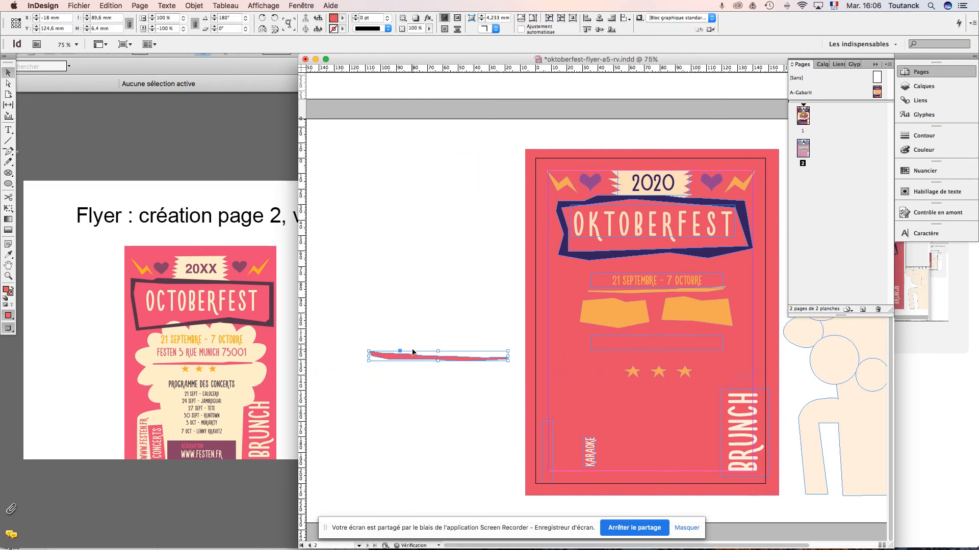
- Try deleting the orange shapes below the date on page 2, and undo the deletion
{"action": "left_click", "coordinate": [629, 321]}
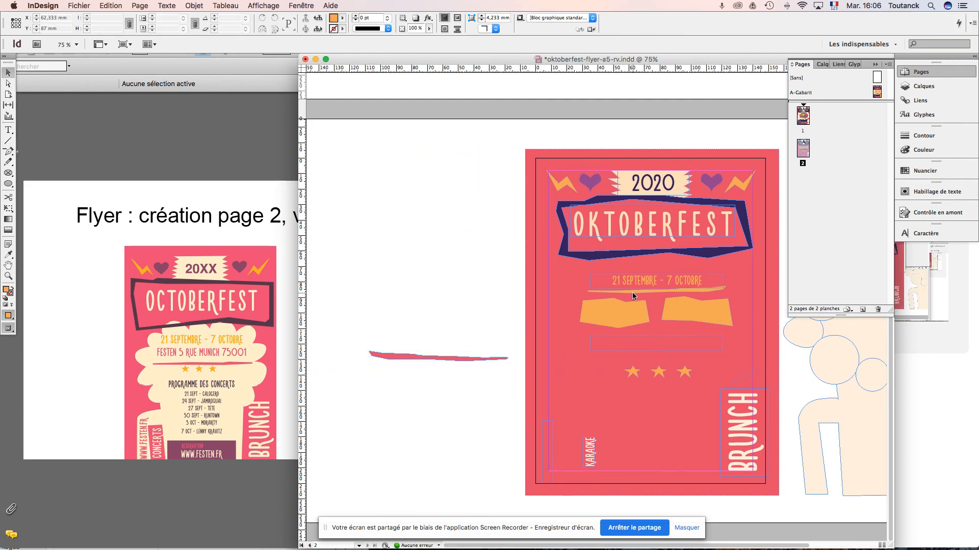
{"action": "key", "text": "Delete"}
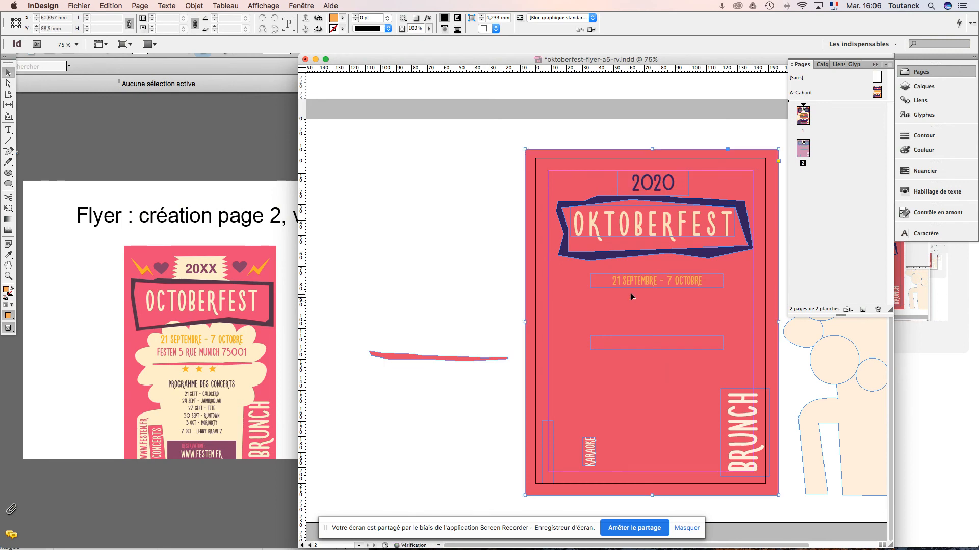
{"action": "left_click", "coordinate": [631, 297]}
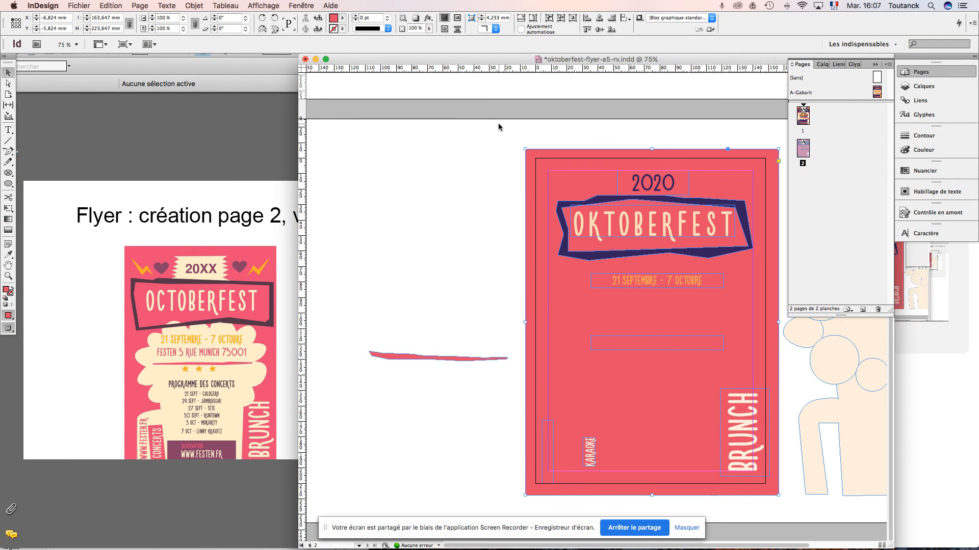
{"action": "key", "text": "super+z"}
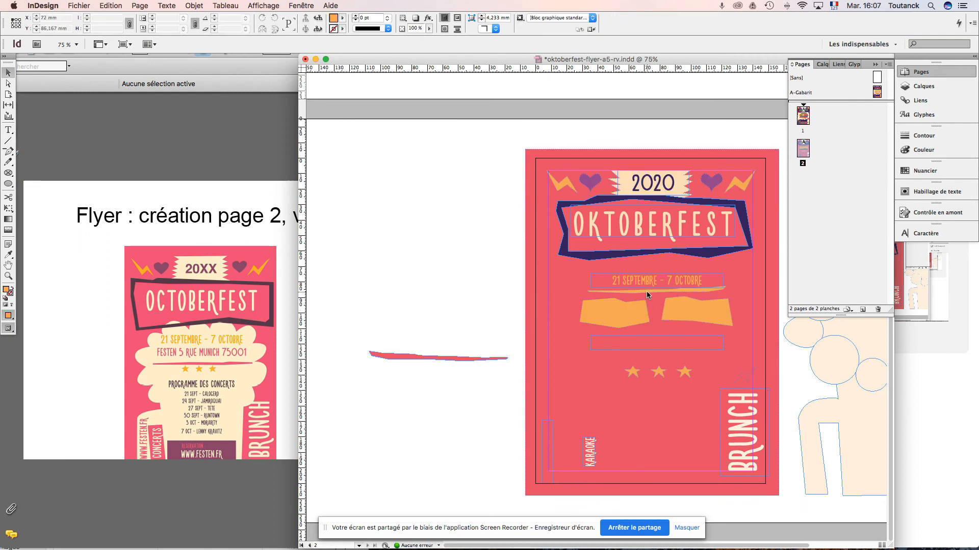
- Delete the two orange polygon shapes beneath the date on page 2, keeping the orange underline
{"action": "left_click", "coordinate": [646, 292]}
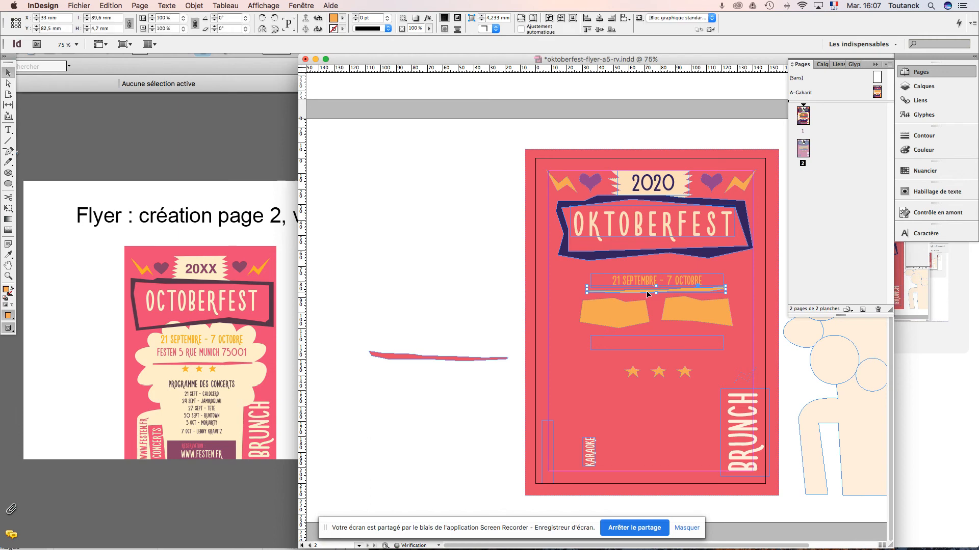
{"action": "left_click", "coordinate": [630, 319], "text": "shift"}
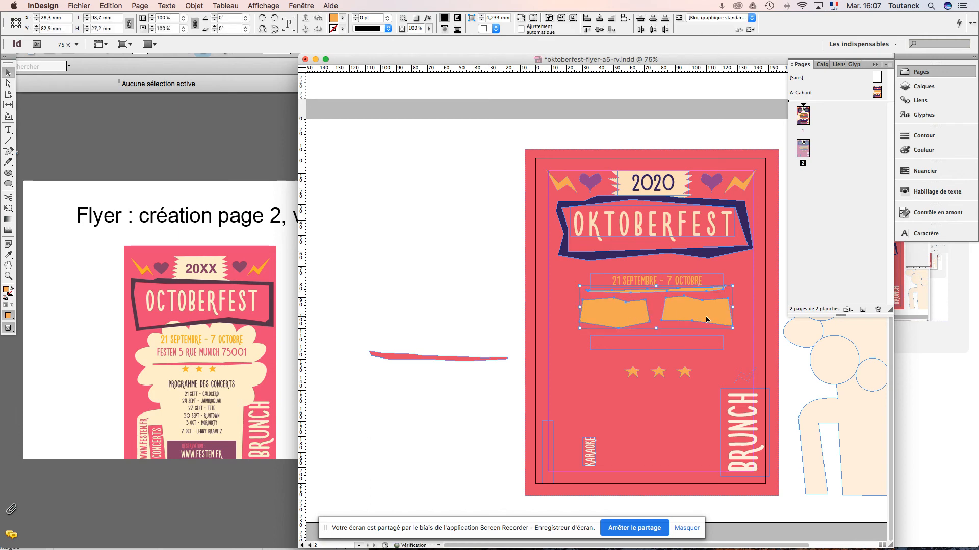
{"action": "left_click", "coordinate": [701, 311]}
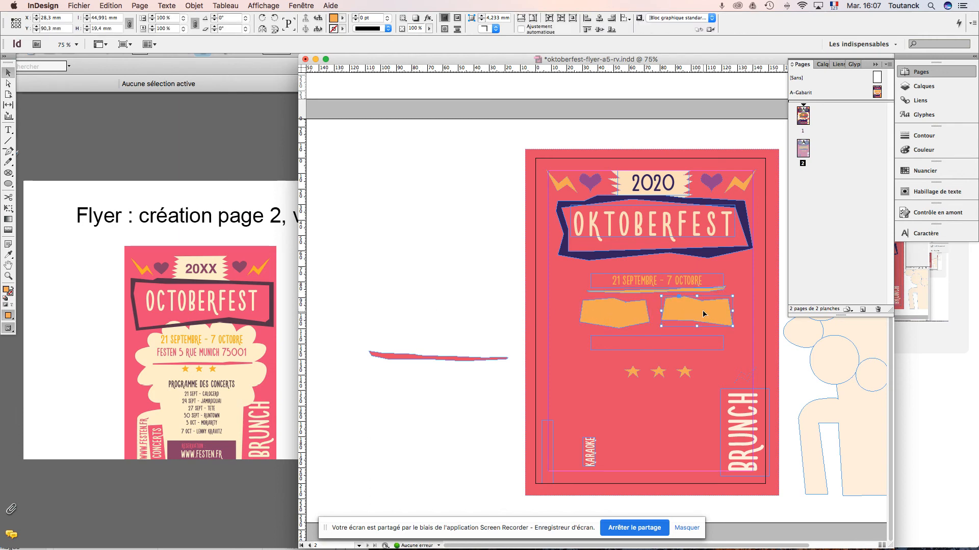
{"action": "key", "text": "Delete"}
{"action": "left_click", "coordinate": [630, 316]}
{"action": "key", "text": "Delete"}
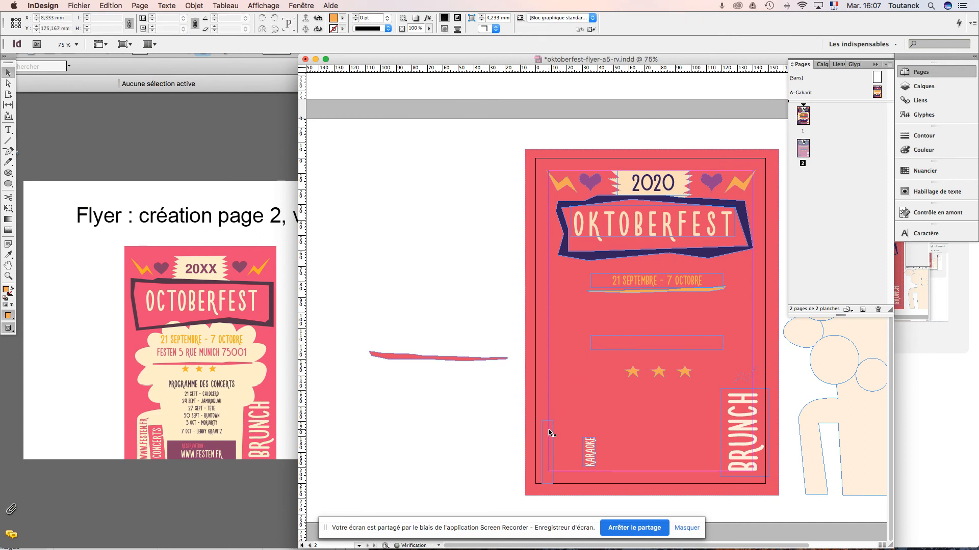
- Move the cream foam and mug group from the pasteboard back onto page 2, at about X 0.4 mm
{"action": "left_click", "coordinate": [553, 432]}
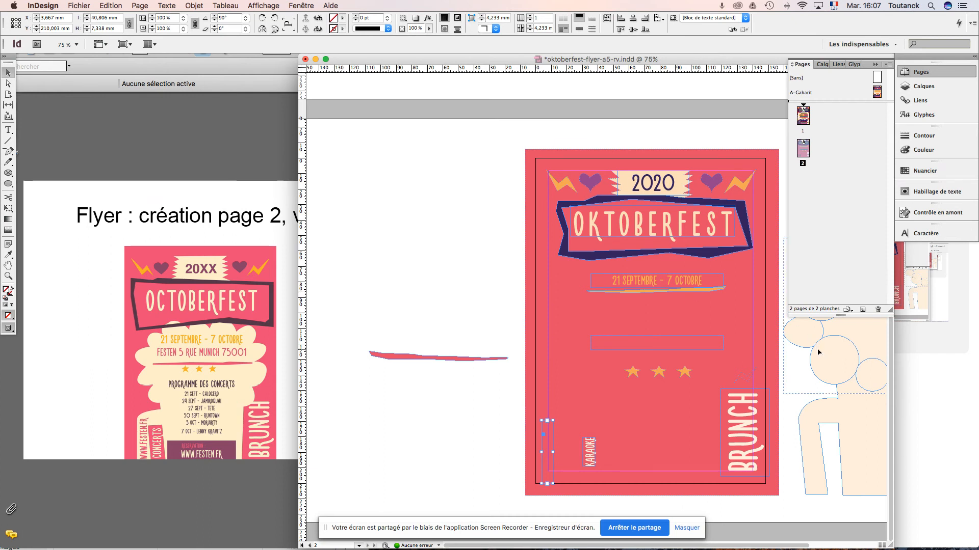
{"action": "left_click", "coordinate": [839, 352]}
{"action": "left_click", "coordinate": [858, 442], "text": "shift"}
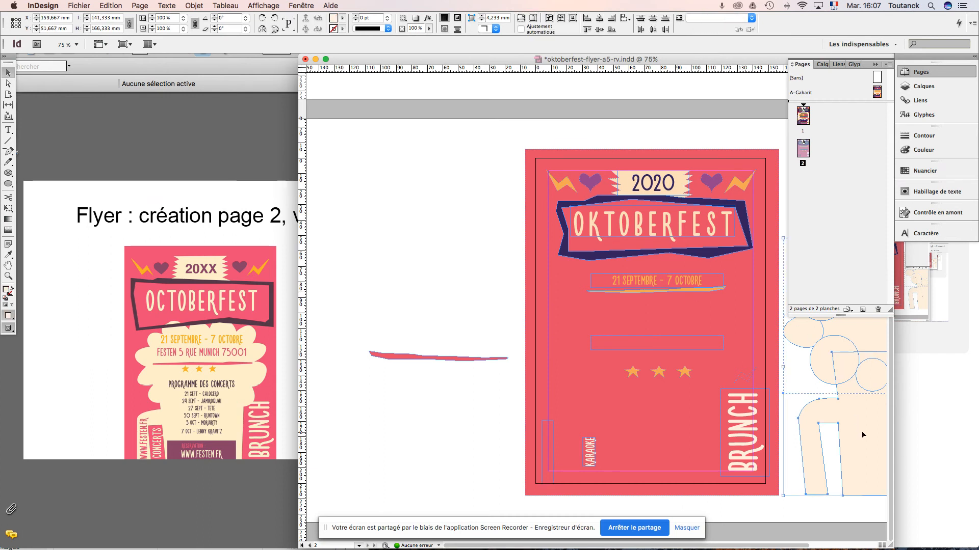
{"action": "left_click_drag", "start_coordinate": [865, 435], "coordinate": [599, 425]}
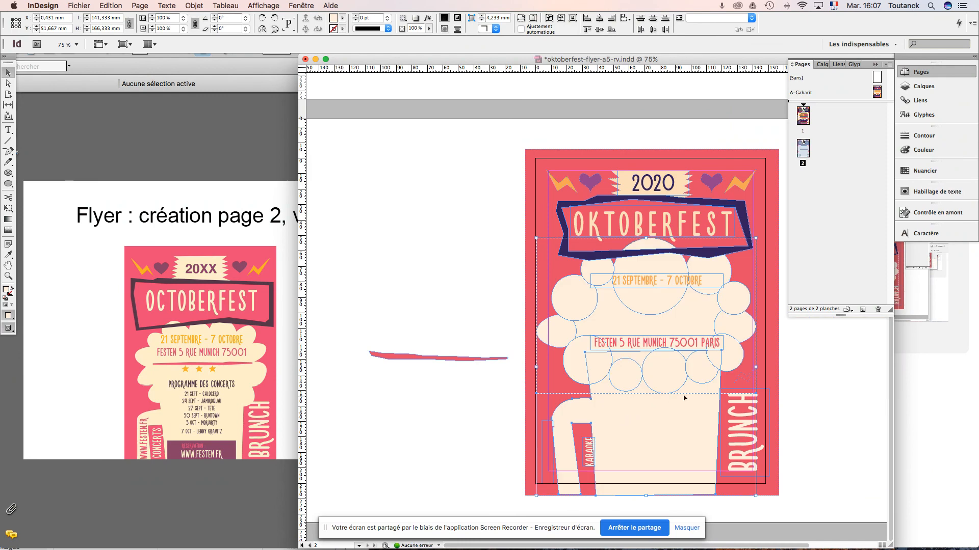
- Send the cream foam and mug group backward behind the orange underline, and preview the page without frame edges
{"action": "right_click", "coordinate": [669, 412]}
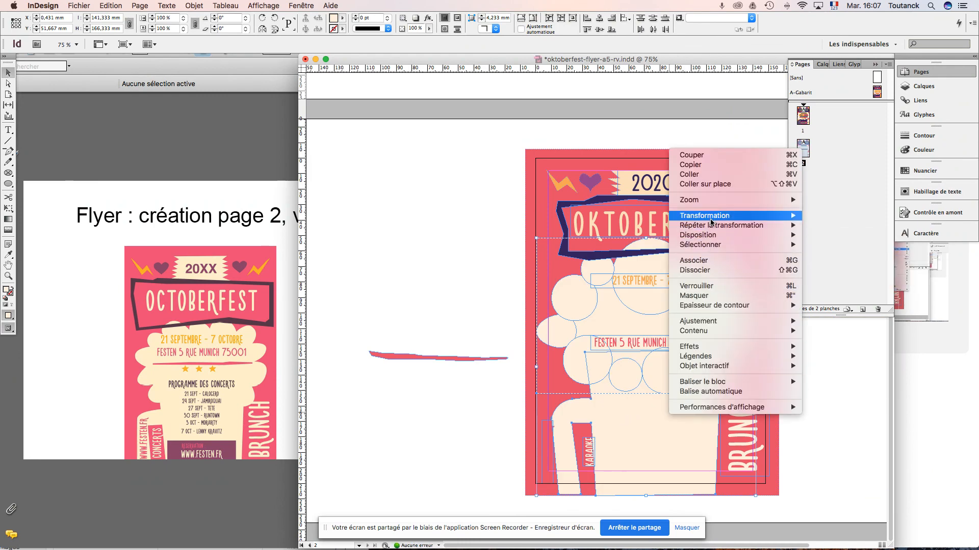
{"action": "mouse_move", "coordinate": [709, 235]}
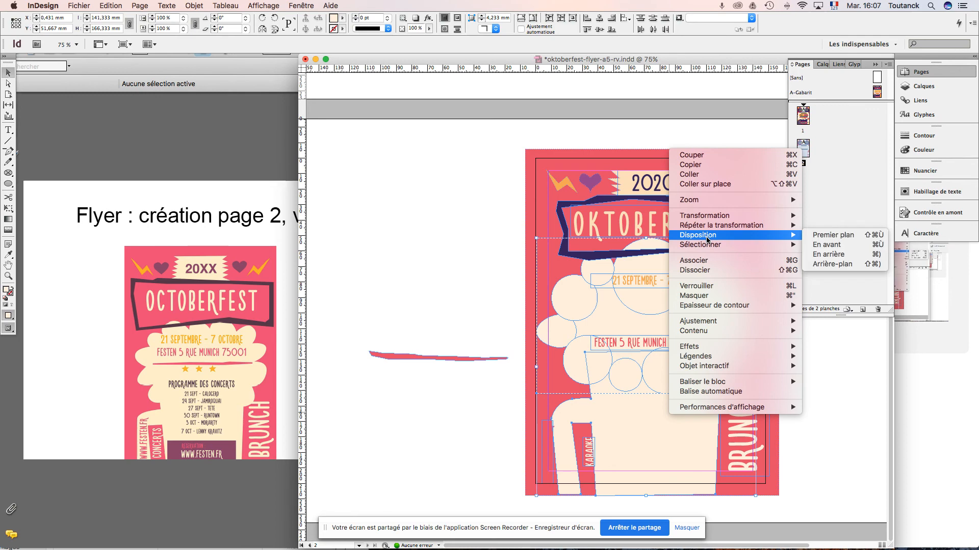
{"action": "left_click", "coordinate": [841, 264]}
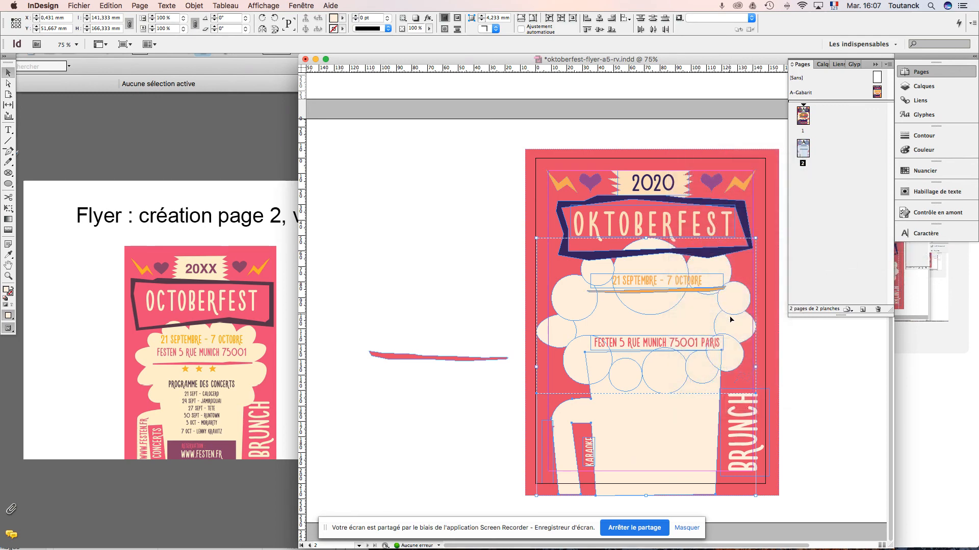
{"action": "left_click", "coordinate": [821, 386]}
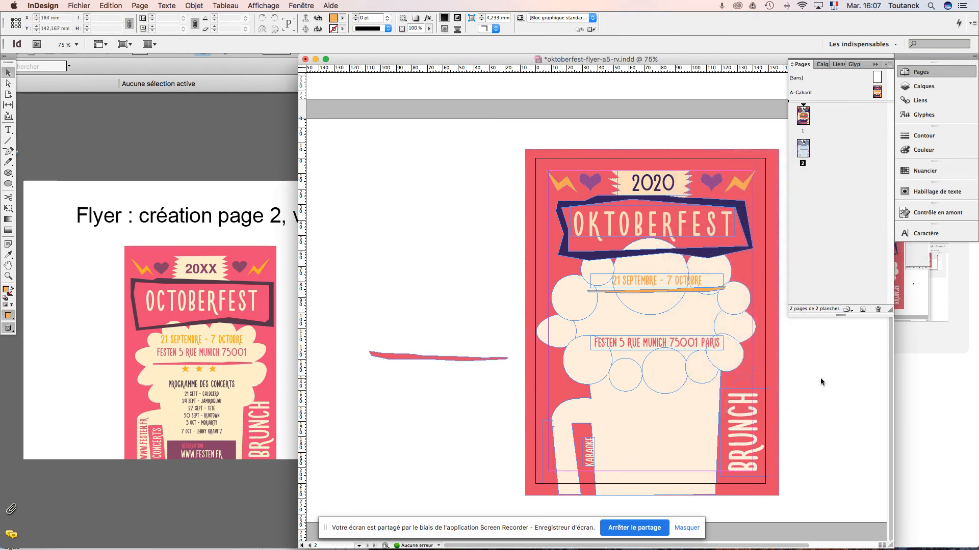
{"action": "key", "text": "w"}
{"action": "left_click_drag", "start_coordinate": [771, 374], "coordinate": [689, 375]}
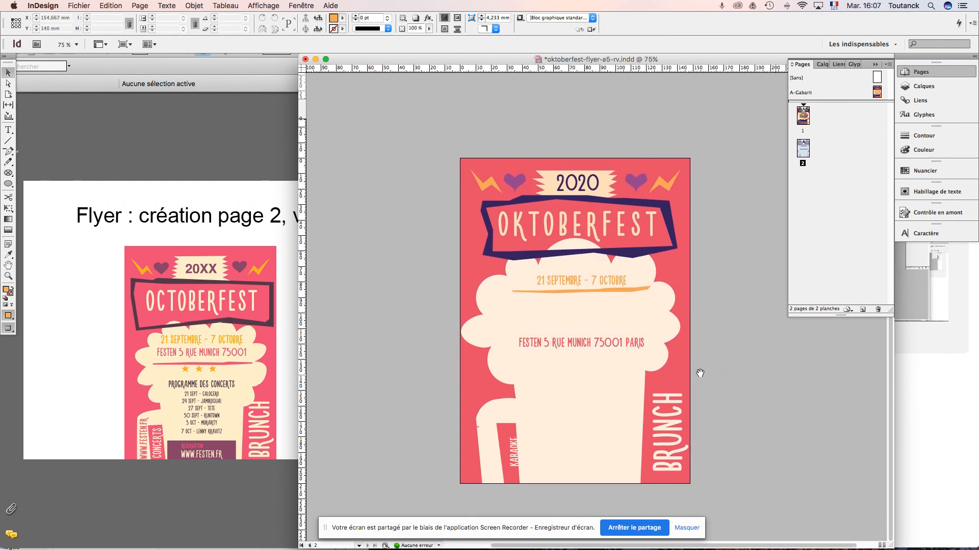
- Shift the KARAOKE text slightly left in the mug handle to X 27.912 mm, and lower the orange underline to Y 97.5 mm
{"action": "left_click", "coordinate": [511, 455]}
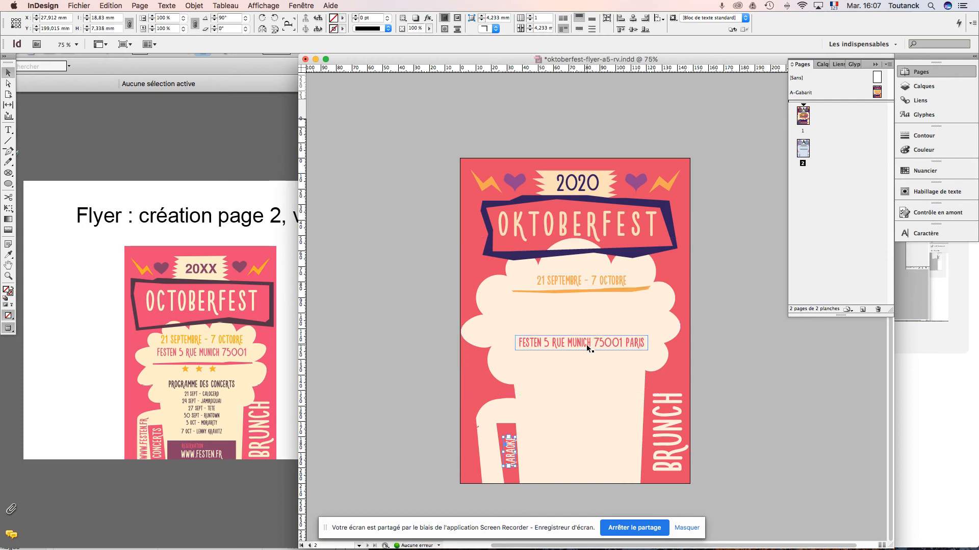
{"action": "left_click", "coordinate": [582, 292]}
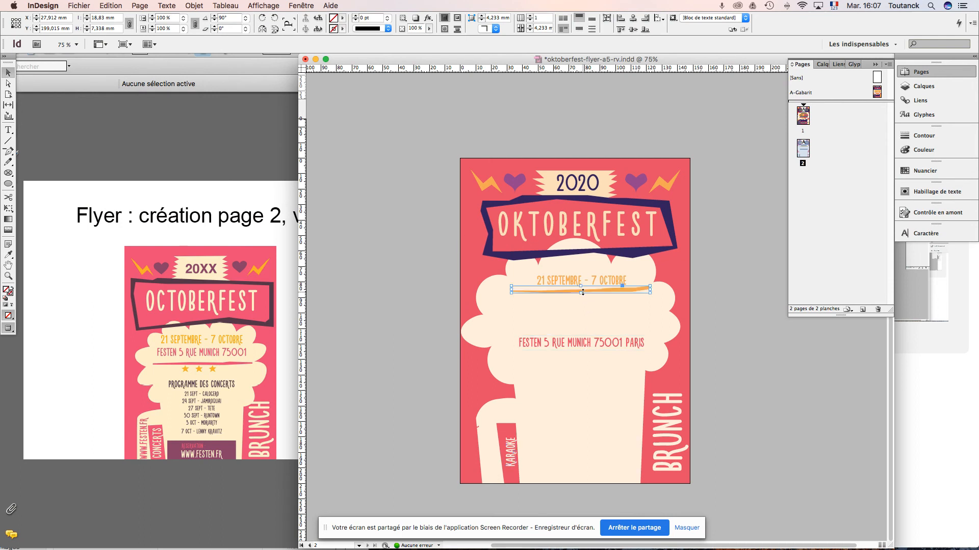
{"action": "key", "text": "shift+Down"}
{"action": "key", "text": "shift+Down"}
{"action": "key", "text": "shift+Down"}
{"action": "key", "text": "shift+Down"}
{"action": "key", "text": "shift+Down"}
{"action": "key", "text": "shift+Down"}
{"action": "key", "text": "shift+Down"}
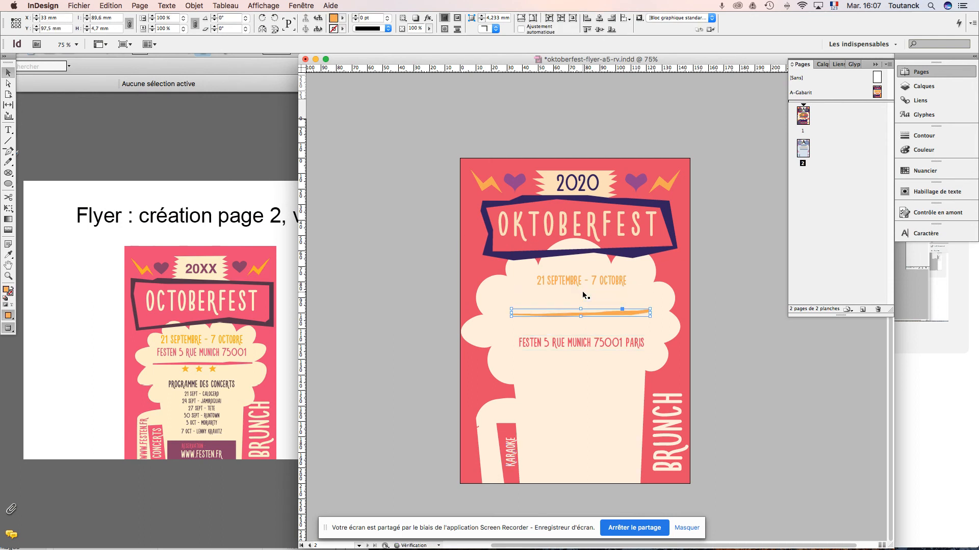
- Raise the address text to Y 84.5 mm, directly below the date and above the underline
{"action": "left_click", "coordinate": [581, 347]}
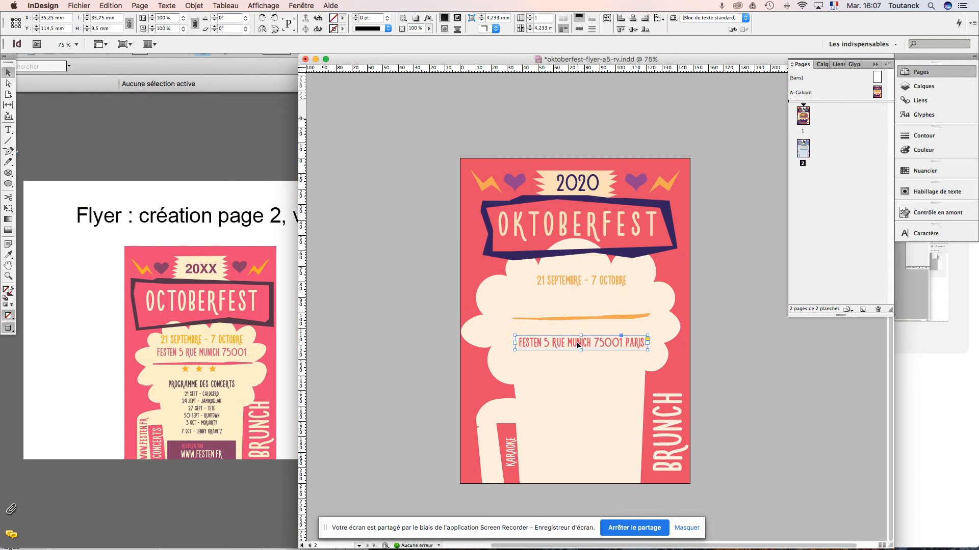
{"action": "key", "text": "shift+Up"}
{"action": "key", "text": "shift+Up"}
{"action": "key", "text": "shift+Up"}
{"action": "key", "text": "shift+Up"}
{"action": "key", "text": "shift+Up"}
{"action": "key", "text": "shift+Up"}
{"action": "key", "text": "shift+Up"}
{"action": "key", "text": "shift+Up"}
{"action": "key", "text": "shift+Up"}
{"action": "key", "text": "shift+Up"}
{"action": "key", "text": "shift+Up"}
{"action": "key", "text": "shift+Up"}
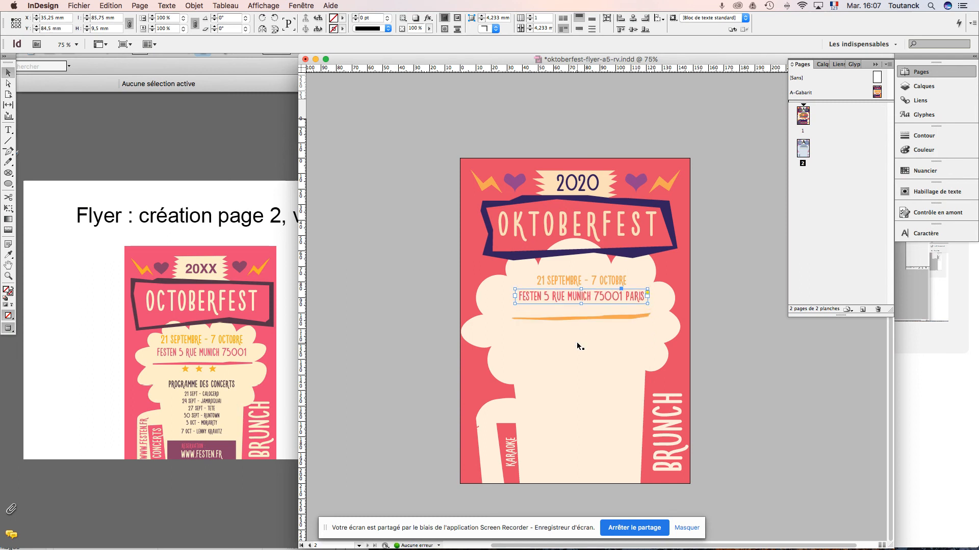
- Enlarge the 21 SEPTEMBRE - 7 OCTOBRE text to 34 pt, and raise its frame to Y 72 mm
{"action": "key", "text": "super+plus"}
{"action": "key", "text": "super+plus"}
{"action": "key", "text": "super+plus"}
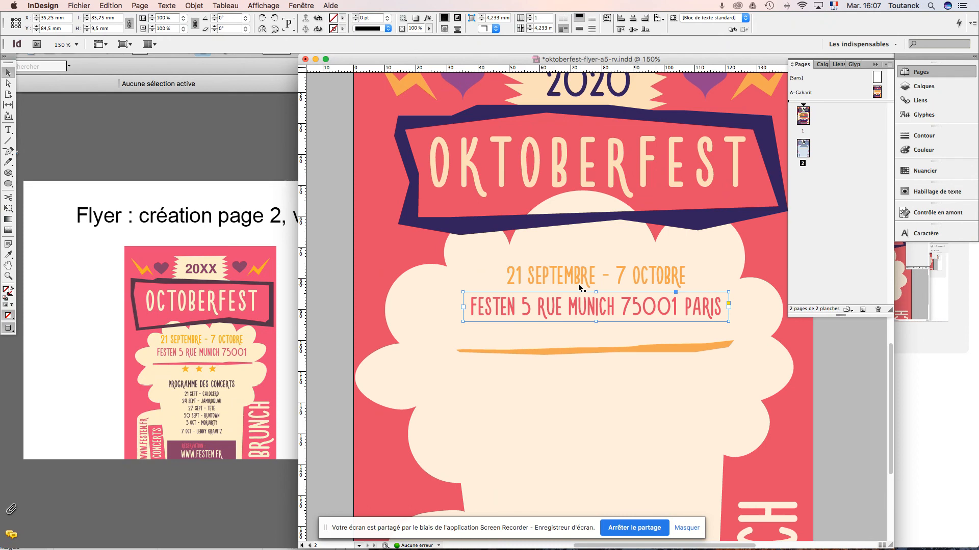
{"action": "left_click", "coordinate": [564, 276]}
{"action": "triple_click", "coordinate": [563, 276]}
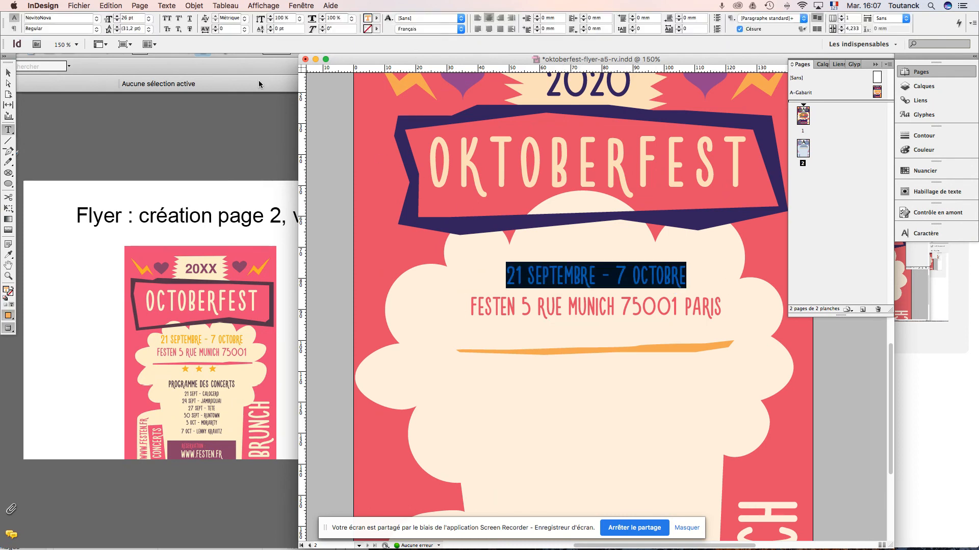
{"action": "key", "text": "Up"}
{"action": "key", "text": "Up"}
{"action": "key", "text": "Up"}
{"action": "key", "text": "Up"}
{"action": "key", "text": "Up"}
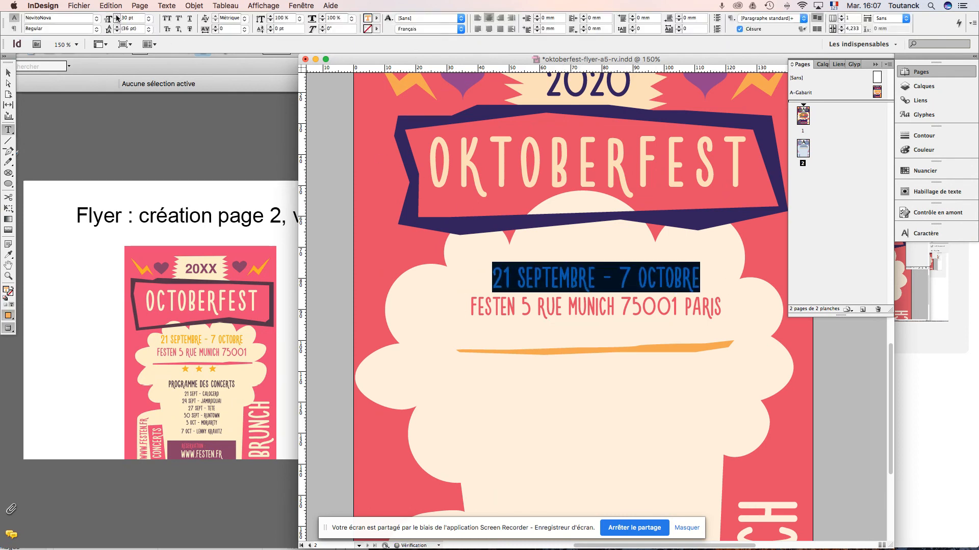
{"action": "key", "text": "Up"}
{"action": "key", "text": "Up"}
{"action": "key", "text": "Up"}
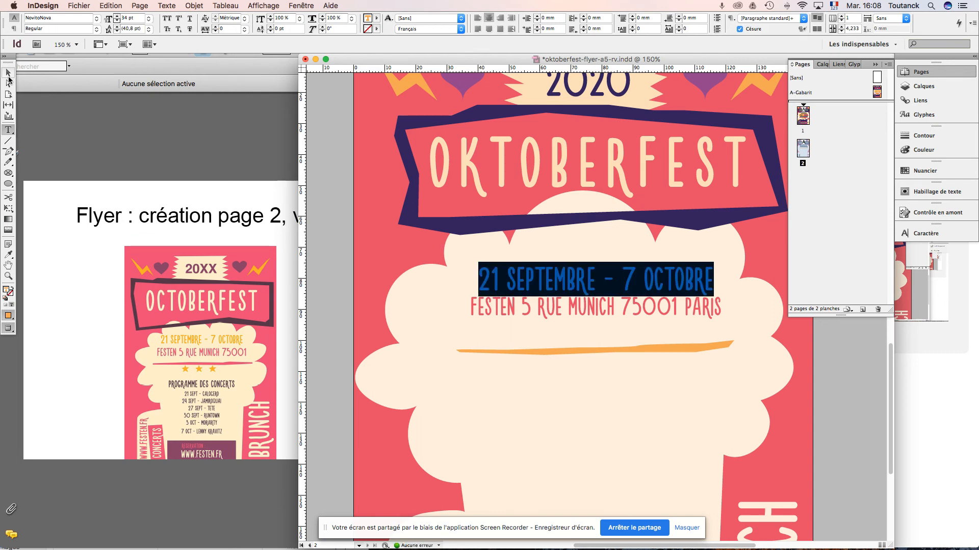
{"action": "left_click", "coordinate": [8, 76]}
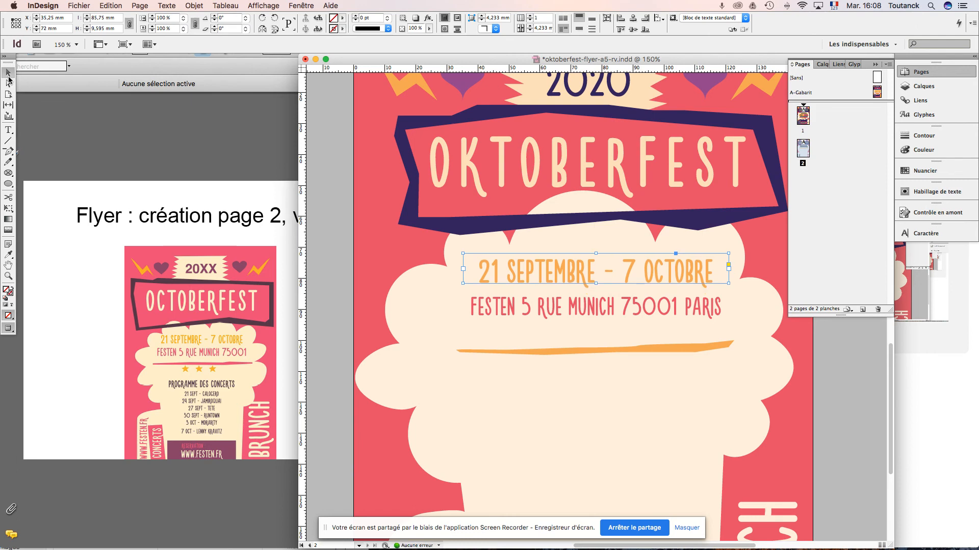
- Raise the orange underline to Y 95 mm beneath the address, and fill it with the red swatch C=0 M=84 J=42 N=0
{"action": "left_click", "coordinate": [559, 307]}
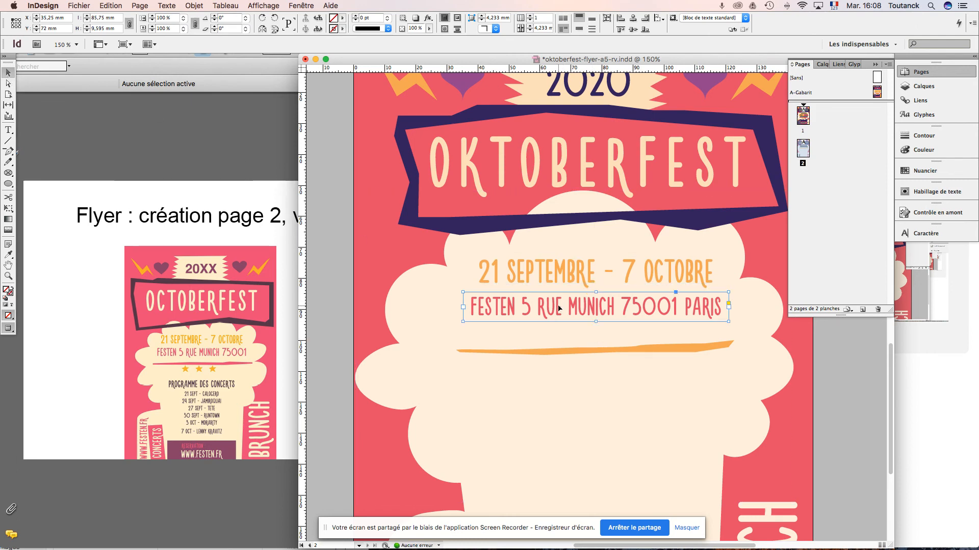
{"action": "left_click", "coordinate": [574, 352]}
{"action": "key", "text": "Up"}
{"action": "key", "text": "Up"}
{"action": "key", "text": "Up"}
{"action": "key", "text": "Up"}
{"action": "key", "text": "Up"}
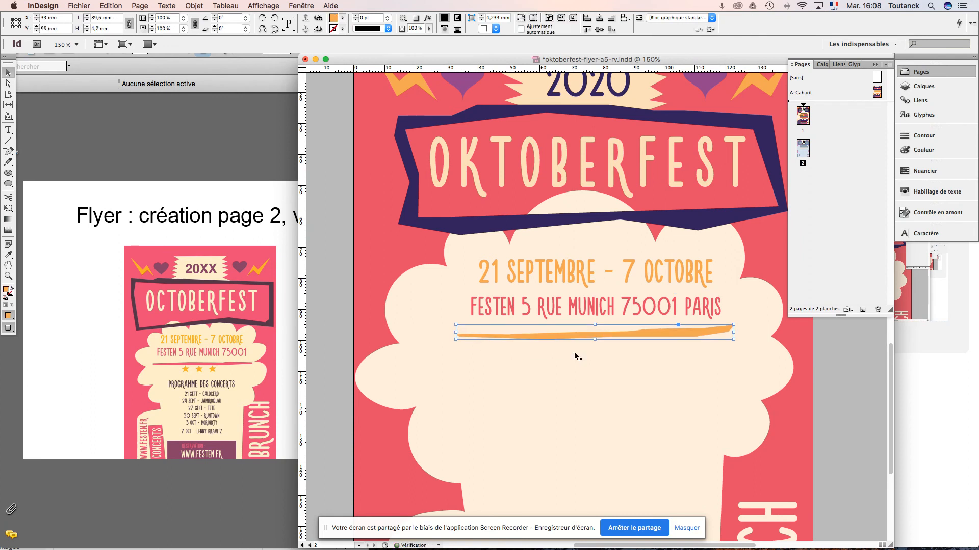
{"action": "left_click", "coordinate": [342, 18]}
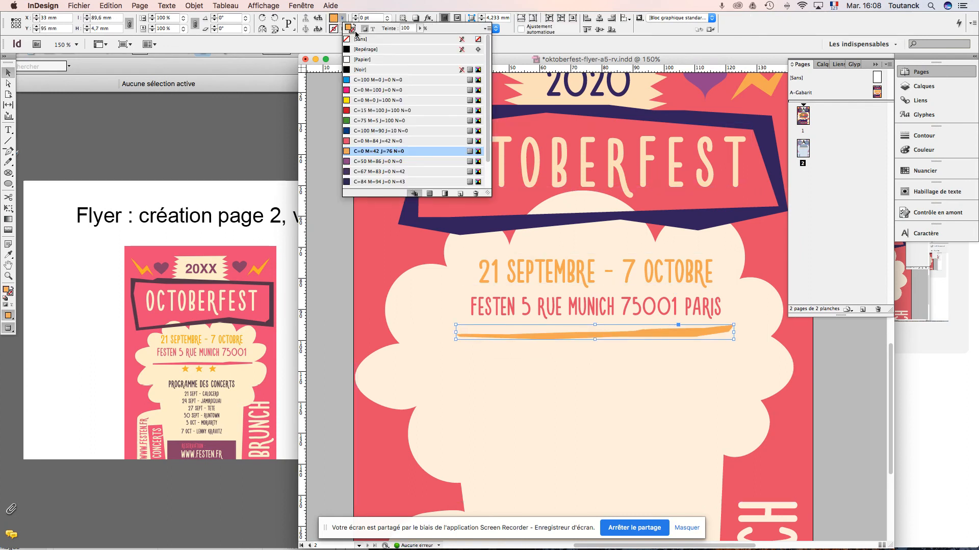
{"action": "left_click", "coordinate": [365, 141]}
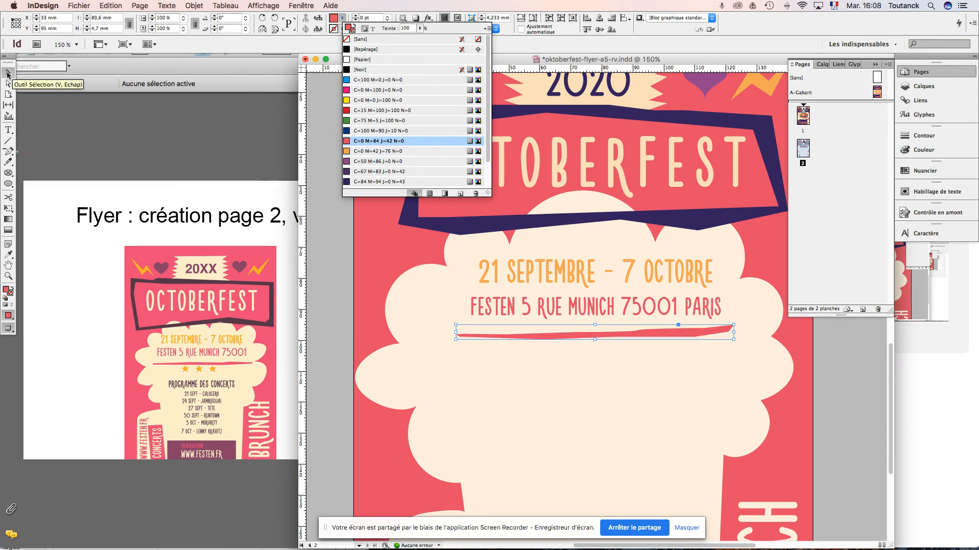
- Move the whole mug with its texts and underline right to X 135.431 mm, clear of the stars hidden beneath it
{"action": "left_click", "coordinate": [8, 73]}
{"action": "left_click", "coordinate": [860, 409]}
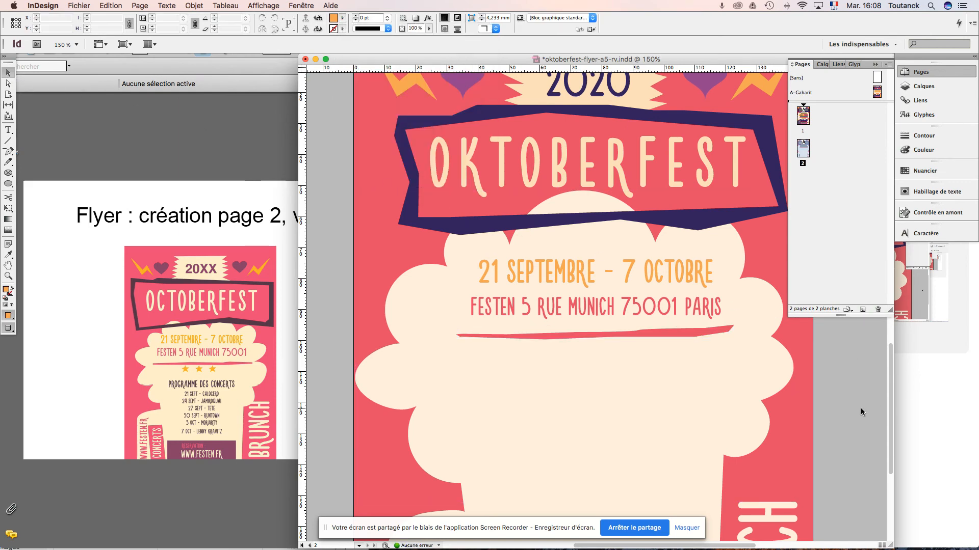
{"action": "key", "text": "super+minus"}
{"action": "key", "text": "super+minus"}
{"action": "key", "text": "super+minus"}
{"action": "key", "text": "super+minus"}
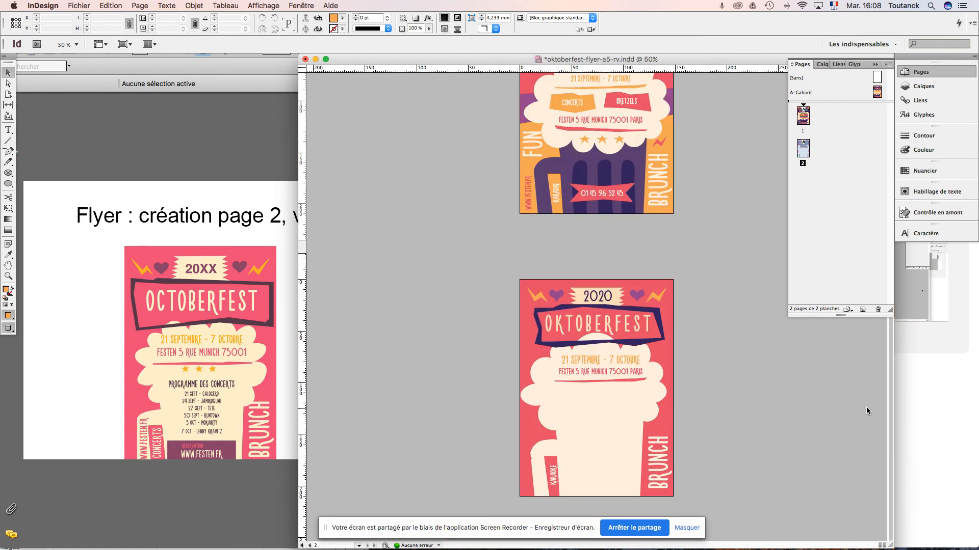
{"action": "left_click", "coordinate": [605, 400]}
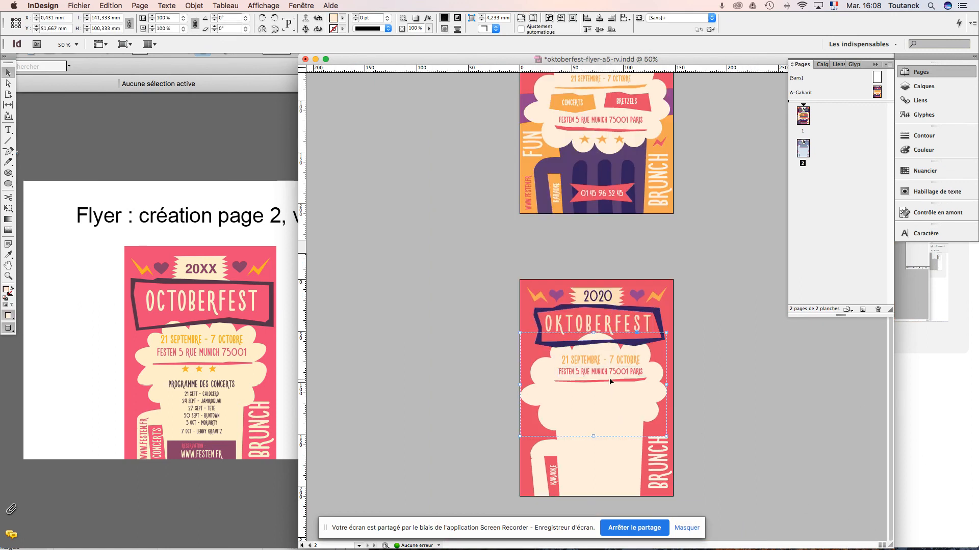
{"action": "left_click", "coordinate": [705, 418]}
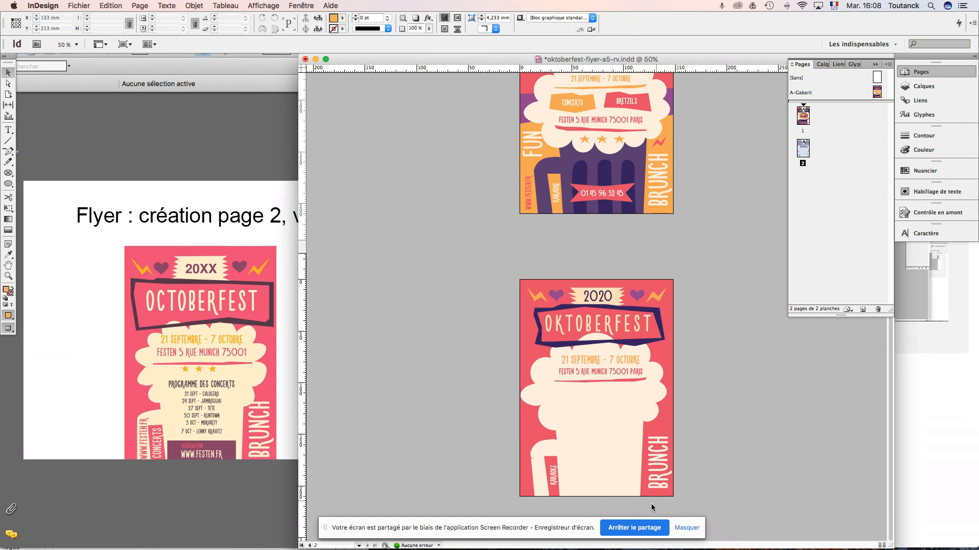
{"action": "left_click_drag", "start_coordinate": [651, 511], "coordinate": [534, 350]}
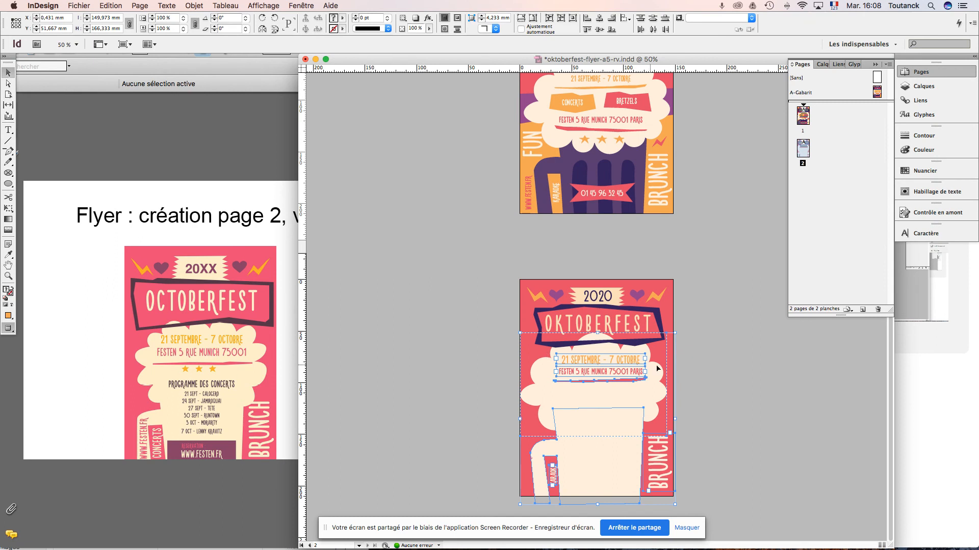
{"action": "key", "text": "shift+Right"}
{"action": "key", "text": "shift+Right"}
{"action": "key", "text": "shift+Right"}
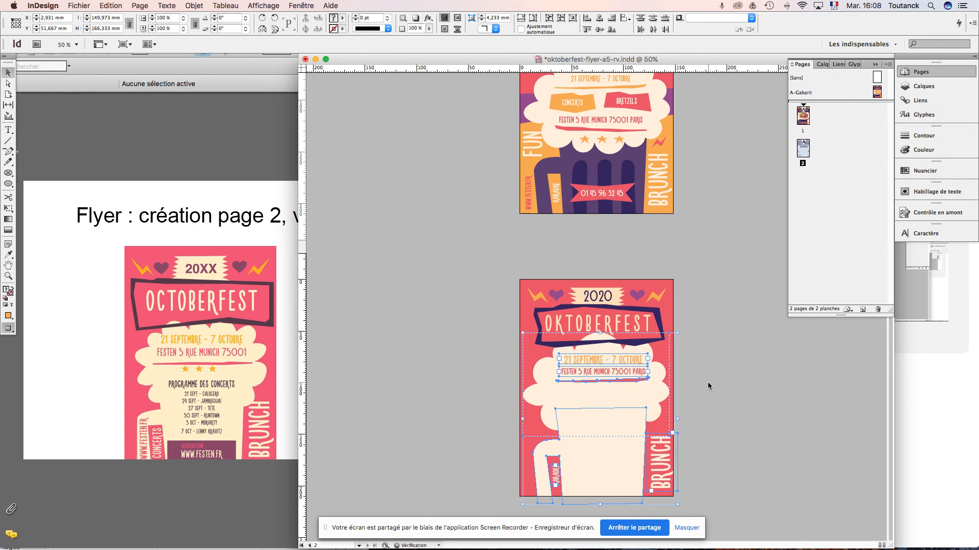
{"action": "key", "text": "shift+Right"}
{"action": "key", "text": "shift+Right"}
{"action": "key", "text": "shift+Right"}
{"action": "key", "text": "shift+Right"}
{"action": "key", "text": "shift+Right"}
{"action": "key", "text": "shift+Right"}
{"action": "key", "text": "shift+Right"}
{"action": "key", "text": "shift+Right"}
{"action": "key", "text": "shift+Right"}
{"action": "key", "text": "shift+Right"}
{"action": "key", "text": "shift+Right"}
{"action": "key", "text": "shift+Right"}
{"action": "key", "text": "shift+Right"}
{"action": "key", "text": "shift+Right"}
{"action": "key", "text": "shift+Right"}
{"action": "key", "text": "shift+Right"}
{"action": "key", "text": "shift+Right"}
{"action": "key", "text": "shift+Right"}
{"action": "key", "text": "shift+Right"}
{"action": "key", "text": "shift+Right"}
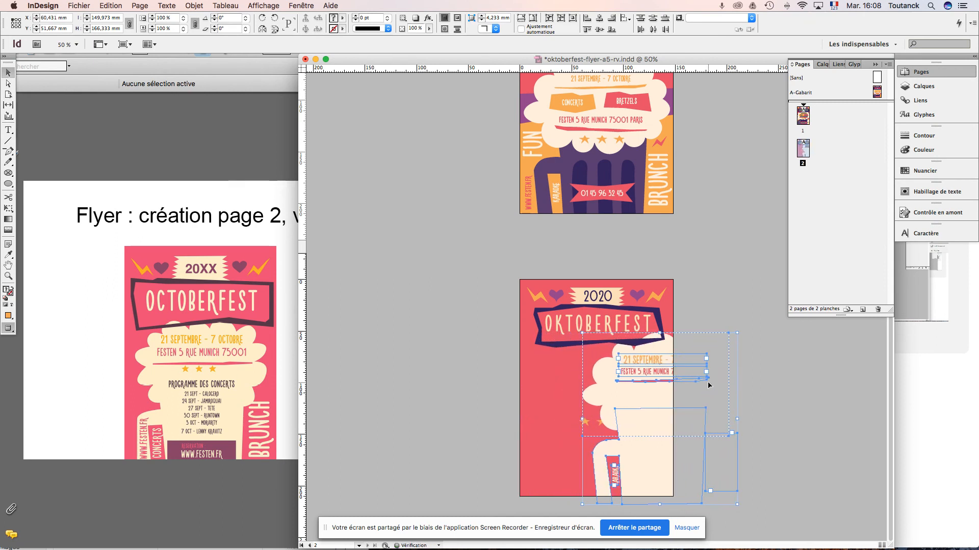
{"action": "key", "text": "shift+Right"}
{"action": "key", "text": "shift+Right"}
{"action": "key", "text": "shift+Right"}
{"action": "key", "text": "shift+Right"}
{"action": "key", "text": "shift+Right"}
{"action": "key", "text": "shift+Right"}
{"action": "key", "text": "shift+Right"}
{"action": "key", "text": "shift+Right"}
{"action": "key", "text": "shift+Right"}
{"action": "key", "text": "shift+Right"}
{"action": "key", "text": "shift+Right"}
{"action": "key", "text": "shift+Right"}
{"action": "key", "text": "shift+Right"}
{"action": "key", "text": "shift+Right"}
{"action": "key", "text": "shift+Right"}
{"action": "key", "text": "shift+Right"}
{"action": "key", "text": "shift+Right"}
{"action": "key", "text": "shift+Right"}
{"action": "key", "text": "shift+Right"}
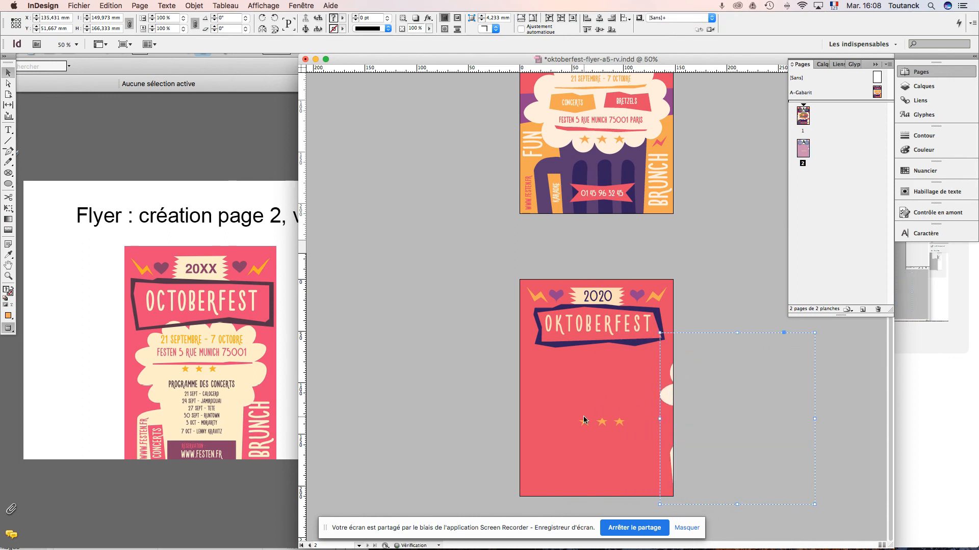
- Move the group of three orange stars off page 2 onto the pasteboard, and show the pasteboard and frame edges
{"action": "left_click", "coordinate": [443, 418]}
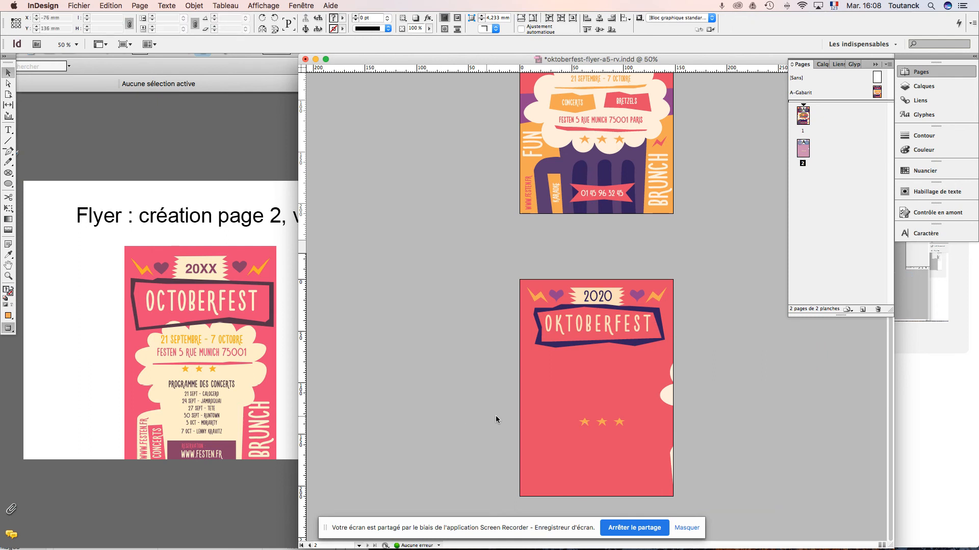
{"action": "left_click", "coordinate": [587, 421]}
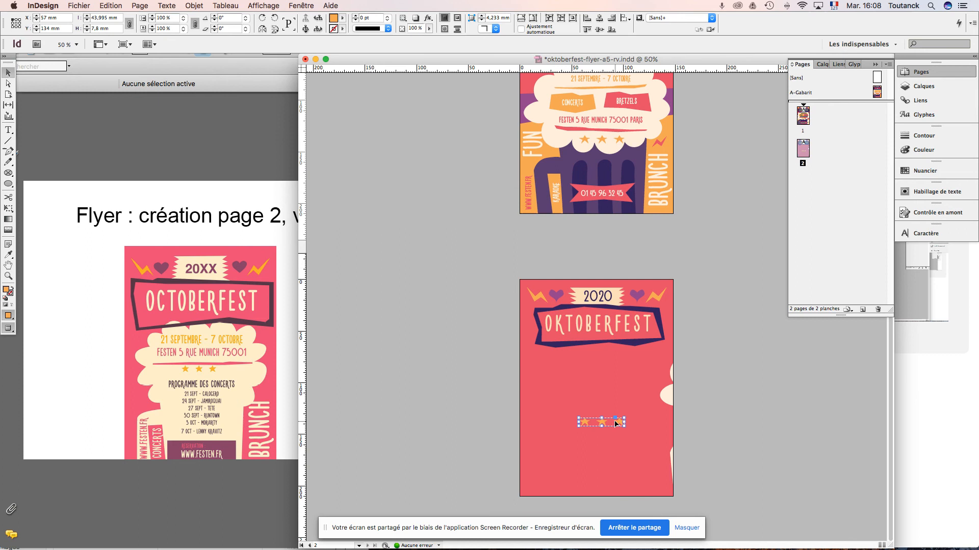
{"action": "left_click_drag", "start_coordinate": [617, 423], "coordinate": [442, 423]}
{"action": "key", "text": "w"}
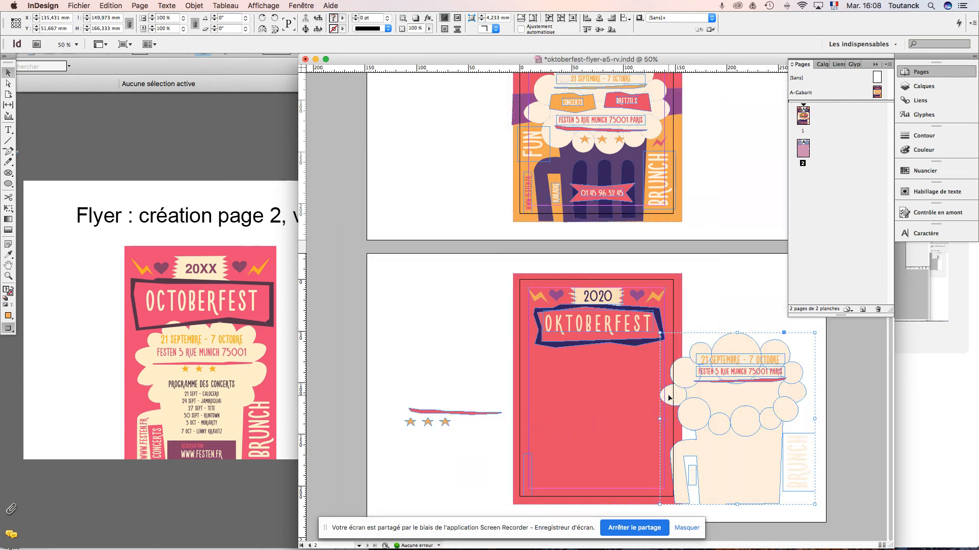
- Move the mug with its texts and underline back onto page 2 at X 2.931 mm, and preview the page
{"action": "key", "text": "shift+Left"}
{"action": "key", "text": "shift+Left"}
{"action": "key", "text": "shift+Left"}
{"action": "key", "text": "shift+Left"}
{"action": "key", "text": "shift+Left"}
{"action": "key", "text": "shift+Left"}
{"action": "key", "text": "shift+Left"}
{"action": "key", "text": "shift+Left"}
{"action": "key", "text": "shift+Left"}
{"action": "key", "text": "shift+Left"}
{"action": "key", "text": "shift+Left"}
{"action": "key", "text": "shift+Left"}
{"action": "key", "text": "shift+Left"}
{"action": "key", "text": "shift+Left"}
{"action": "key", "text": "shift+Left"}
{"action": "key", "text": "shift+Left"}
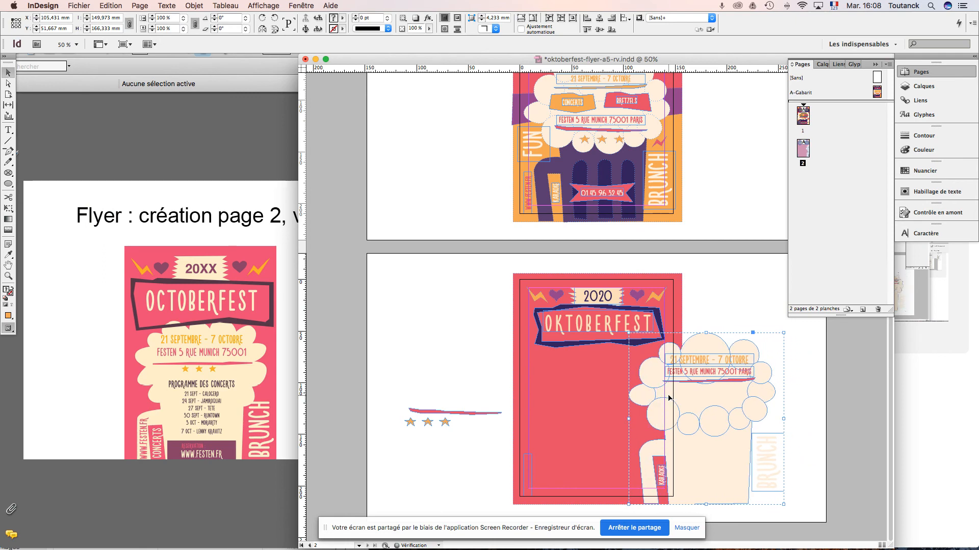
{"action": "key", "text": "shift+Left"}
{"action": "key", "text": "shift+Left"}
{"action": "key", "text": "shift+Left"}
{"action": "key", "text": "shift+Left"}
{"action": "key", "text": "shift+Left"}
{"action": "key", "text": "shift+Left"}
{"action": "key", "text": "shift+Left"}
{"action": "key", "text": "shift+Left"}
{"action": "key", "text": "shift+Left"}
{"action": "key", "text": "shift+Left"}
{"action": "key", "text": "shift+Left"}
{"action": "key", "text": "shift+Left"}
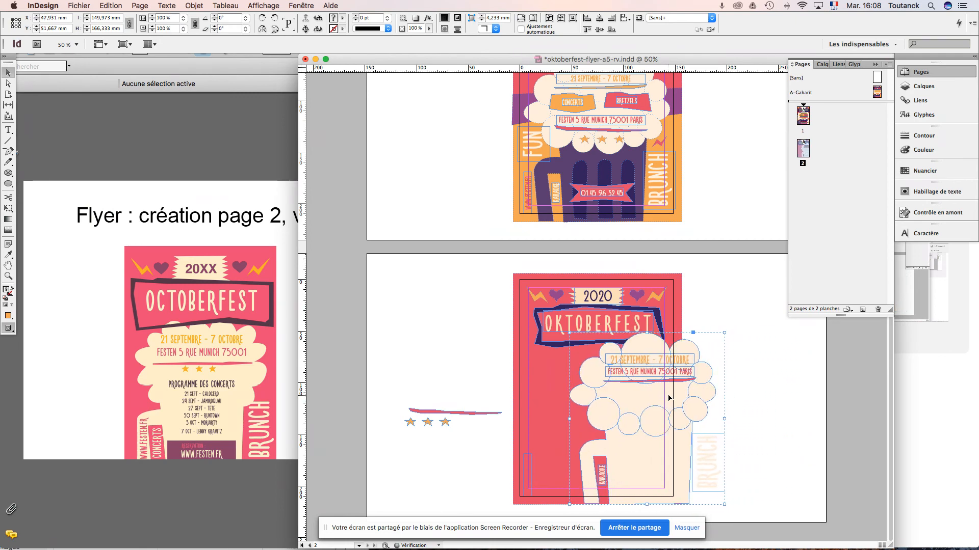
{"action": "key", "text": "shift+Left"}
{"action": "key", "text": "shift+Left"}
{"action": "key", "text": "shift+Left"}
{"action": "key", "text": "shift+Left"}
{"action": "key", "text": "shift+Left"}
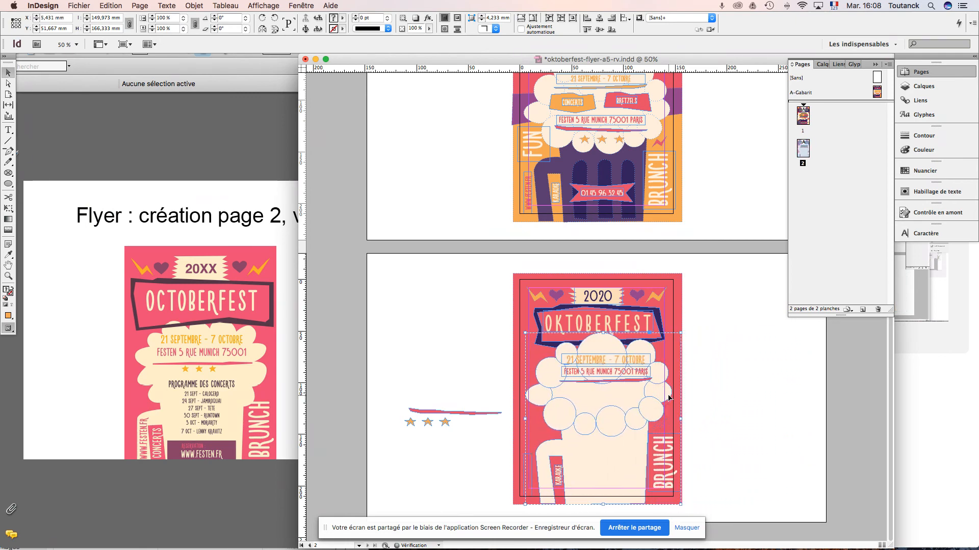
{"action": "key", "text": "shift+Left"}
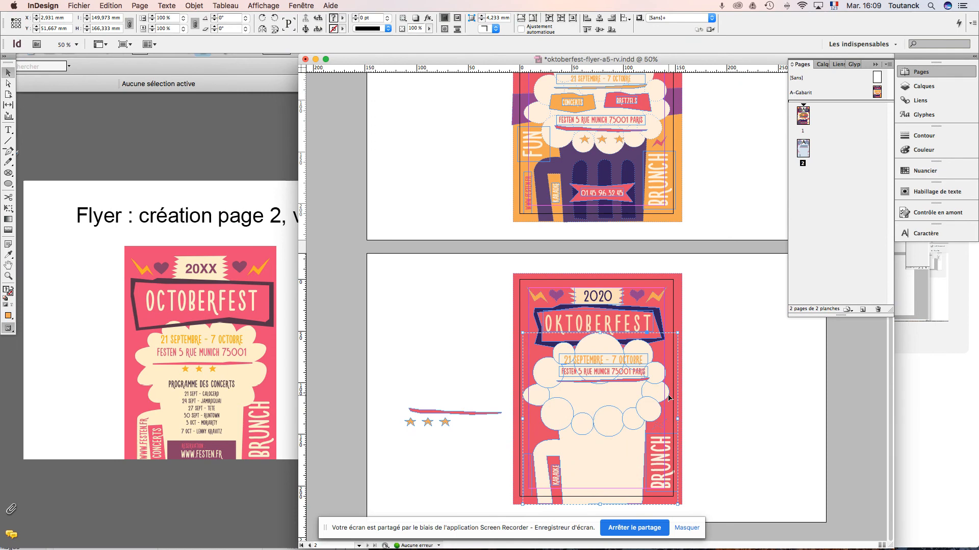
{"action": "left_click", "coordinate": [717, 399]}
{"action": "key", "text": "w"}
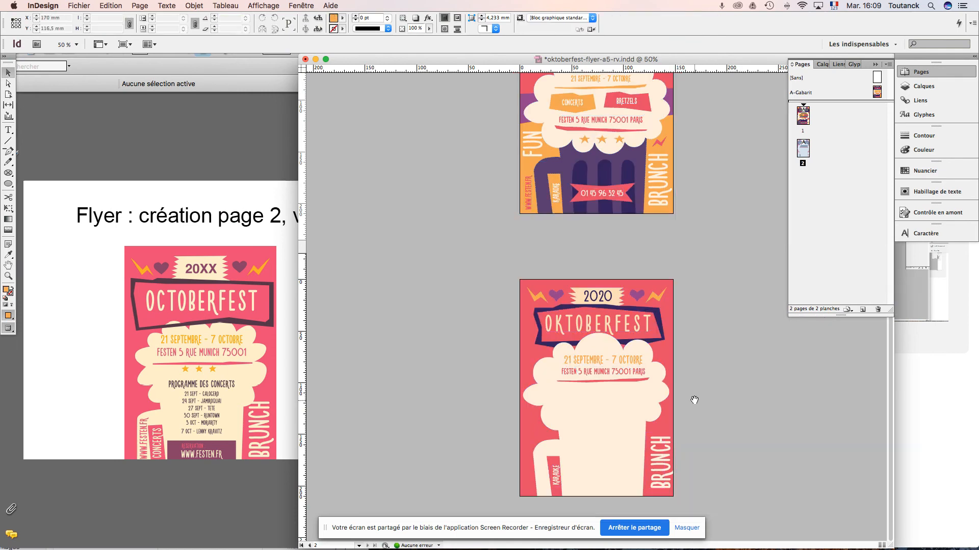
- Bring the OKTOBERFEST text and its dark purple frame to the front, over the mug foam
{"action": "left_click", "coordinate": [641, 327]}
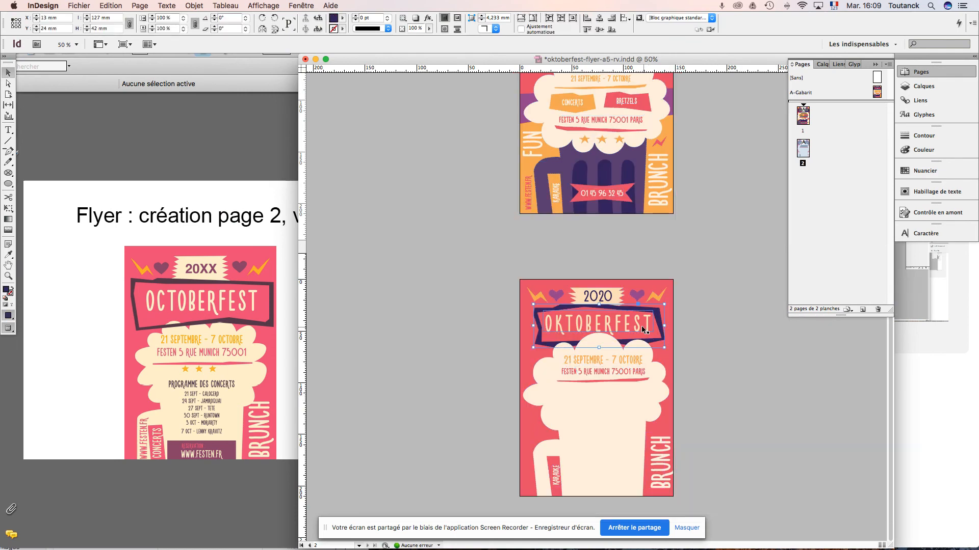
{"action": "double_click", "coordinate": [636, 325]}
{"action": "right_click", "coordinate": [636, 328]}
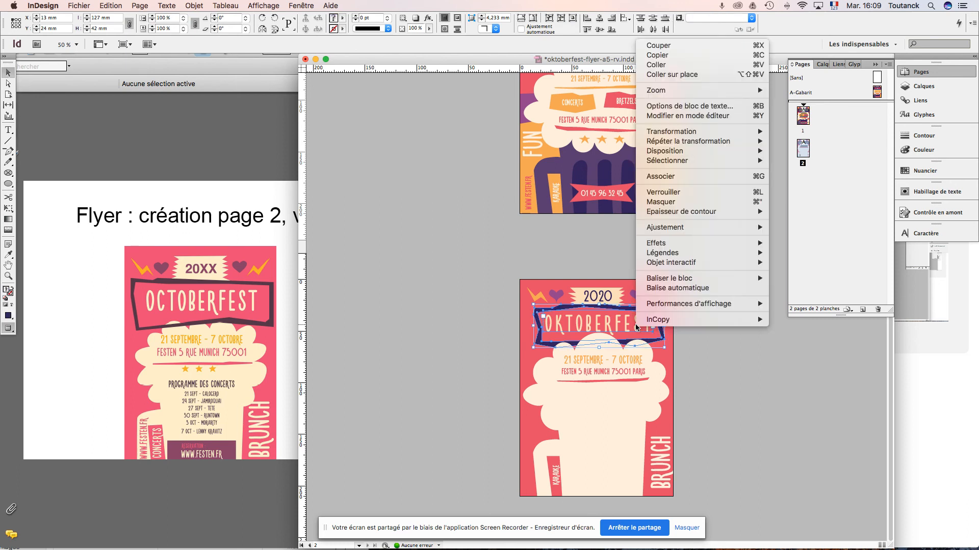
{"action": "mouse_move", "coordinate": [678, 151]}
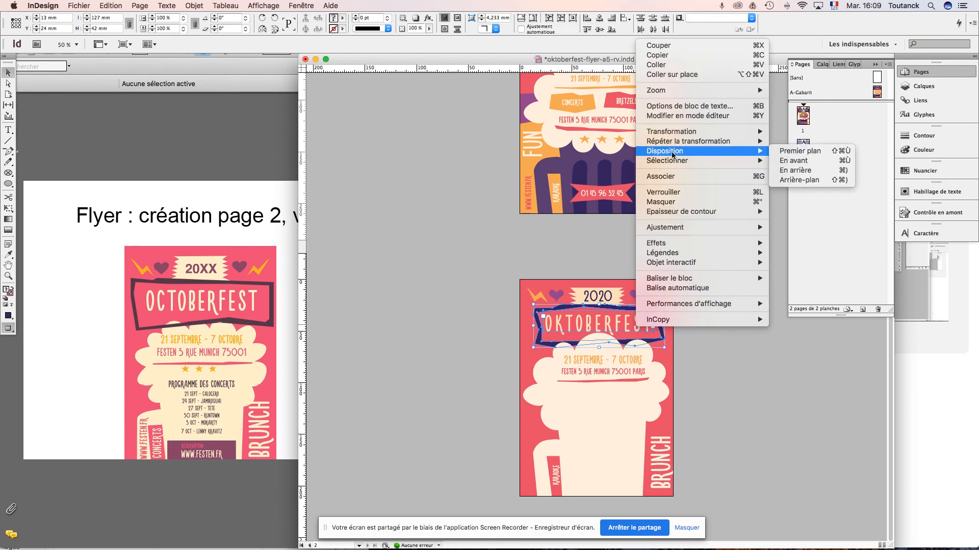
{"action": "left_click", "coordinate": [800, 150]}
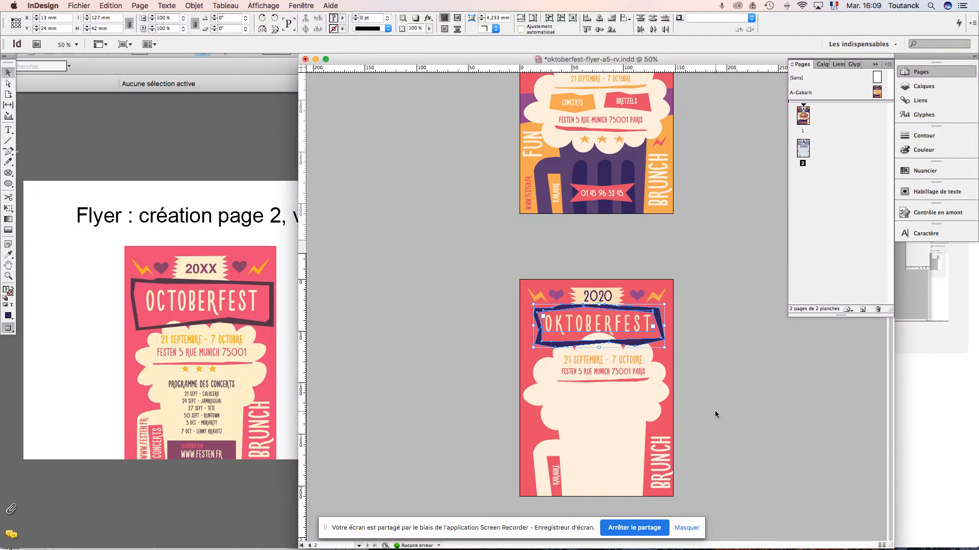
{"action": "left_click", "coordinate": [712, 396]}
{"action": "key", "text": "w"}
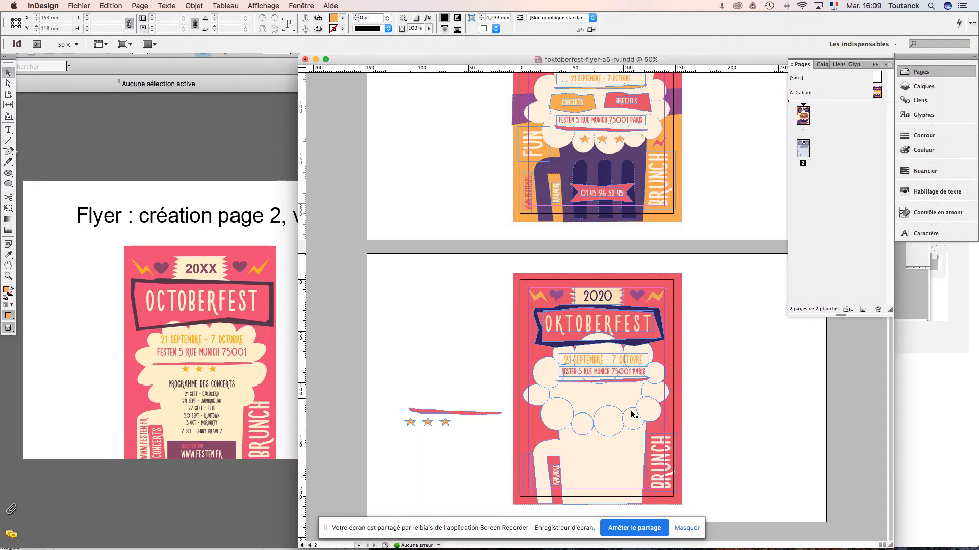
- Bring the three-star group to the front, and place it back on the mug at X 57.005 mm
{"action": "left_click", "coordinate": [441, 424]}
{"action": "right_click", "coordinate": [442, 424]}
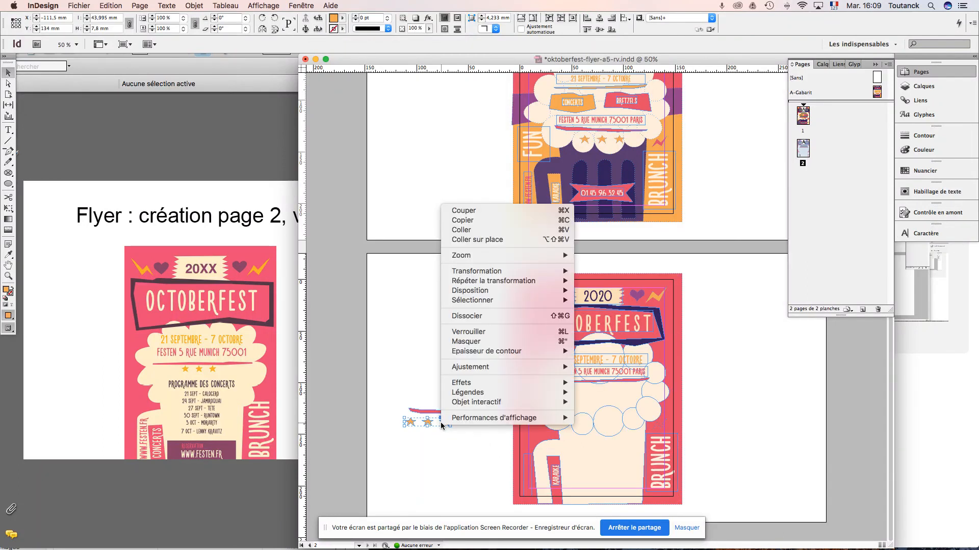
{"action": "mouse_move", "coordinate": [474, 293]}
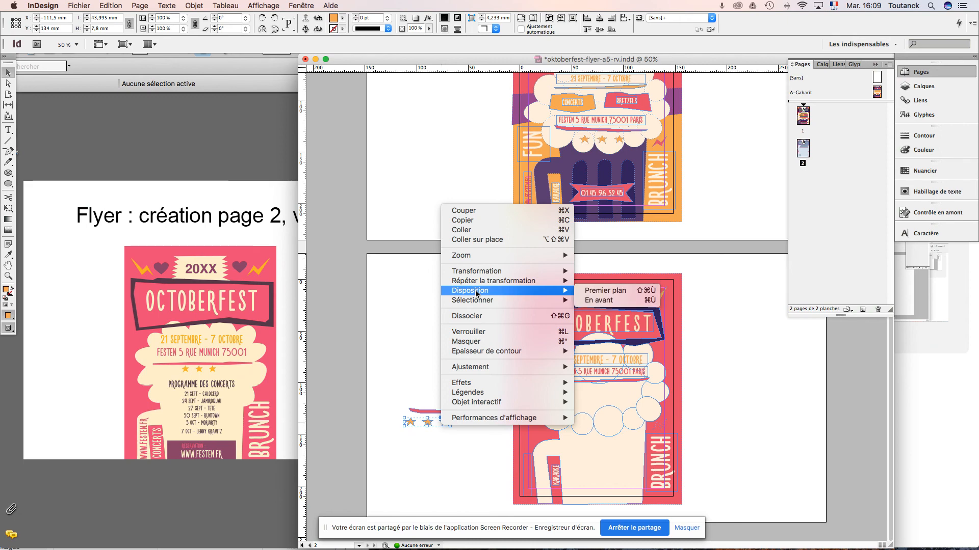
{"action": "left_click", "coordinate": [600, 292]}
{"action": "left_click_drag", "start_coordinate": [445, 423], "coordinate": [620, 426]}
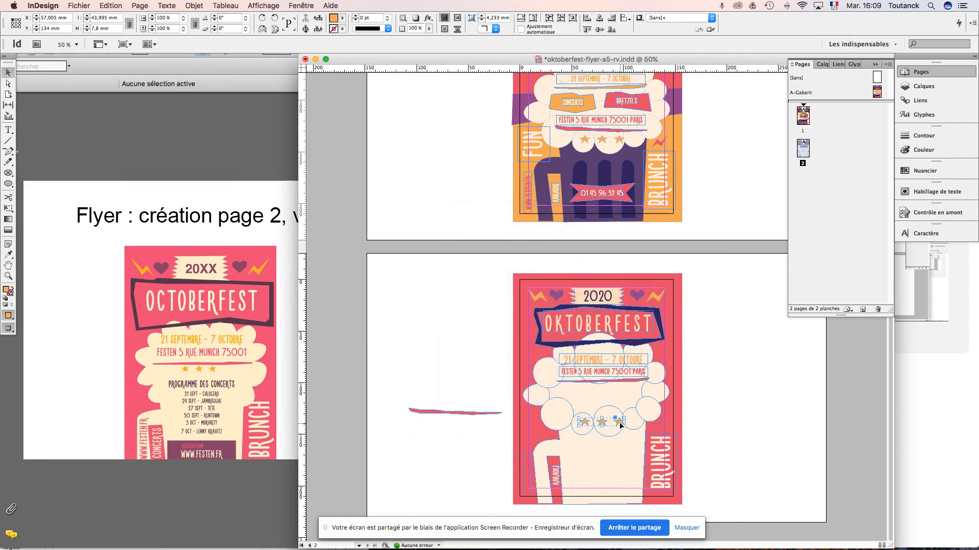
- Raise the three-star group to Y 101.5 mm, just beneath the red underline, in preview mode
{"action": "key", "text": "super+equal"}
{"action": "key", "text": "super+equal"}
{"action": "key", "text": "super+equal"}
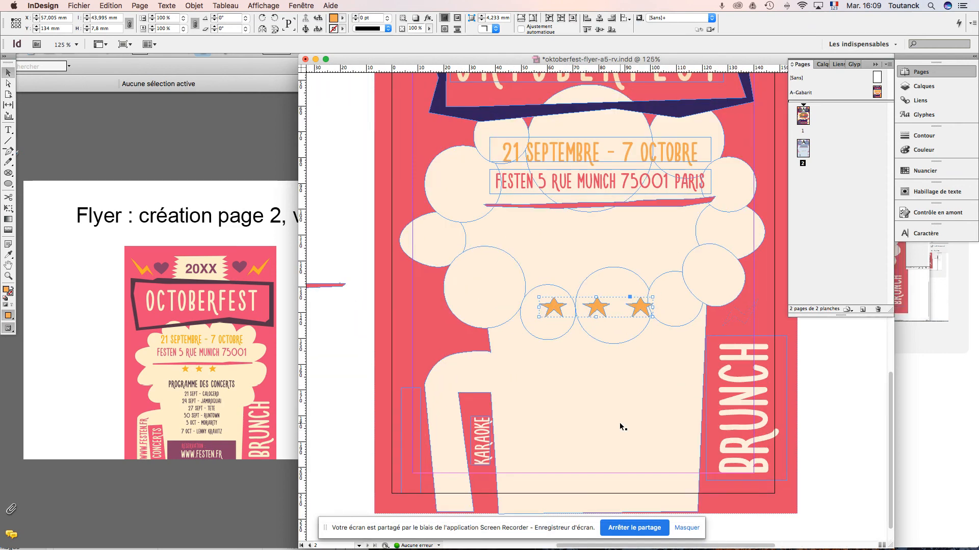
{"action": "key", "text": "w"}
{"action": "key", "text": "shift+Up"}
{"action": "key", "text": "shift+Up"}
{"action": "key", "text": "shift+Up"}
{"action": "key", "text": "shift+Up"}
{"action": "key", "text": "shift+Up"}
{"action": "key", "text": "shift+Up"}
{"action": "key", "text": "shift+Up"}
{"action": "key", "text": "shift+Up"}
{"action": "key", "text": "shift+Up"}
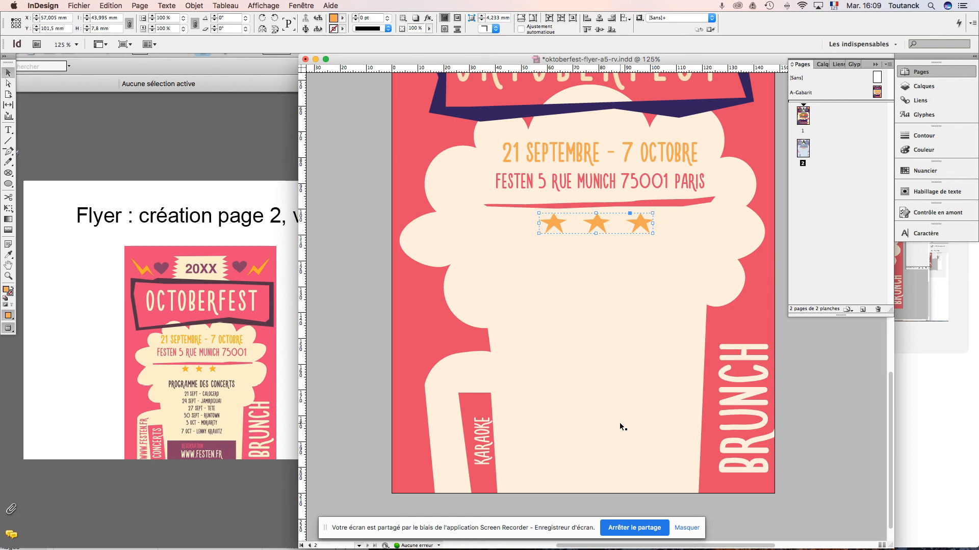
- Duplicate the address text below the stars at X 38.272 mm, Y 118.5 mm, and extend its frame height to 62.5 mm
{"action": "scroll", "coordinate": [625, 433], "scroll_direction": "up", "scroll_amount": 5}
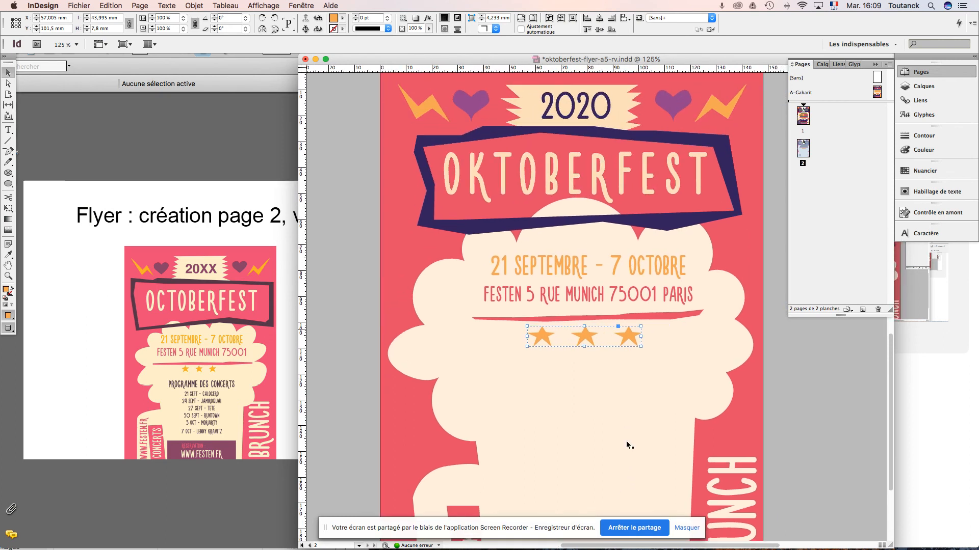
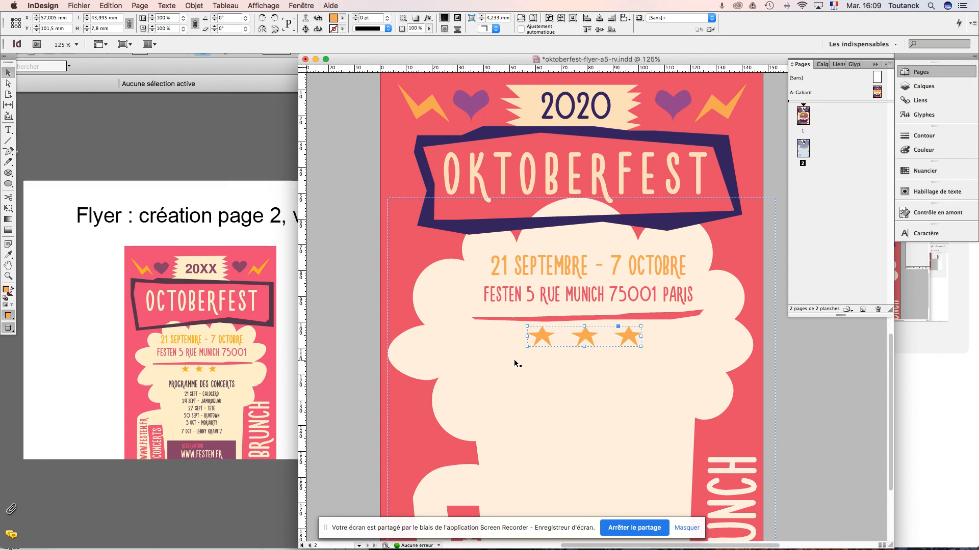
{"action": "key", "text": "super+minus"}
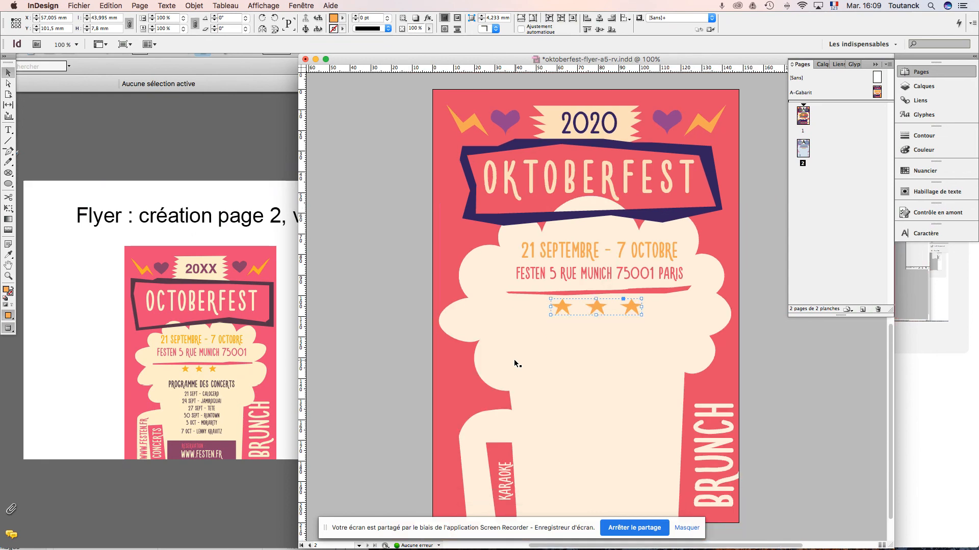
{"action": "left_click_drag", "start_coordinate": [578, 359], "coordinate": [556, 305]}
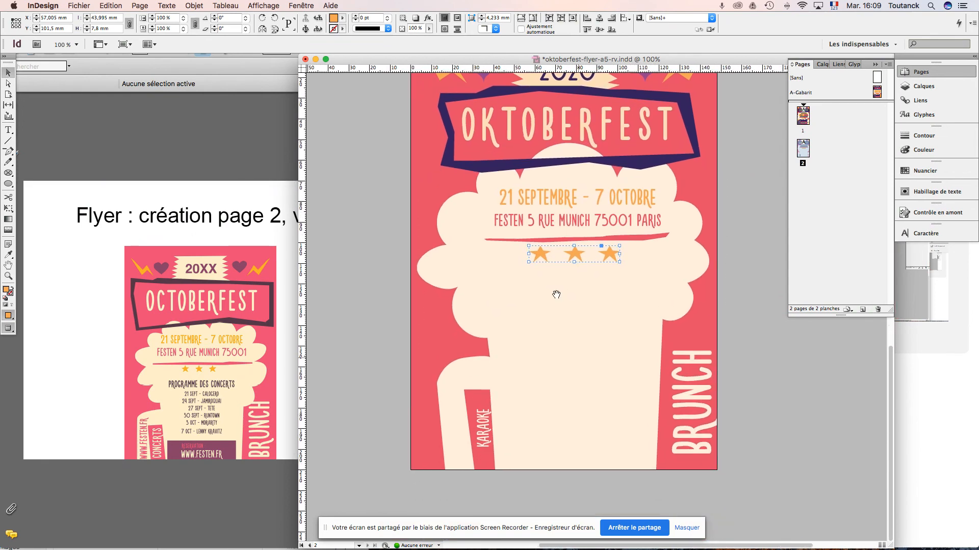
{"action": "left_click", "coordinate": [562, 225]}
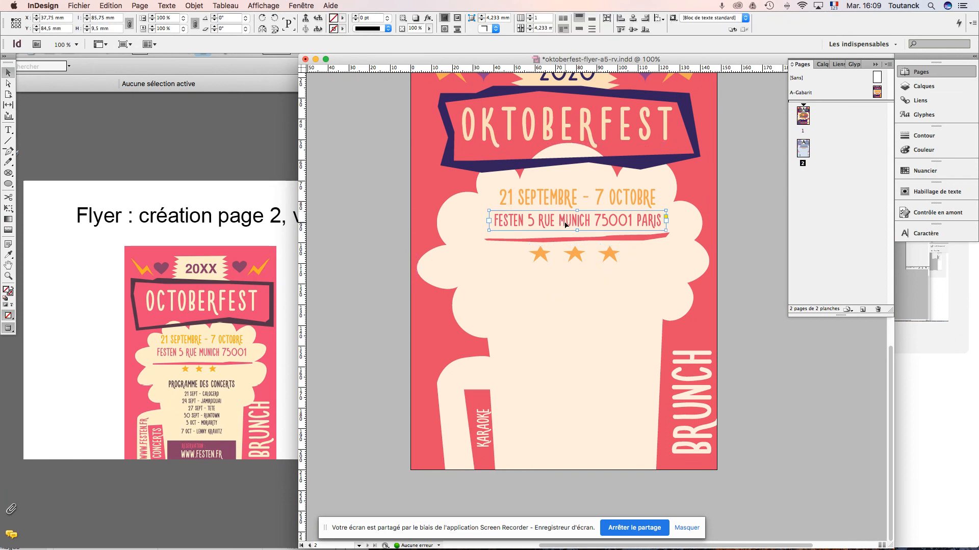
{"action": "left_click", "coordinate": [773, 365]}
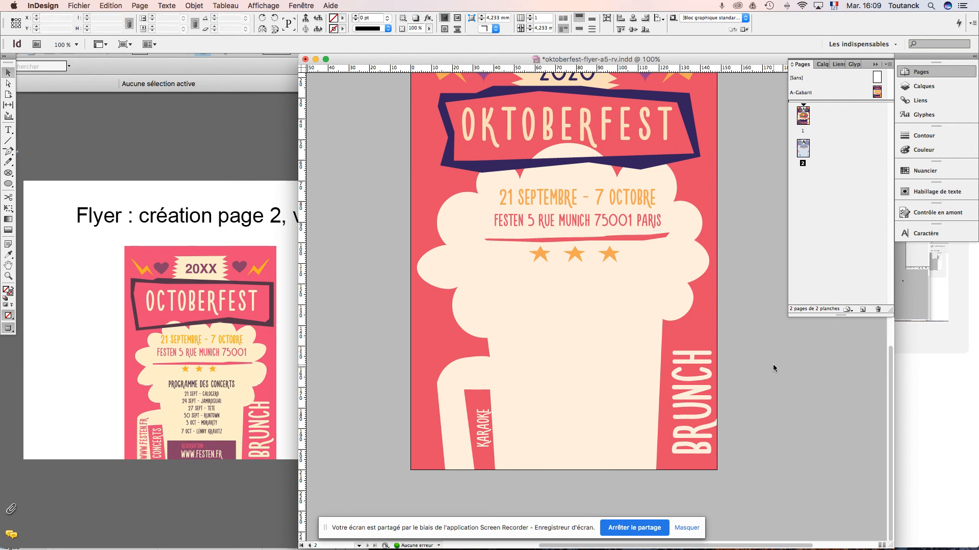
{"action": "key", "text": "super+v"}
{"action": "left_click_drag", "start_coordinate": [572, 298], "coordinate": [579, 411]}
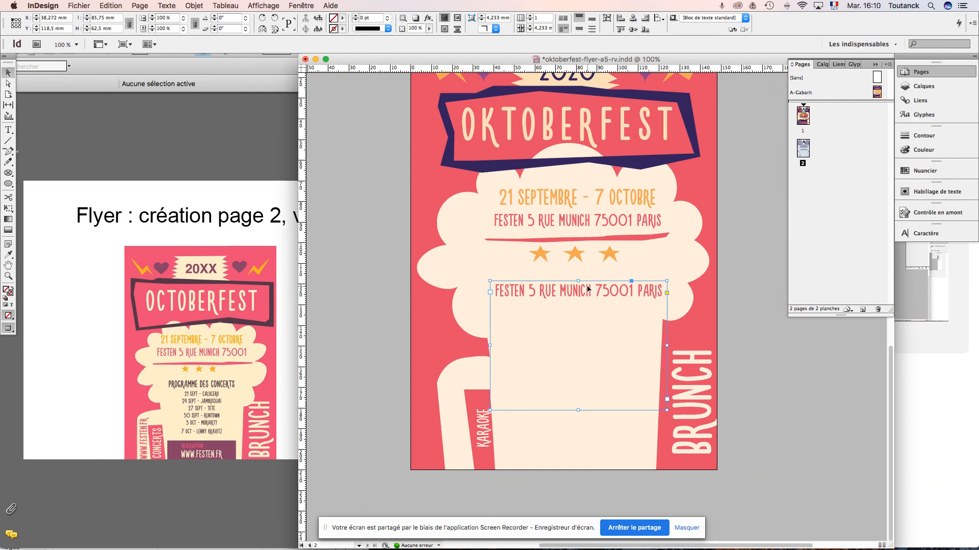
- Switch to the flyer text PDF in Acrobat and copy the page 2 programme from "PROGRAMME DES CONCERTS" to "7 OCT - LENNY KRAVITZ"
{"action": "key", "text": "super+Tab"}
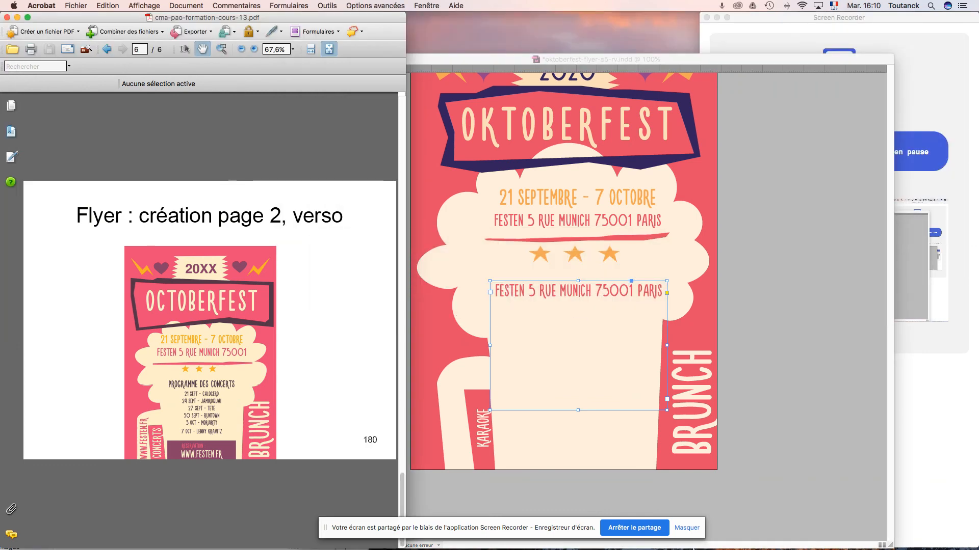
{"action": "left_click", "coordinate": [921, 538]}
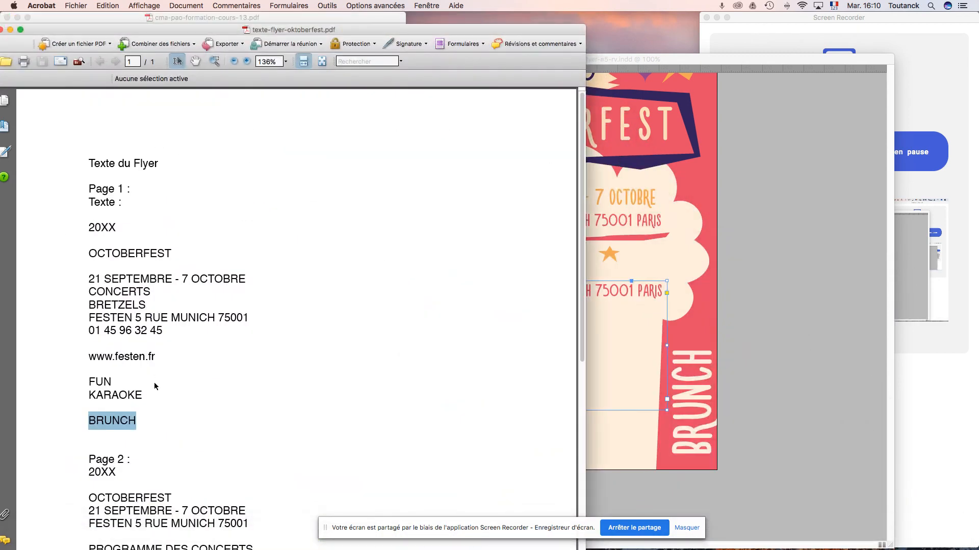
{"action": "scroll", "coordinate": [156, 381], "scroll_direction": "down", "scroll_amount": 5}
{"action": "left_click_drag", "start_coordinate": [253, 369], "coordinate": [165, 370]}
{"action": "left_click_drag", "start_coordinate": [90, 368], "coordinate": [213, 439]}
{"action": "key", "text": "super+c"}
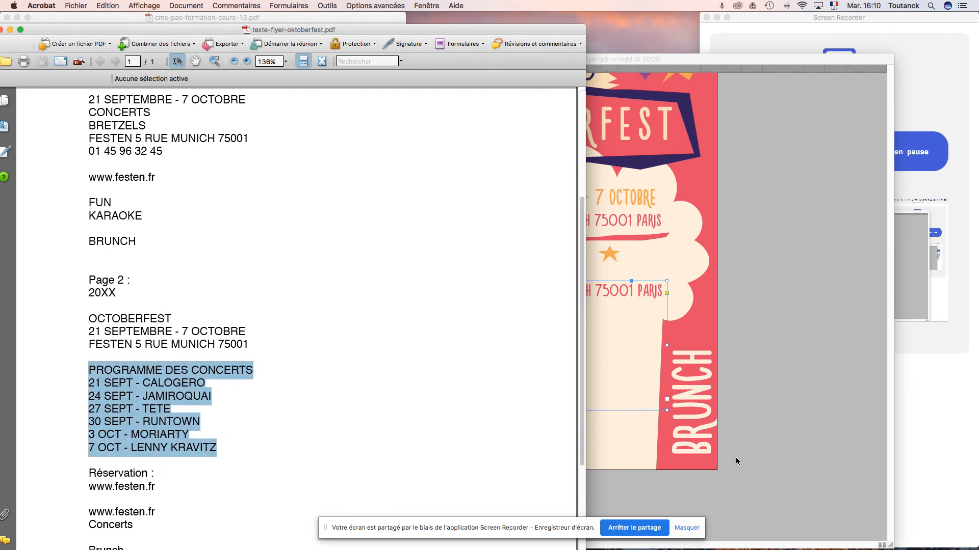
- Back in InDesign, replace the duplicated address text below the stars with the copied concert programme and fit the frame to its content
{"action": "left_click", "coordinate": [726, 485]}
{"action": "triple_click", "coordinate": [557, 290]}
{"action": "key", "text": "super+v"}
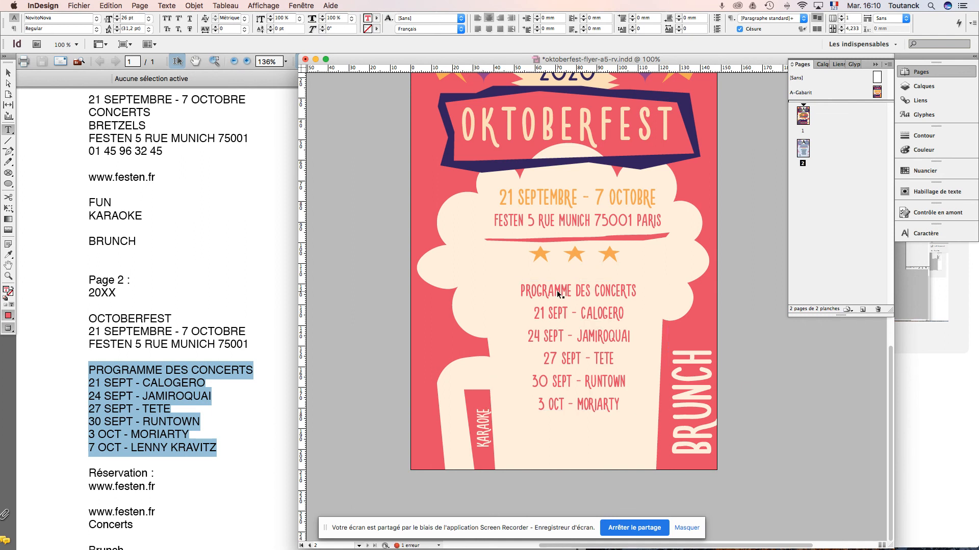
{"action": "key", "text": "alt+super+c"}
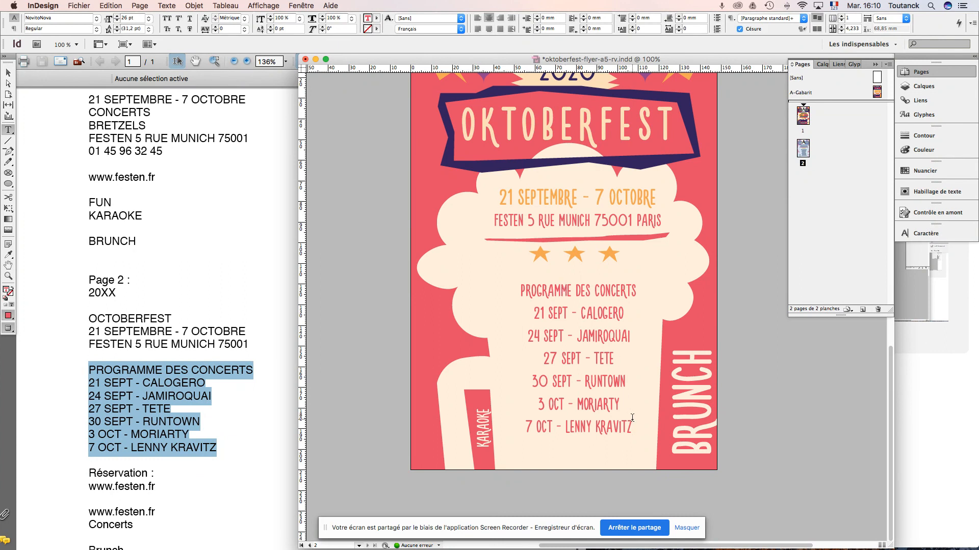
- Set the font size of the six concert lines below the "PROGRAMME DES CONCERTS" heading to 20 pt
{"action": "triple_click", "coordinate": [542, 288]}
{"action": "left_click_drag", "start_coordinate": [633, 428], "coordinate": [504, 319]}
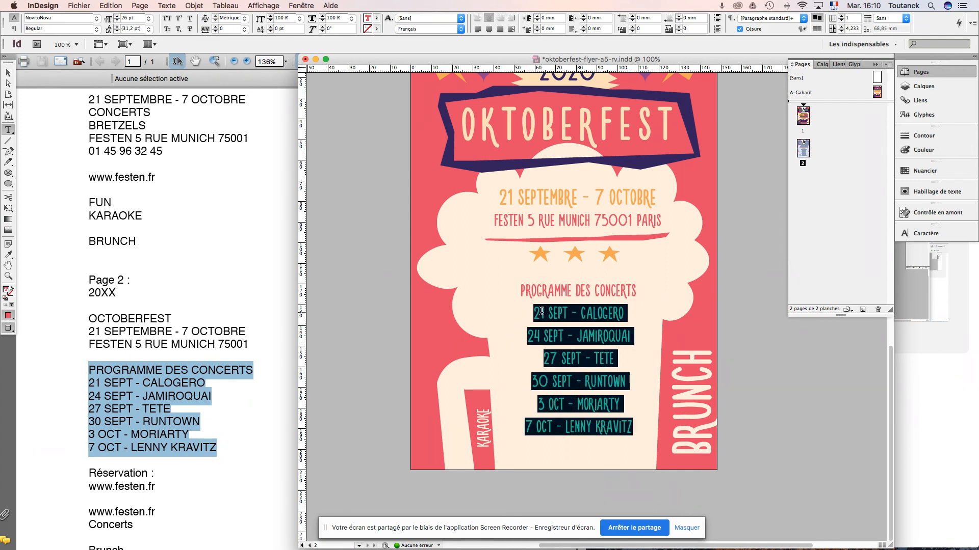
{"action": "left_click", "coordinate": [116, 21]}
{"action": "left_click", "coordinate": [116, 21]}
{"action": "left_click", "coordinate": [116, 21]}
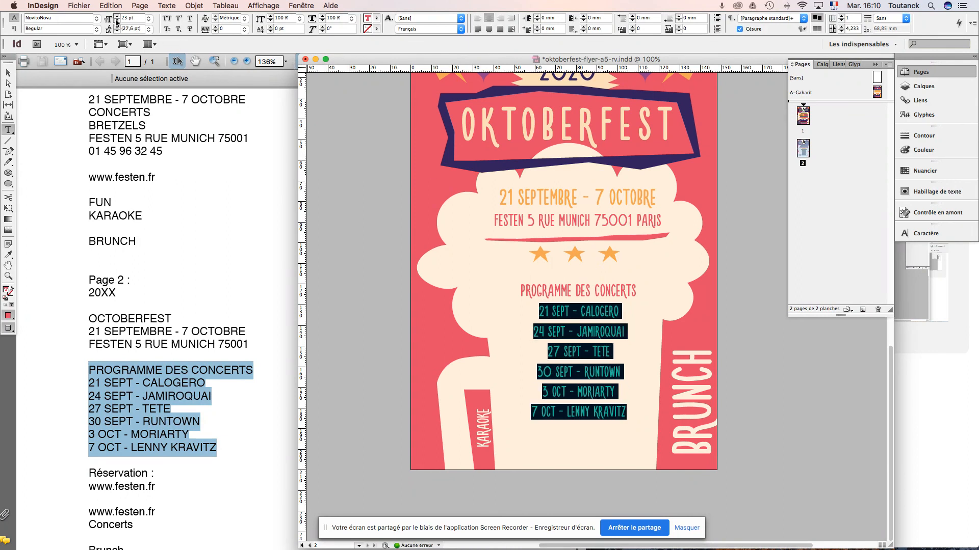
{"action": "left_click", "coordinate": [116, 21]}
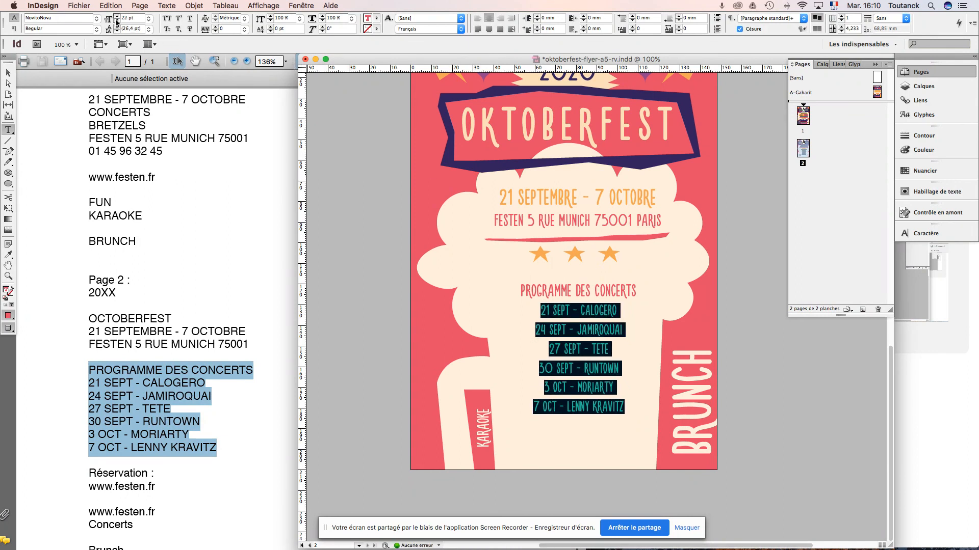
{"action": "left_click", "coordinate": [116, 22]}
{"action": "left_click", "coordinate": [116, 22]}
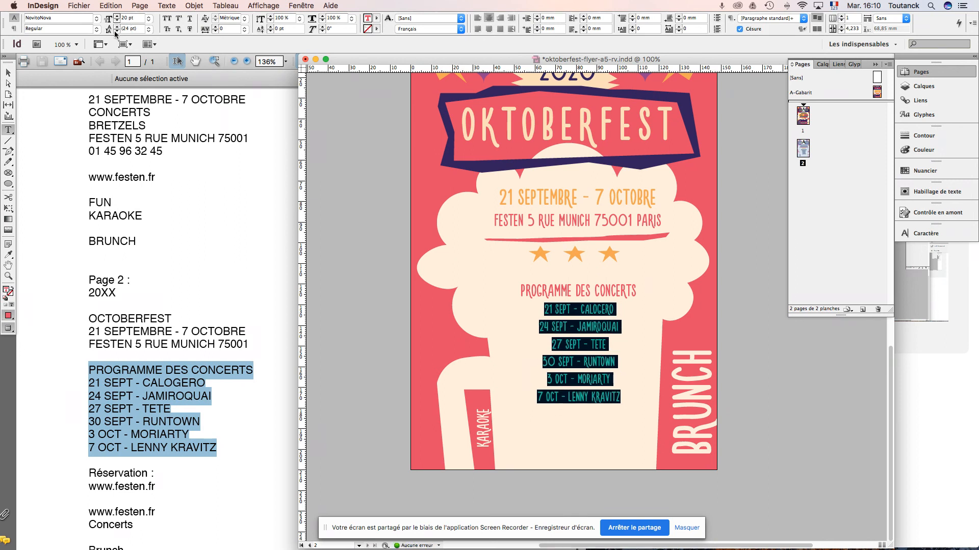
- Set the leading of the six concert lines to 22 pt
{"action": "left_click", "coordinate": [116, 31]}
{"action": "left_click", "coordinate": [117, 31]}
{"action": "left_click", "coordinate": [117, 31]}
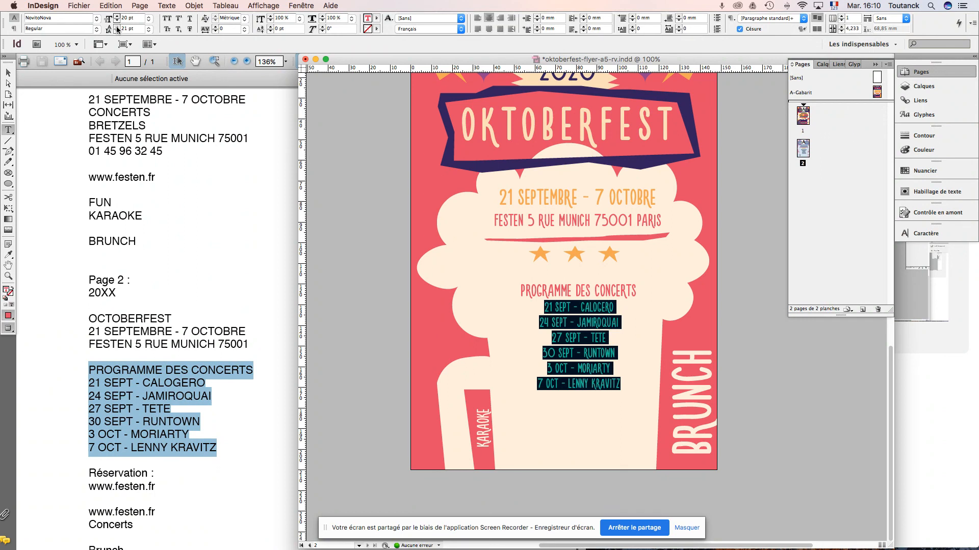
{"action": "left_click", "coordinate": [116, 27]}
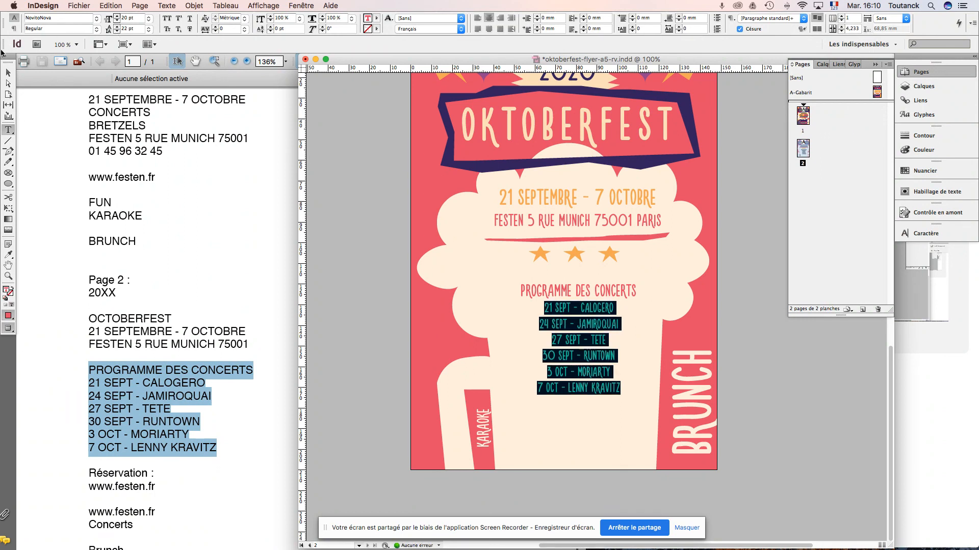
- Narrow the programme text frame to 80.978 mm wide and colour all its text dark purple C=67 M=83 J=0 N=42
{"action": "left_click", "coordinate": [8, 73]}
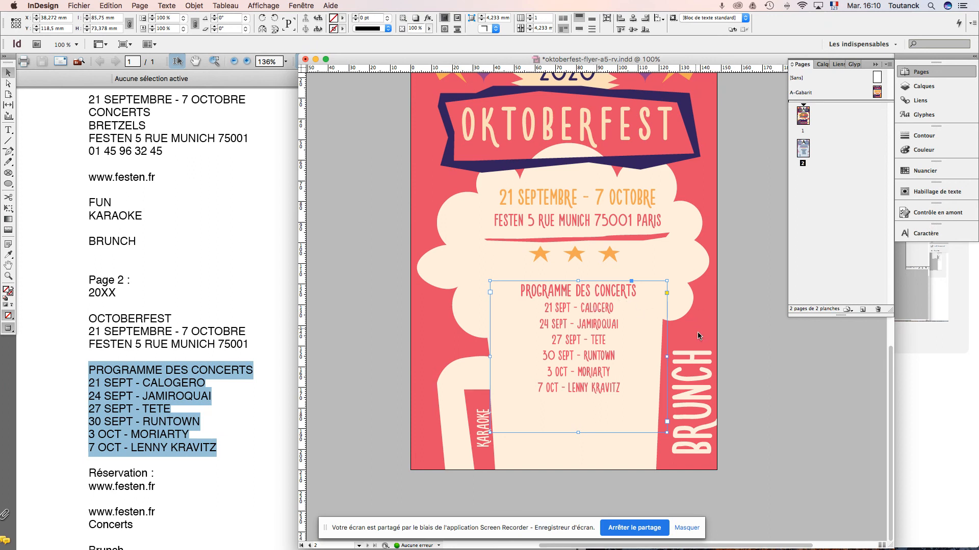
{"action": "left_click_drag", "start_coordinate": [666, 357], "coordinate": [657, 357]}
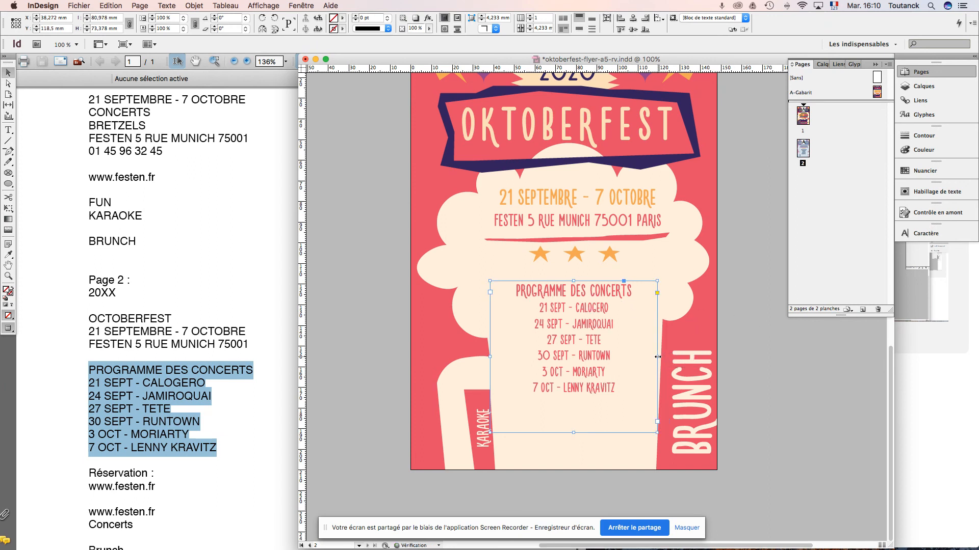
{"action": "double_click", "coordinate": [579, 302]}
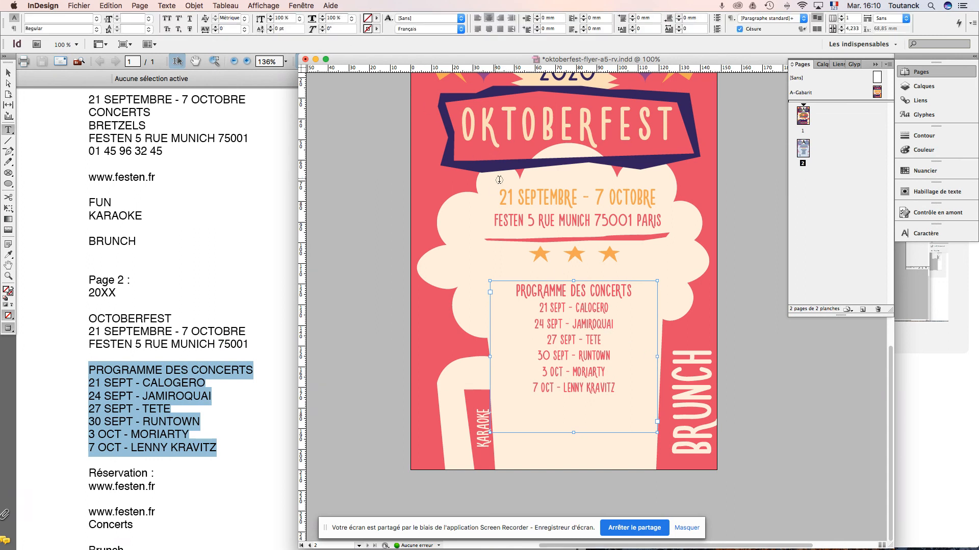
{"action": "left_click", "coordinate": [376, 18]}
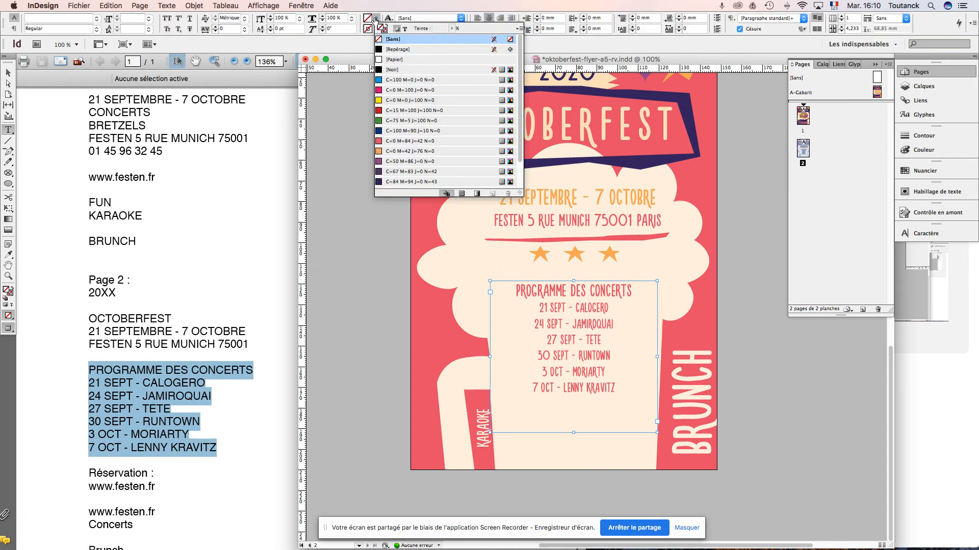
{"action": "left_click", "coordinate": [404, 29]}
{"action": "left_click", "coordinate": [393, 172]}
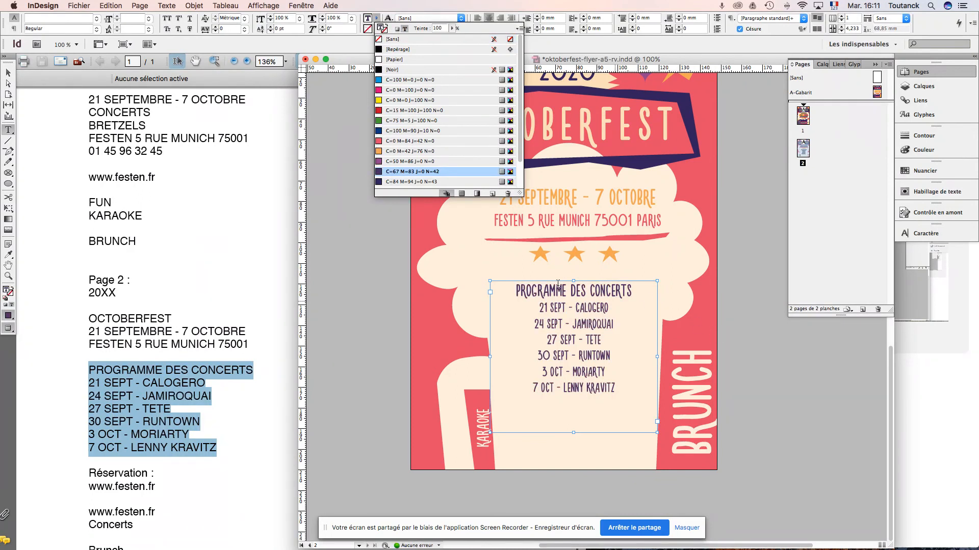
- Shift the text PDF window slightly aside, then return to the flyer and fit the programme frame to its text
{"action": "left_click", "coordinate": [51, 82]}
{"action": "left_click_drag", "start_coordinate": [63, 41], "coordinate": [85, 44]}
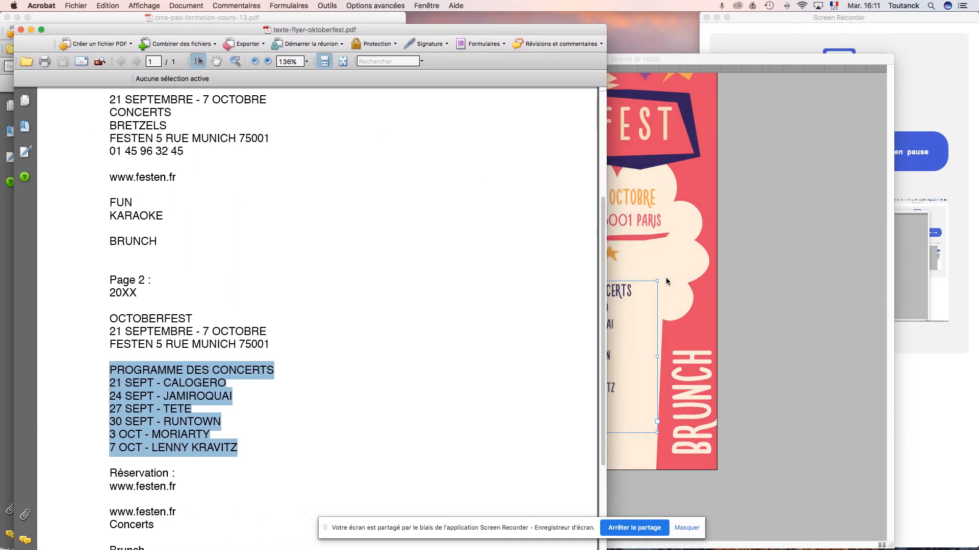
{"action": "left_click", "coordinate": [755, 363]}
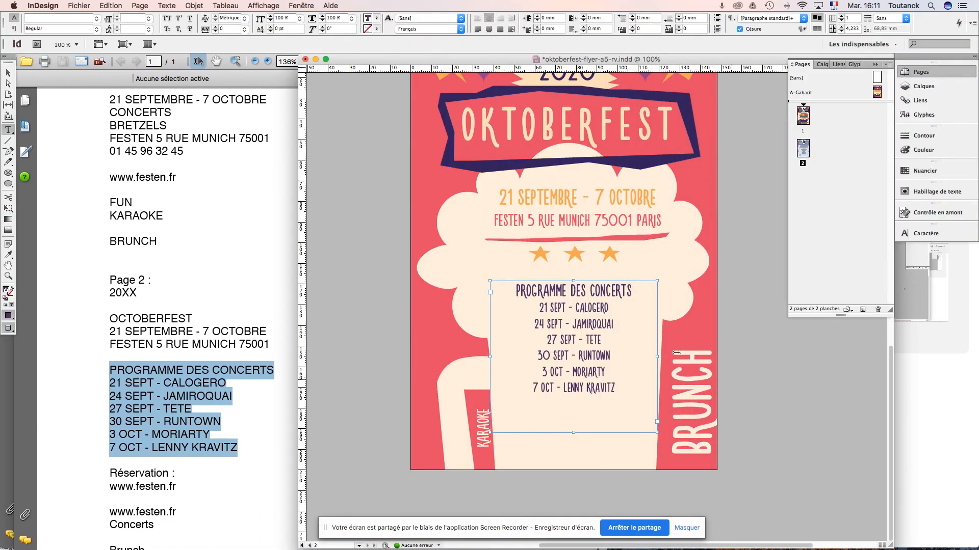
{"action": "left_click", "coordinate": [8, 73]}
{"action": "key", "text": "super+alt+c"}
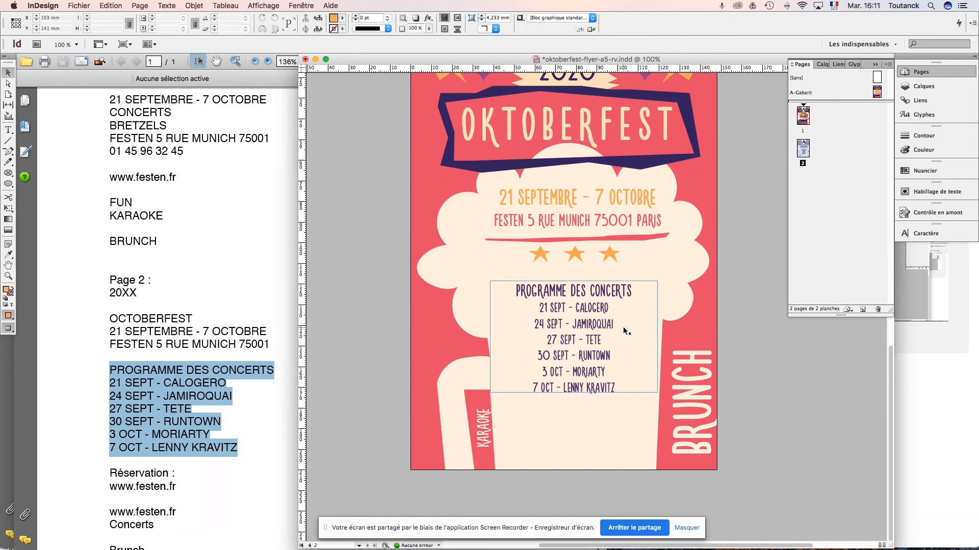
- Draw a rectangle about 66.5 × 34.25 mm below the concert list, extending past the page's lower edge
{"action": "left_click", "coordinate": [8, 185]}
{"action": "left_click_drag", "start_coordinate": [8, 186], "coordinate": [30, 185]}
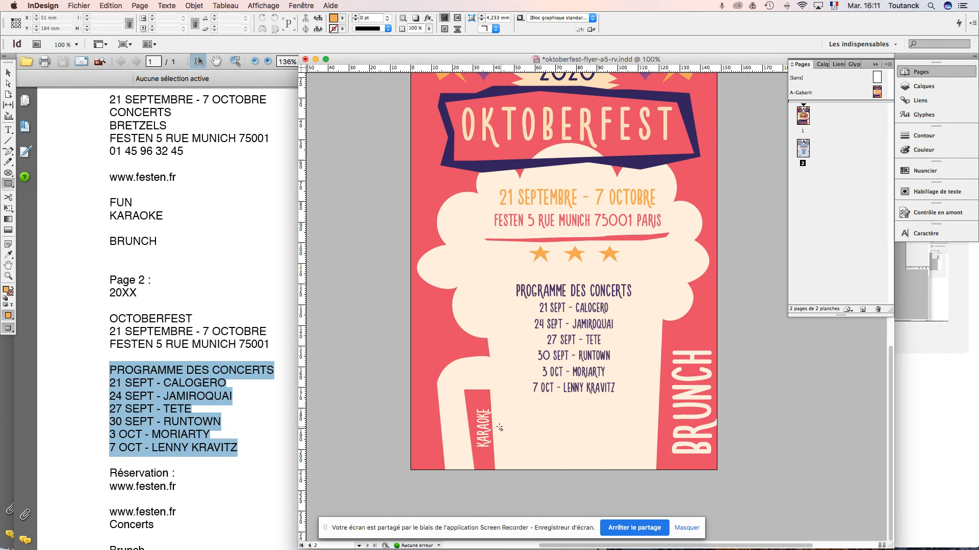
{"action": "left_click_drag", "start_coordinate": [507, 408], "coordinate": [644, 478]}
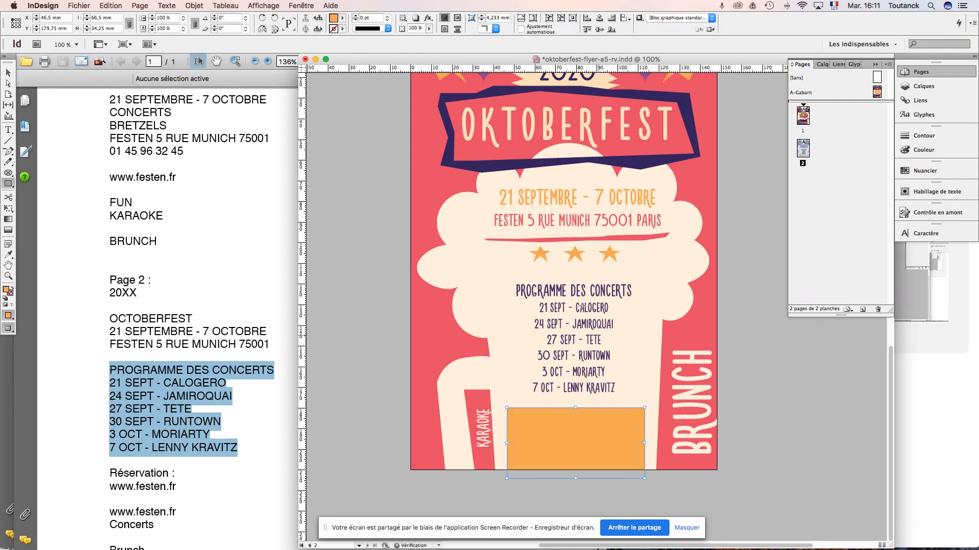
- Fill the new rectangle below the concert list with the purple swatch C=67 M=83 J=0 N=42 90%, and deselect it
{"action": "left_click", "coordinate": [343, 18]}
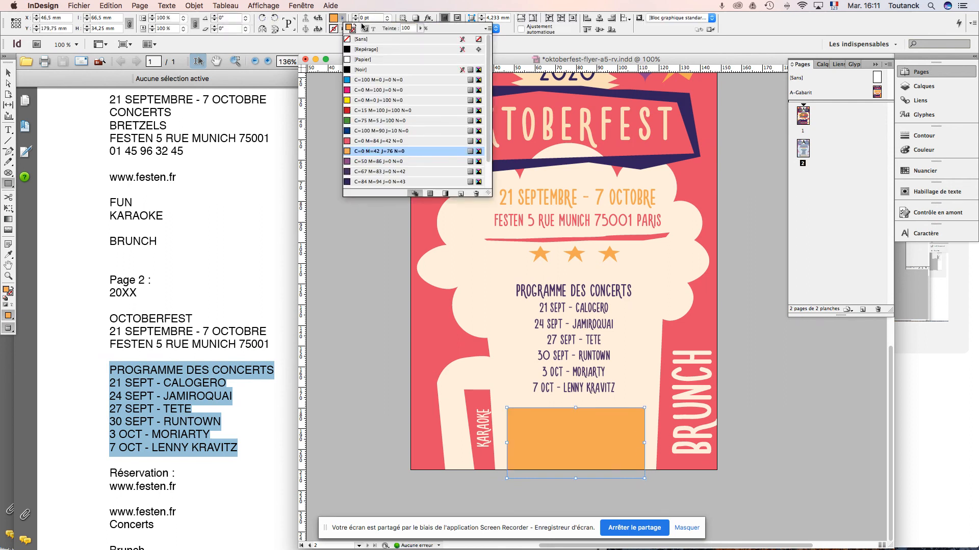
{"action": "left_click", "coordinate": [362, 162]}
{"action": "scroll", "coordinate": [361, 172], "scroll_direction": "down", "scroll_amount": 3}
{"action": "left_click", "coordinate": [361, 173]}
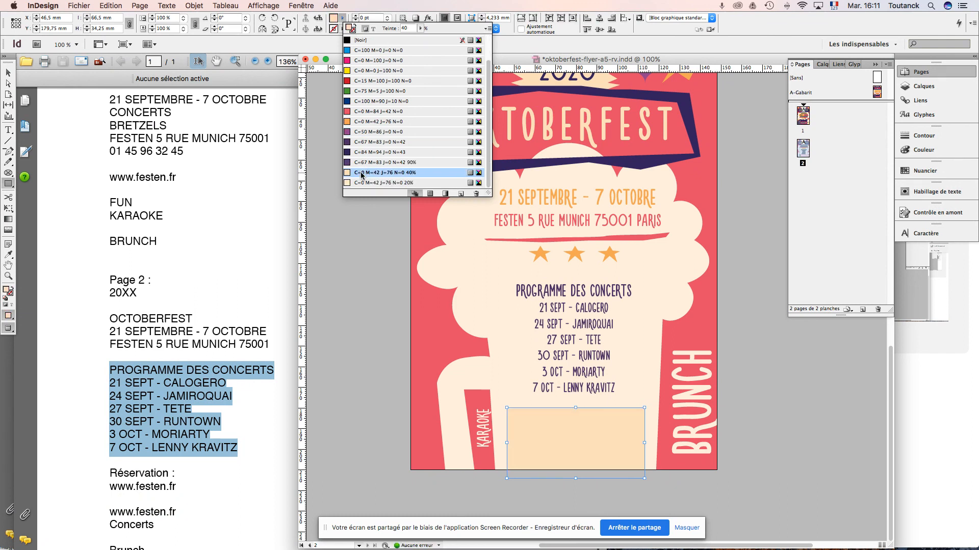
{"action": "left_click", "coordinate": [361, 156]}
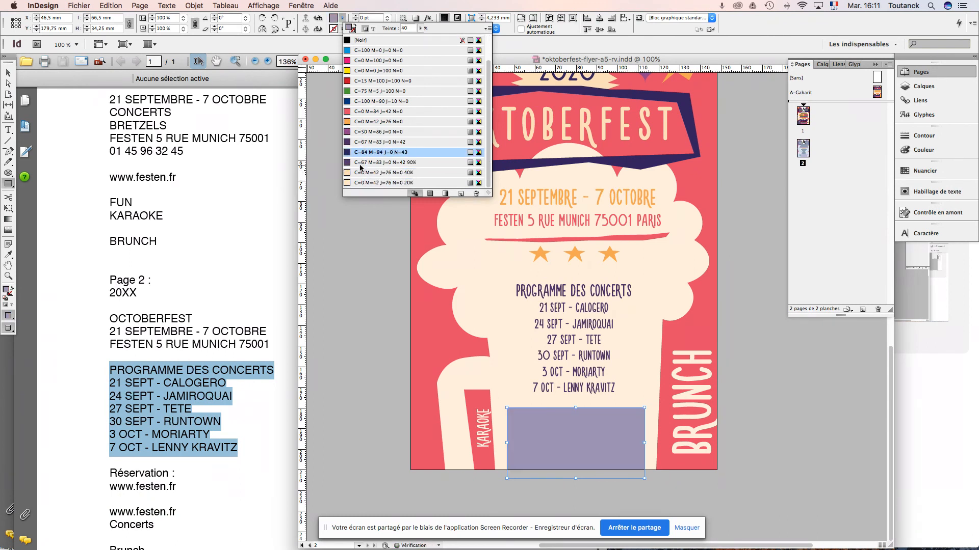
{"action": "left_click", "coordinate": [361, 162]}
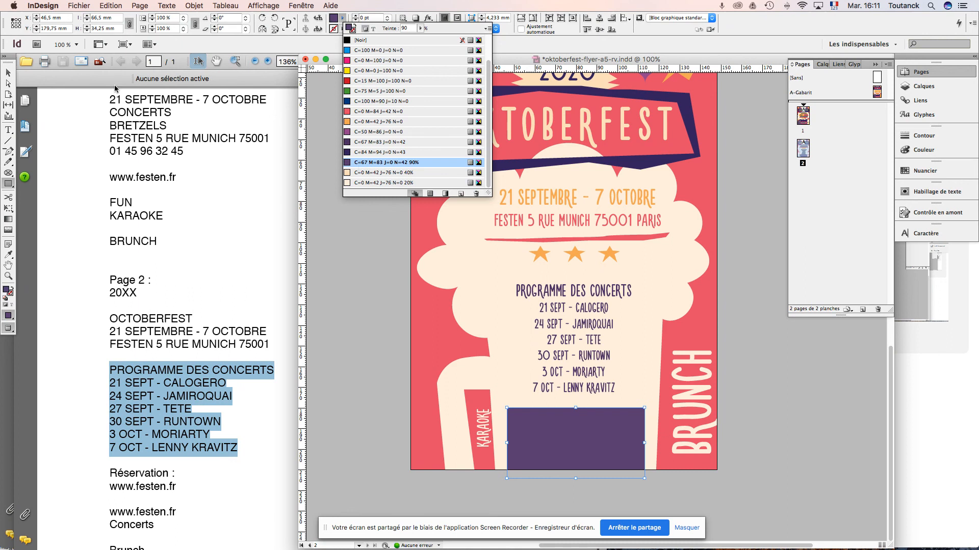
{"action": "left_click", "coordinate": [8, 73]}
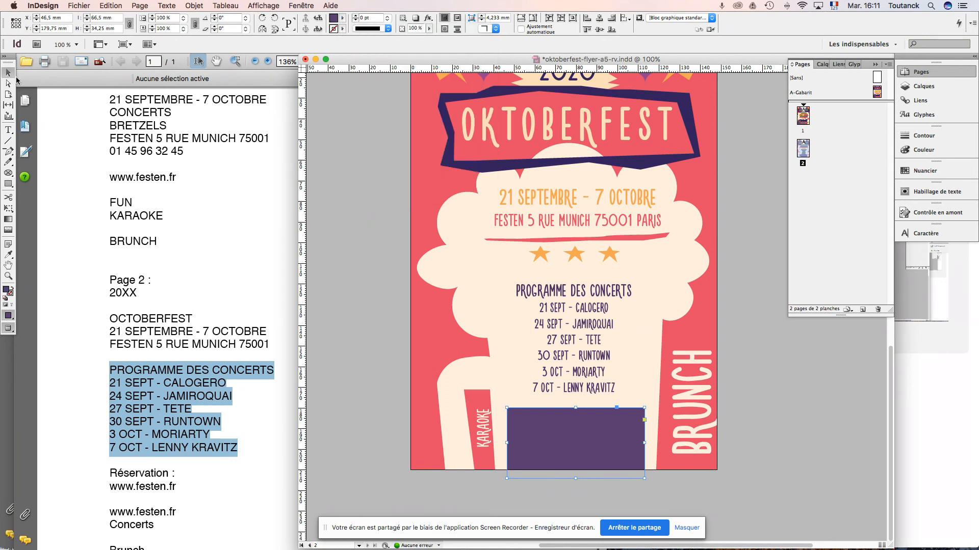
{"action": "left_click", "coordinate": [786, 410]}
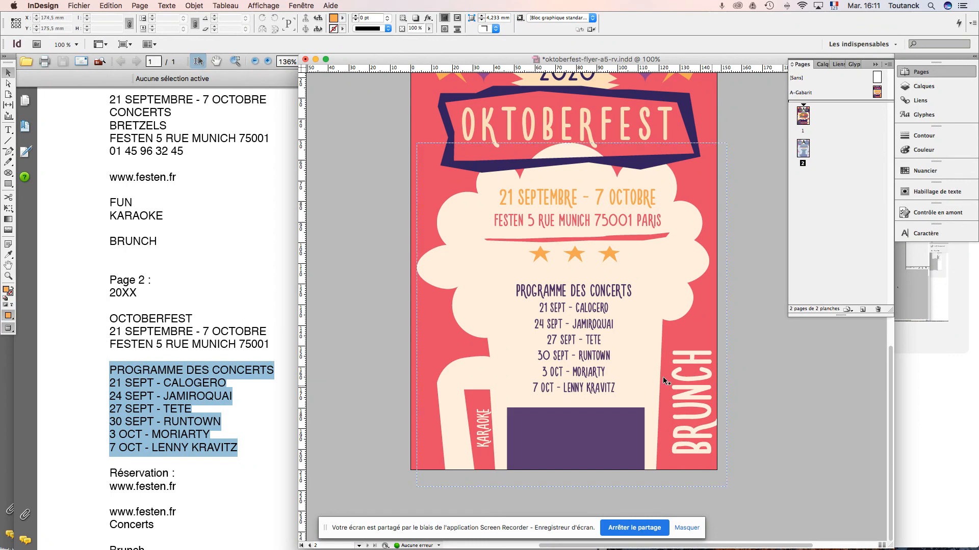
{"action": "scroll", "coordinate": [560, 320], "scroll_direction": "up", "scroll_amount": 10}
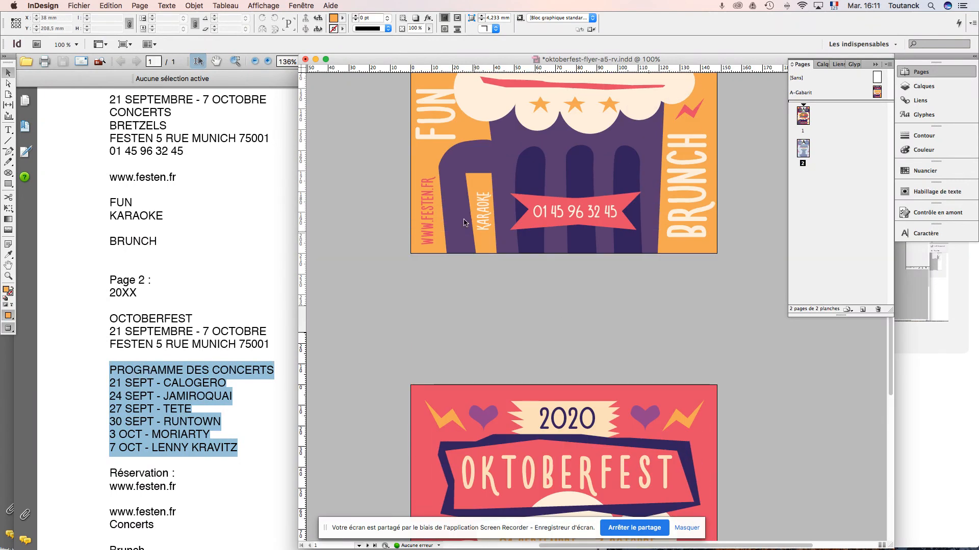
{"action": "scroll", "coordinate": [550, 352], "scroll_direction": "down", "scroll_amount": 10}
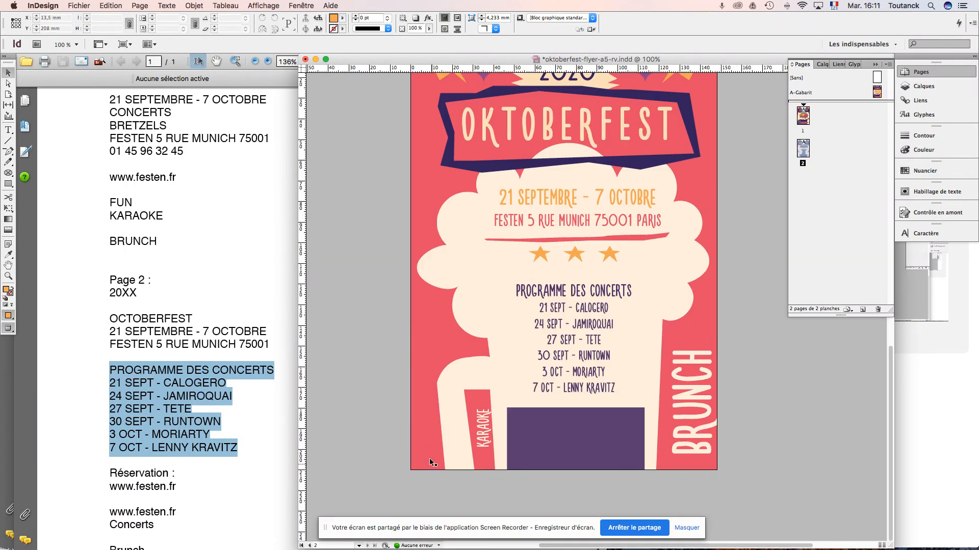
{"action": "left_click_drag", "start_coordinate": [482, 450], "coordinate": [540, 450]}
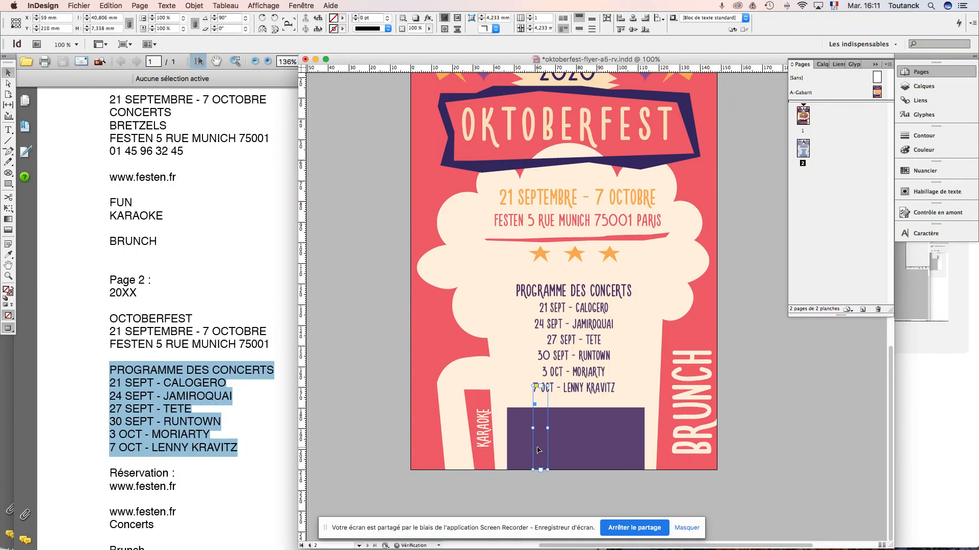
{"action": "right_click", "coordinate": [541, 452]}
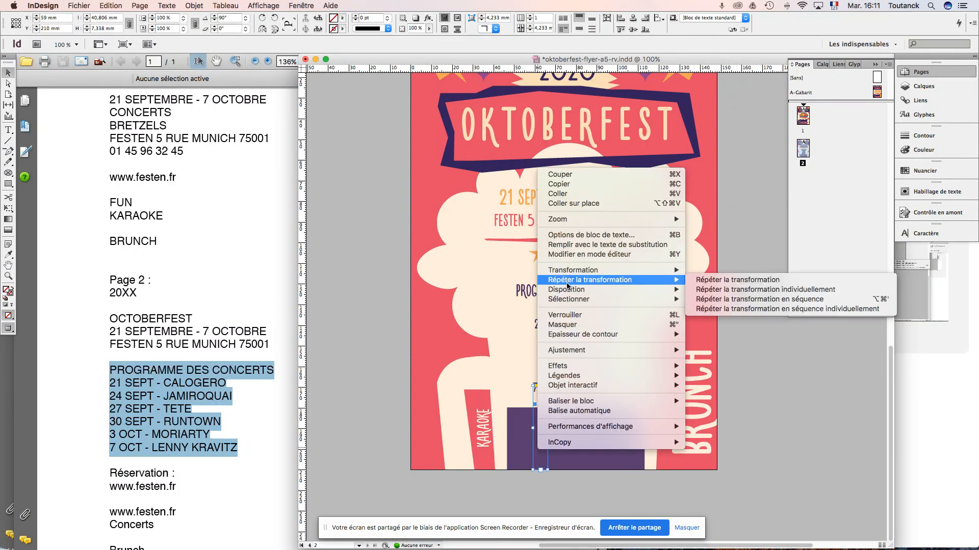
{"action": "mouse_move", "coordinate": [658, 290]}
{"action": "left_click", "coordinate": [705, 291]}
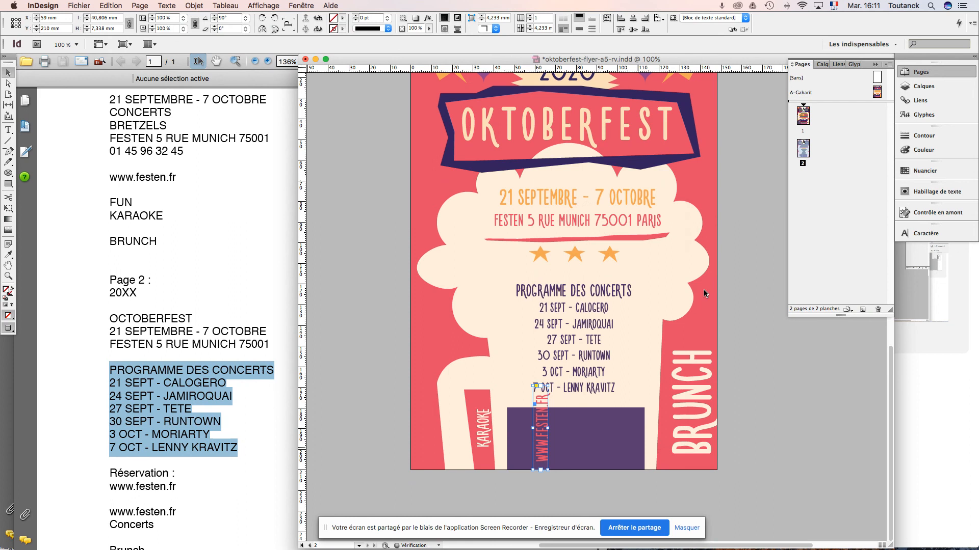
{"action": "left_click_drag", "start_coordinate": [553, 383], "coordinate": [629, 448]}
{"action": "left_click_drag", "start_coordinate": [559, 433], "coordinate": [587, 450]}
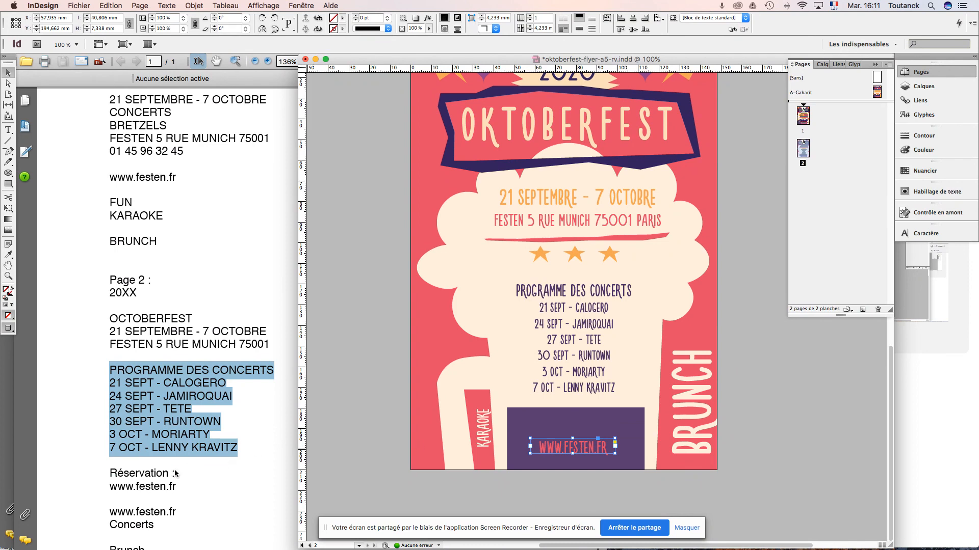
- Copy the "Réservation :" line from the flyer text PDF and return to the InDesign flyer
{"action": "left_click", "coordinate": [149, 473]}
{"action": "triple_click", "coordinate": [147, 472]}
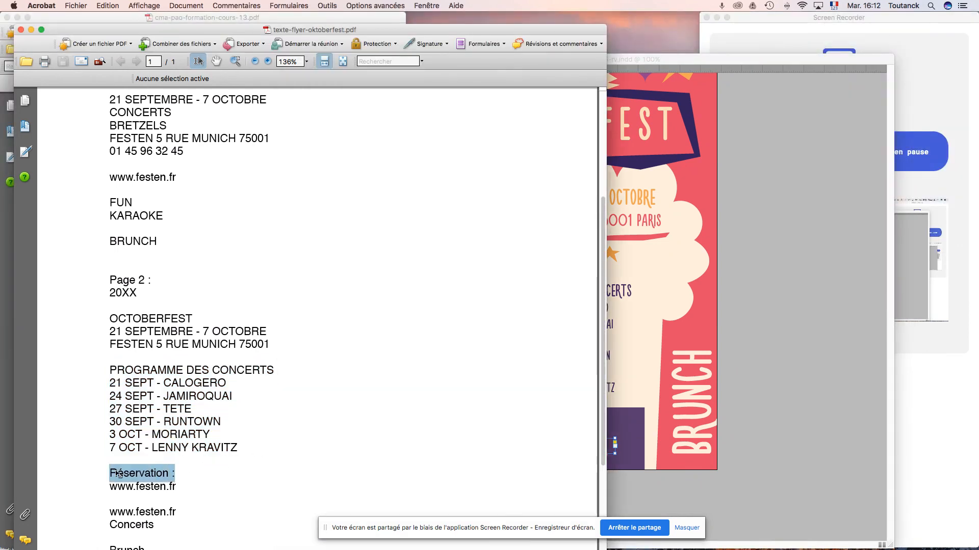
{"action": "left_click", "coordinate": [647, 491]}
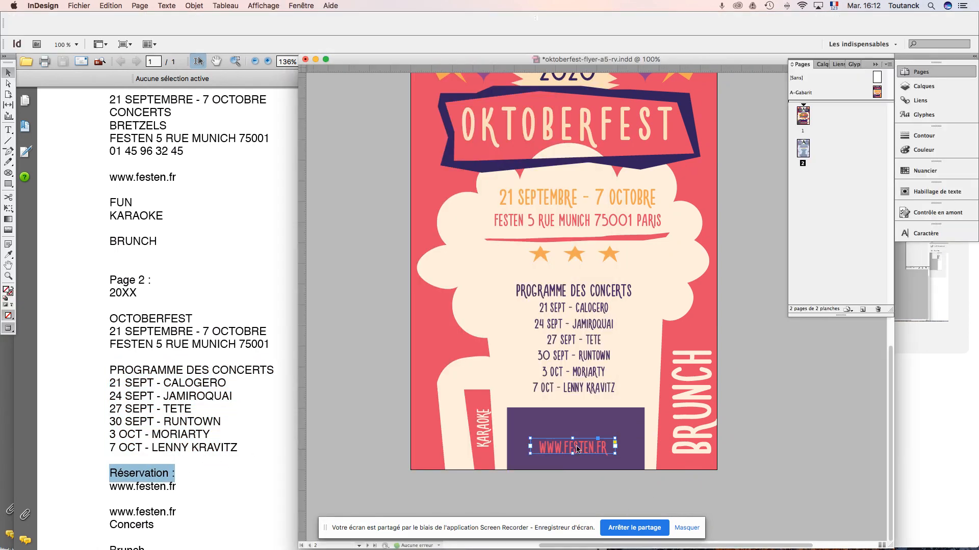
{"action": "left_click_drag", "start_coordinate": [573, 437], "coordinate": [573, 415]}
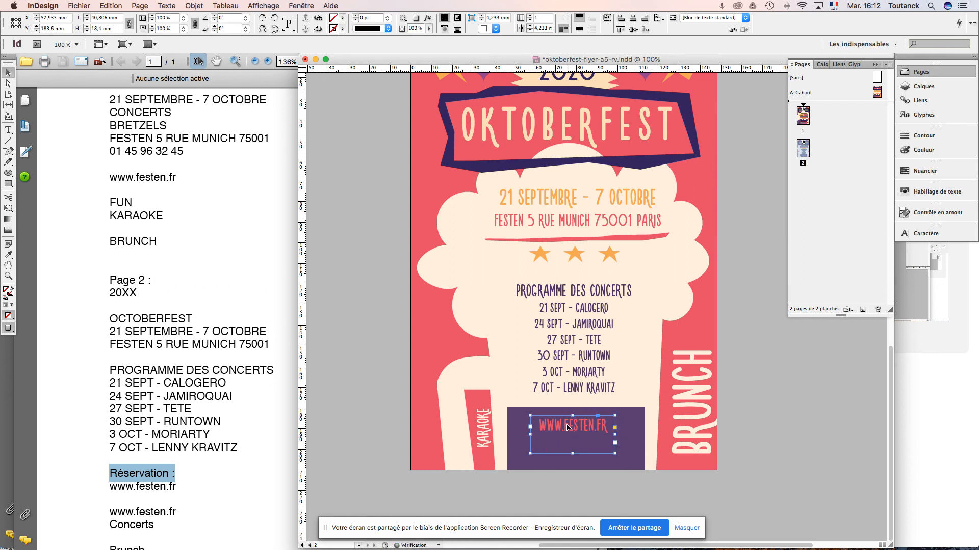
{"action": "double_click", "coordinate": [538, 424]}
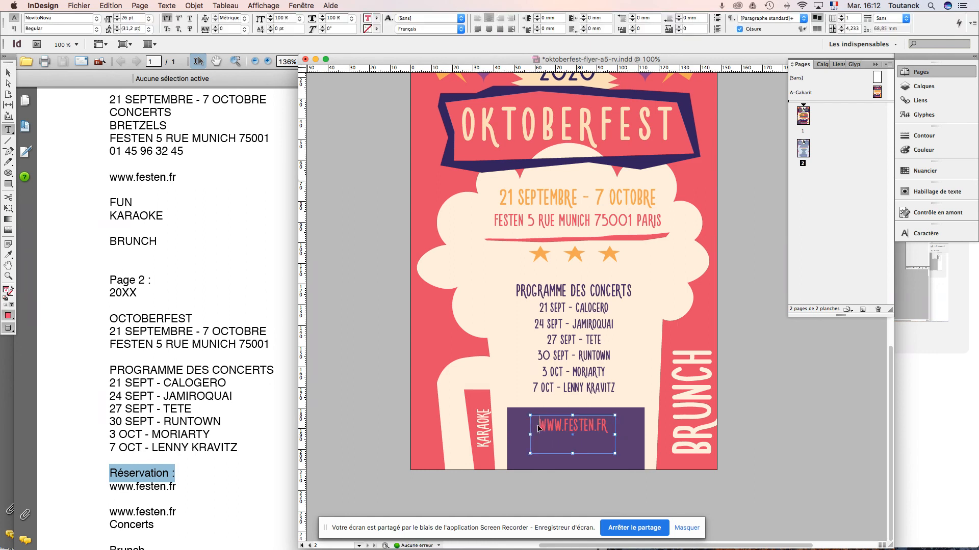
{"action": "key", "text": "super+v"}
{"action": "key", "text": "Return"}
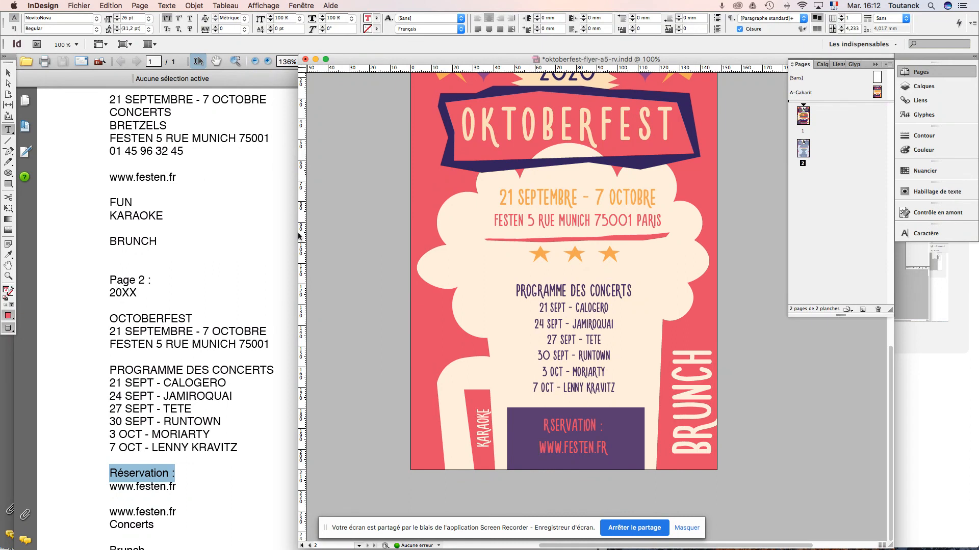
- Correct the missing letter after the R in the "Réservation :" line of the purple block
{"action": "left_click", "coordinate": [551, 422]}
{"action": "type", "text": "é"}
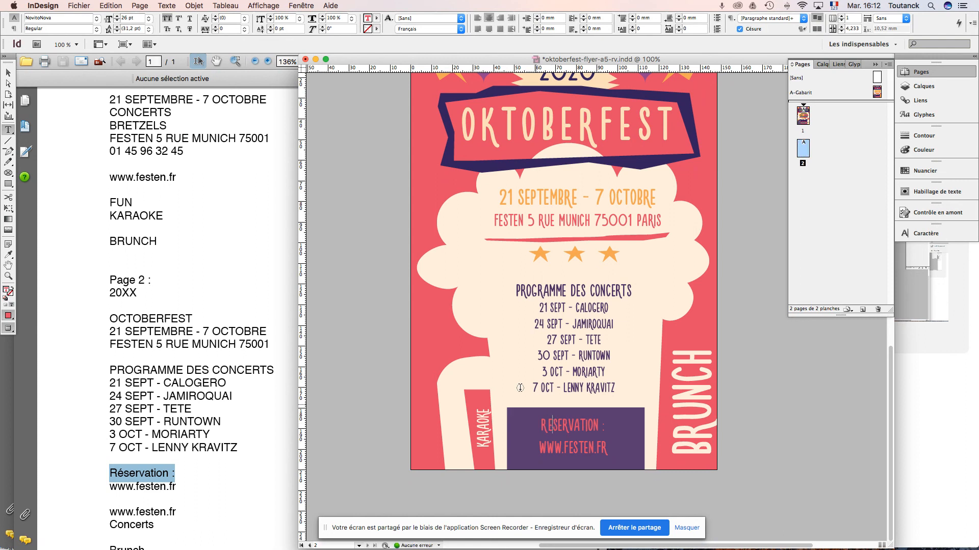
{"action": "left_click", "coordinate": [8, 72]}
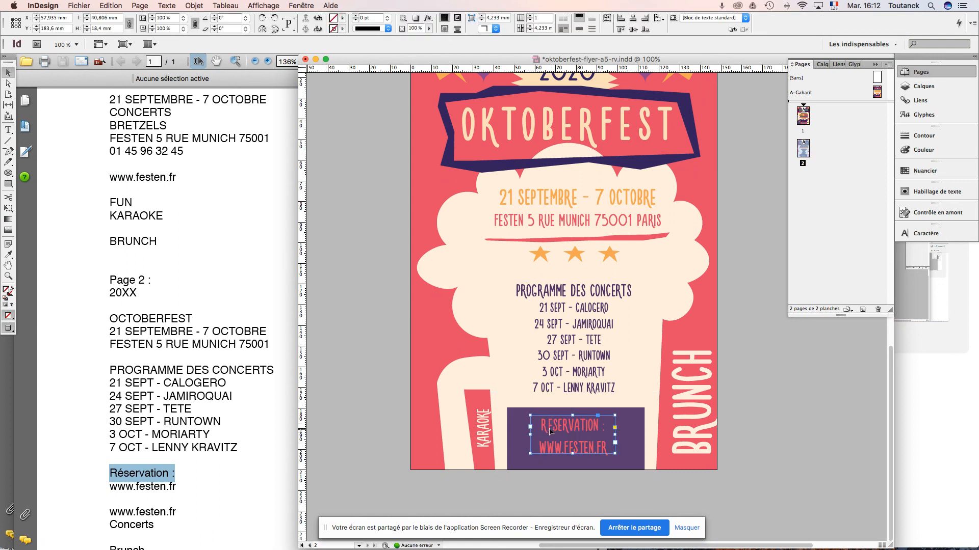
{"action": "double_click", "coordinate": [558, 428]}
{"action": "key", "text": "BackSpace"}
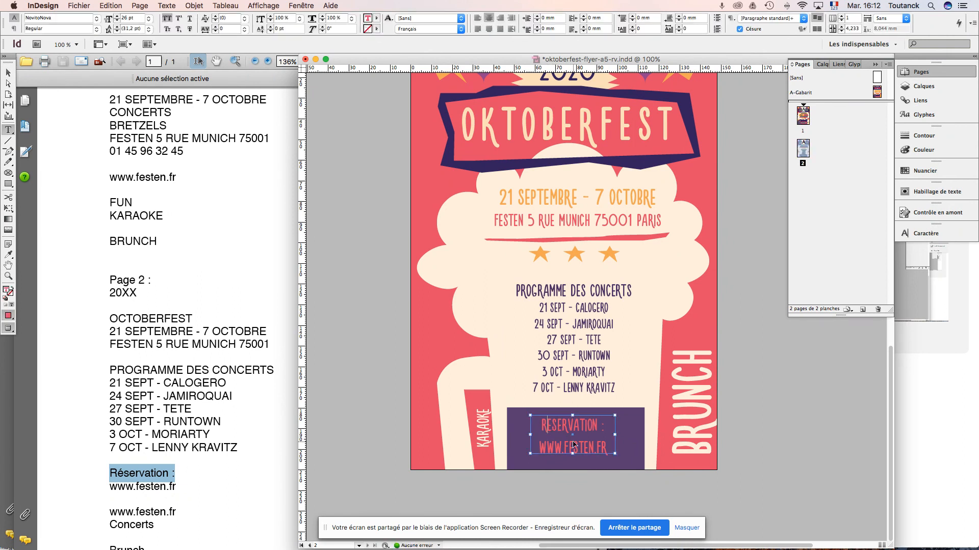
- Bring the flyer text PDF forward, shift its window slightly, and return to the InDesign flyer
{"action": "left_click", "coordinate": [192, 322]}
{"action": "mouse_move", "coordinate": [132, 32]}
{"action": "left_mouse_down"}
{"action": "mouse_move", "coordinate": [203, 52]}
{"action": "mouse_move", "coordinate": [500, 73]}
{"action": "mouse_move", "coordinate": [36, 26]}
{"action": "mouse_move", "coordinate": [432, 53]}
{"action": "mouse_move", "coordinate": [146, 34]}
{"action": "left_mouse_up"}
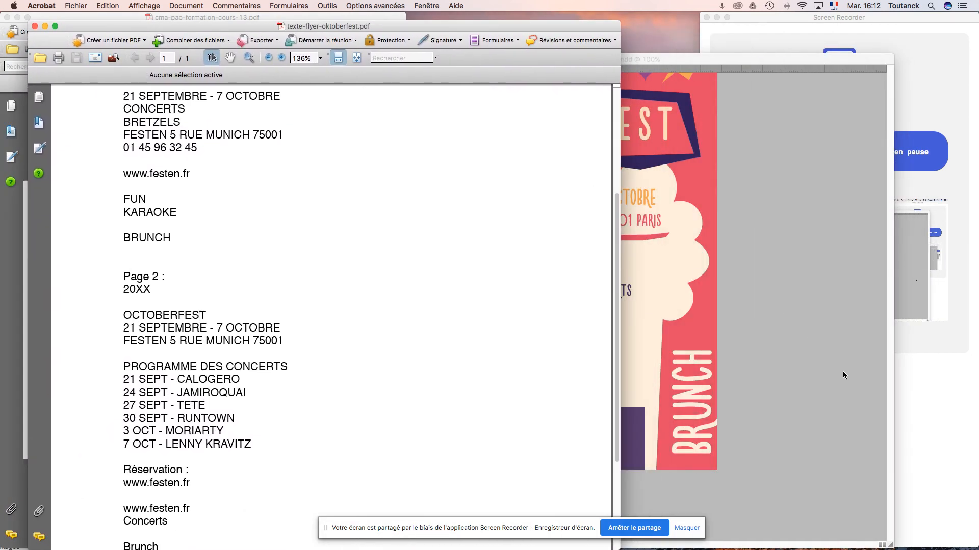
{"action": "left_click", "coordinate": [603, 440]}
{"action": "triple_click", "coordinate": [570, 447]}
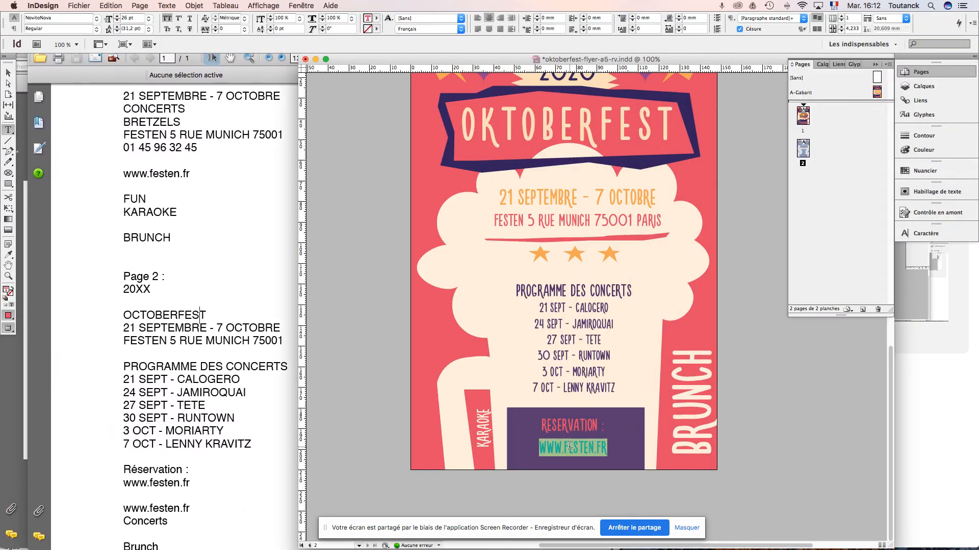
{"action": "left_click", "coordinate": [147, 19]}
{"action": "left_click", "coordinate": [148, 19]}
{"action": "left_click", "coordinate": [149, 19]}
{"action": "left_click", "coordinate": [149, 18]}
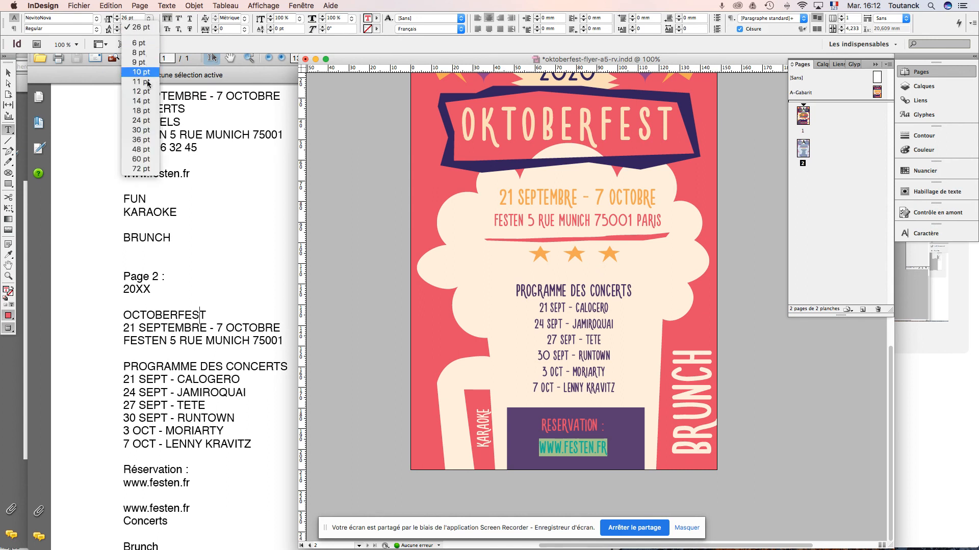
{"action": "left_click", "coordinate": [116, 19]}
{"action": "left_click", "coordinate": [117, 18]}
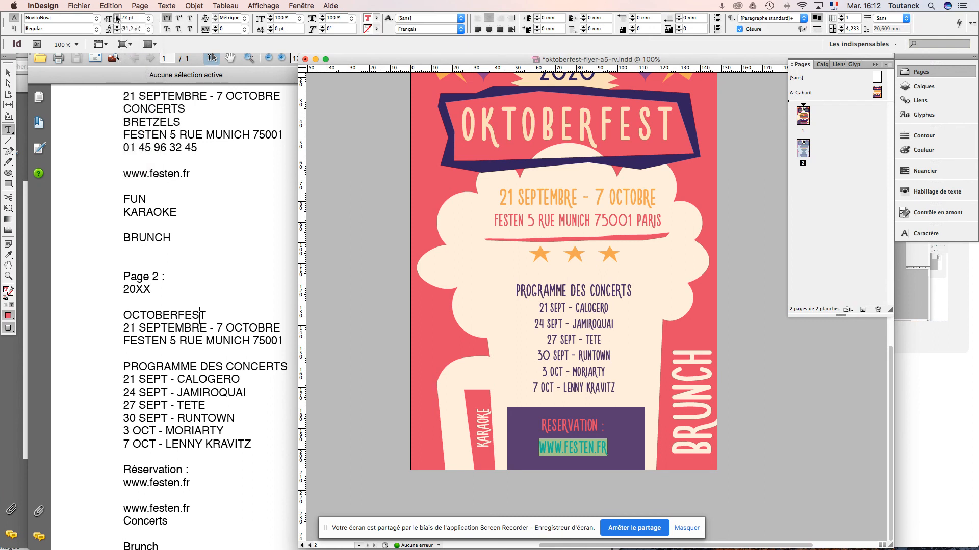
{"action": "left_click", "coordinate": [117, 18]}
{"action": "left_click", "coordinate": [117, 18]}
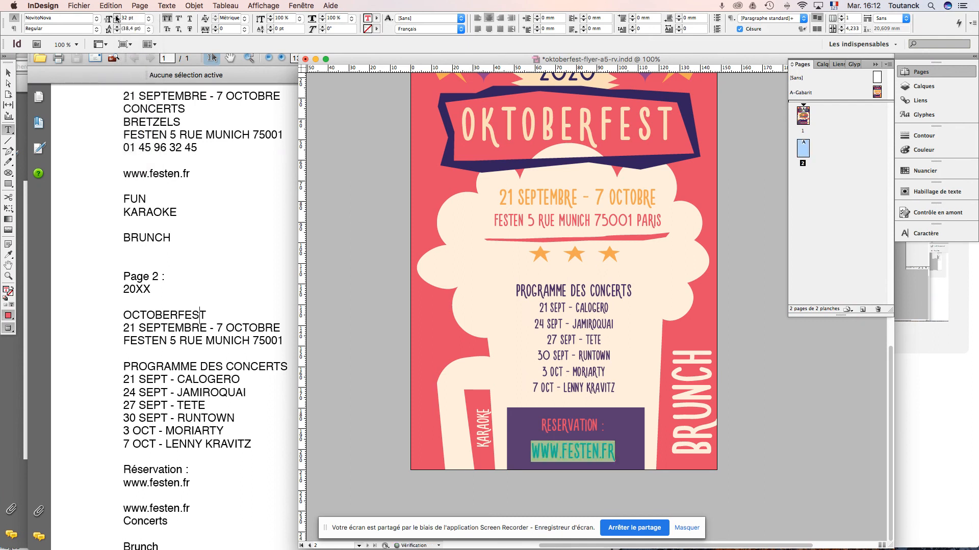
{"action": "left_click", "coordinate": [117, 18]}
{"action": "left_click", "coordinate": [116, 18]}
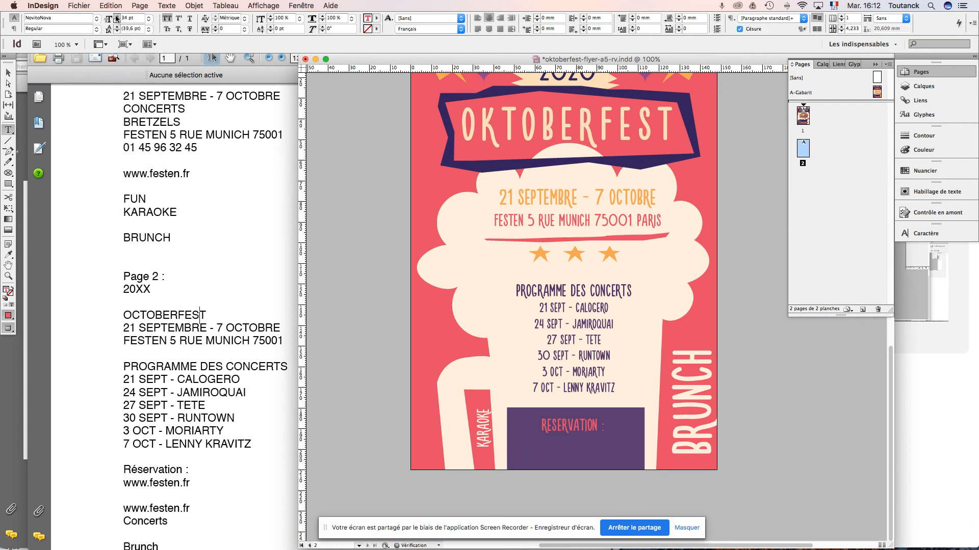
{"action": "left_click", "coordinate": [117, 19]}
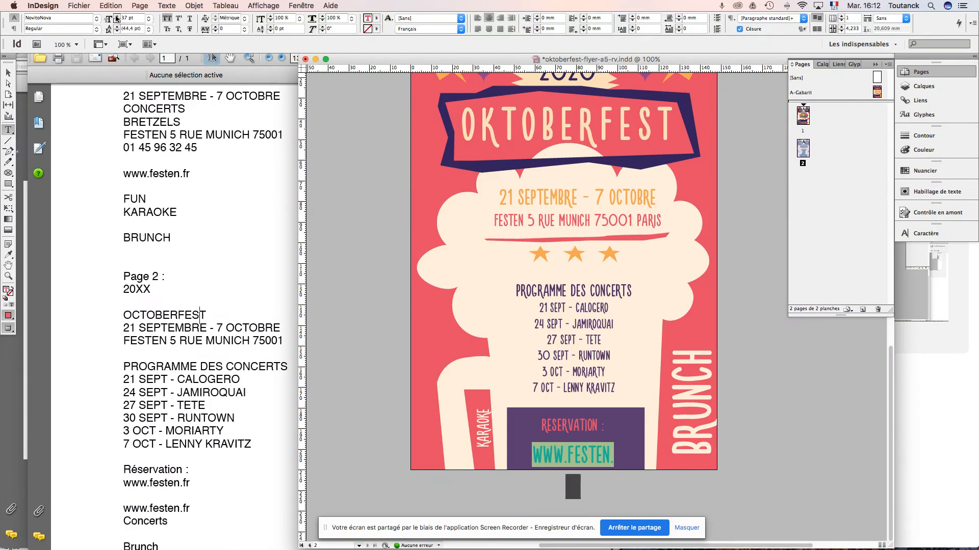
{"action": "left_click", "coordinate": [116, 32]}
{"action": "left_click", "coordinate": [116, 31]}
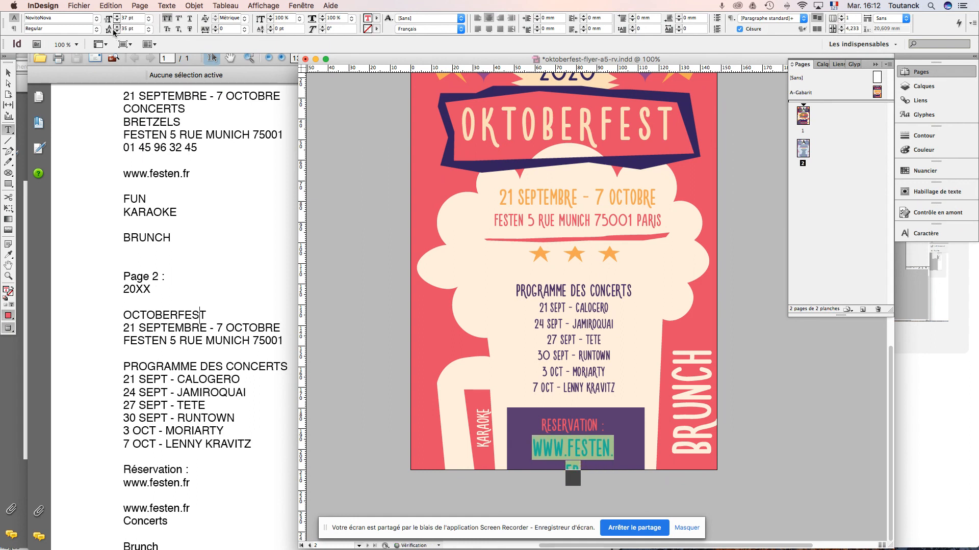
{"action": "left_click", "coordinate": [7, 74]}
{"action": "left_click_drag", "start_coordinate": [614, 456], "coordinate": [639, 455]}
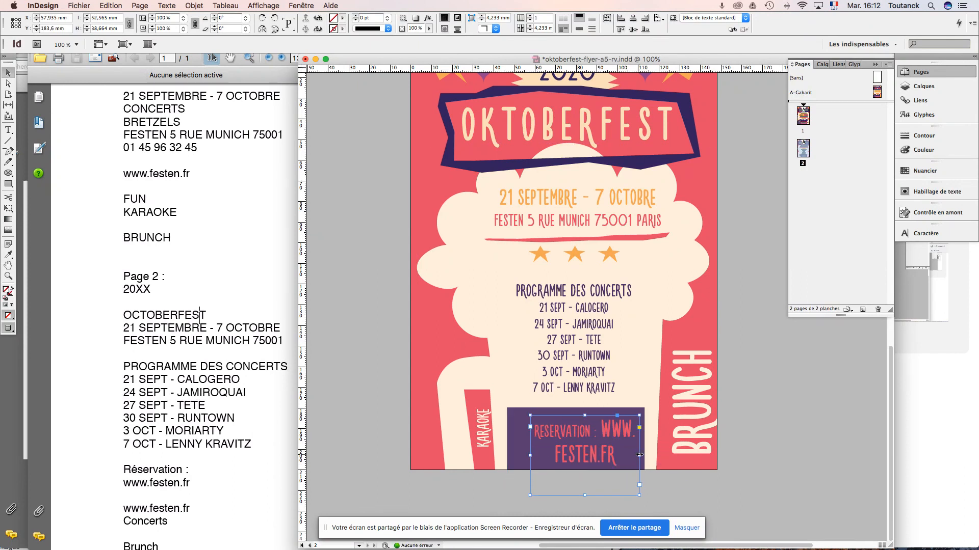
{"action": "double_click", "coordinate": [602, 428]}
{"action": "key", "text": "Return"}
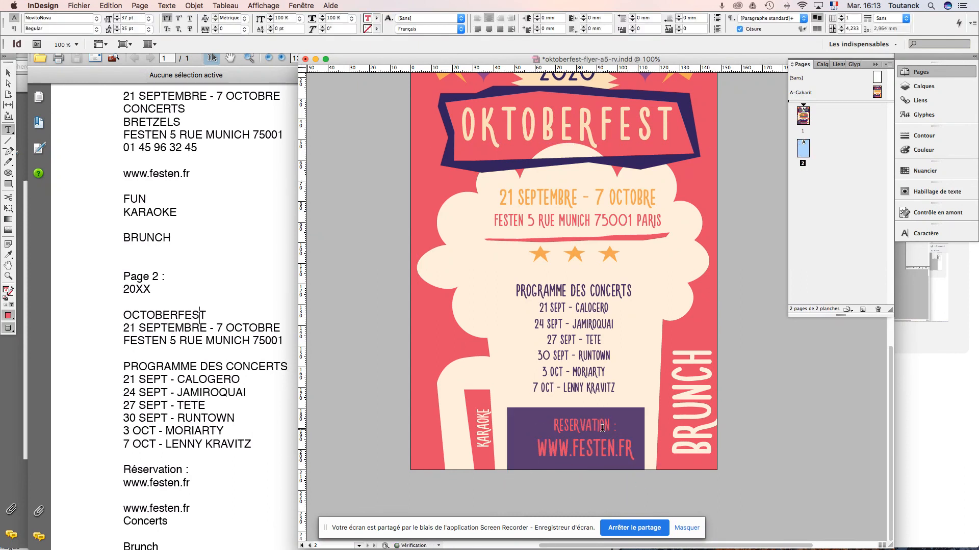
{"action": "left_click", "coordinate": [7, 74]}
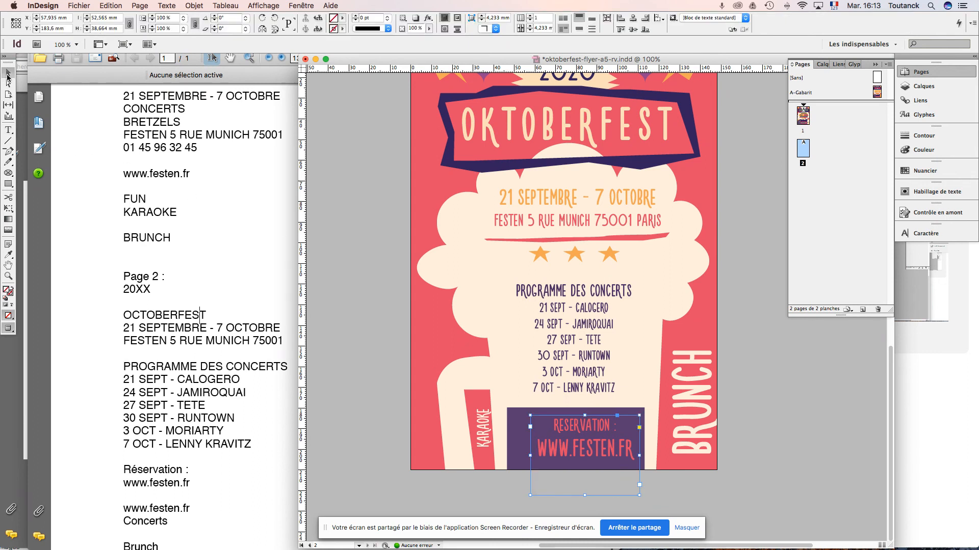
{"action": "key", "text": "super+alt+c"}
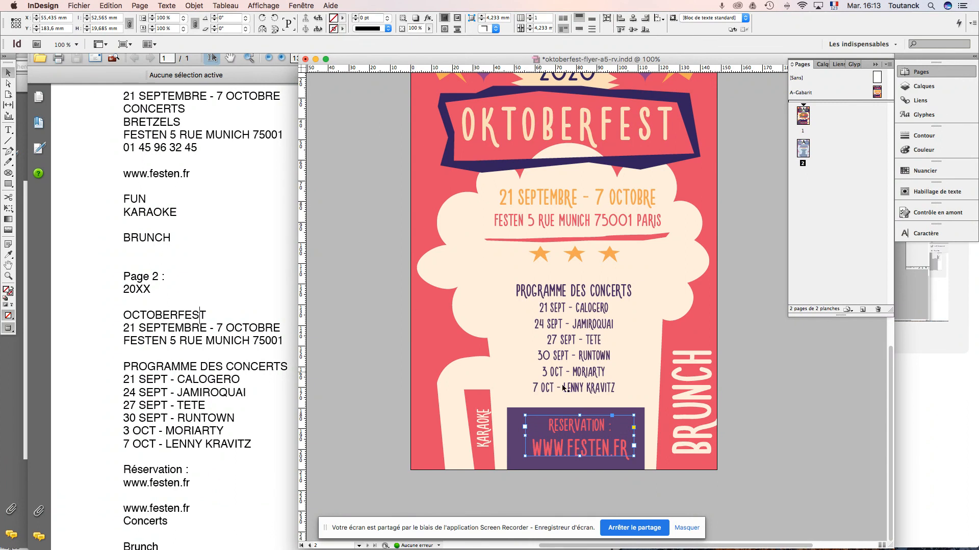
{"action": "triple_click", "coordinate": [572, 450]}
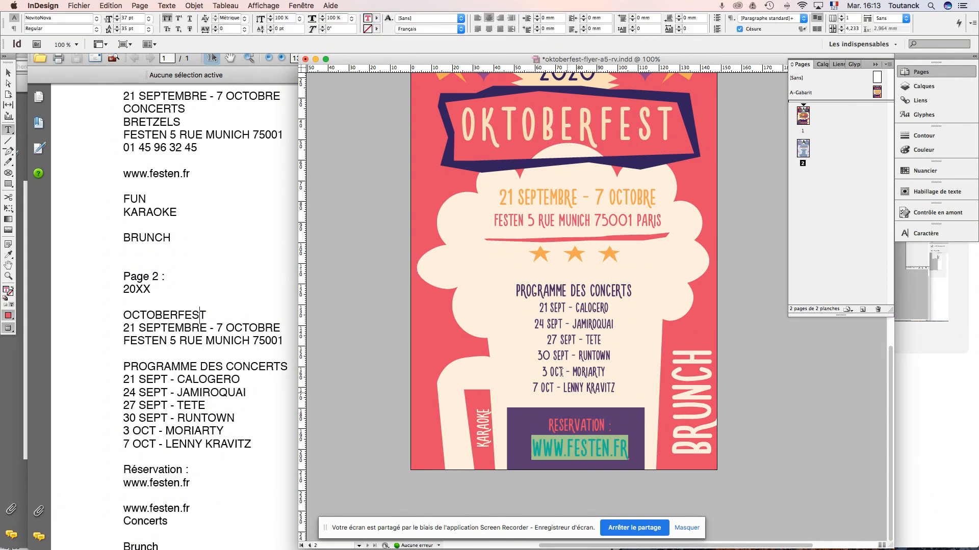
{"action": "left_click", "coordinate": [378, 18]}
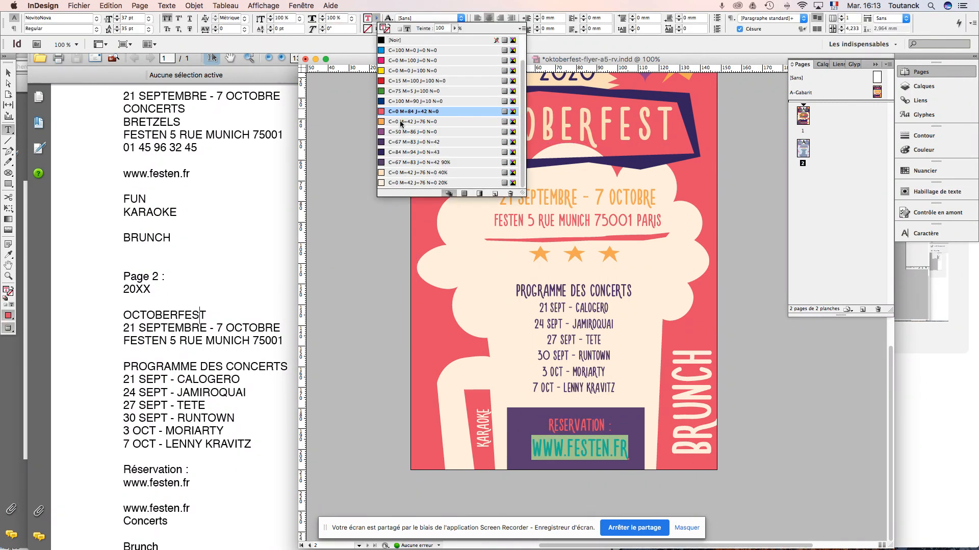
{"action": "left_click", "coordinate": [398, 174]}
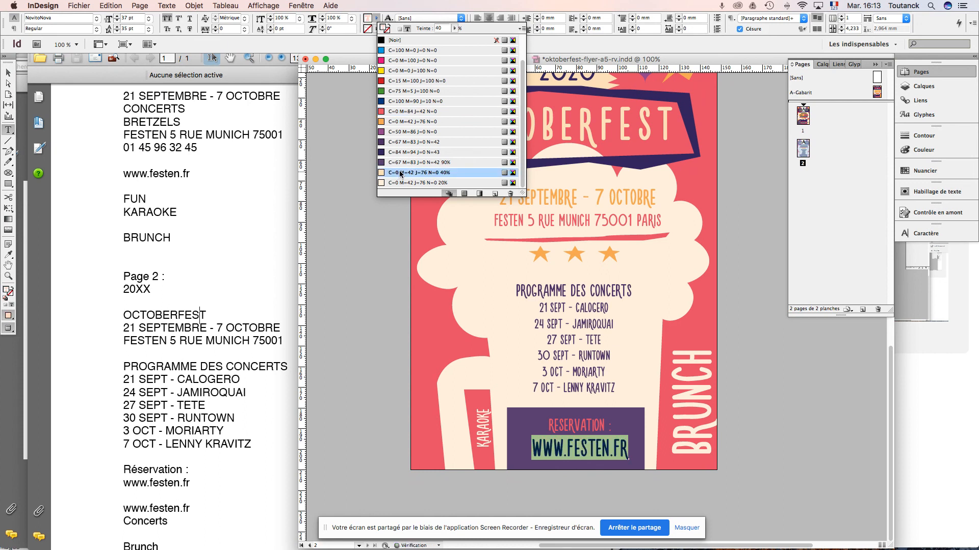
{"action": "left_click", "coordinate": [7, 76]}
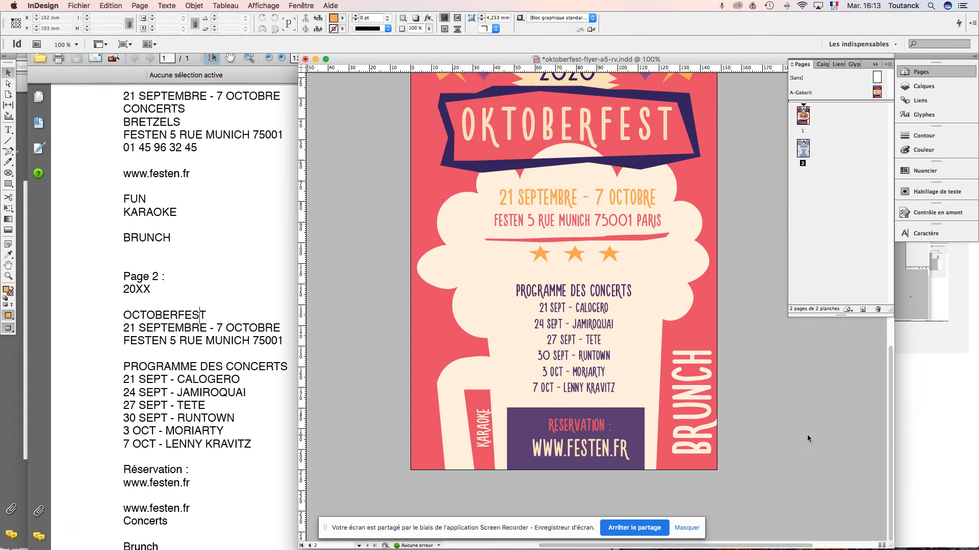
{"action": "key", "text": "super+s"}
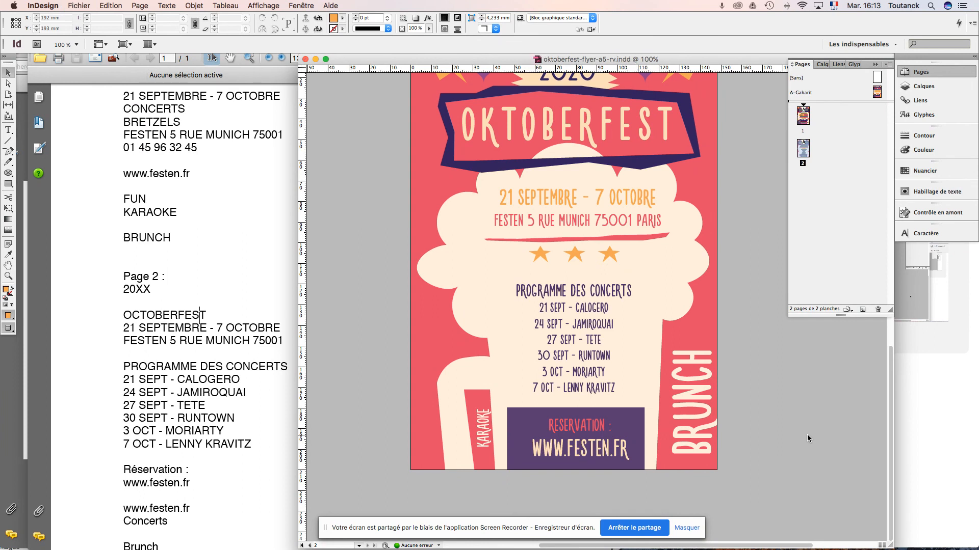
- Compare with the page 2 reference flyer in the course PDF and return to the InDesign flyer
{"action": "key", "text": "super+Tab"}
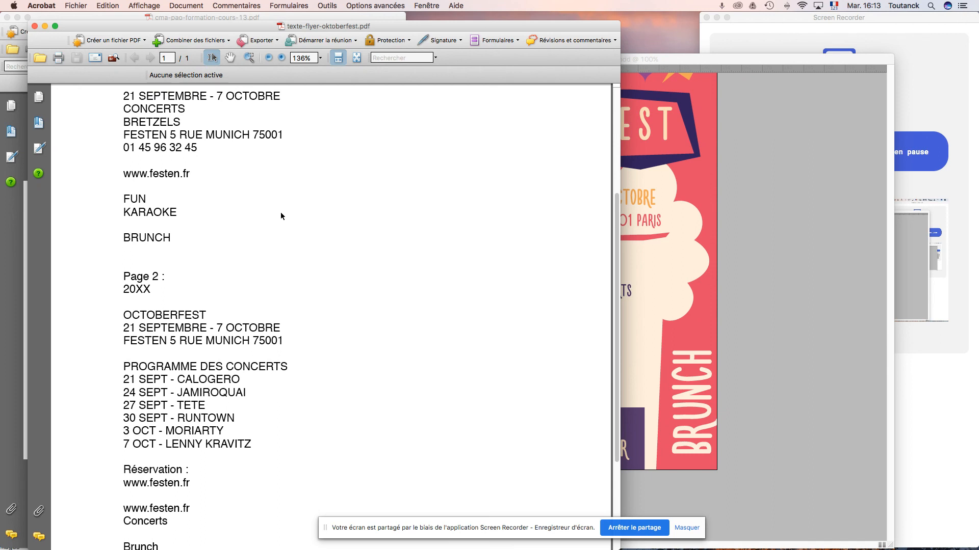
{"action": "left_click_drag", "start_coordinate": [202, 28], "coordinate": [459, 28]}
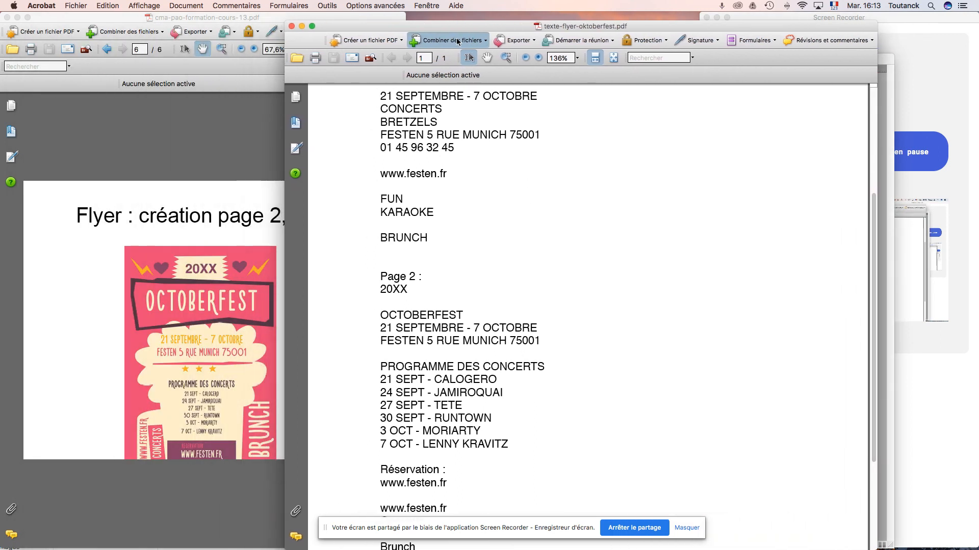
{"action": "left_click_drag", "start_coordinate": [458, 41], "coordinate": [83, 41]}
{"action": "left_click", "coordinate": [789, 387]}
- Replace the vertical KARAOKE text in the mug handle with CONCERTS and enlarge its frame to 27.815 x 10.417 mm
{"action": "left_click", "coordinate": [478, 434]}
{"action": "key", "text": "super+l"}
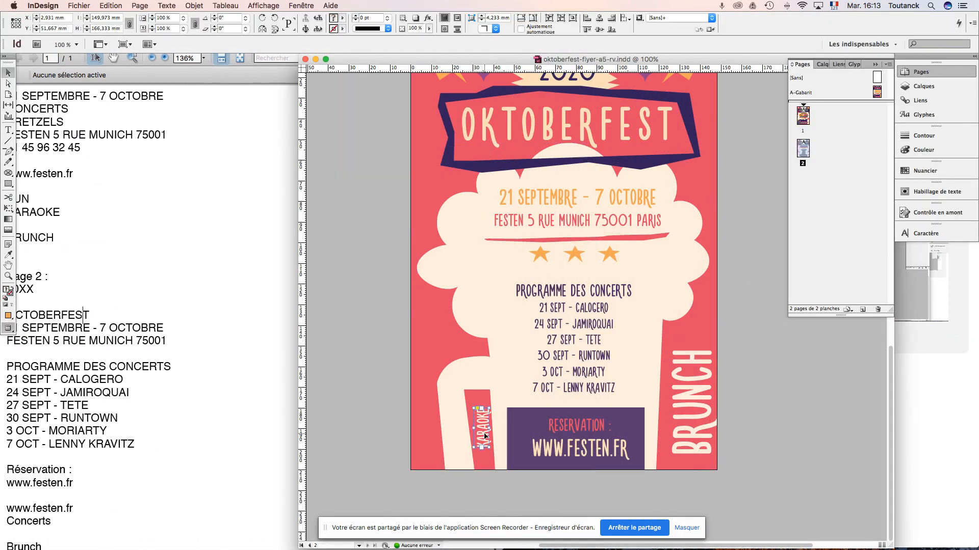
{"action": "double_click", "coordinate": [483, 435]}
{"action": "key", "text": "super+a"}
{"action": "key", "text": "BackSpace"}
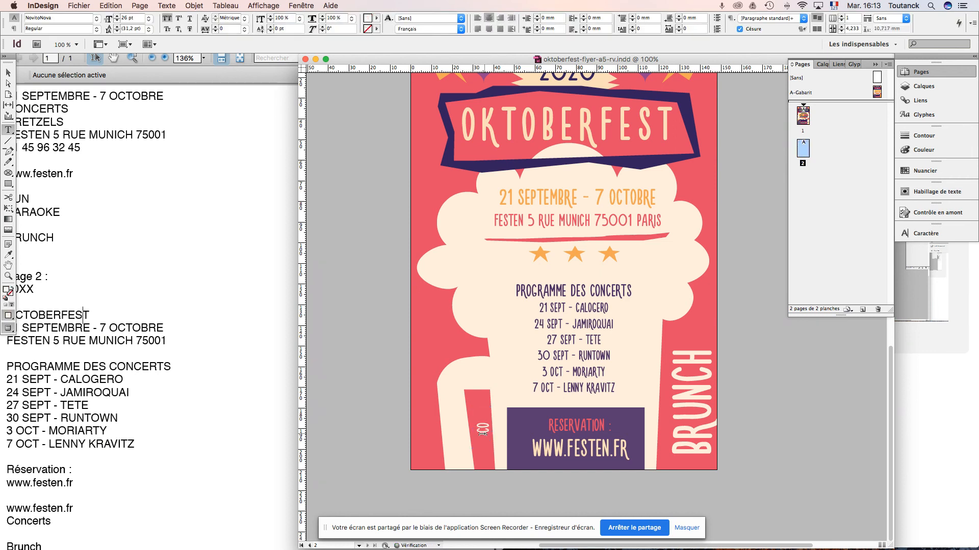
{"action": "key", "text": "super+l"}
{"action": "left_click", "coordinate": [8, 73]}
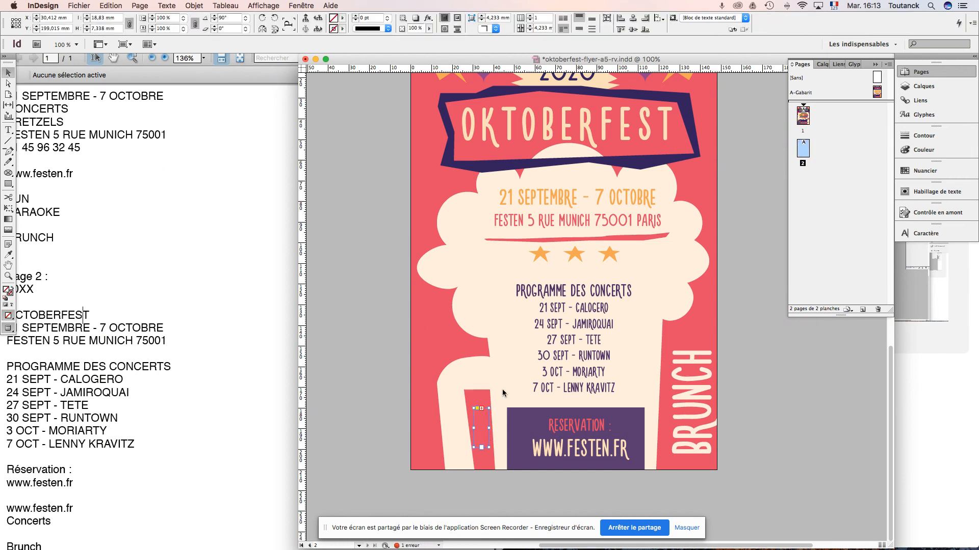
{"action": "mouse_move", "coordinate": [482, 449]}
{"action": "left_mouse_down"}
{"action": "mouse_move", "coordinate": [482, 467]}
{"action": "mouse_move", "coordinate": [467, 439]}
{"action": "left_mouse_up"}
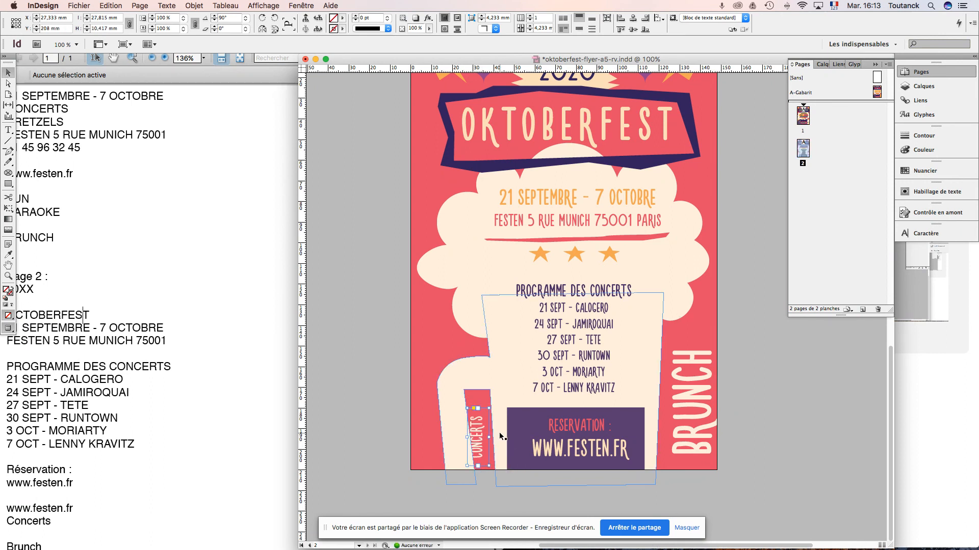
- Position the vertical CONCERTS text inside the mug handle opening at about X 30 mm, Y 203 mm, and deselect it
{"action": "key", "text": "shift+Right"}
{"action": "key", "text": "Up"}
{"action": "key", "text": "Up"}
{"action": "key", "text": "Up"}
{"action": "key", "text": "Up"}
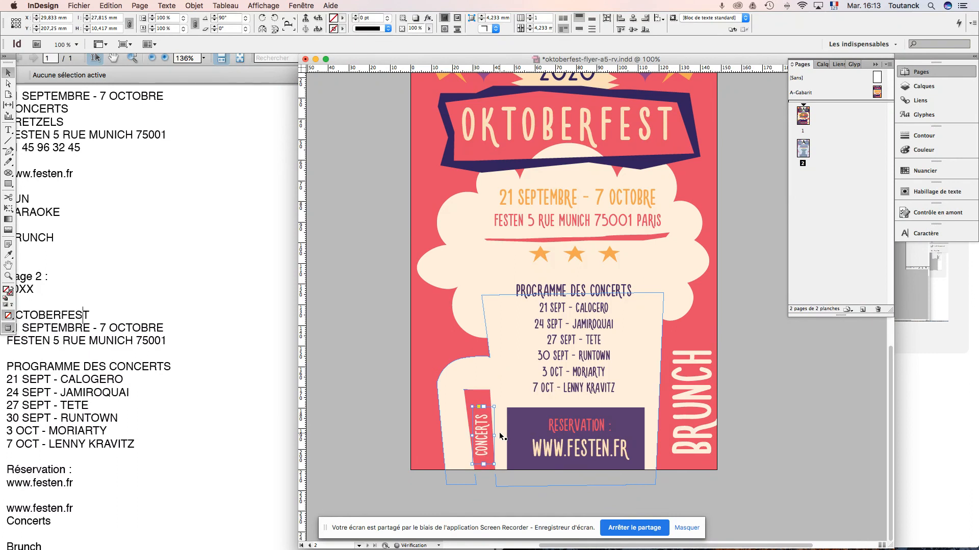
{"action": "key", "text": "Up"}
{"action": "key", "text": "Up"}
{"action": "key", "text": "Up"}
{"action": "key", "text": "Up"}
{"action": "key", "text": "Up"}
{"action": "key", "text": "Up"}
{"action": "key", "text": "Up"}
{"action": "key", "text": "Up"}
{"action": "key", "text": "Up"}
{"action": "key", "text": "Up"}
{"action": "key", "text": "Up"}
{"action": "key", "text": "Up"}
{"action": "key", "text": "Up"}
{"action": "key", "text": "Up"}
{"action": "key", "text": "Up"}
{"action": "key", "text": "Left"}
{"action": "key", "text": "Left"}
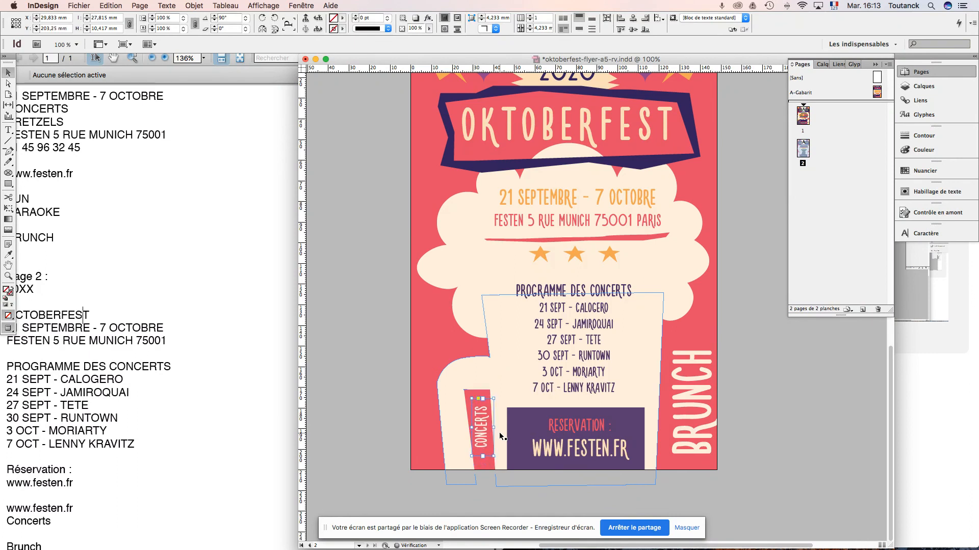
{"action": "key", "text": "Up"}
{"action": "left_click", "coordinate": [785, 395]}
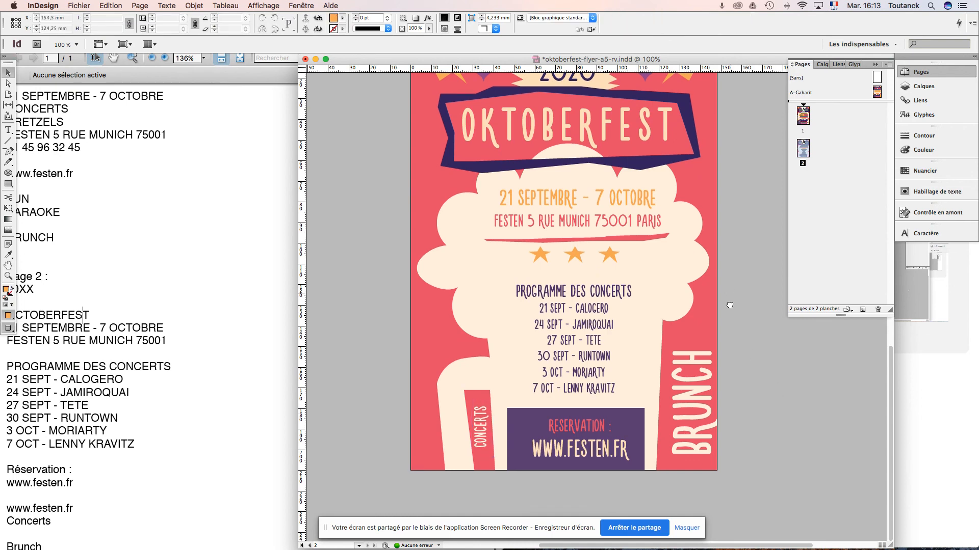
{"action": "left_click_drag", "start_coordinate": [729, 294], "coordinate": [723, 521]}
{"action": "scroll", "coordinate": [695, 491], "scroll_direction": "up", "scroll_amount": 3}
{"action": "left_click", "coordinate": [412, 231]}
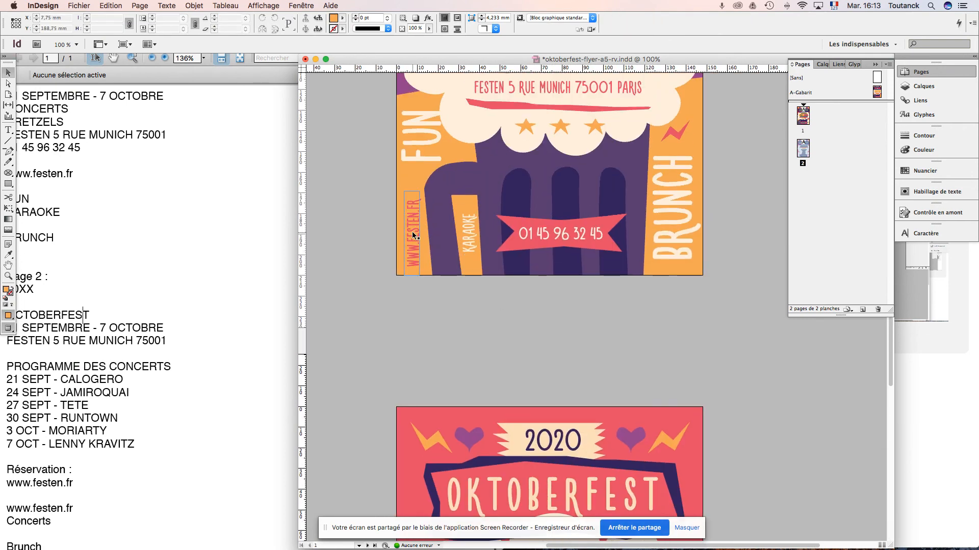
{"action": "left_click", "coordinate": [521, 337]}
{"action": "scroll", "coordinate": [515, 306], "scroll_direction": "down", "scroll_amount": 10}
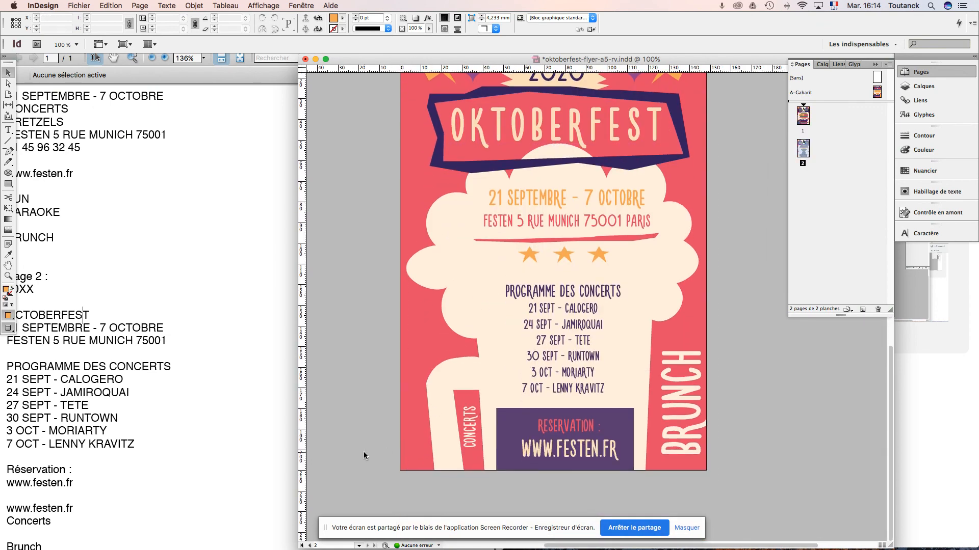
{"action": "key", "text": "super+v"}
{"action": "key", "text": "shift+Down"}
{"action": "key", "text": "shift+Down"}
{"action": "key", "text": "shift+Down"}
{"action": "key", "text": "shift+Down"}
{"action": "key", "text": "shift+Down"}
{"action": "key", "text": "shift+Down"}
{"action": "key", "text": "shift+Down"}
{"action": "key", "text": "shift+Down"}
{"action": "key", "text": "shift+Down"}
{"action": "key", "text": "shift+Down"}
{"action": "key", "text": "shift+Down"}
{"action": "key", "text": "shift+Down"}
{"action": "key", "text": "shift+Down"}
{"action": "key", "text": "shift+Down"}
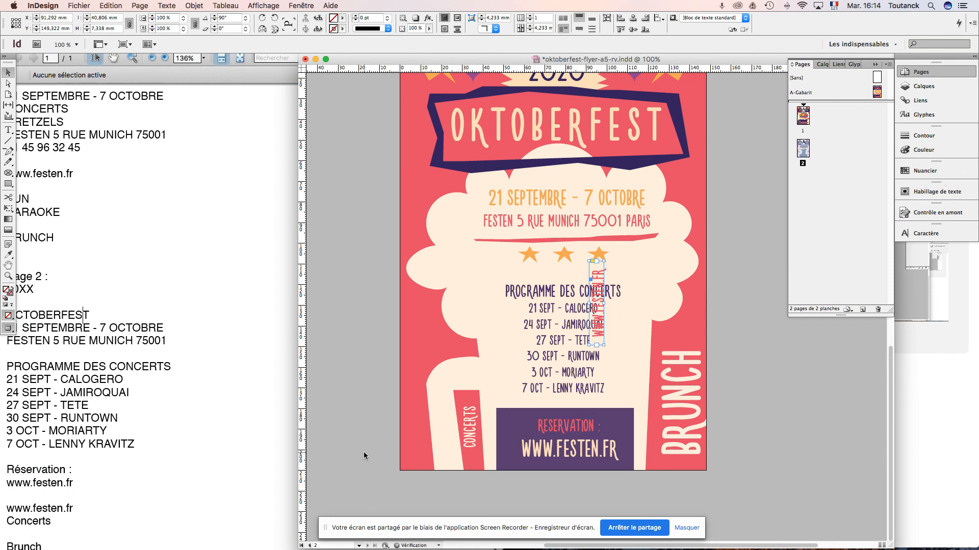
{"action": "key", "text": "shift+Down"}
{"action": "key", "text": "shift+Down"}
{"action": "key", "text": "shift+Left"}
{"action": "key", "text": "shift+Left"}
{"action": "key", "text": "shift+Left"}
{"action": "key", "text": "shift+Left"}
{"action": "key", "text": "shift+Left"}
{"action": "key", "text": "shift+Left"}
{"action": "key", "text": "shift+Left"}
{"action": "key", "text": "shift+Left"}
{"action": "key", "text": "shift+Left"}
{"action": "key", "text": "shift+Left"}
{"action": "key", "text": "shift+Left"}
{"action": "key", "text": "shift+Left"}
{"action": "key", "text": "shift+Left"}
{"action": "key", "text": "shift+Left"}
{"action": "key", "text": "shift+Left"}
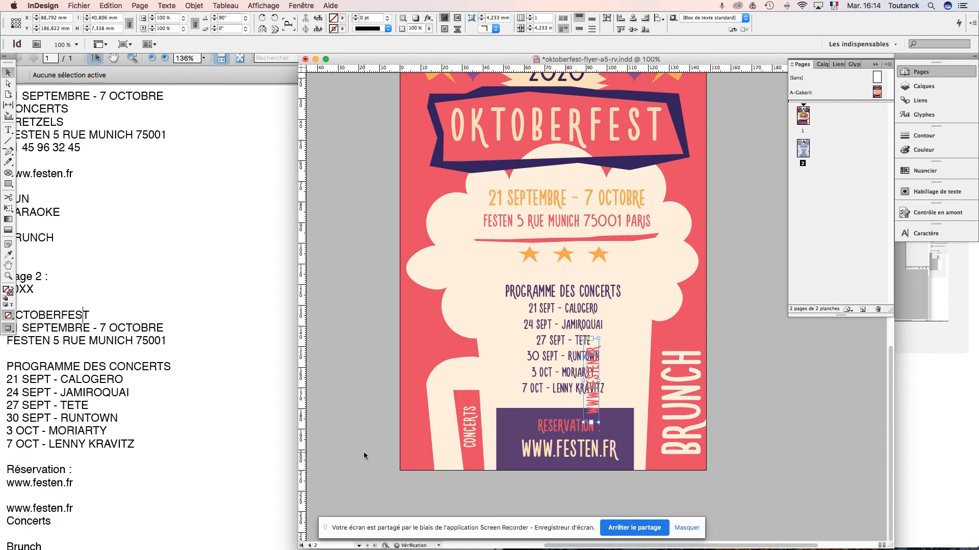
{"action": "key", "text": "shift+Left"}
{"action": "key", "text": "shift+Left"}
{"action": "key", "text": "shift+Left"}
{"action": "key", "text": "shift+Left"}
{"action": "key", "text": "shift+Left"}
{"action": "key", "text": "shift+Left"}
{"action": "key", "text": "shift+Left"}
{"action": "key", "text": "shift+Left"}
{"action": "key", "text": "shift+Left"}
{"action": "key", "text": "shift+Left"}
{"action": "key", "text": "shift+Left"}
{"action": "key", "text": "shift+Left"}
{"action": "key", "text": "shift+Left"}
{"action": "key", "text": "shift+Left"}
{"action": "key", "text": "shift+Left"}
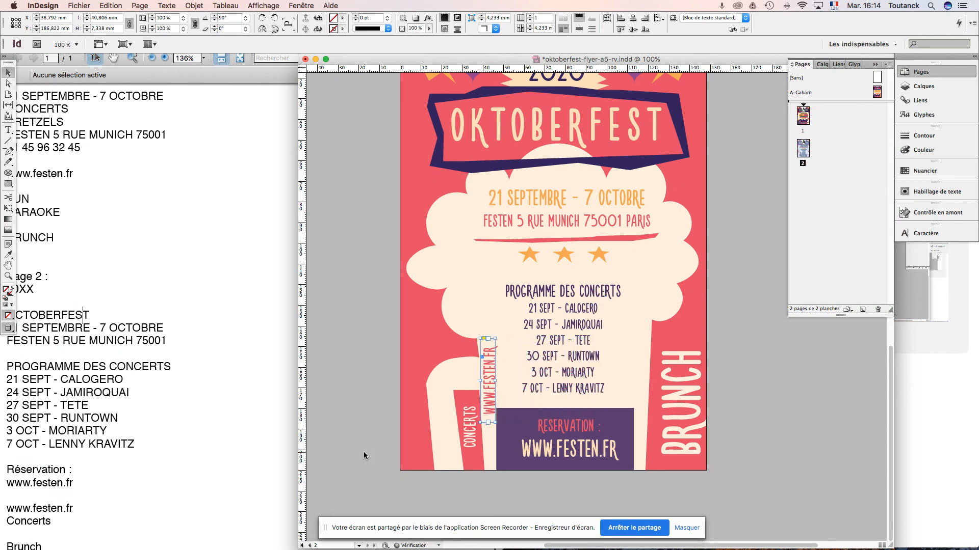
{"action": "key", "text": "shift+Down"}
{"action": "key", "text": "shift+Down"}
{"action": "key", "text": "shift+Down"}
{"action": "key", "text": "shift+Down"}
{"action": "key", "text": "shift+Down"}
{"action": "key", "text": "shift+Down"}
{"action": "key", "text": "shift+Down"}
{"action": "key", "text": "shift+Down"}
{"action": "key", "text": "shift+Down"}
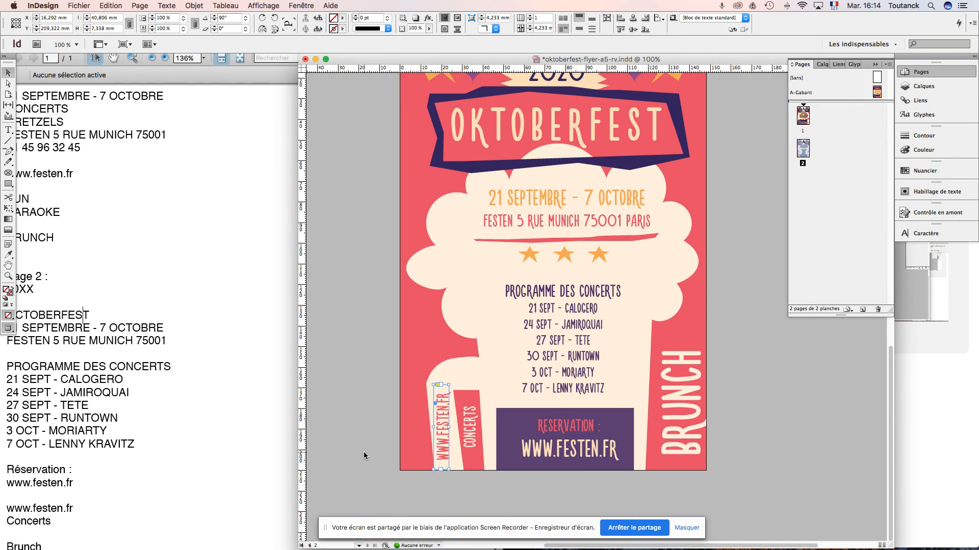
{"action": "key", "text": "Right"}
{"action": "left_click", "coordinate": [775, 454]}
- Shift the vertical BRUNCH text on page 2 up and inward to about X 119 mm, Y 199 mm, and deselect it
{"action": "key", "text": "super+minus"}
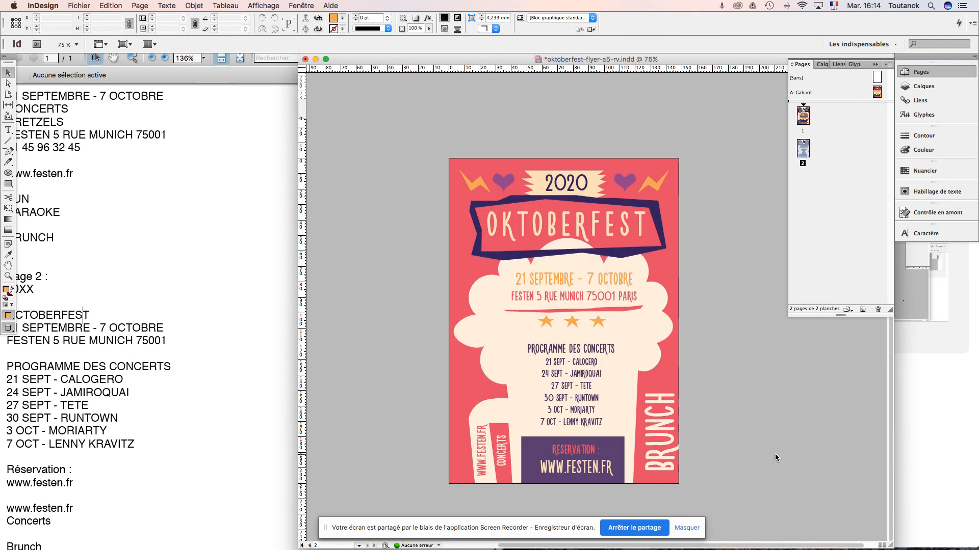
{"action": "left_click", "coordinate": [668, 449]}
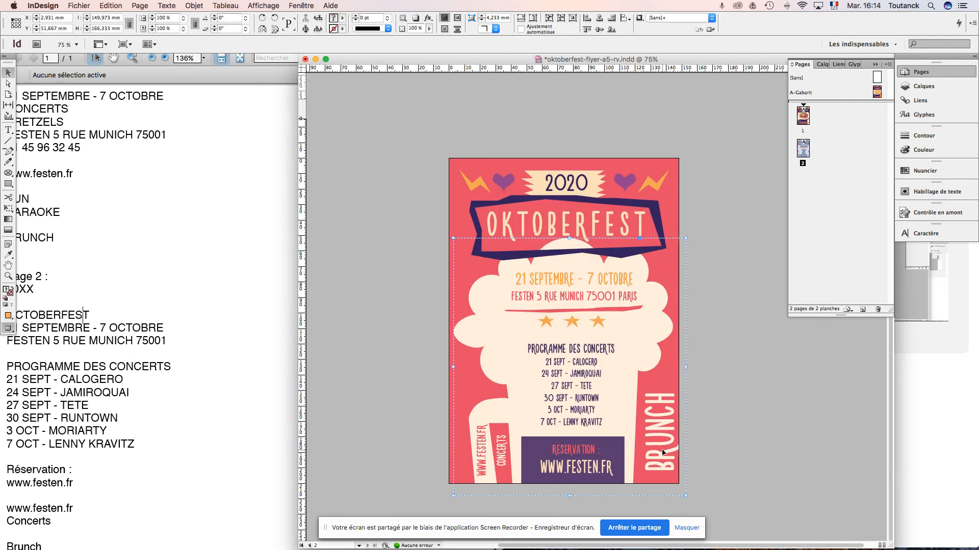
{"action": "scroll", "coordinate": [662, 452], "scroll_direction": "right", "scroll_amount": 2}
{"action": "left_click", "coordinate": [647, 452]}
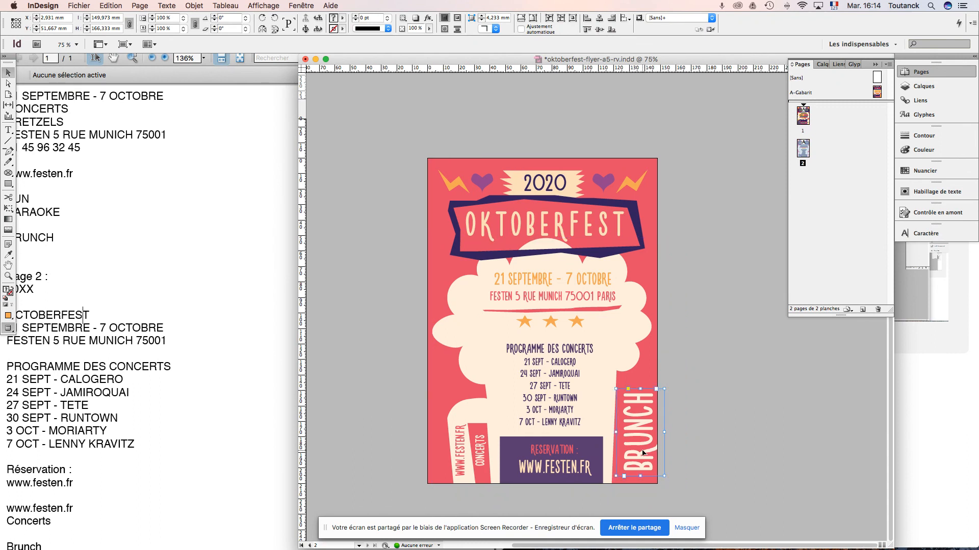
{"action": "key", "text": "shift+Left"}
{"action": "key", "text": "shift+Left"}
{"action": "key", "text": "shift+Up"}
{"action": "key", "text": "shift+Up"}
{"action": "key", "text": "shift+Right"}
{"action": "key", "text": "Up"}
{"action": "key", "text": "Up"}
{"action": "key", "text": "Up"}
{"action": "key", "text": "Up"}
{"action": "key", "text": "Up"}
{"action": "key", "text": "Up"}
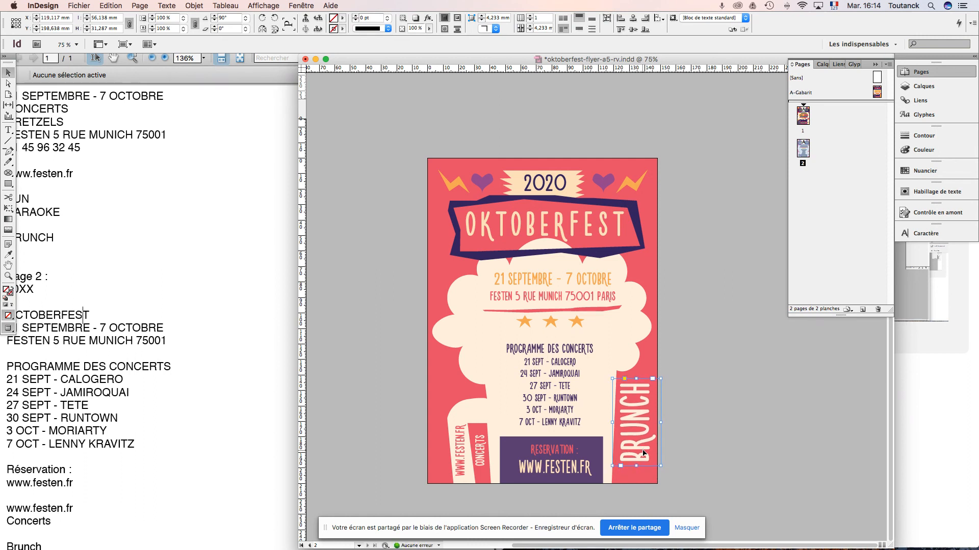
{"action": "left_click", "coordinate": [732, 437]}
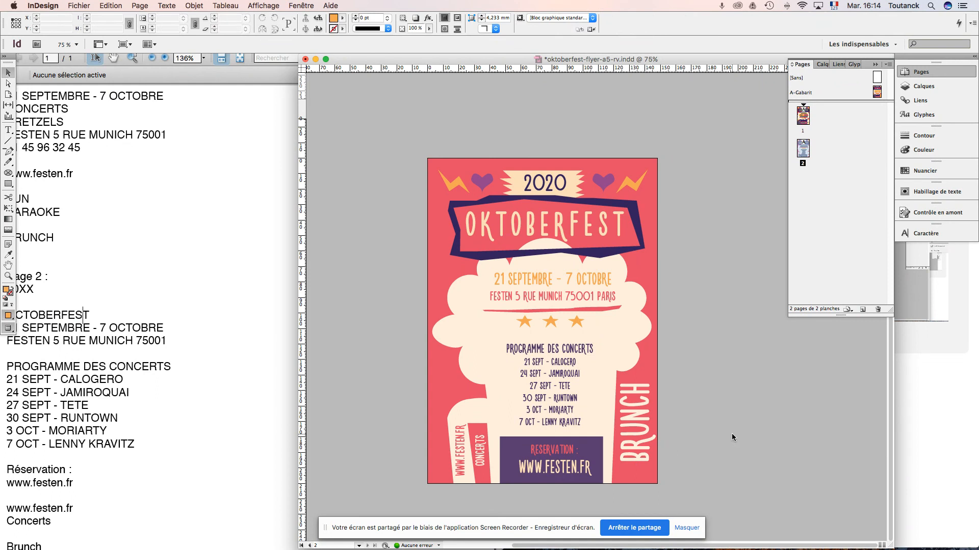
- Check the page 2 copy in texte-flyer-oktoberfest.pdf, minimise that PDF, and return to the InDesign flyer to save it
{"action": "left_click", "coordinate": [191, 213]}
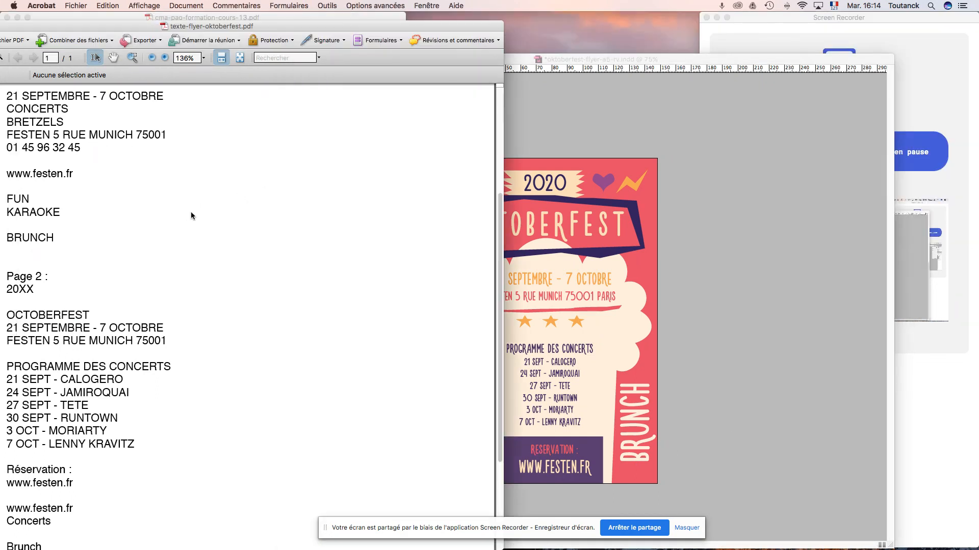
{"action": "scroll", "coordinate": [188, 212], "scroll_direction": "down", "scroll_amount": 5}
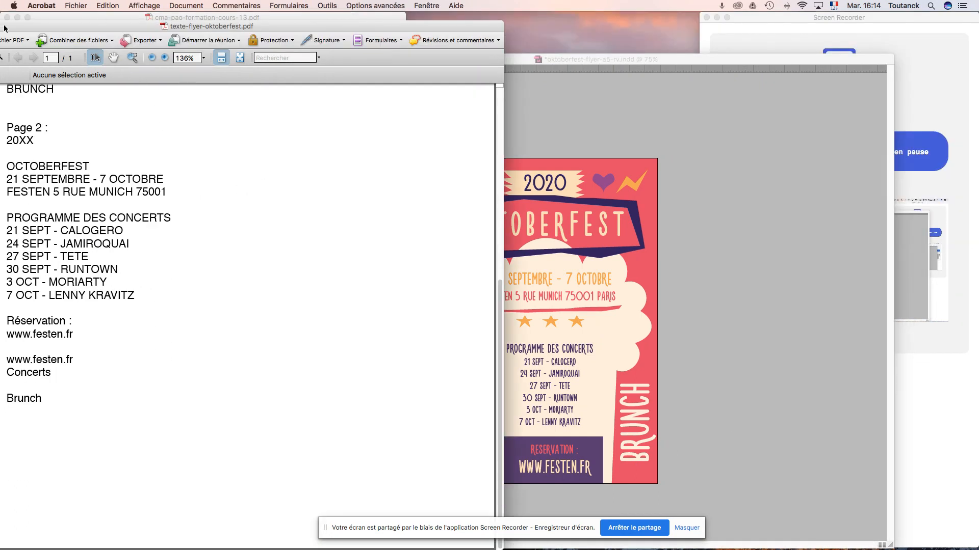
{"action": "left_click_drag", "start_coordinate": [5, 28], "coordinate": [75, 26]}
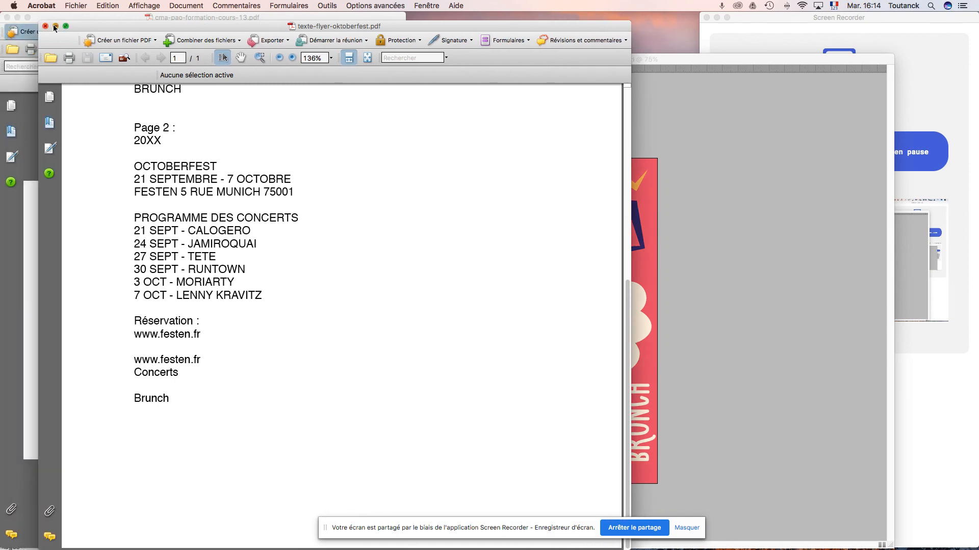
{"action": "left_click", "coordinate": [54, 25]}
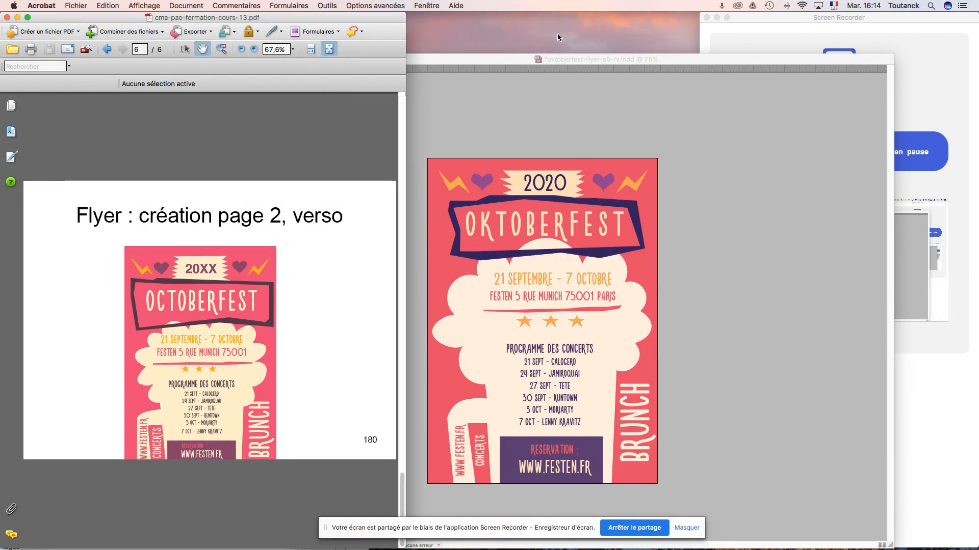
{"action": "left_click", "coordinate": [564, 60]}
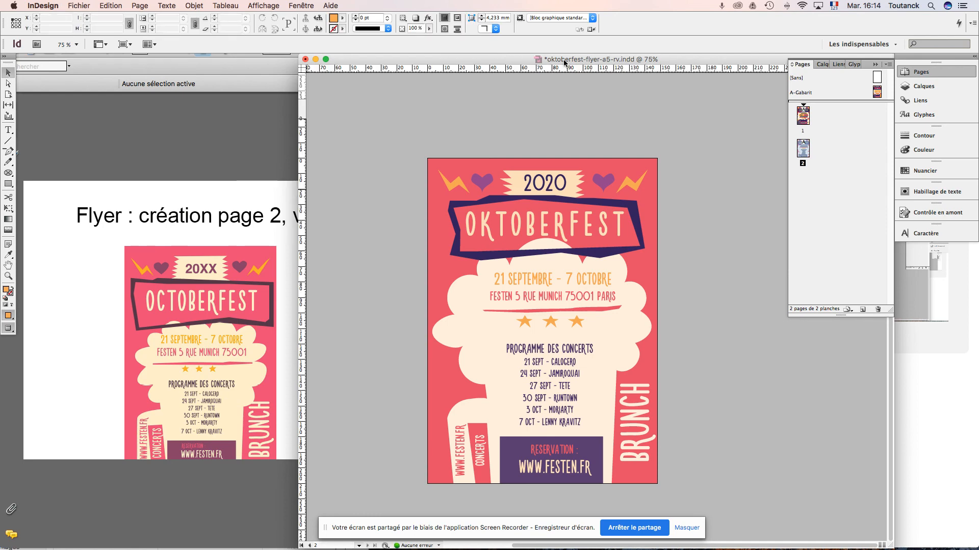
{"action": "key", "text": "super+s"}
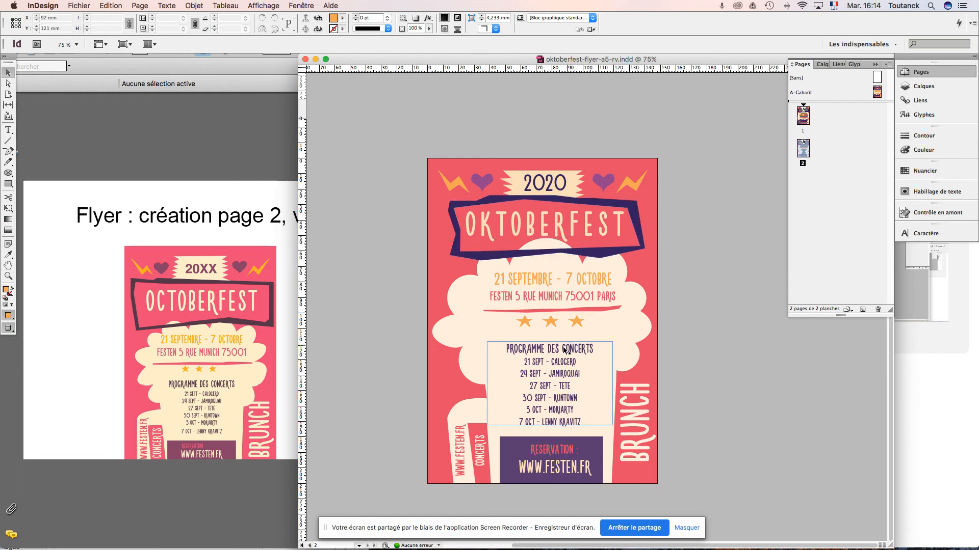
- Enlarge the PROGRAMME DES CONCERTS heading on page 2 to 30 pt and save the flyer
{"action": "left_click", "coordinate": [557, 353]}
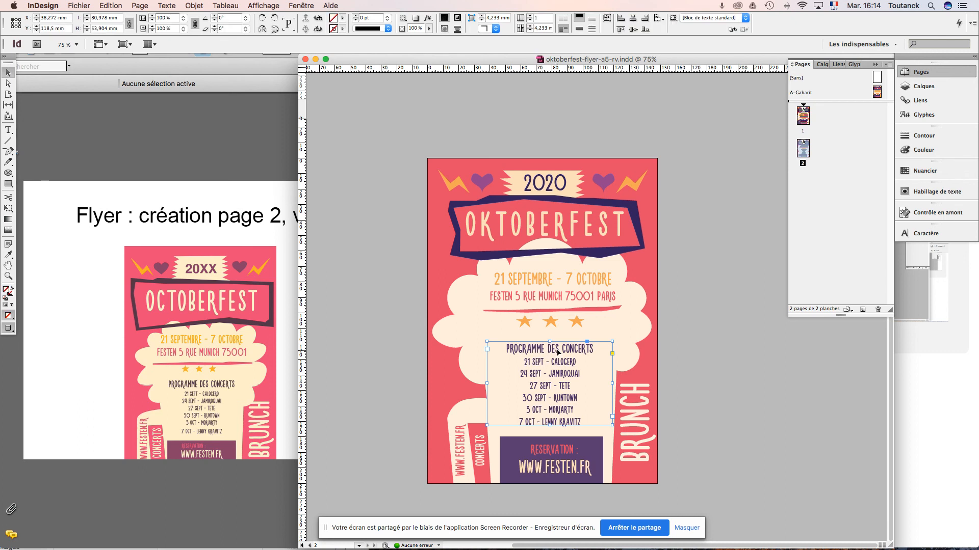
{"action": "double_click", "coordinate": [557, 352]}
{"action": "triple_click", "coordinate": [557, 351]}
{"action": "left_click", "coordinate": [116, 16]}
{"action": "left_click", "coordinate": [116, 16]}
{"action": "left_click", "coordinate": [116, 16]}
{"action": "left_click", "coordinate": [116, 17]}
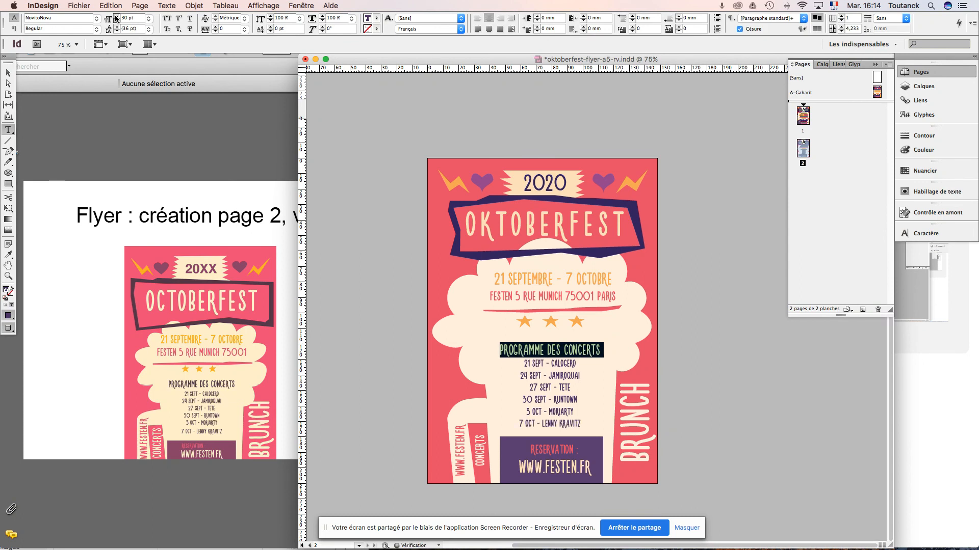
{"action": "left_click", "coordinate": [8, 73]}
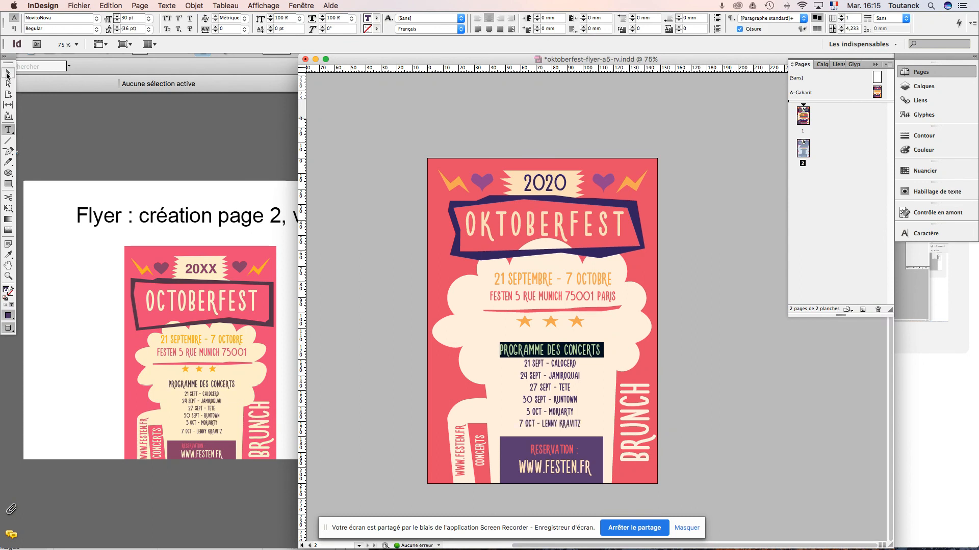
{"action": "left_click", "coordinate": [716, 356]}
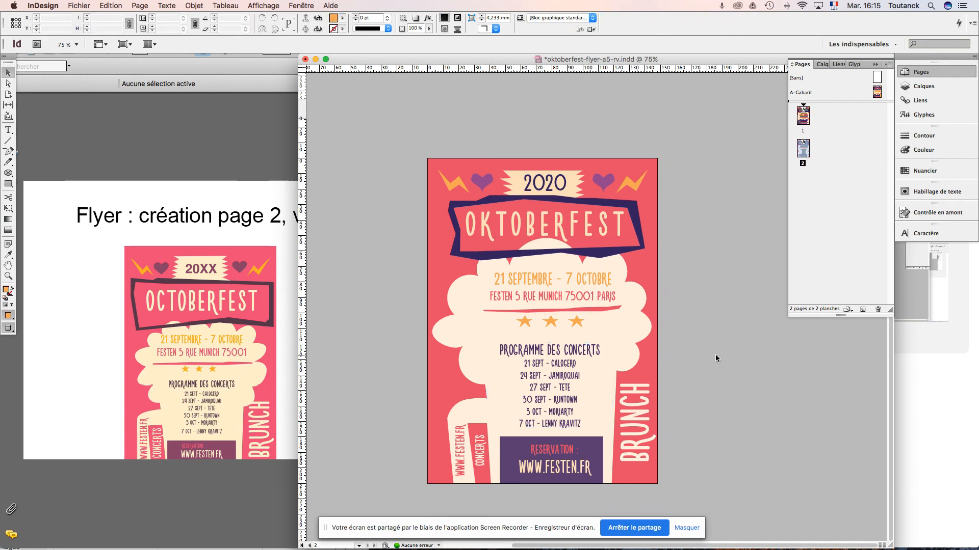
{"action": "key", "text": "super+s"}
- Maximise the document window and compare the layouts of pages 1 and 2 of the flyer
{"action": "scroll", "coordinate": [683, 236], "scroll_direction": "up", "scroll_amount": 10}
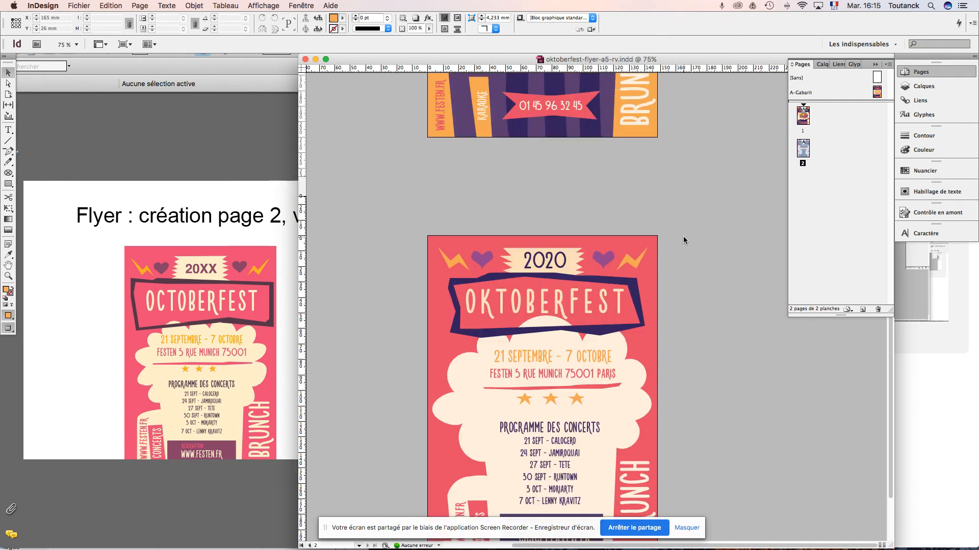
{"action": "scroll", "coordinate": [683, 236], "scroll_direction": "down", "scroll_amount": 10}
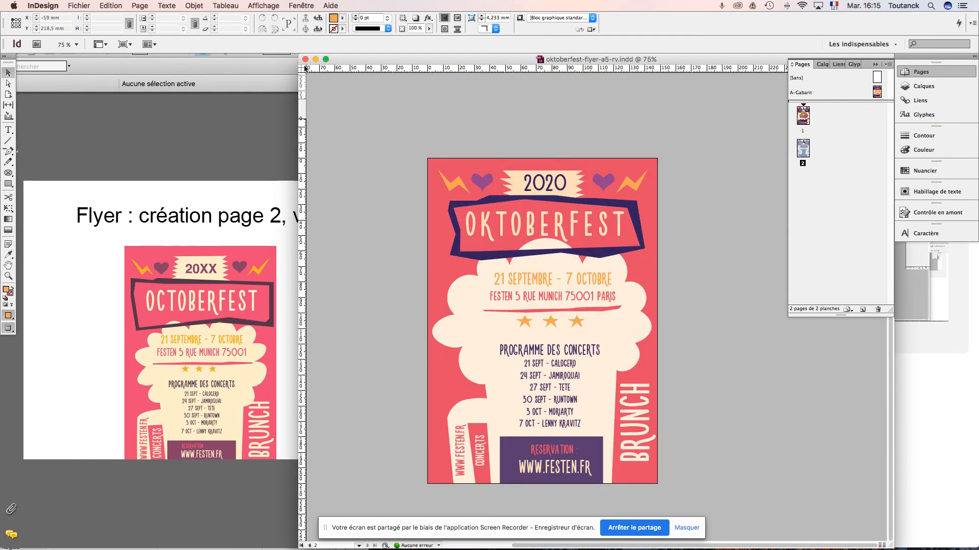
{"action": "left_click", "coordinate": [325, 59]}
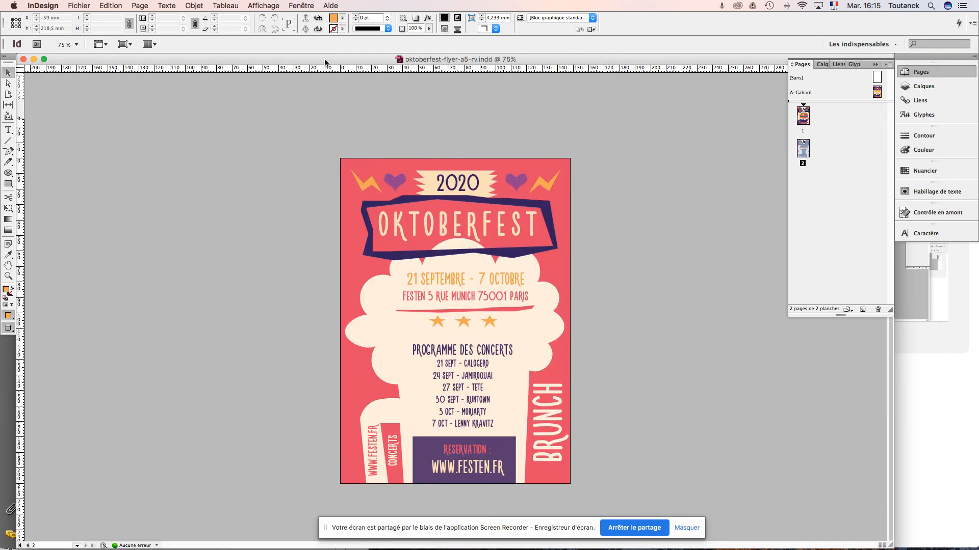
{"action": "scroll", "coordinate": [648, 267], "scroll_direction": "up", "scroll_amount": 10}
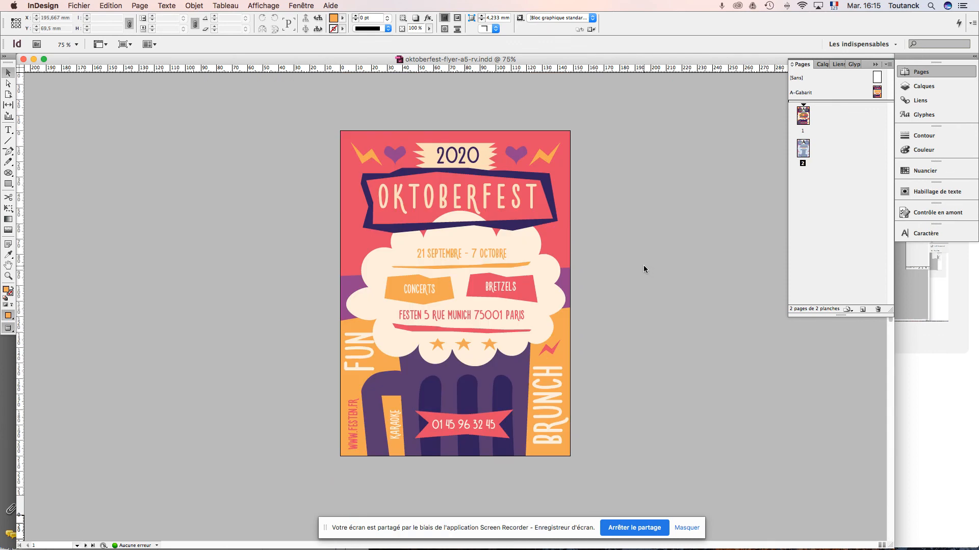
{"action": "scroll", "coordinate": [643, 266], "scroll_direction": "down", "scroll_amount": 10}
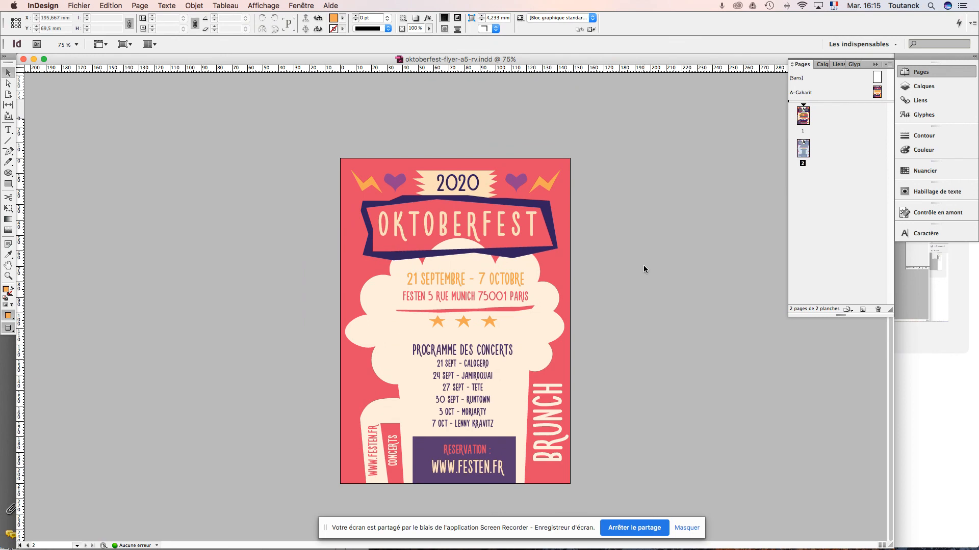
{"action": "scroll", "coordinate": [643, 266], "scroll_direction": "up", "scroll_amount": 10}
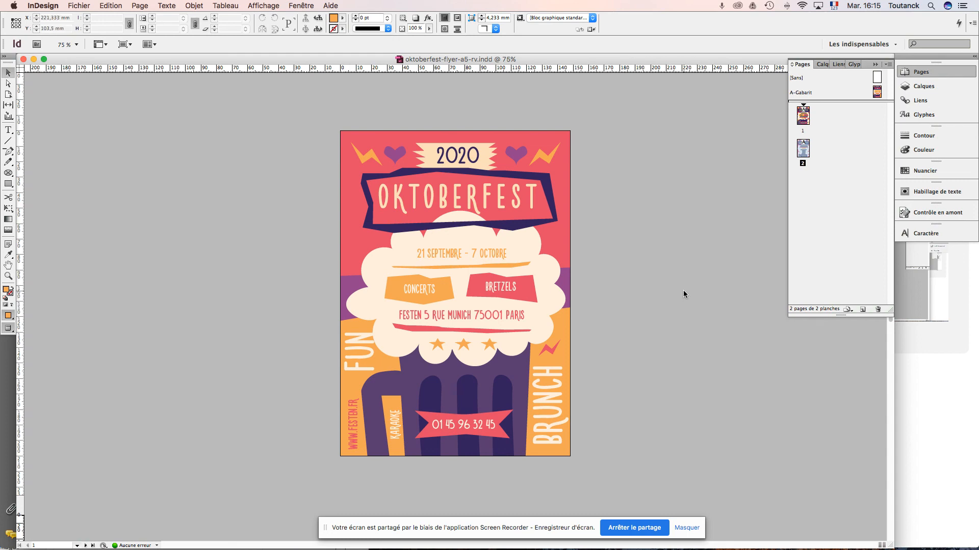
{"action": "scroll", "coordinate": [683, 295], "scroll_direction": "down", "scroll_amount": 10}
{"action": "scroll", "coordinate": [683, 293], "scroll_direction": "up", "scroll_amount": 10}
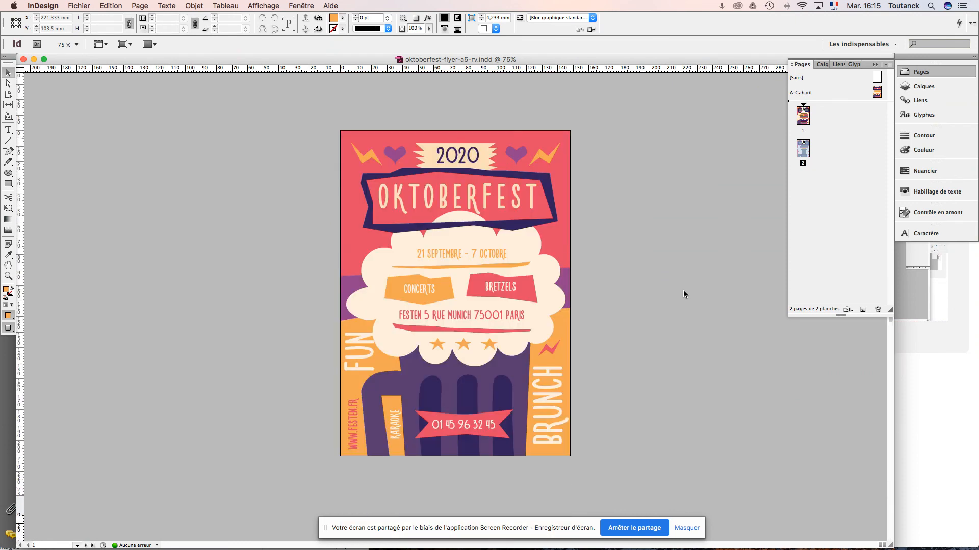